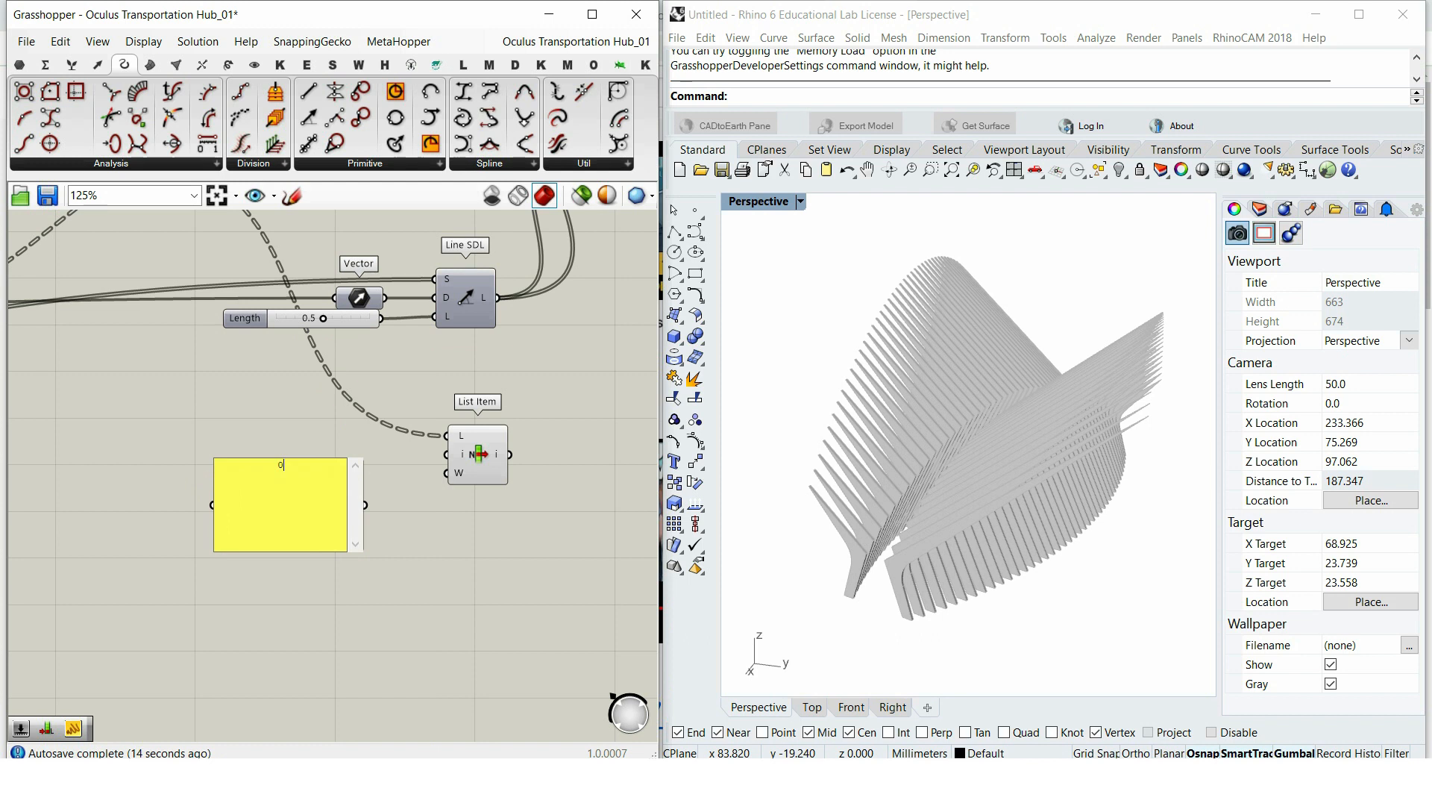
# Step: Feed the List Item's index from a panel listing 0 and -1, and flatten its list input
pyautogui.click(400, 516)
pyautogui.moveTo(323, 552); pyautogui.dragTo(138, 585)
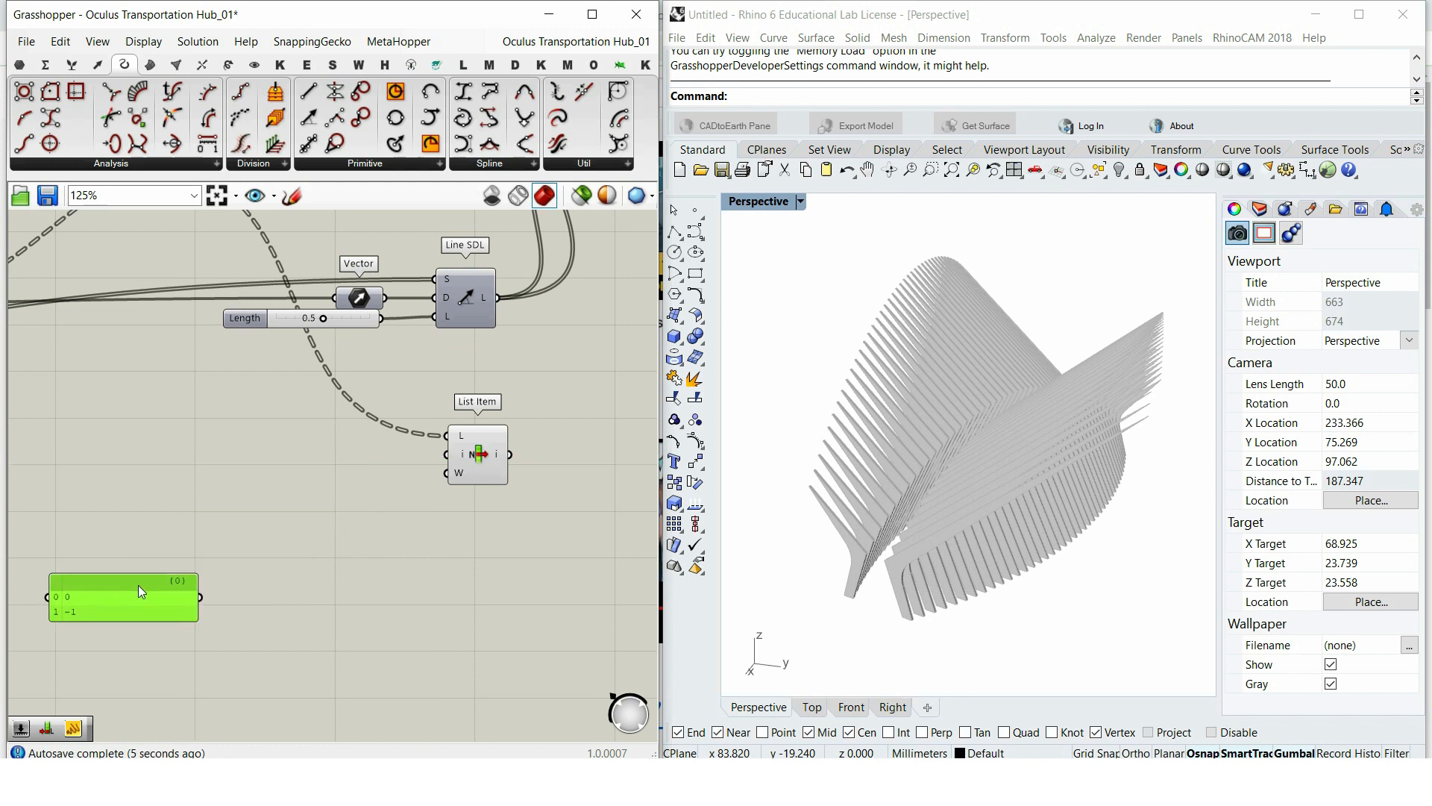
pyautogui.click(490, 456)
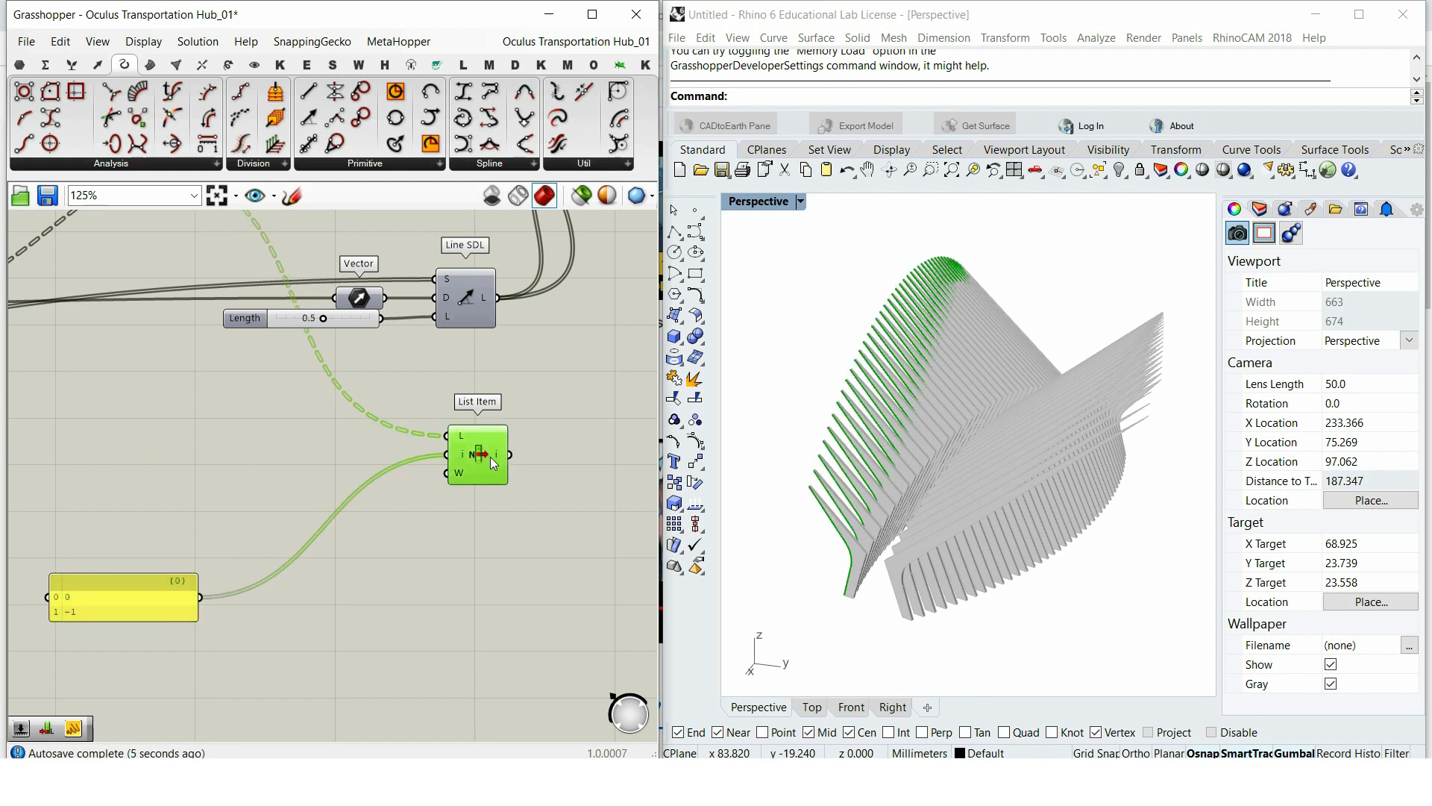
pyautogui.scroll(3, 478, 444)
pyautogui.rightClick(459, 422)
pyautogui.click(504, 555)
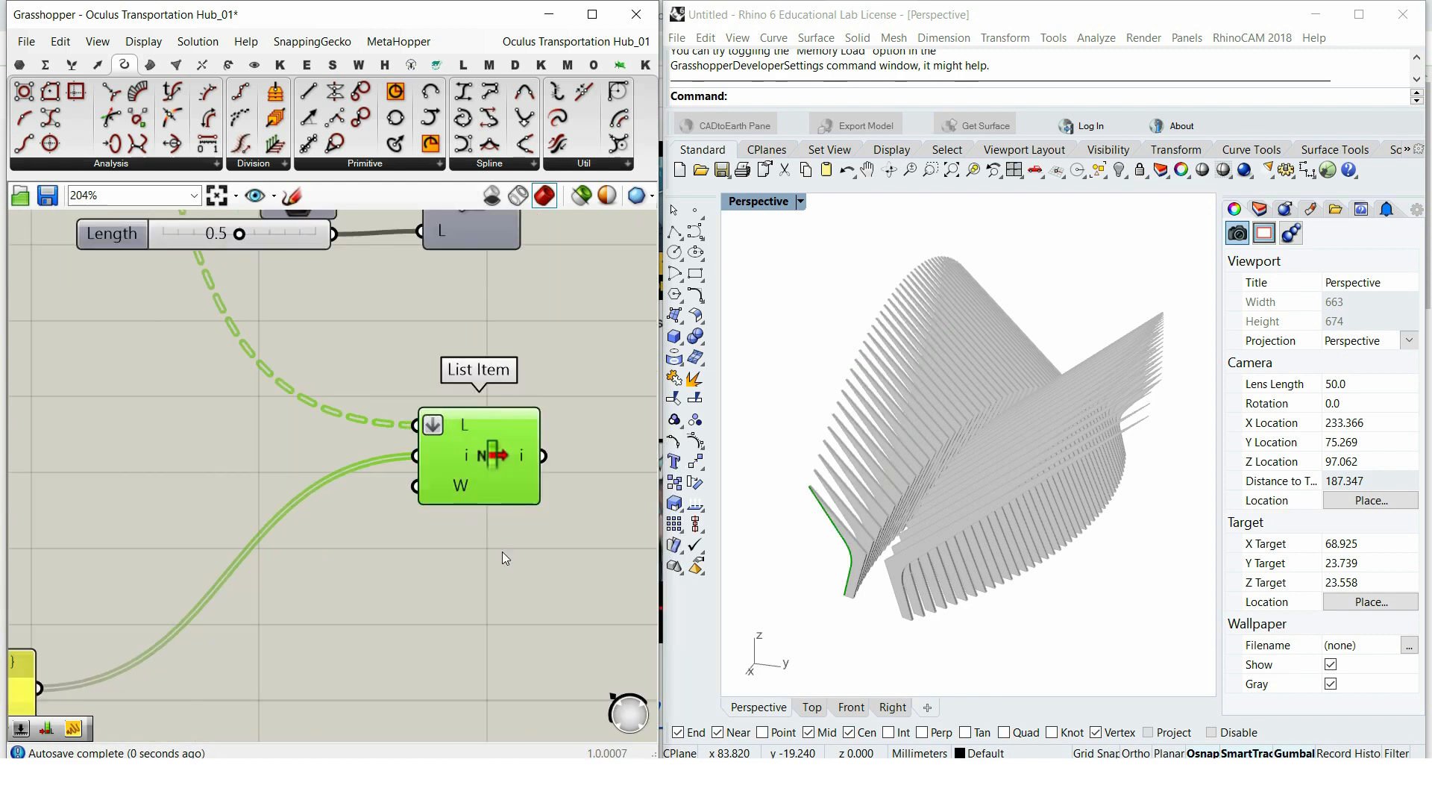
# Step: Duplicate the List Item and feed the list input of one of the pair from the other Fillet component
pyautogui.scroll(-3, 480, 464)
pyautogui.moveTo(428, 551); pyautogui.dragTo(318, 593)
pyautogui.moveTo(321, 593); pyautogui.dragTo(358, 496, button='right')
pyautogui.keyDown('alt'); pyautogui.moveTo(360, 495); pyautogui.dragTo(362, 409); pyautogui.keyUp('alt')
pyautogui.scroll(-2, 409, 445)
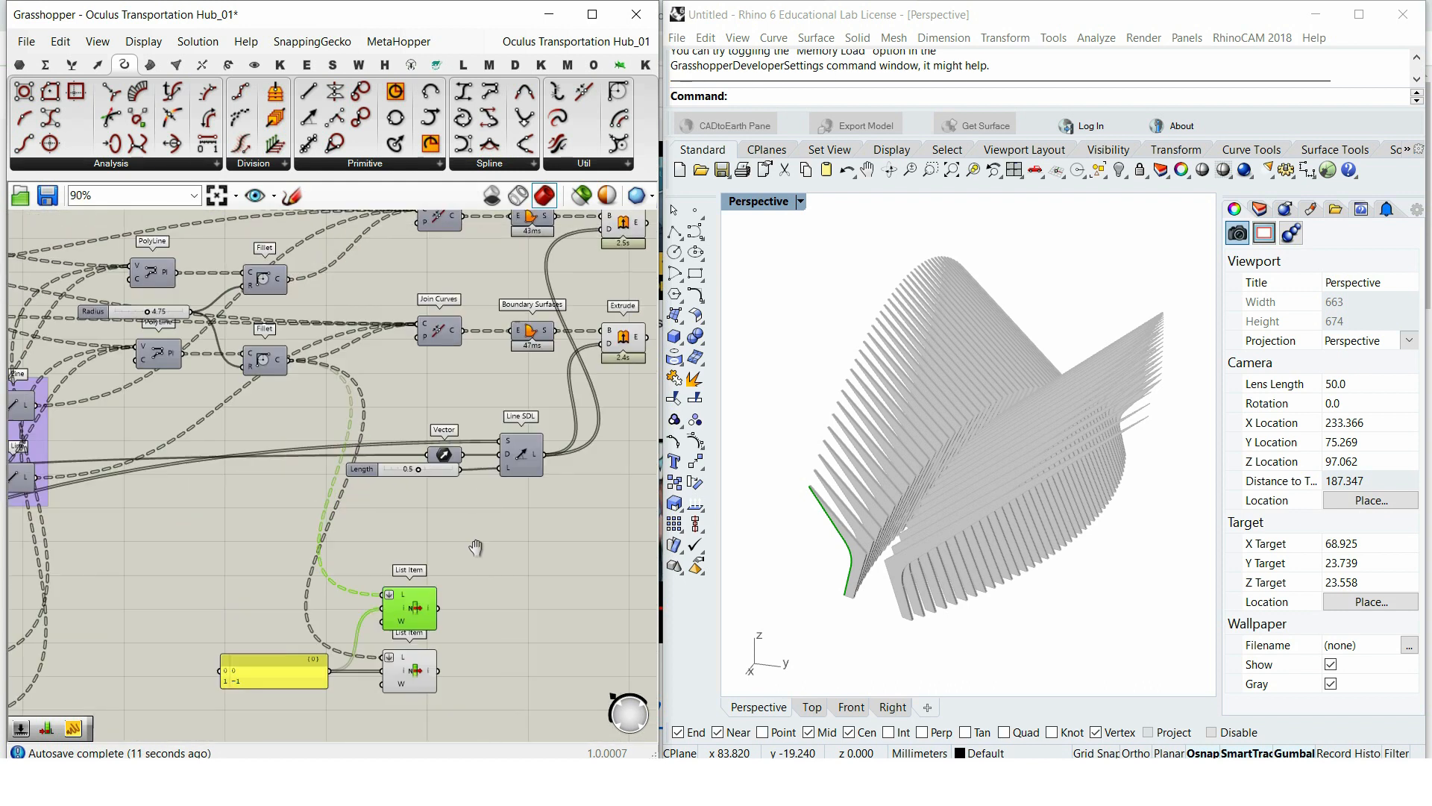
pyautogui.moveTo(292, 282); pyautogui.dragTo(298, 320, button='right')
pyautogui.moveTo(291, 309); pyautogui.dragTo(388, 625)
# Step: Duplicate the List Item again to have four stacked copies sharing the same index panel
pyautogui.moveTo(448, 666); pyautogui.dragTo(437, 427, button='right')
pyautogui.scroll(2, 396, 470)
pyautogui.moveTo(396, 470); pyautogui.dragTo(401, 399, button='right')
pyautogui.keyDown('alt'); pyautogui.moveTo(402, 399); pyautogui.dragTo(408, 613); pyautogui.keyUp('alt')
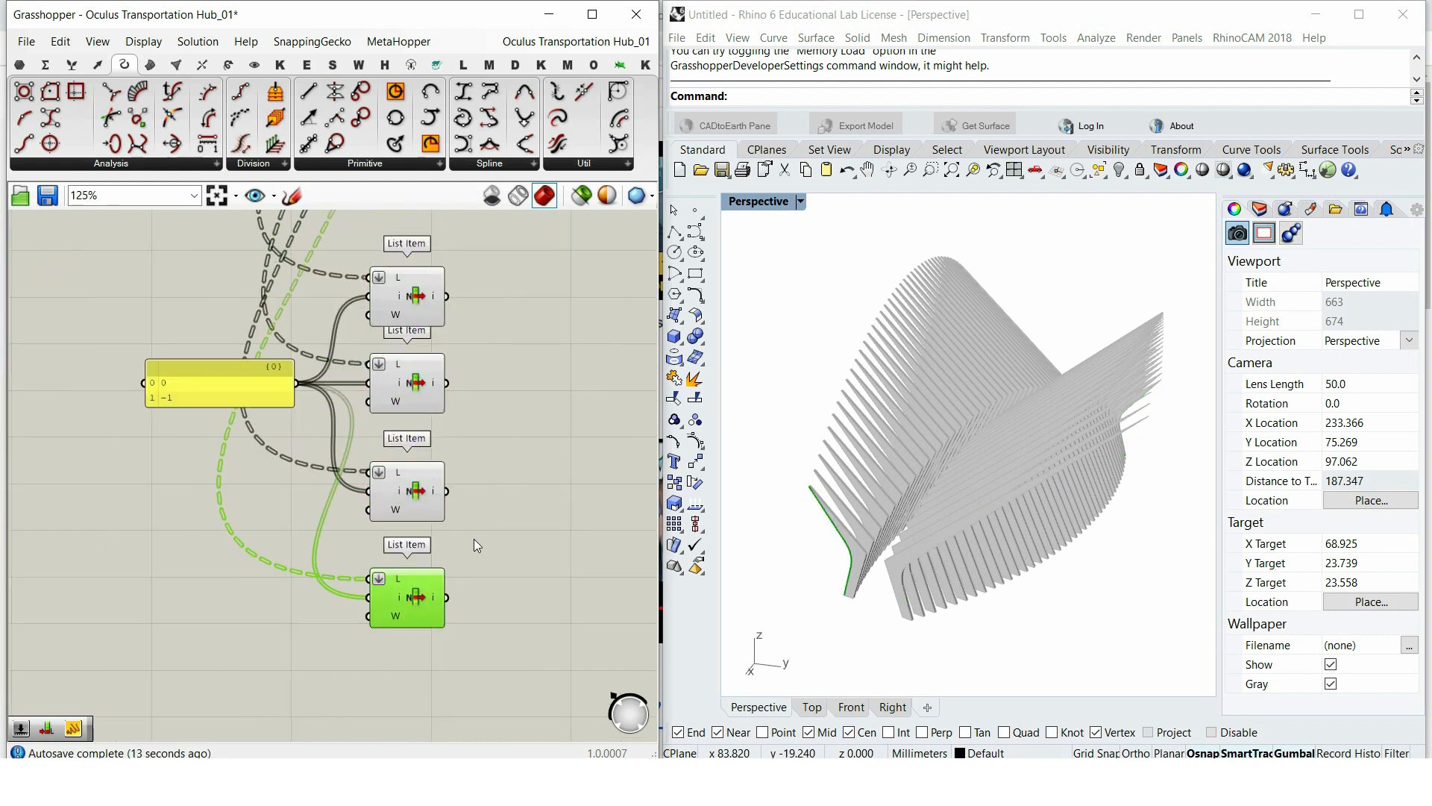
# Step: Rewire the list inputs of the two lowest List Items to the upstream straight frame lines
pyautogui.scroll(-4, 473, 539)
pyautogui.moveTo(473, 539); pyautogui.dragTo(563, 638, button='right')
pyautogui.scroll(4, 321, 440)
pyautogui.click(255, 463)
pyautogui.scroll(-3, 256, 464)
pyautogui.moveTo(256, 463); pyautogui.dragTo(219, 352, button='right')
pyautogui.scroll(3, 512, 569)
pyautogui.moveTo(237, 302); pyautogui.dragTo(470, 506)
pyautogui.scroll(-3, 500, 529)
pyautogui.moveTo(229, 329); pyautogui.dragTo(521, 593)
pyautogui.scroll(3, 558, 584)
pyautogui.scroll(-2, 396, 515)
pyautogui.scroll(2, 396, 515)
pyautogui.click(528, 485)
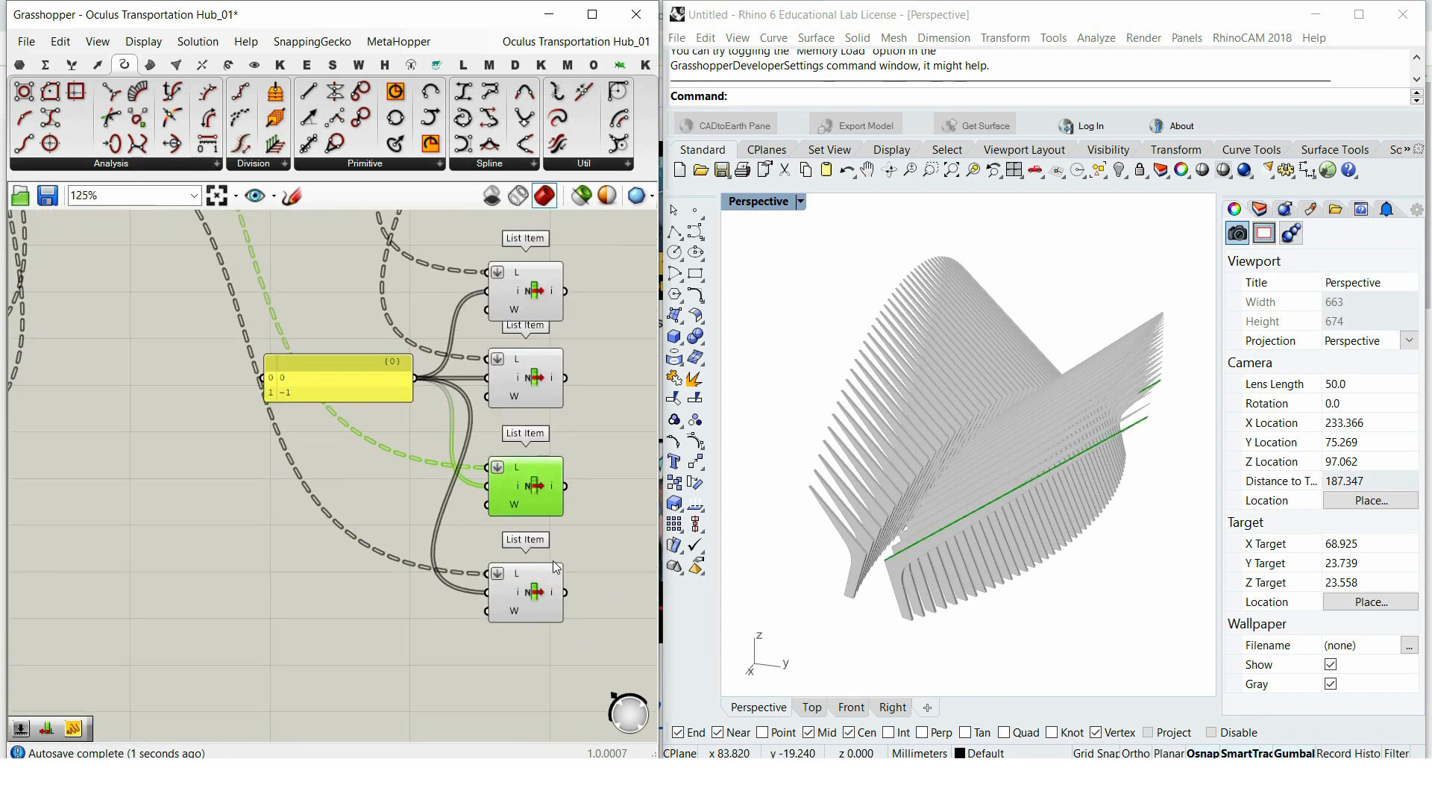
pyautogui.click(526, 596)
# Step: Move the index panel down beside the lowest List Item
pyautogui.moveTo(368, 392); pyautogui.dragTo(282, 366, button='right')
pyautogui.moveTo(282, 366); pyautogui.dragTo(142, 590)
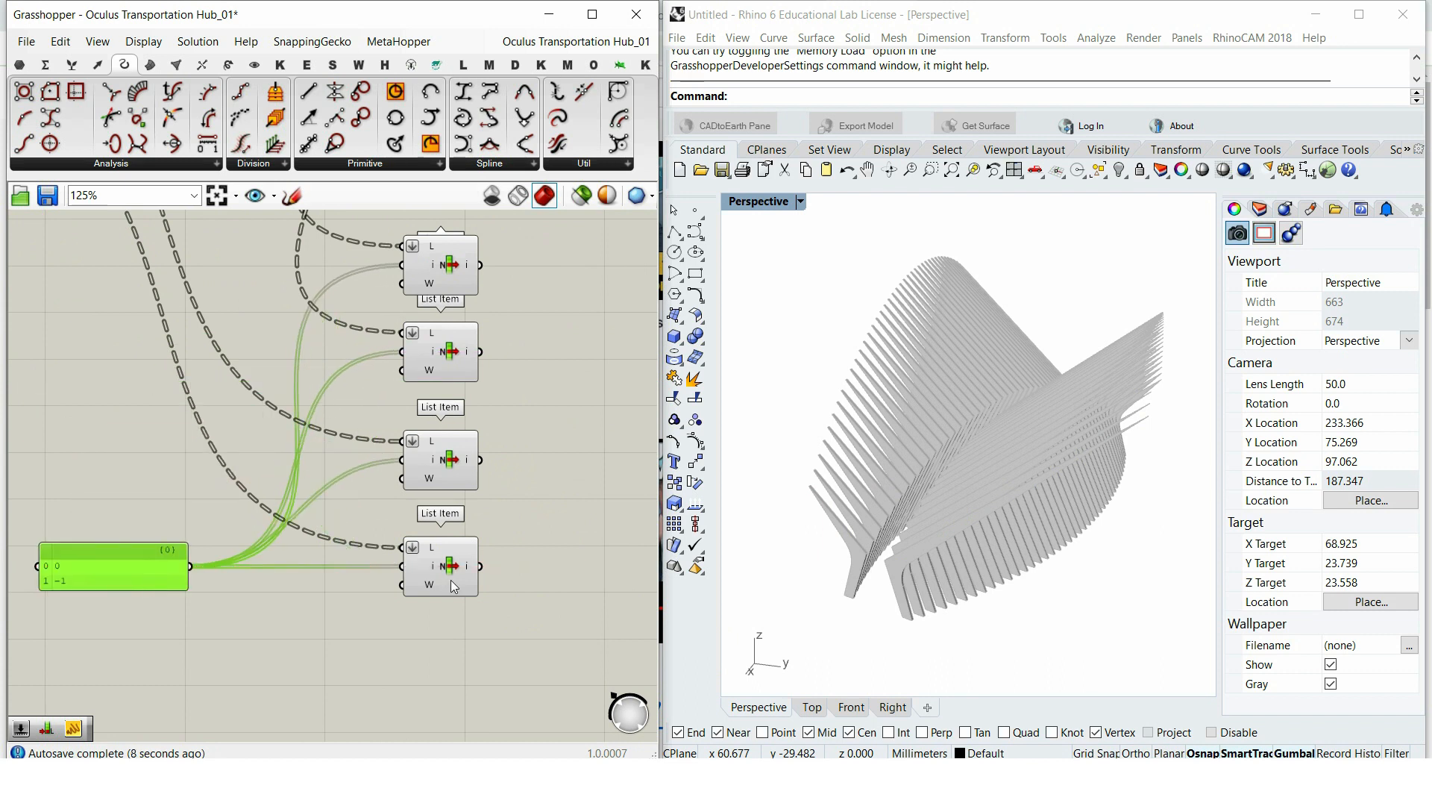
pyautogui.click(479, 603)
# Step: Duplicate the Extend Curve and Perp Frames components with their sliders into the empty area below the Line SDL components
pyautogui.scroll(-8, 255, 446)
pyautogui.moveTo(152, 420); pyautogui.dragTo(531, 397, button='right')
pyautogui.scroll(3, 79, 464)
pyautogui.scroll(4, 226, 371)
pyautogui.moveTo(539, 402); pyautogui.dragTo(190, 334)
pyautogui.scroll(-2, 366, 370)
pyautogui.keyDown('alt'); pyautogui.moveTo(490, 373); pyautogui.dragTo(477, 573); pyautogui.keyUp('alt')
# Step: Add an Addition component beside the copied Extend Curve and delete the copied components that fed its extension lengths
pyautogui.click(445, 632)
pyautogui.scroll(3, 274, 628)
pyautogui.moveTo(272, 628); pyautogui.dragTo(321, 523, button='right')
pyautogui.doubleClick(197, 481)
pyautogui.write('Addition')
pyautogui.press('Return')
pyautogui.moveTo(331, 474); pyautogui.dragTo(224, 448)
pyautogui.press('Delete')
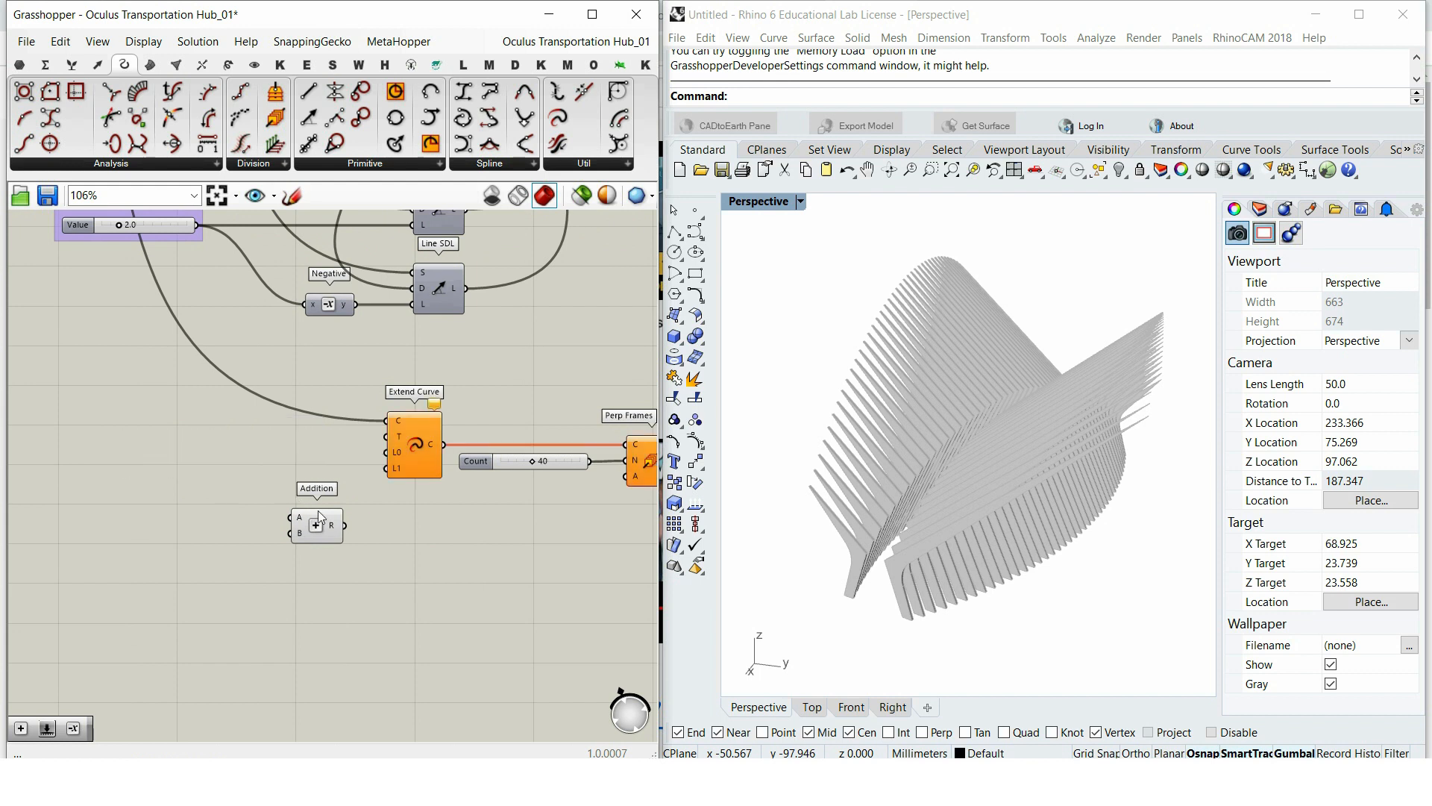
# Step: Connect the original Extend Curve's Negative output to the Addition component's A input
pyautogui.moveTo(324, 480); pyautogui.dragTo(323, 476)
pyautogui.moveTo(197, 409); pyautogui.dragTo(256, 550, button='right')
pyautogui.scroll(-3, 254, 555)
pyautogui.scroll(2, 343, 401)
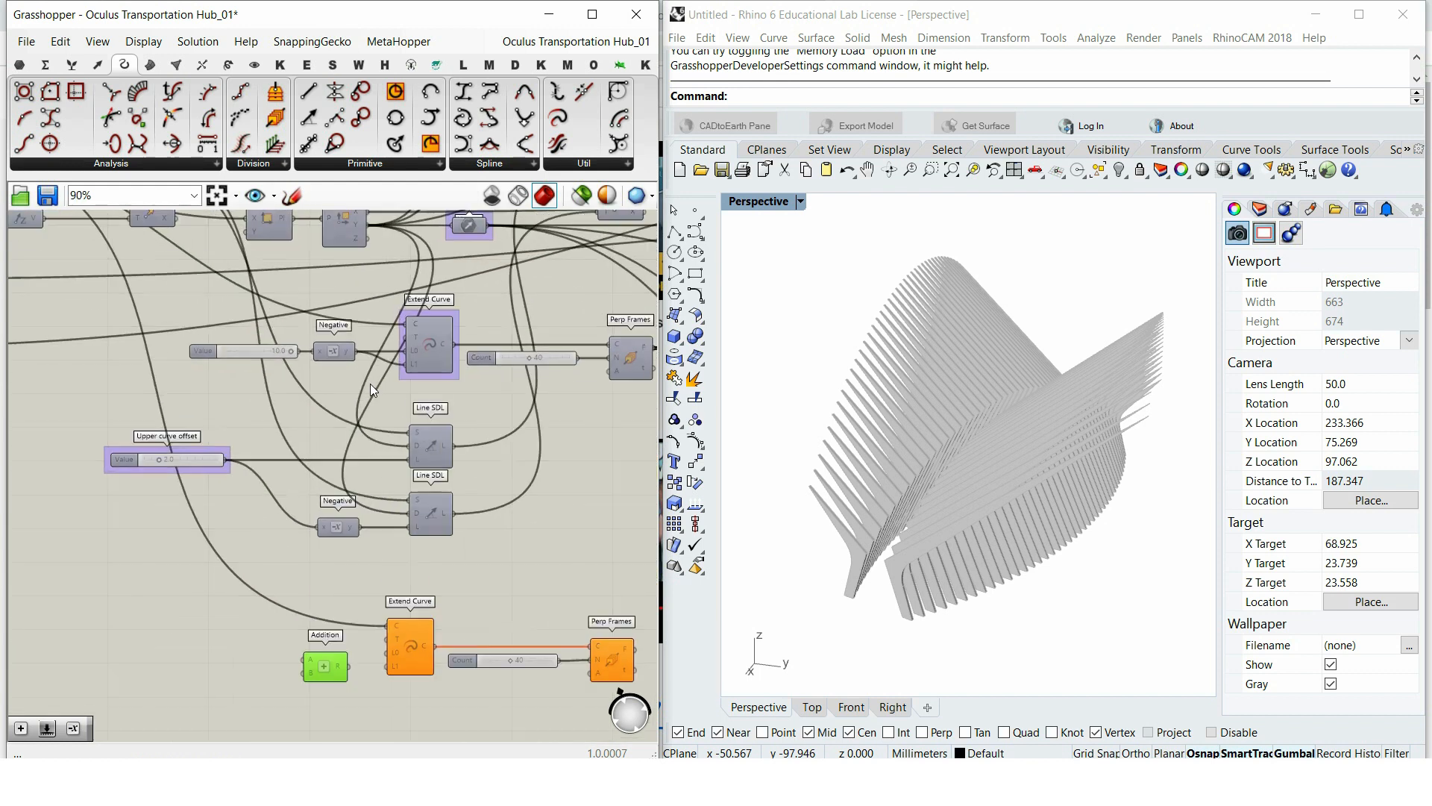
pyautogui.moveTo(356, 350); pyautogui.dragTo(306, 658)
pyautogui.scroll(3, 279, 582)
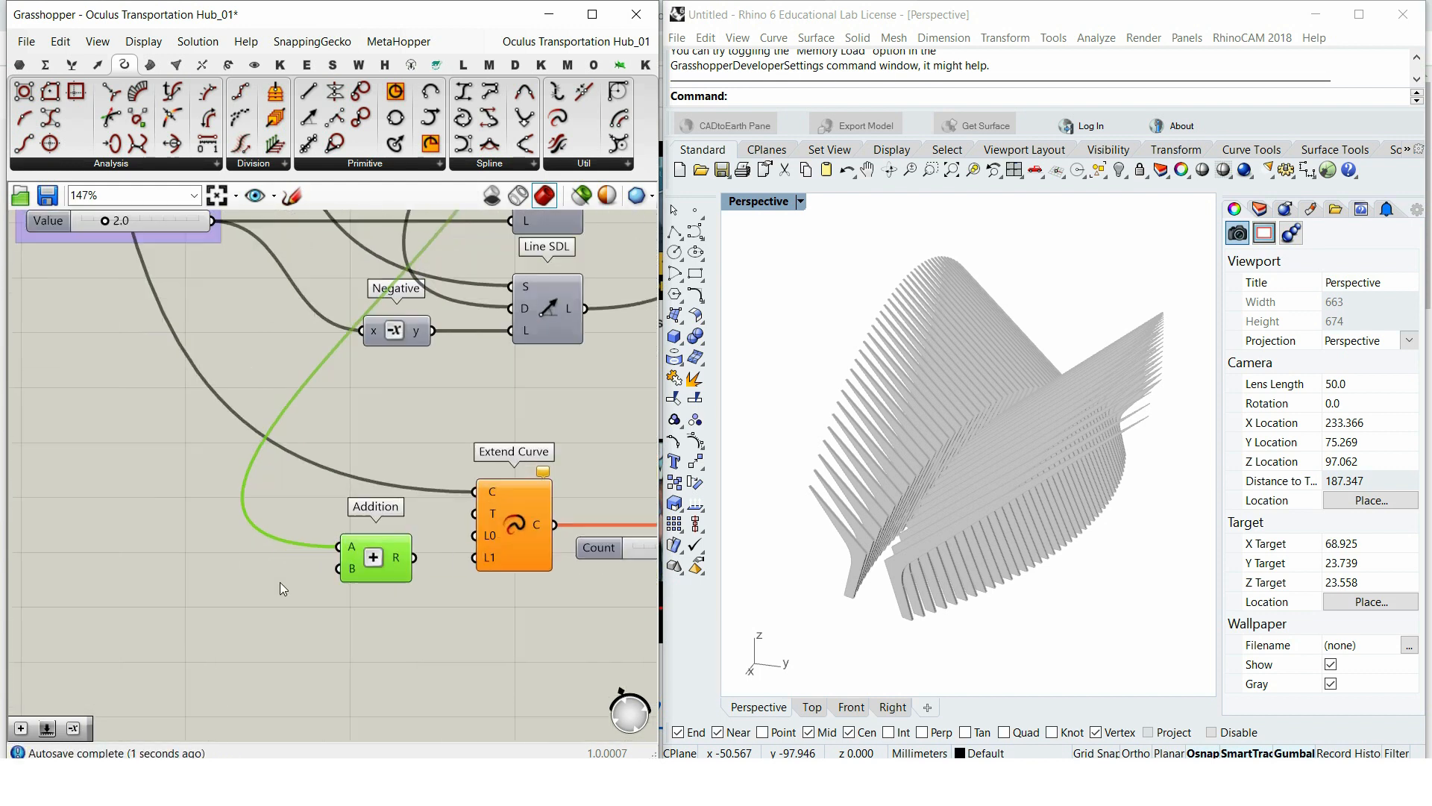
# Step: Add a 1.5 number slider to the Addition's B input and feed the sum into both Extend Curve length inputs
pyautogui.doubleClick(271, 583)
pyautogui.write('1')
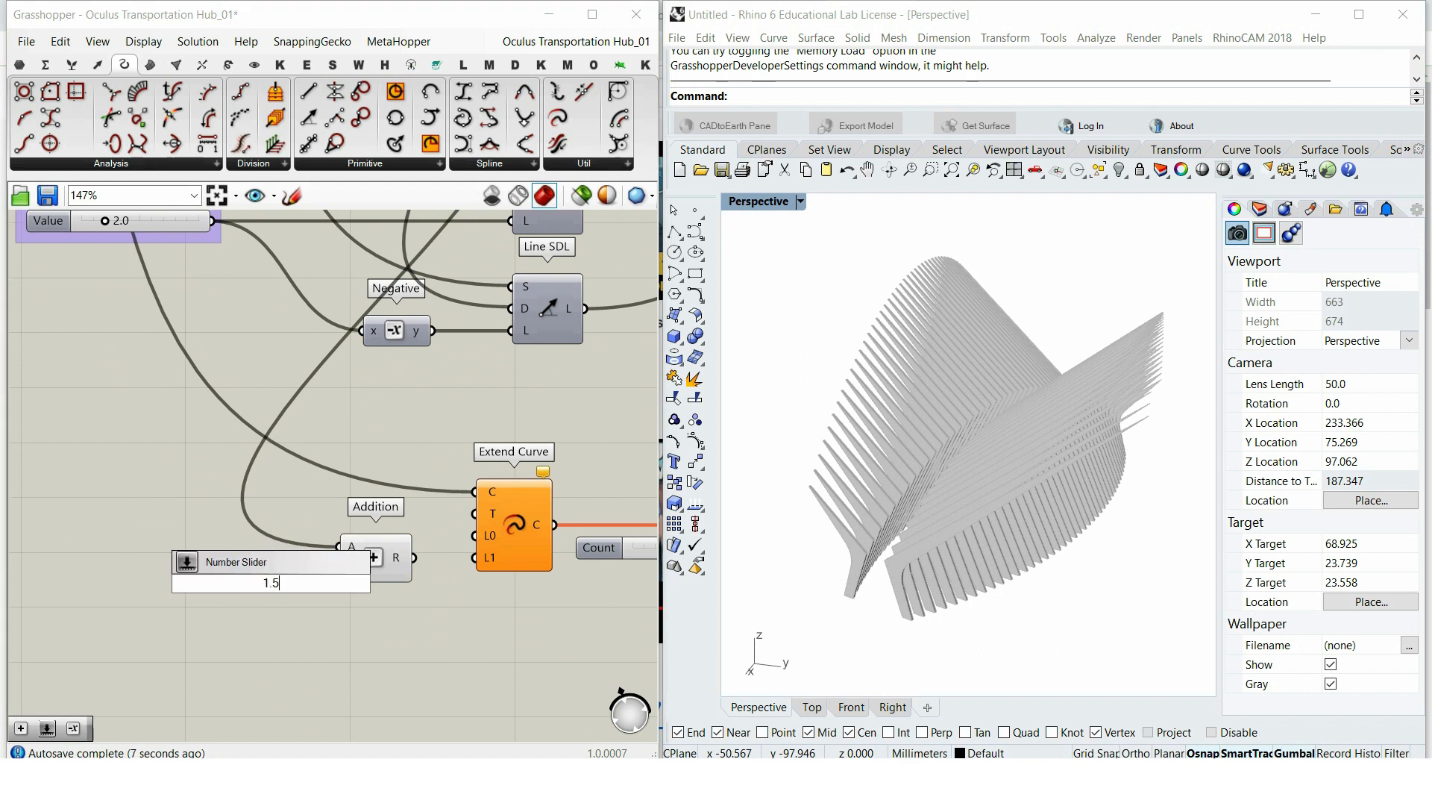
pyautogui.write('.5')
pyautogui.press('Return')
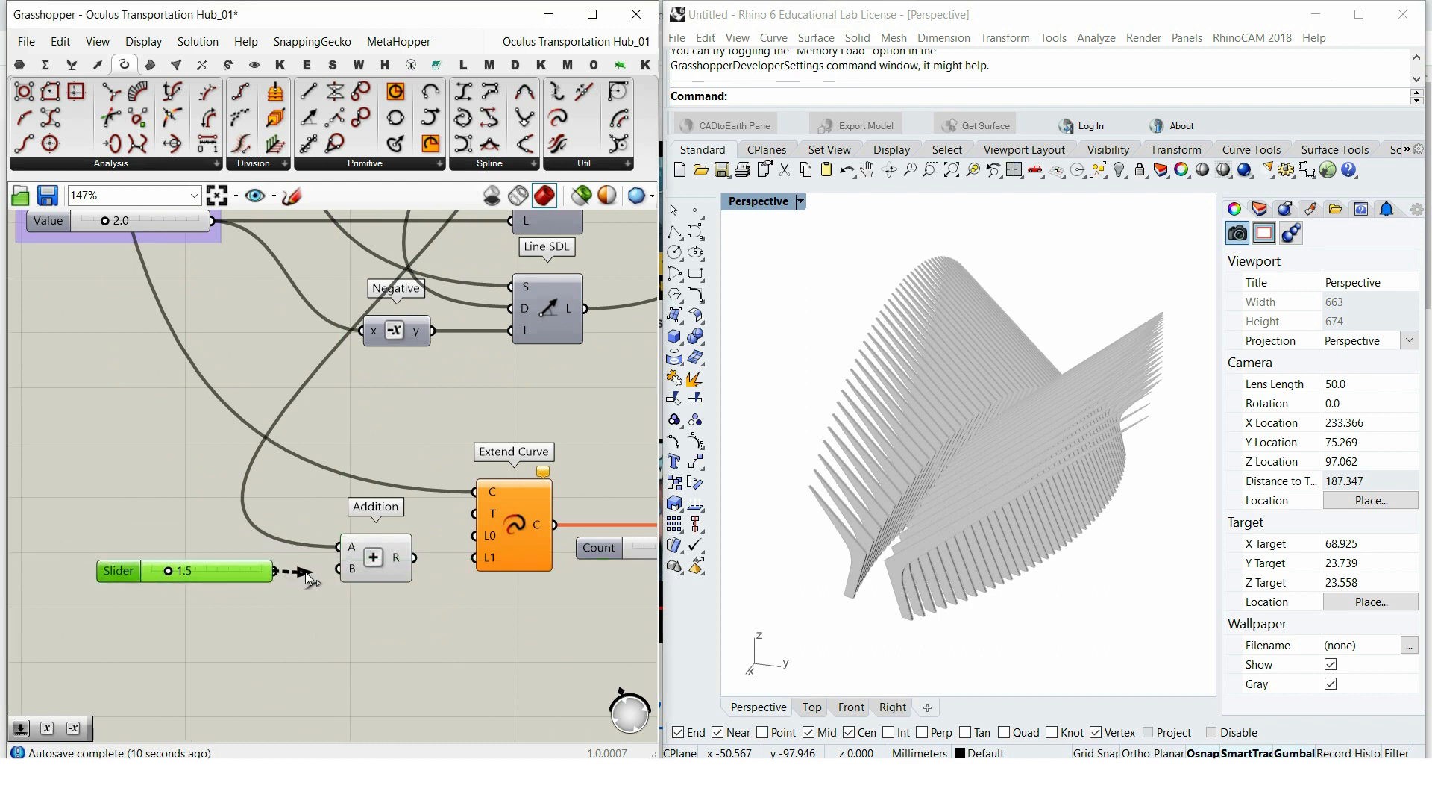
pyautogui.moveTo(436, 567); pyautogui.dragTo(478, 558)
pyautogui.scroll(-2, 468, 570)
pyautogui.moveTo(469, 570); pyautogui.dragTo(247, 544, button='right')
# Step: Turn on the preview of the copied Extend Curve and Perp Frames components
pyautogui.moveTo(608, 682); pyautogui.dragTo(246, 490)
pyautogui.rightClick(275, 429)
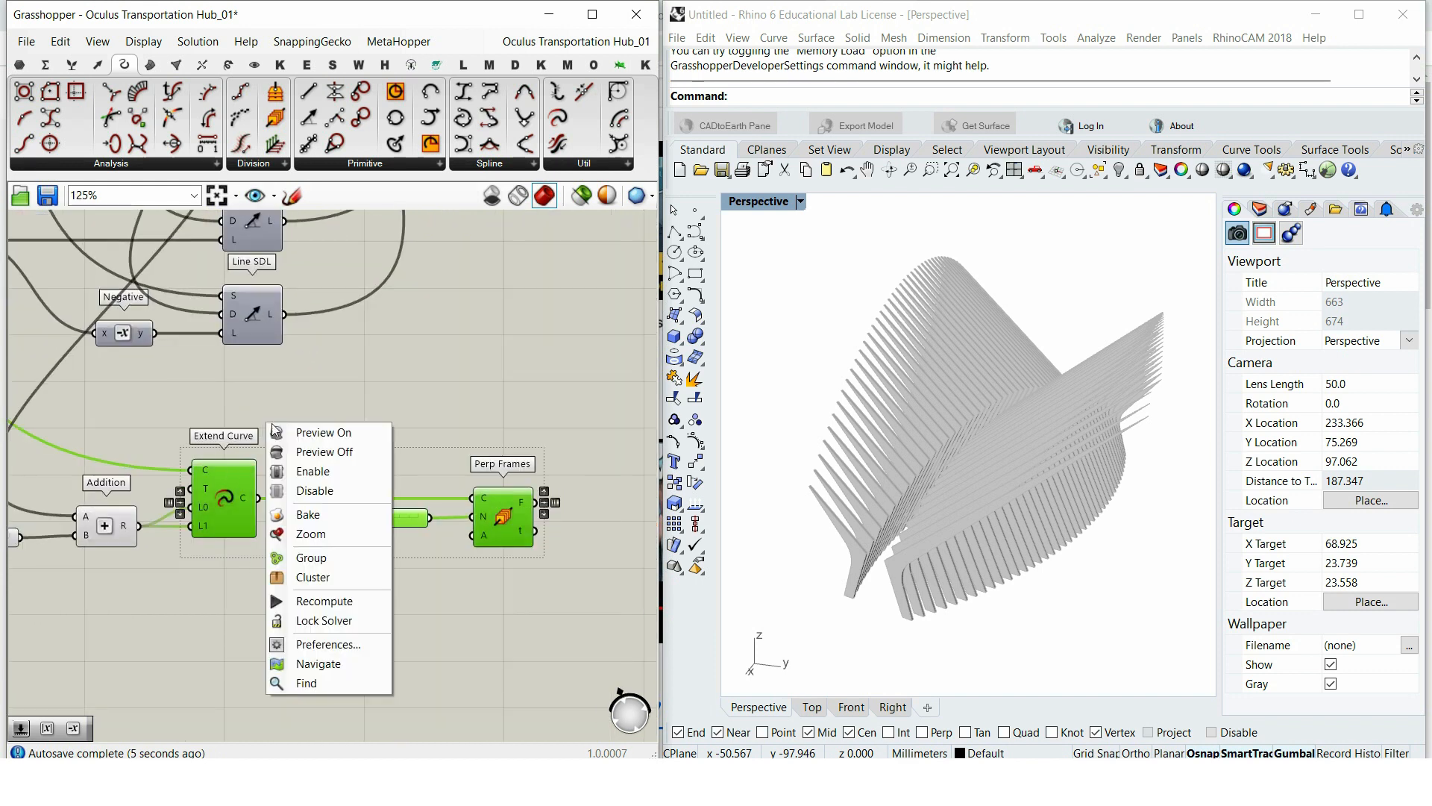
pyautogui.click(309, 433)
pyautogui.click(418, 624)
# Step: Set the Count slider of the copied Perp Frames to 1 and view the frames on the model
pyautogui.scroll(3, 344, 527)
pyautogui.doubleClick(358, 518)
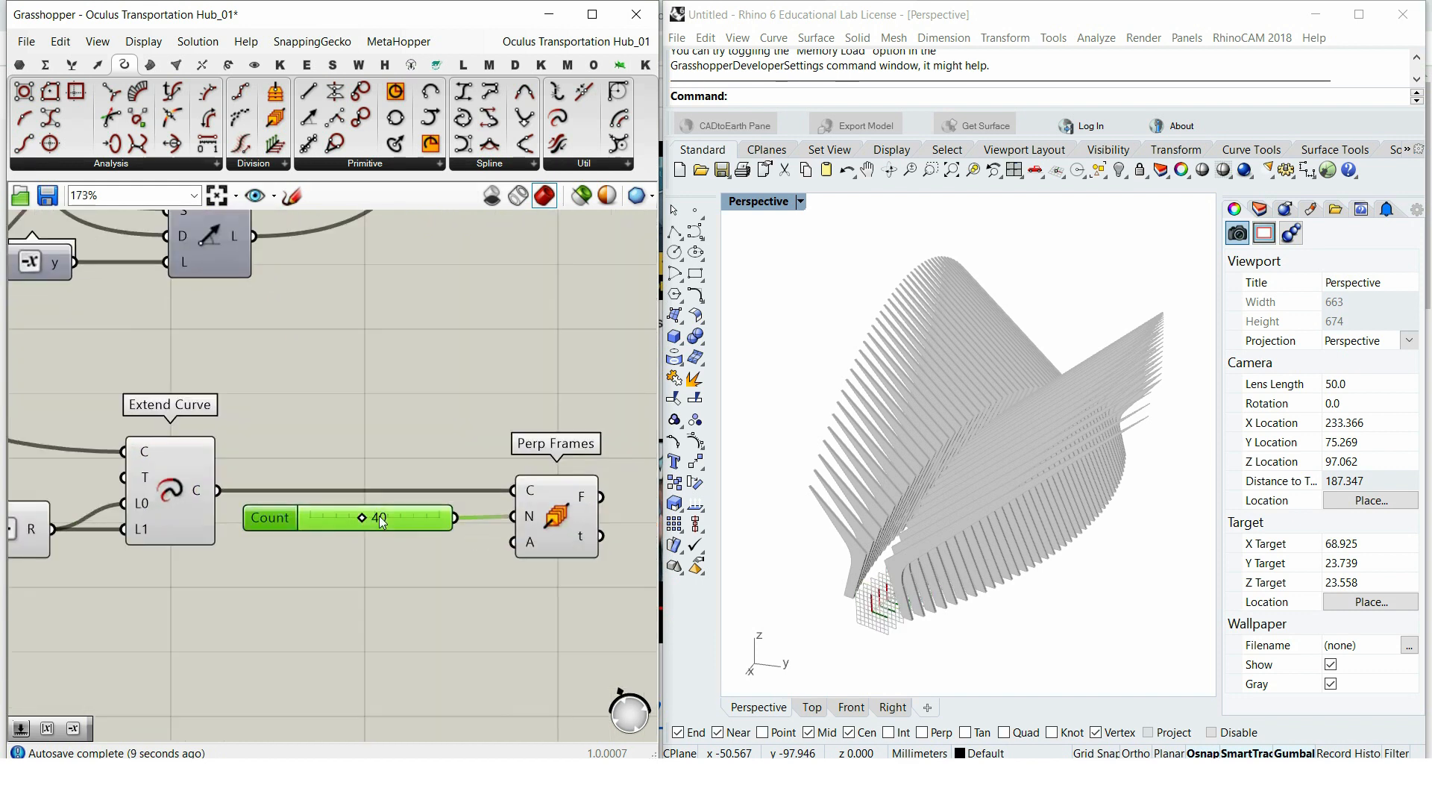
pyautogui.write('1')
pyautogui.press('Return')
pyautogui.moveTo(892, 591); pyautogui.dragTo(1020, 578, button='right')
# Step: Edit the value of the number slider that feeds the Addition component
pyautogui.moveTo(310, 537); pyautogui.dragTo(694, 456, button='right')
pyautogui.scroll(1, 150, 462)
pyautogui.doubleClick(151, 463)
pyautogui.moveTo(184, 464); pyautogui.dragTo(175, 463)
pyautogui.write('0')
pyautogui.press('Return')
pyautogui.click(418, 530)
pyautogui.scroll(-1, 418, 531)
# Step: Add a Curve | Plane component intersecting an upstream rib guide curve with the planes from the copied Perp Frames
pyautogui.moveTo(538, 501); pyautogui.dragTo(111, 528, button='right')
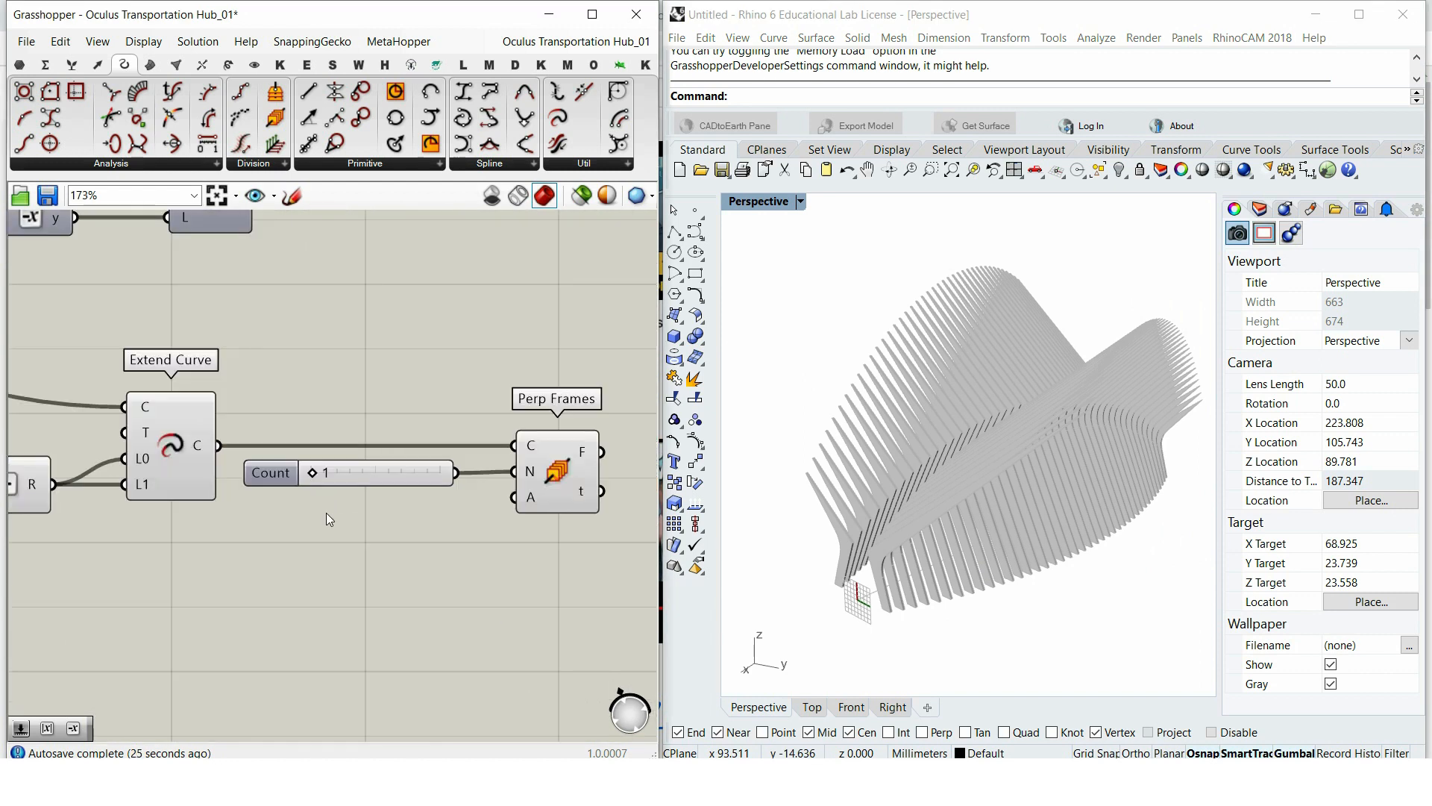
pyautogui.scroll(-4, 326, 514)
pyautogui.doubleClick(356, 605)
pyautogui.write('curve pl')
pyautogui.click(366, 466)
pyautogui.moveTo(362, 587); pyautogui.dragTo(380, 629)
pyautogui.scroll(-5, 333, 579)
pyautogui.scroll(5, 354, 346)
pyautogui.scroll(-2, 366, 343)
pyautogui.moveTo(344, 346); pyautogui.dragTo(379, 625)
pyautogui.scroll(-3, 367, 342)
# Step: Duplicate the new Curve | Plane component below and connect the copy to the second upstream guide curve
pyautogui.scroll(6, 352, 596)
pyautogui.moveTo(432, 665); pyautogui.dragTo(386, 529, button='right')
pyautogui.keyDown('alt'); pyautogui.moveTo(386, 528); pyautogui.dragTo(388, 646); pyautogui.keyUp('alt')
pyautogui.scroll(-5, 407, 630)
pyautogui.moveTo(390, 234); pyautogui.dragTo(387, 372, button='right')
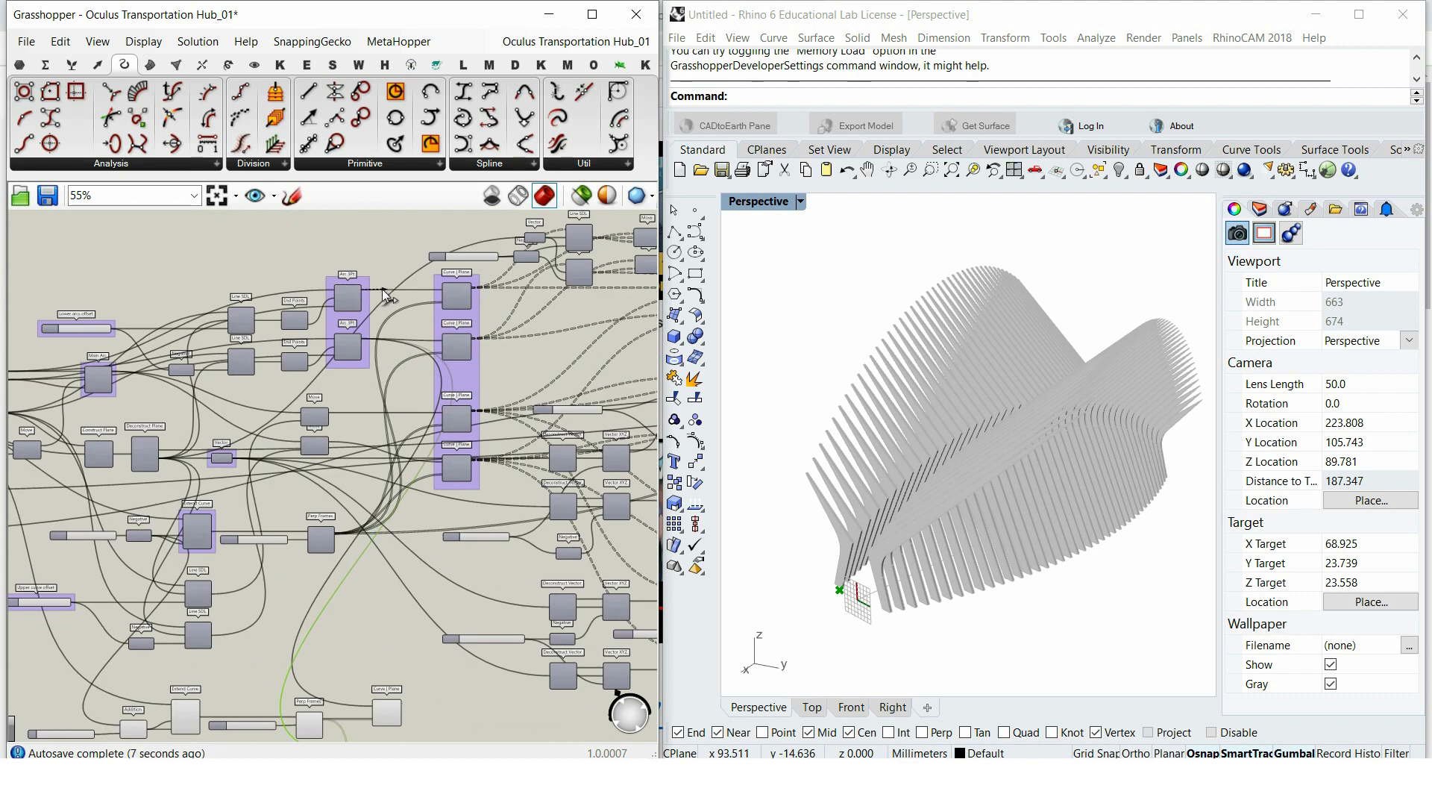
pyautogui.click(385, 633)
pyautogui.scroll(4, 466, 611)
# Step: Add a Move component that moves the first Curve | Plane points by the first upstream offset Line SDL
pyautogui.moveTo(617, 532); pyautogui.dragTo(367, 570, button='right')
pyautogui.doubleClick(377, 566)
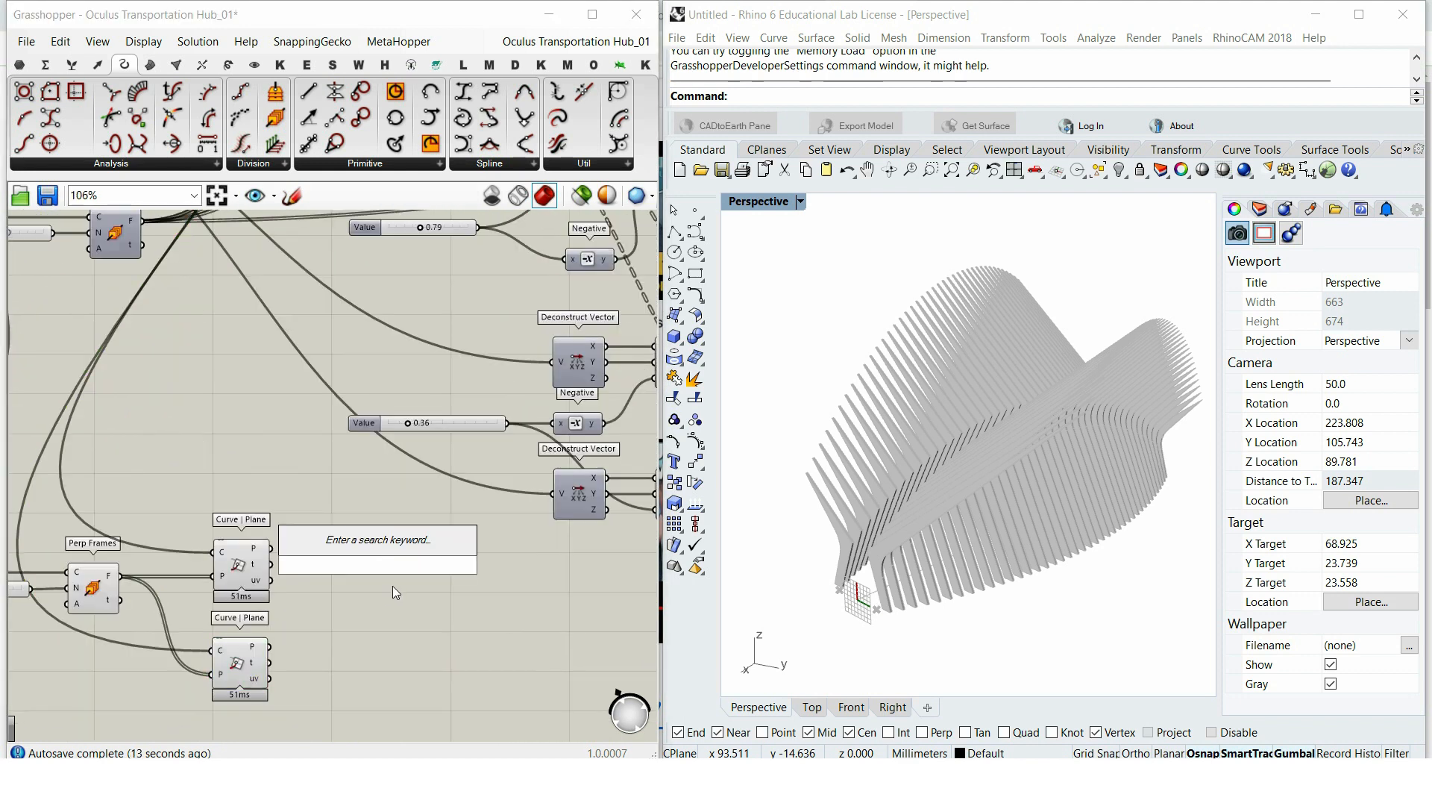
pyautogui.write('mov')
pyautogui.press('Return')
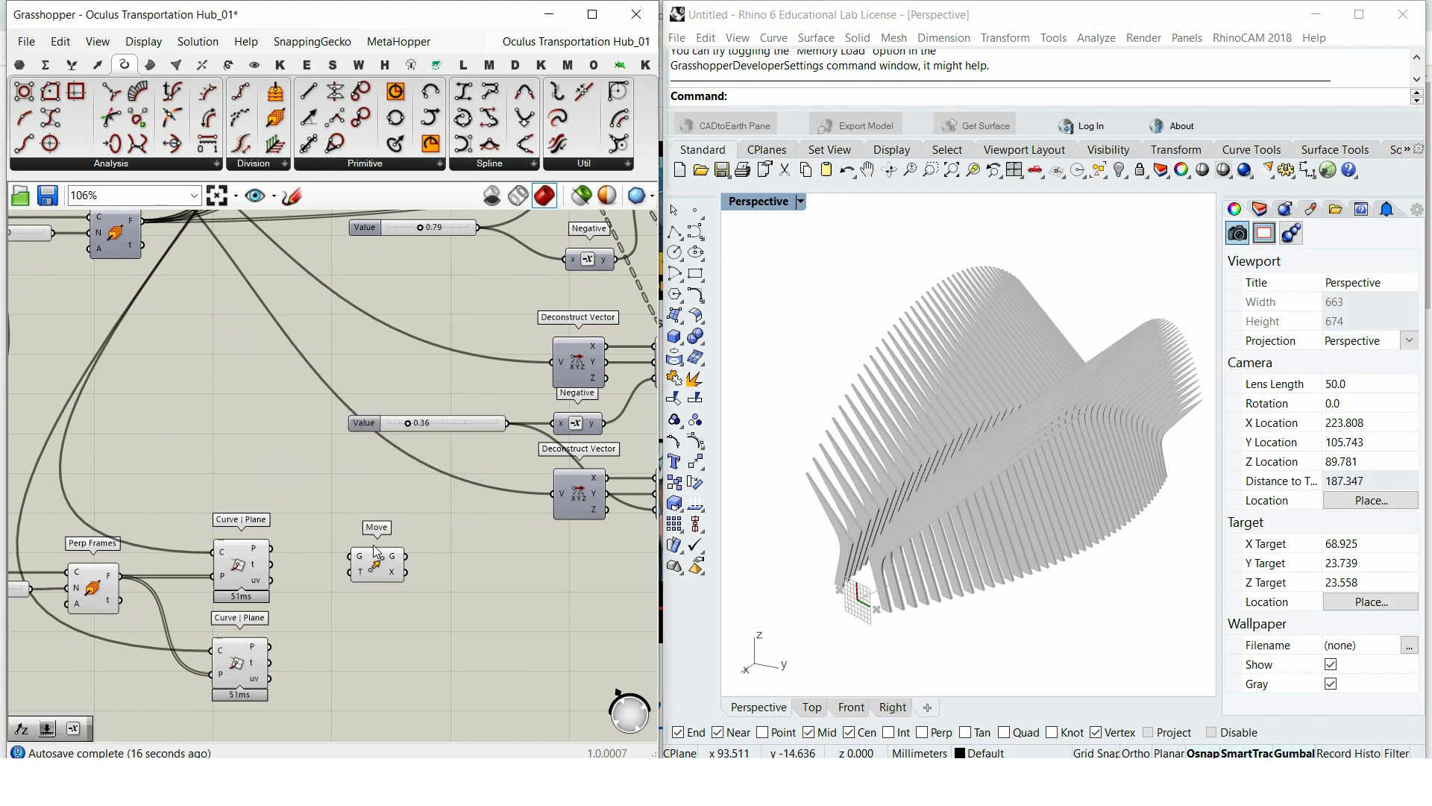
pyautogui.moveTo(382, 567); pyautogui.dragTo(381, 558)
pyautogui.scroll(-6, 381, 558)
pyautogui.scroll(6, 460, 301)
pyautogui.scroll(-5, 460, 301)
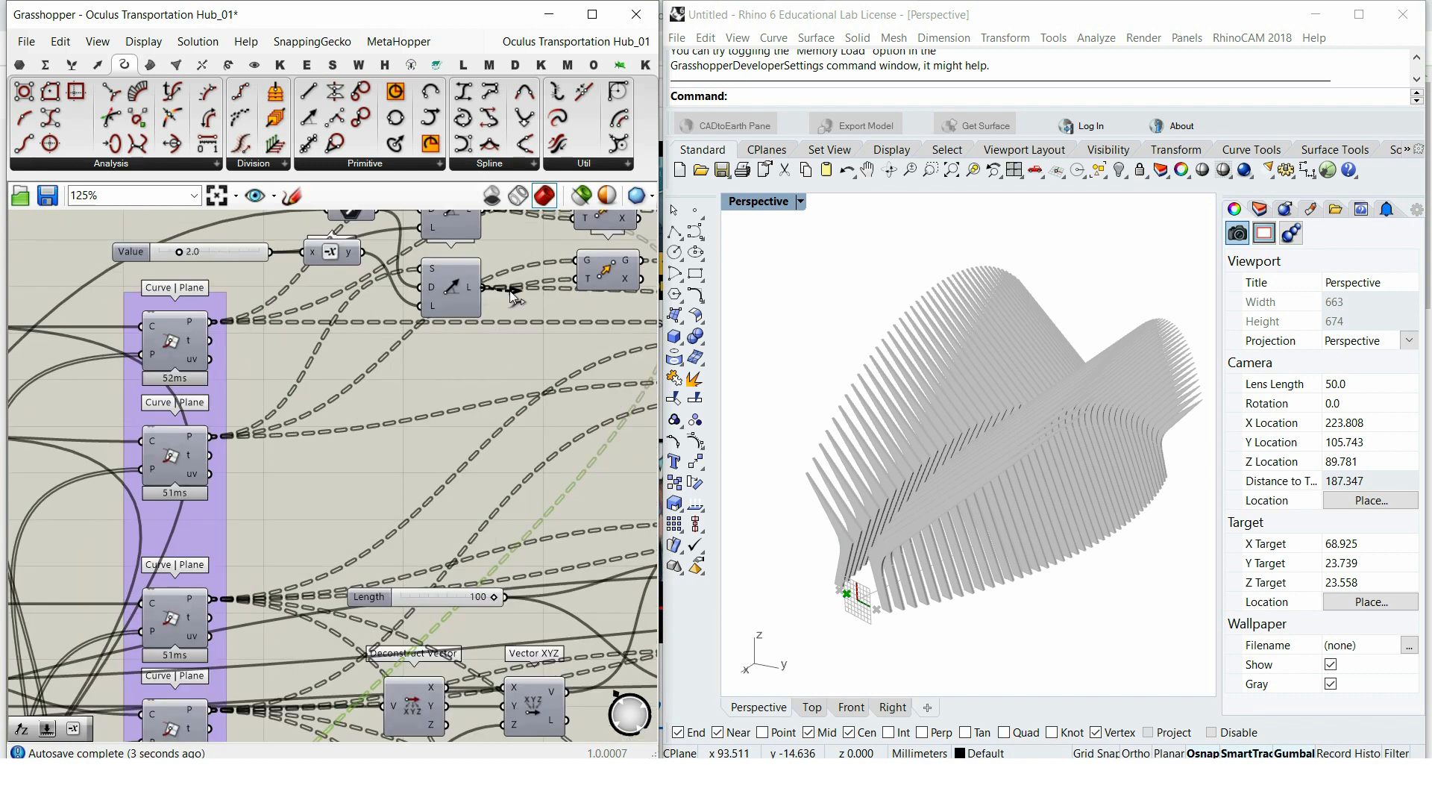
pyautogui.scroll(6, 391, 615)
# Step: Duplicate the Move component and connect it to the second Curve | Plane points and the second upstream offset Line SDL
pyautogui.moveTo(397, 625); pyautogui.dragTo(443, 711)
pyautogui.moveTo(387, 651); pyautogui.dragTo(354, 486, button='right')
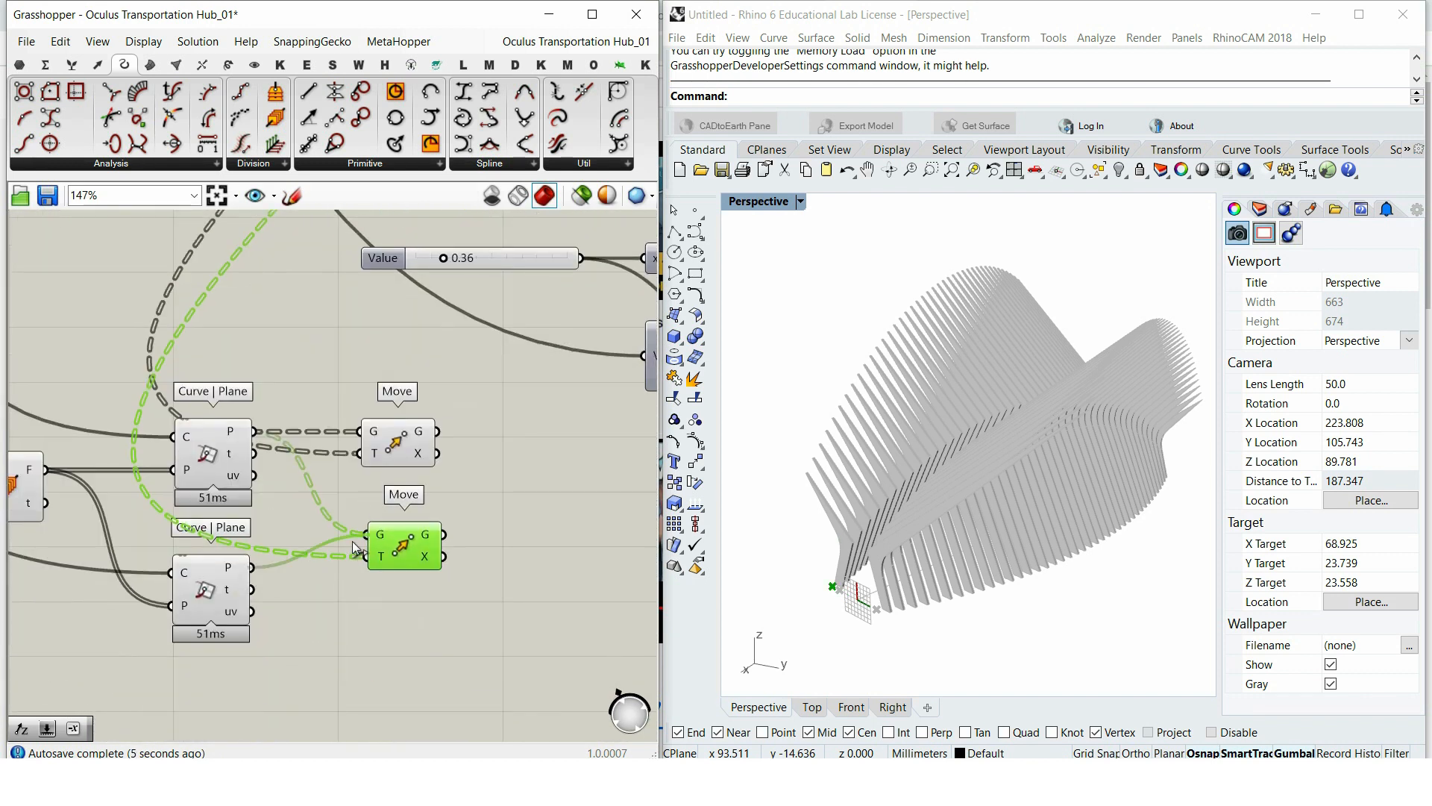
pyautogui.scroll(-5, 418, 585)
pyautogui.scroll(5, 525, 213)
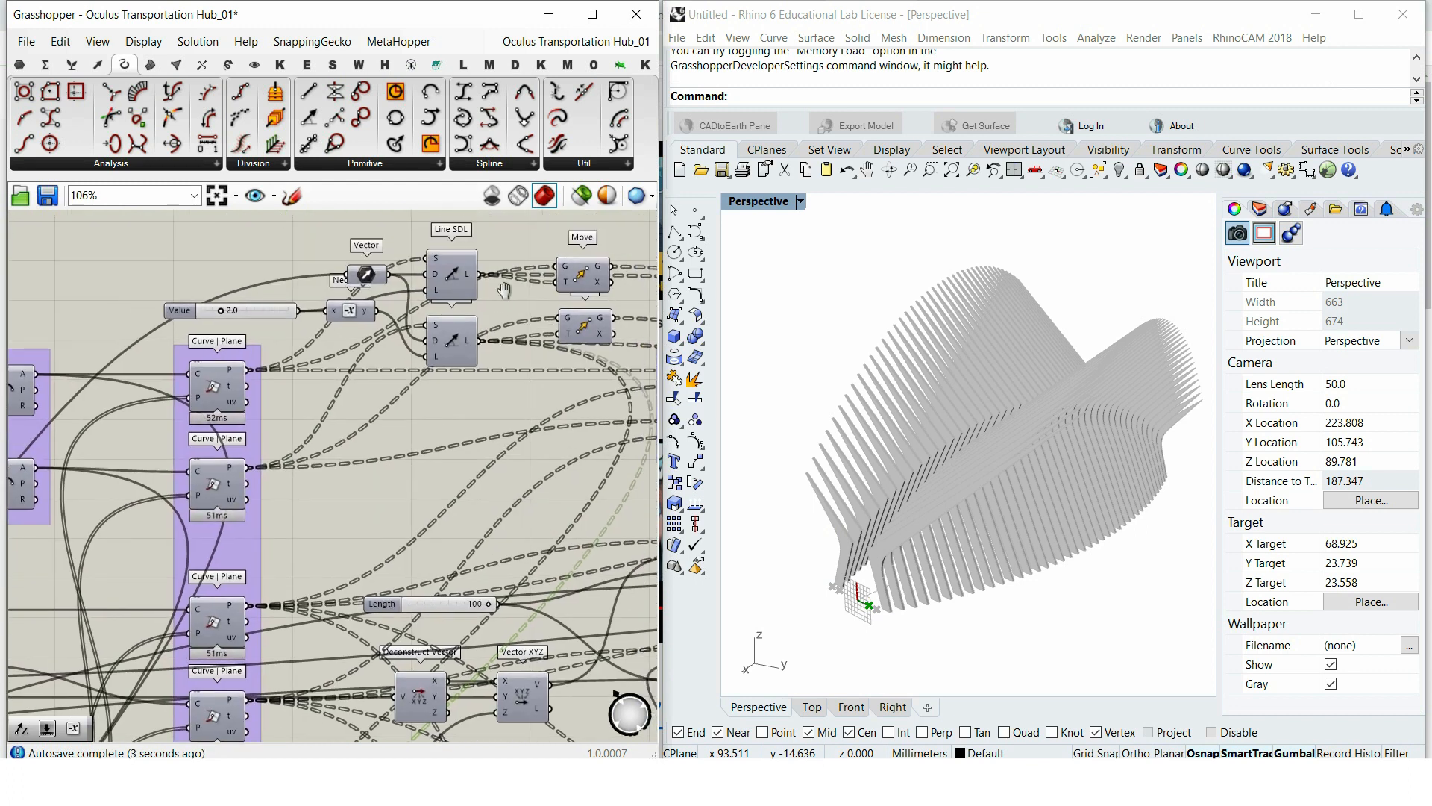
pyautogui.scroll(-5, 344, 677)
pyautogui.scroll(6, 400, 644)
pyautogui.moveTo(400, 645); pyautogui.dragTo(401, 644)
pyautogui.scroll(-3, 401, 645)
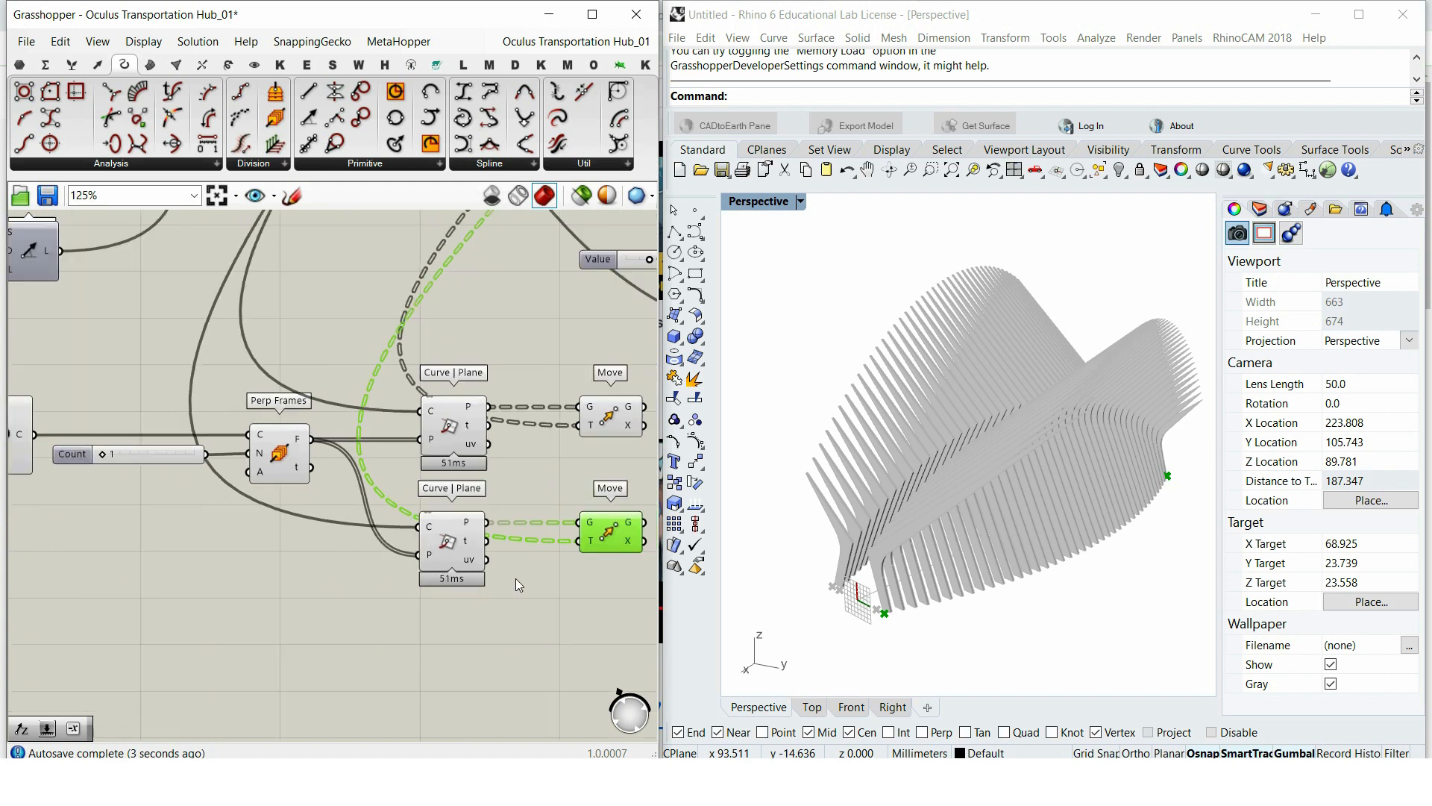
# Step: Turn off the preview of the copied Extend Curve, Perp Frames and both new Curve | Plane components
pyautogui.moveTo(507, 597); pyautogui.dragTo(73, 383)
pyautogui.rightClick(100, 353)
pyautogui.click(176, 381)
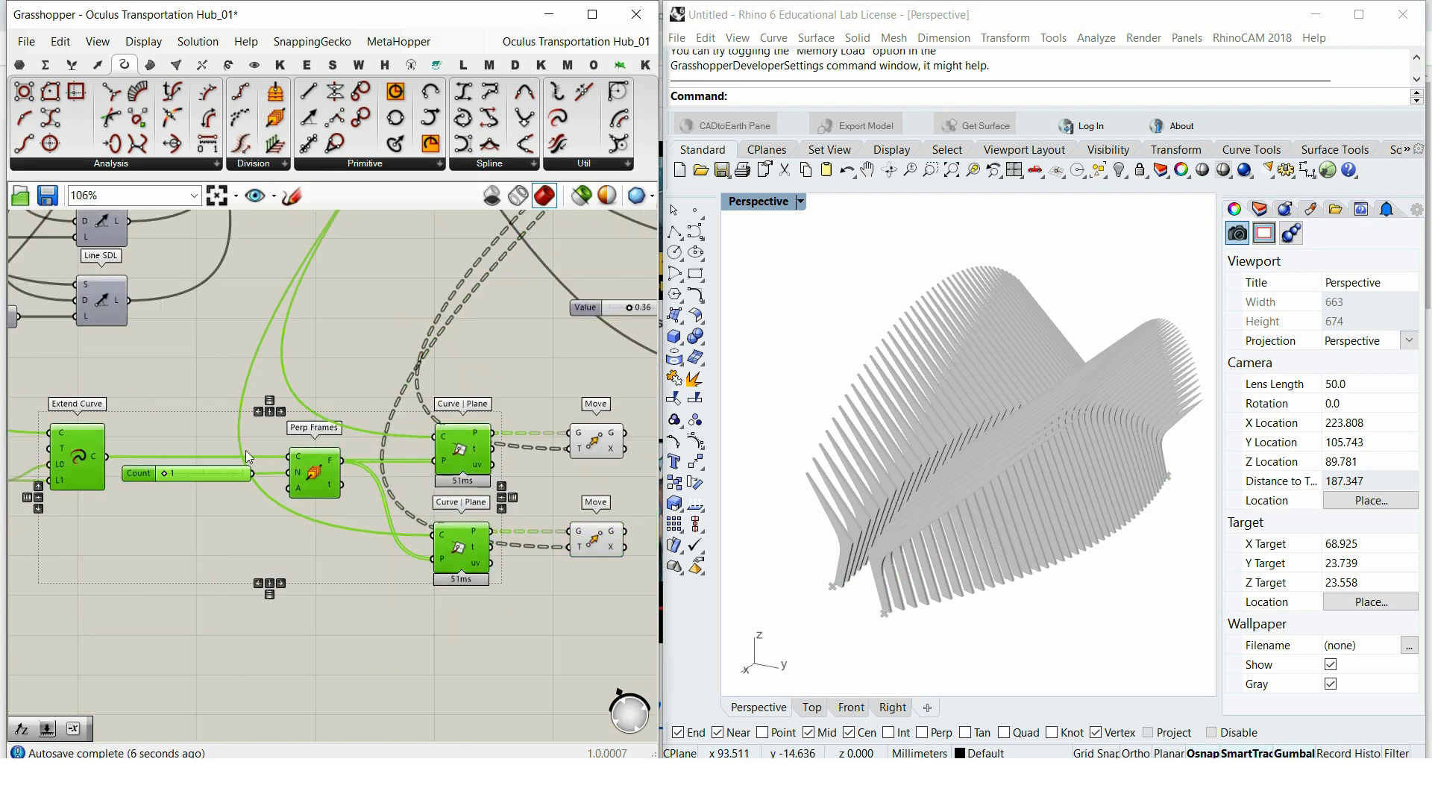
# Step: Add a Line SDL component next to the first Move and use the moved points as its start input
pyautogui.scroll(2, 488, 534)
pyautogui.doubleClick(358, 526)
pyautogui.write('line')
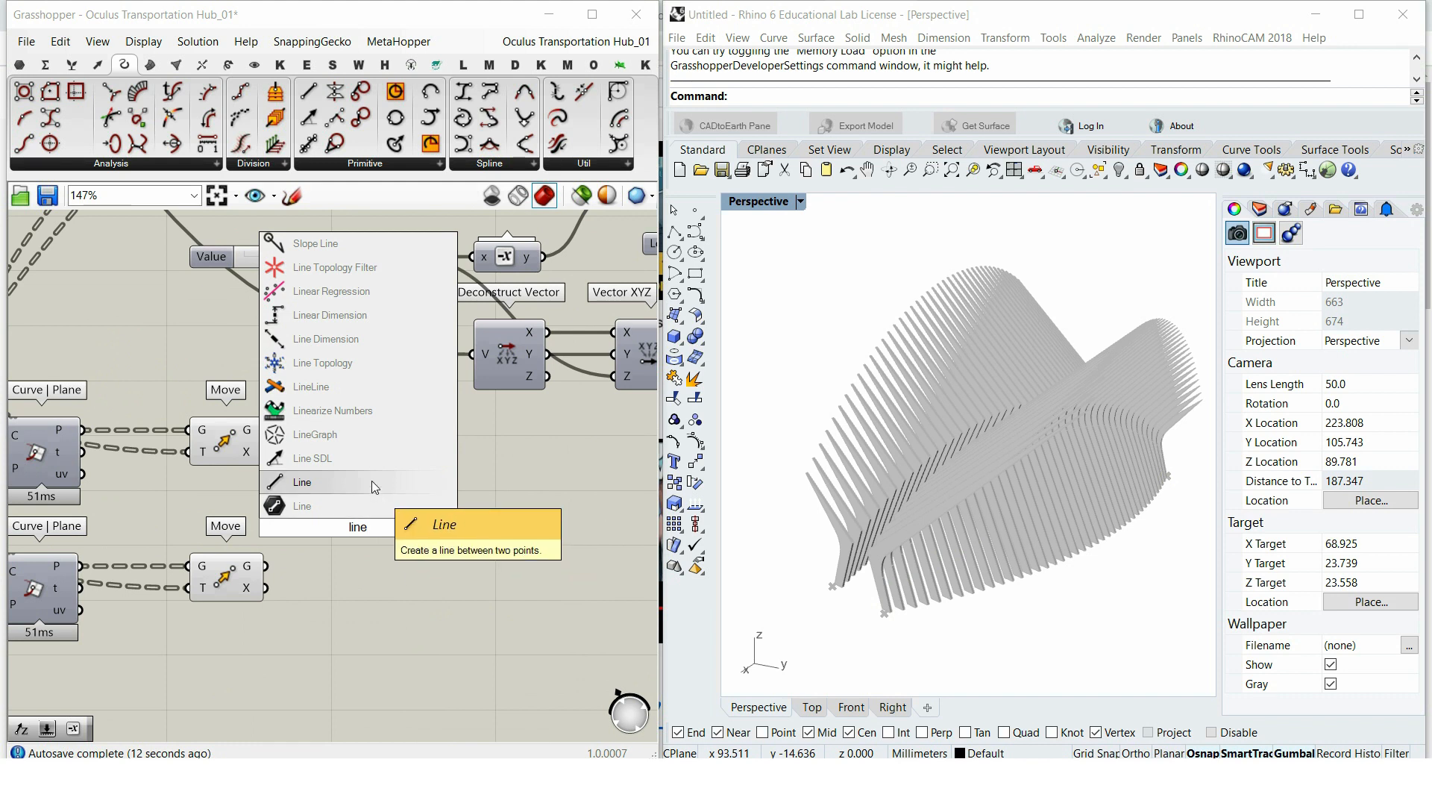
pyautogui.click(280, 412)
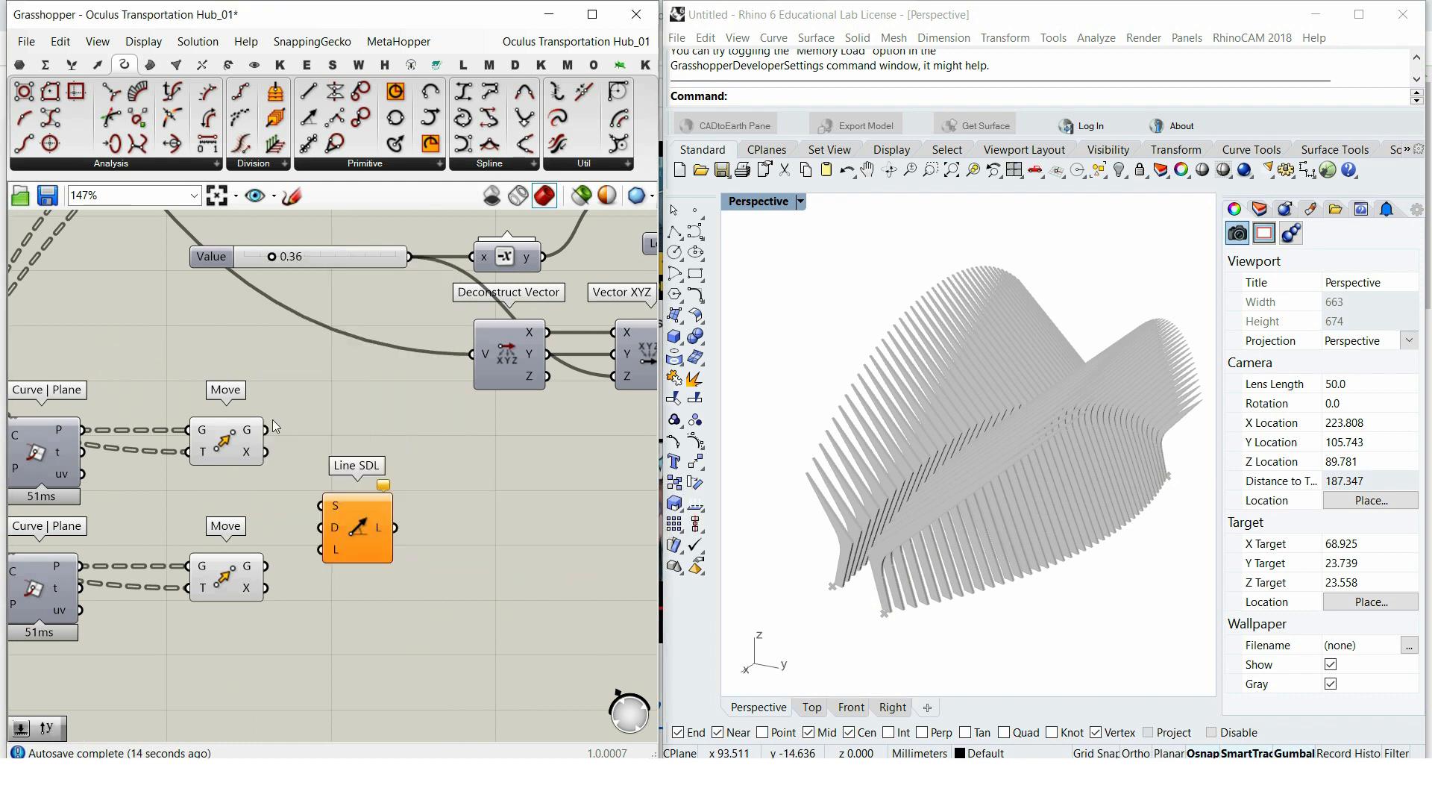
pyautogui.moveTo(335, 509); pyautogui.dragTo(404, 432)
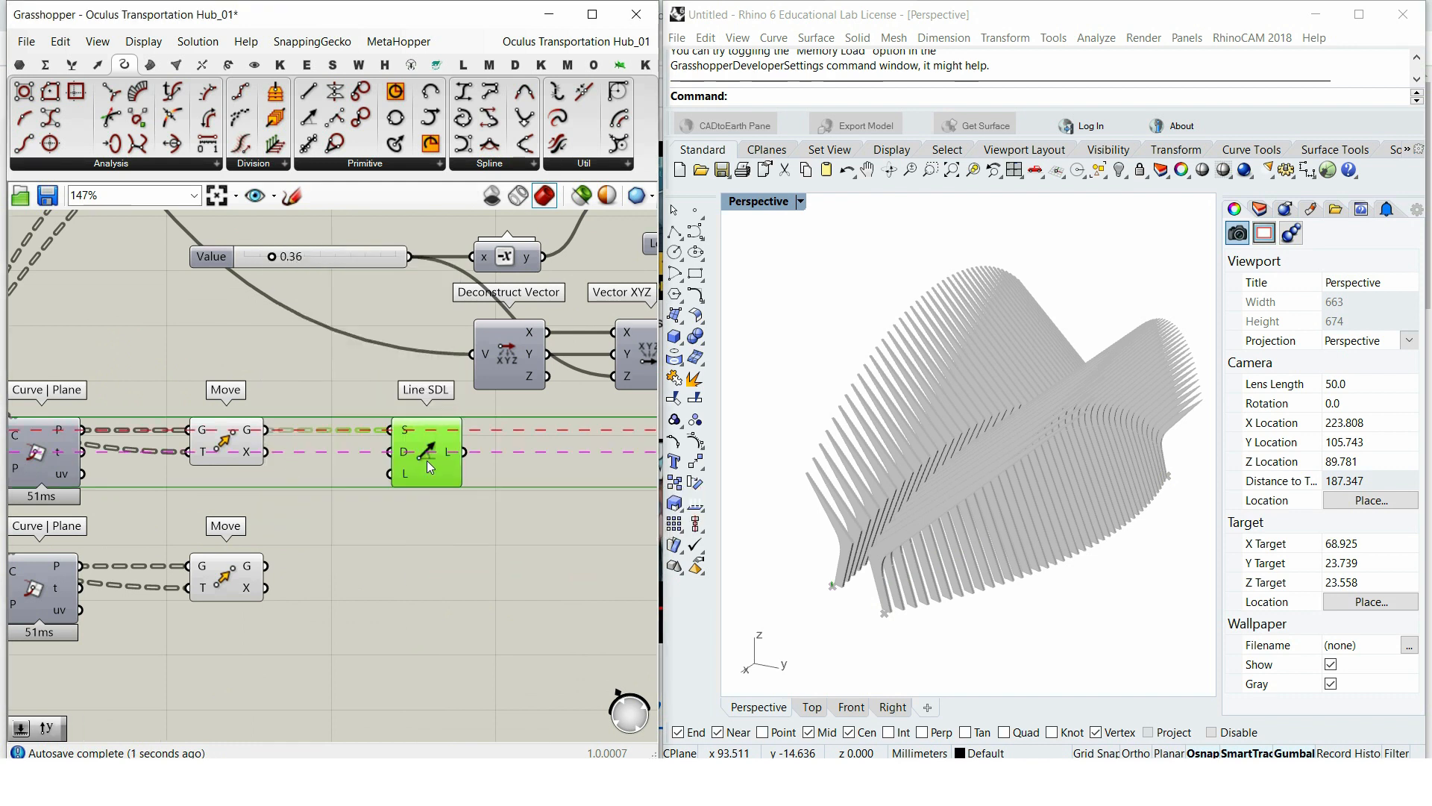
# Step: Set the Line SDL length with a 6.5 number slider and duplicate the component for the second Move's points
pyautogui.doubleClick(393, 609)
pyautogui.write('6.5')
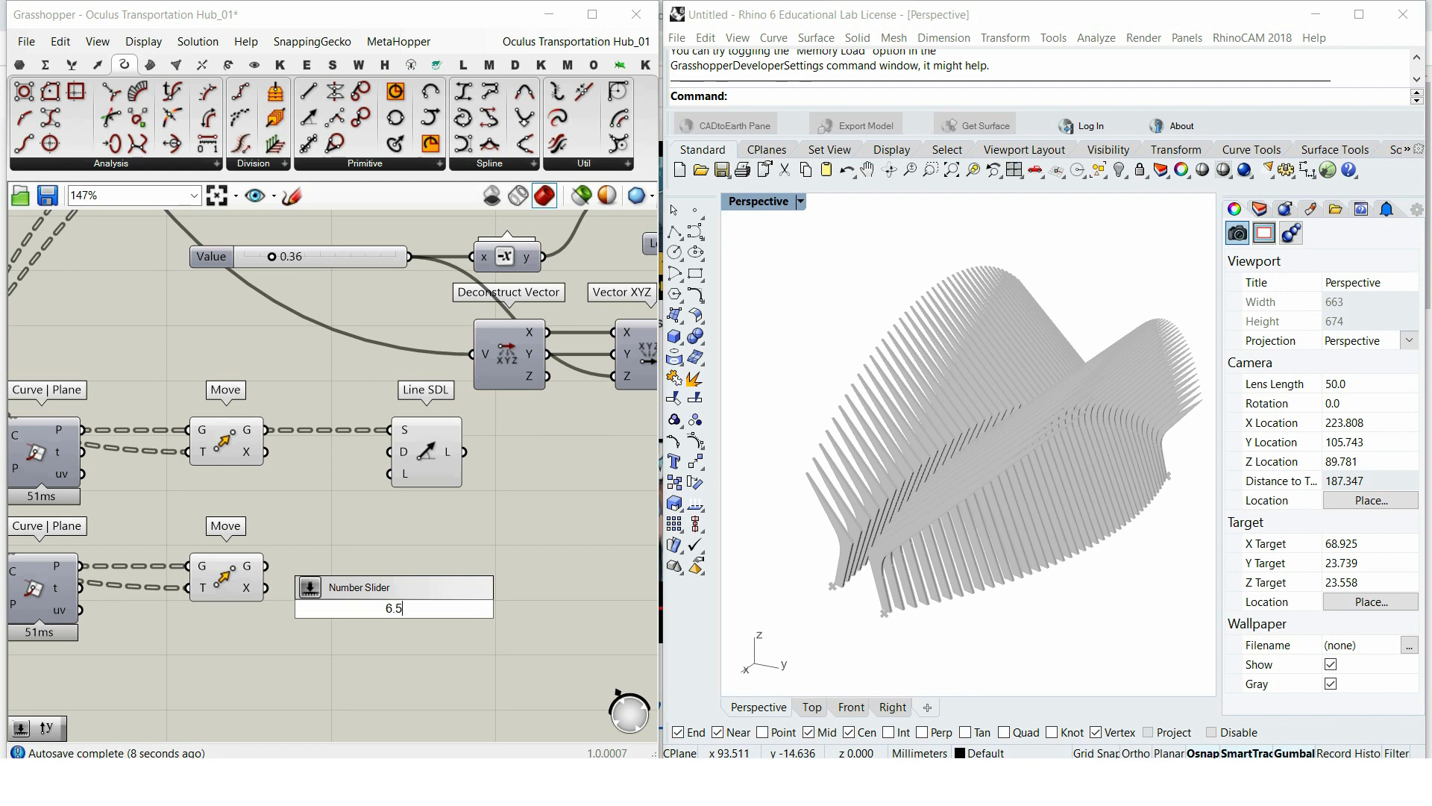
pyautogui.press('Return')
pyautogui.moveTo(320, 608); pyautogui.dragTo(138, 498)
pyautogui.moveTo(294, 497); pyautogui.dragTo(422, 571)
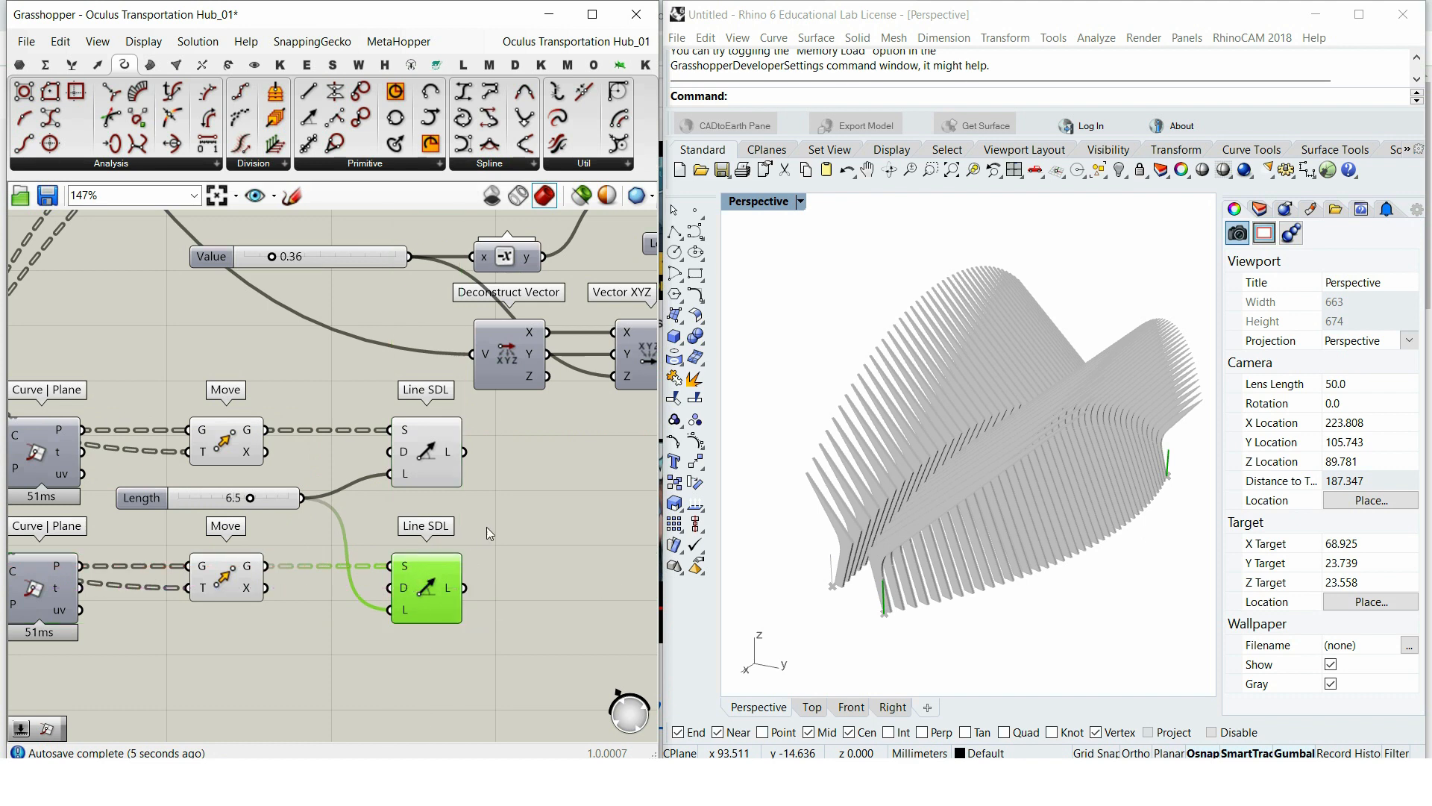
# Step: Turn on the preview of the two grouped Line components further up the definition
pyautogui.scroll(-5, 486, 526)
pyautogui.scroll(4, 487, 384)
pyautogui.moveTo(486, 384); pyautogui.dragTo(448, 276)
pyautogui.rightClick(531, 374)
pyautogui.click(548, 408)
pyautogui.click(522, 358)
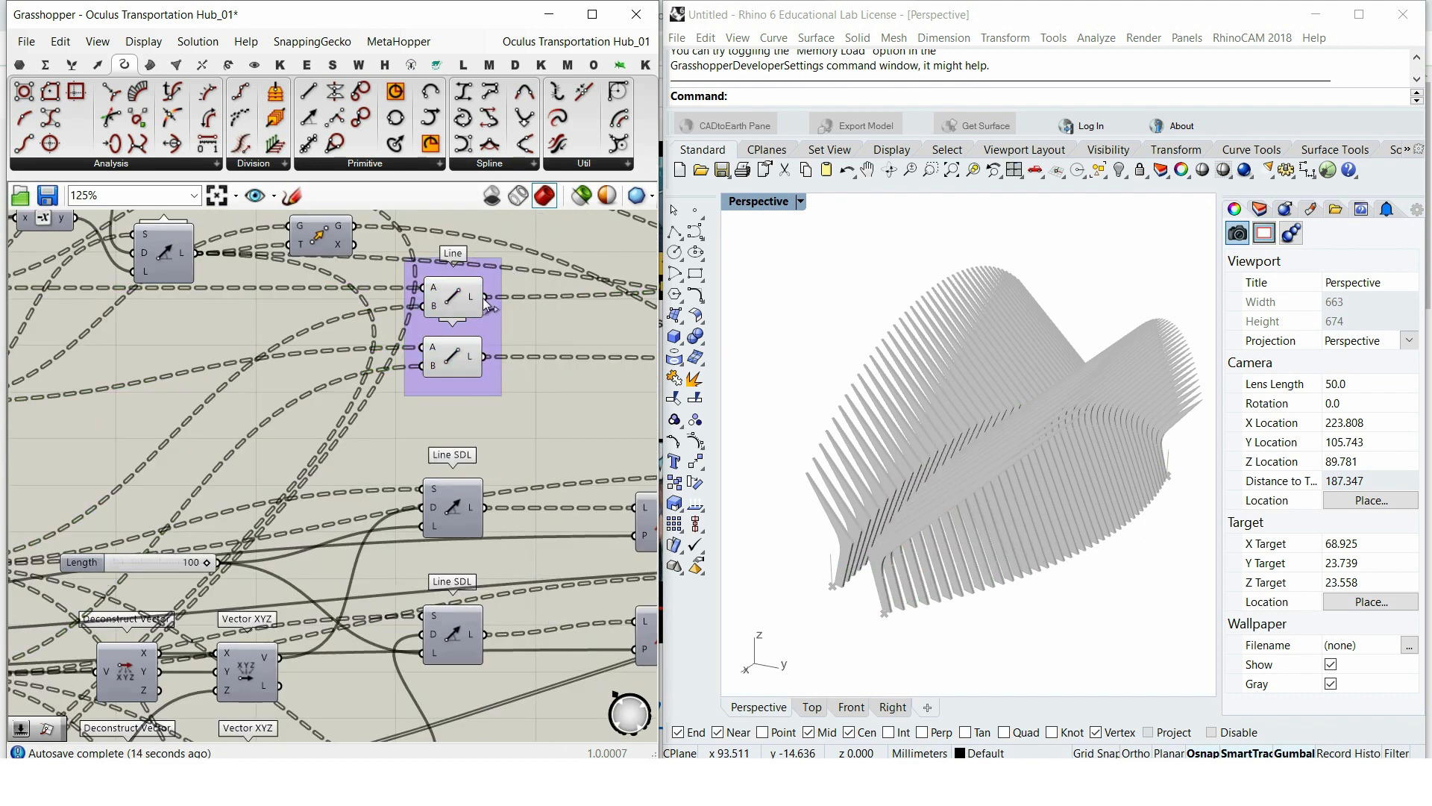
# Step: Connect the outputs of the two grouped Line components to the direction inputs of the new Line SDL components
pyautogui.scroll(-3, 522, 313)
pyautogui.scroll(5, 429, 558)
pyautogui.click(440, 649)
pyautogui.scroll(-4, 427, 558)
pyautogui.scroll(3, 532, 403)
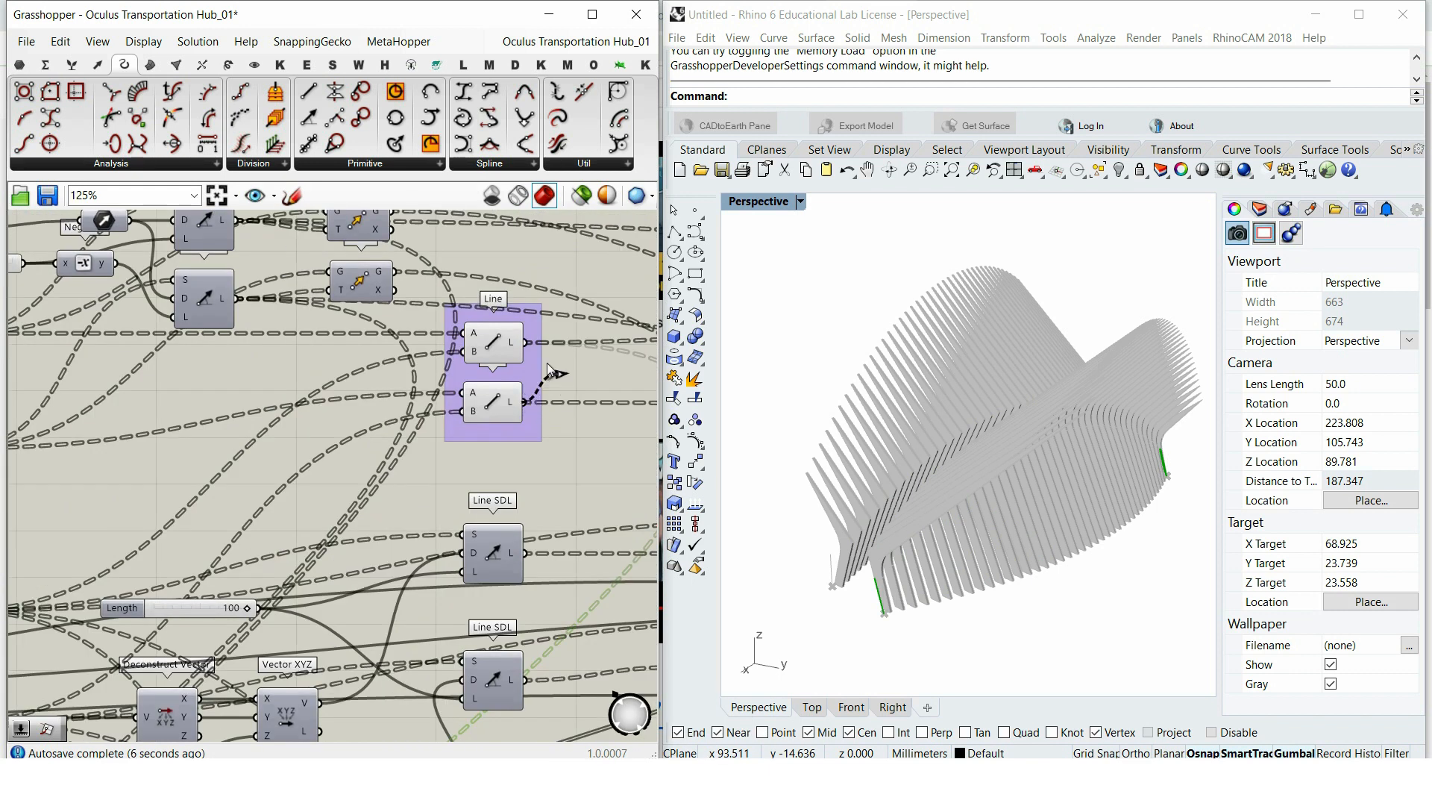
pyautogui.scroll(-3, 551, 370)
pyautogui.scroll(4, 302, 485)
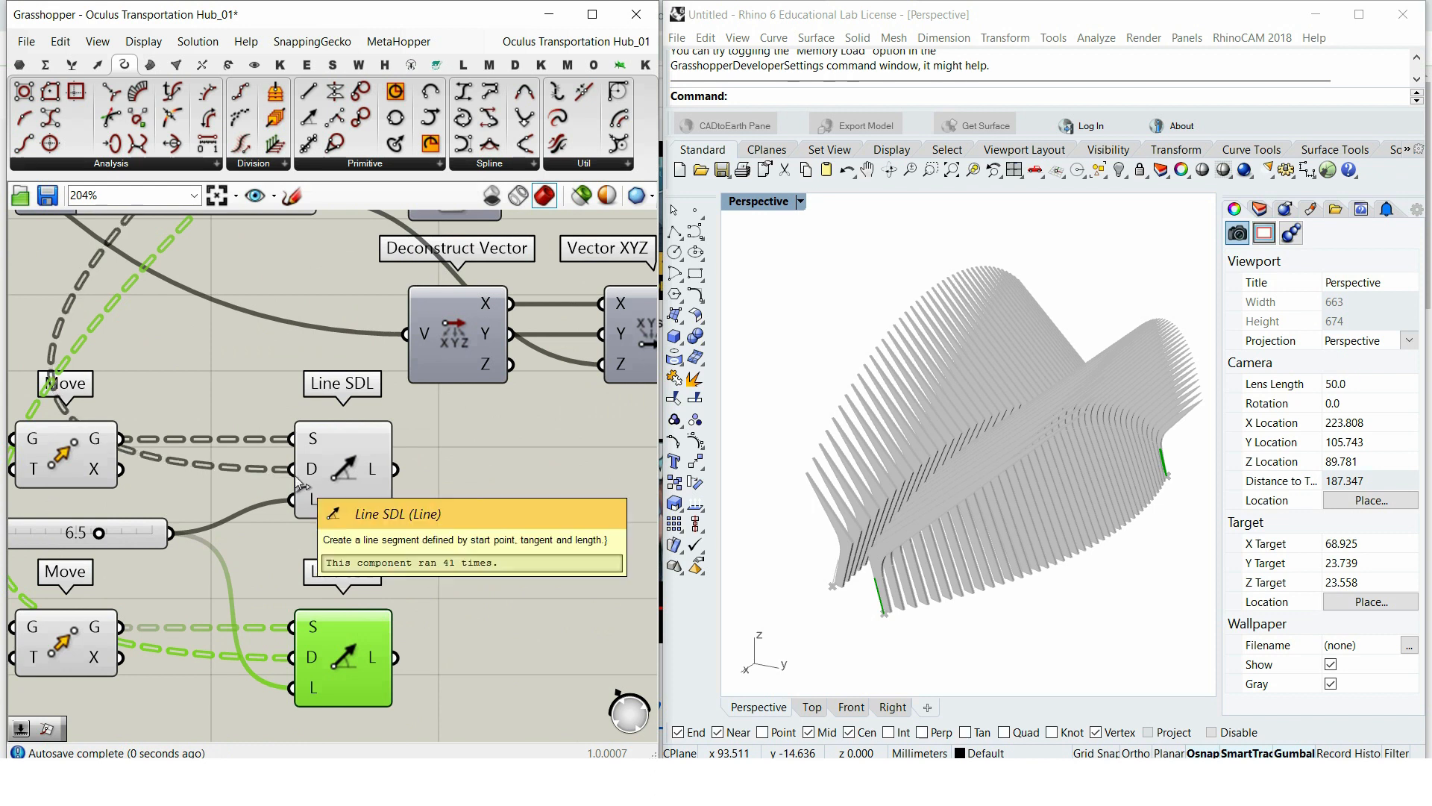
# Step: Examine the new lines at the rib base and shift both Line SDL components with their Length slider away from the Moves
pyautogui.moveTo(491, 656); pyautogui.dragTo(332, 459)
pyautogui.moveTo(856, 587); pyautogui.dragTo(970, 477, button='right')
pyautogui.scroll(5, 827, 497)
pyautogui.scroll(3, 827, 497)
pyautogui.moveTo(826, 497); pyautogui.dragTo(1101, 543, button='right')
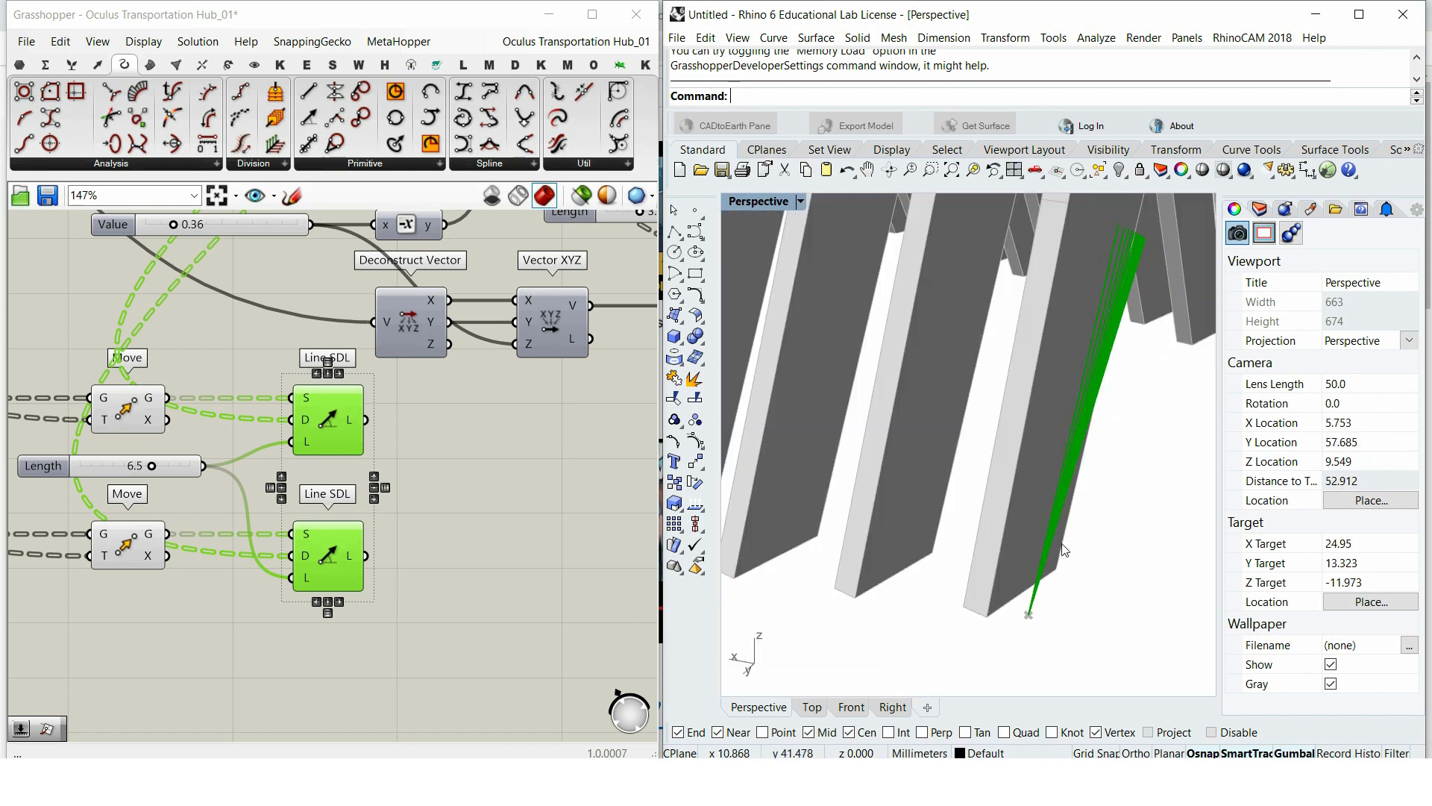
pyautogui.moveTo(490, 597); pyautogui.dragTo(190, 412)
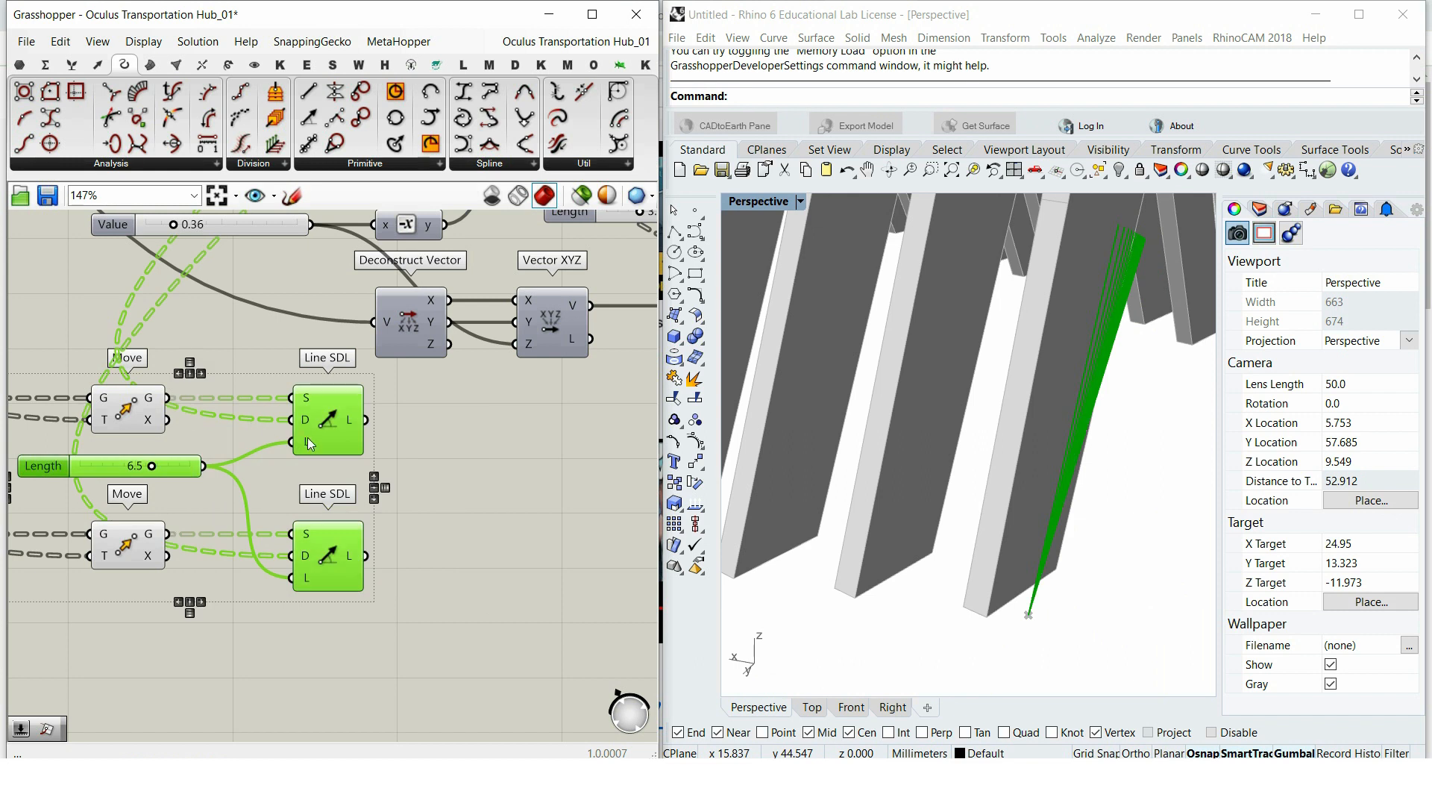
pyautogui.moveTo(308, 437); pyautogui.dragTo(441, 443)
# Step: Add a List Item component below the second Line SDL
pyautogui.doubleClick(307, 658)
pyautogui.write('li')
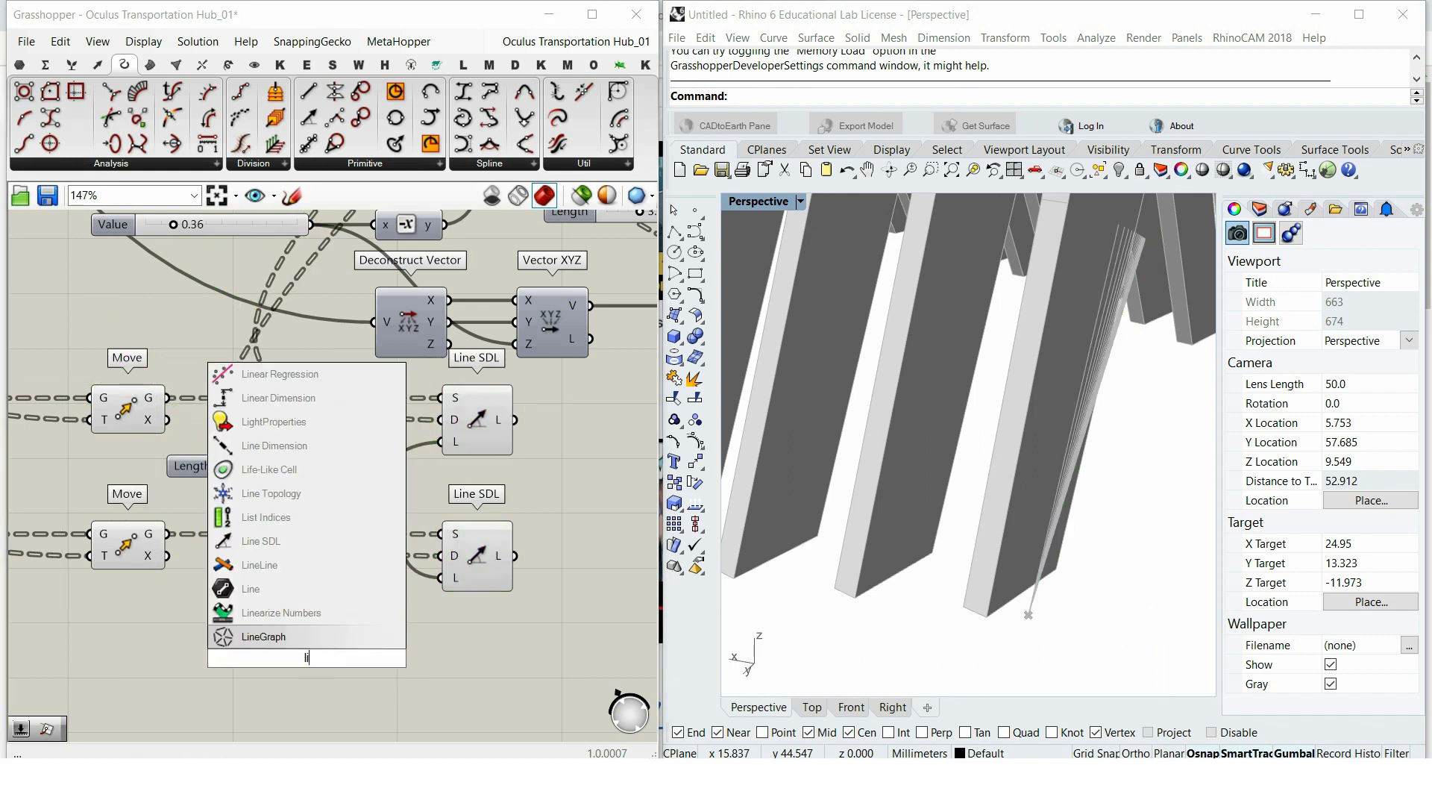
pyautogui.write('st it')
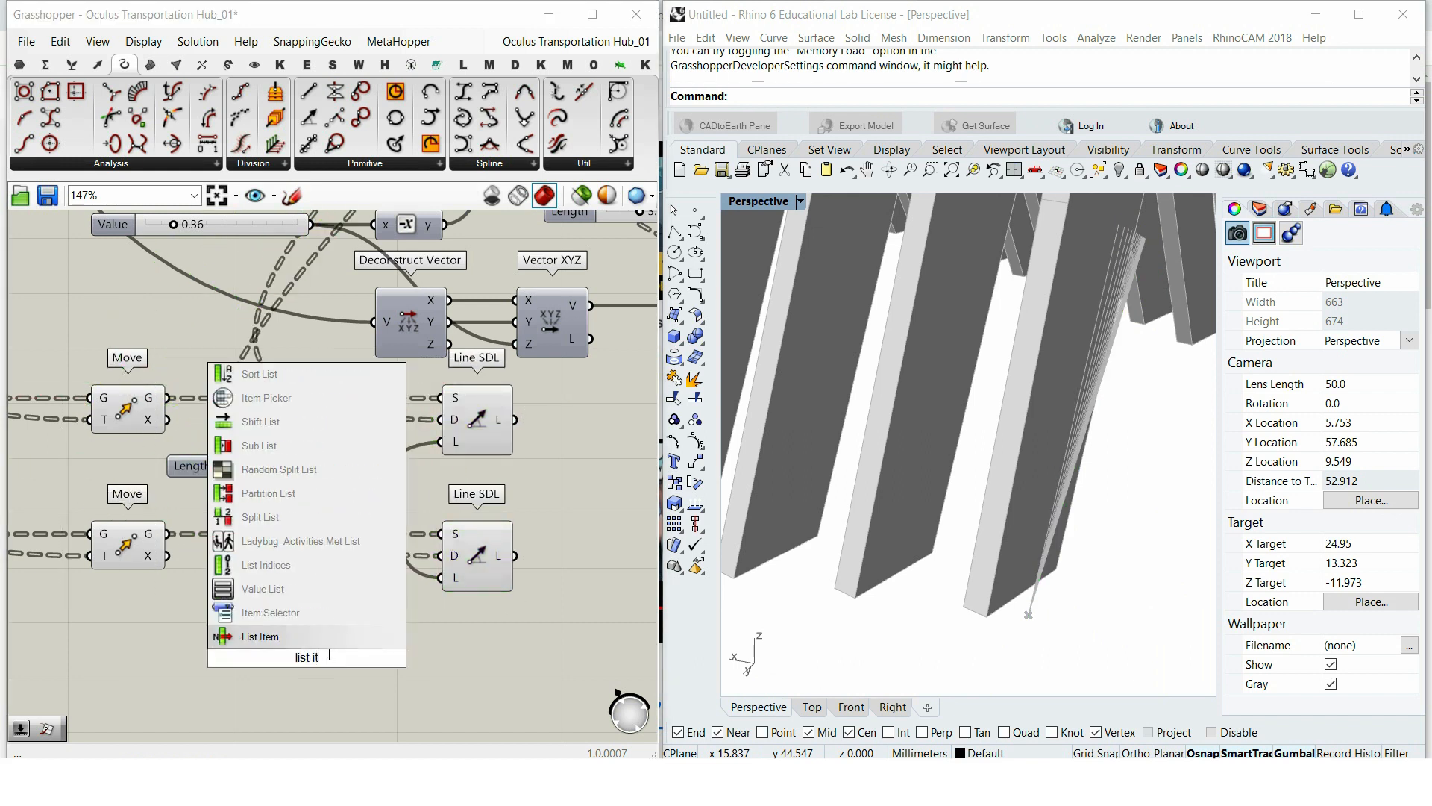
pyautogui.click(315, 640)
# Step: Insert a relay on each wire feeding the direction inputs of the two Line SDL components, just after the Moves
pyautogui.doubleClick(295, 416)
pyautogui.moveTo(295, 416); pyautogui.dragTo(255, 419)
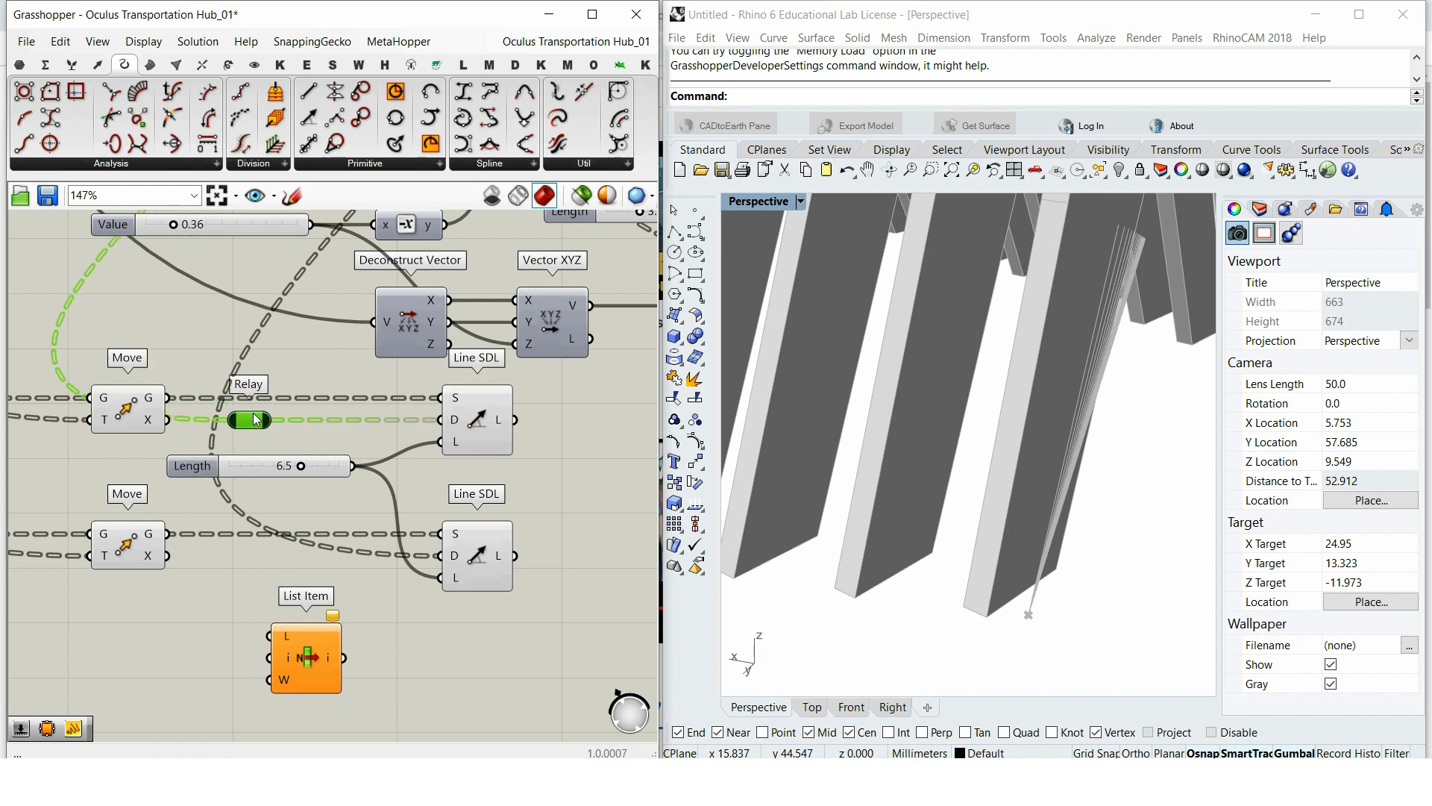
pyautogui.doubleClick(338, 544)
pyautogui.moveTo(337, 545); pyautogui.dragTo(248, 558)
# Step: Route the first relay through the List Item into the Line SDL direction, and repeat with a List Item copy for the second relay
pyautogui.moveTo(284, 631); pyautogui.dragTo(440, 419)
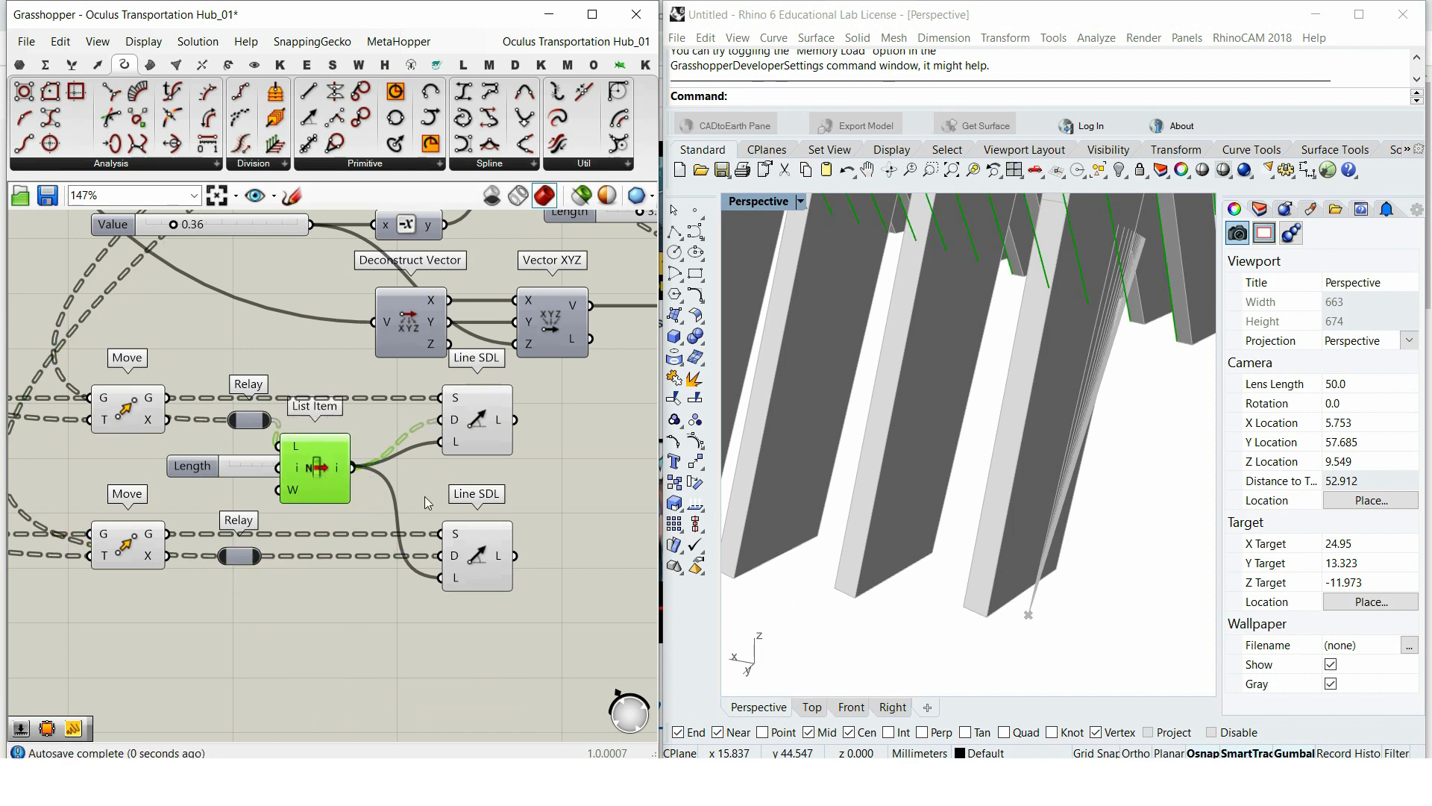
pyautogui.hotkey('ctrl', 'c')
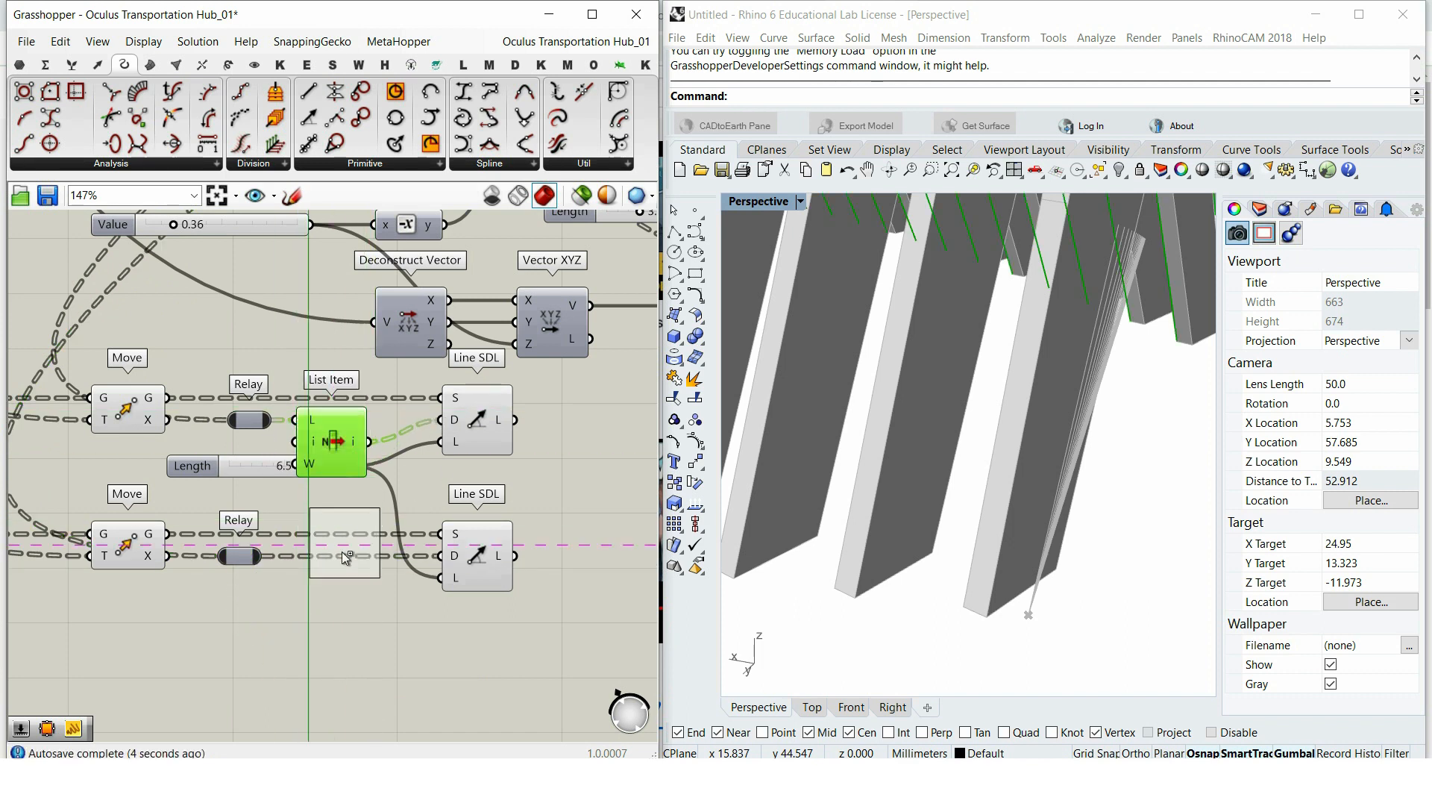
pyautogui.hotkey('ctrl', 'v')
pyautogui.moveTo(261, 557); pyautogui.dragTo(312, 574)
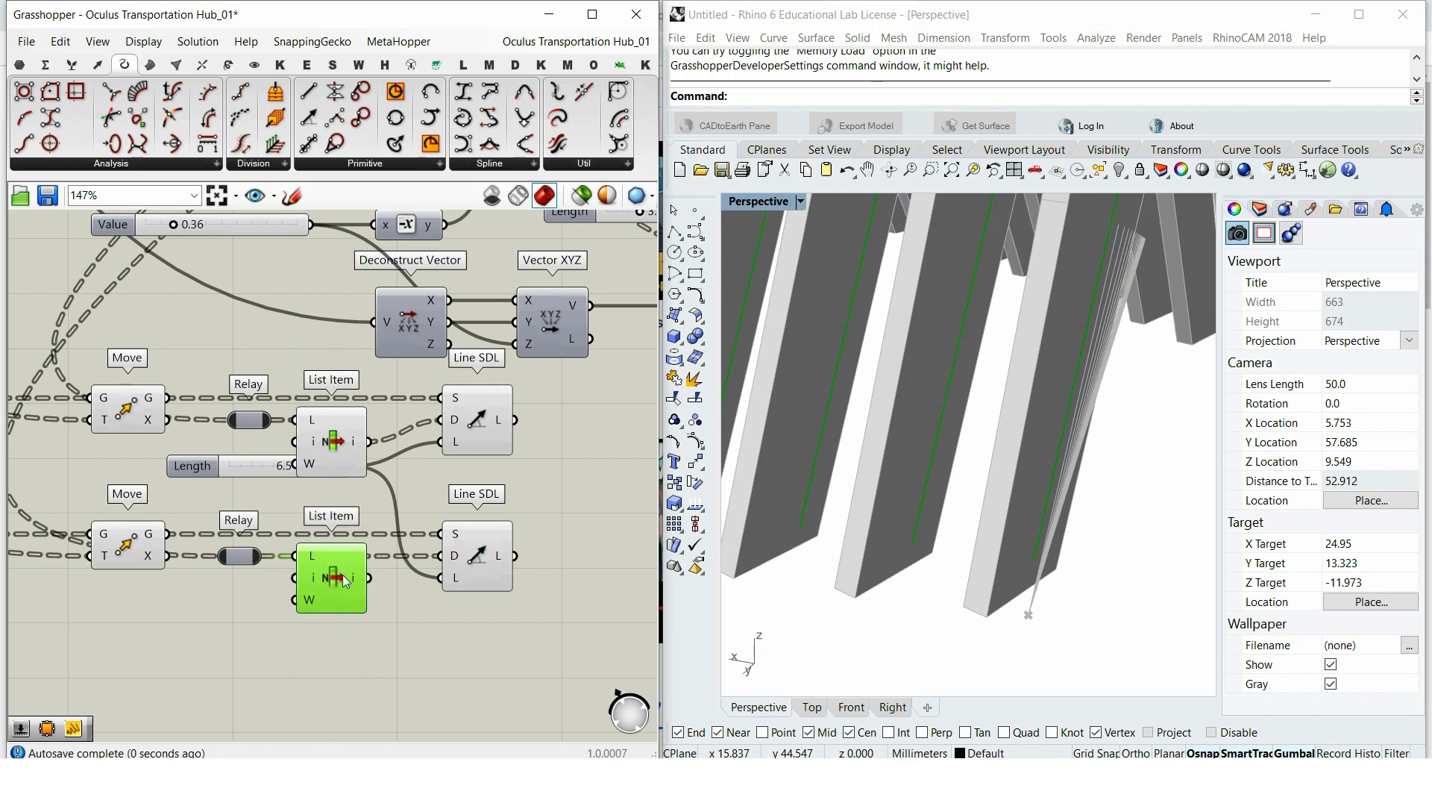
pyautogui.moveTo(421, 567); pyautogui.dragTo(440, 556)
# Step: Flatten the list inputs of both List Items that feed the Line SDL directions
pyautogui.click(333, 507)
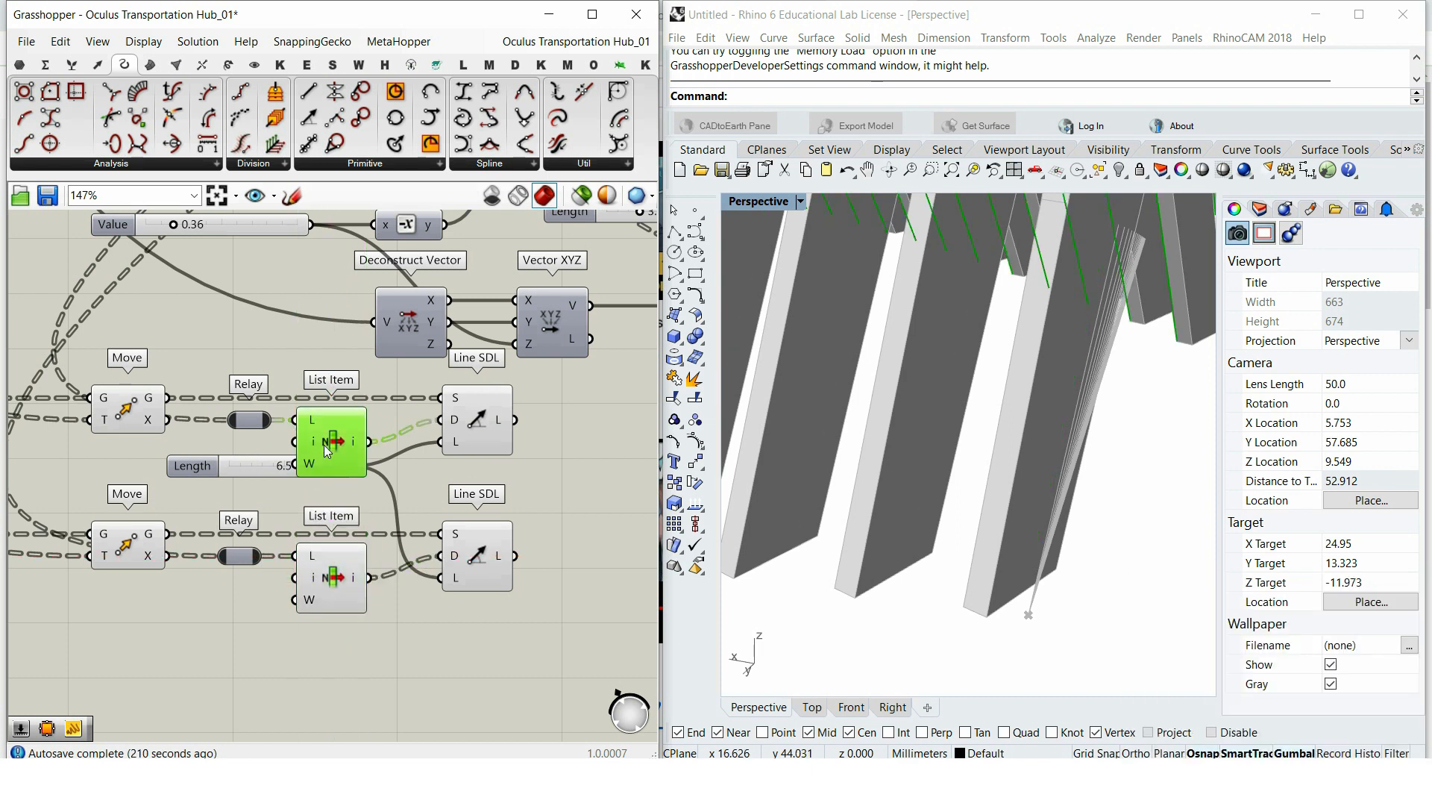
pyautogui.rightClick(310, 420)
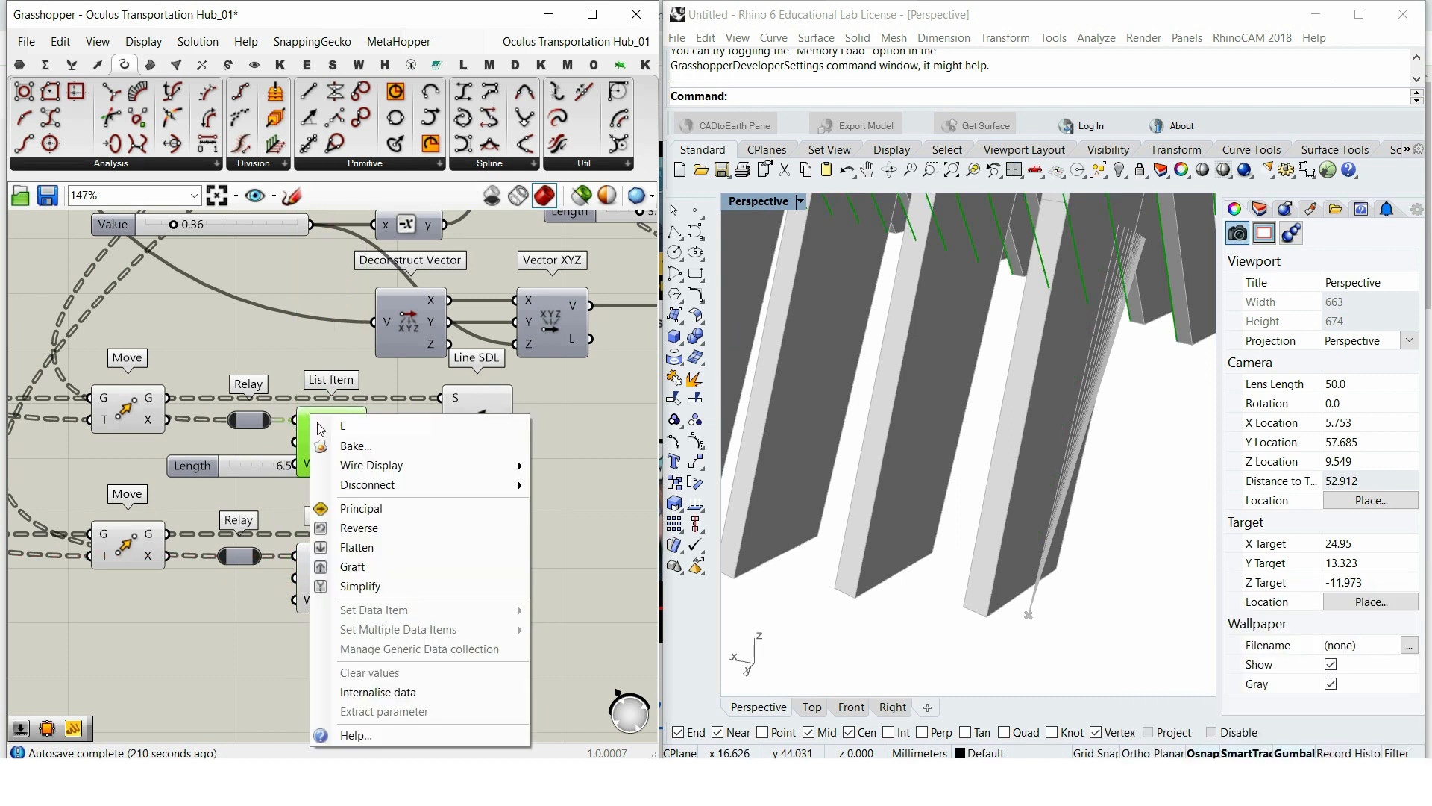
pyautogui.click(356, 547)
pyautogui.rightClick(310, 561)
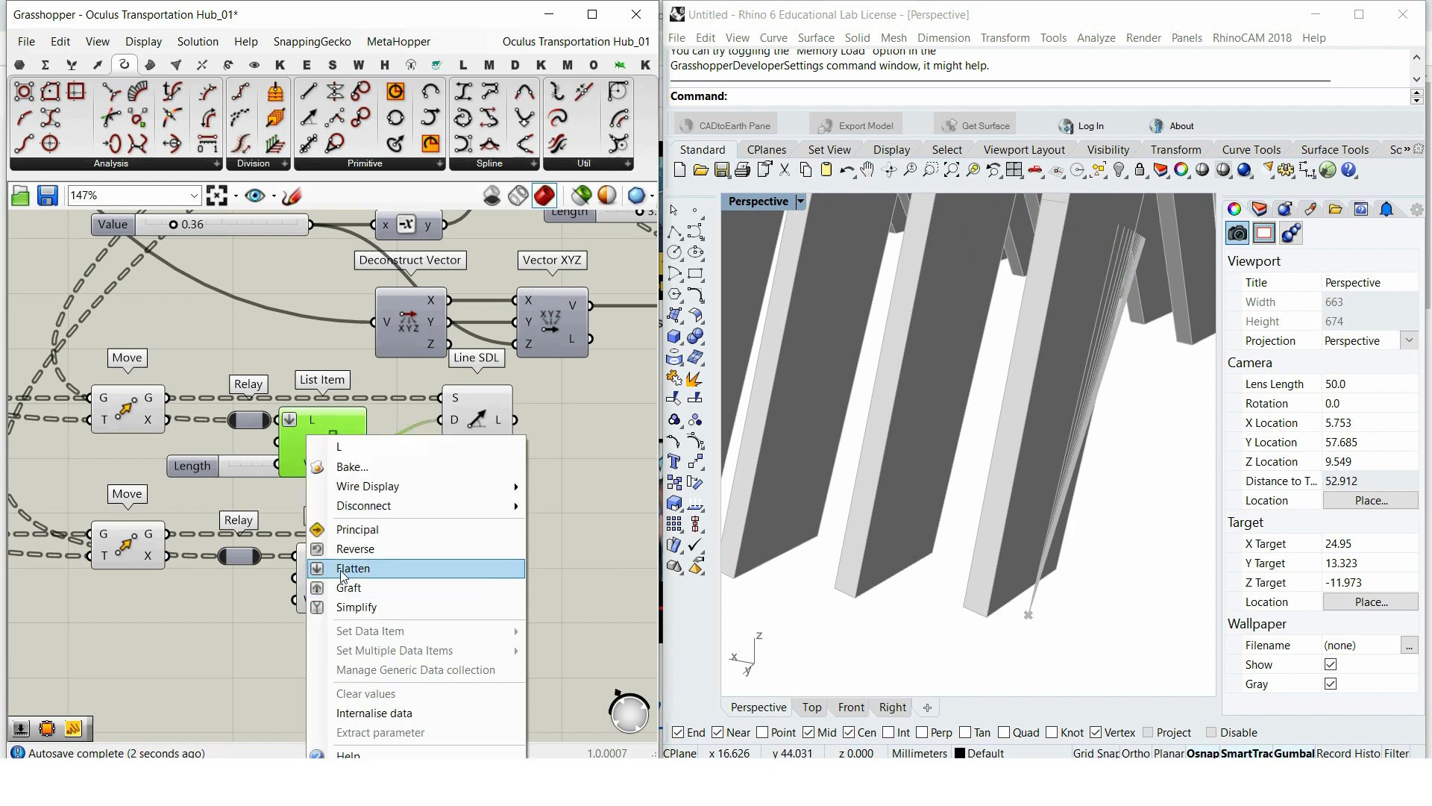
pyautogui.click(354, 566)
pyautogui.moveTo(531, 582); pyautogui.dragTo(482, 425)
pyautogui.moveTo(1037, 448)
pyautogui.mouseDown(button='right')
pyautogui.moveTo(1074, 448)
pyautogui.moveTo(1056, 456)
pyautogui.mouseUp(button='right')
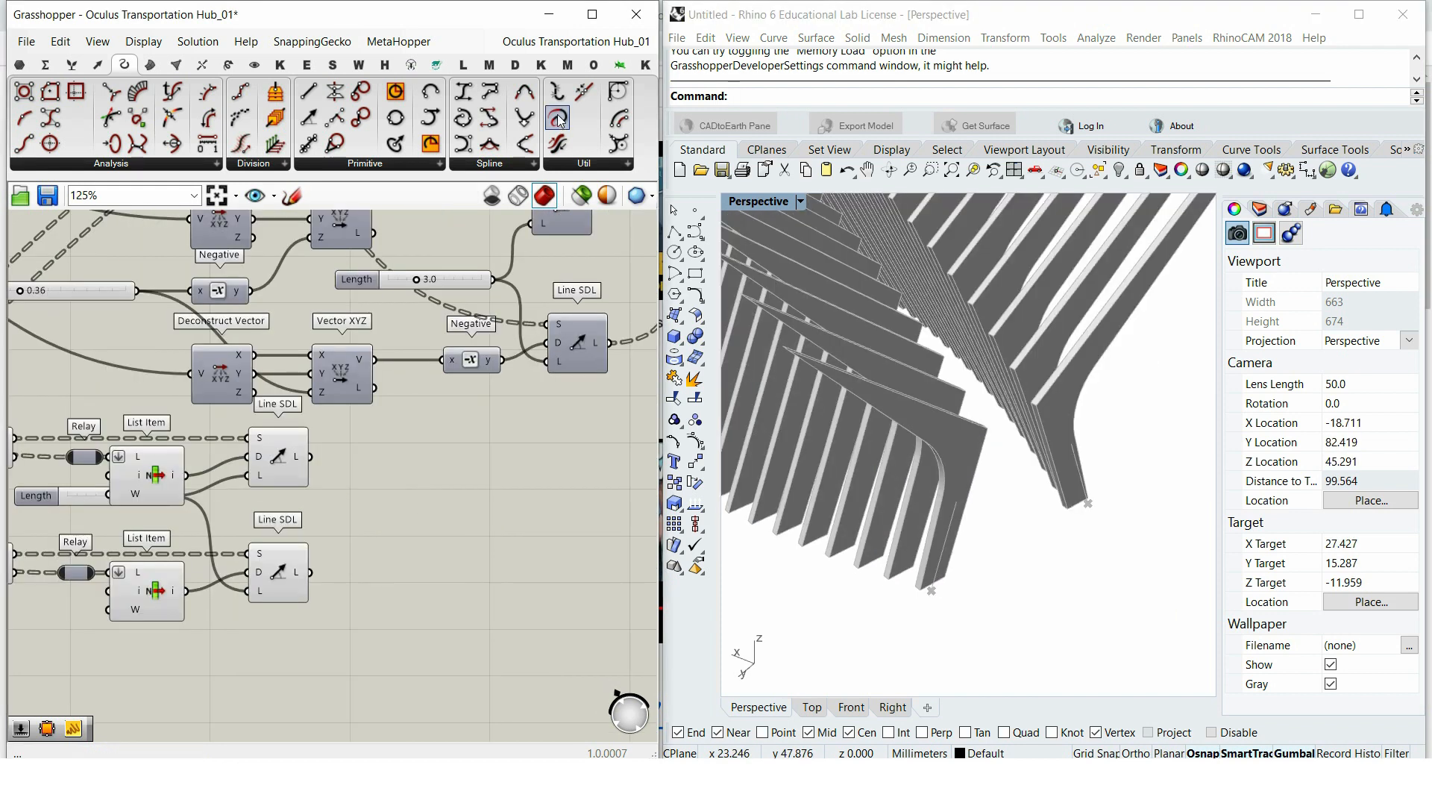
# Step: Add an Extend Curve component below the new Line SDLs and connect the Main Arc's arc output to its curve input
pyautogui.scroll(-4, 392, 620)
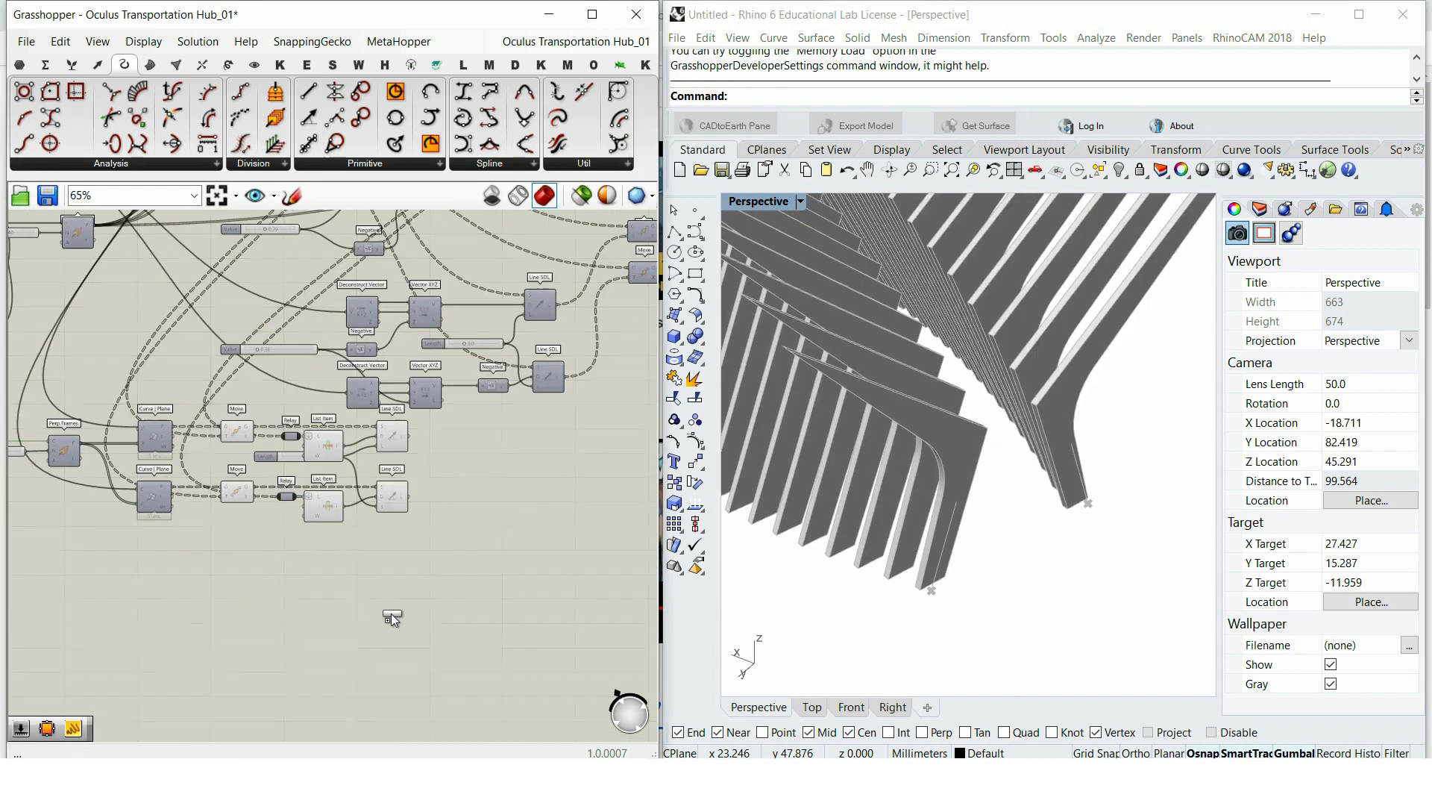
pyautogui.scroll(5, 177, 388)
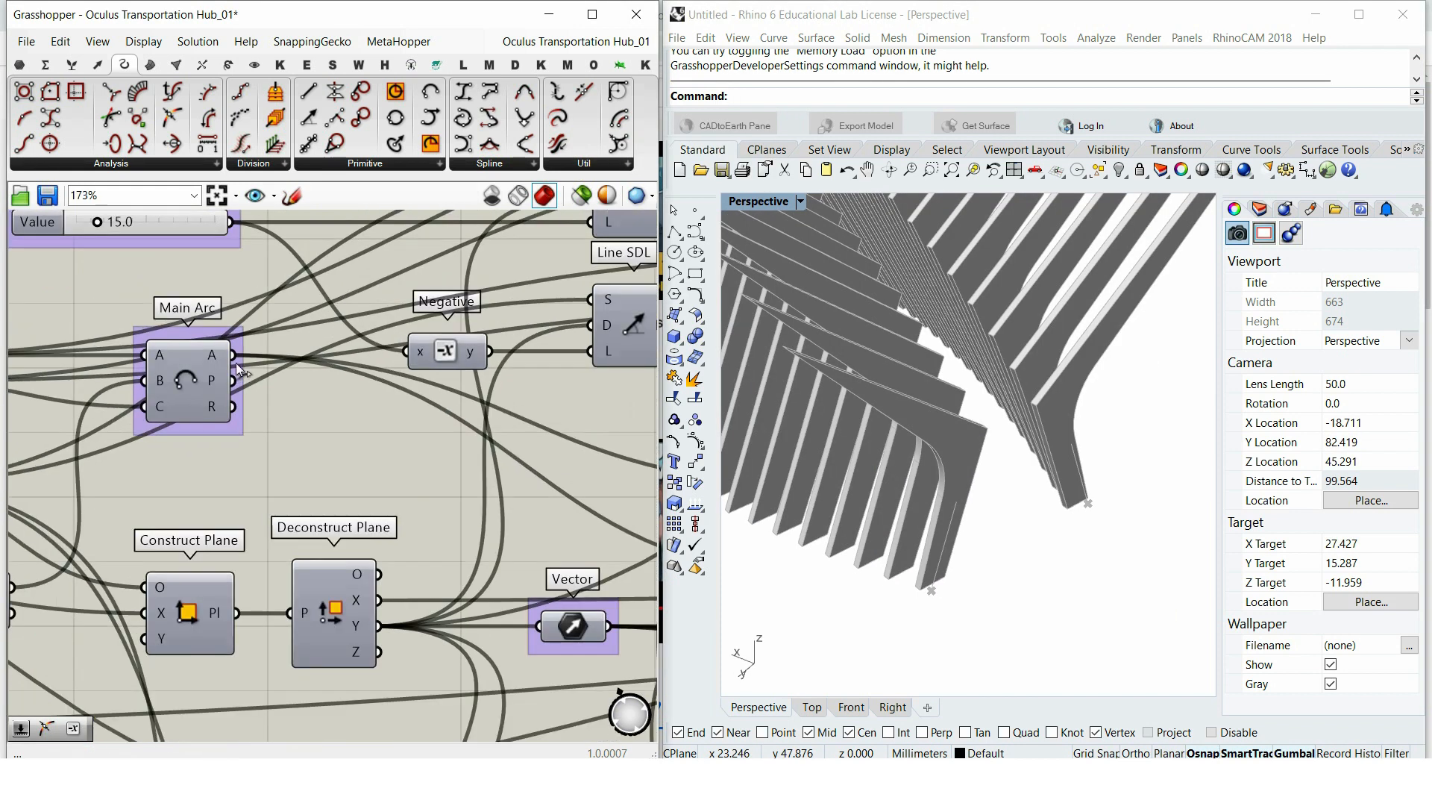
pyautogui.scroll(-4, 314, 362)
pyautogui.scroll(5, 448, 584)
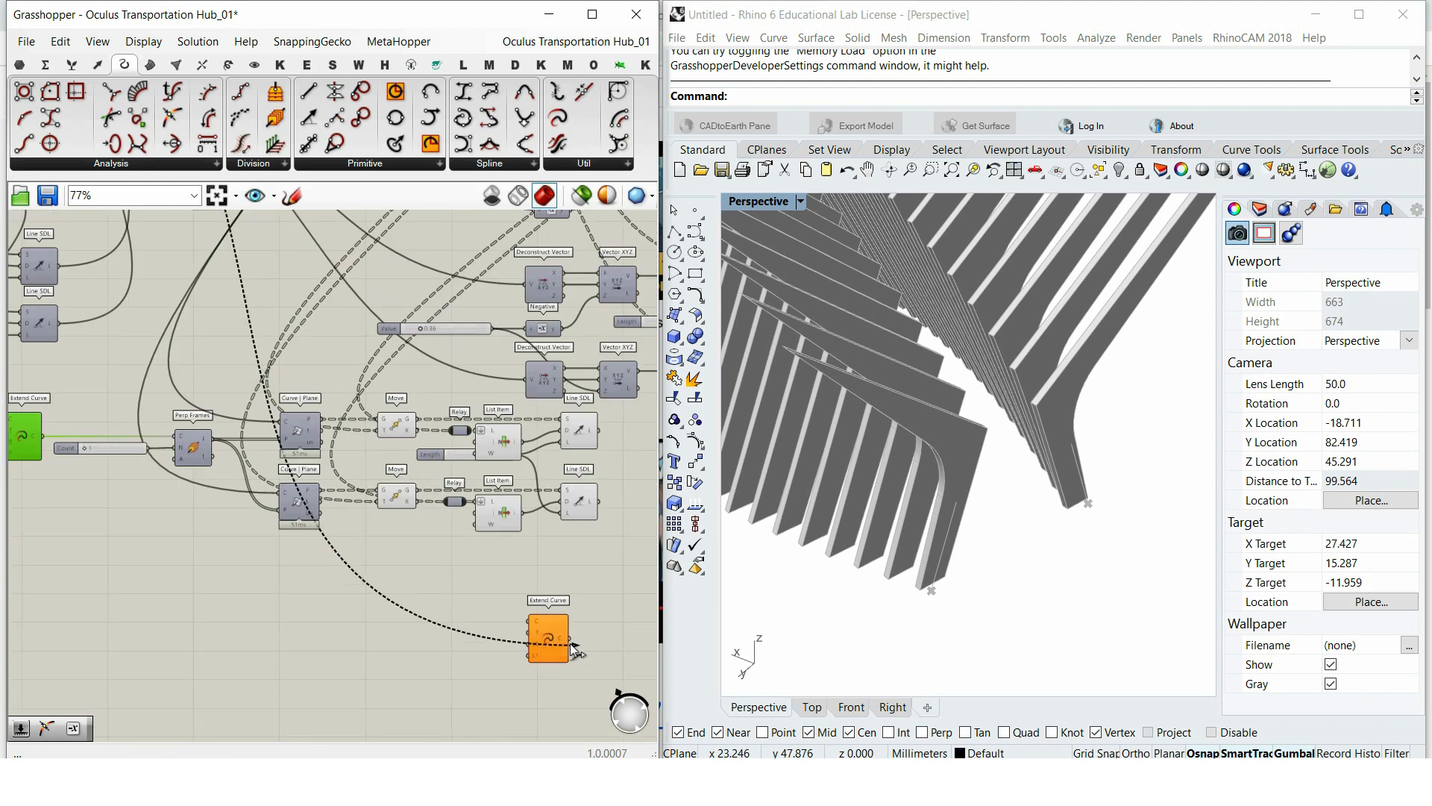
pyautogui.moveTo(447, 584); pyautogui.dragTo(488, 455, button='right')
# Step: Create a -10.0 number slider and connect it to both the start and end length inputs of the new Extend Curve
pyautogui.doubleClick(332, 565)
pyautogui.write('-10')
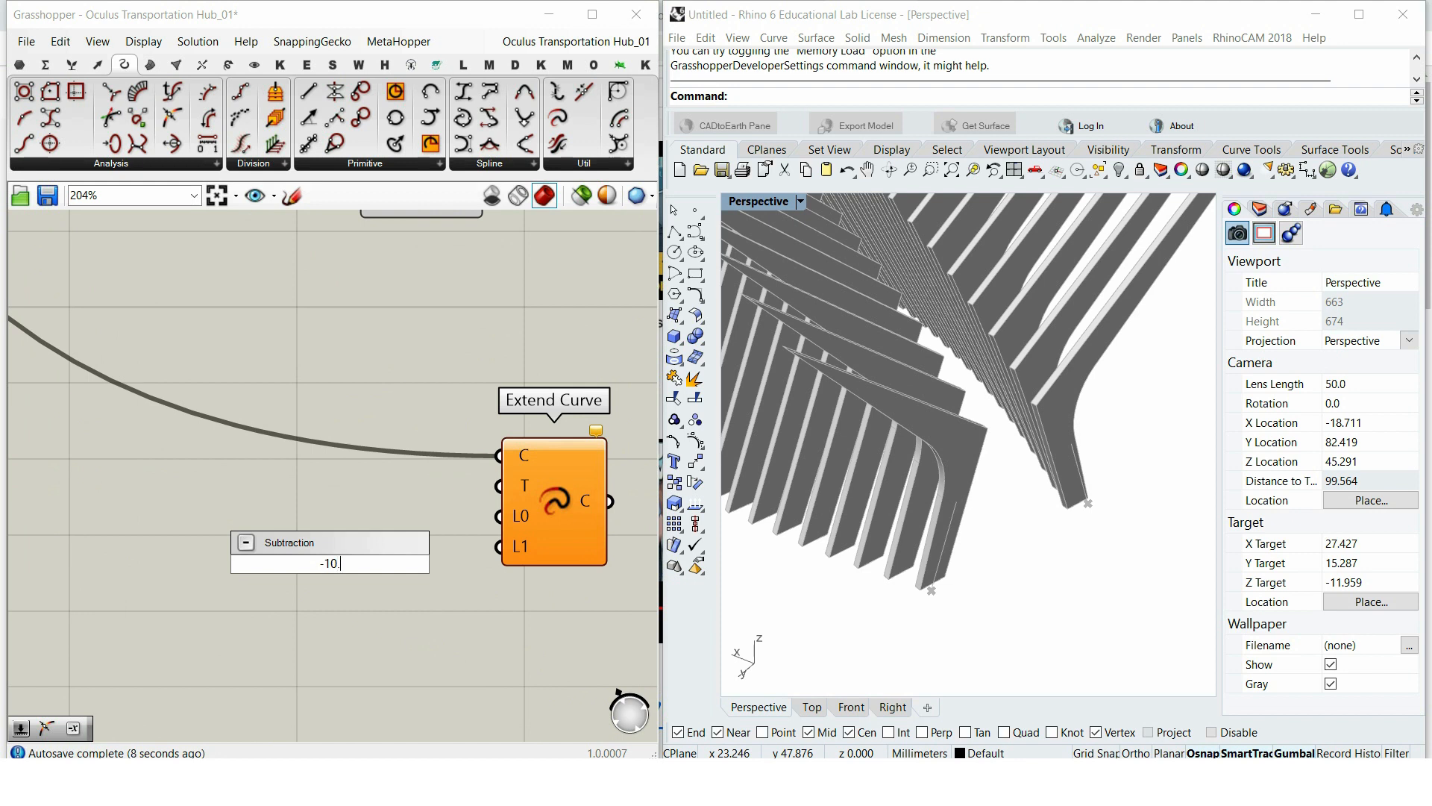
pyautogui.press('Return')
pyautogui.moveTo(454, 563); pyautogui.dragTo(499, 516)
pyautogui.moveTo(473, 563); pyautogui.dragTo(499, 546)
pyautogui.moveTo(383, 552); pyautogui.dragTo(349, 505)
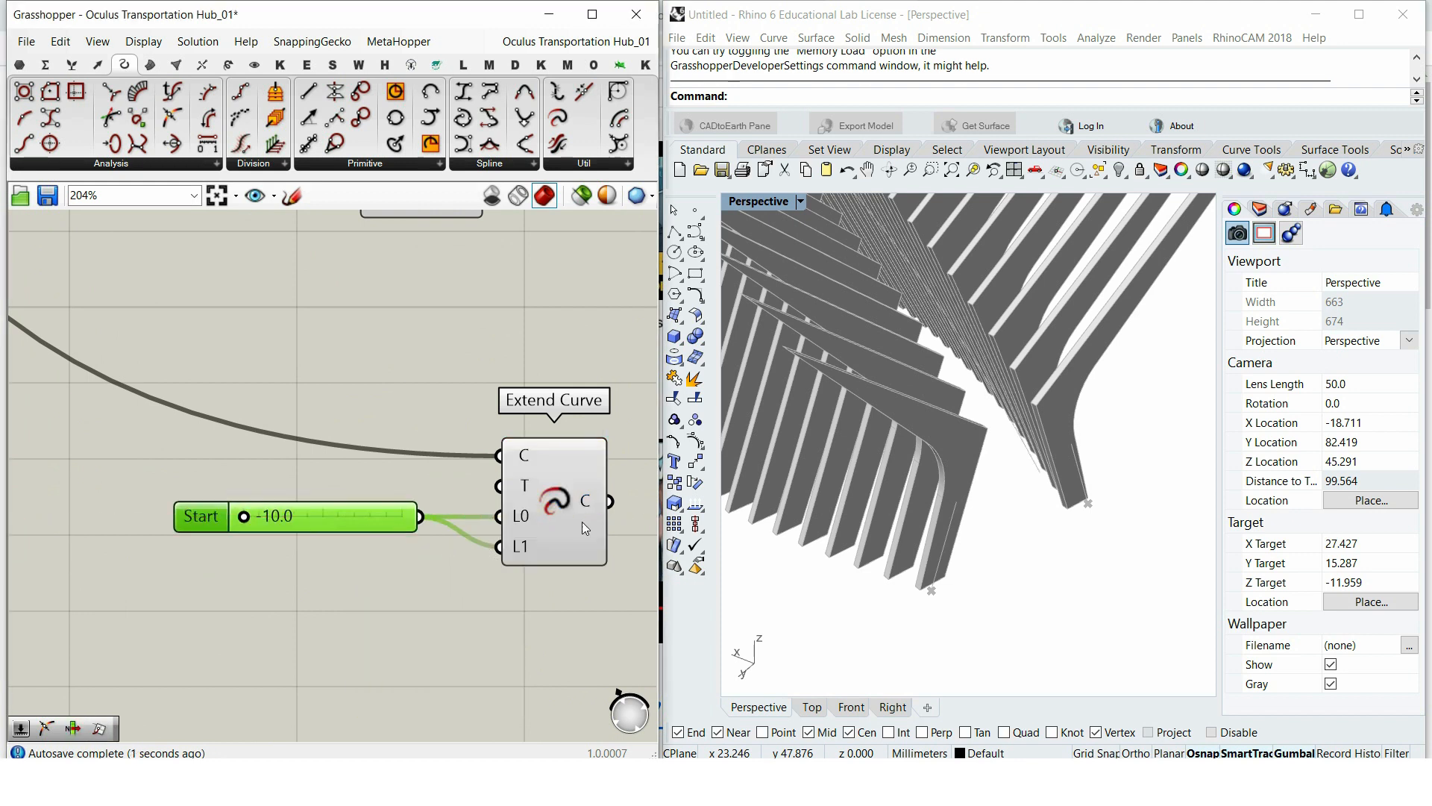
# Step: Set the Start slider to -7.0 and move it with its Extend Curve below the existing Extend Curve
pyautogui.click(582, 522)
pyautogui.moveTo(917, 515); pyautogui.dragTo(942, 533, button='right')
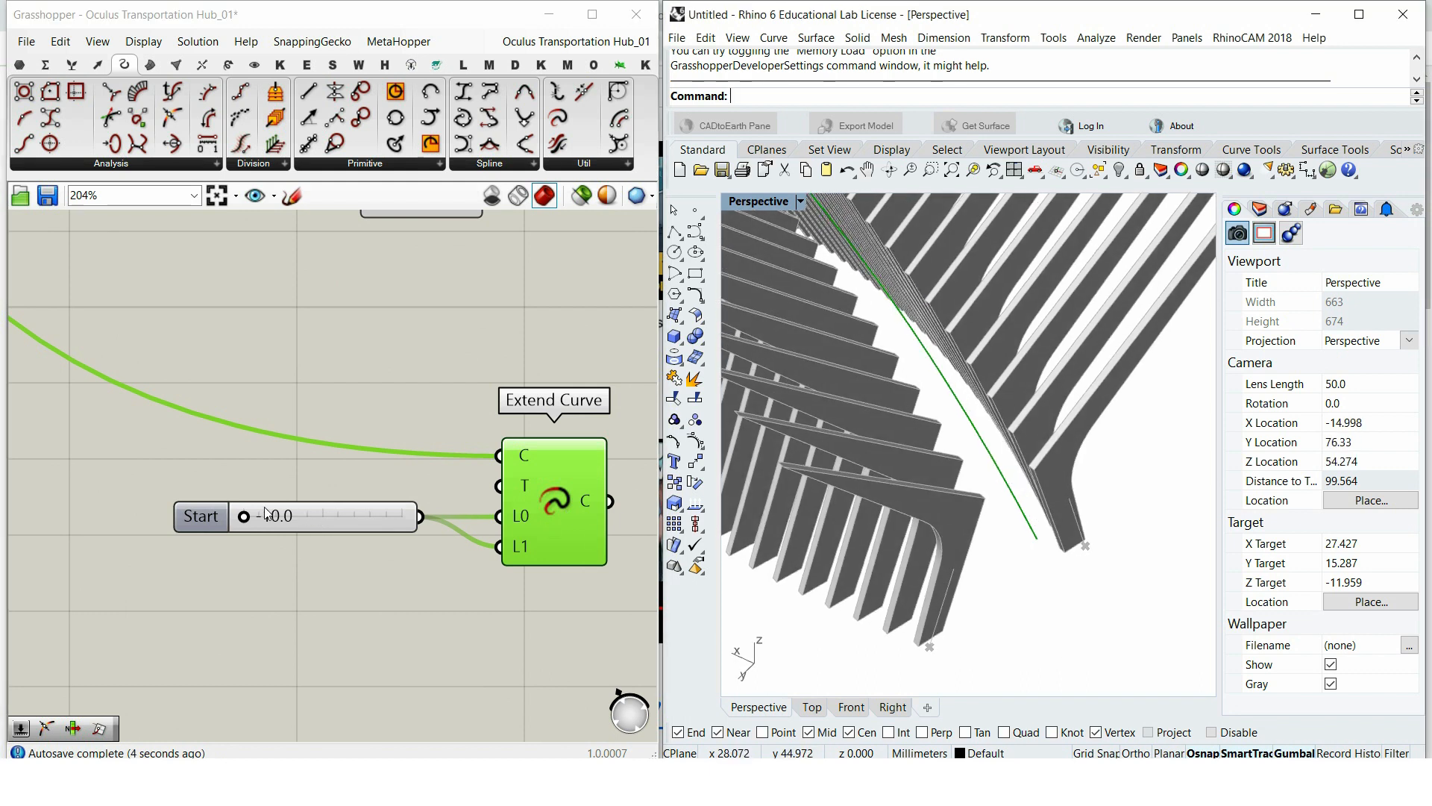
pyautogui.moveTo(245, 520); pyautogui.dragTo(276, 522)
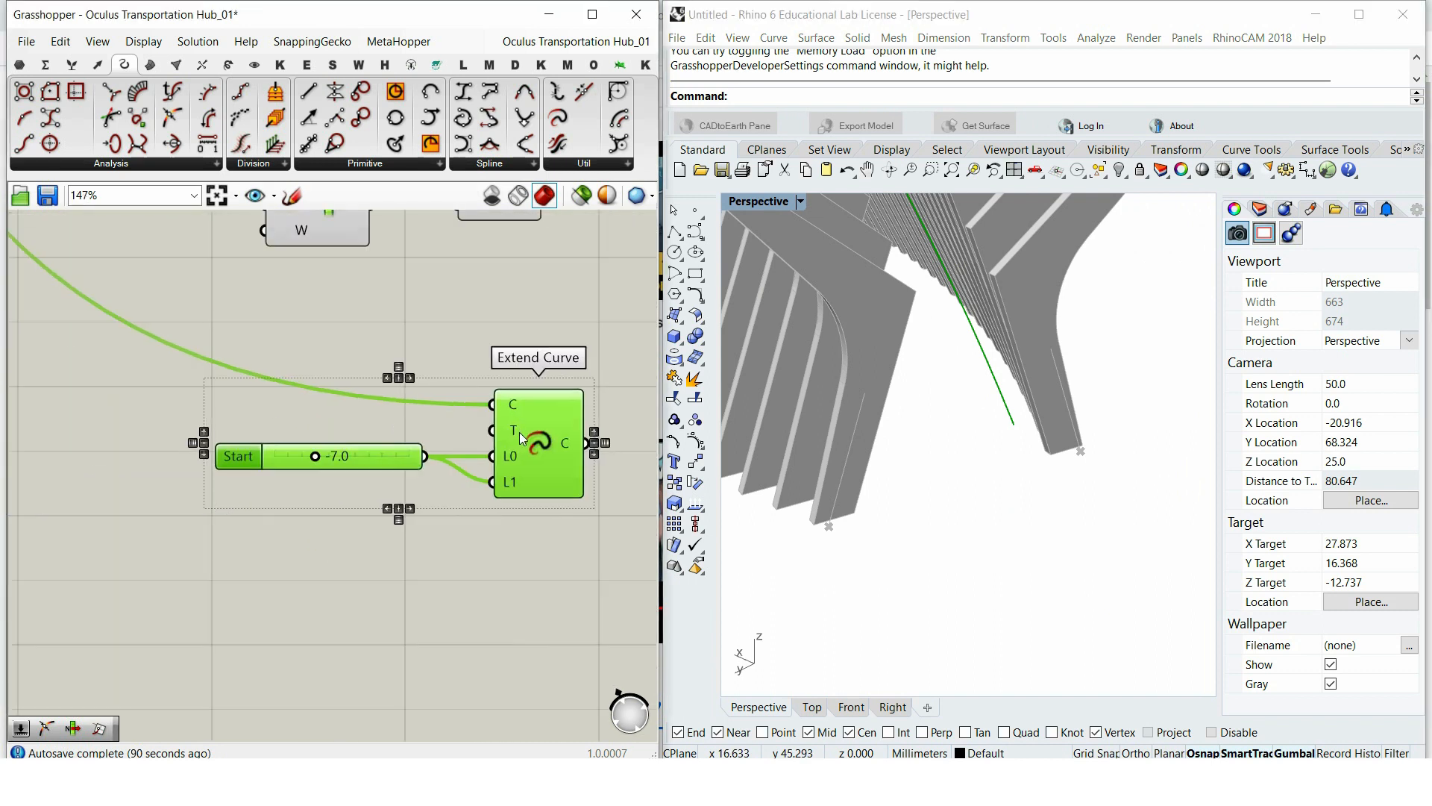
pyautogui.scroll(-5, 519, 432)
pyautogui.moveTo(520, 432); pyautogui.dragTo(467, 477)
pyautogui.moveTo(467, 477); pyautogui.dragTo(147, 425, button='right')
pyautogui.scroll(3, 142, 449)
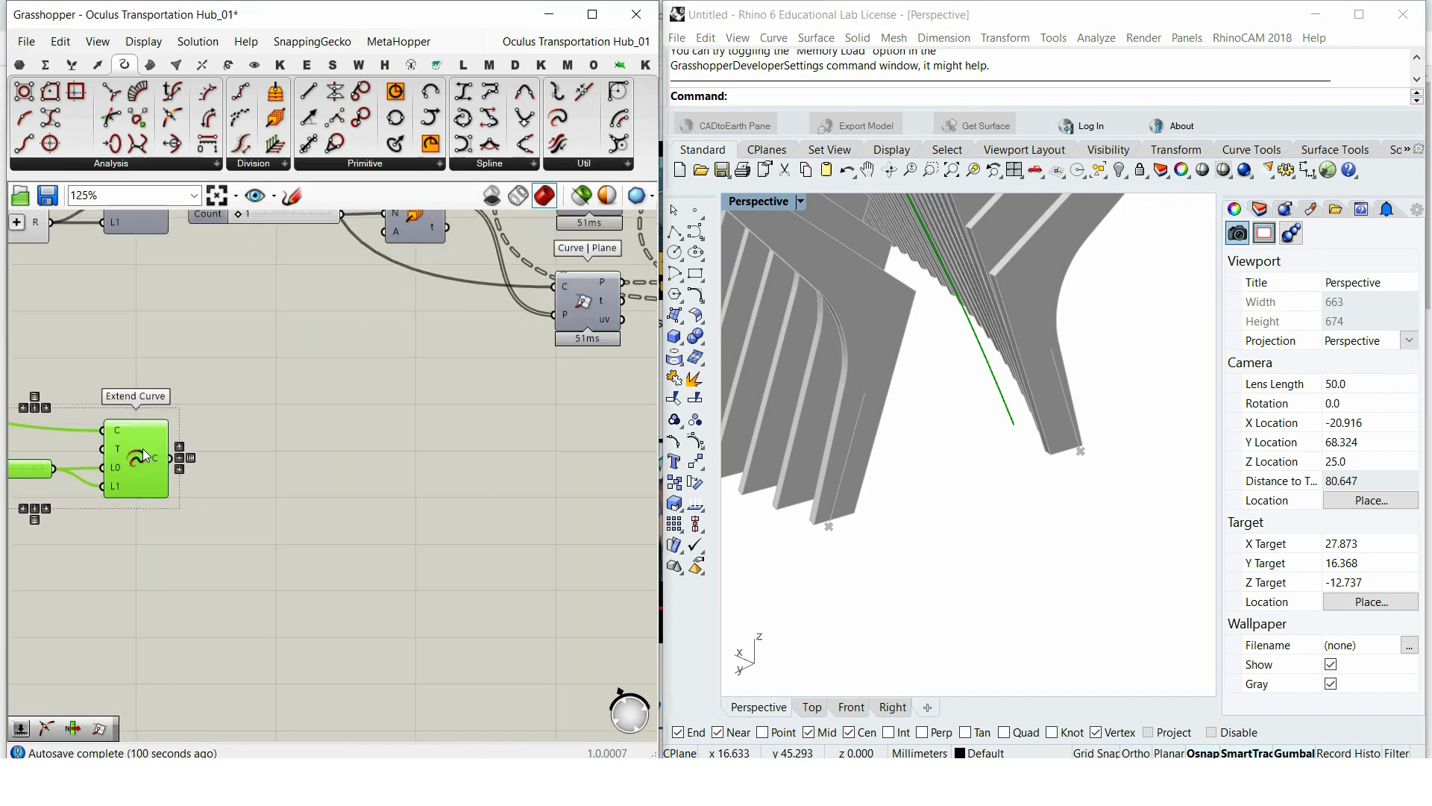
# Step: Add two Explode components, one fed by the upper Extend Curve and the other by the lower Extend Curve
pyautogui.doubleClick(294, 593)
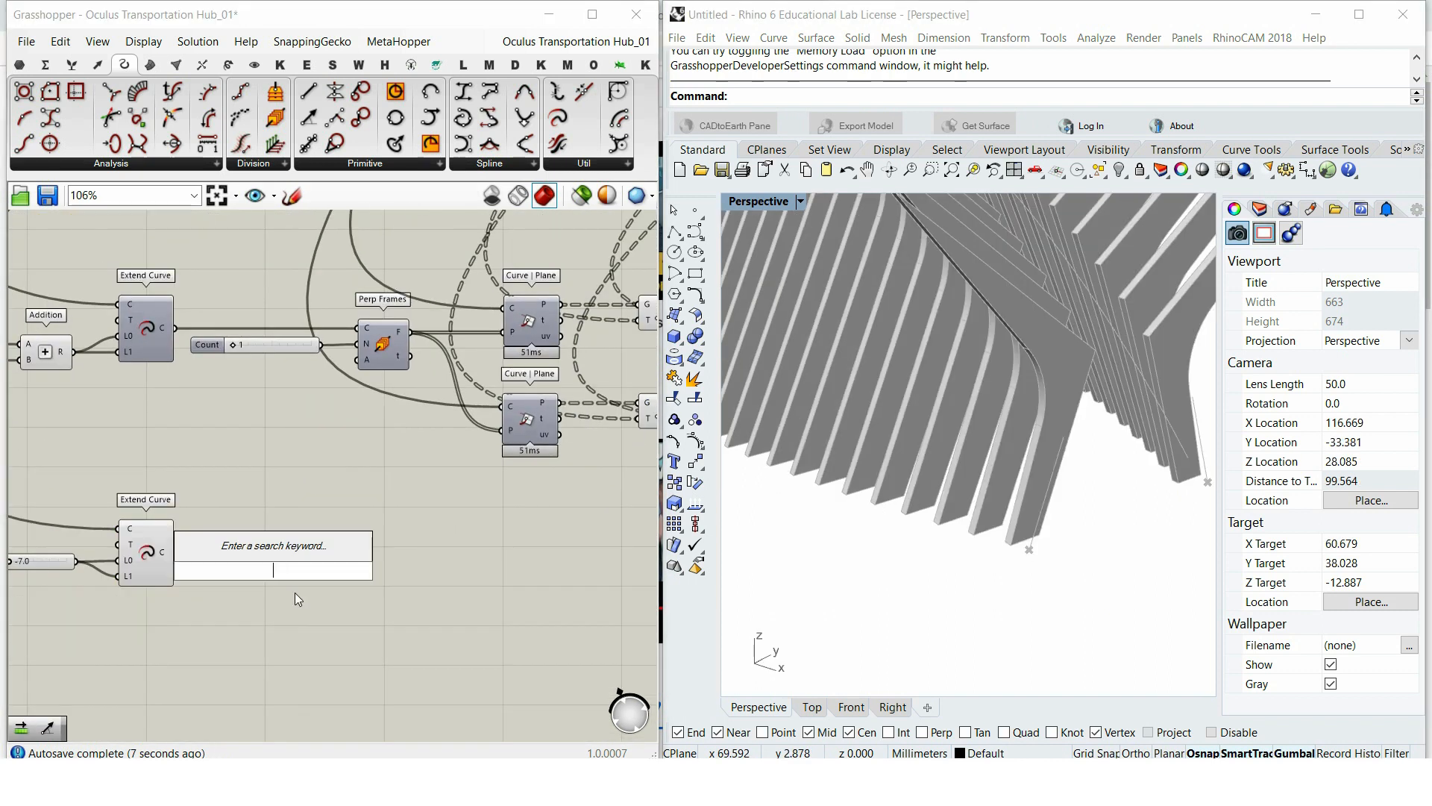
pyautogui.write('explode')
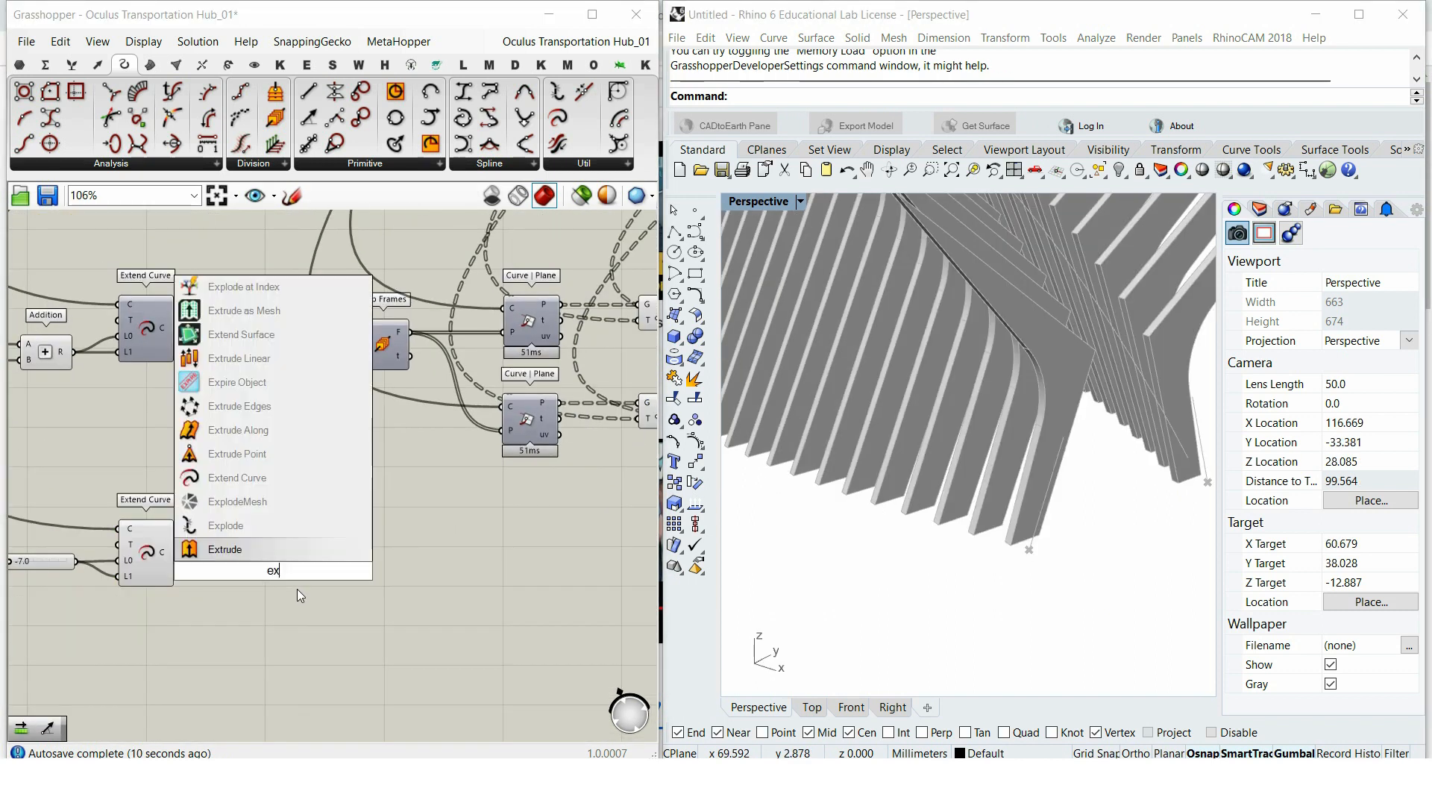
pyautogui.press('Return')
pyautogui.moveTo(259, 568)
pyautogui.mouseDown()
pyautogui.moveTo(268, 515)
pyautogui.moveTo(271, 579)
pyautogui.mouseUp()
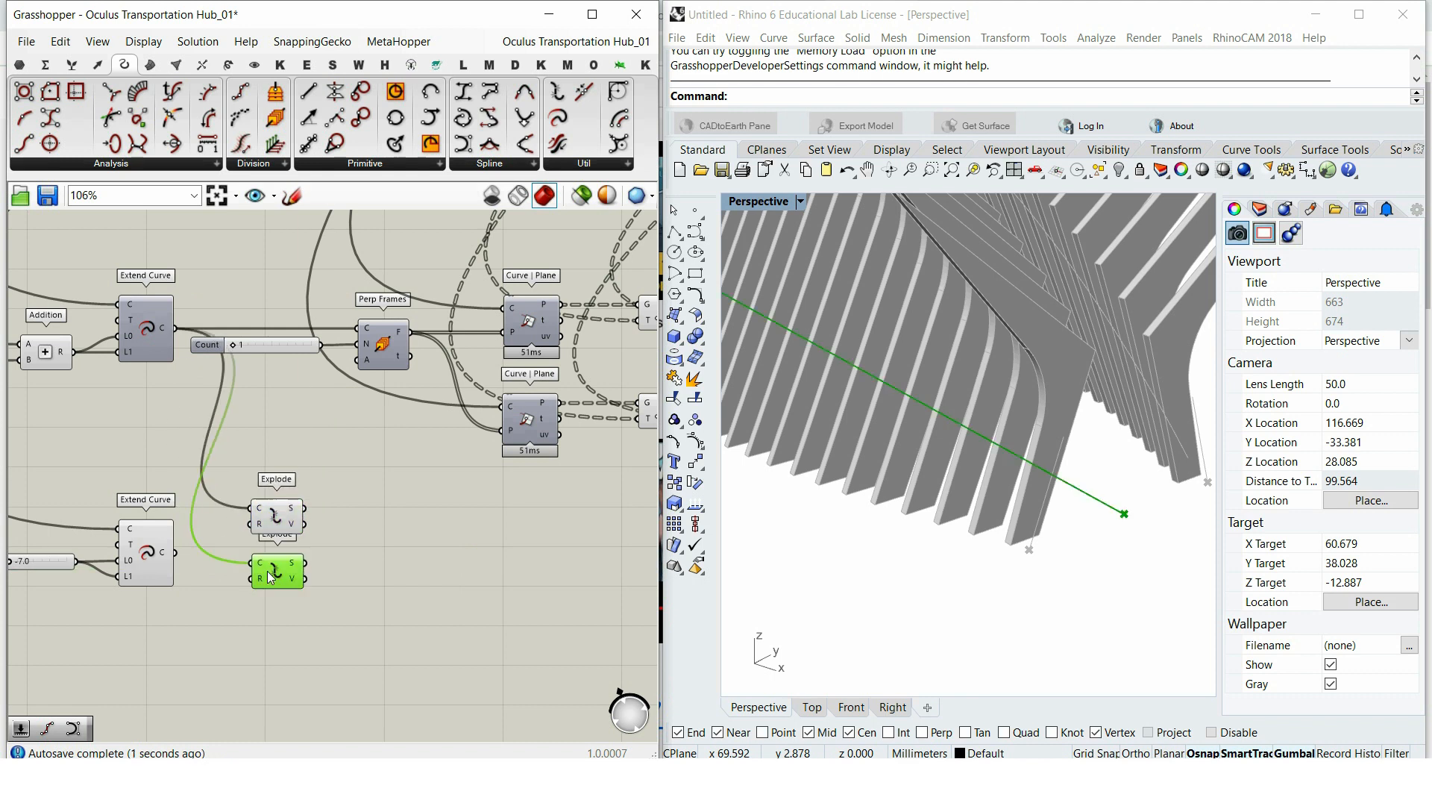
pyautogui.click(203, 613)
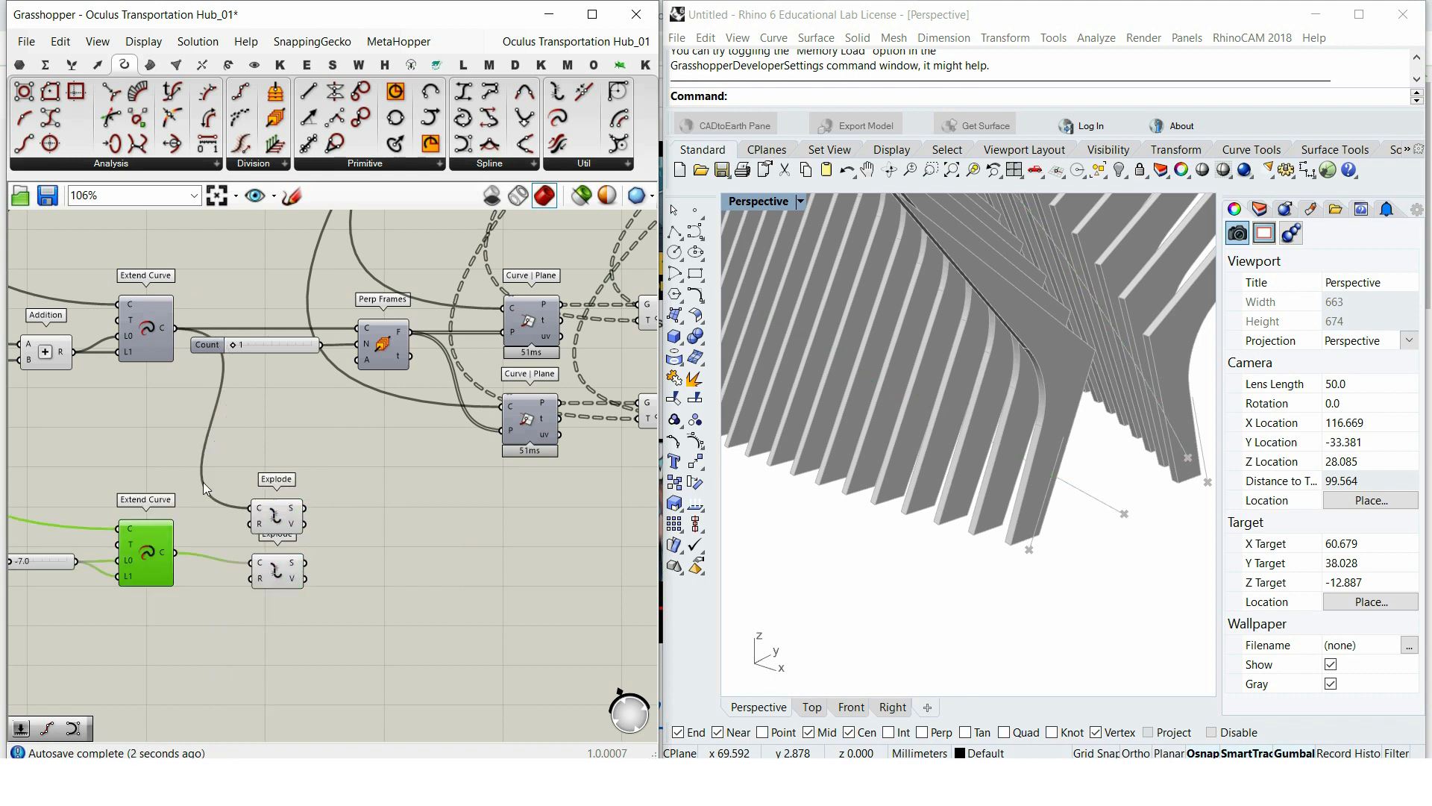
# Step: Make two copies of the lowest List Item connected to the 0 and -1 index panel, placing them beneath it
pyautogui.scroll(-5, 207, 488)
pyautogui.scroll(5, 477, 429)
pyautogui.click(458, 508)
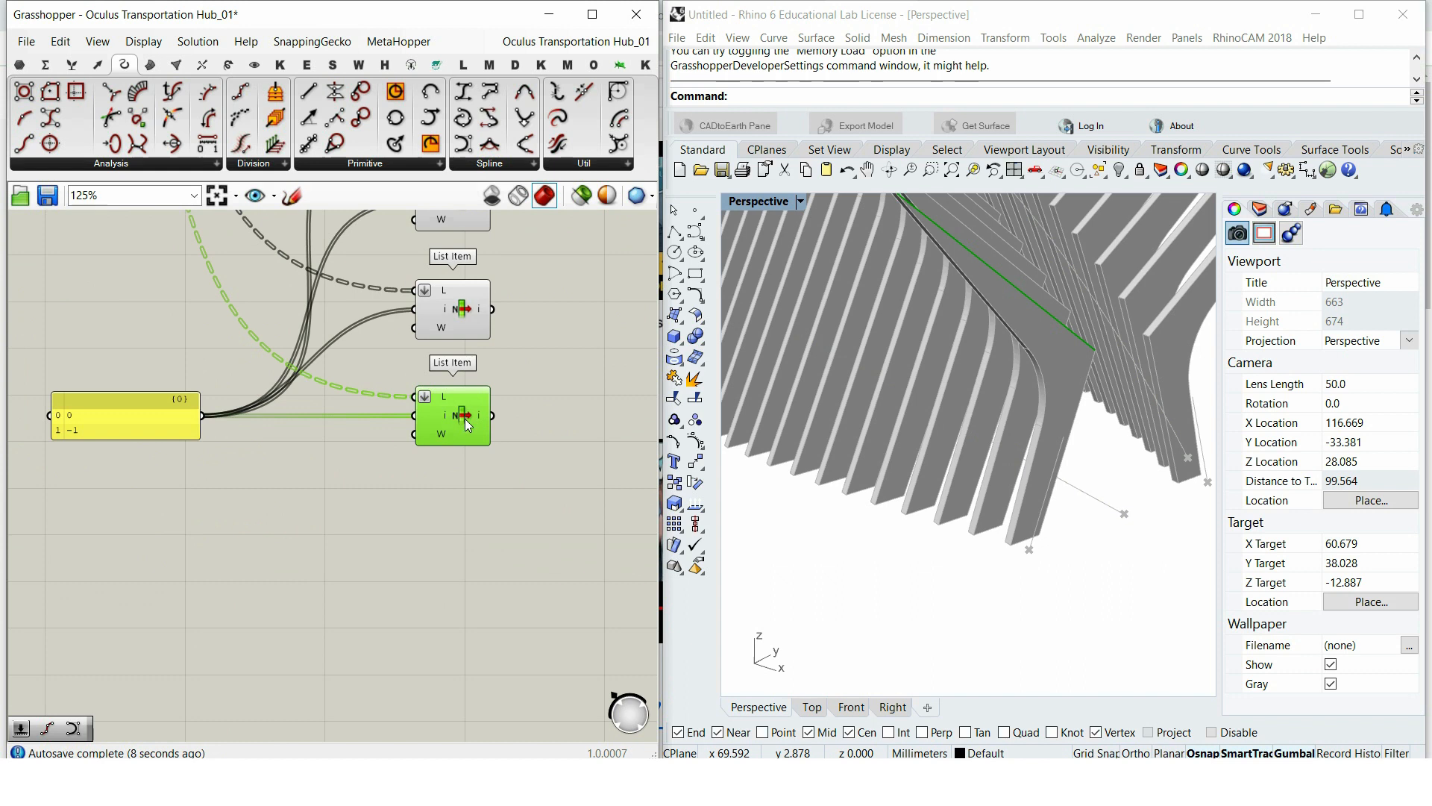
pyautogui.keyDown('alt'); pyautogui.moveTo(459, 510); pyautogui.dragTo(459, 608); pyautogui.keyUp('alt')
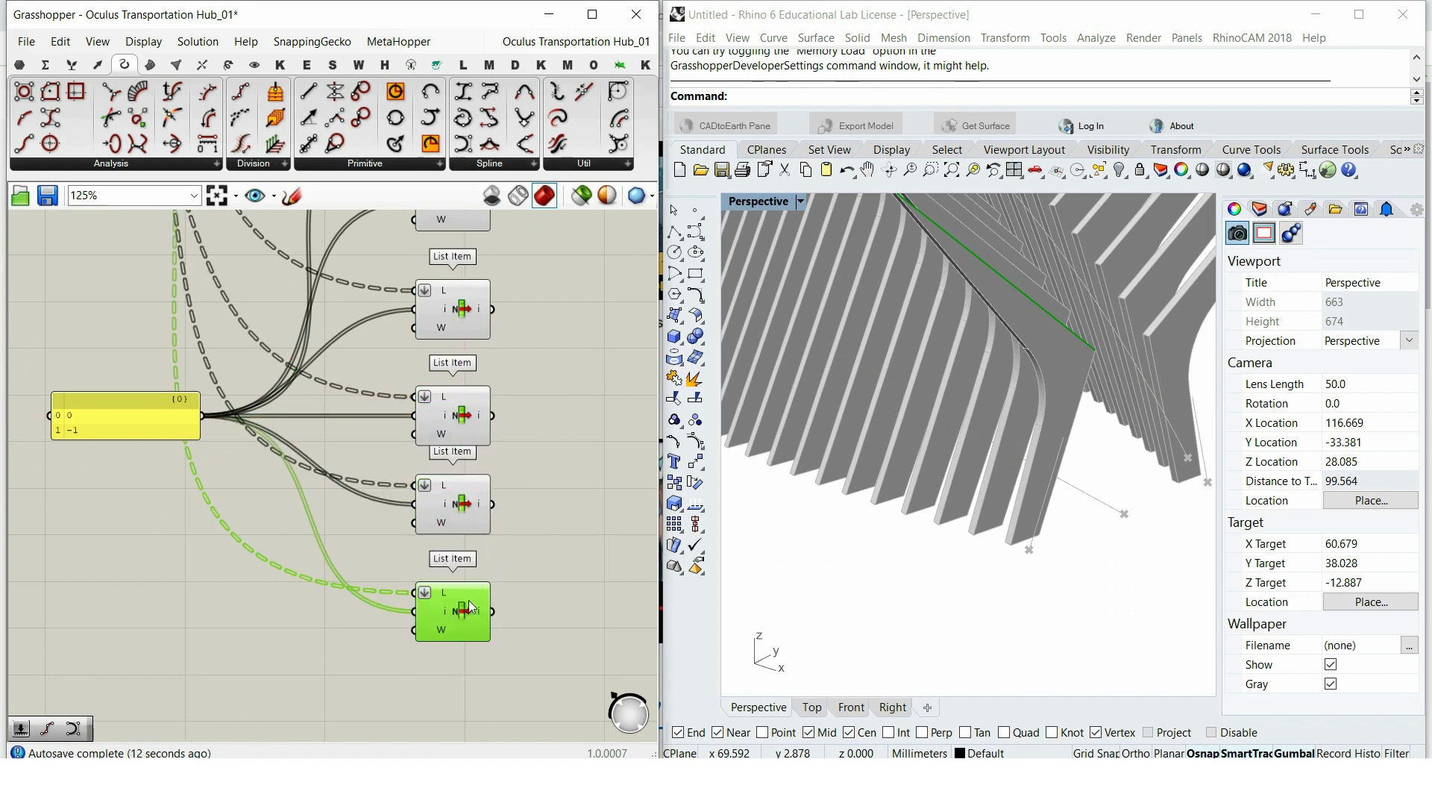
# Step: Connect the vertices of the first Explode to the list input of the upper copied List Item
pyautogui.scroll(-6, 457, 523)
pyautogui.scroll(5, 119, 565)
pyautogui.moveTo(192, 547); pyautogui.dragTo(585, 476)
pyautogui.scroll(-5, 194, 552)
pyautogui.scroll(3, 448, 514)
pyautogui.scroll(3, 585, 476)
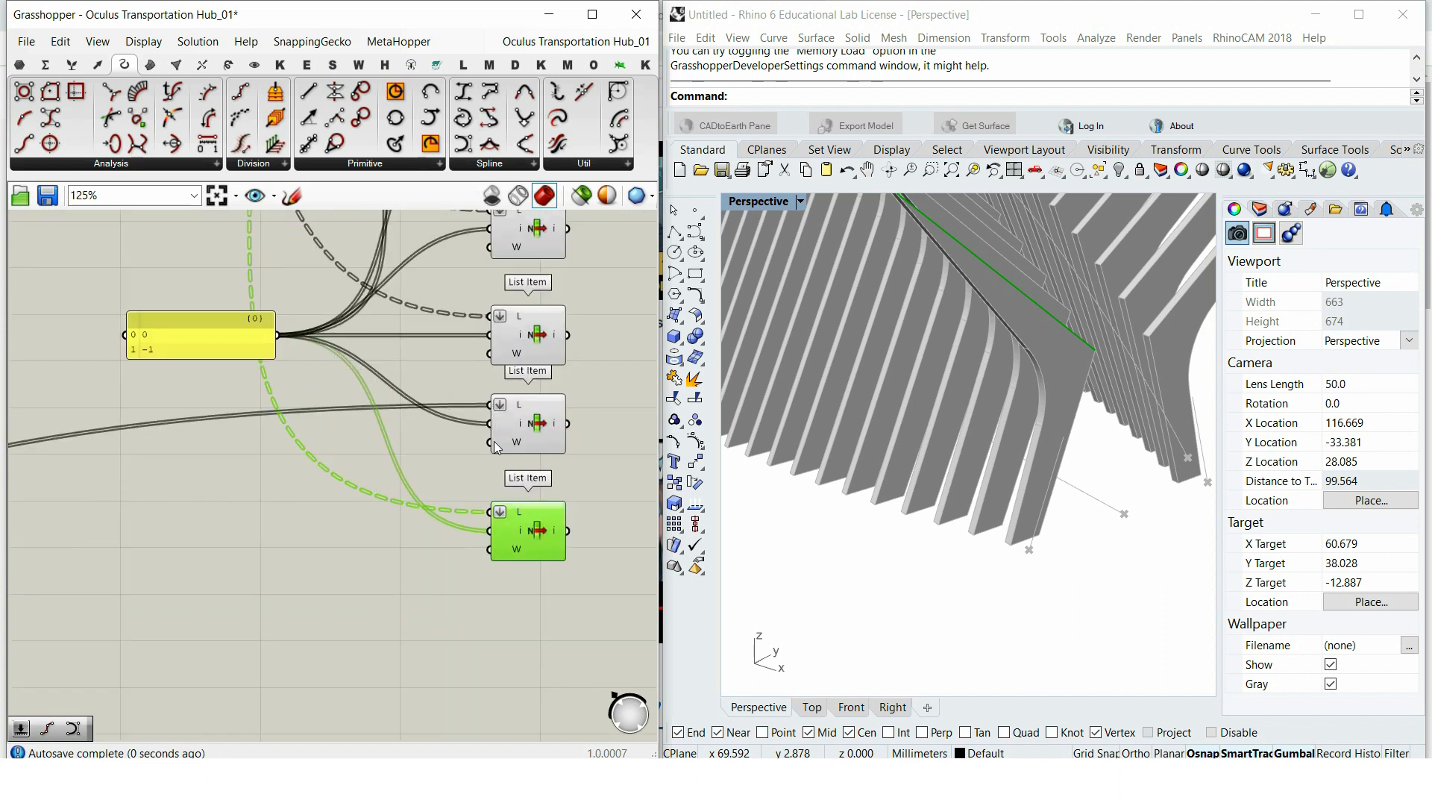
# Step: Connect the vertices of the second Explode to the list input of the lowest copied List Item
pyautogui.scroll(-4, 141, 531)
pyautogui.scroll(4, 142, 531)
pyautogui.scroll(3, 142, 531)
pyautogui.moveTo(153, 547); pyautogui.dragTo(614, 518)
pyautogui.scroll(-3, 199, 545)
pyautogui.scroll(3, 521, 516)
pyautogui.moveTo(613, 518); pyautogui.dragTo(303, 579, button='right')
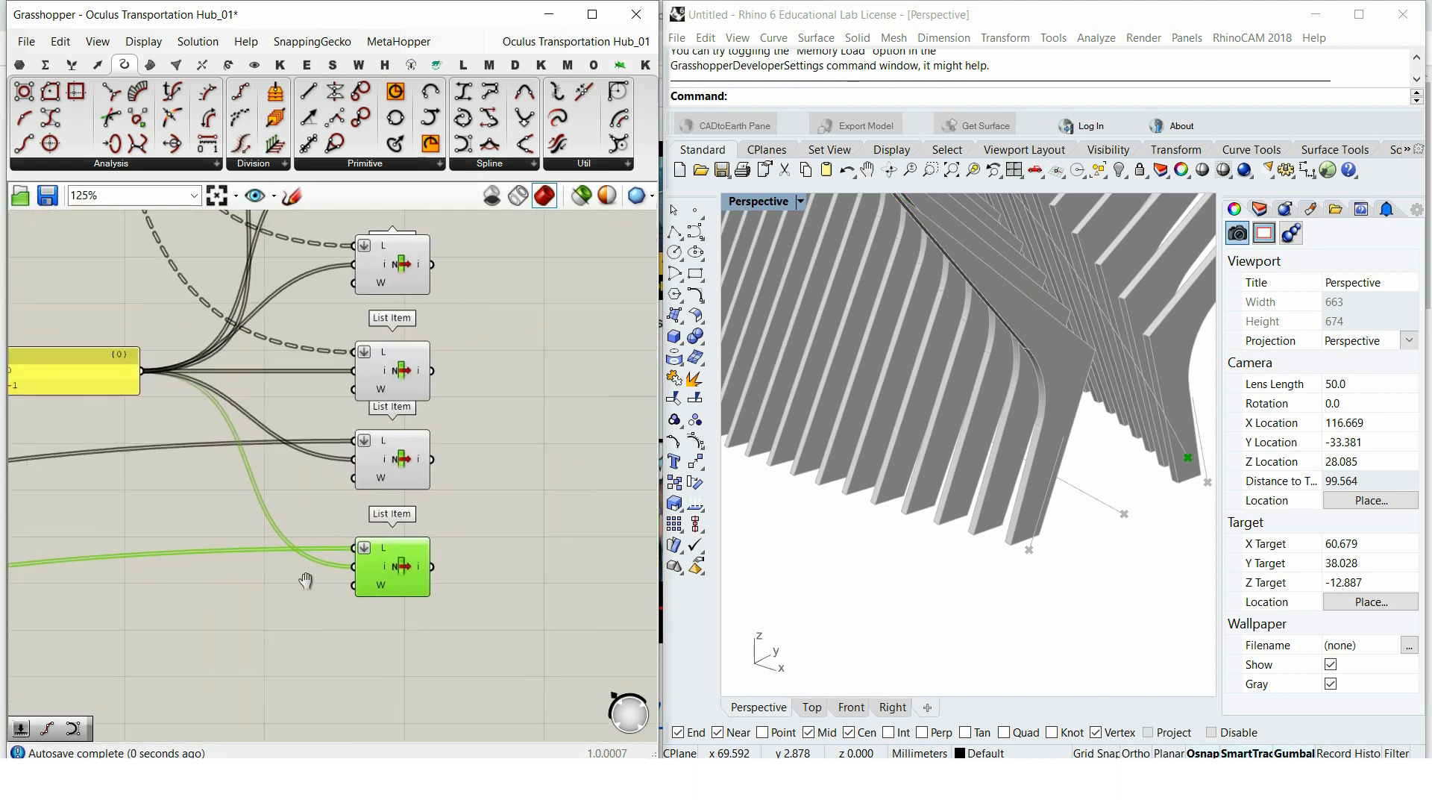
# Step: Add an End Points component to each of the two List Items directly above the vertex List Items
pyautogui.scroll(2, 280, 428)
pyautogui.click(275, 507)
pyautogui.moveTo(274, 507); pyautogui.dragTo(172, 365)
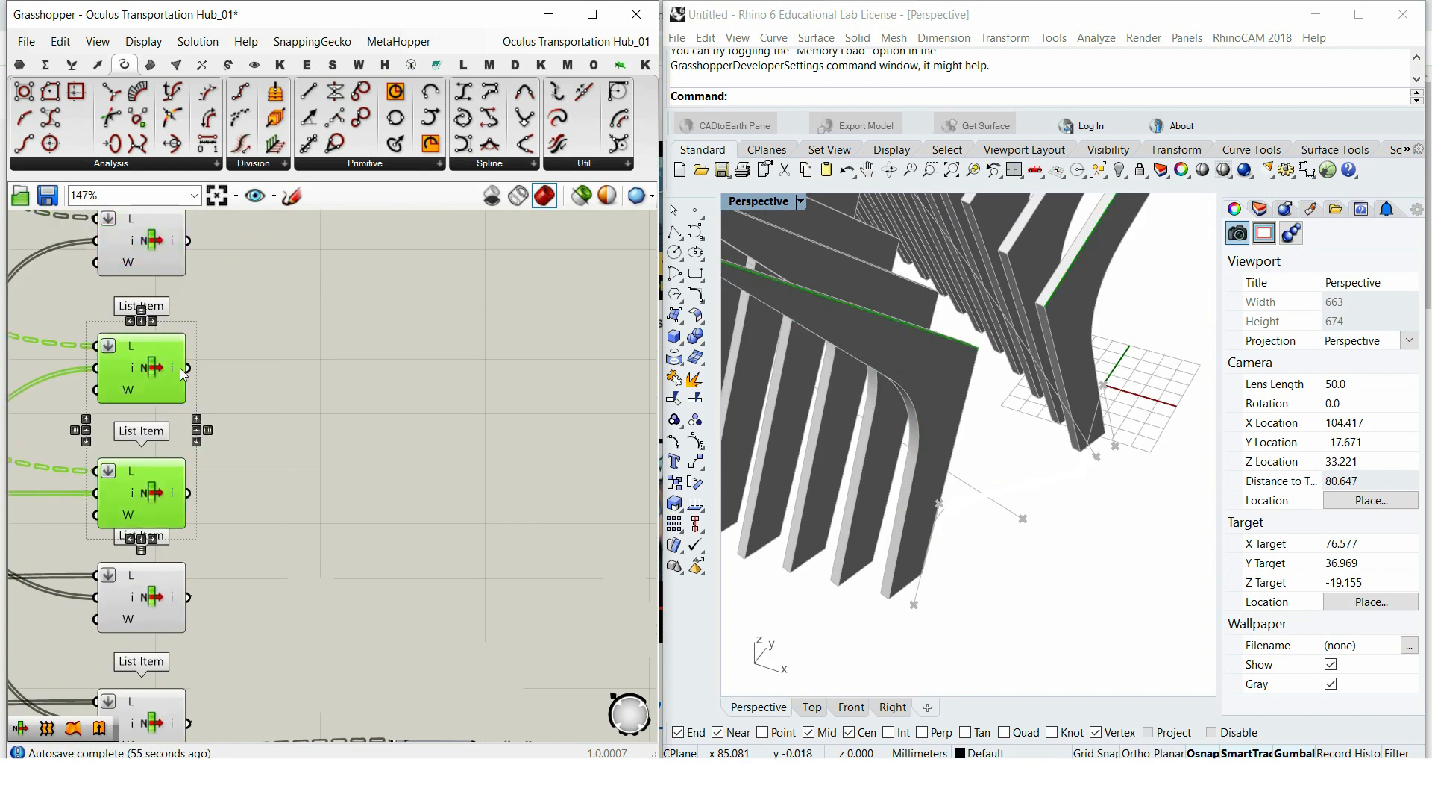
pyautogui.doubleClick(372, 447)
pyautogui.write('end')
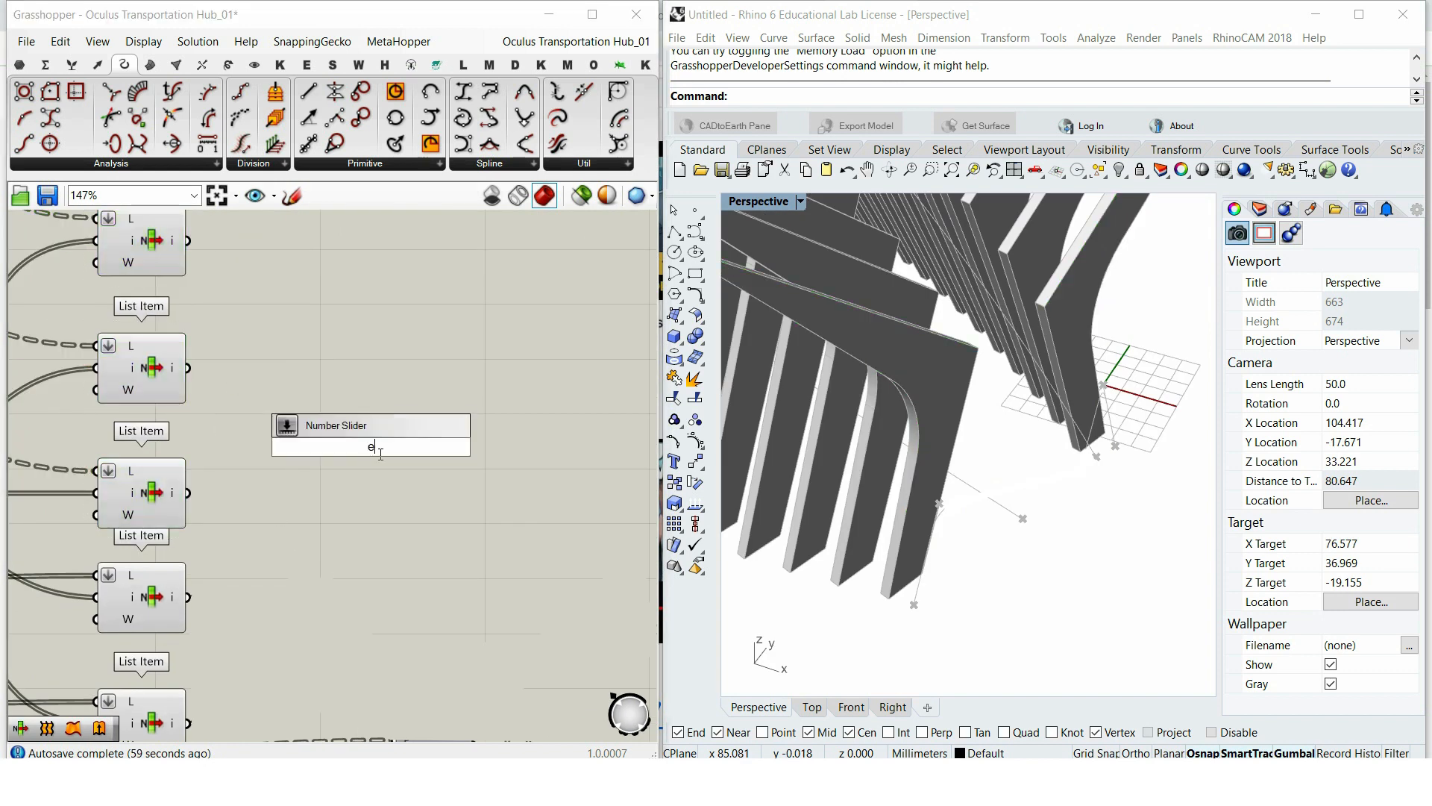
pyautogui.press('Return')
pyautogui.moveTo(336, 456); pyautogui.dragTo(338, 456)
pyautogui.moveTo(374, 455); pyautogui.dragTo(306, 492)
# Step: Add a Line component connecting the start points of the two End Points components
pyautogui.doubleClick(457, 425)
pyautogui.write('line')
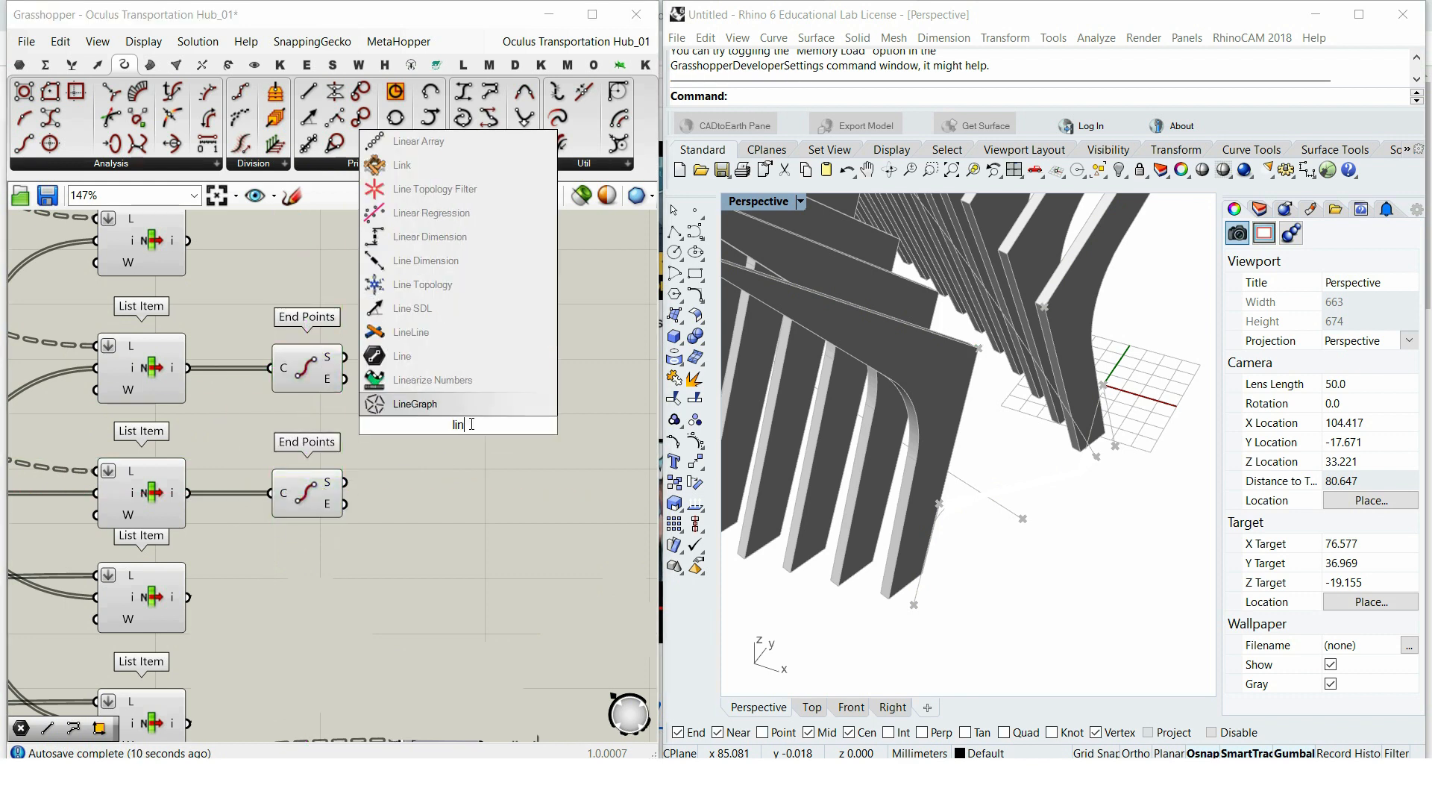
pyautogui.click(440, 409)
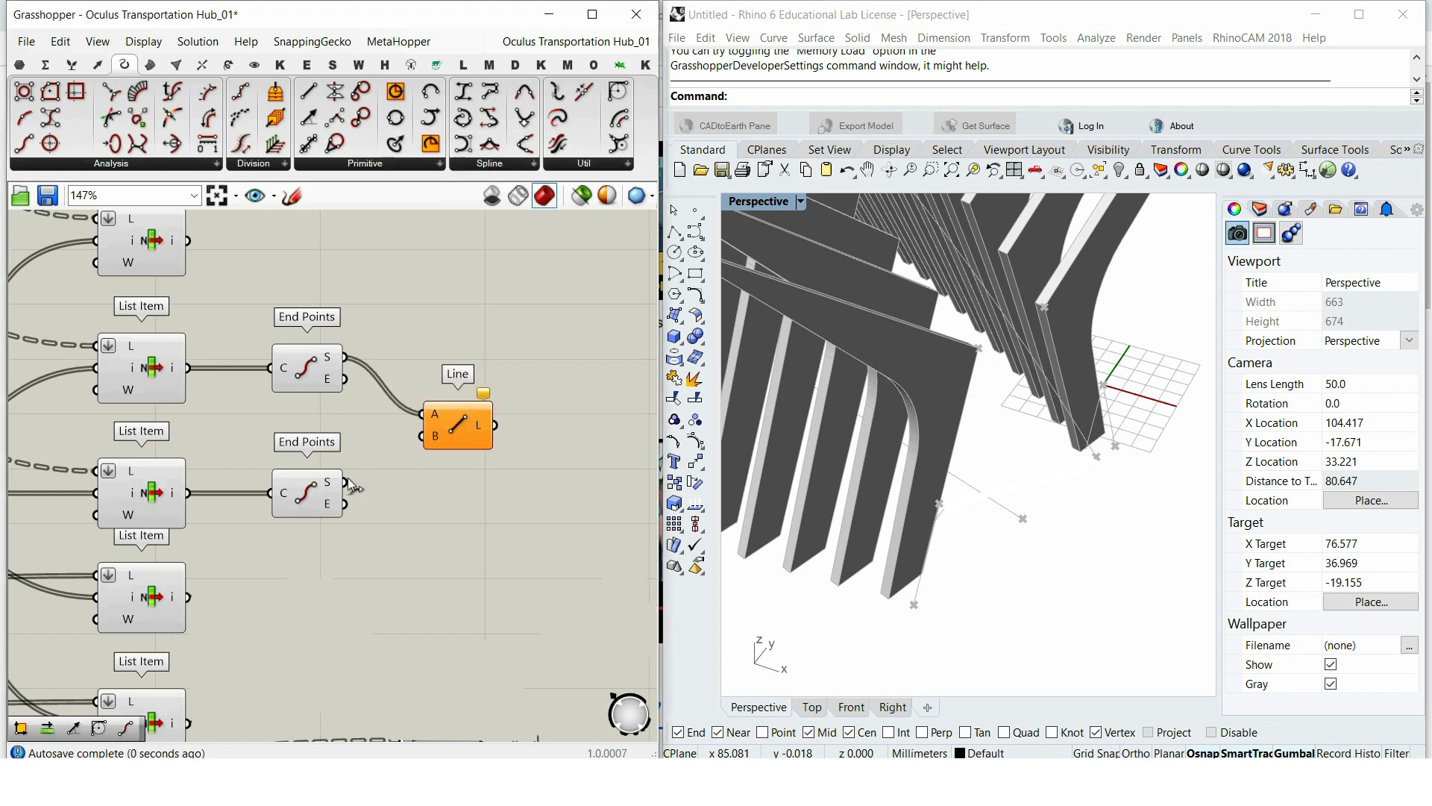
pyautogui.moveTo(347, 483); pyautogui.dragTo(425, 436)
# Step: Examine the end rib curves from the upper List Items and the two Line SDL components driving the Moves
pyautogui.scroll(-2, 492, 425)
pyautogui.moveTo(224, 313); pyautogui.dragTo(336, 410, button='right')
pyautogui.moveTo(400, 486); pyautogui.dragTo(325, 238)
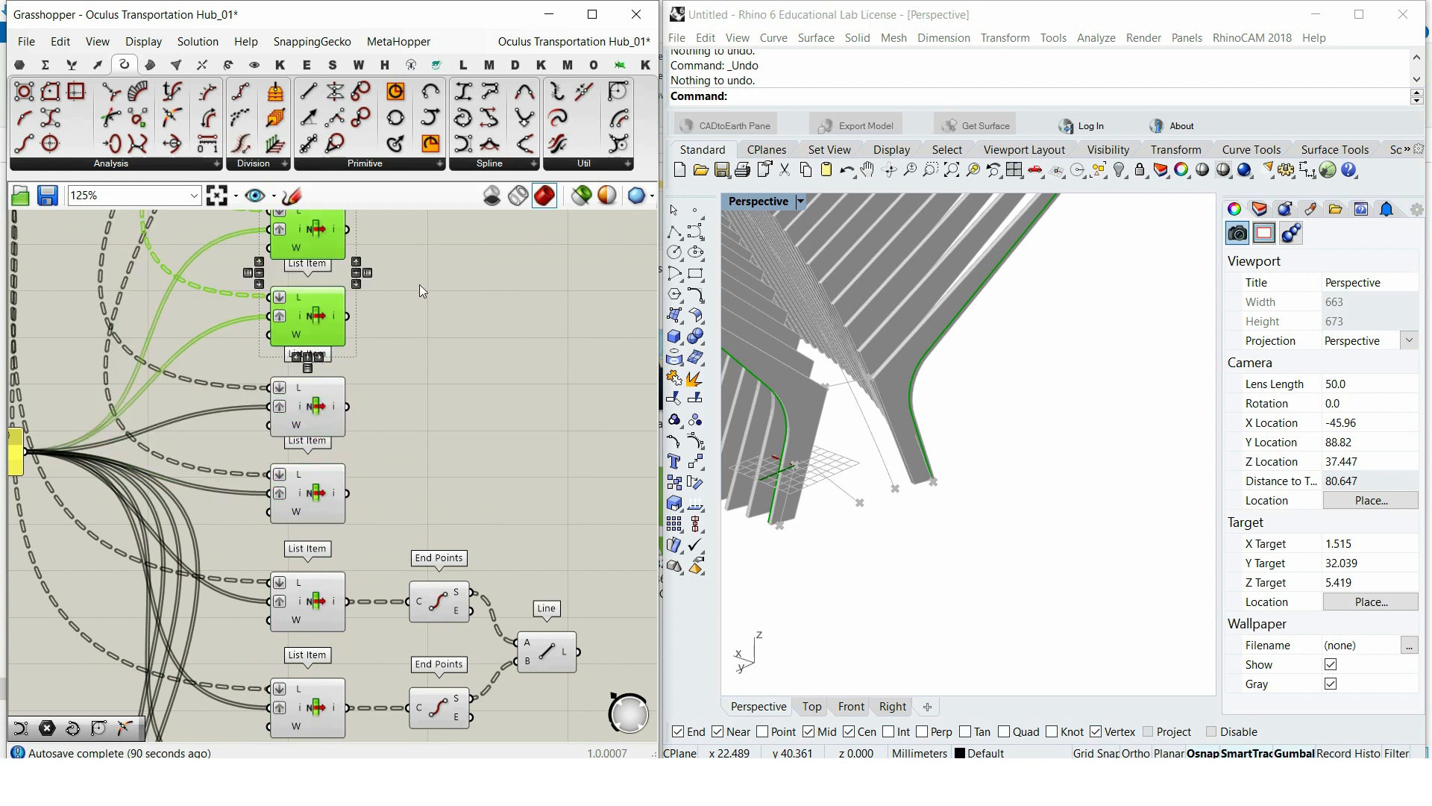
pyautogui.moveTo(419, 284); pyautogui.dragTo(480, 437, button='right')
pyautogui.scroll(-10, 478, 433)
pyautogui.scroll(7, 352, 397)
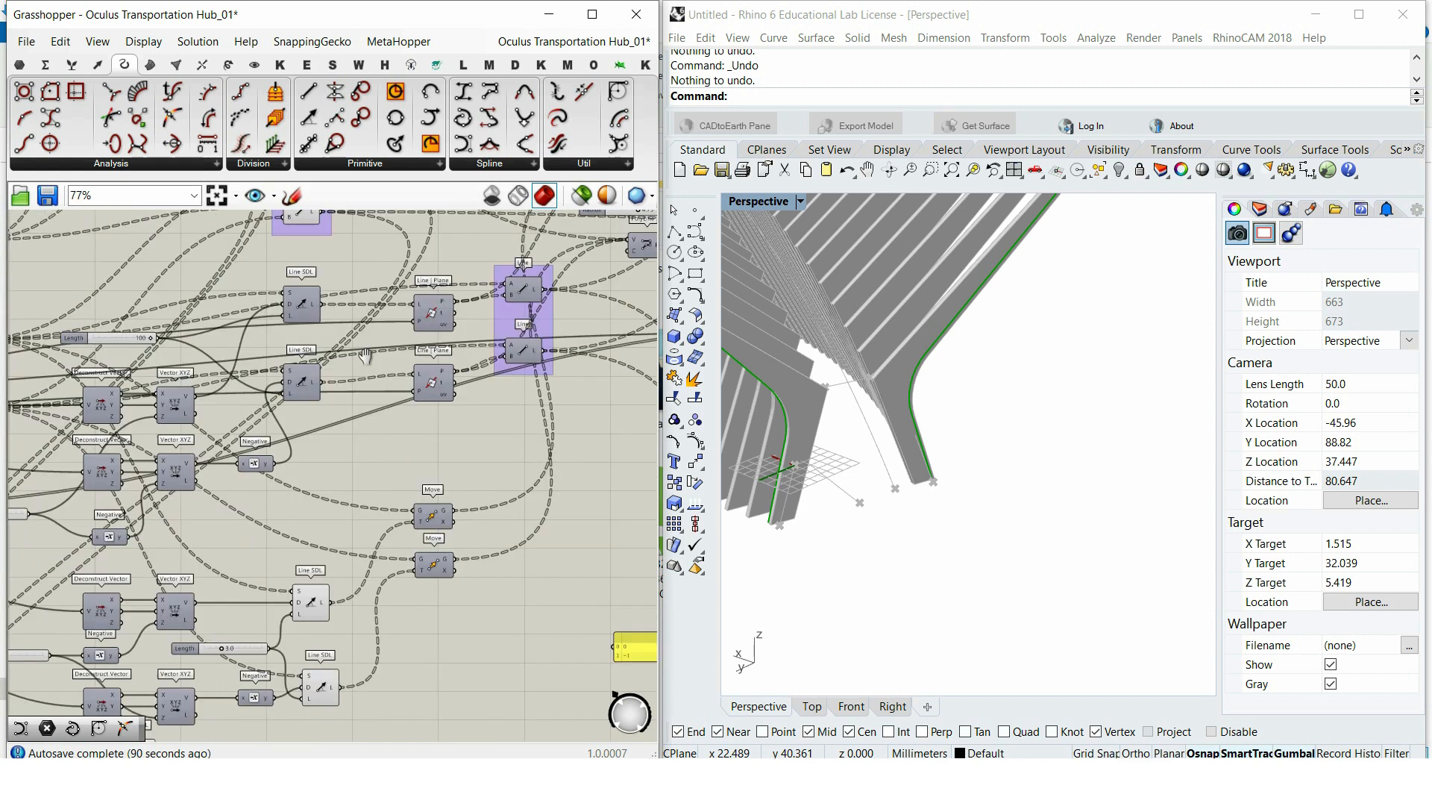
pyautogui.scroll(2, 358, 552)
pyautogui.moveTo(367, 628); pyautogui.dragTo(262, 404)
pyautogui.scroll(2, 811, 382)
pyautogui.scroll(2, 810, 379)
pyautogui.click(492, 465)
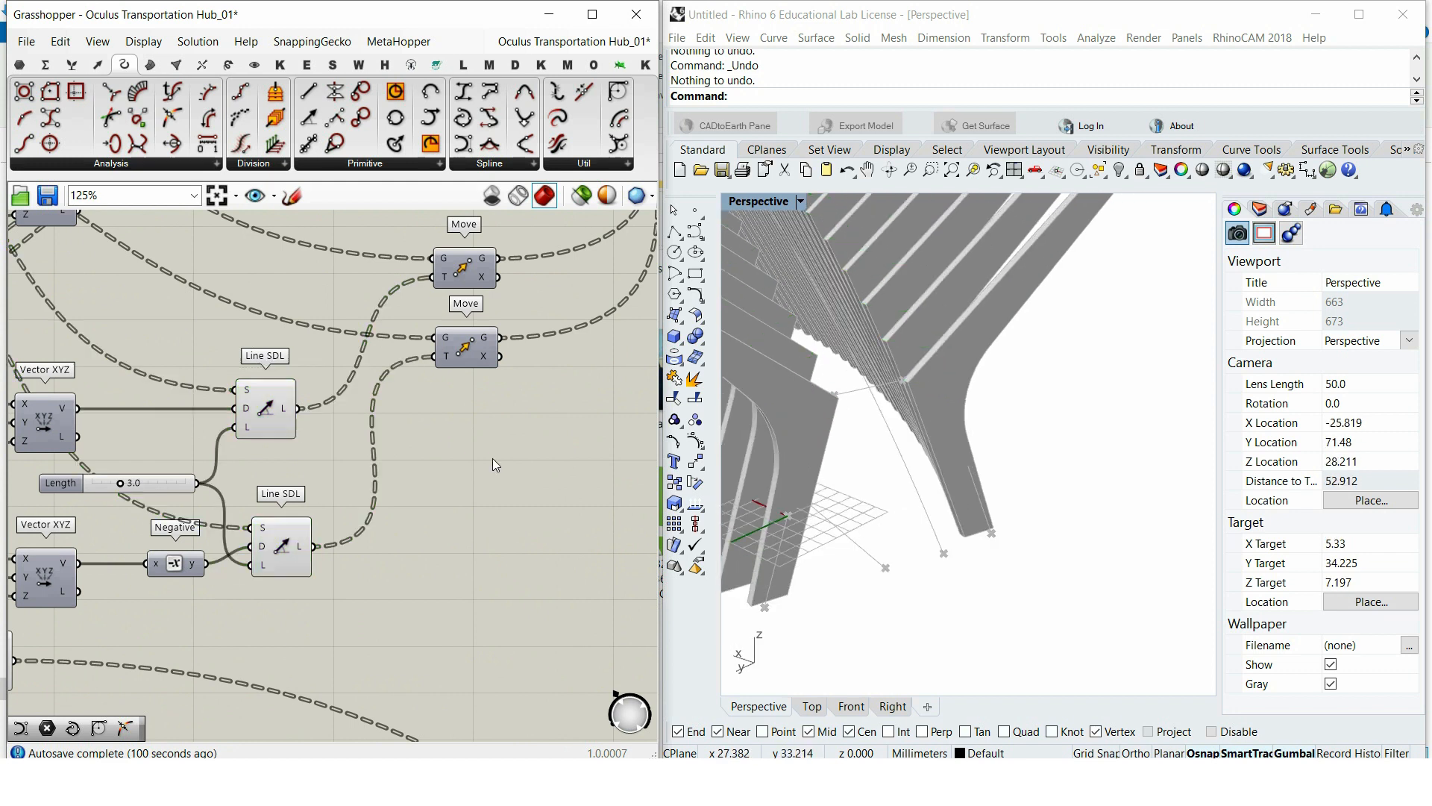
# Step: Add two Point On Curve components near the two Moves, one directly beneath the other
pyautogui.scroll(-3, 312, 423)
pyautogui.moveTo(572, 368); pyautogui.dragTo(325, 442, button='right')
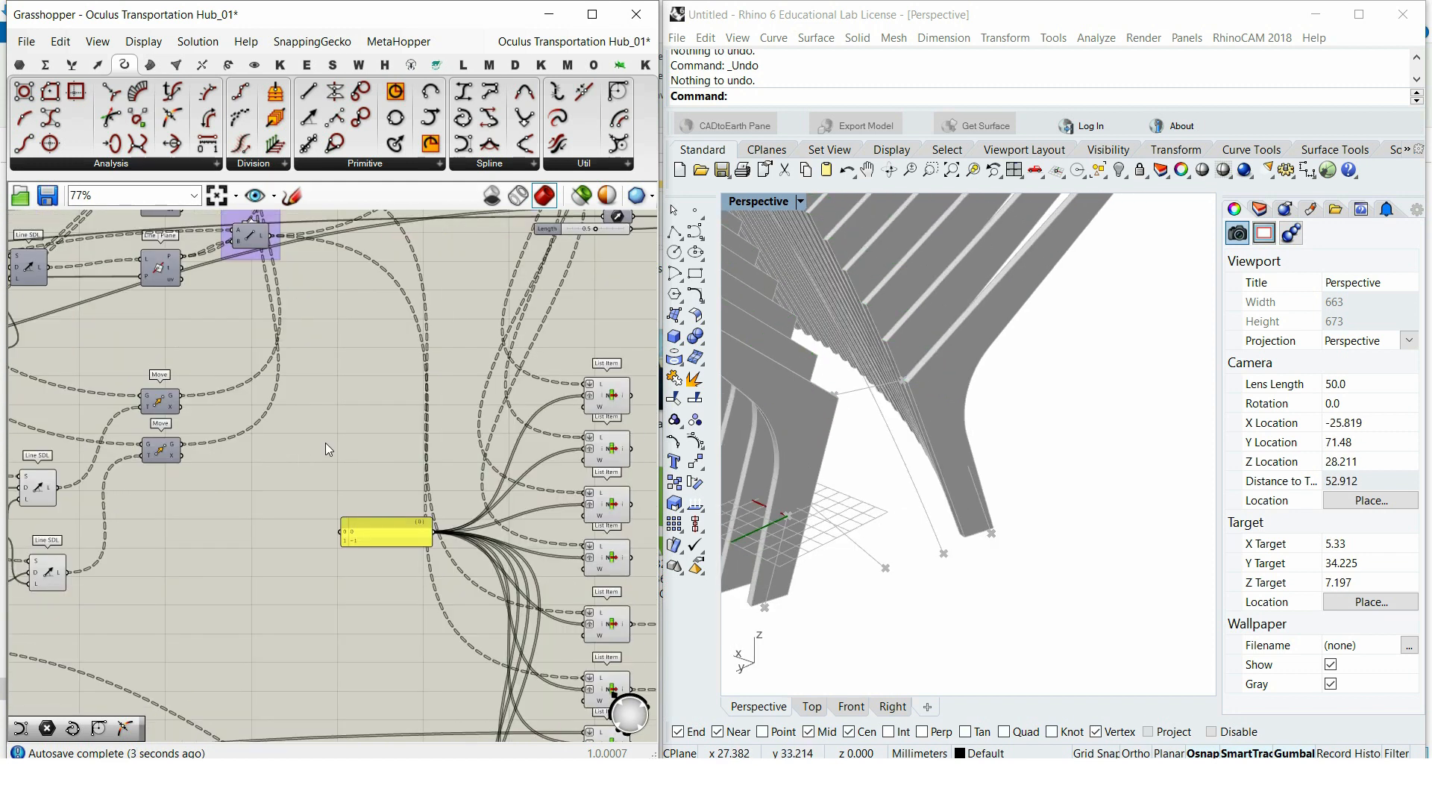
pyautogui.doubleClick(326, 442)
pyautogui.write('point on')
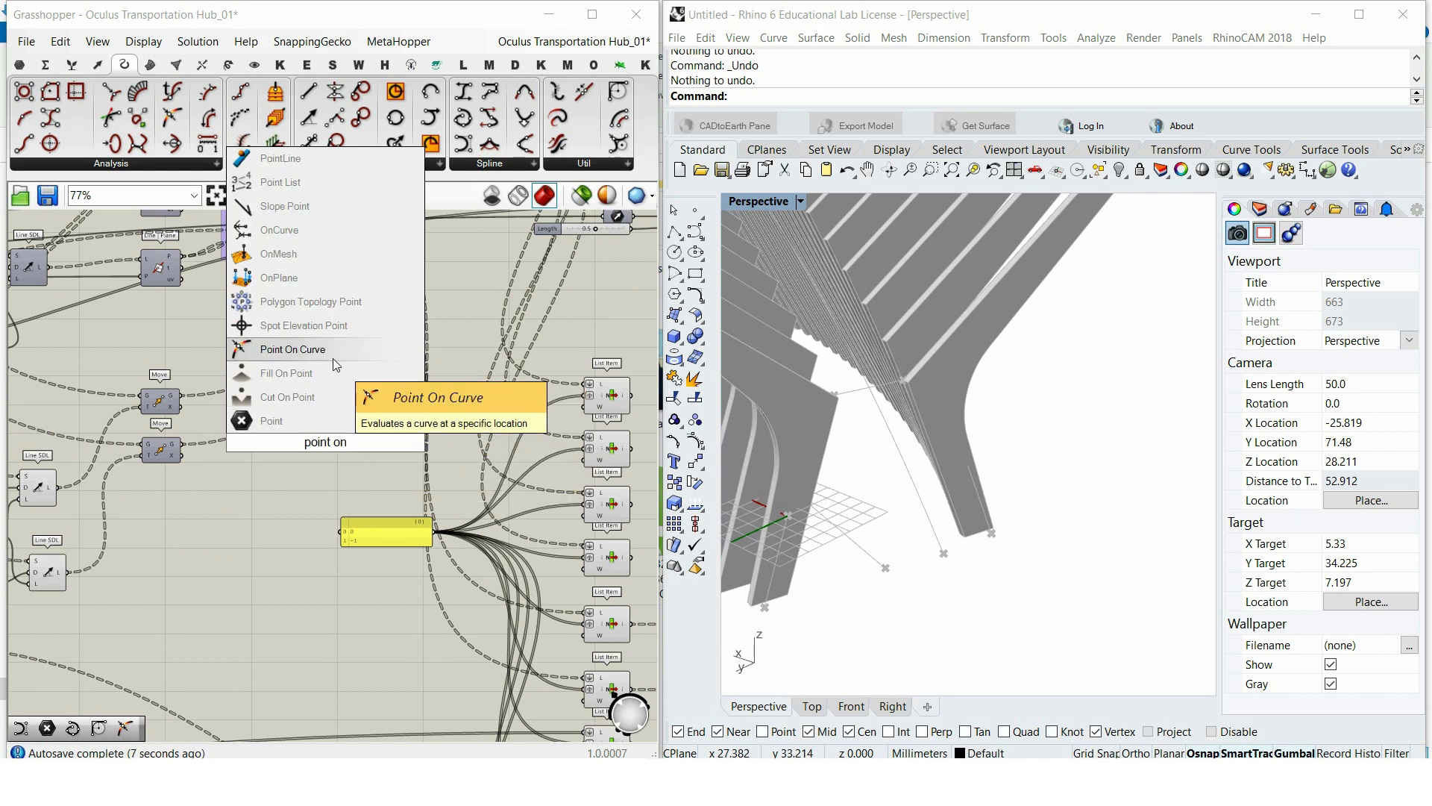
pyautogui.click(333, 358)
pyautogui.keyDown('alt'); pyautogui.moveTo(346, 449); pyautogui.dragTo(347, 479); pyautogui.keyUp('alt')
# Step: Feed the Point On Curve components from the two Line SDLs driving the Moves, and connect their points to the top two List Items
pyautogui.moveTo(221, 452); pyautogui.dragTo(292, 442)
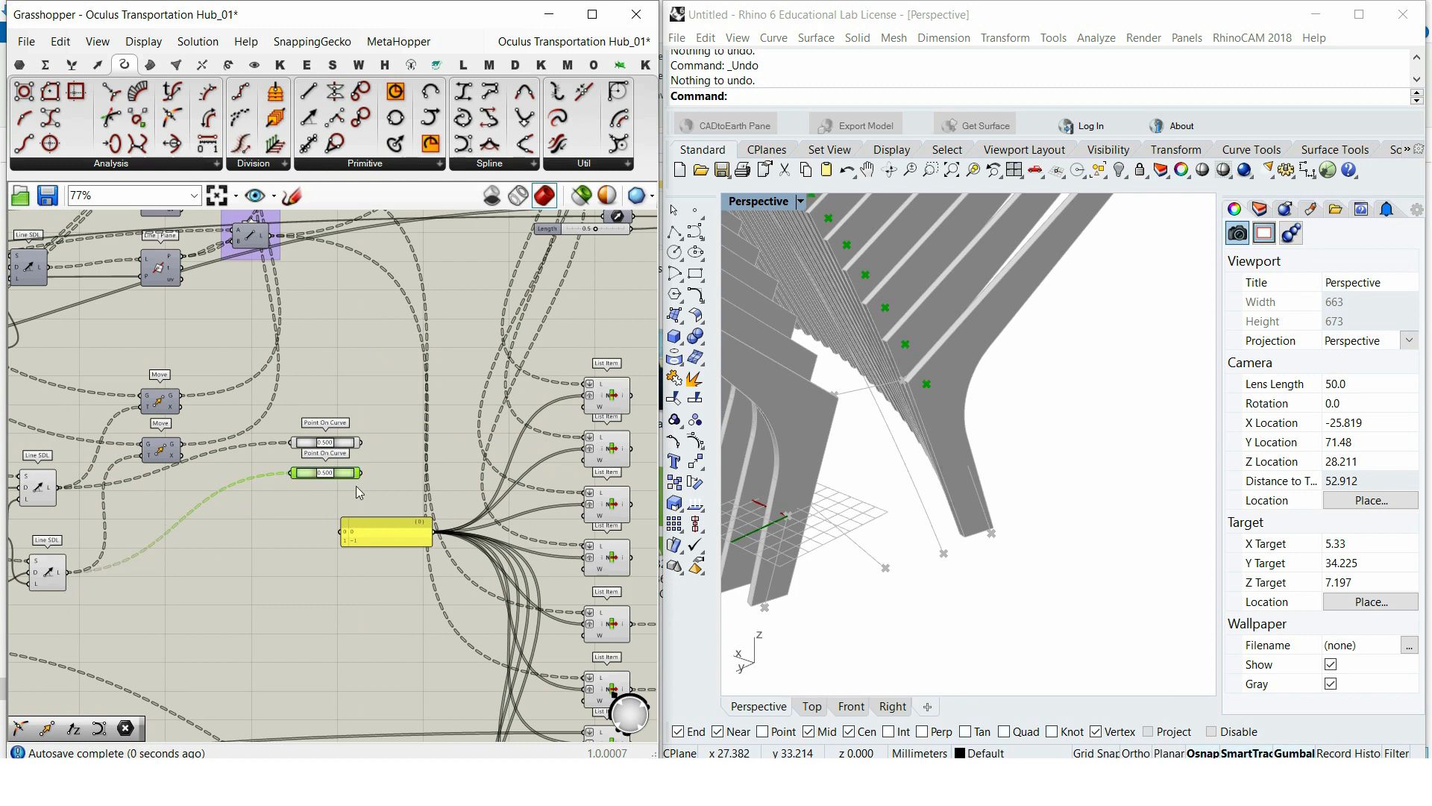
pyautogui.moveTo(360, 427); pyautogui.dragTo(485, 379)
pyautogui.scroll(5, 604, 380)
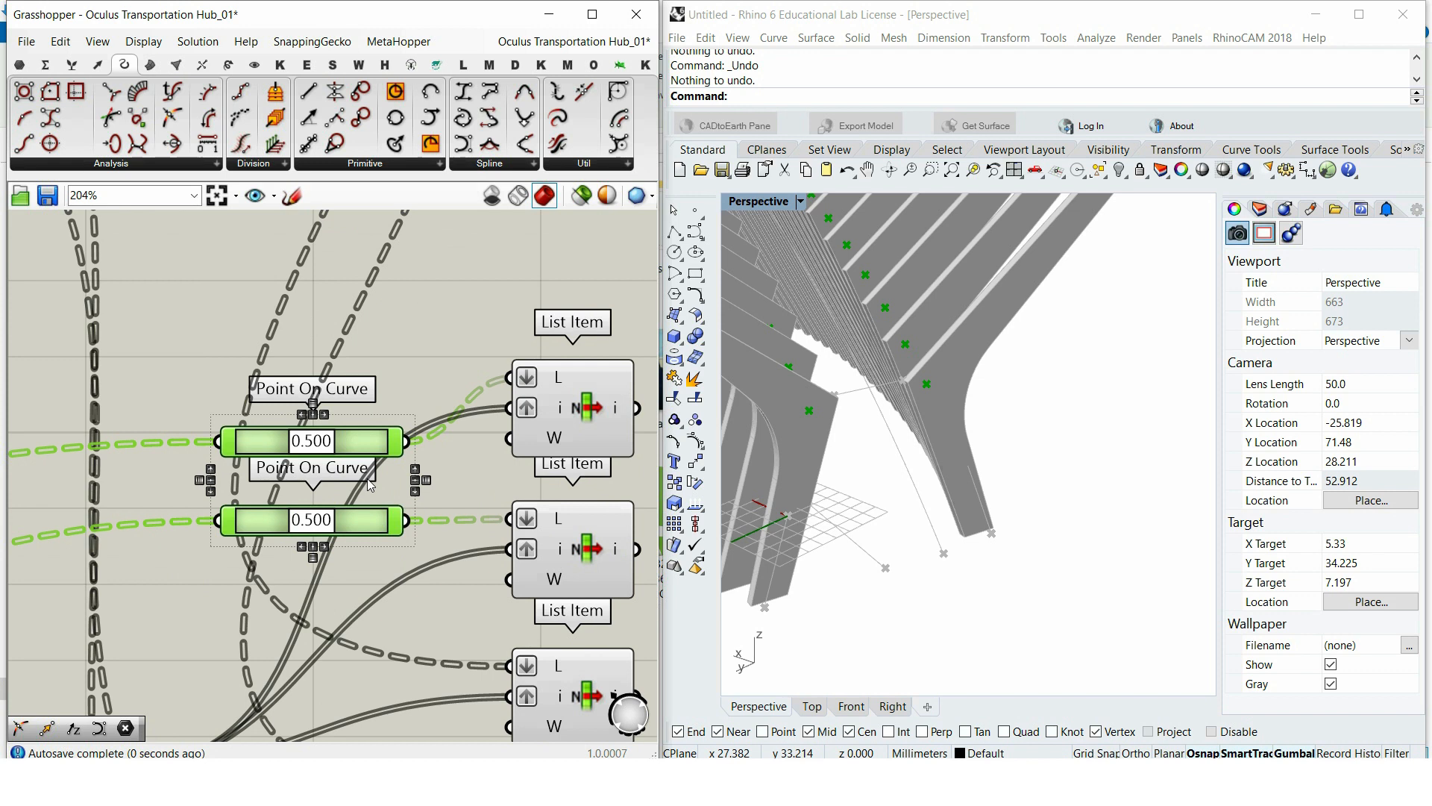
# Step: Add a Point parameter to the canvas beyond the List Items and the End Points components
pyautogui.scroll(-3, 367, 477)
pyautogui.moveTo(489, 496); pyautogui.dragTo(152, 317, button='right')
pyautogui.doubleClick(407, 528)
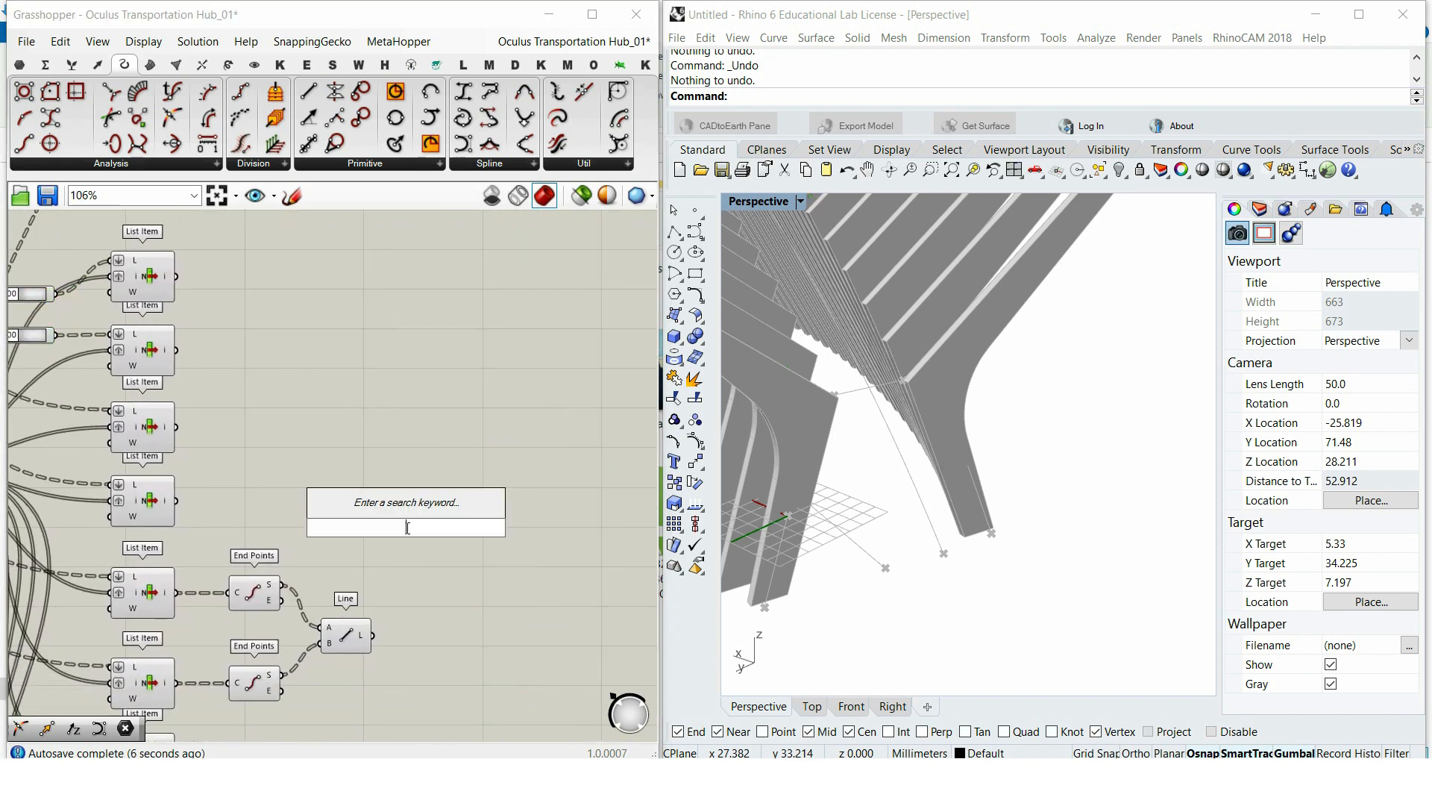
pyautogui.write('point')
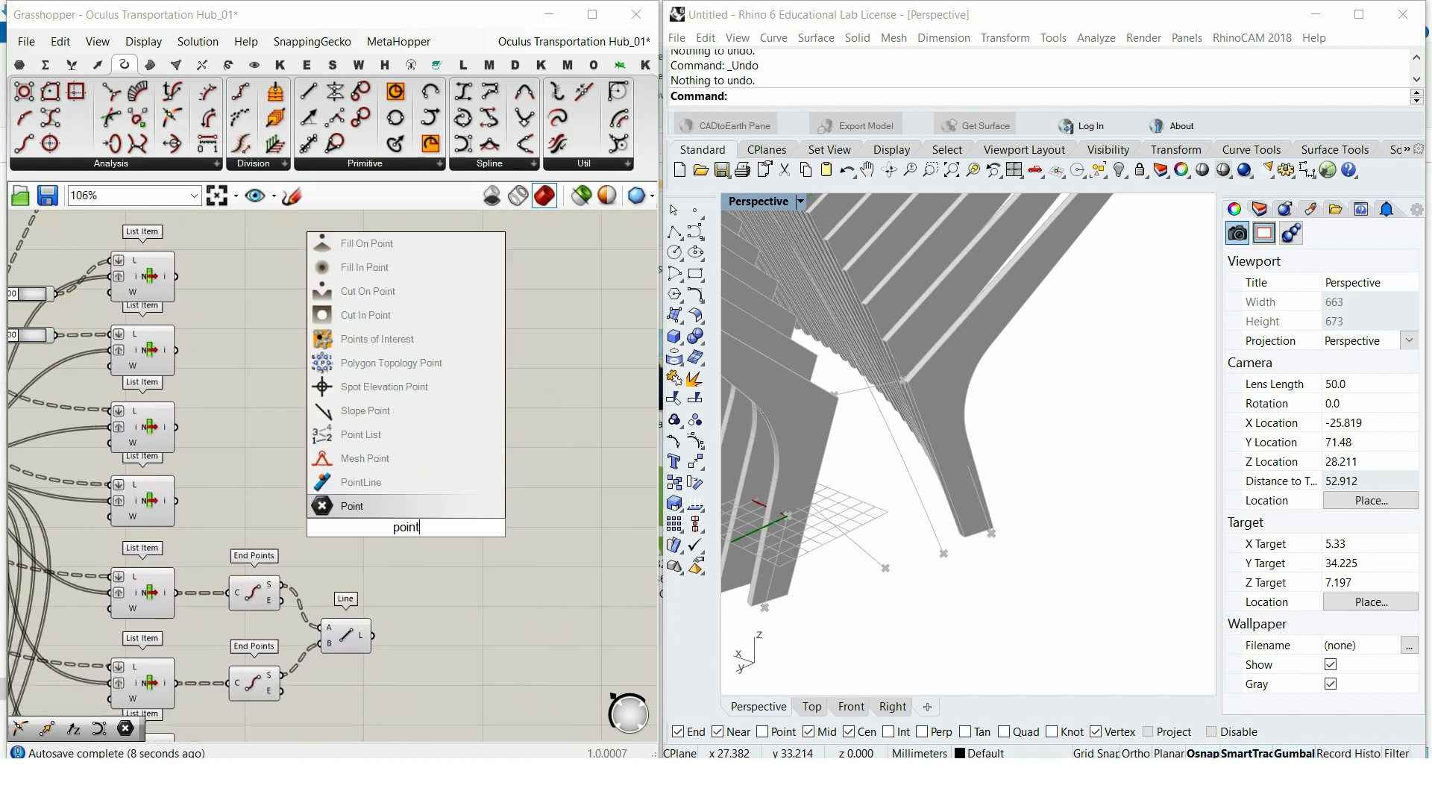
pyautogui.click(404, 507)
pyautogui.moveTo(404, 515); pyautogui.dragTo(480, 462)
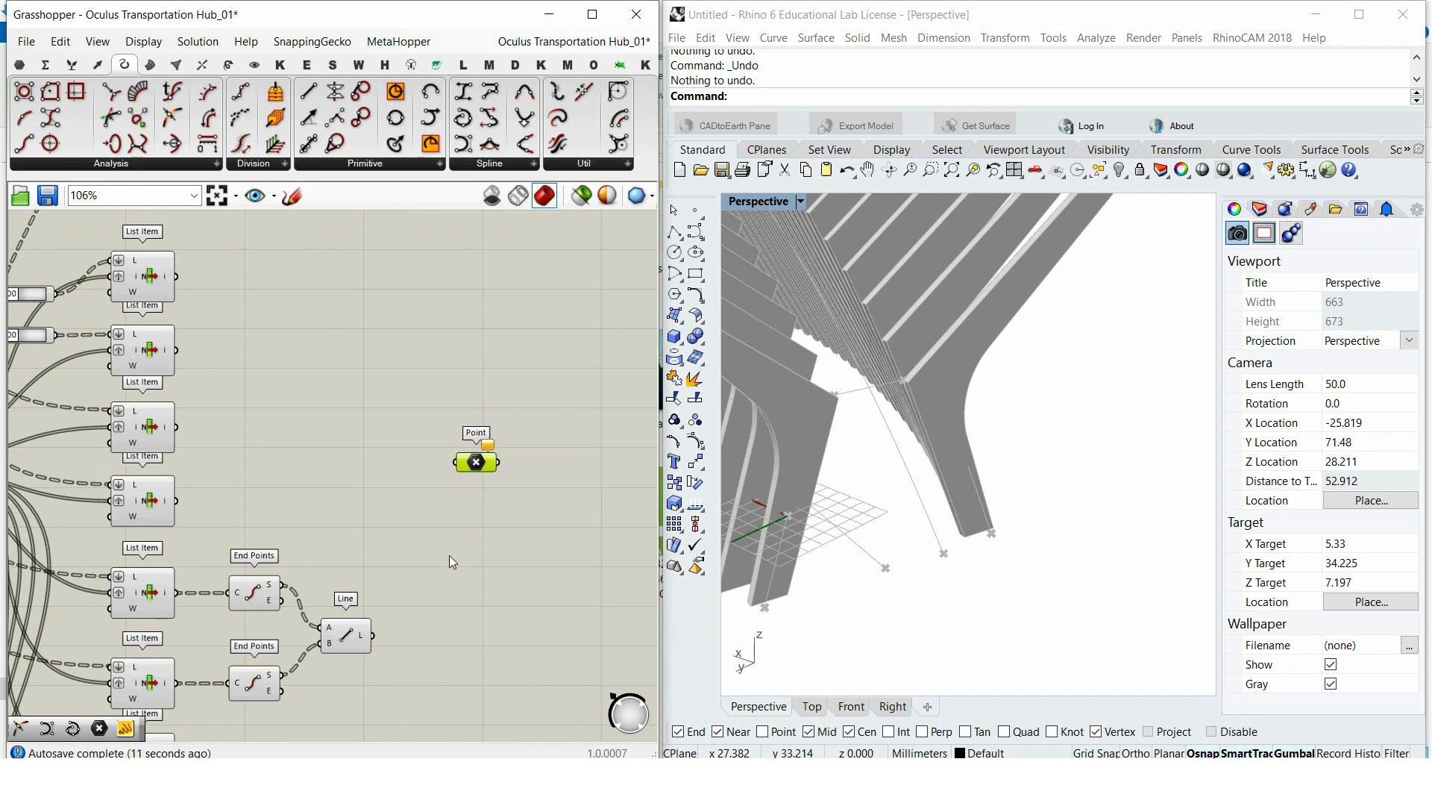
# Step: Connect the upper End Points' end point and the top List Item to the Point parameter
pyautogui.scroll(-1, 449, 555)
pyautogui.scroll(-10, 957, 427)
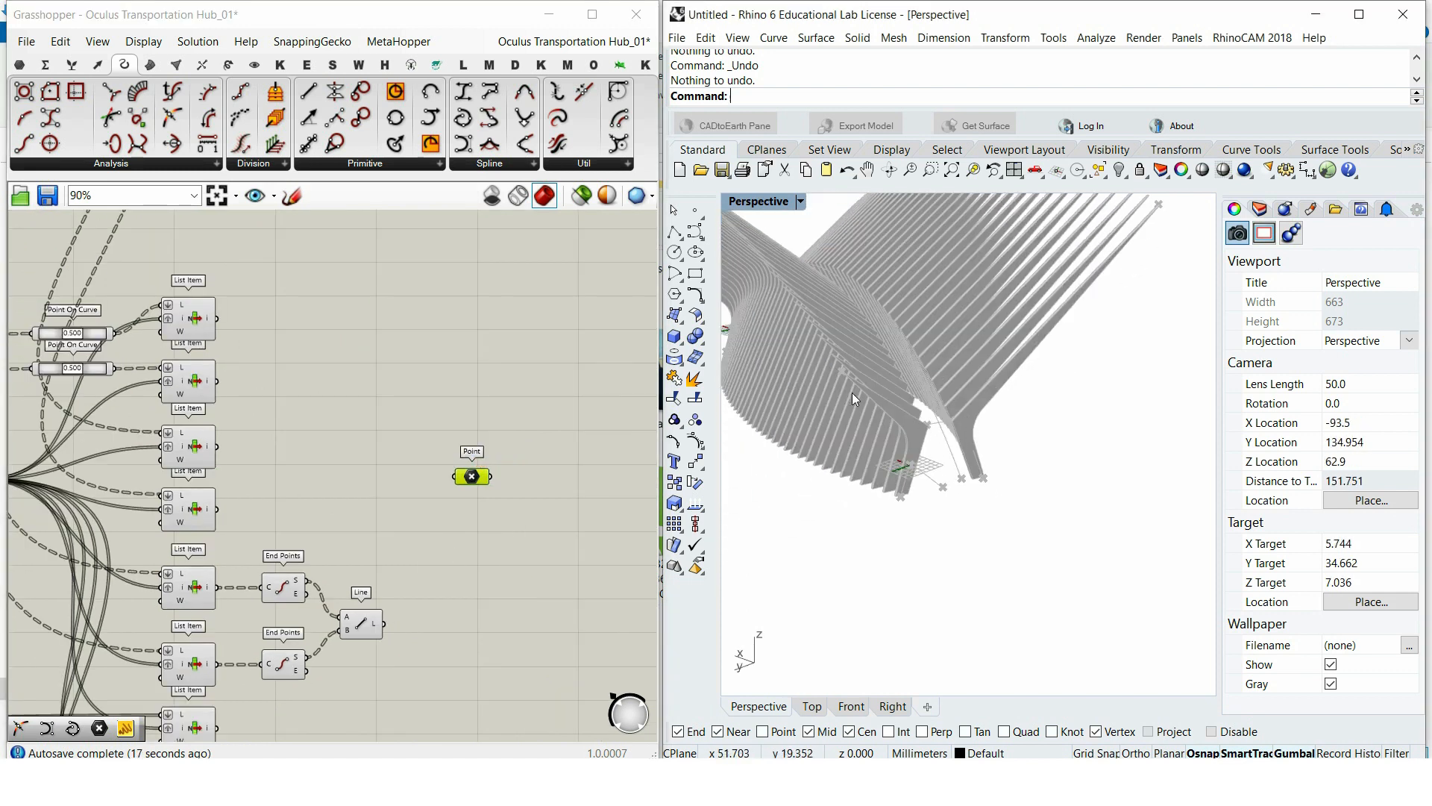
pyautogui.click(306, 596)
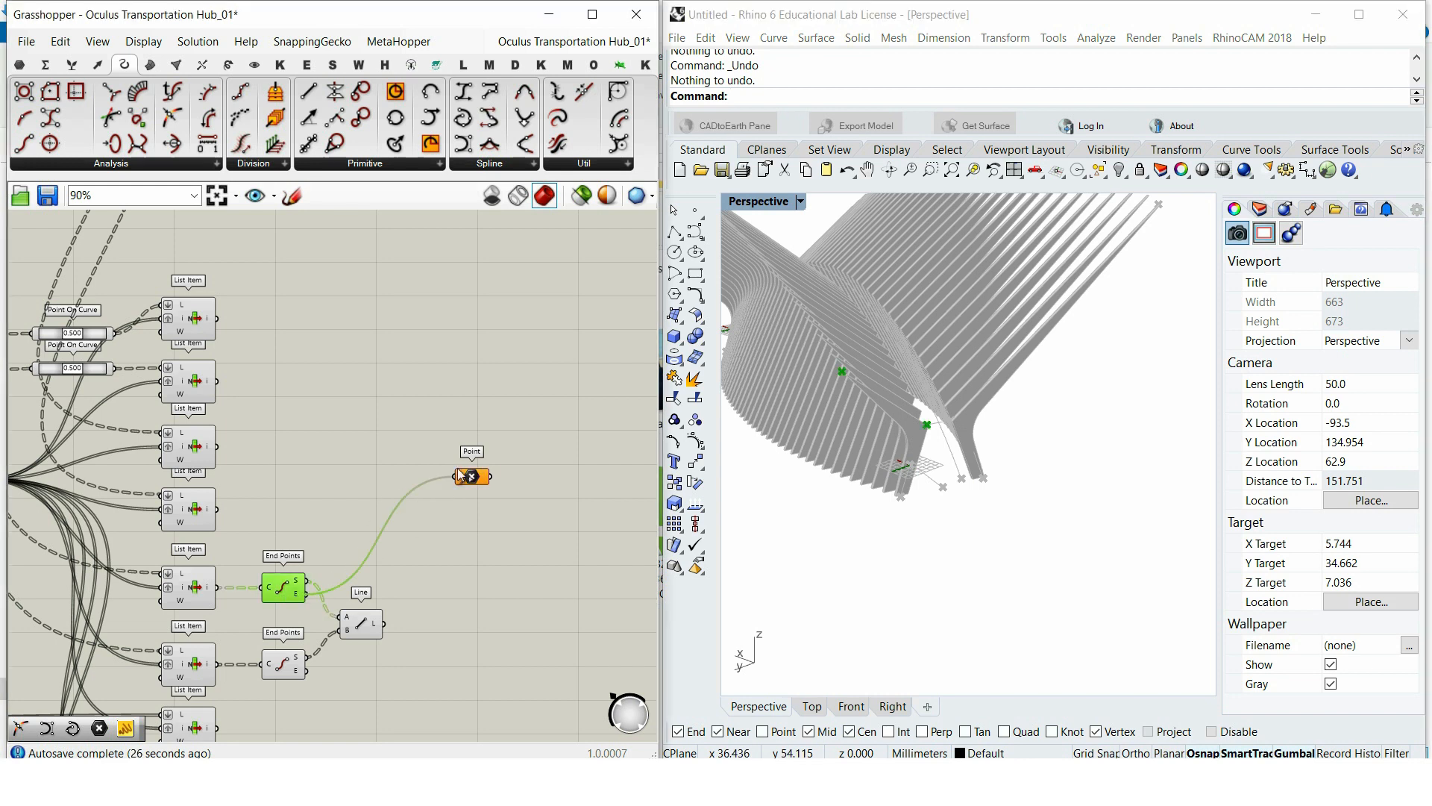
pyautogui.click(195, 321)
pyautogui.moveTo(362, 407); pyautogui.dragTo(461, 478)
# Step: Add the second List Item below the End Points rows, the second List Item from above and the lower End Points' end to Point
pyautogui.moveTo(358, 660); pyautogui.dragTo(343, 571, button='right')
pyautogui.click(193, 730)
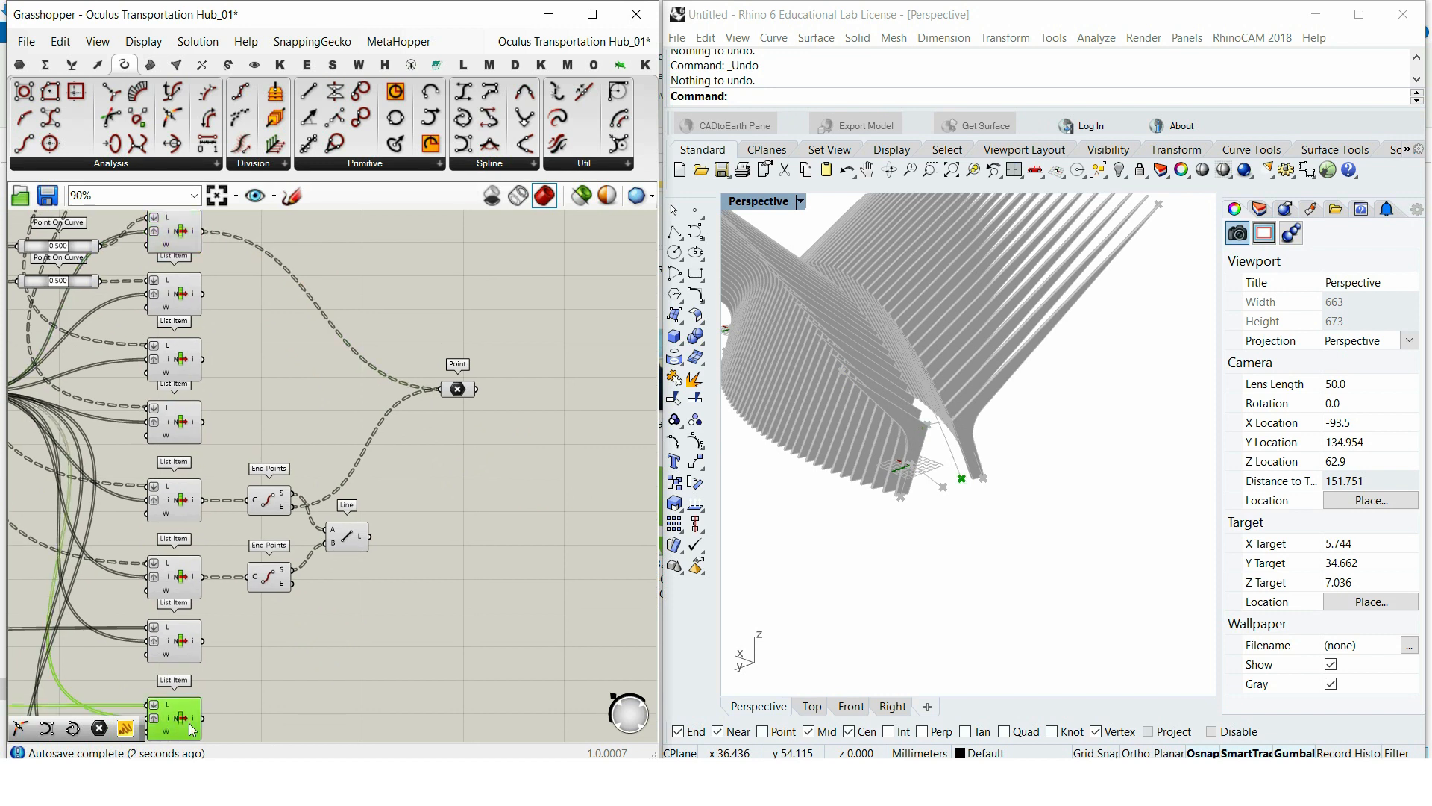
pyautogui.moveTo(269, 627); pyautogui.dragTo(439, 394)
pyautogui.click(177, 296)
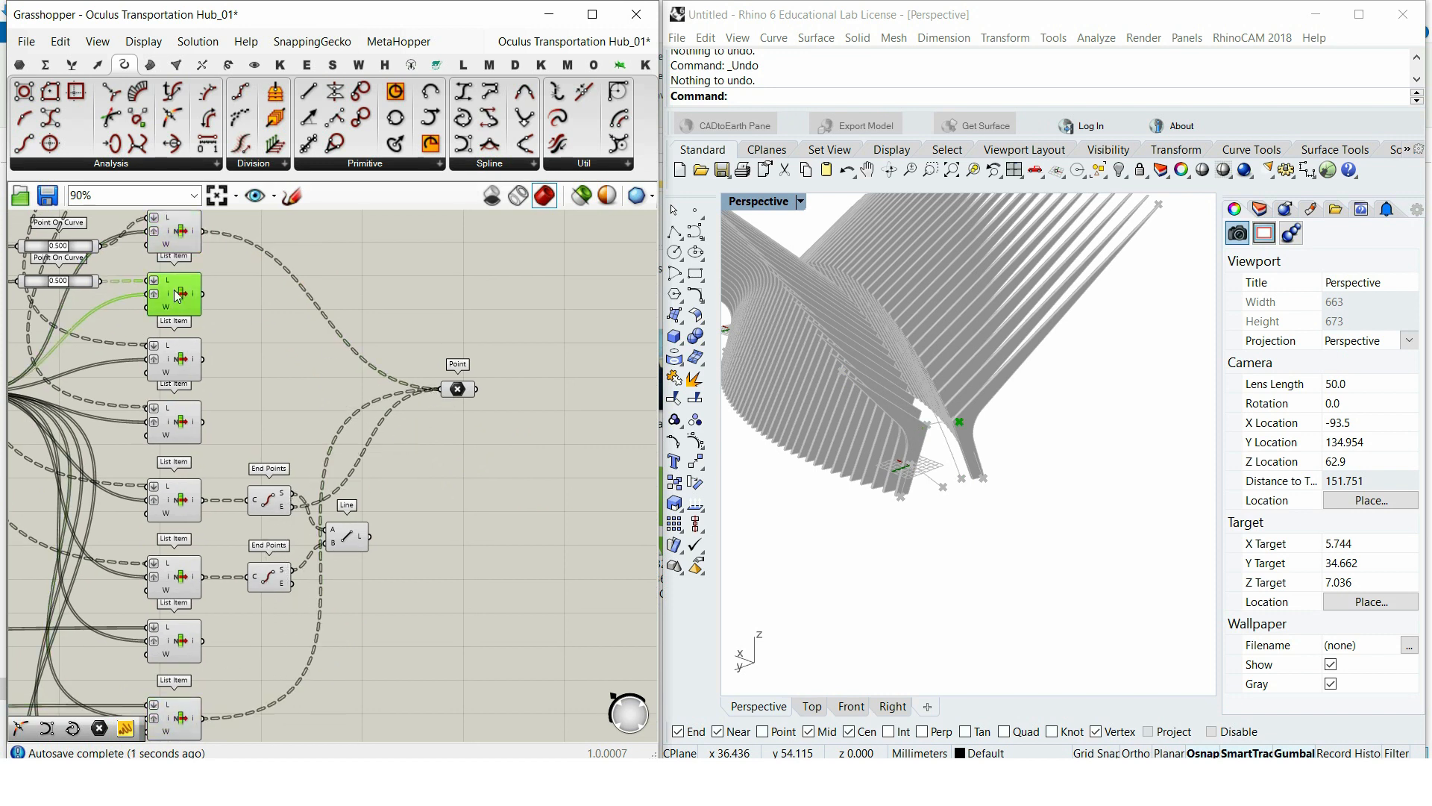
pyautogui.moveTo(333, 355); pyautogui.dragTo(457, 392)
pyautogui.moveTo(394, 550); pyautogui.dragTo(447, 389)
pyautogui.click(460, 388)
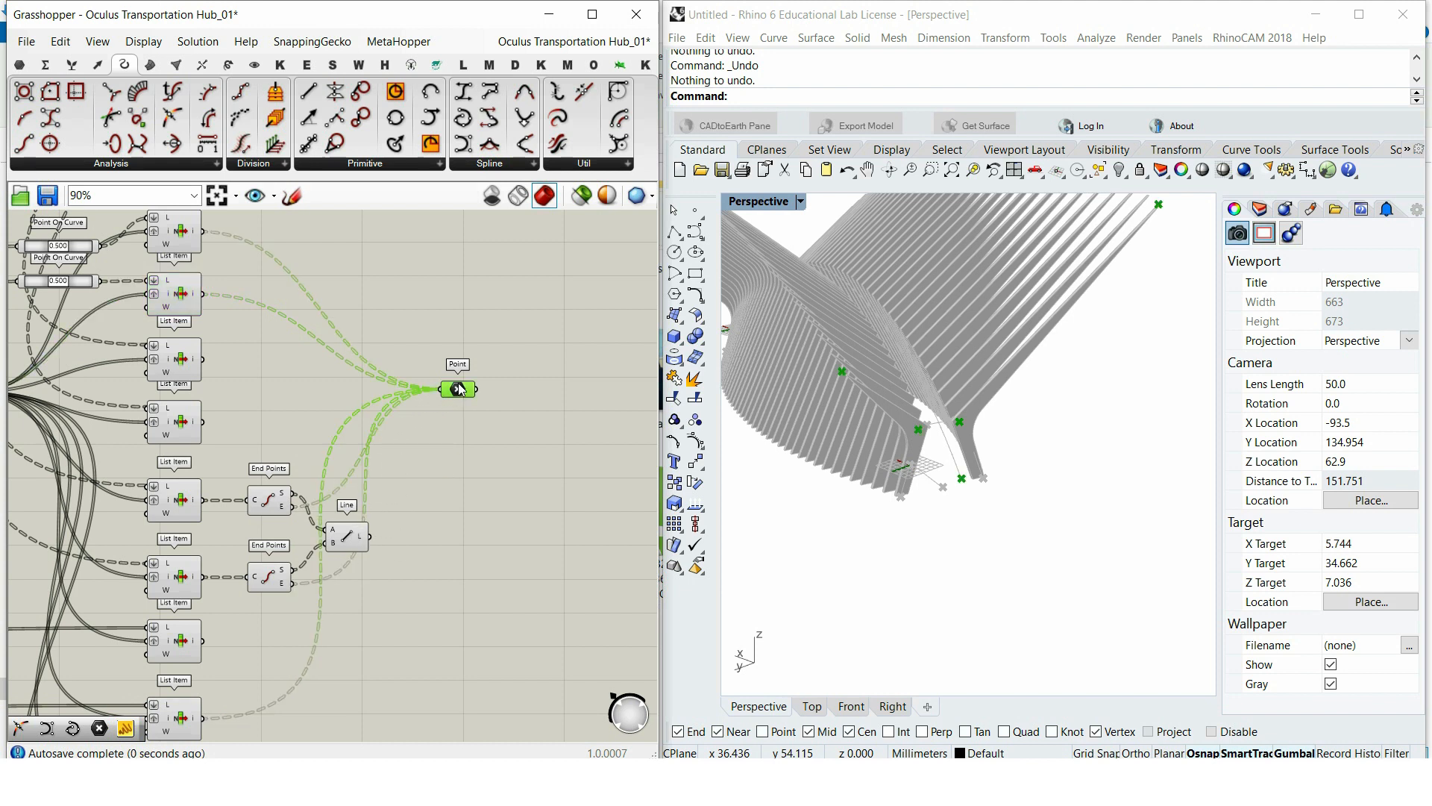
# Step: Add a Nurbs Curve component that takes its vertices from the Point parameter
pyautogui.moveTo(479, 409); pyautogui.dragTo(356, 475, button='right')
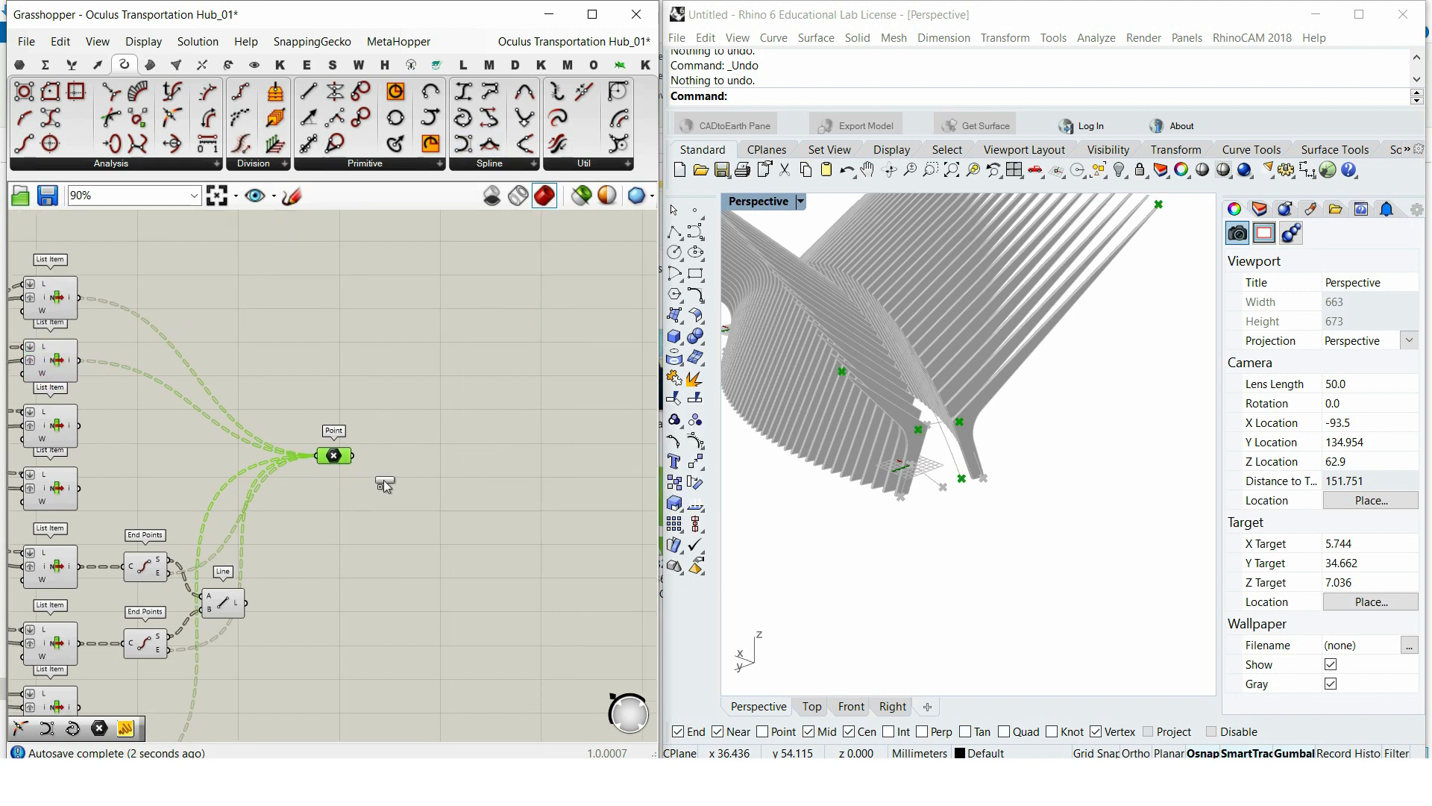
pyautogui.moveTo(385, 486); pyautogui.dragTo(413, 470)
pyautogui.click(405, 469)
pyautogui.scroll(3, 403, 471)
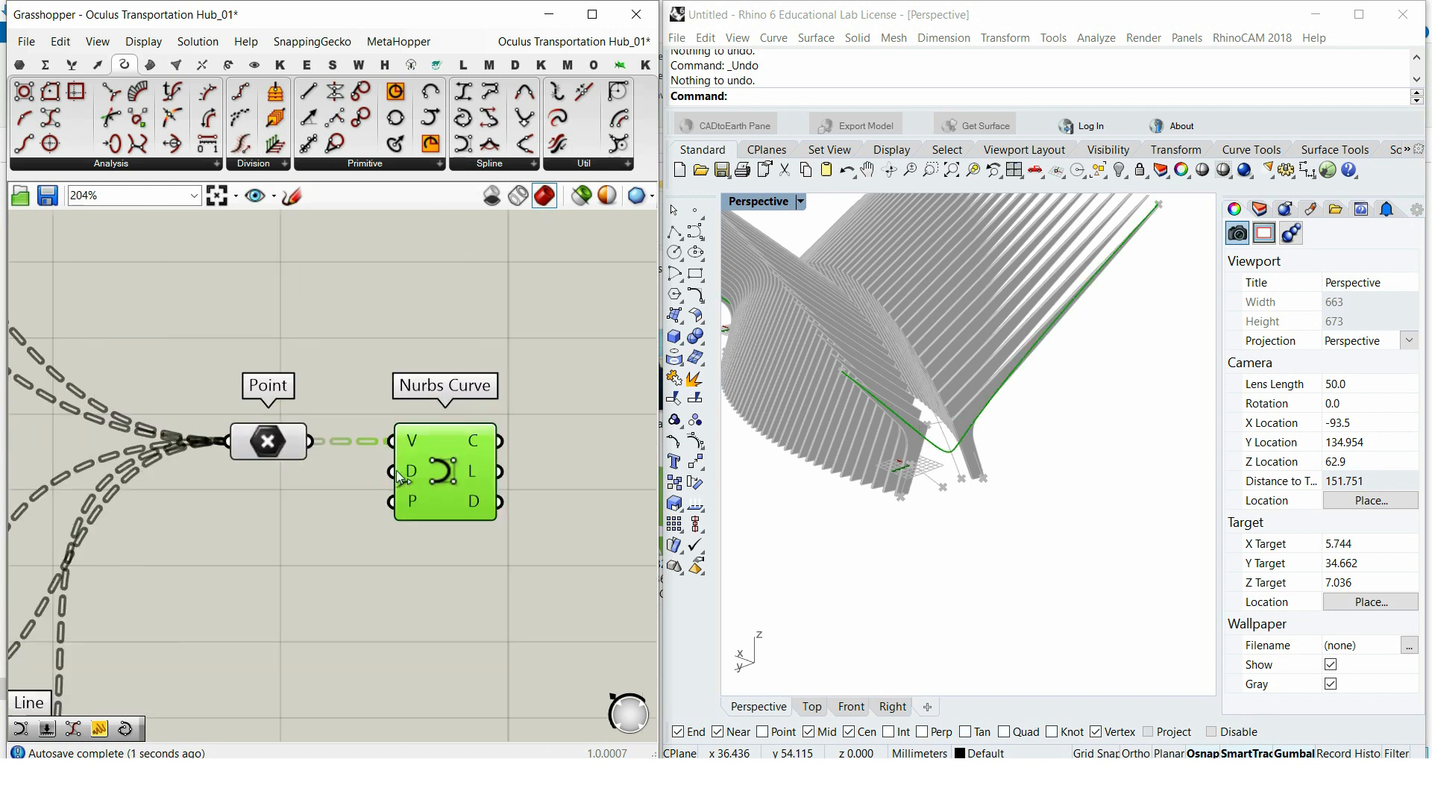
# Step: Set the degree of the Nurbs Curve to 3
pyautogui.rightClick(412, 475)
pyautogui.moveTo(522, 630)
pyautogui.write('3')
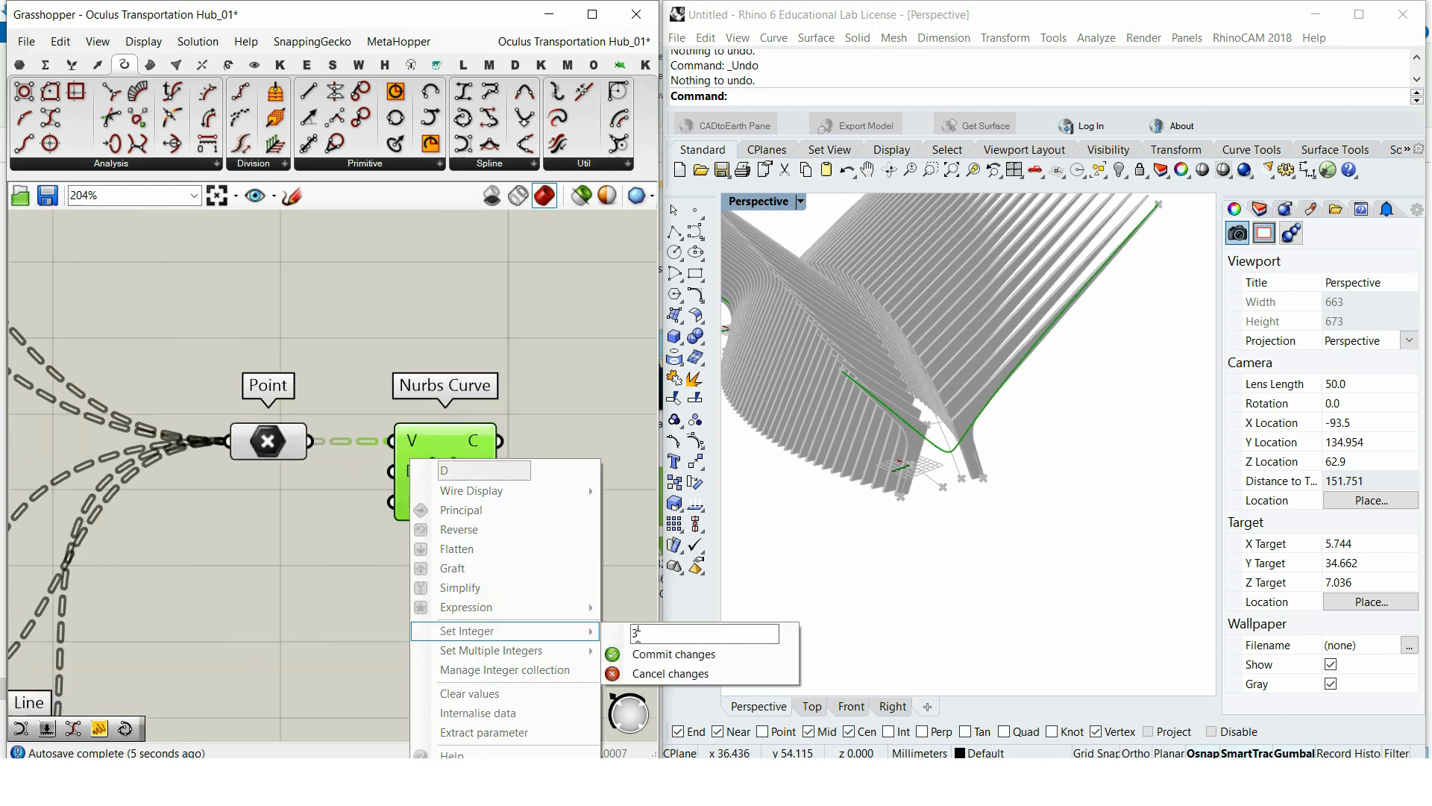
pyautogui.click(646, 652)
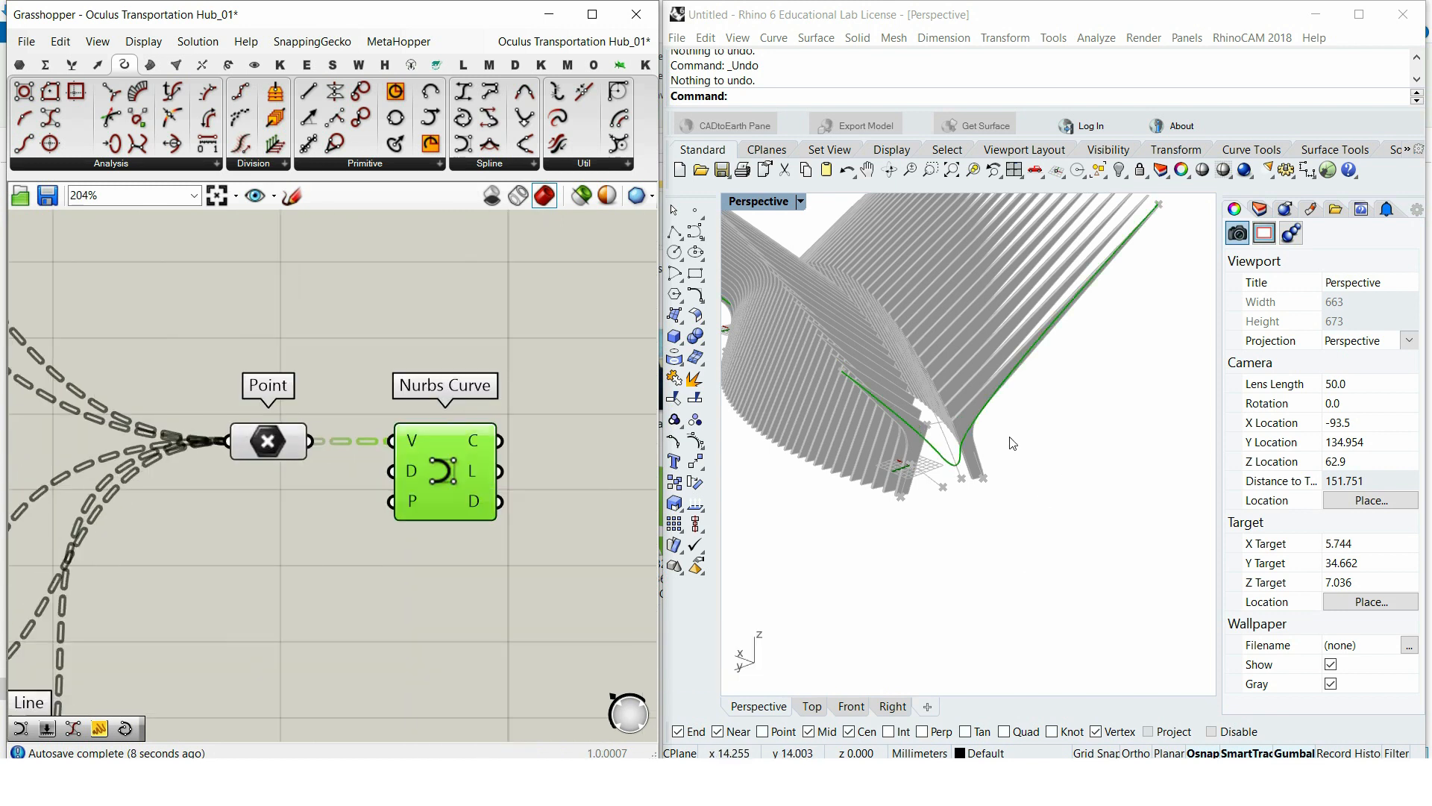
pyautogui.scroll(4, 1012, 443)
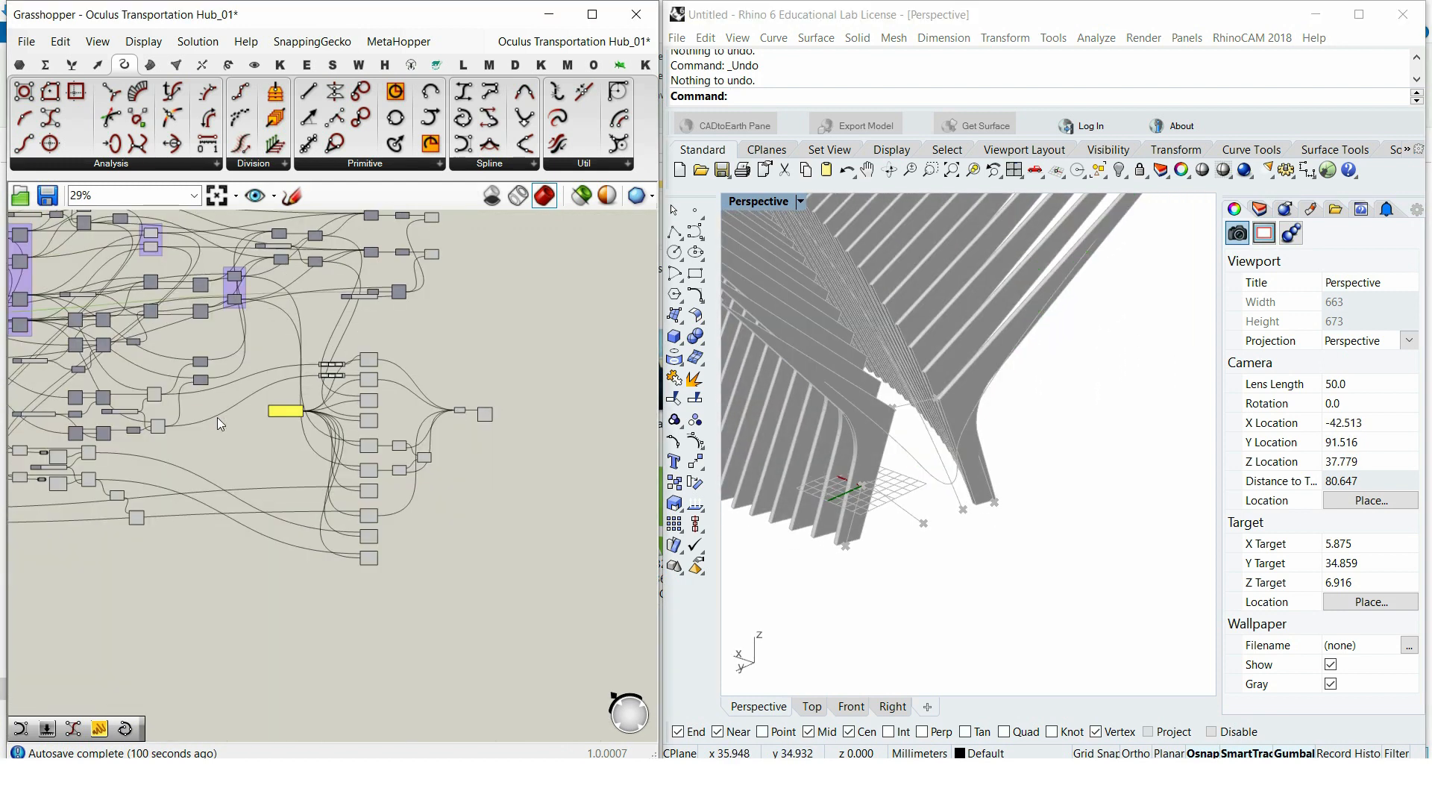
# Step: Add a Construct Plane component using the origin and X axis of the existing Deconstruct Plane
pyautogui.scroll(5, 218, 418)
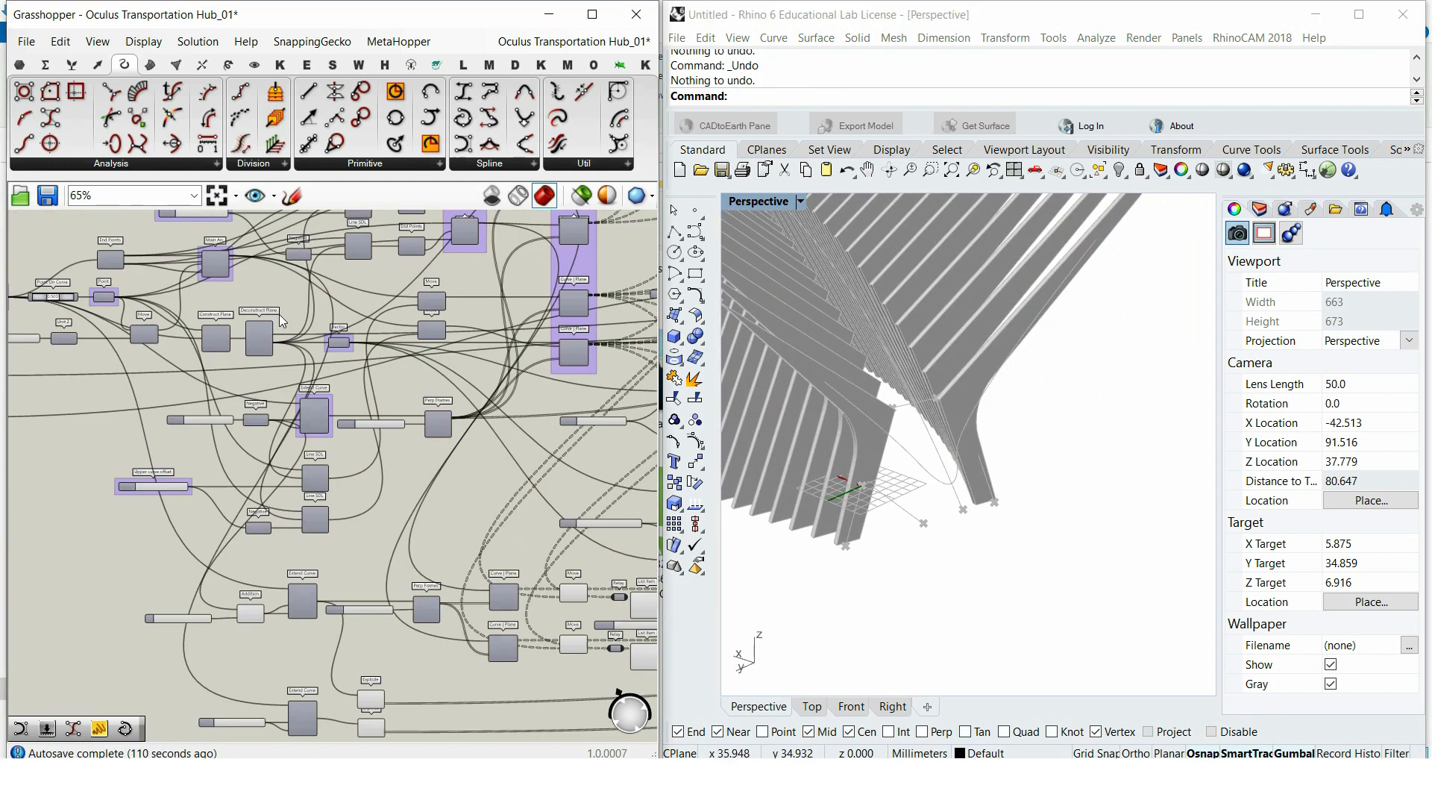
pyautogui.scroll(5, 282, 321)
pyautogui.doubleClick(489, 496)
pyautogui.write('cons')
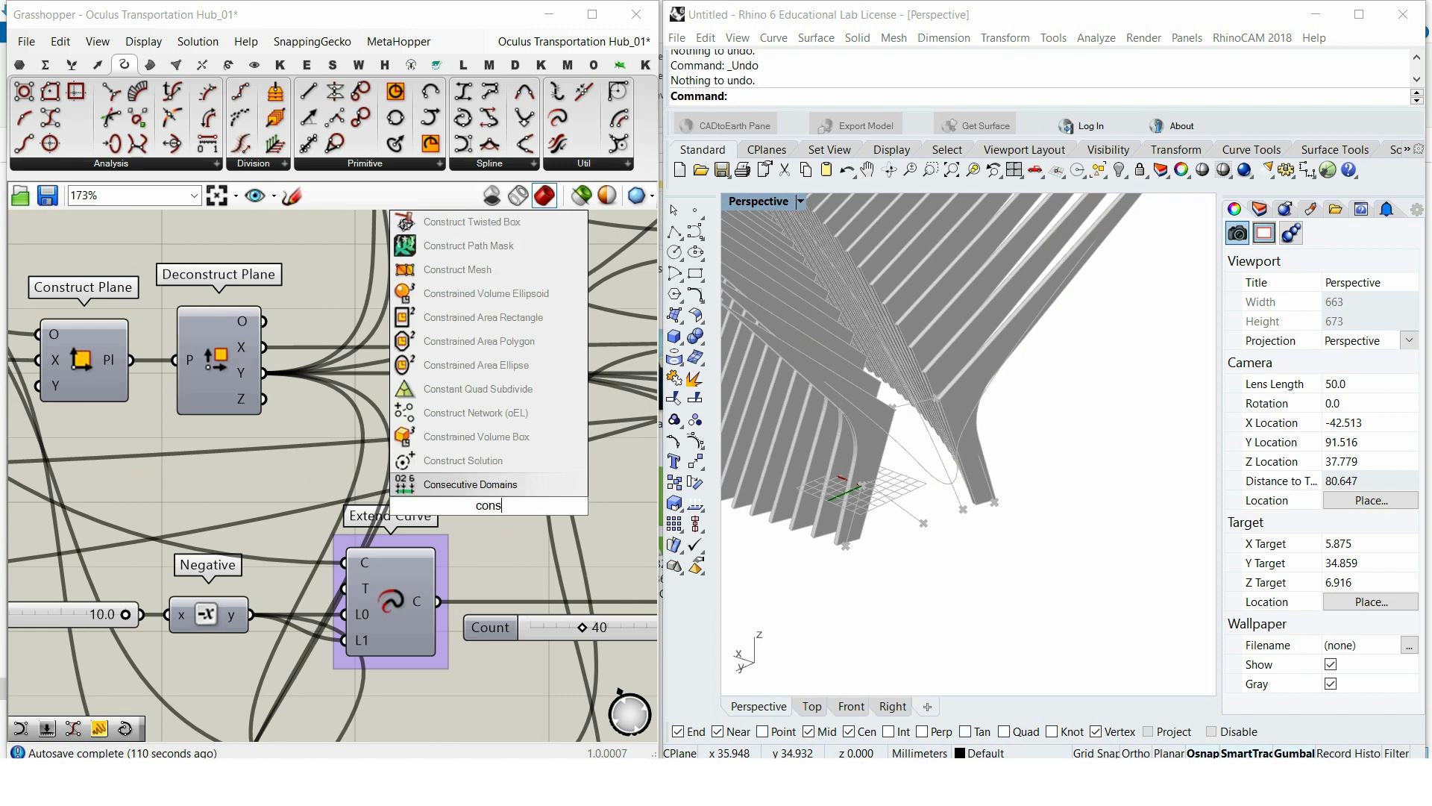
pyautogui.click(493, 352)
pyautogui.moveTo(264, 347); pyautogui.dragTo(456, 508)
pyautogui.click(484, 522)
pyautogui.scroll(-2, 484, 522)
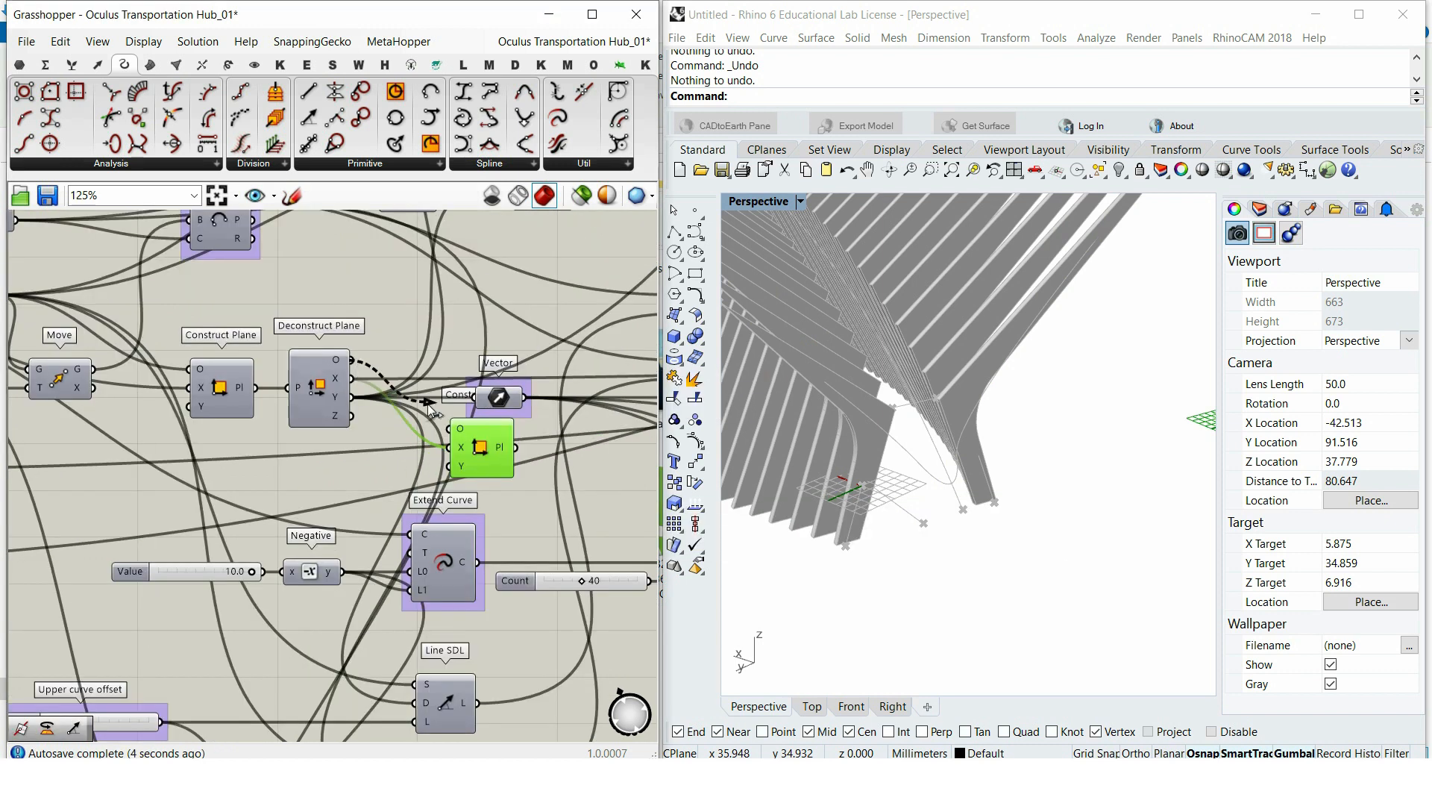
pyautogui.moveTo(819, 531); pyautogui.dragTo(742, 511, button='right')
# Step: Move the new Construct Plane to just below the Extend Curve driven by the Start slider
pyautogui.scroll(-5, 423, 301)
pyautogui.moveTo(497, 434); pyautogui.dragTo(424, 484)
pyautogui.scroll(-4, 420, 296)
pyautogui.scroll(8, 415, 458)
pyautogui.scroll(4, 346, 545)
# Step: Add a Unit Z vector as the Y axis of the new Construct Plane and align it beside that input
pyautogui.doubleClick(343, 541)
pyautogui.write('unit z')
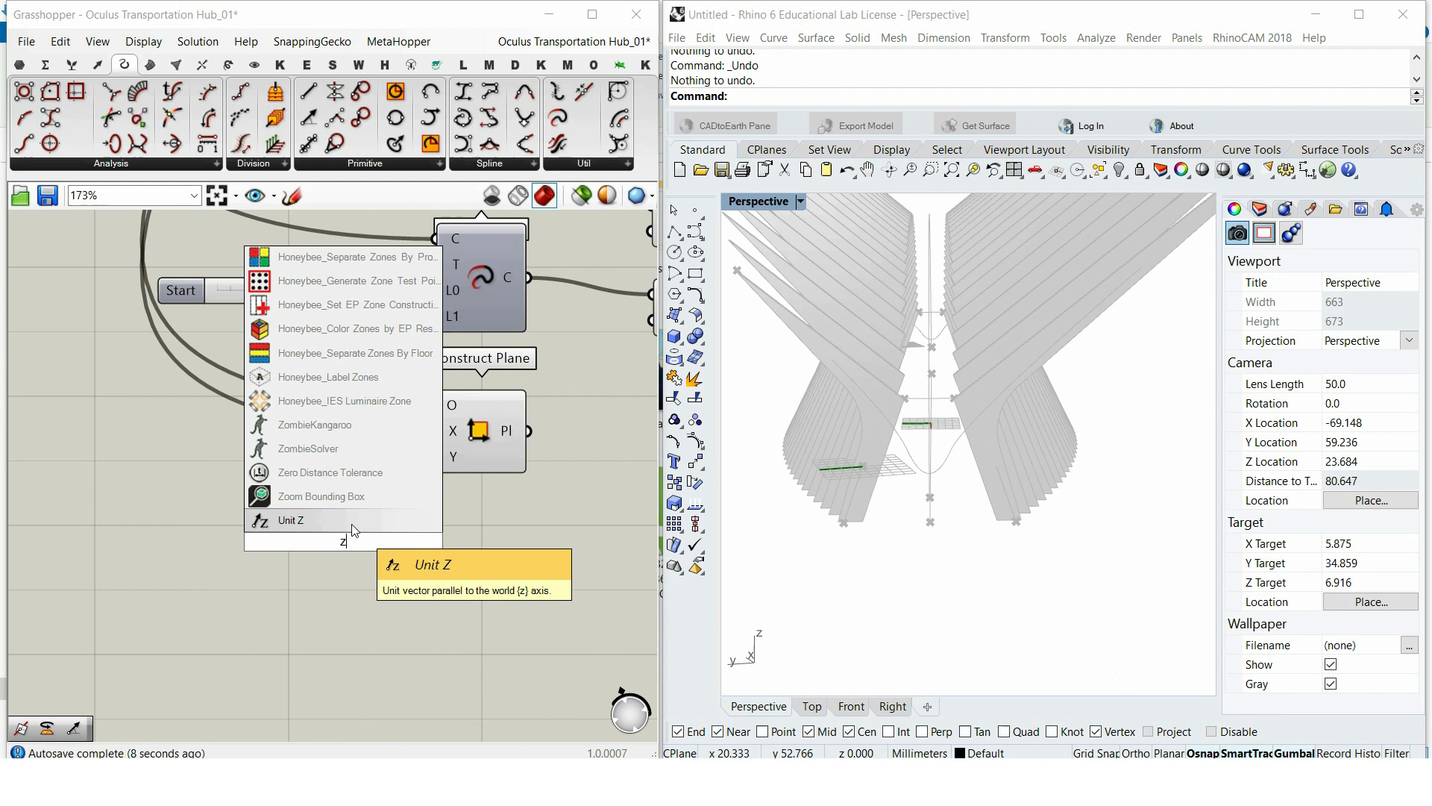
pyautogui.press('Return')
pyautogui.moveTo(388, 541); pyautogui.dragTo(436, 456)
pyautogui.moveTo(359, 540); pyautogui.dragTo(374, 464)
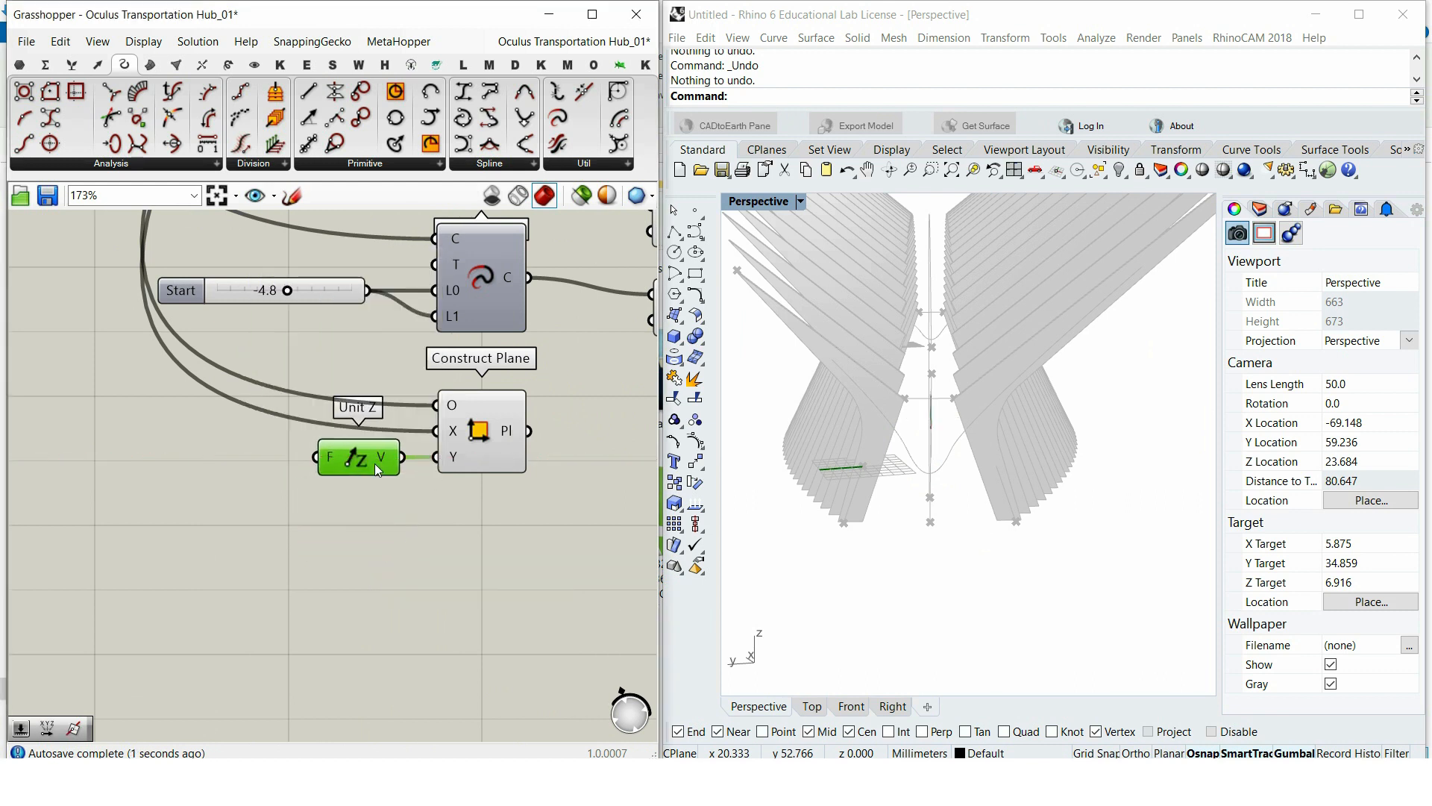
# Step: Add a Curve | Plane intersection component fed by the new Construct Plane
pyautogui.moveTo(634, 482); pyautogui.dragTo(400, 574, button='right')
pyautogui.scroll(1, 399, 574)
pyautogui.doubleClick(399, 575)
pyautogui.write('plane cu')
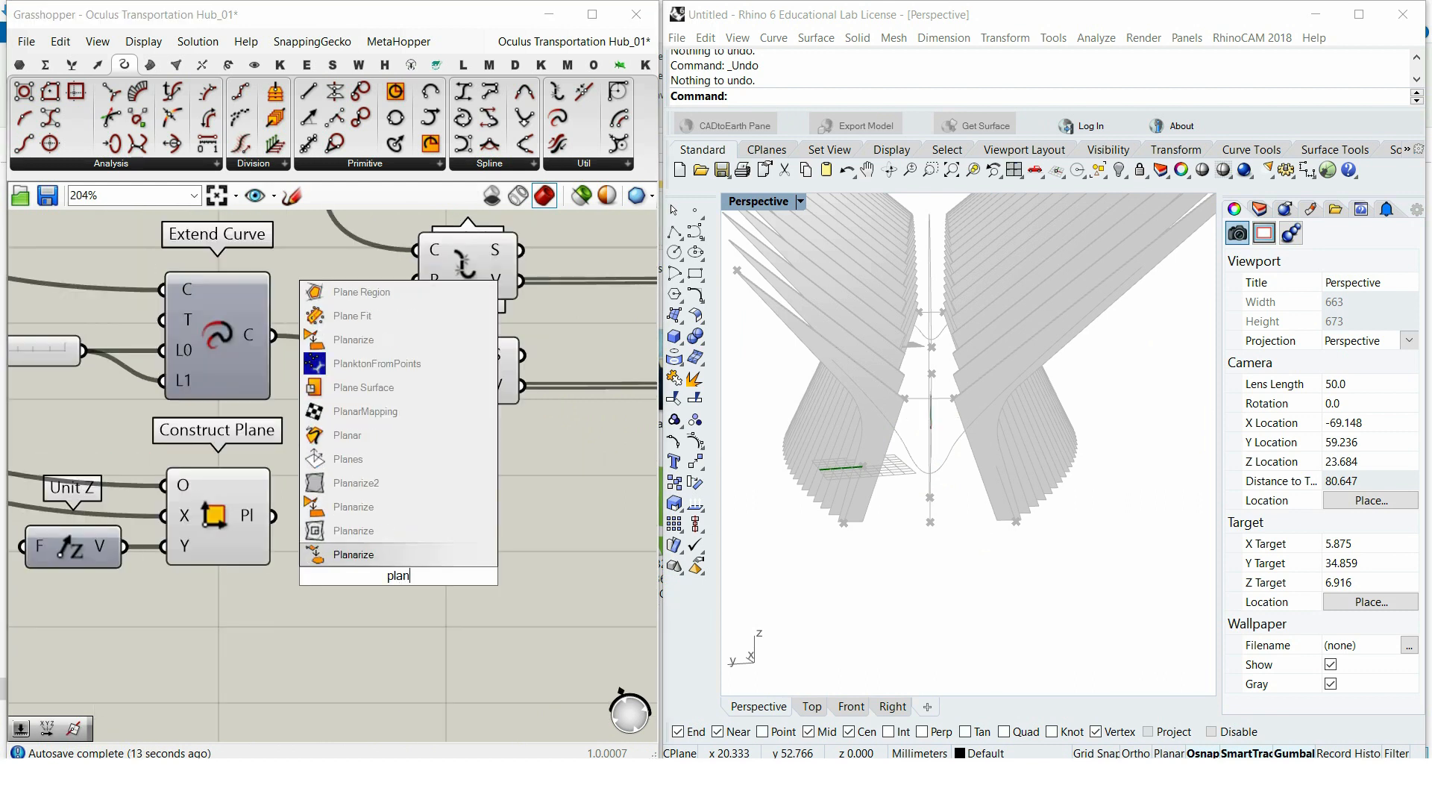
pyautogui.click(400, 553)
pyautogui.moveTo(277, 515); pyautogui.dragTo(455, 520)
# Step: Move the Curve | Plane component beside the Nurbs Curve and connect the Nurbs Curve to its curve input
pyautogui.scroll(-10, 365, 537)
pyautogui.scroll(-3, 279, 564)
pyautogui.scroll(12, 546, 525)
pyautogui.moveTo(346, 343); pyautogui.dragTo(402, 428)
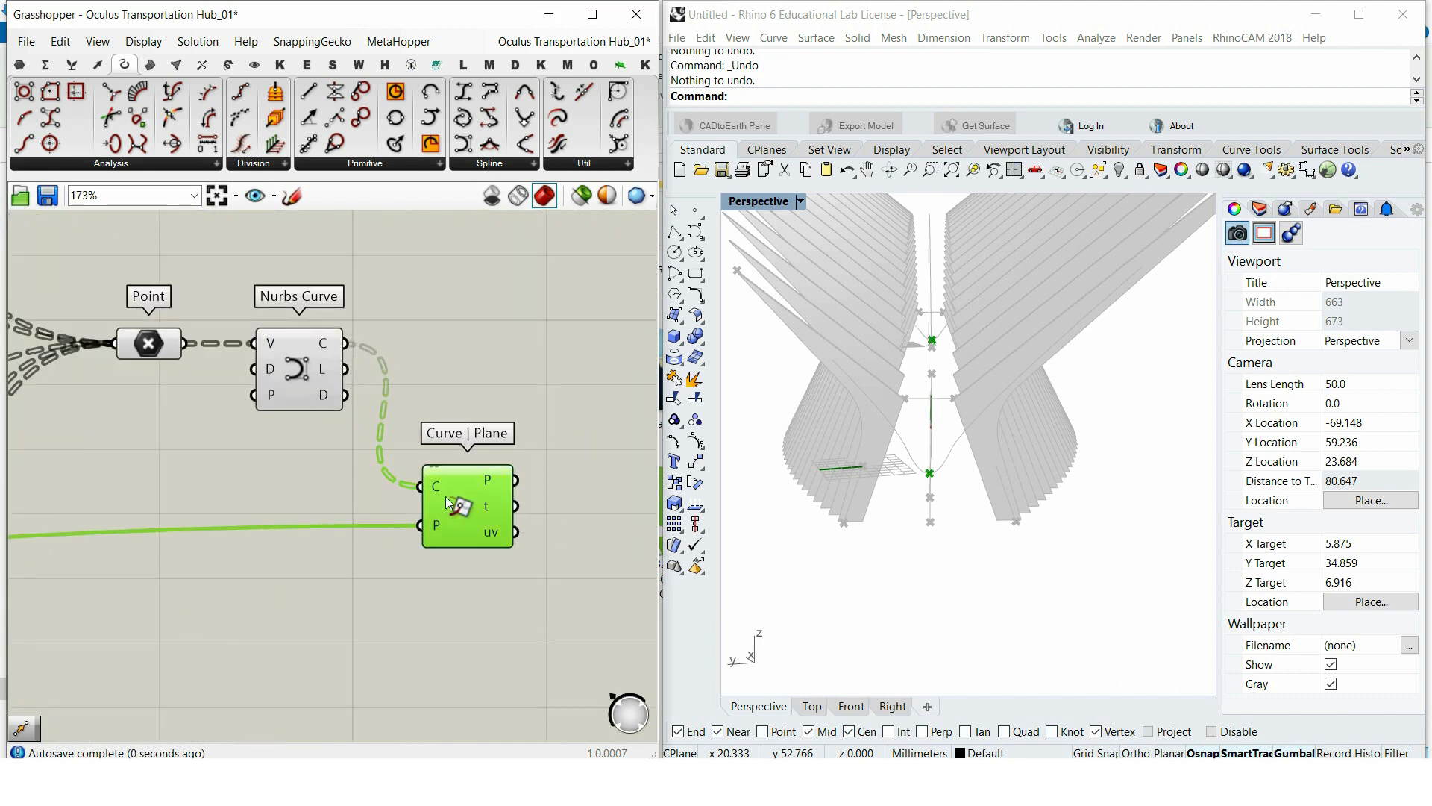
# Step: Add a Shatter component splitting the Nurbs Curve at the parameters from Curve | Plane
pyautogui.click(464, 403)
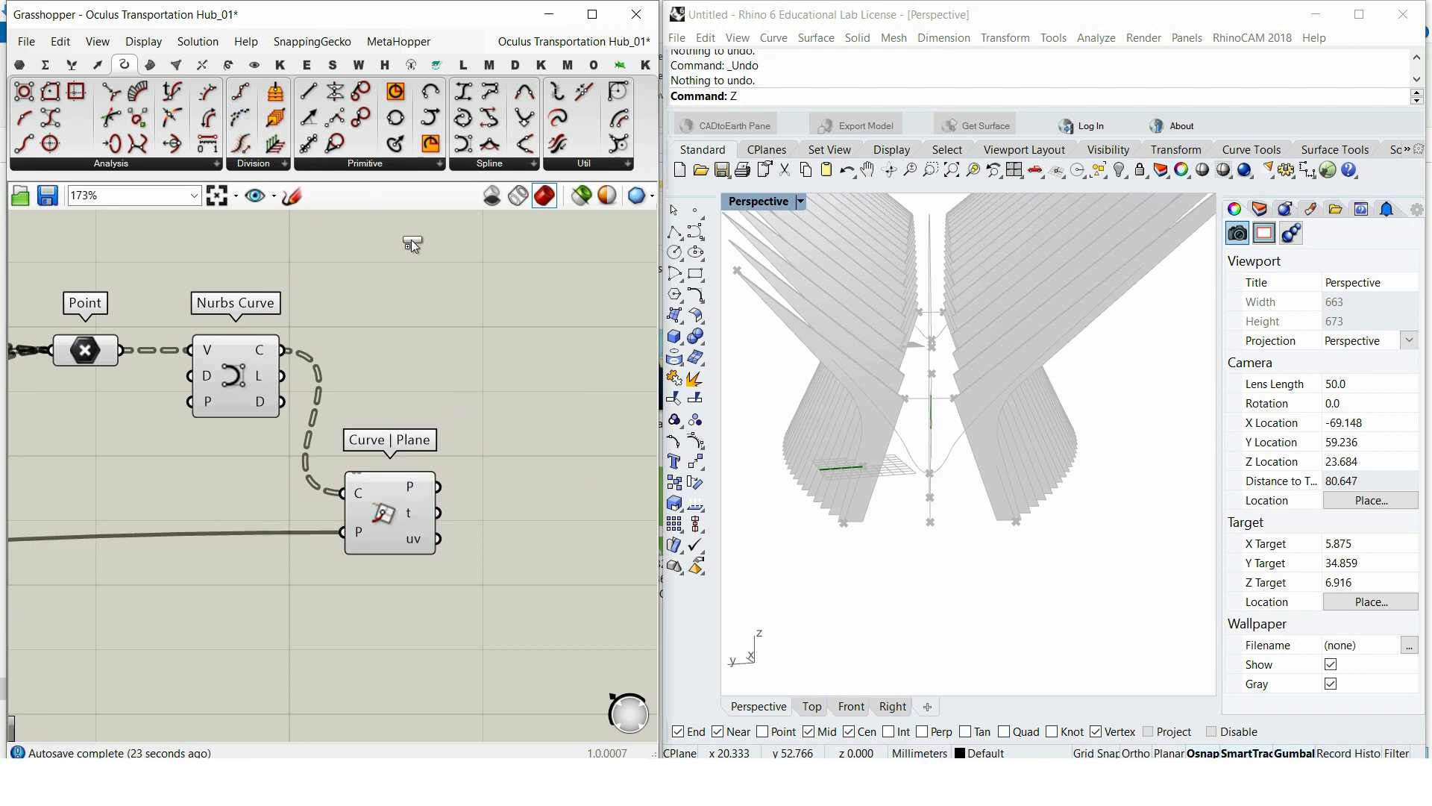
pyautogui.moveTo(412, 241); pyautogui.dragTo(558, 404)
pyautogui.moveTo(440, 513); pyautogui.dragTo(512, 416)
pyautogui.moveTo(281, 350); pyautogui.dragTo(558, 360)
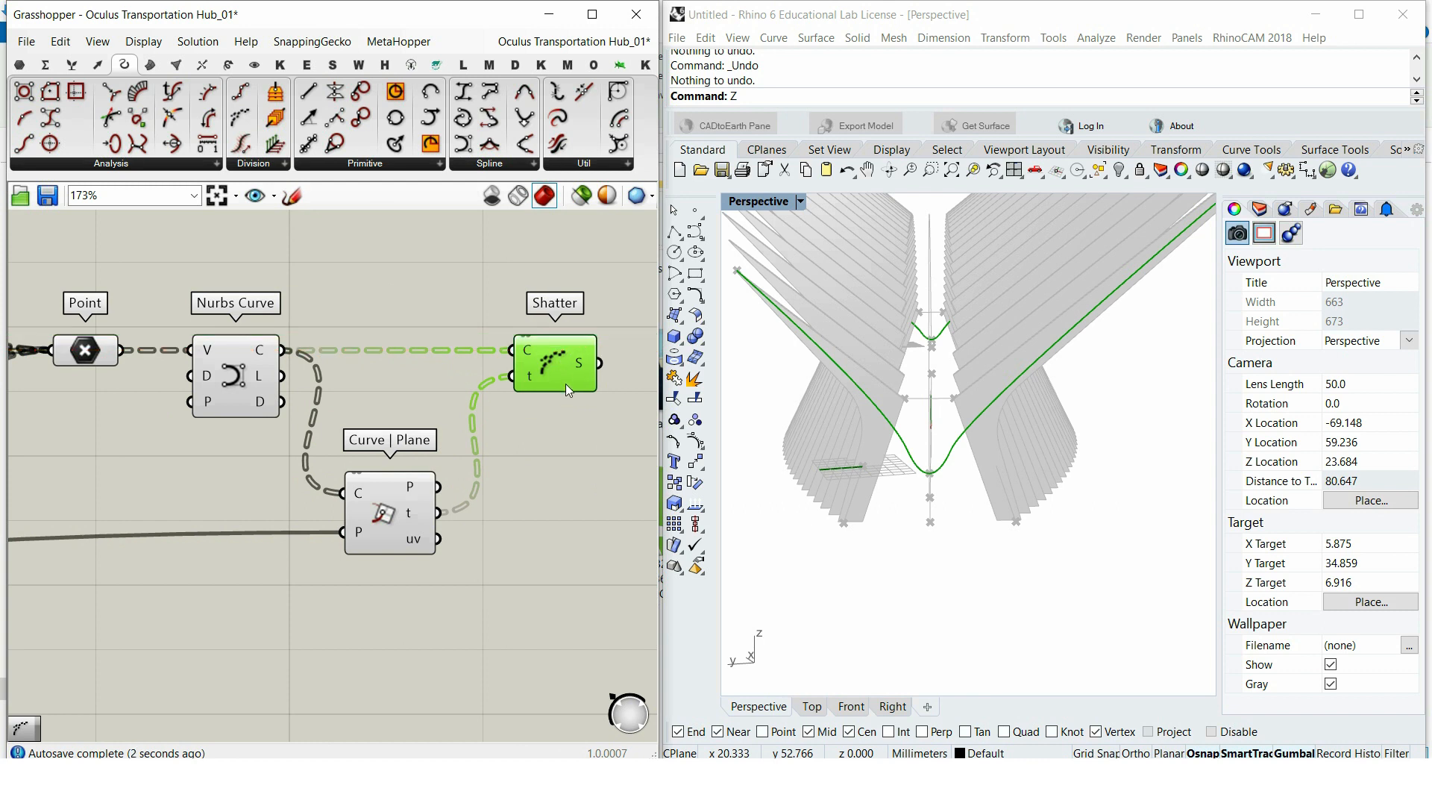
# Step: Add a Line component starting from the intersection points of Curve | Plane
pyautogui.moveTo(883, 474); pyautogui.dragTo(942, 493, button='right')
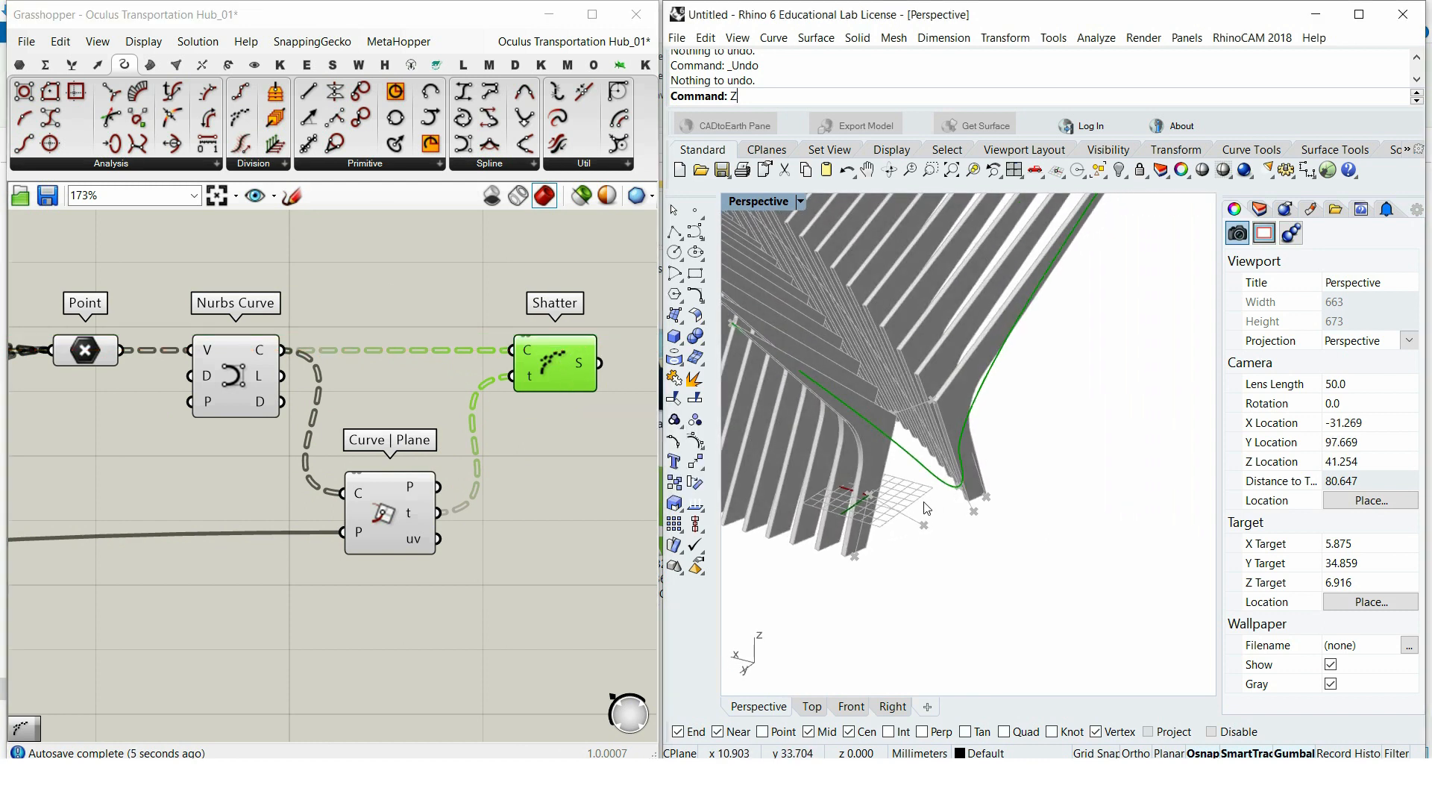
pyautogui.scroll(2, 923, 502)
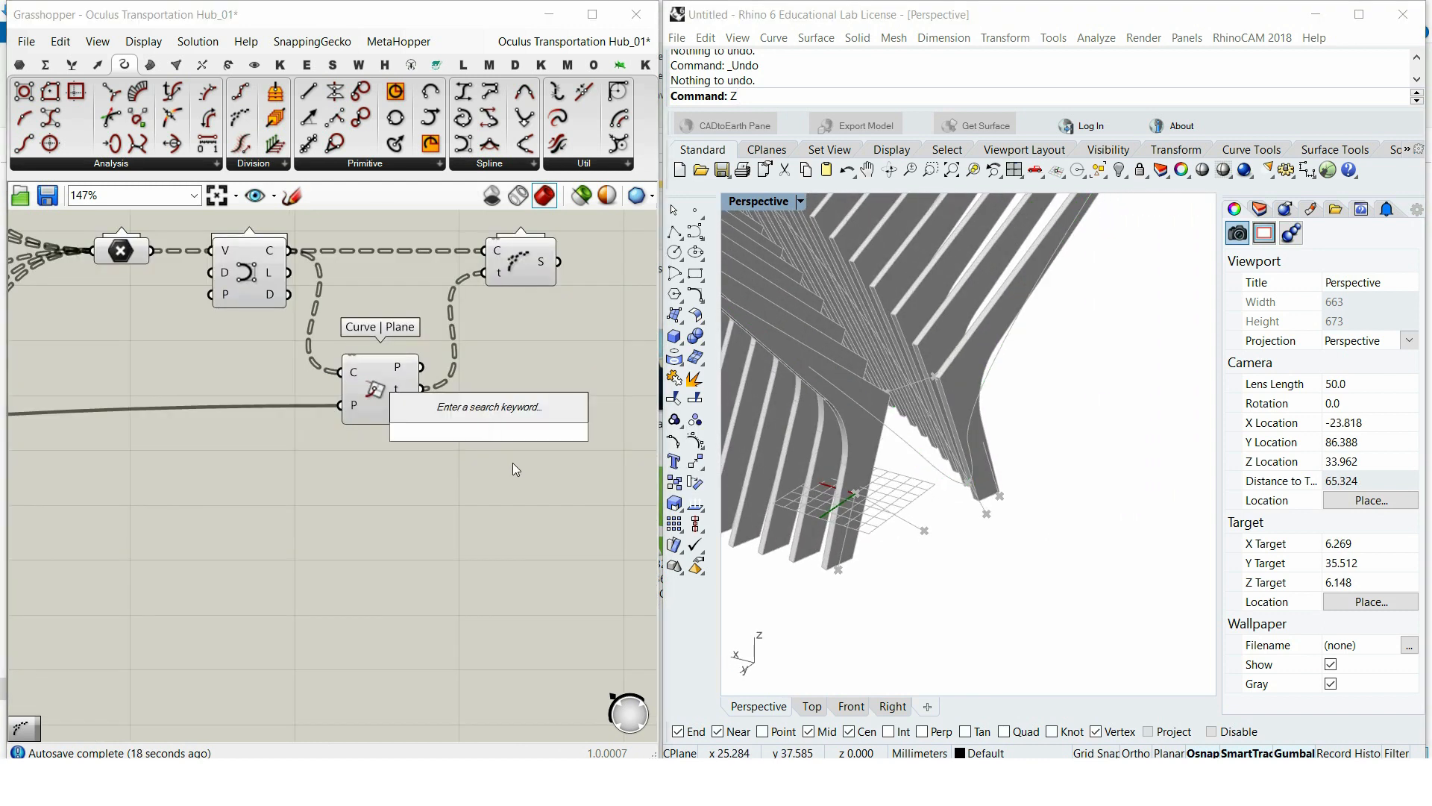
pyautogui.write('line')
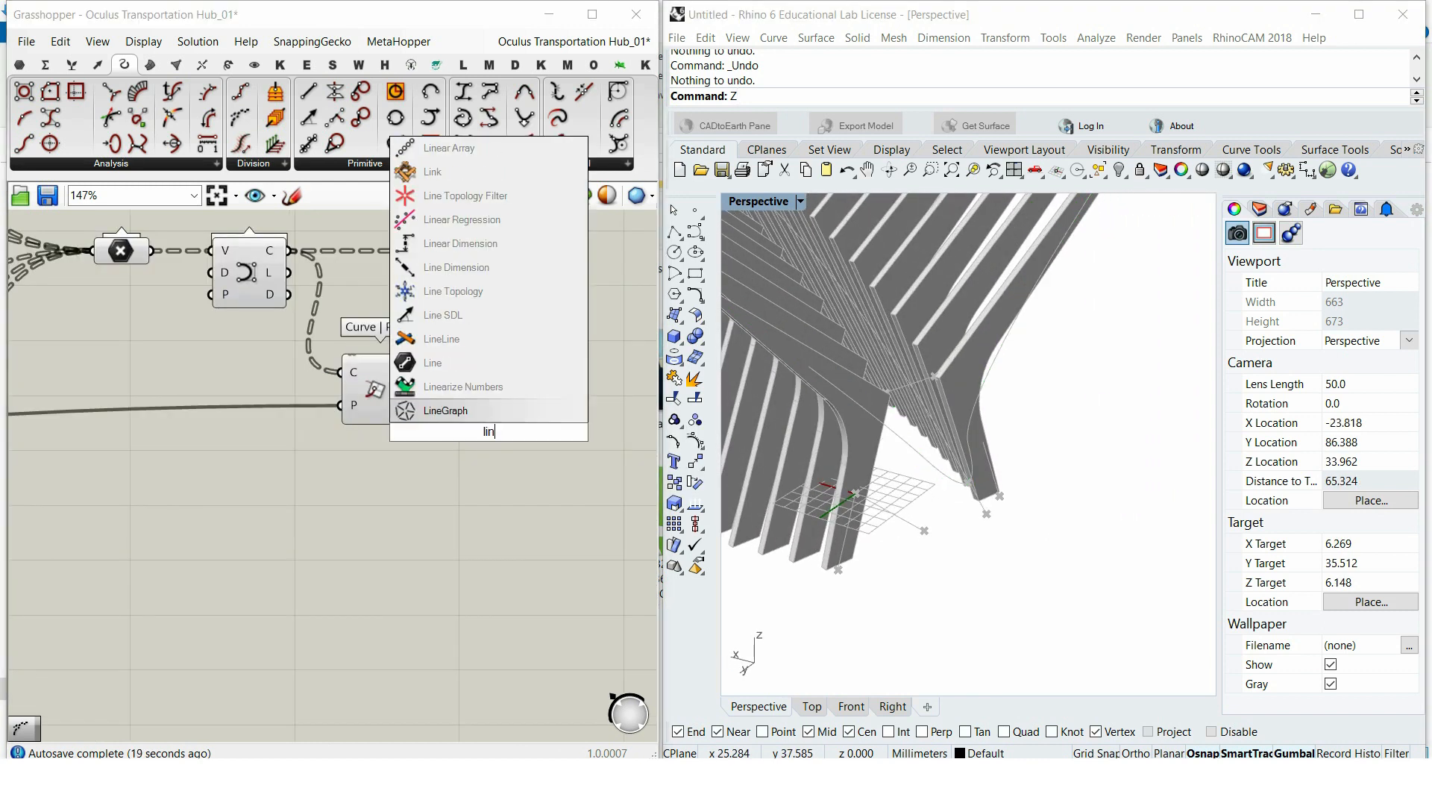
pyautogui.press('Return')
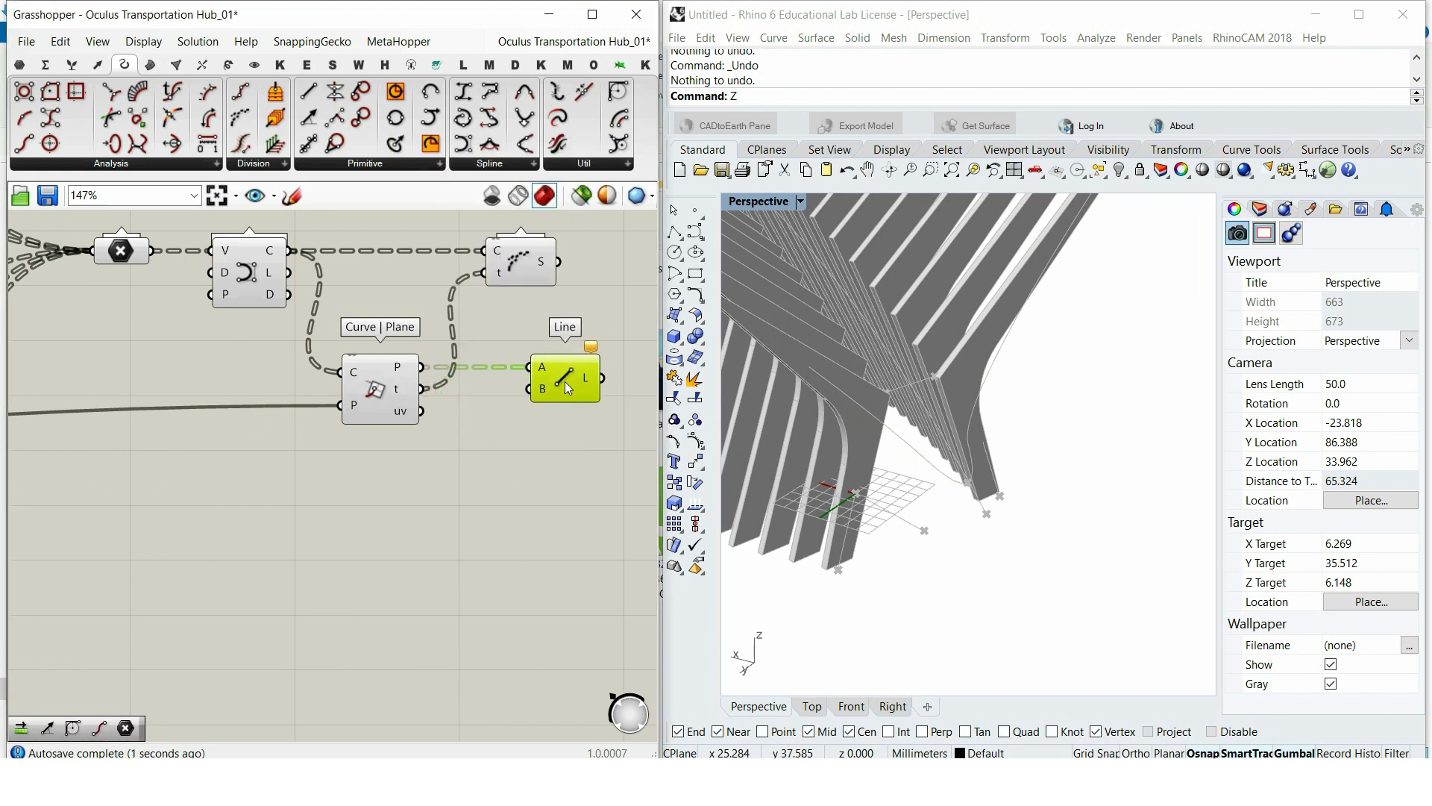
# Step: Connect the List Item directly below the two feeding End Points to the end point input of the new Line
pyautogui.scroll(-3, 526, 423)
pyautogui.scroll(3, 343, 500)
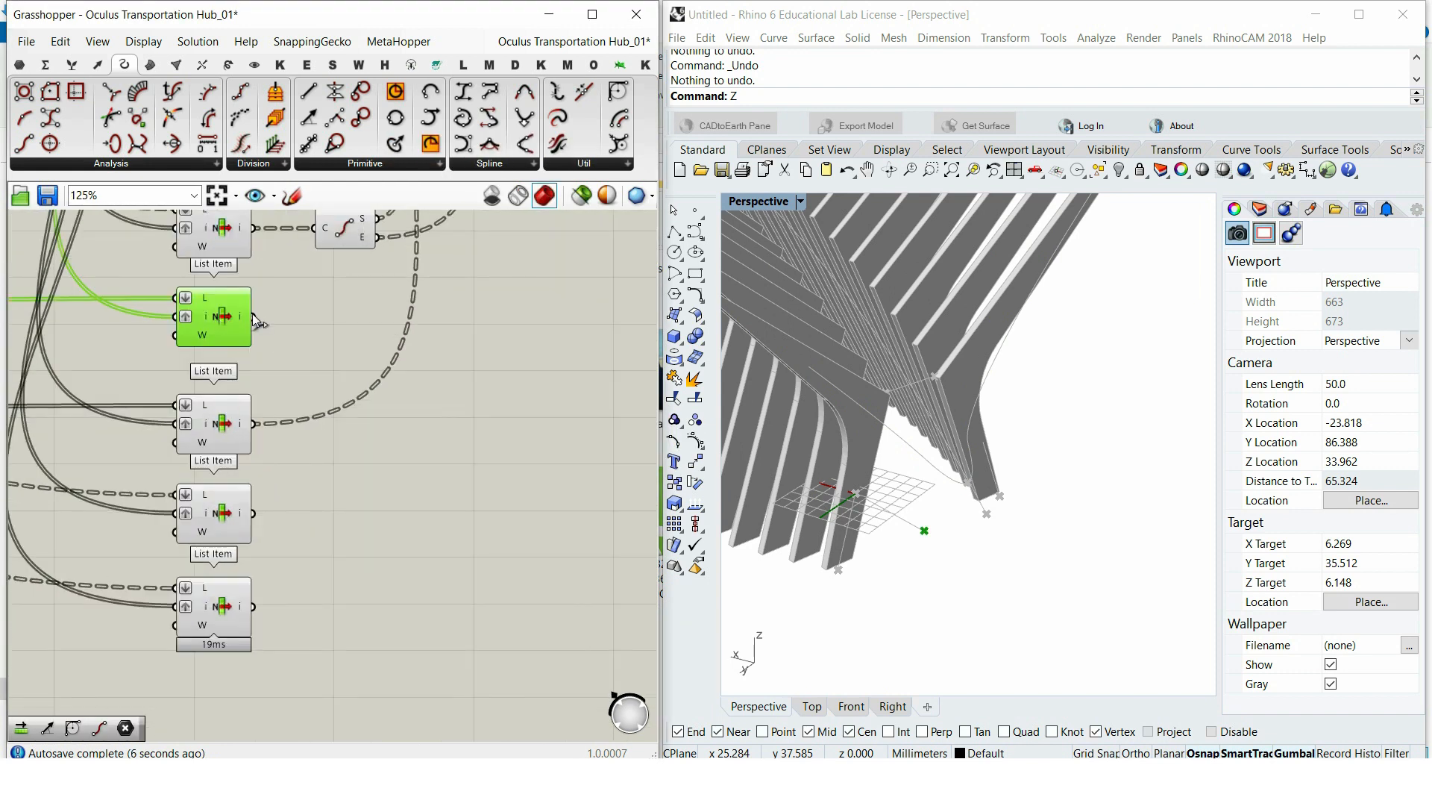
pyautogui.scroll(-4, 269, 403)
pyautogui.moveTo(253, 316); pyautogui.dragTo(391, 468)
pyautogui.scroll(4, 522, 268)
# Step: Add a Line | Plane intersection component taking the new Line as its line input
pyautogui.write('plane li')
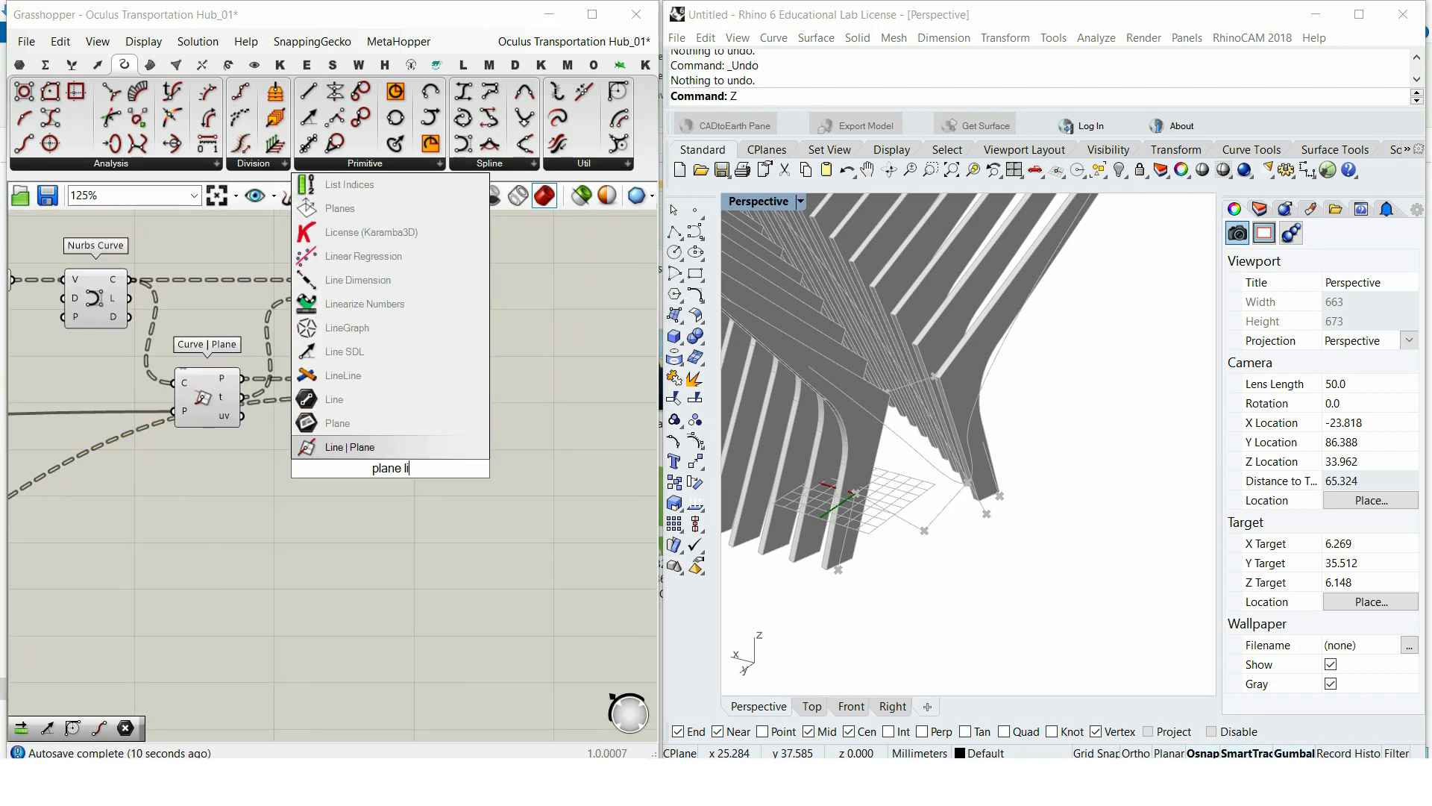
pyautogui.click(382, 446)
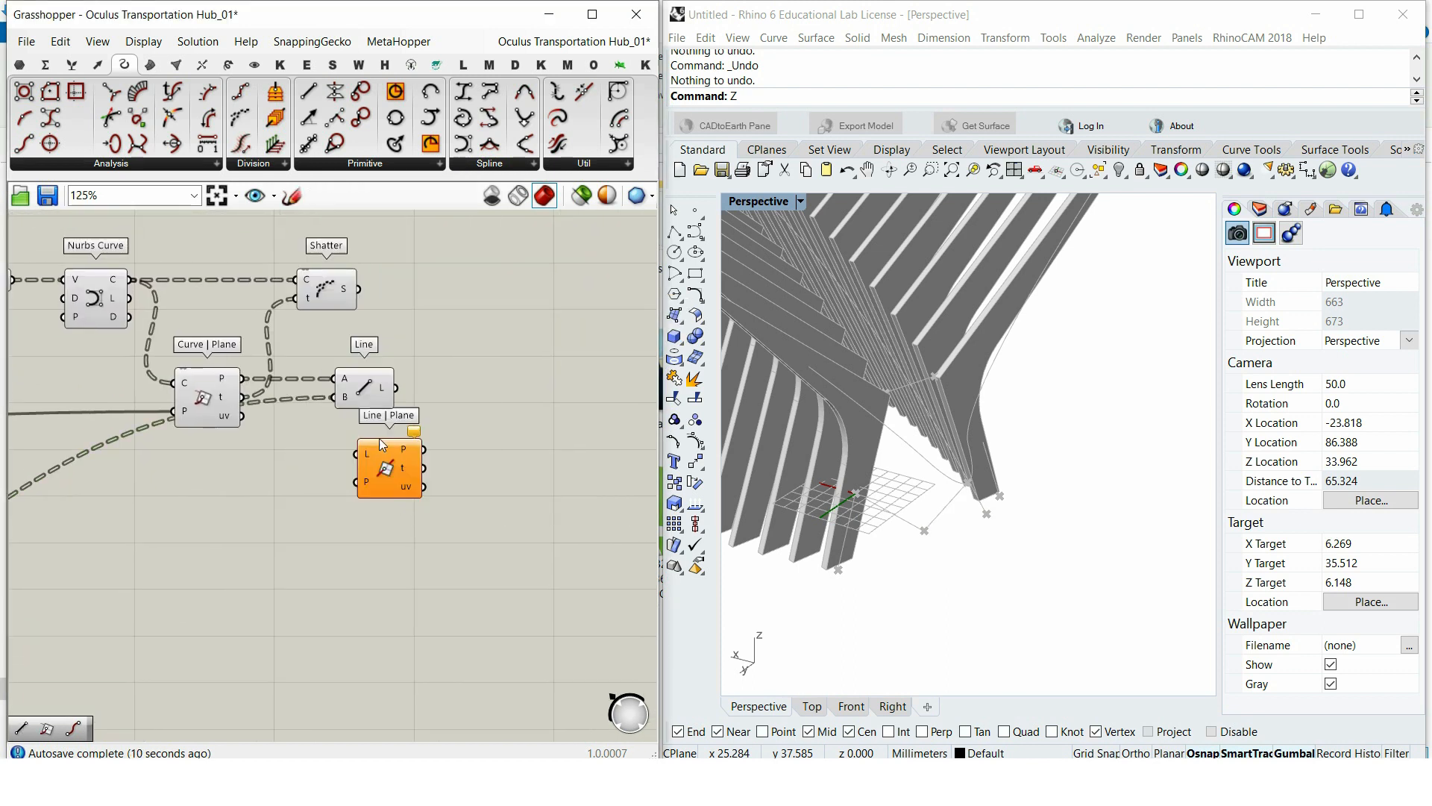
pyautogui.moveTo(407, 477); pyautogui.dragTo(477, 461)
# Step: Connect the Construct Plane beneath the lower Line SDL's End Points to the plane input of Line | Plane
pyautogui.scroll(-3, 485, 414)
pyautogui.scroll(3, 329, 517)
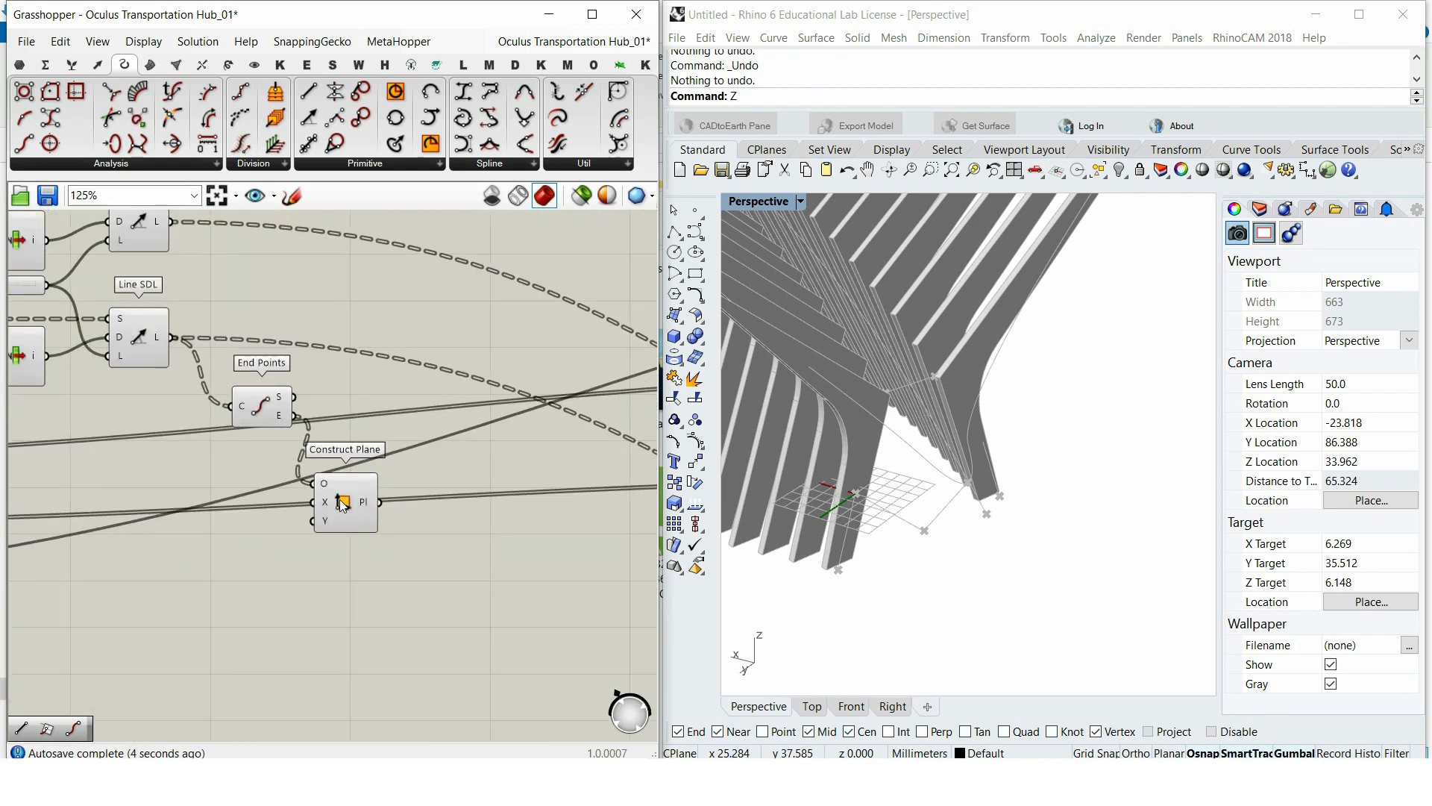
pyautogui.click(330, 516)
pyautogui.scroll(-4, 330, 517)
pyautogui.scroll(3, 616, 448)
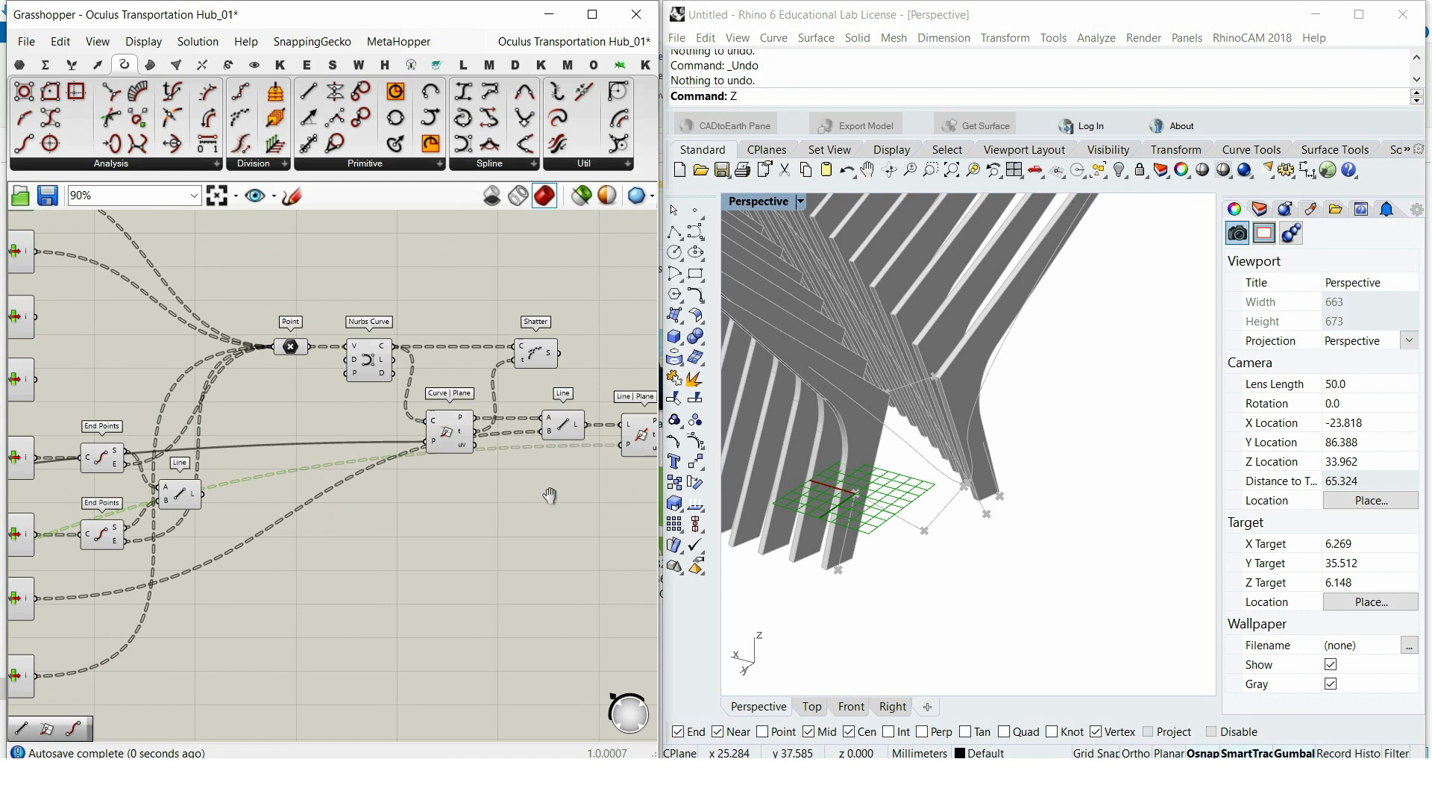
# Step: Set the Length slider shared by the two Line SDL components to 4.5, judging the Line | Plane point in the Front view
pyautogui.moveTo(638, 506); pyautogui.dragTo(451, 499, button='right')
pyautogui.moveTo(940, 612); pyautogui.dragTo(887, 582, button='right')
pyautogui.click(812, 706)
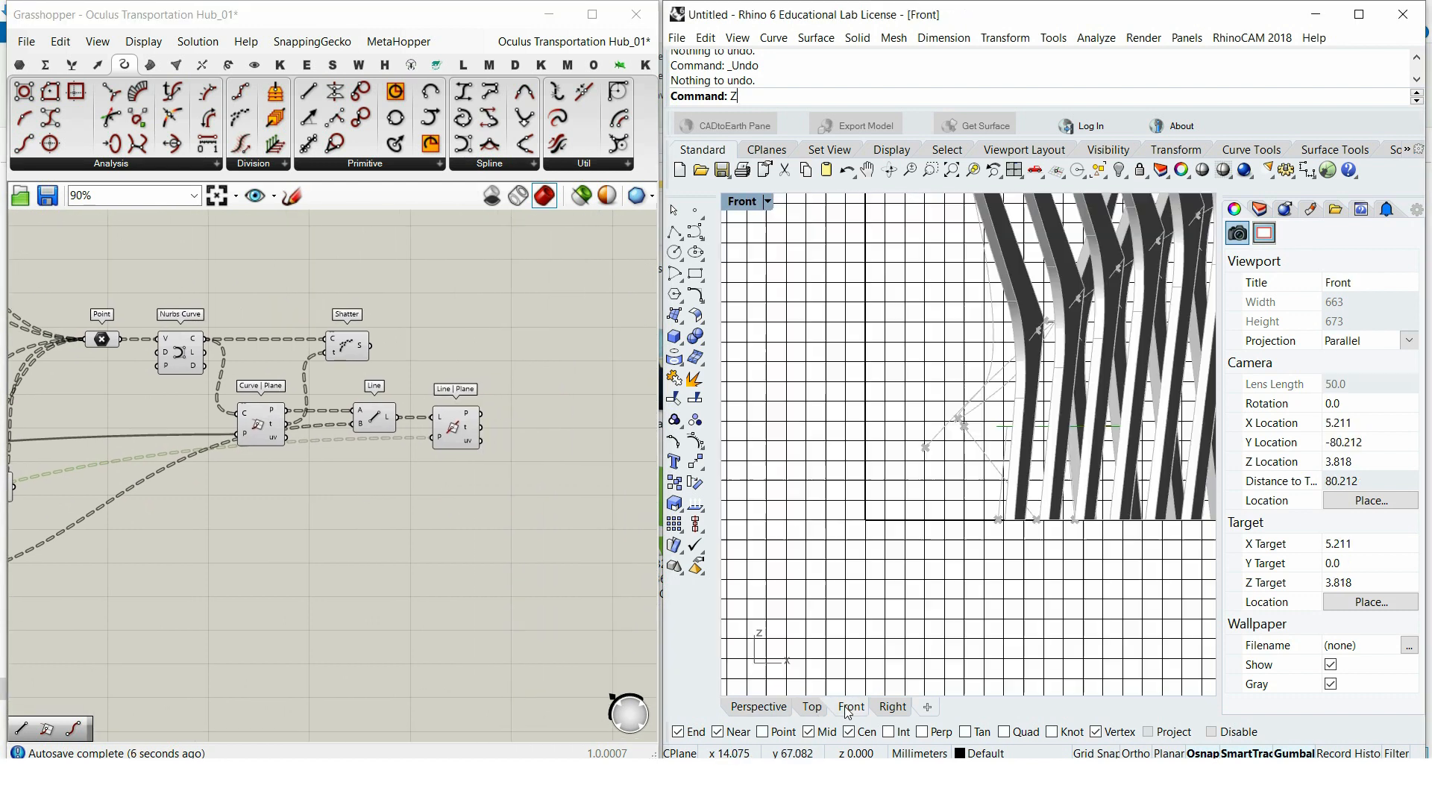
pyautogui.click(852, 707)
pyautogui.moveTo(962, 470); pyautogui.dragTo(922, 468, button='right')
pyautogui.click(457, 427)
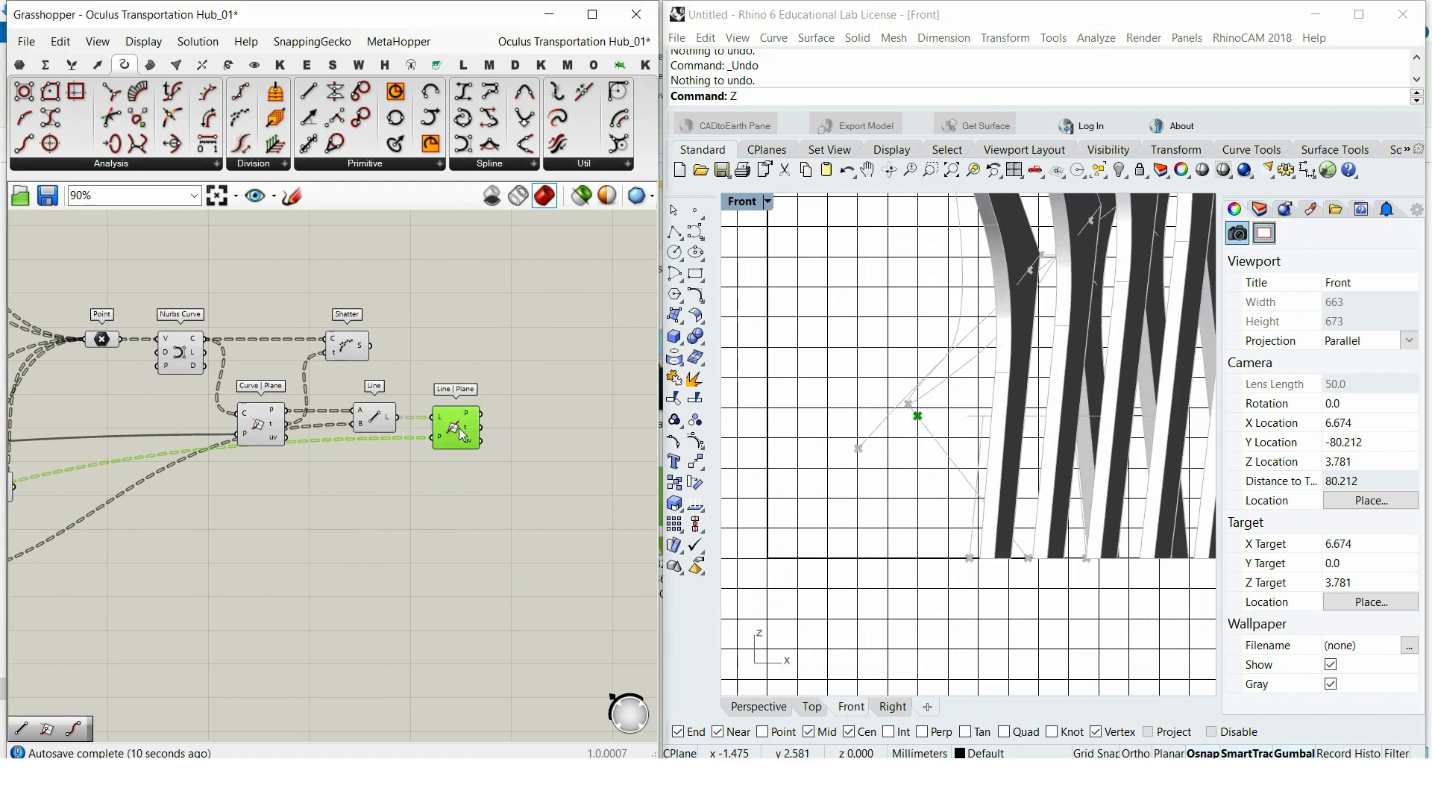
pyautogui.scroll(-5, 448, 440)
pyautogui.moveTo(177, 494); pyautogui.dragTo(379, 472, button='right')
pyautogui.scroll(10, 174, 405)
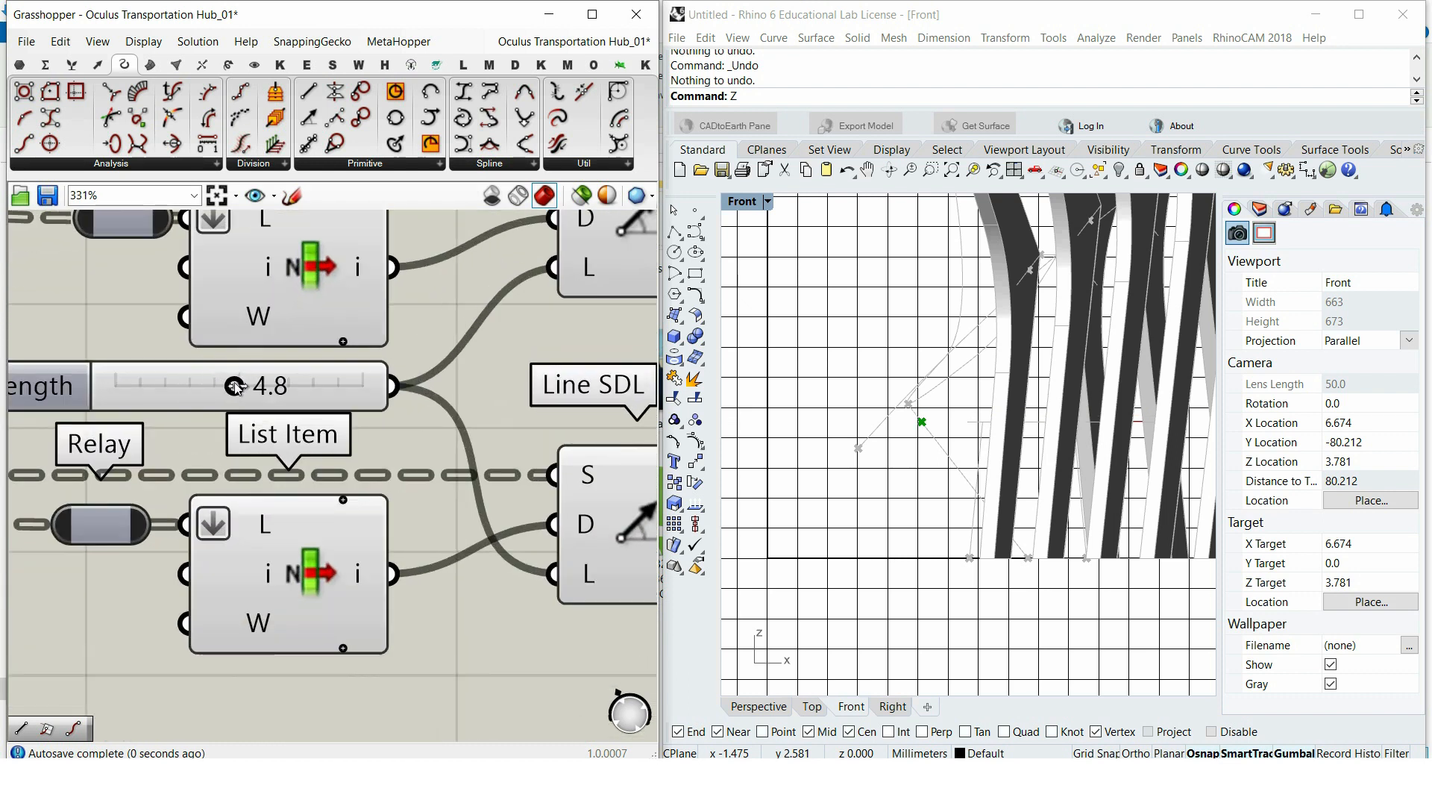
pyautogui.scroll(-10, 347, 458)
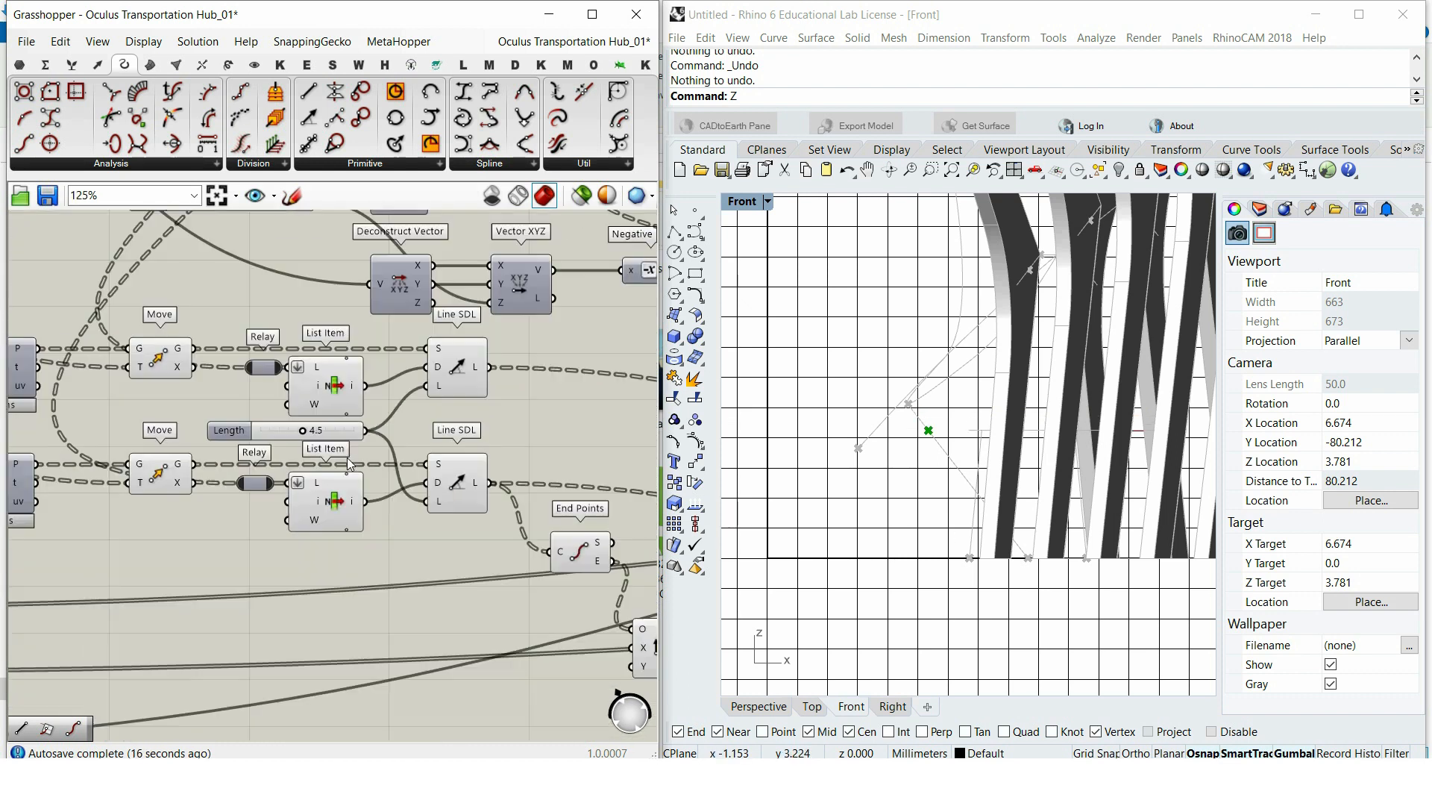
# Step: Add an End Points component to each of the two lowest List Items
pyautogui.moveTo(578, 483); pyautogui.dragTo(349, 507, button='right')
pyautogui.scroll(8, 464, 467)
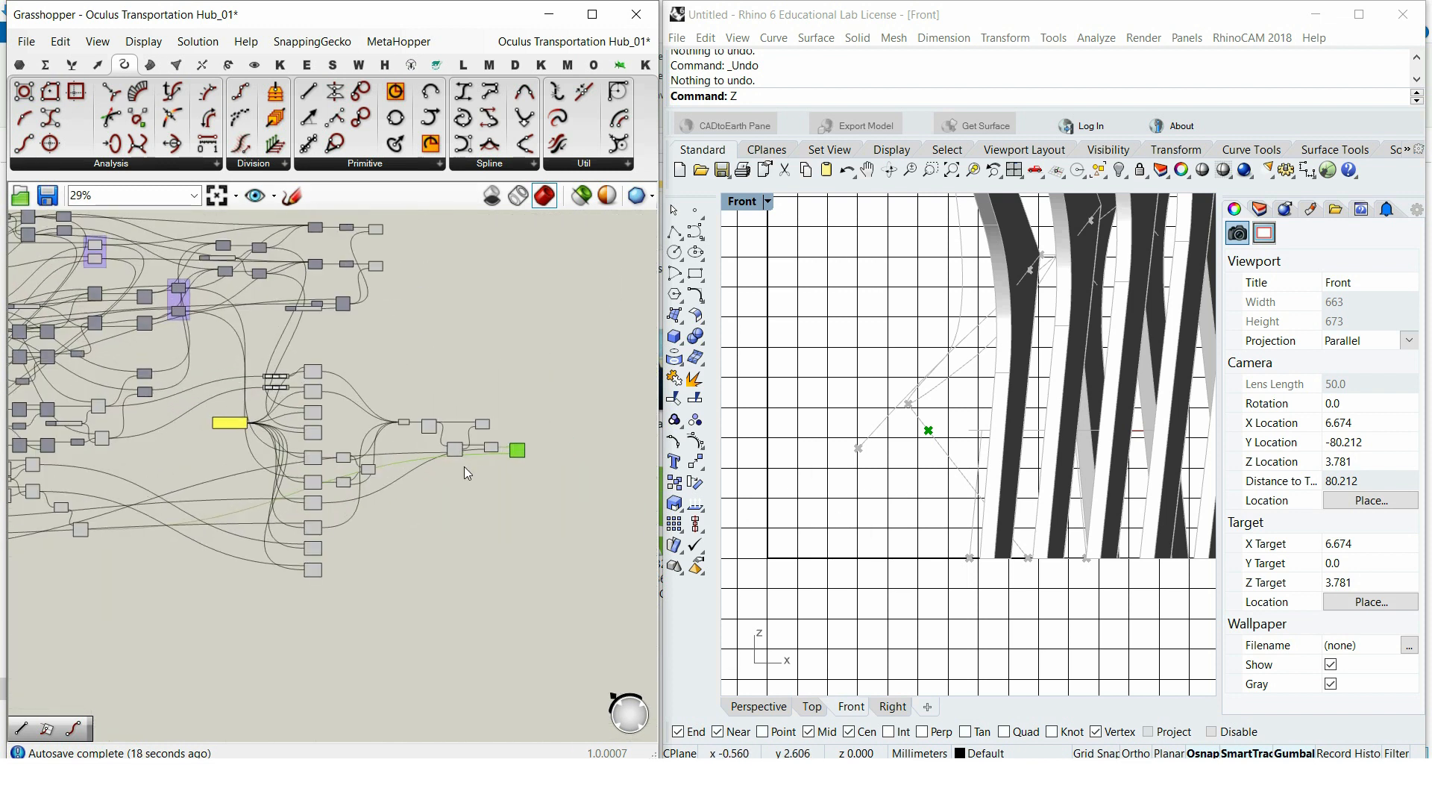
pyautogui.click(297, 481)
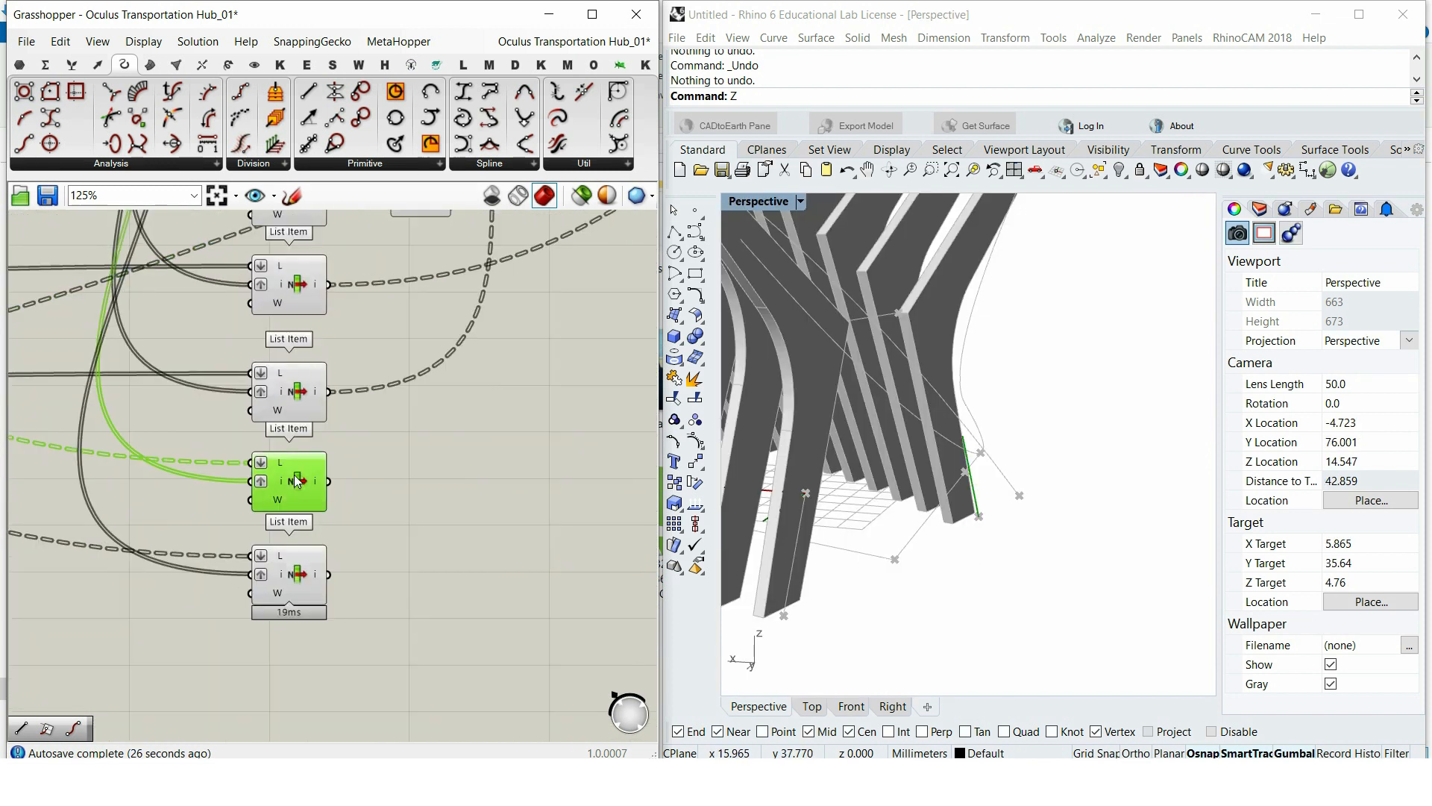
pyautogui.click(312, 573)
pyautogui.moveTo(379, 568); pyautogui.dragTo(261, 569, button='right')
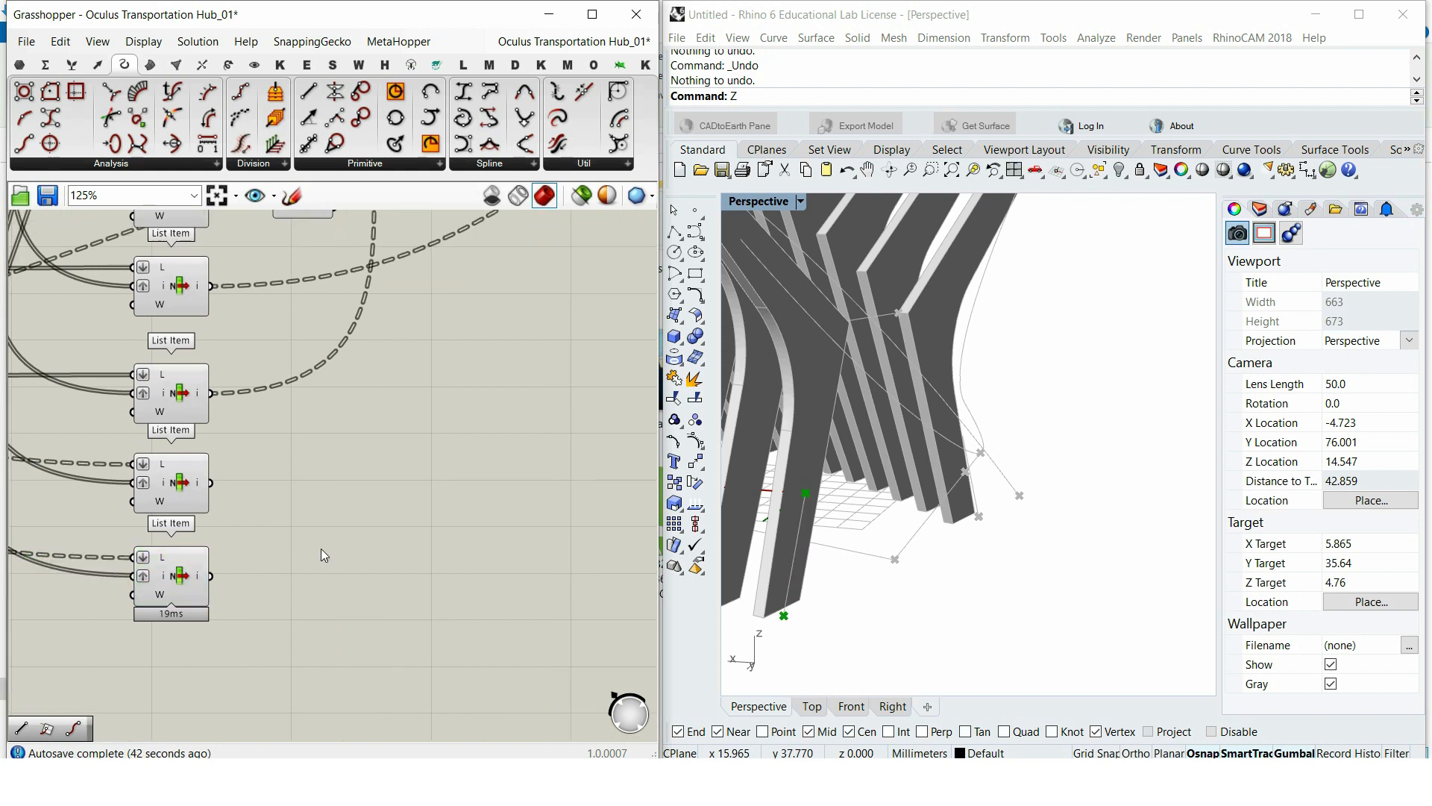
pyautogui.doubleClick(320, 550)
pyautogui.write('end')
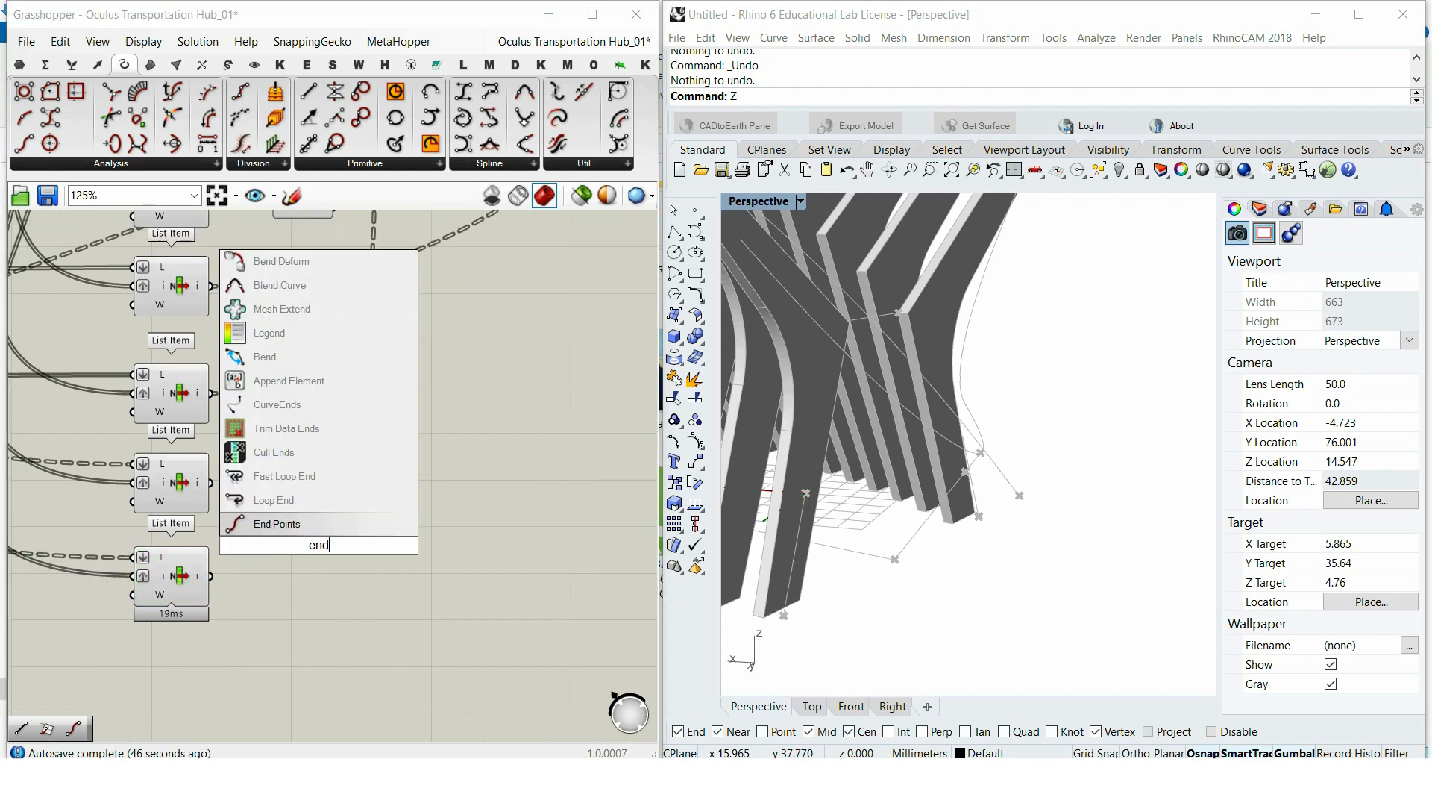
pyautogui.press('Return')
pyautogui.moveTo(307, 540); pyautogui.dragTo(287, 478)
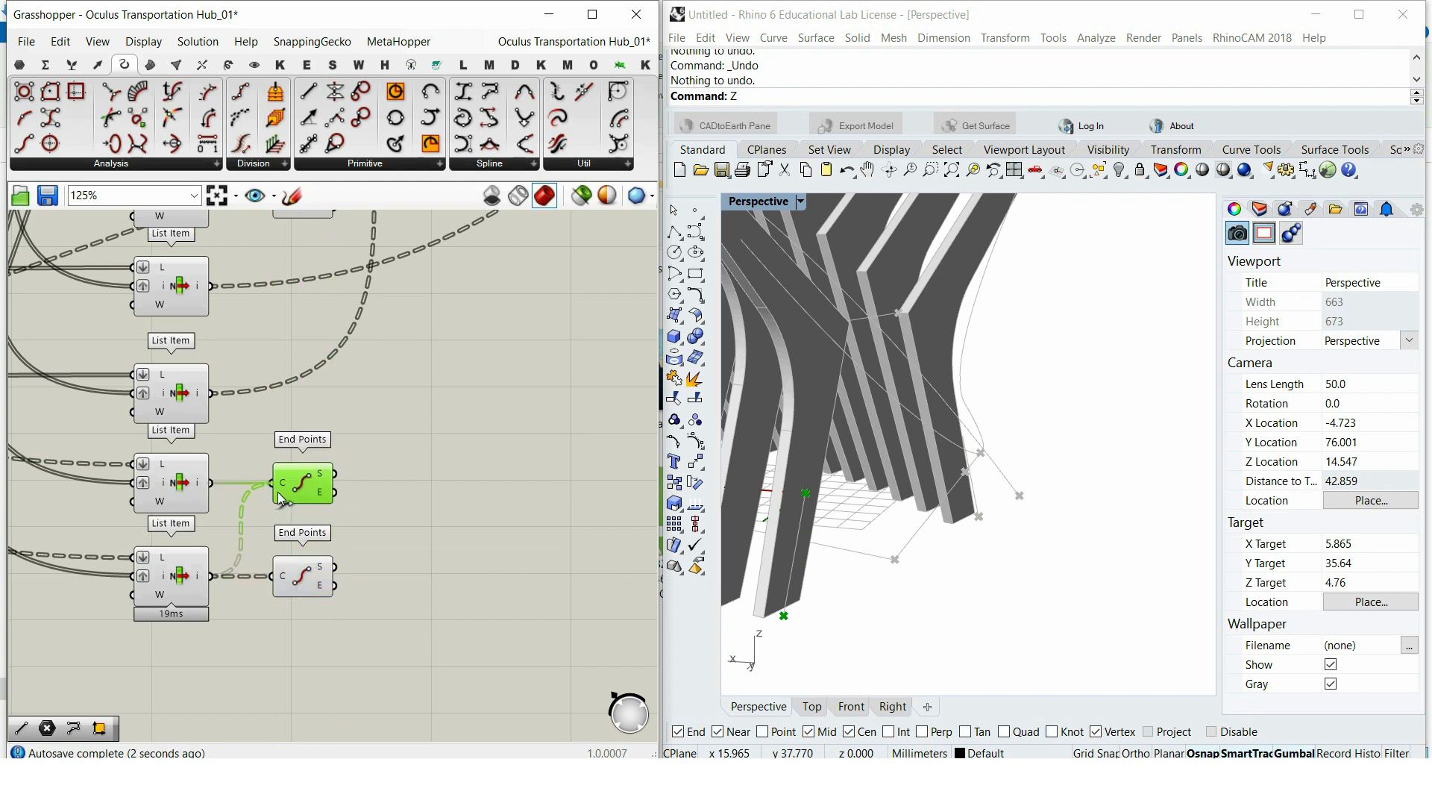
# Step: Add a Line component and connect the end output of the upper new End Points to its end point input
pyautogui.moveTo(373, 514); pyautogui.dragTo(298, 531, button='right')
pyautogui.scroll(-3, 300, 536)
pyautogui.doubleClick(298, 531)
pyautogui.write('li')
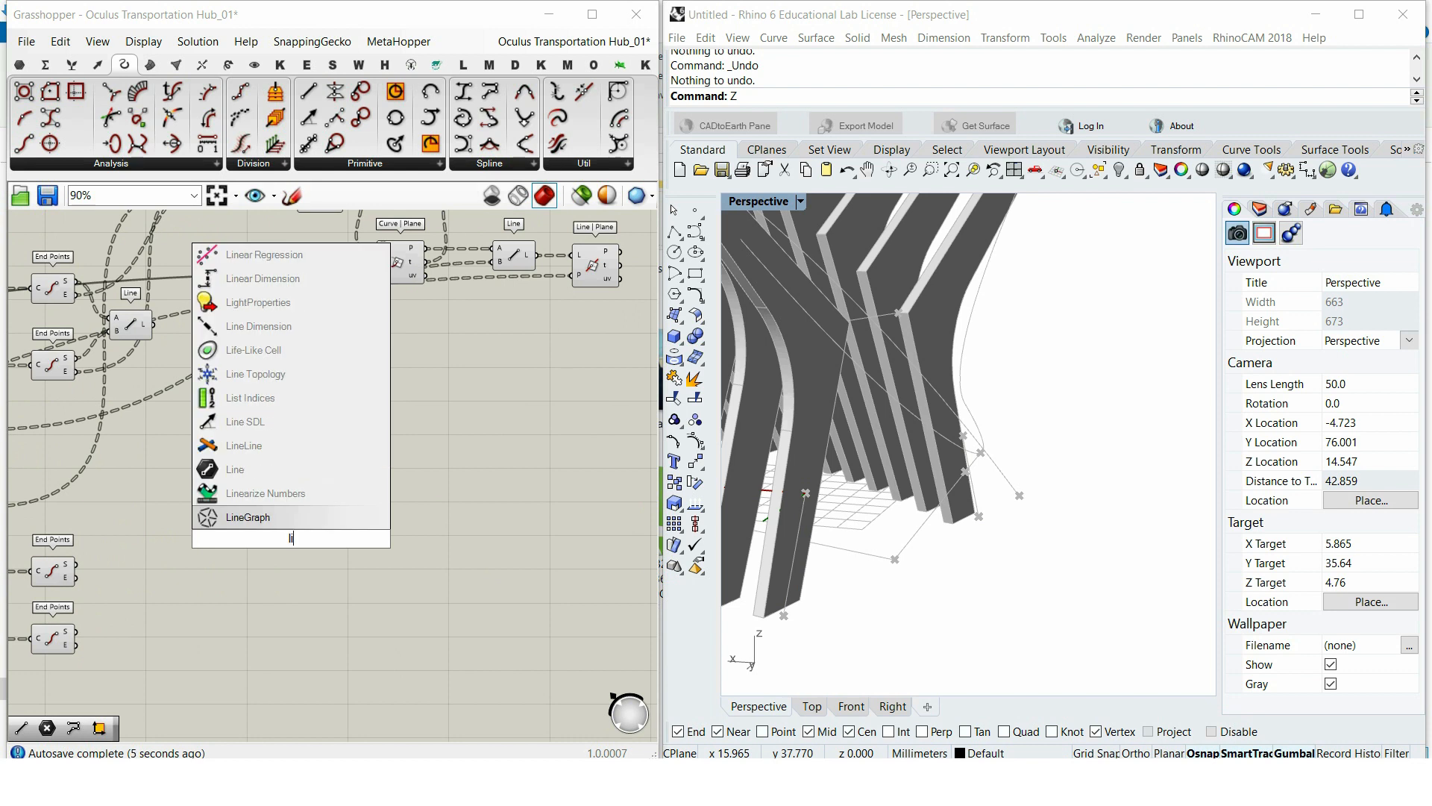
pyautogui.write('ne')
pyautogui.press('Return')
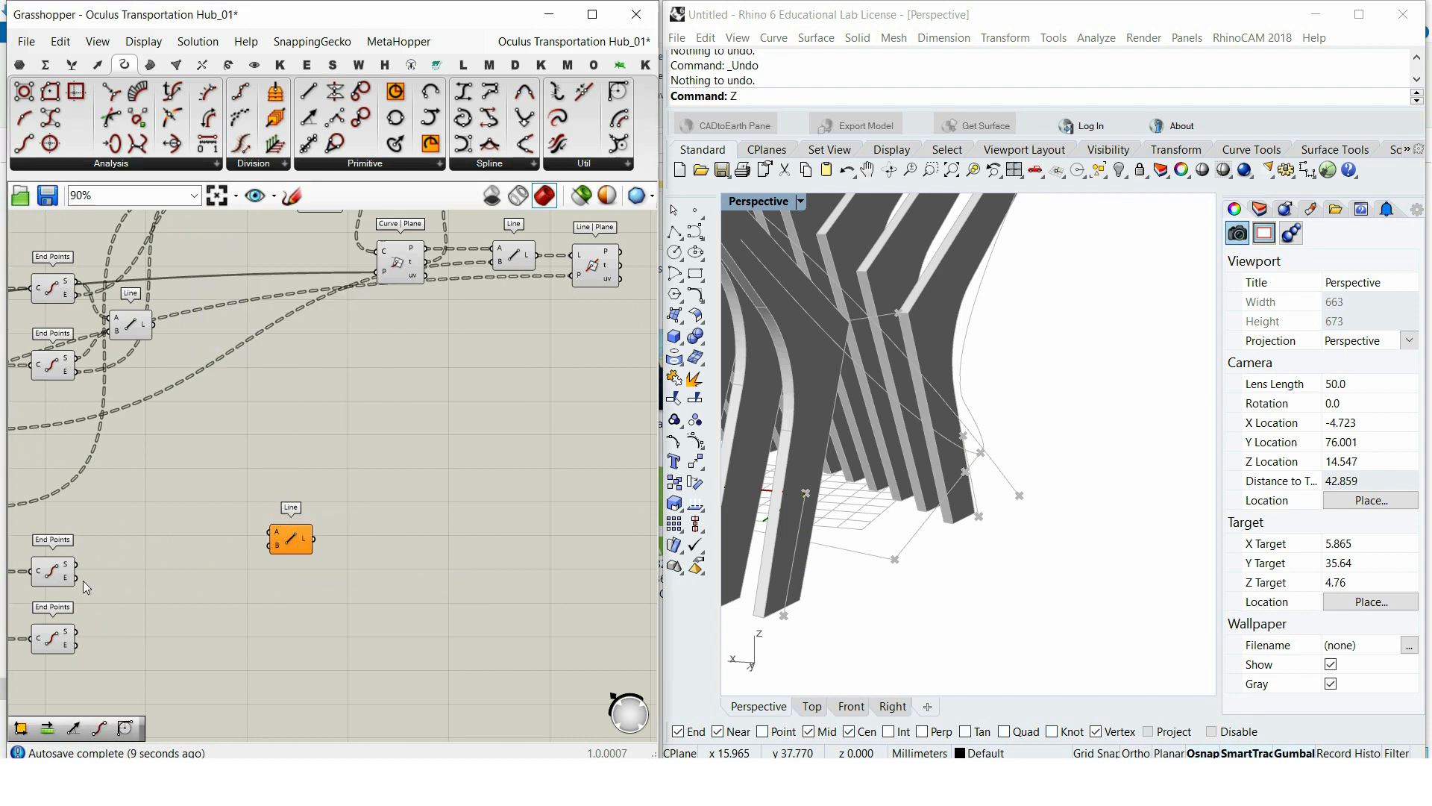
pyautogui.moveTo(73, 580); pyautogui.dragTo(520, 629)
# Step: Start the Line from the Line | Plane intersection point and duplicate it for the end output of the lower End Points
pyautogui.scroll(-1, 300, 531)
pyautogui.scroll(-2, 296, 526)
pyautogui.scroll(2, 482, 369)
pyautogui.moveTo(955, 477); pyautogui.dragTo(887, 461, button='right')
pyautogui.moveTo(513, 628); pyautogui.dragTo(572, 498, button='right')
pyautogui.keyDown('alt'); pyautogui.moveTo(572, 498); pyautogui.dragTo(576, 546); pyautogui.keyUp('alt')
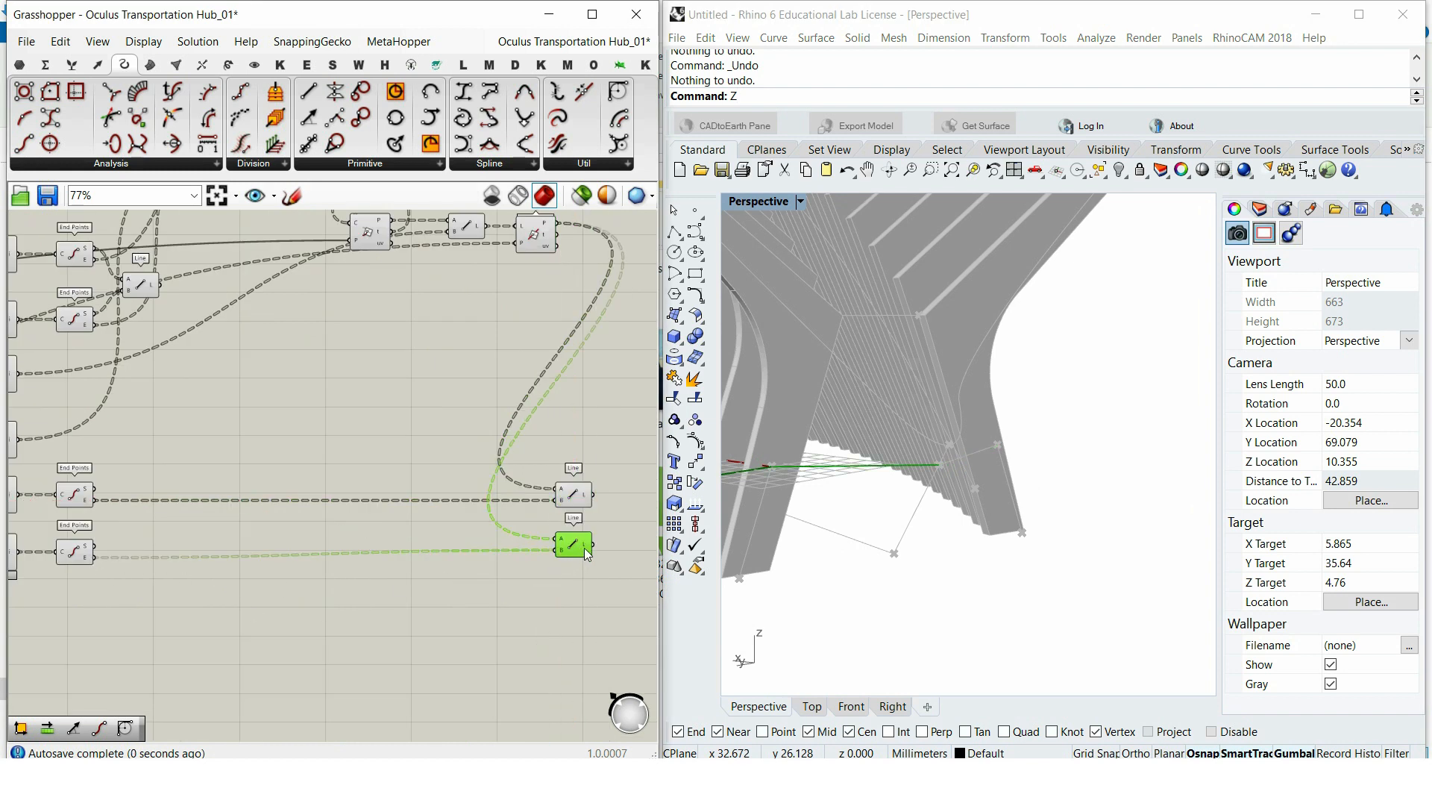
# Step: Add a Join Curves component combining the upper of the two lowest List Items with the upper new Line
pyautogui.scroll(-1, 584, 547)
pyautogui.doubleClick(351, 606)
pyautogui.write('join')
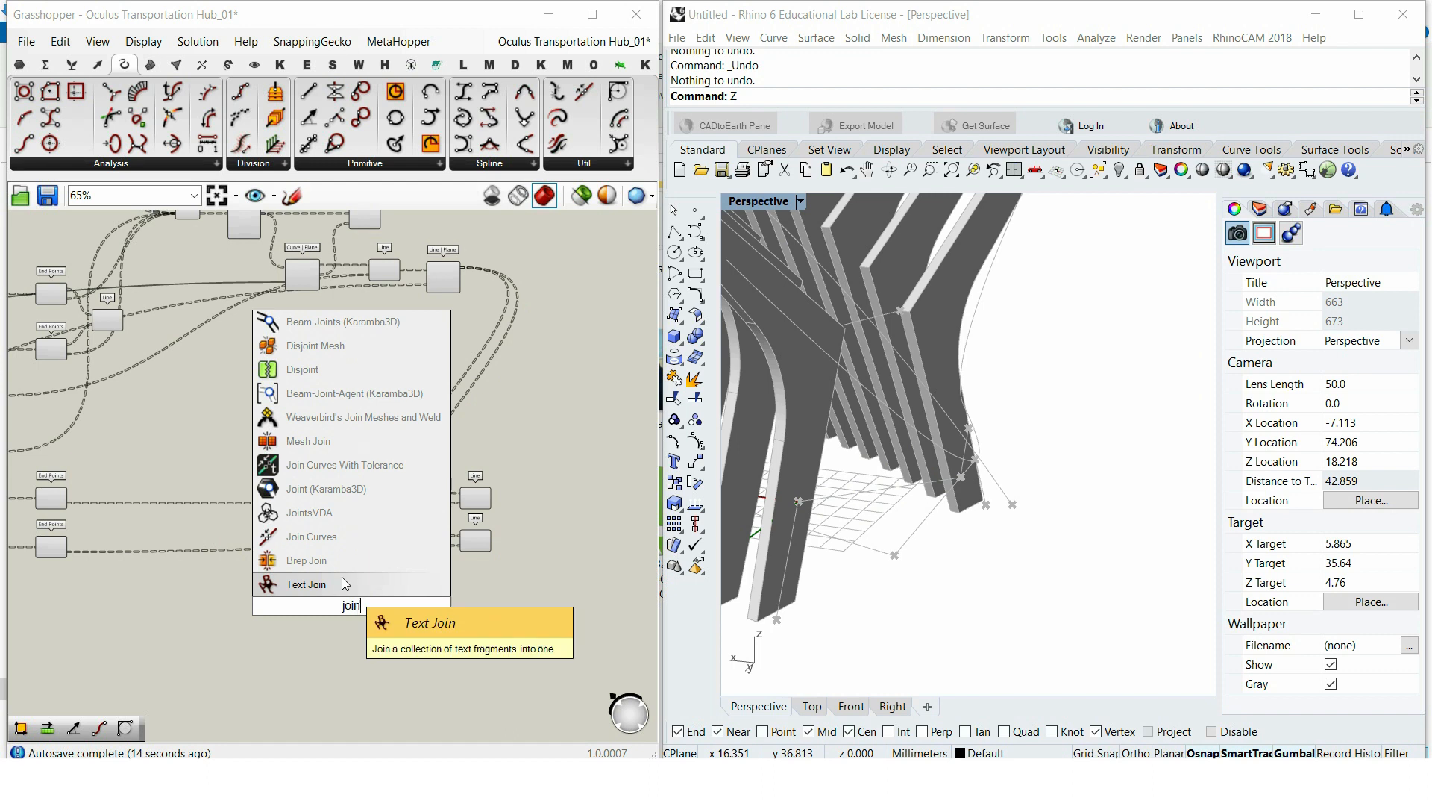
pyautogui.click(347, 537)
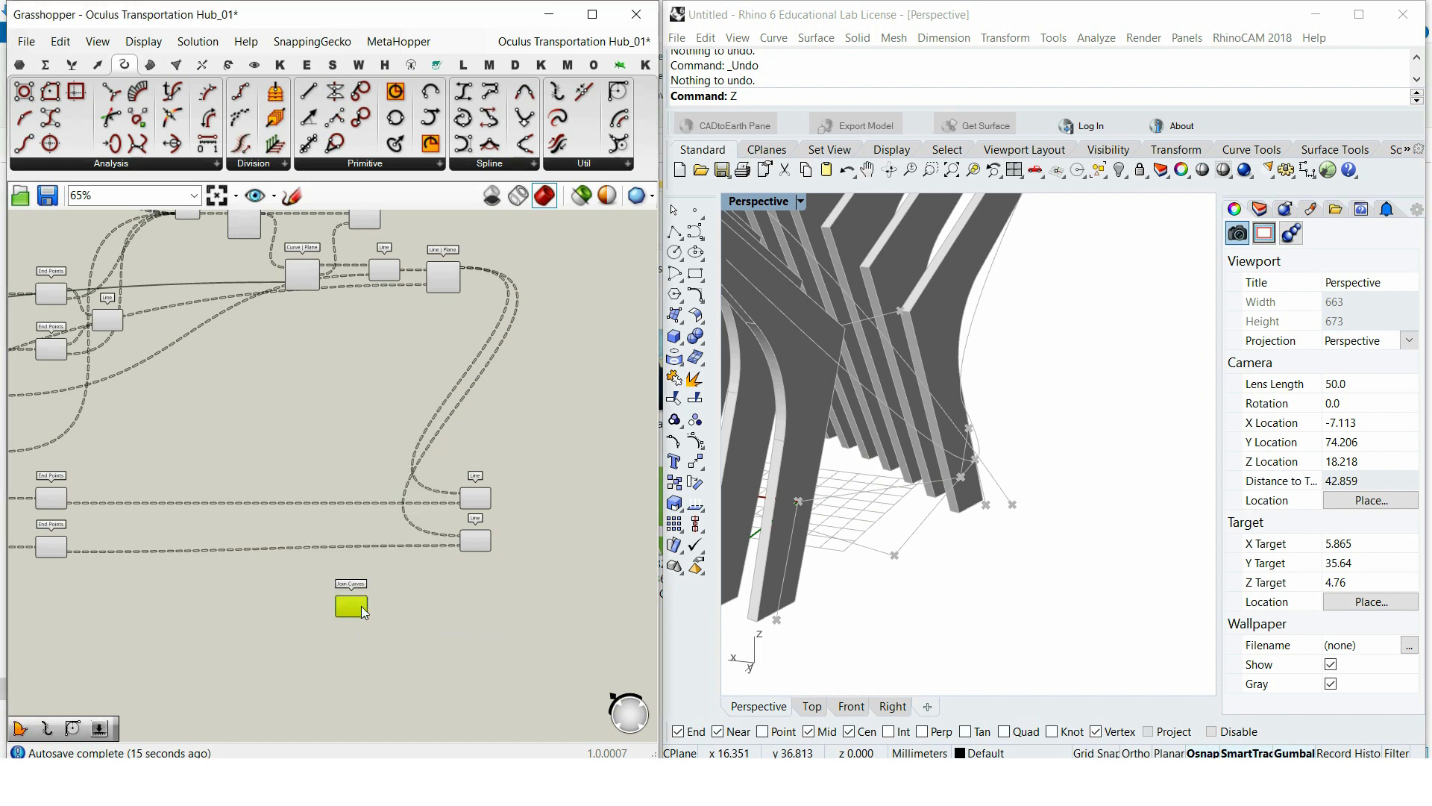
pyautogui.scroll(5, 555, 484)
pyautogui.moveTo(522, 453); pyautogui.dragTo(546, 451)
pyautogui.scroll(-5, 582, 500)
pyautogui.click(29, 505)
# Step: Duplicate Join Curves and feed the copy with the lowest List Item's curve and the lower Line
pyautogui.moveTo(247, 534); pyautogui.dragTo(603, 555)
pyautogui.scroll(3, 73, 555)
pyautogui.moveTo(71, 555); pyautogui.dragTo(104, 534, button='right')
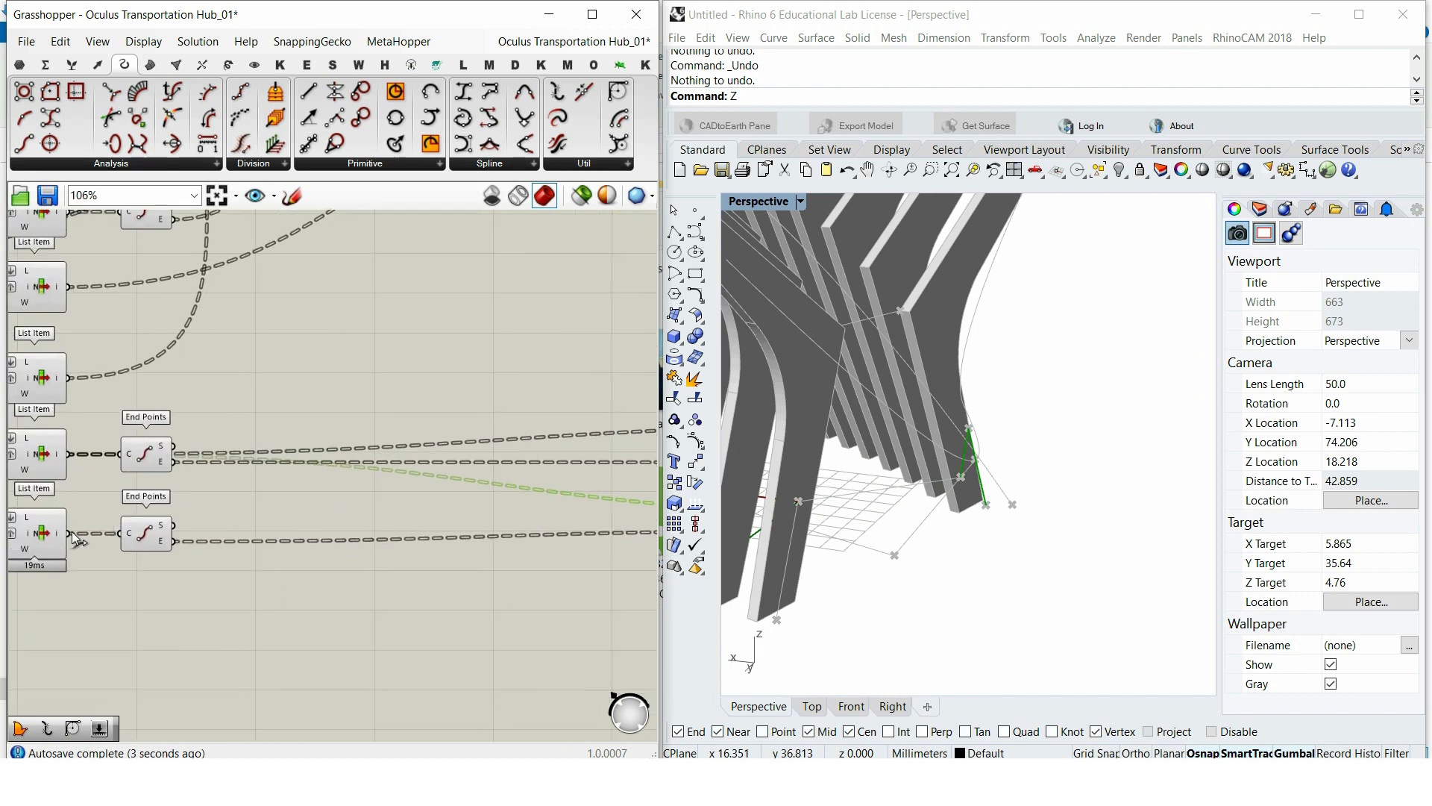
pyautogui.scroll(-3, 82, 543)
pyautogui.scroll(3, 512, 556)
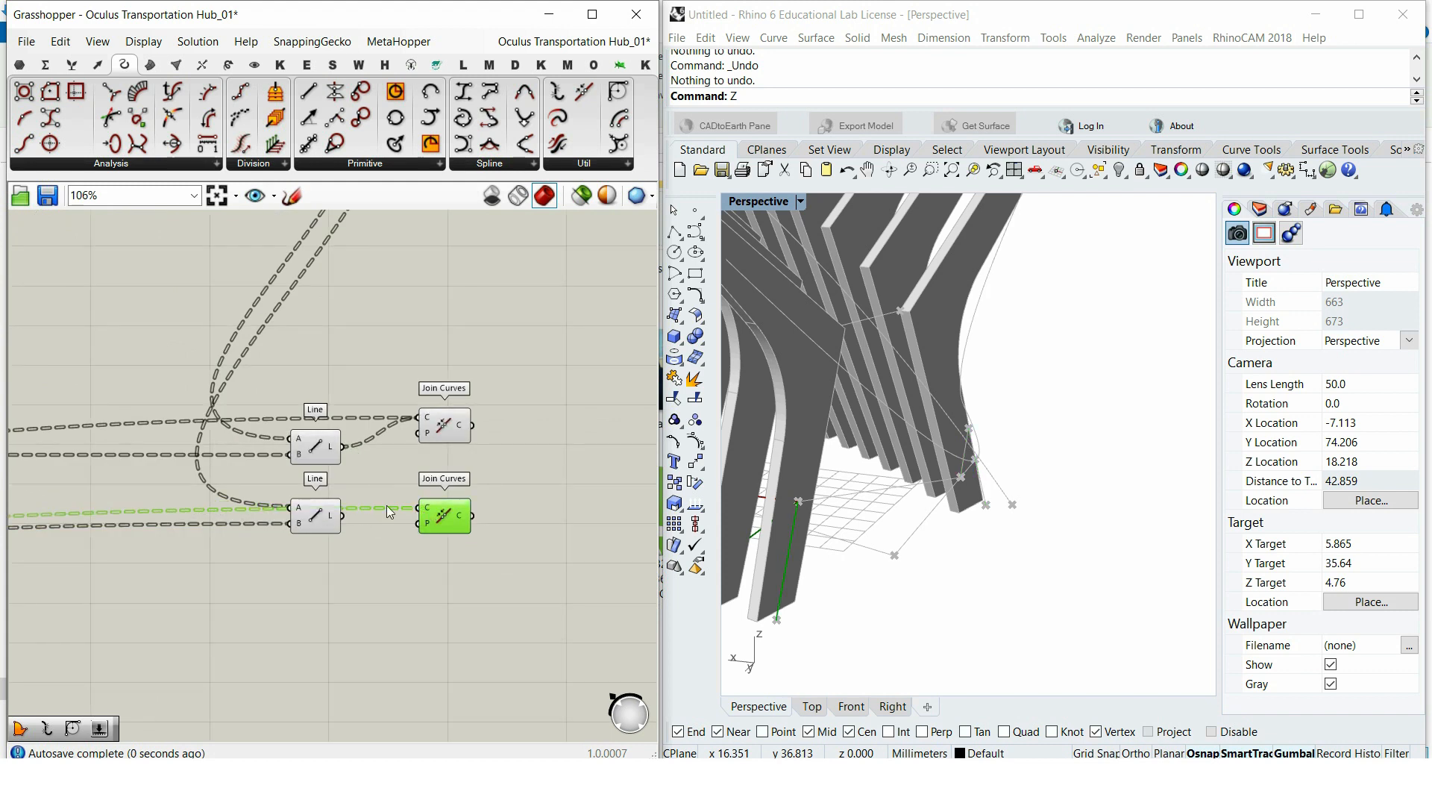
pyautogui.moveTo(441, 521); pyautogui.dragTo(437, 512)
# Step: Add a Fillet component taking the upper Join Curves output as its curve
pyautogui.scroll(2, 433, 510)
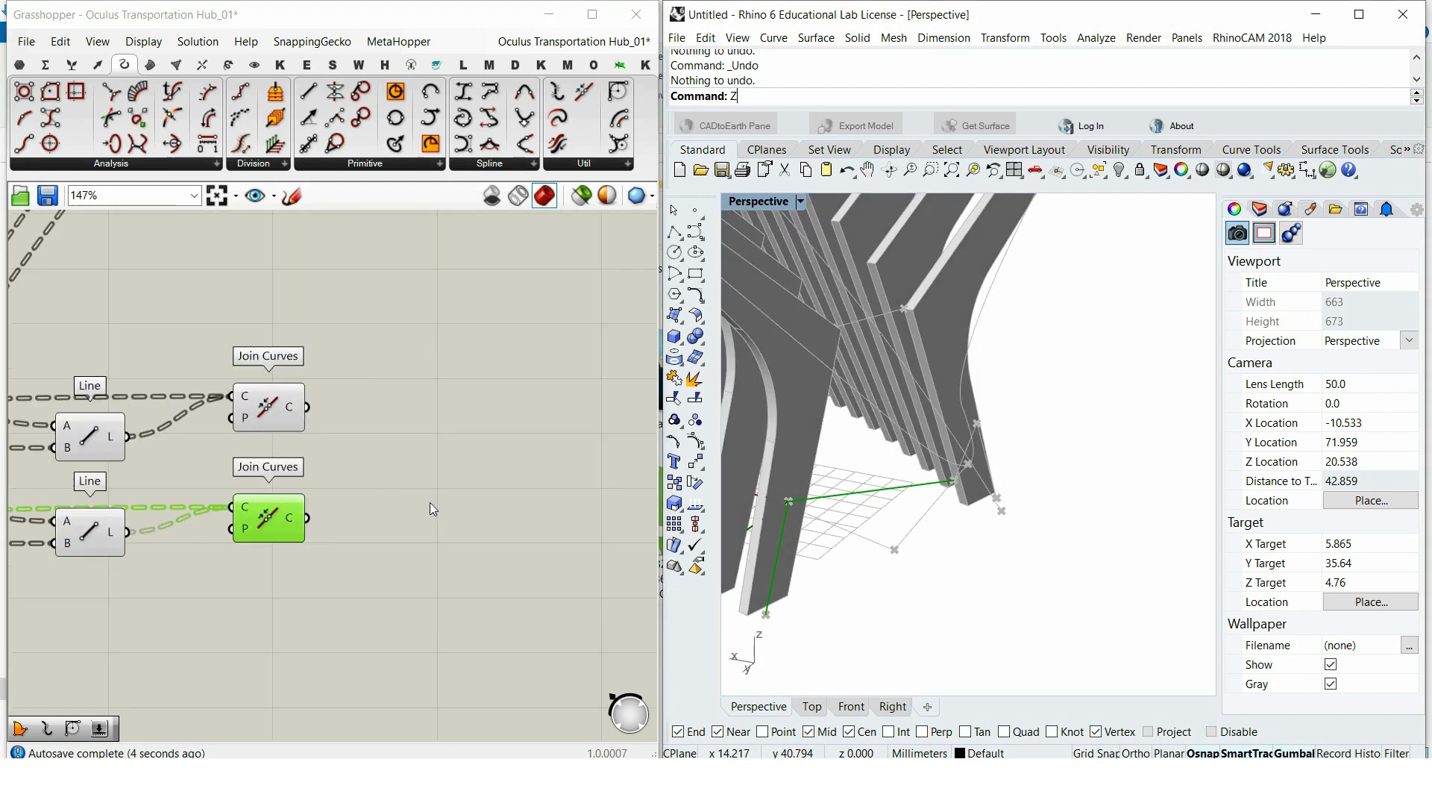
pyautogui.moveTo(618, 125); pyautogui.dragTo(401, 407)
pyautogui.moveTo(444, 410); pyautogui.dragTo(445, 419)
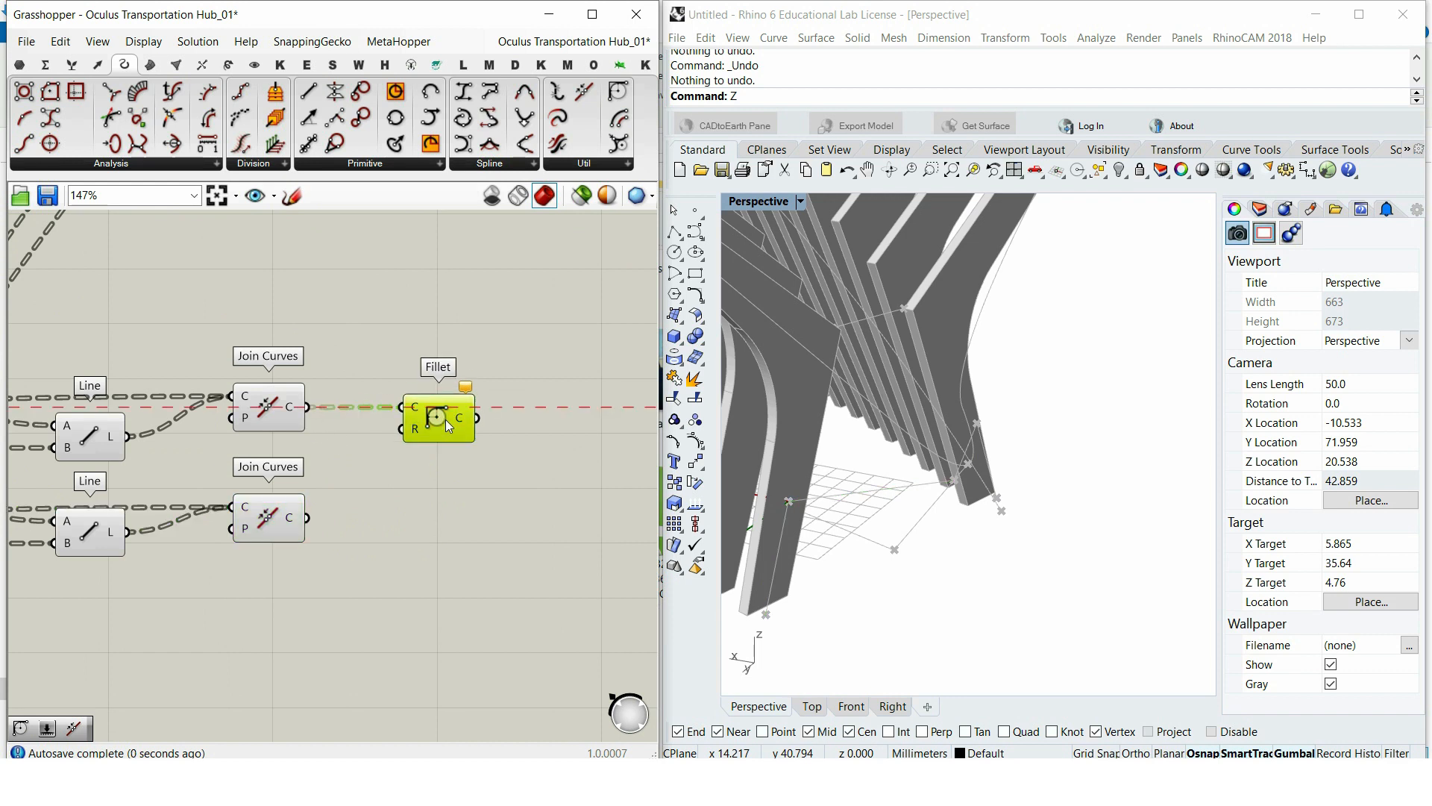
# Step: Drive the Fillet radius with a 1.5 number slider and duplicate the Fillet for the lower Join Curves
pyautogui.doubleClick(453, 486)
pyautogui.write('1.5')
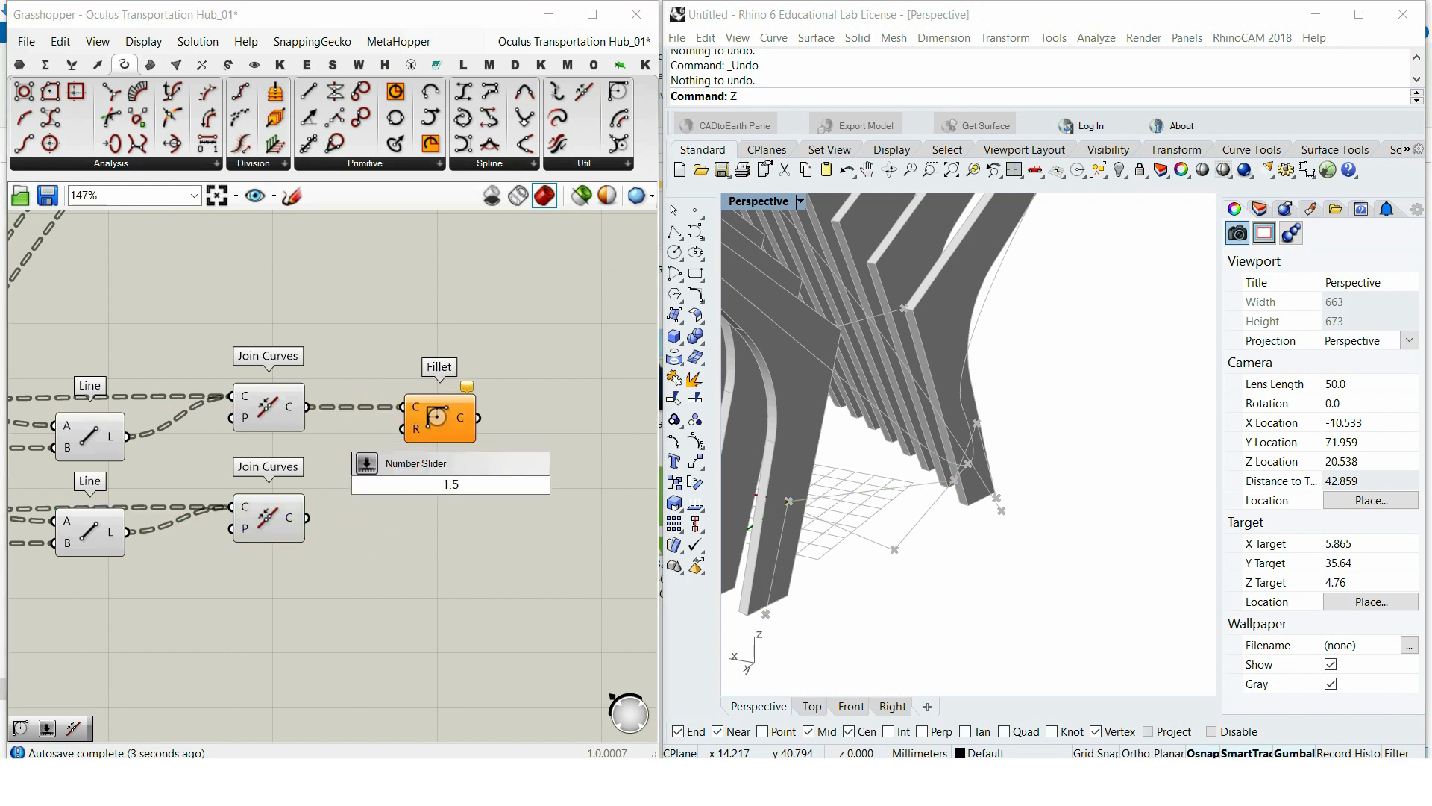
pyautogui.press('Return')
pyautogui.moveTo(539, 485); pyautogui.dragTo(403, 429)
pyautogui.moveTo(481, 484); pyautogui.dragTo(299, 446)
pyautogui.moveTo(445, 431); pyautogui.dragTo(408, 494)
pyautogui.scroll(1, 415, 435)
# Step: Try flattening the curve inputs of both Fillet components
pyautogui.rightClick(414, 408)
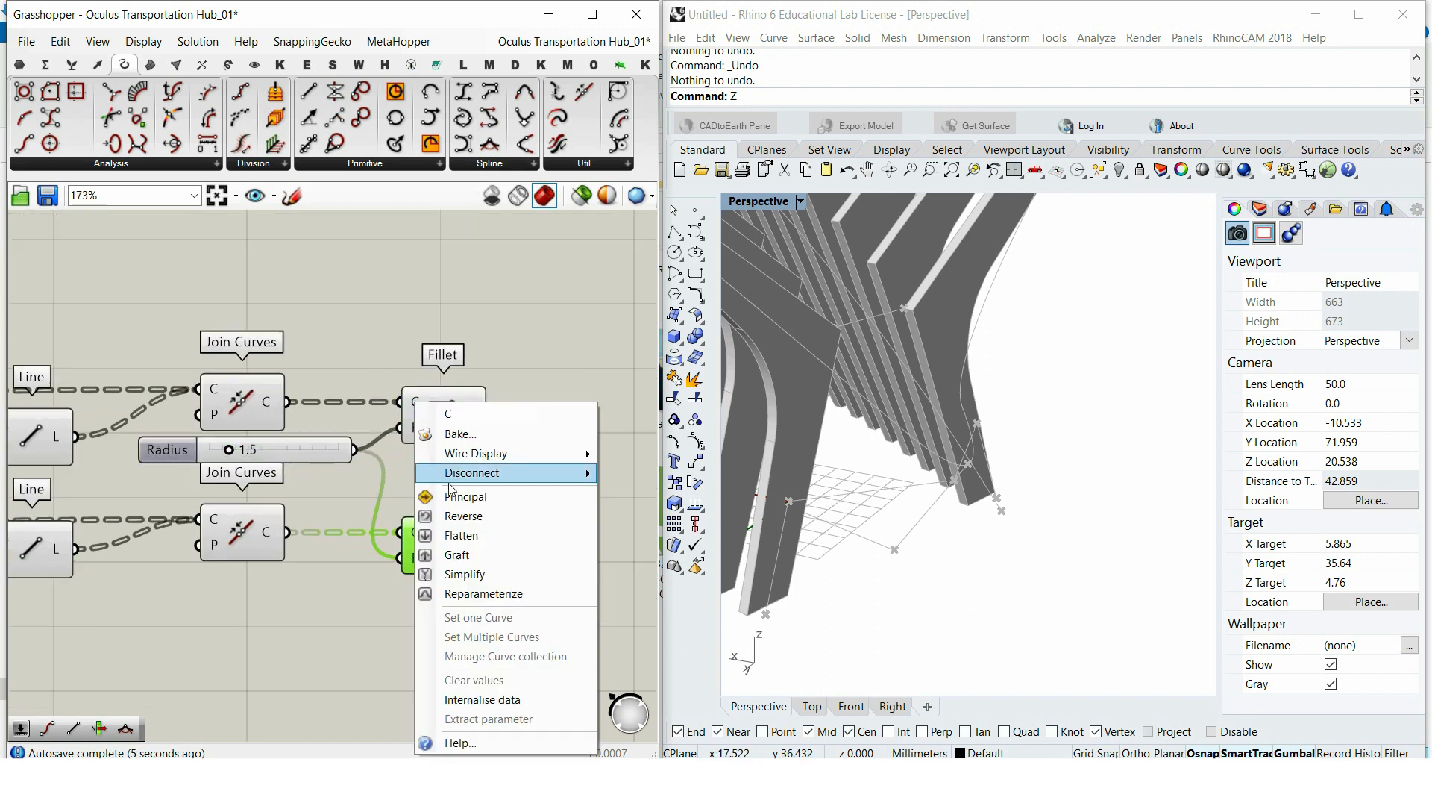
pyautogui.click(468, 539)
pyautogui.rightClick(416, 531)
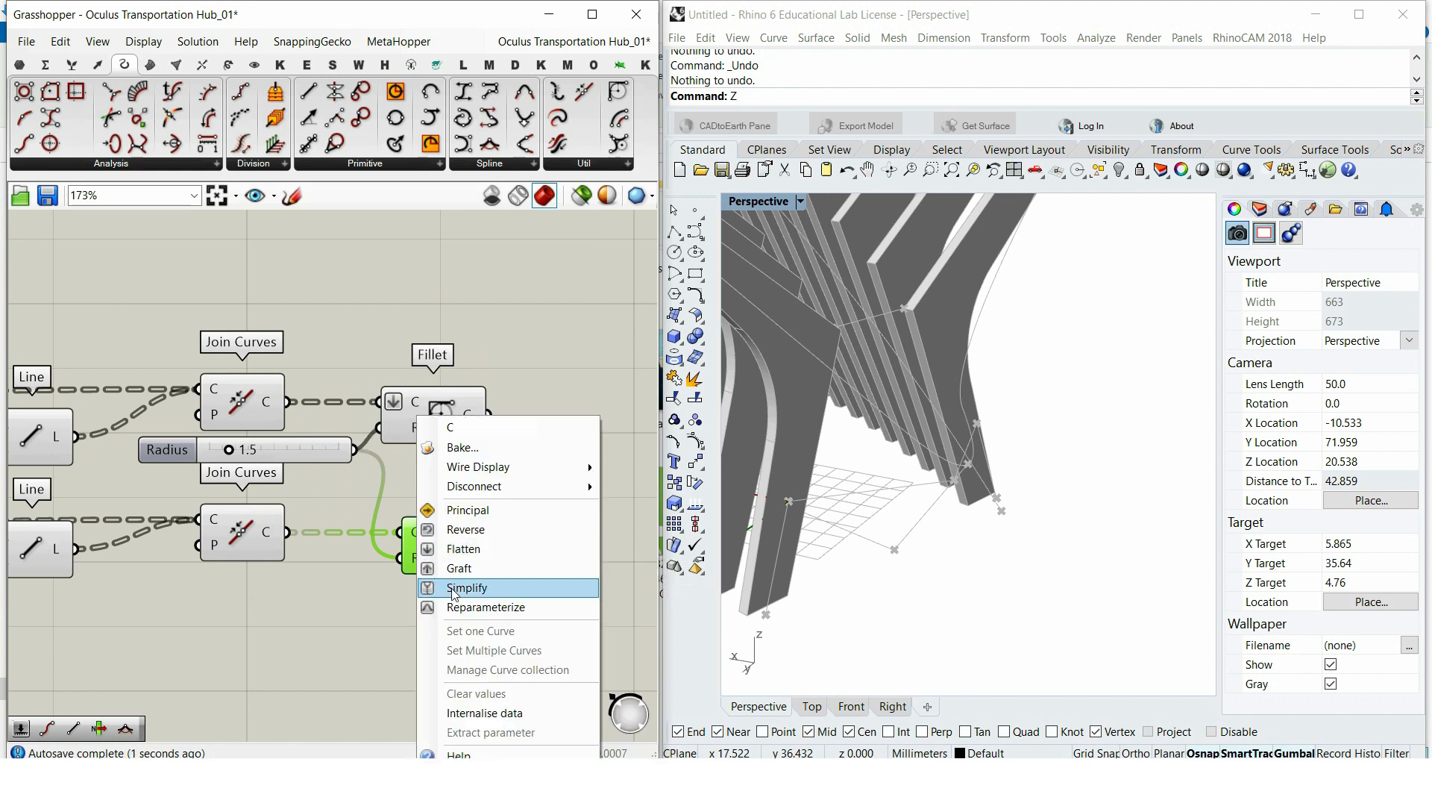
pyautogui.click(458, 547)
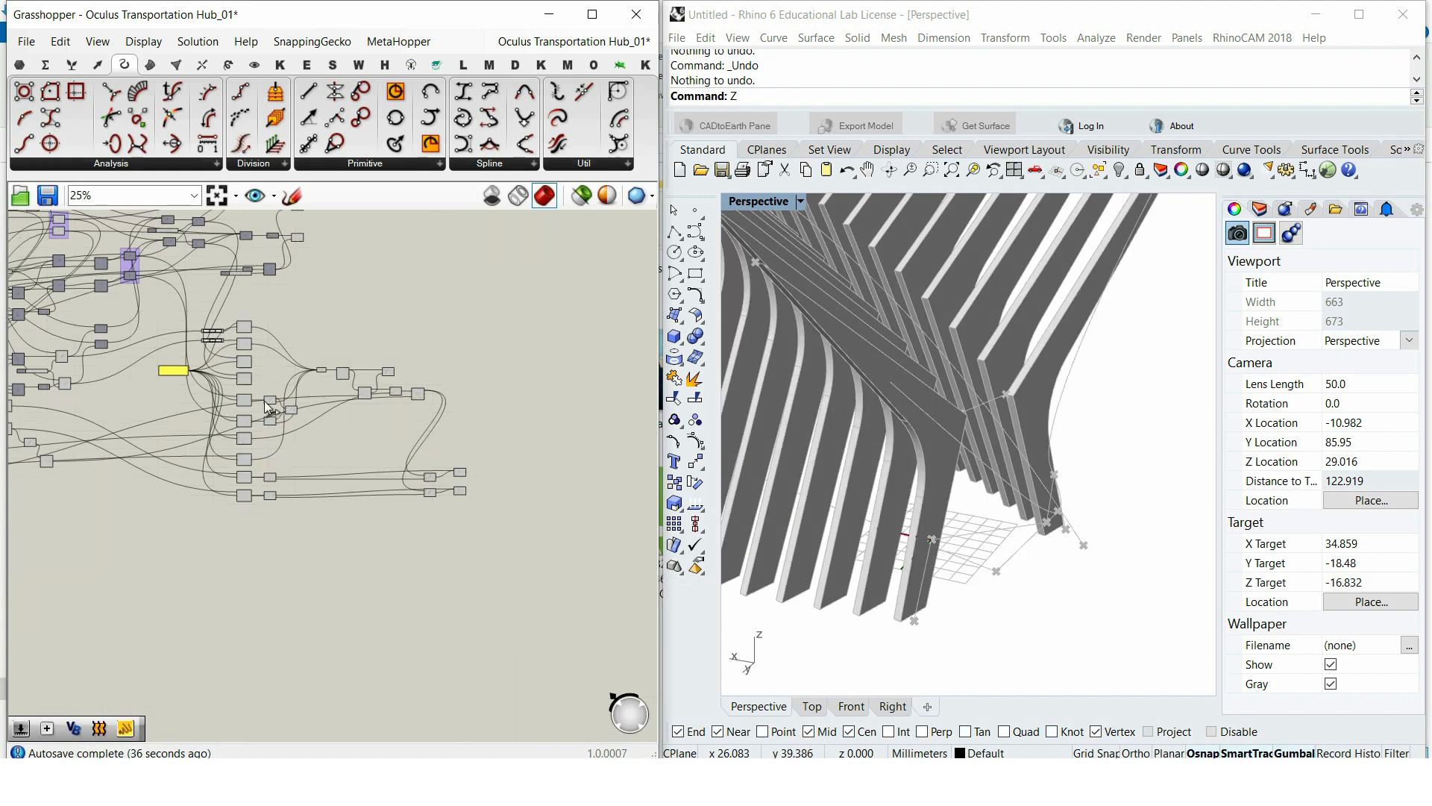
# Step: Add a List Item component fed by the upper Line SDL's line output and flatten its list input
pyautogui.scroll(8, 270, 406)
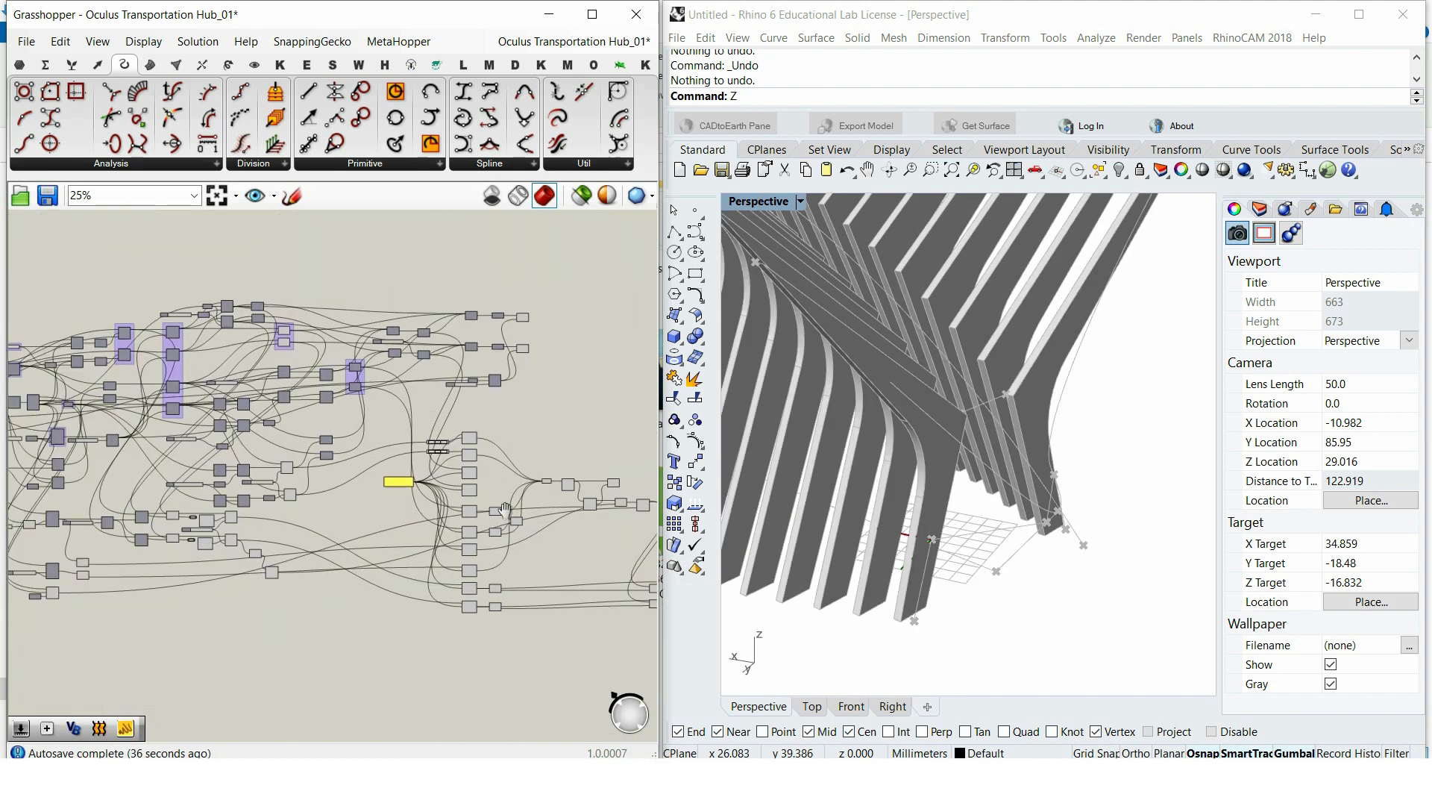
pyautogui.moveTo(290, 303); pyautogui.dragTo(360, 296, button='right')
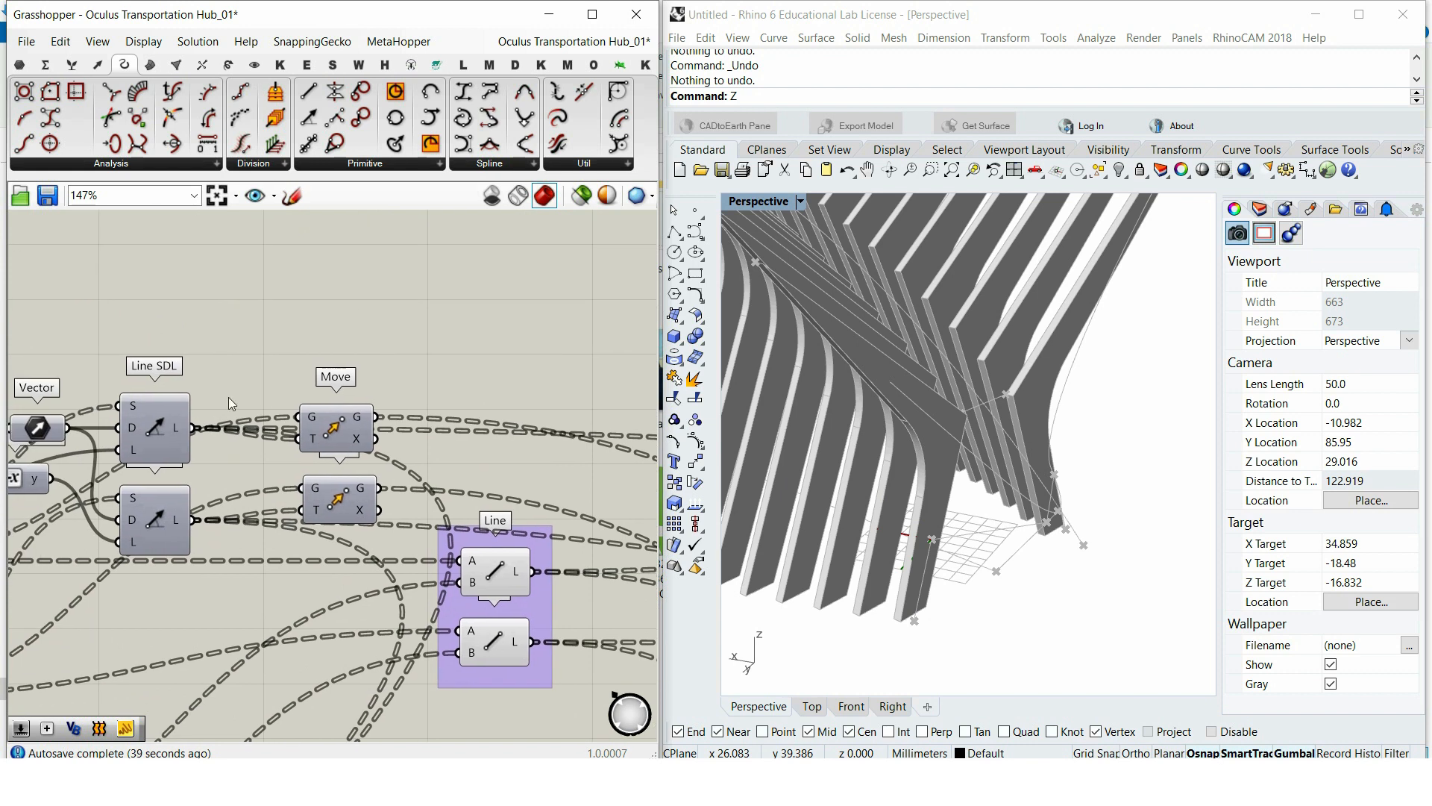
pyautogui.moveTo(175, 428)
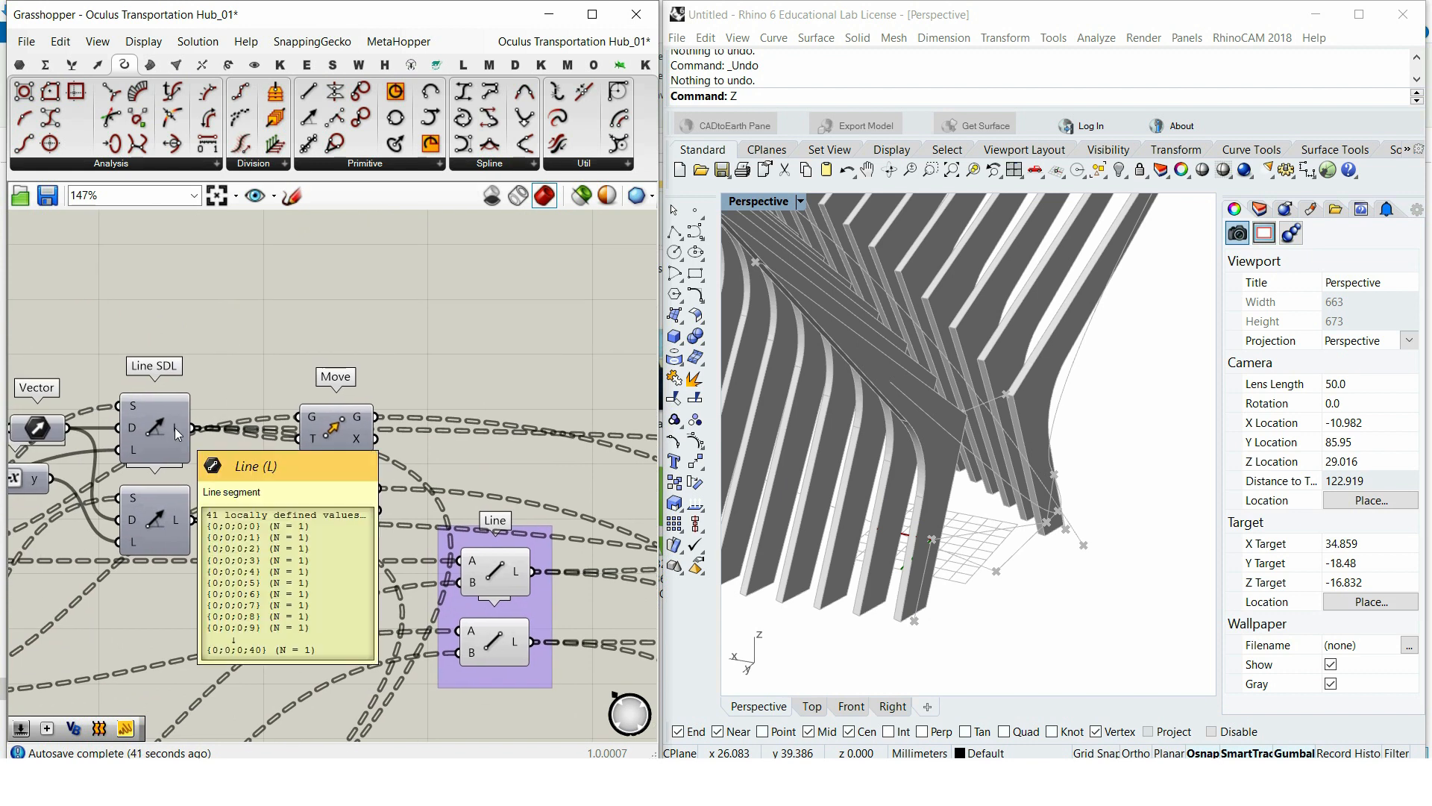
pyautogui.doubleClick(291, 310)
pyautogui.write('list item')
pyautogui.press('Return')
pyautogui.moveTo(193, 428); pyautogui.dragTo(364, 223)
pyautogui.rightClick(267, 288)
pyautogui.click(337, 420)
# Step: Duplicate the flattened List Item and place one copy between the lower Curve | Plane and its Move component
pyautogui.scroll(-2, 501, 276)
pyautogui.moveTo(373, 257); pyautogui.dragTo(409, 500)
pyautogui.scroll(-5, 496, 285)
pyautogui.scroll(4, 403, 421)
pyautogui.scroll(4, 330, 526)
pyautogui.moveTo(474, 432); pyautogui.dragTo(337, 503, button='right')
pyautogui.keyDown('alt'); pyautogui.moveTo(352, 494); pyautogui.dragTo(465, 499); pyautogui.keyUp('alt')
pyautogui.moveTo(290, 552); pyautogui.dragTo(348, 497)
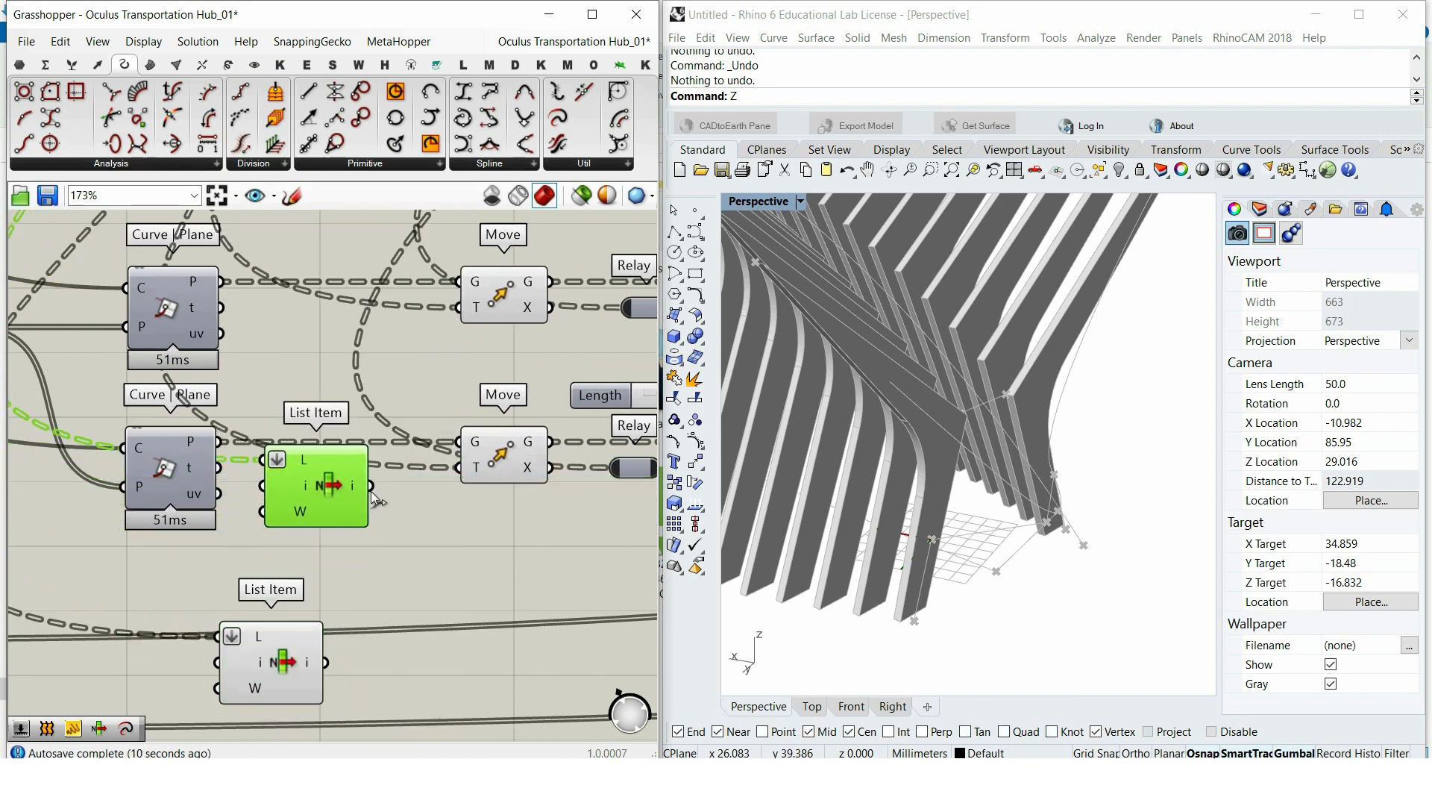
# Step: Place the other List Item beside the upper Curve | Plane, feed its item to the upper Move's T input, and select both Moves
pyautogui.moveTo(293, 645); pyautogui.dragTo(337, 322)
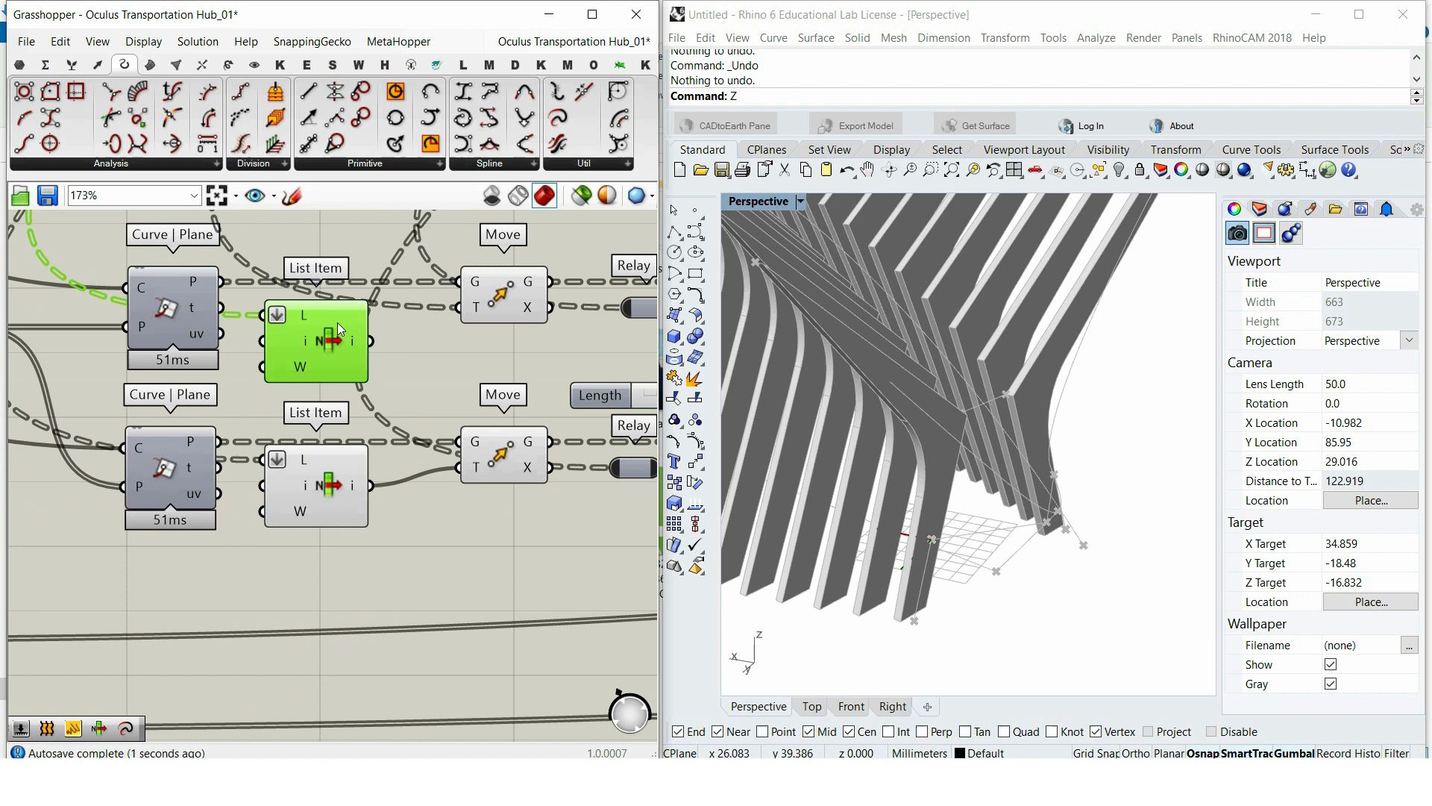
pyautogui.moveTo(376, 349); pyautogui.dragTo(37, 374, button='right')
pyautogui.moveTo(190, 539); pyautogui.dragTo(172, 294)
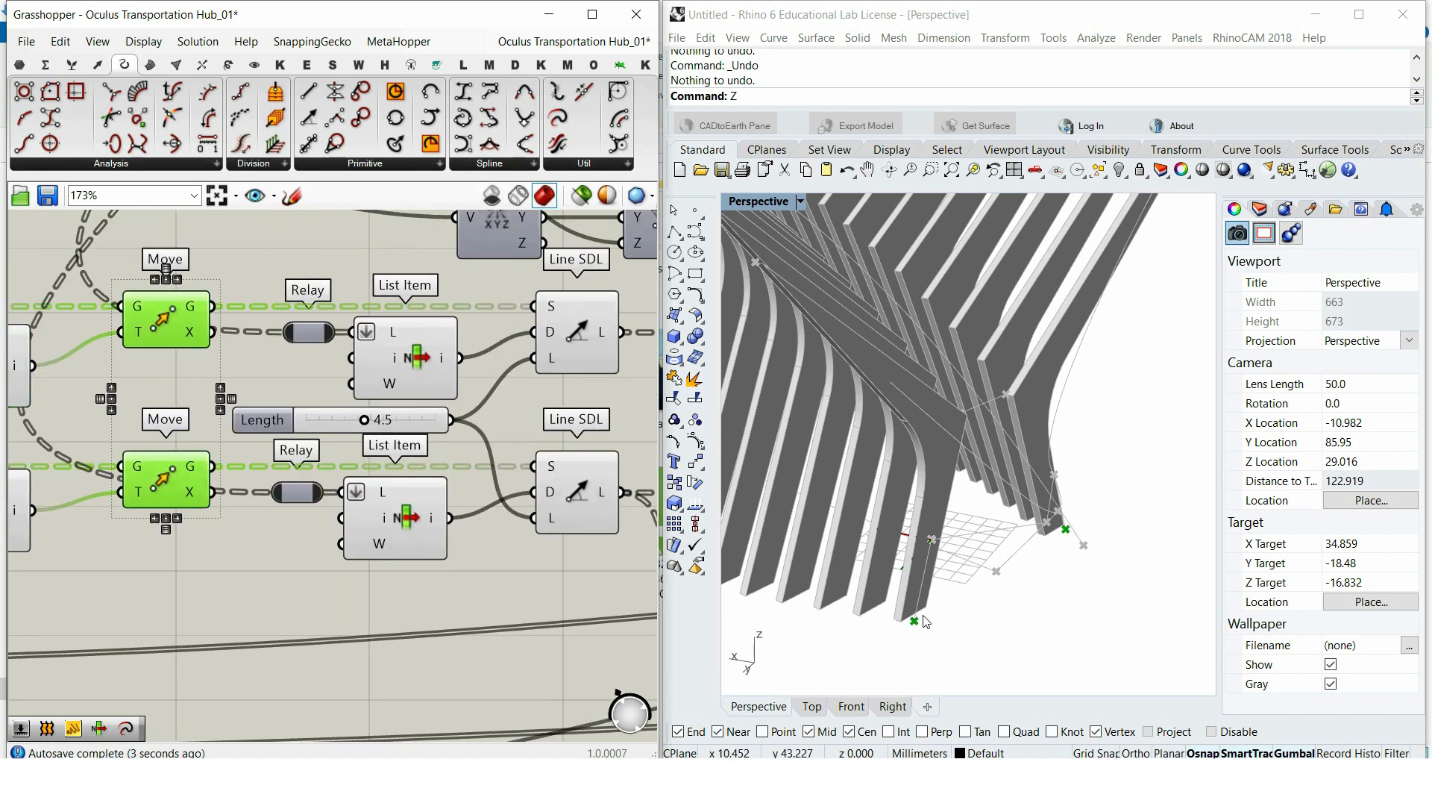
# Step: Check the filleted curves in the Perspective view and add a Loft component after the two Fillets
pyautogui.scroll(-5, 500, 519)
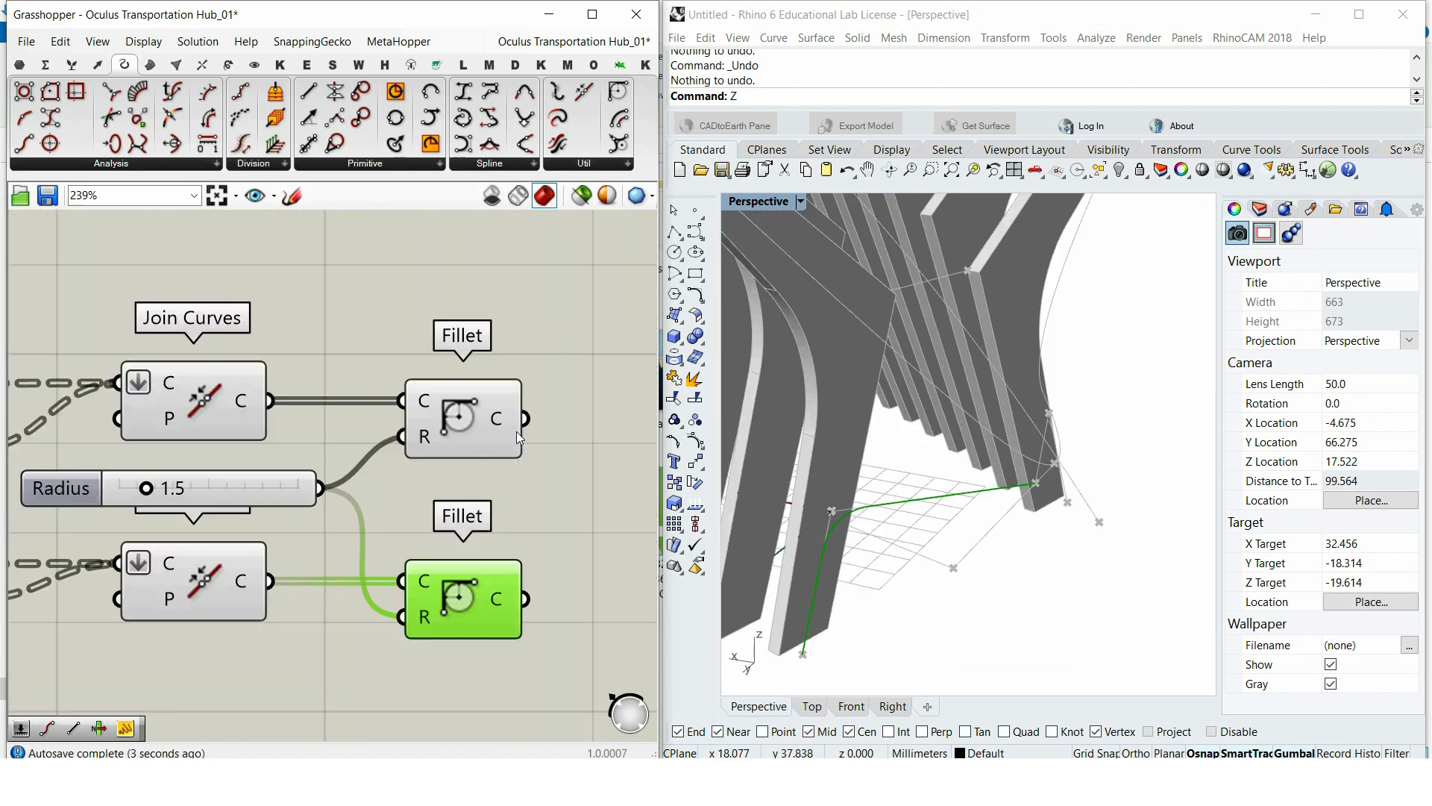
pyautogui.click(482, 428)
pyautogui.moveTo(846, 495); pyautogui.dragTo(924, 538, button='right')
pyautogui.moveTo(578, 542); pyautogui.dragTo(375, 534, button='right')
pyautogui.scroll(-1, 436, 522)
pyautogui.click(437, 521)
pyautogui.doubleClick(438, 522)
pyautogui.write('loft')
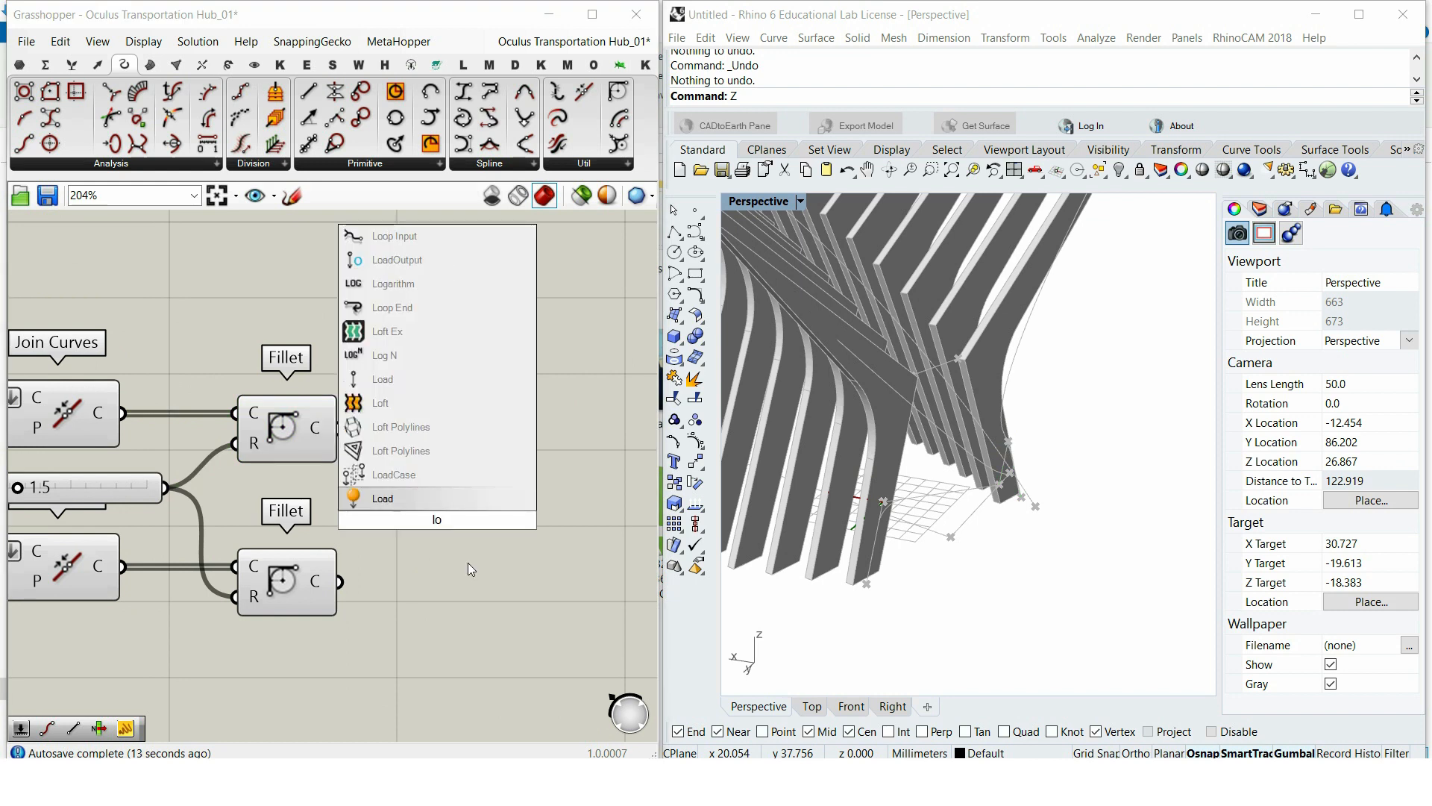
pyautogui.click(403, 498)
# Step: Add a List Item for the upper Fillet's curves and duplicate it for the lower Fillet's curves
pyautogui.moveTo(453, 512); pyautogui.dragTo(315, 526, button='right')
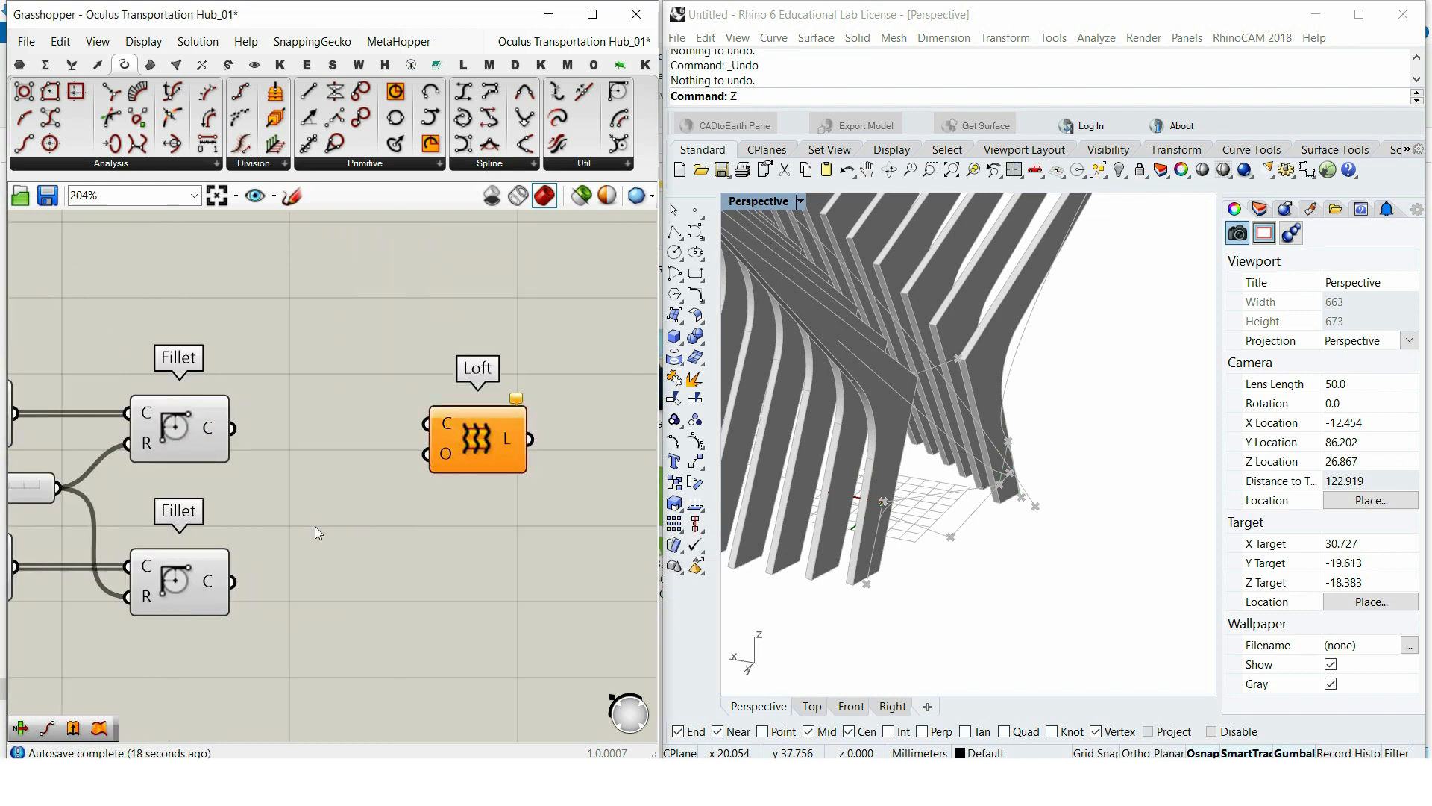
pyautogui.doubleClick(316, 526)
pyautogui.write('list item')
pyautogui.press('Return')
pyautogui.moveTo(315, 525); pyautogui.dragTo(343, 456)
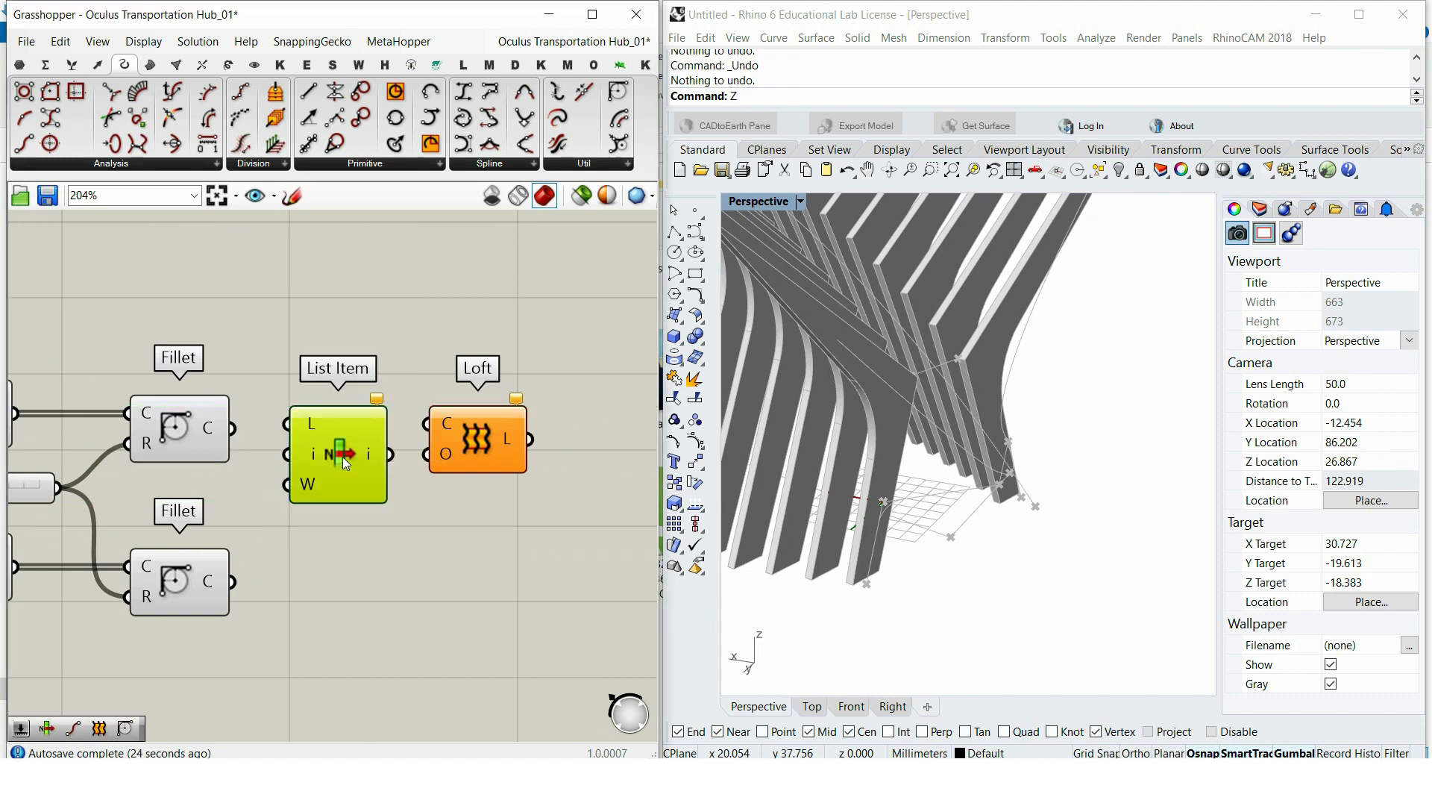
pyautogui.moveTo(254, 437); pyautogui.dragTo(339, 619)
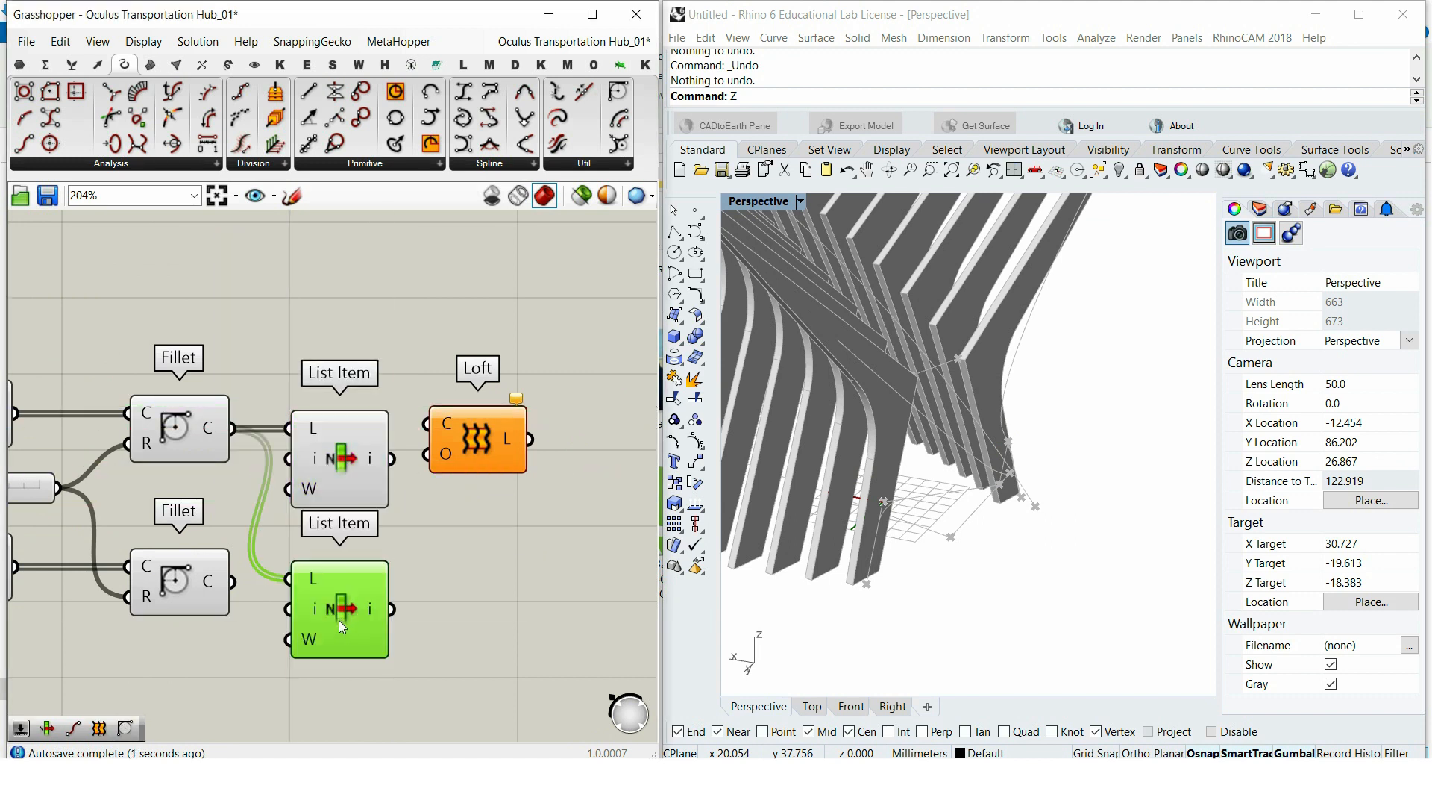
pyautogui.moveTo(237, 581); pyautogui.dragTo(288, 579)
# Step: Add a -1 item output to both List Items after the Fillets
pyautogui.scroll(3, 358, 602)
pyautogui.click(366, 526)
pyautogui.click(367, 237)
# Step: Loft the -1 outputs of both List Items and duplicate the Loft for their i outputs
pyautogui.scroll(-3, 351, 298)
pyautogui.click(516, 332)
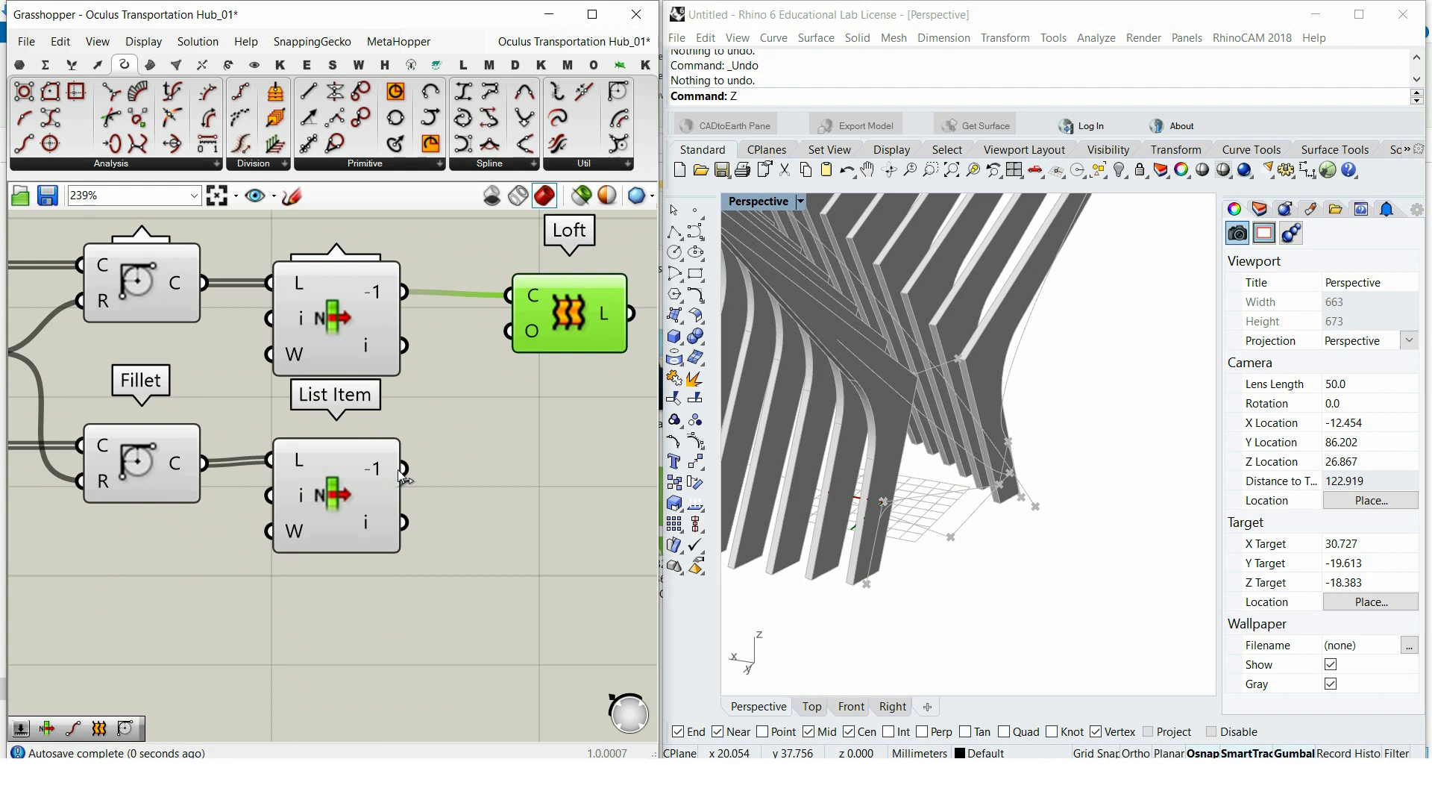
pyautogui.keyDown('alt'); pyautogui.moveTo(561, 319); pyautogui.dragTo(558, 526); pyautogui.keyUp('alt')
pyautogui.click(583, 418)
# Step: Turn off the preview of the Join Curves, Fillet and List Item components that feed the Lofts
pyautogui.moveTo(576, 420); pyautogui.dragTo(370, 463, button='right')
pyautogui.scroll(-8, 459, 549)
pyautogui.moveTo(409, 558); pyautogui.dragTo(238, 458)
pyautogui.rightClick(292, 414)
pyautogui.click(353, 445)
pyautogui.scroll(6, 394, 496)
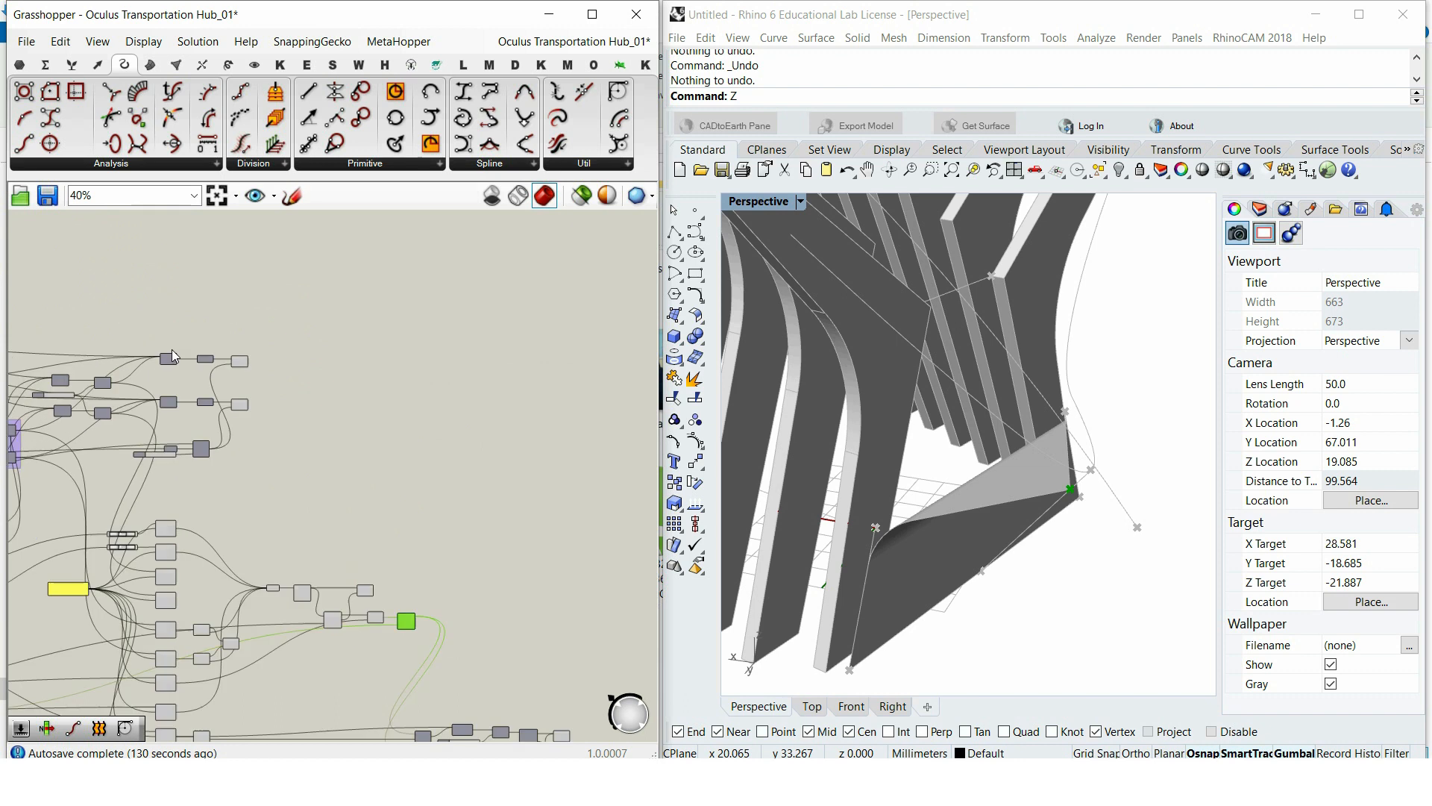
# Step: Route the Relay's output through a new List Item with a flattened L input into the start point of the Line SDL
pyautogui.doubleClick(395, 495)
pyautogui.write('list it')
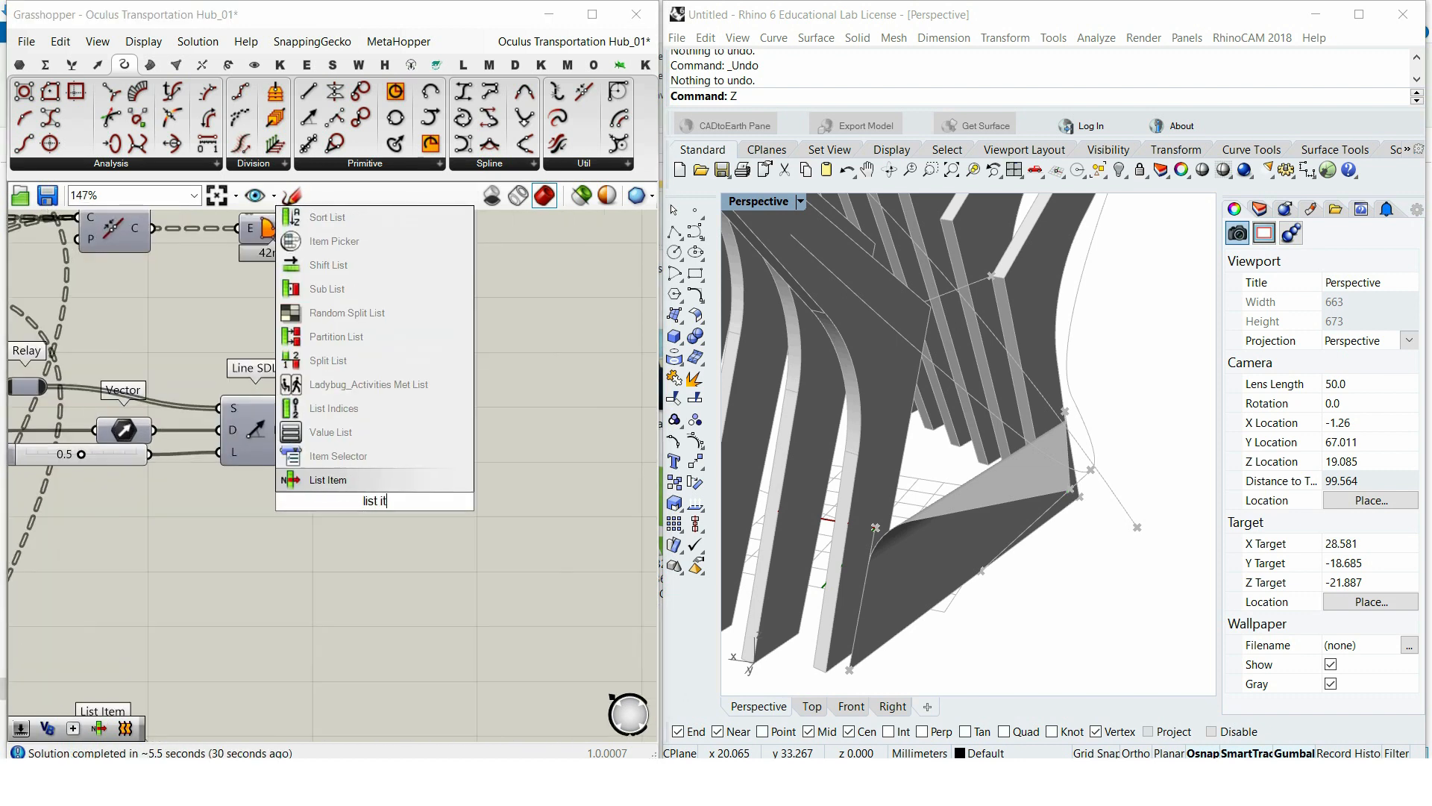
pyautogui.click(369, 484)
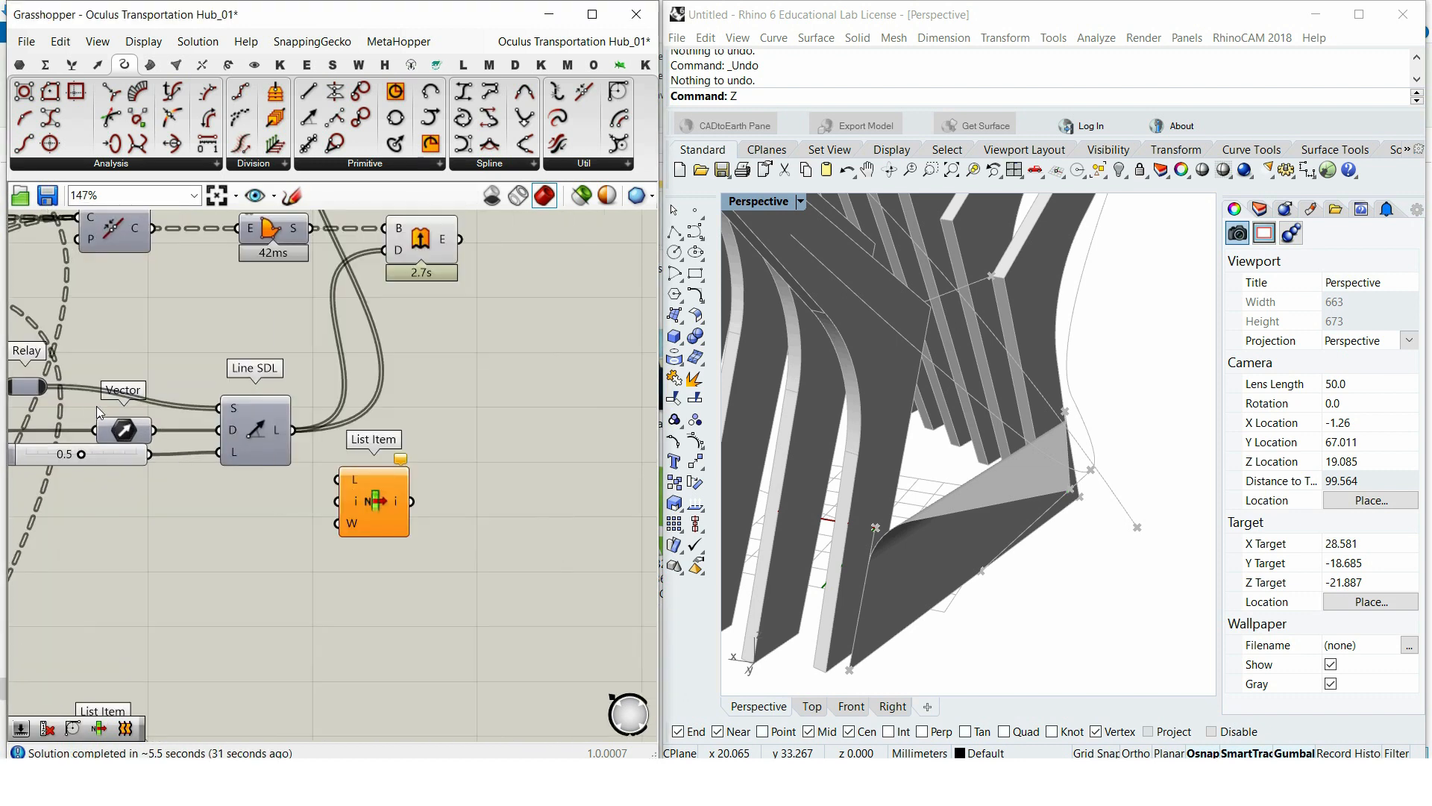
pyautogui.moveTo(297, 456); pyautogui.dragTo(151, 321)
pyautogui.rightClick(336, 479)
pyautogui.click(395, 565)
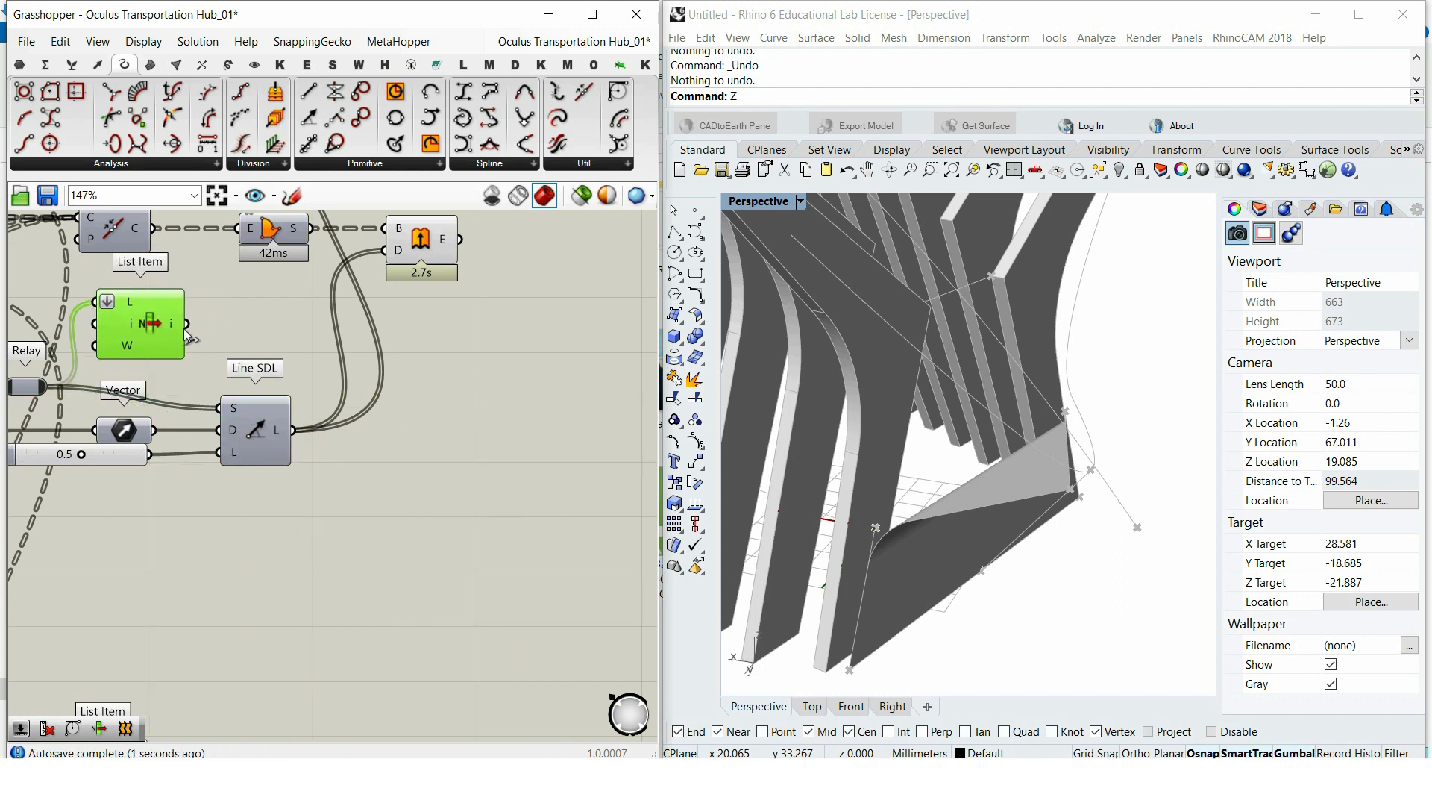
pyautogui.scroll(-3, 351, 360)
pyautogui.moveTo(385, 340); pyautogui.dragTo(322, 494, button='right')
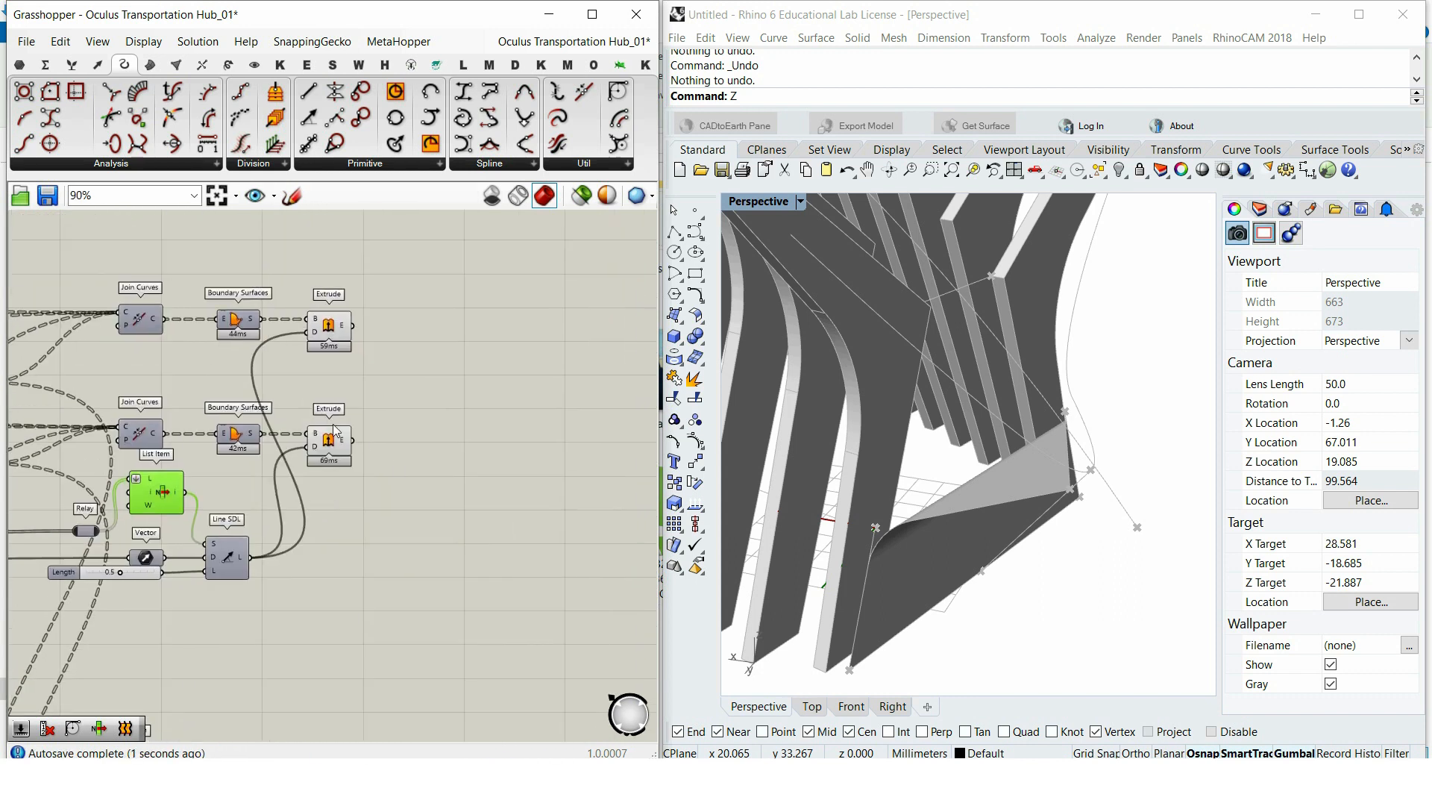
# Step: Add a Cull Index for the upper Extrude's output and duplicate it for the lower Extrude's output
pyautogui.moveTo(425, 370); pyautogui.dragTo(336, 350, button='right')
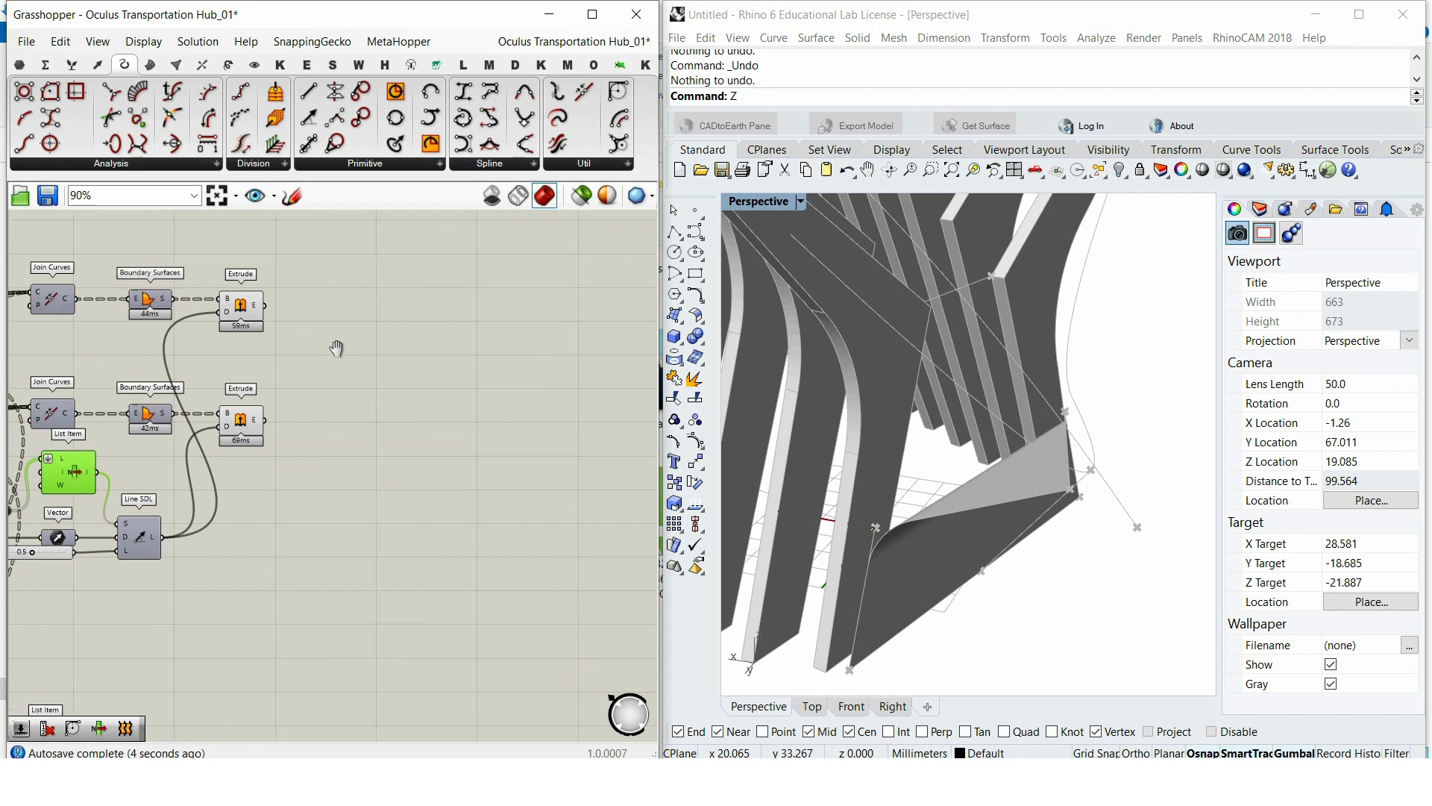
pyautogui.doubleClick(374, 343)
pyautogui.write('cull')
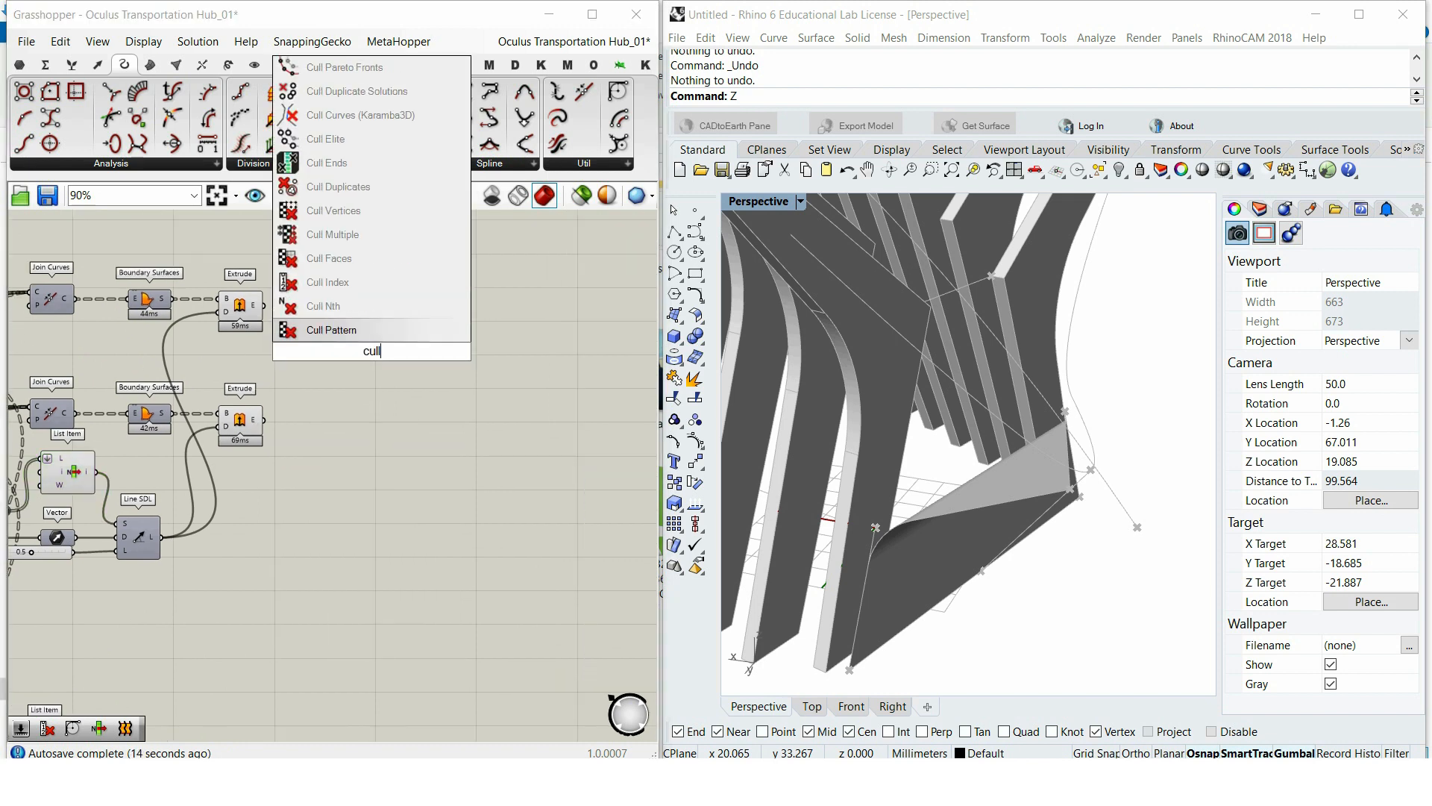
pyautogui.click(331, 288)
pyautogui.scroll(2, 310, 323)
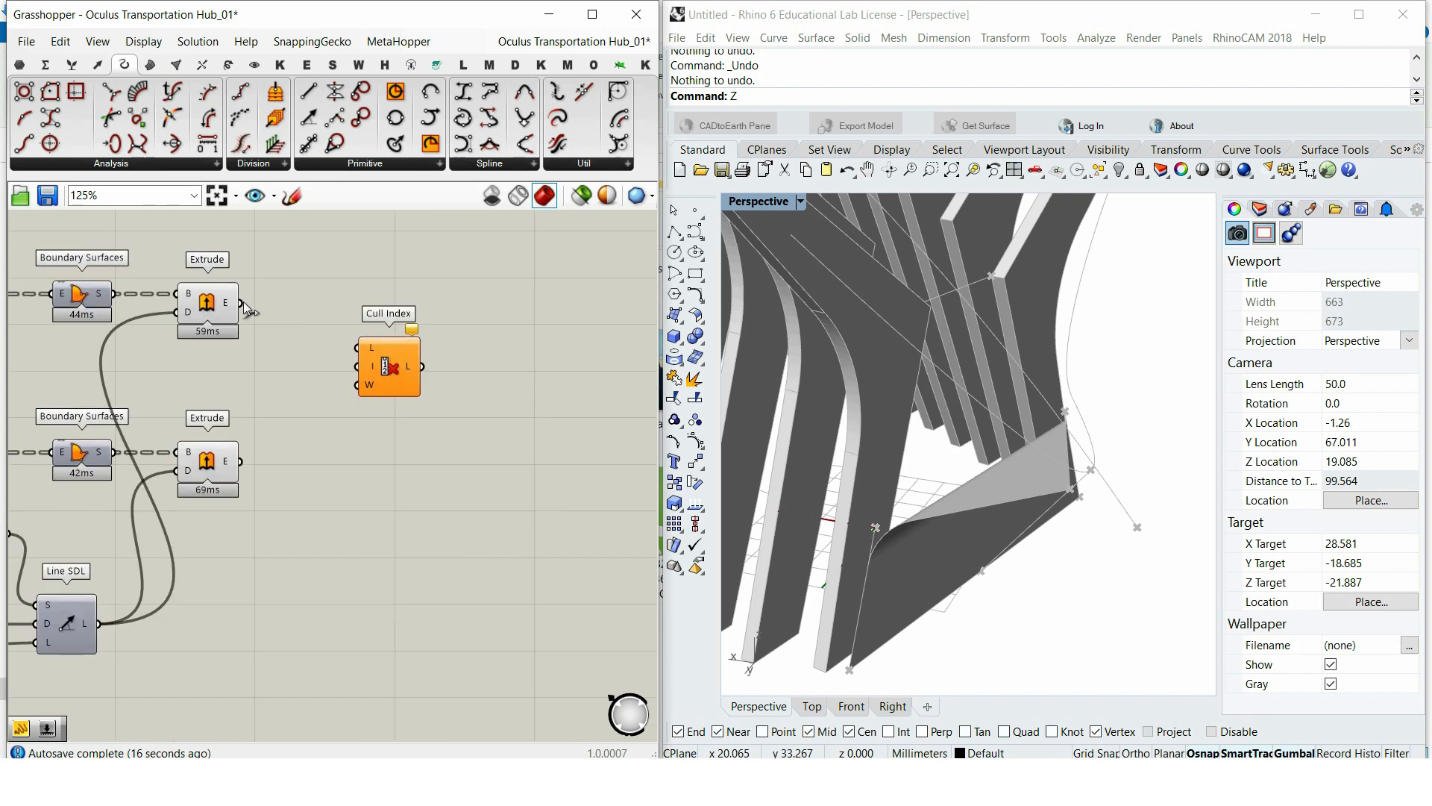
pyautogui.moveTo(386, 382); pyautogui.dragTo(360, 487)
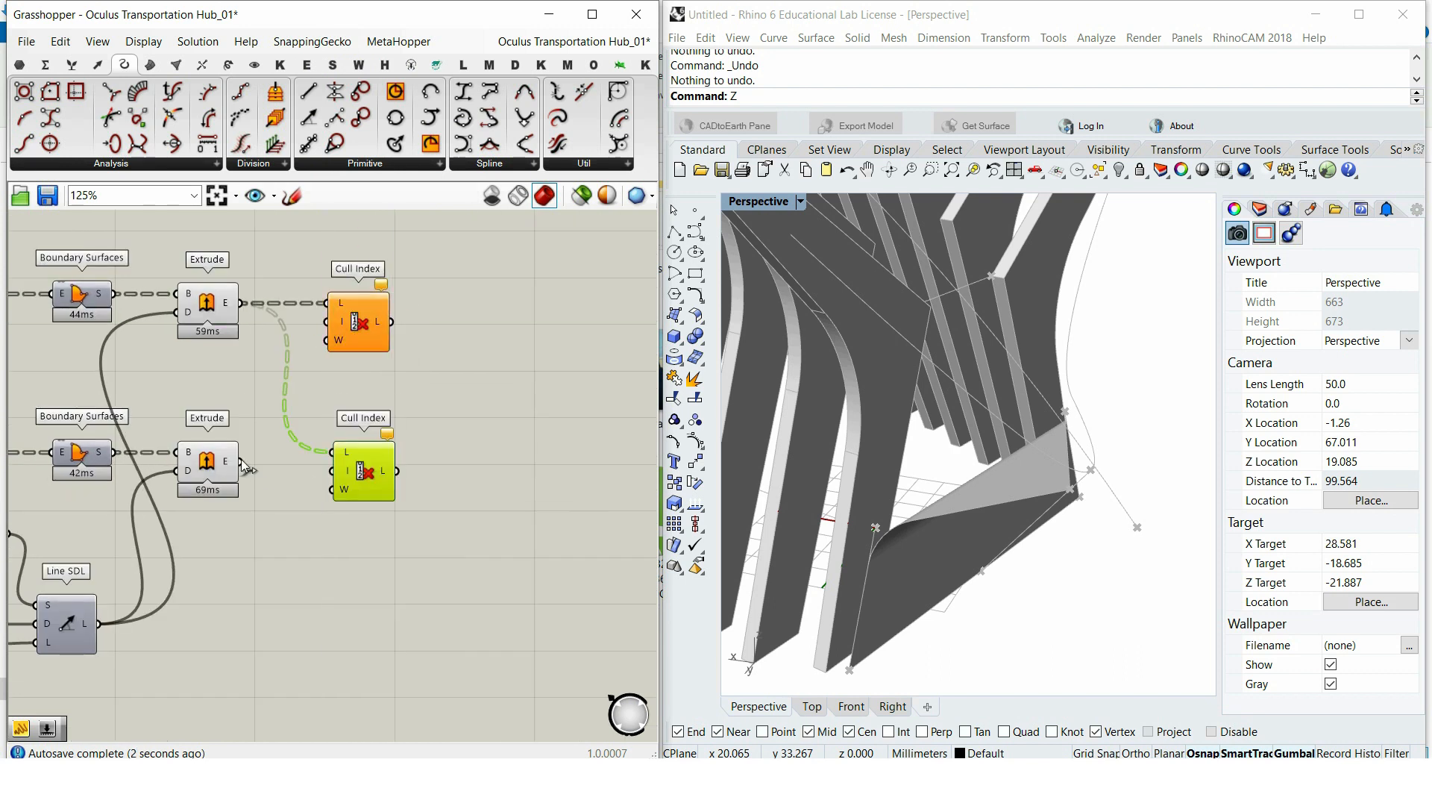
# Step: Feed a panel with the values 0 and -1 into the index inputs of both Cull Index components
pyautogui.scroll(-5, 349, 447)
pyautogui.click(70, 676)
pyautogui.scroll(5, 61, 676)
pyautogui.scroll(-4, 56, 686)
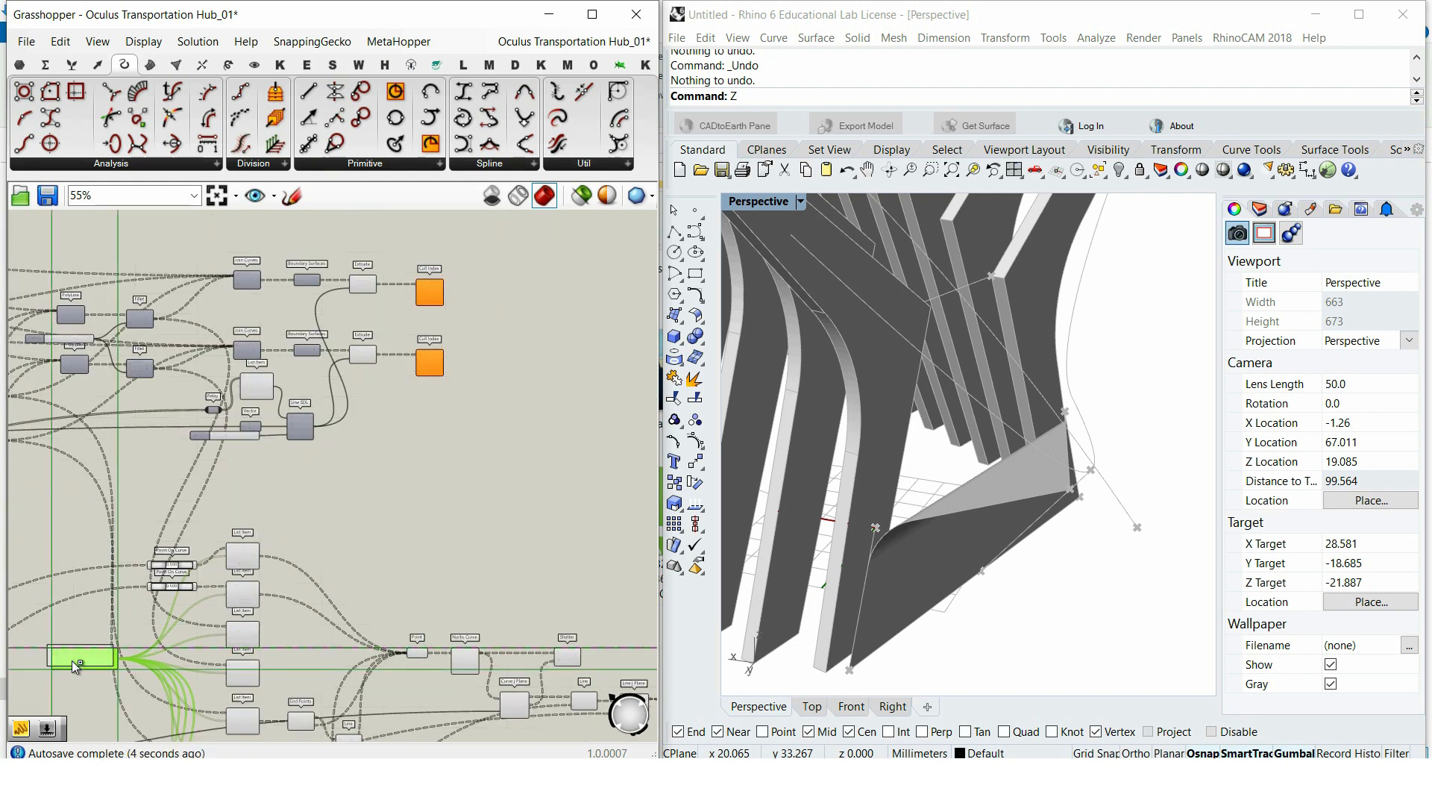
pyautogui.moveTo(72, 660); pyautogui.dragTo(452, 451)
pyautogui.scroll(5, 362, 337)
pyautogui.moveTo(379, 487); pyautogui.dragTo(342, 513, button='right')
# Step: Turn off the preview of both Extrude components that feed the Cull Index components
pyautogui.moveTo(329, 518); pyautogui.dragTo(291, 262)
pyautogui.rightClick(345, 217)
pyautogui.click(395, 251)
pyautogui.moveTo(442, 294); pyautogui.dragTo(375, 326, button='right')
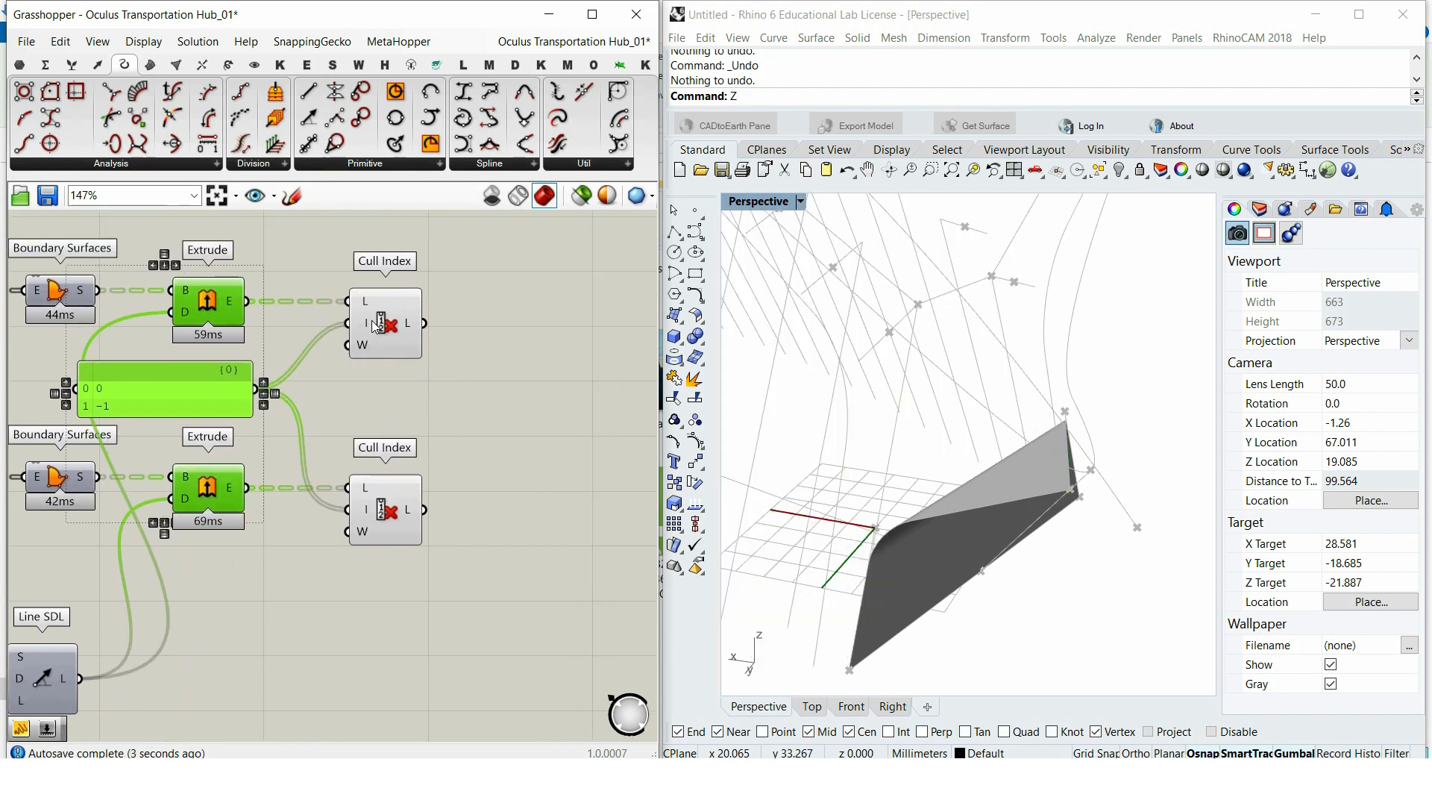
# Step: Flatten the L inputs of both Cull Index components
pyautogui.rightClick(363, 302)
pyautogui.click(413, 441)
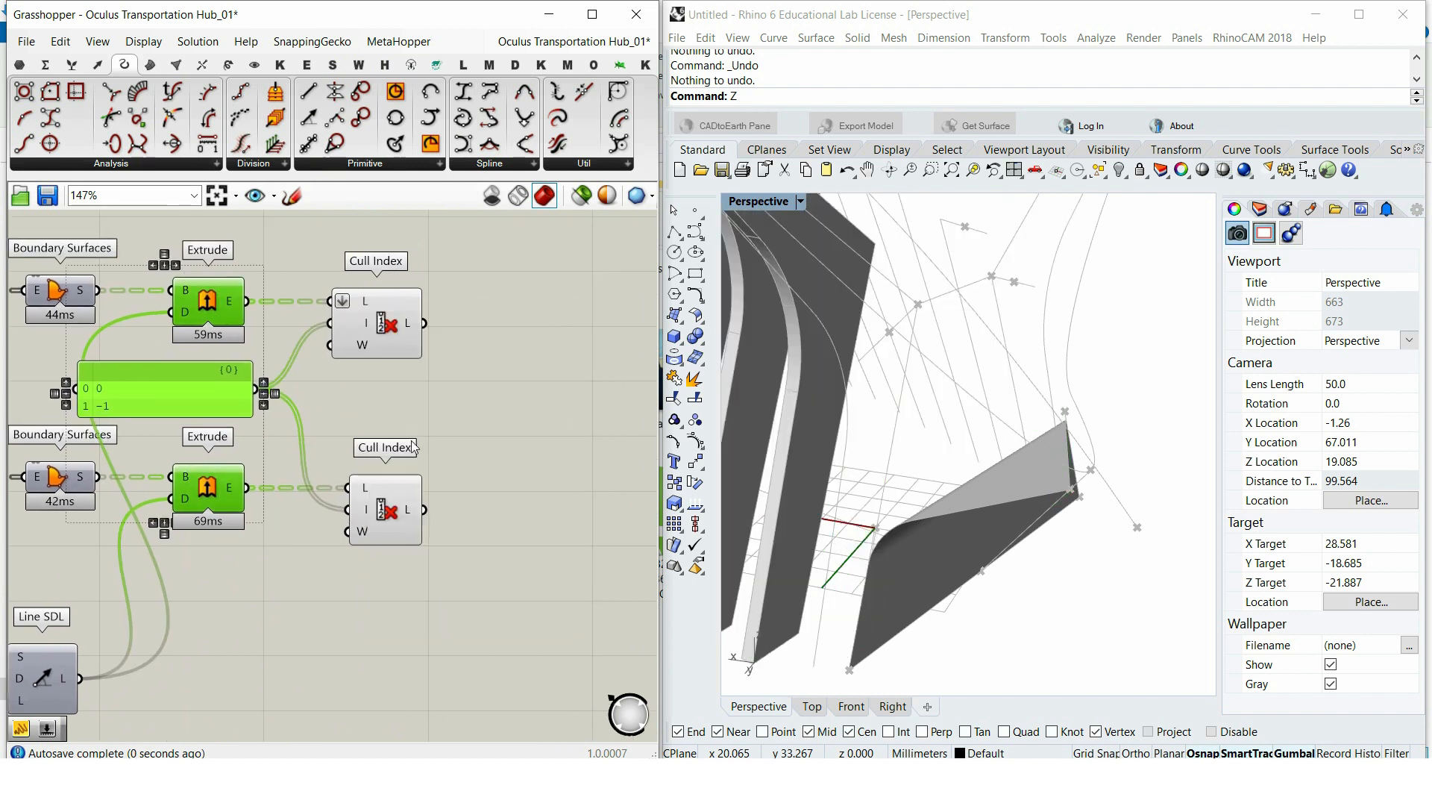
pyautogui.rightClick(373, 496)
pyautogui.click(399, 569)
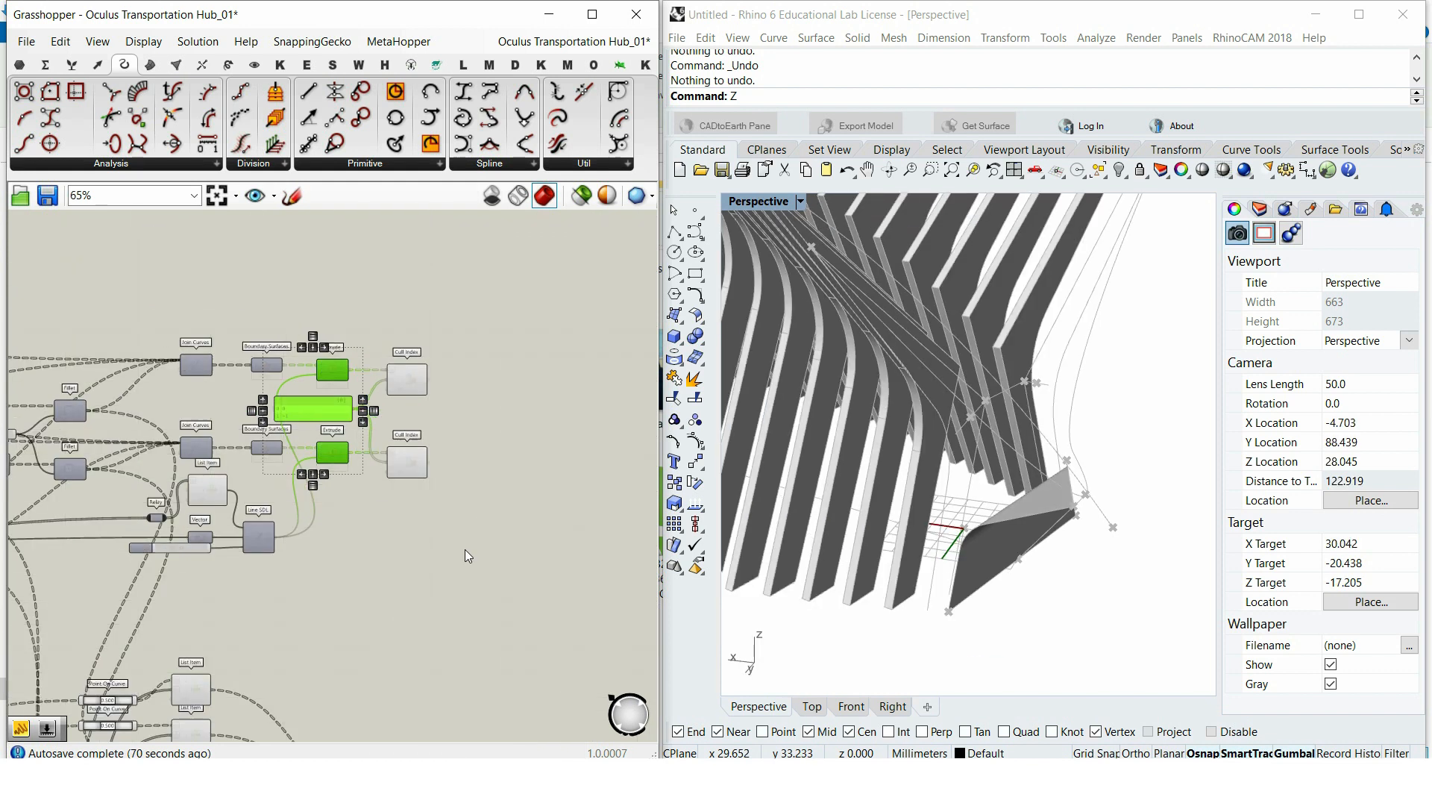
# Step: Turn off the preview of both Loft components at the end of the definition
pyautogui.moveTo(464, 549); pyautogui.dragTo(447, 479, button='right')
pyautogui.moveTo(412, 536); pyautogui.dragTo(369, 329, button='right')
pyautogui.scroll(-2, 369, 329)
pyautogui.moveTo(627, 447); pyautogui.dragTo(489, 491, button='right')
pyautogui.scroll(5, 490, 491)
pyautogui.moveTo(510, 559); pyautogui.dragTo(431, 366)
pyautogui.rightClick(440, 319)
pyautogui.click(485, 339)
pyautogui.moveTo(266, 526); pyautogui.dragTo(360, 552, button='right')
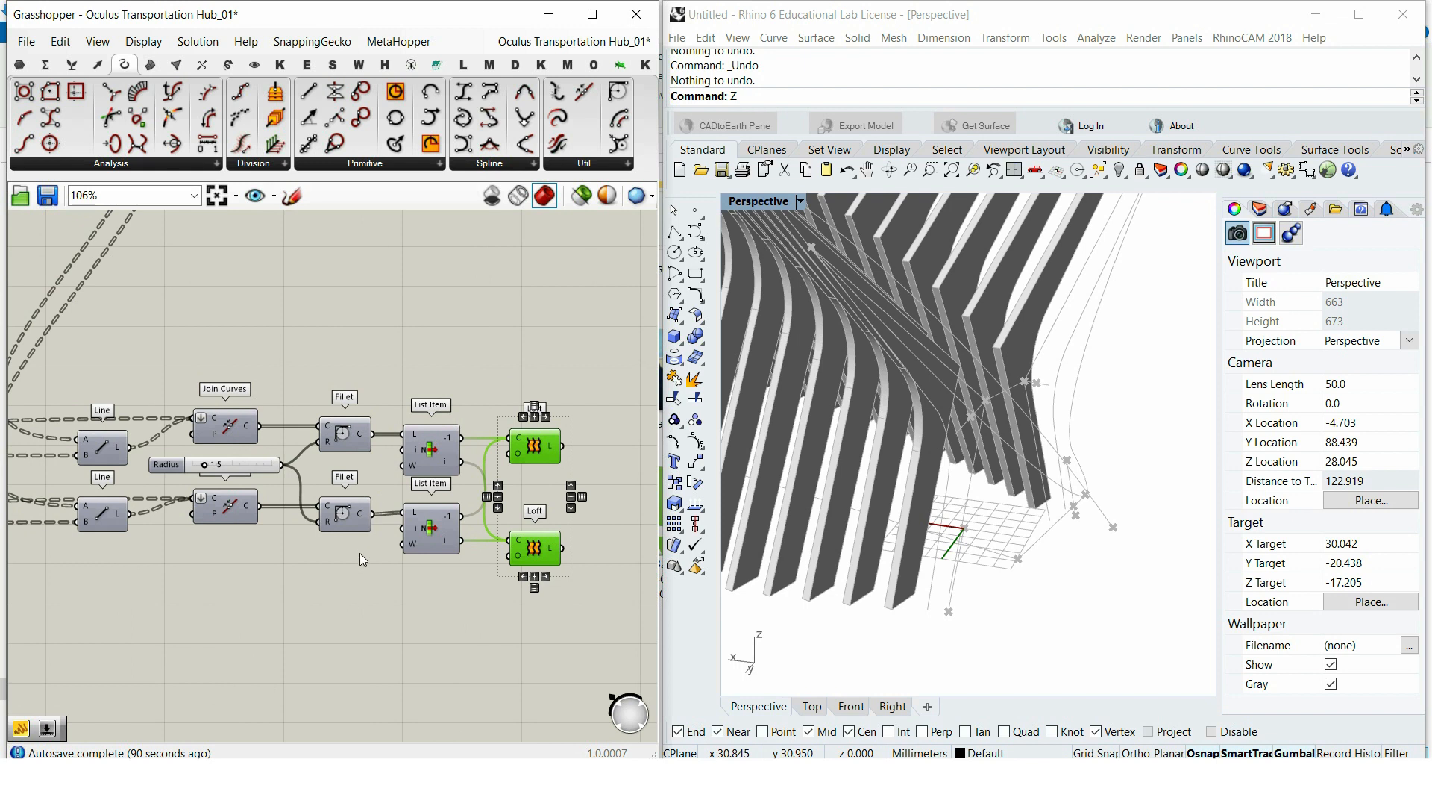
# Step: Turn the preview of both Fillet components back on
pyautogui.moveTo(360, 553); pyautogui.dragTo(366, 364)
pyautogui.rightClick(366, 364)
pyautogui.click(400, 365)
pyautogui.click(377, 368)
# Step: Turn off the preview of the two End Points components that feed the end Lines
pyautogui.moveTo(261, 387); pyautogui.dragTo(326, 438, button='right')
pyautogui.scroll(-4, 593, 327)
pyautogui.scroll(4, 324, 438)
pyautogui.moveTo(281, 500); pyautogui.dragTo(240, 367)
pyautogui.rightClick(251, 321)
pyautogui.click(329, 356)
pyautogui.scroll(-3, 298, 431)
pyautogui.moveTo(298, 436); pyautogui.dragTo(291, 447, button='right')
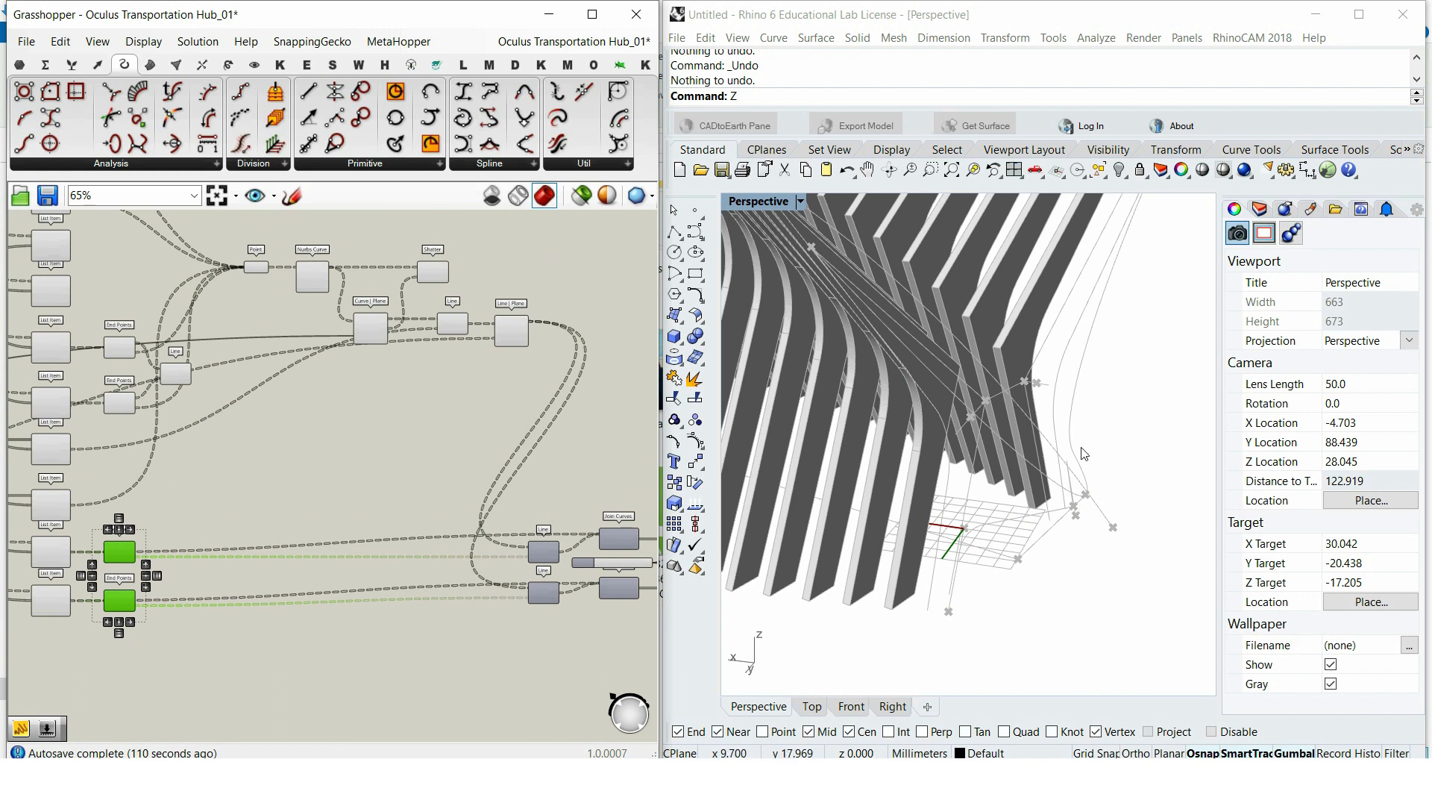
# Step: Join the two outer List Item lines and the Line between them with a Join Curves component placed above the Nurbs Curve
pyautogui.scroll(3, 356, 398)
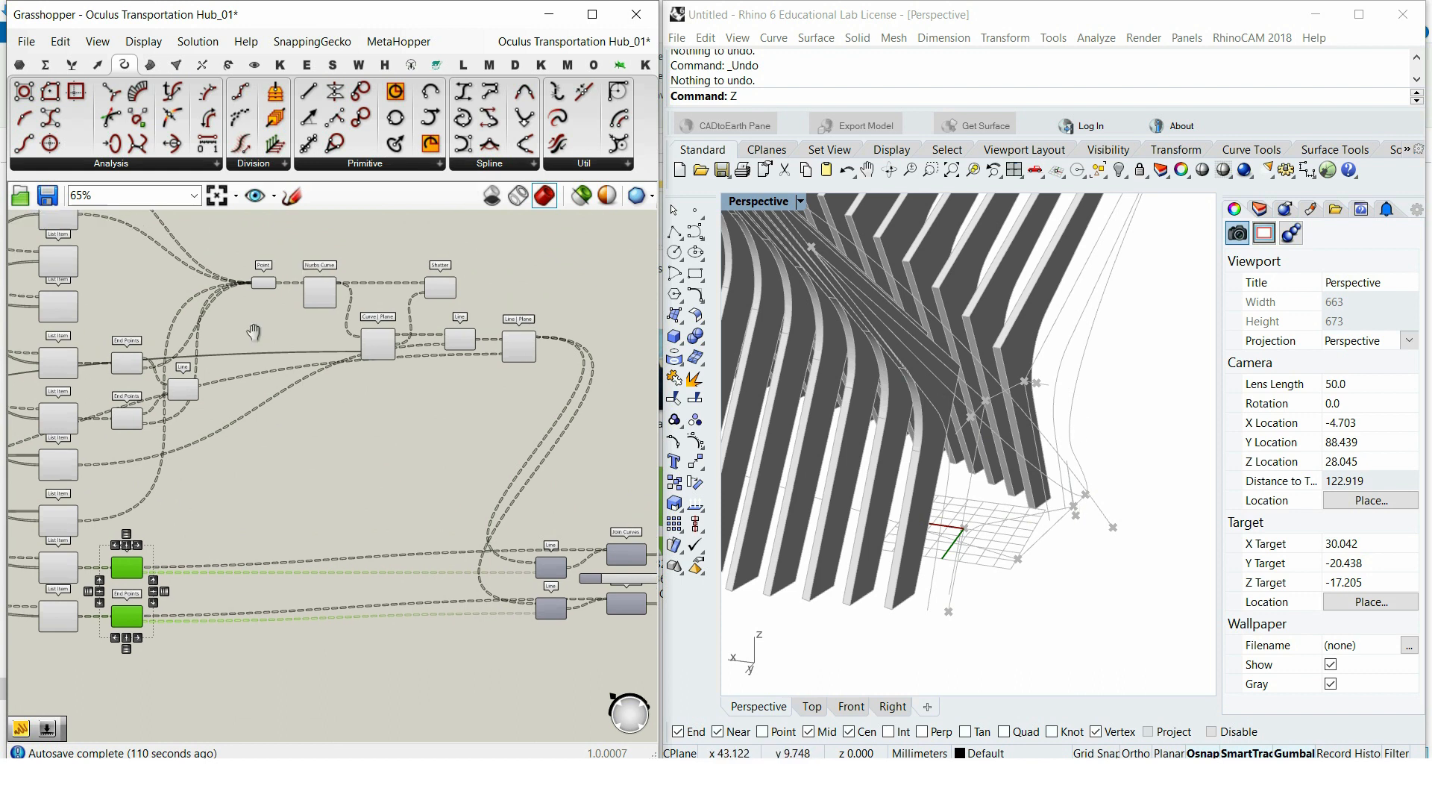
pyautogui.doubleClick(395, 428)
pyautogui.write('join')
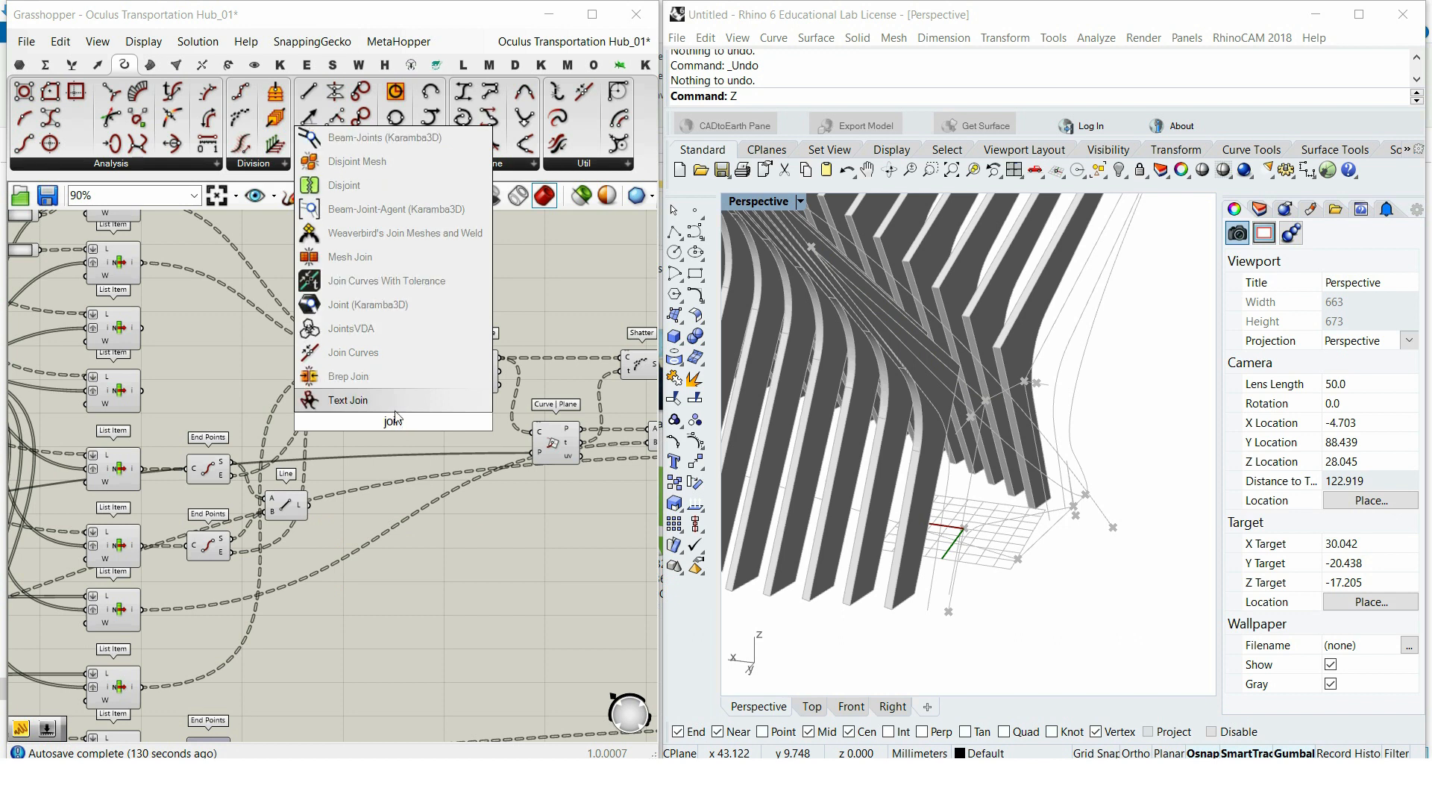
pyautogui.click(373, 352)
pyautogui.click(136, 478)
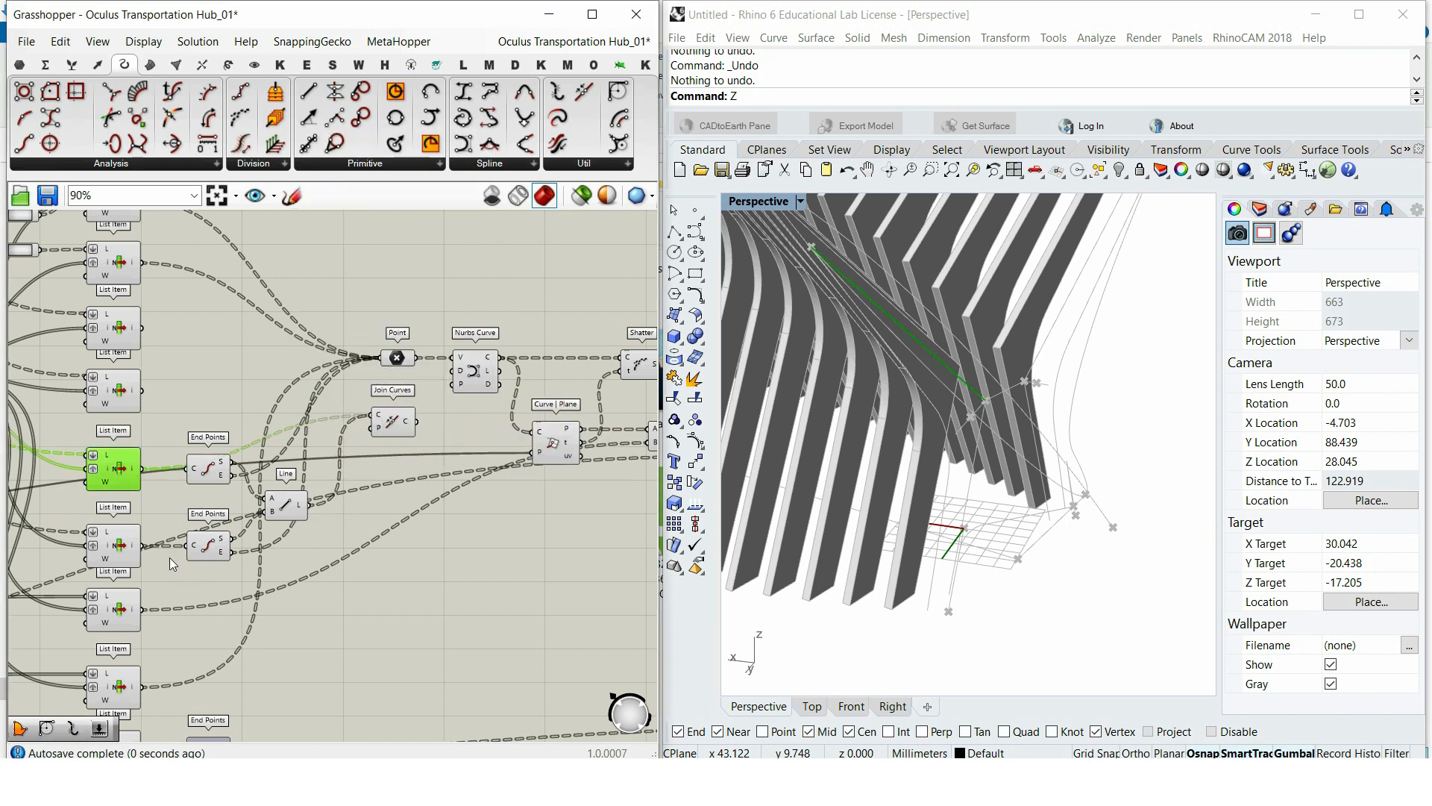
pyautogui.moveTo(414, 437); pyautogui.dragTo(476, 272)
pyautogui.click(476, 369)
pyautogui.scroll(3, 334, 389)
pyautogui.click(313, 375)
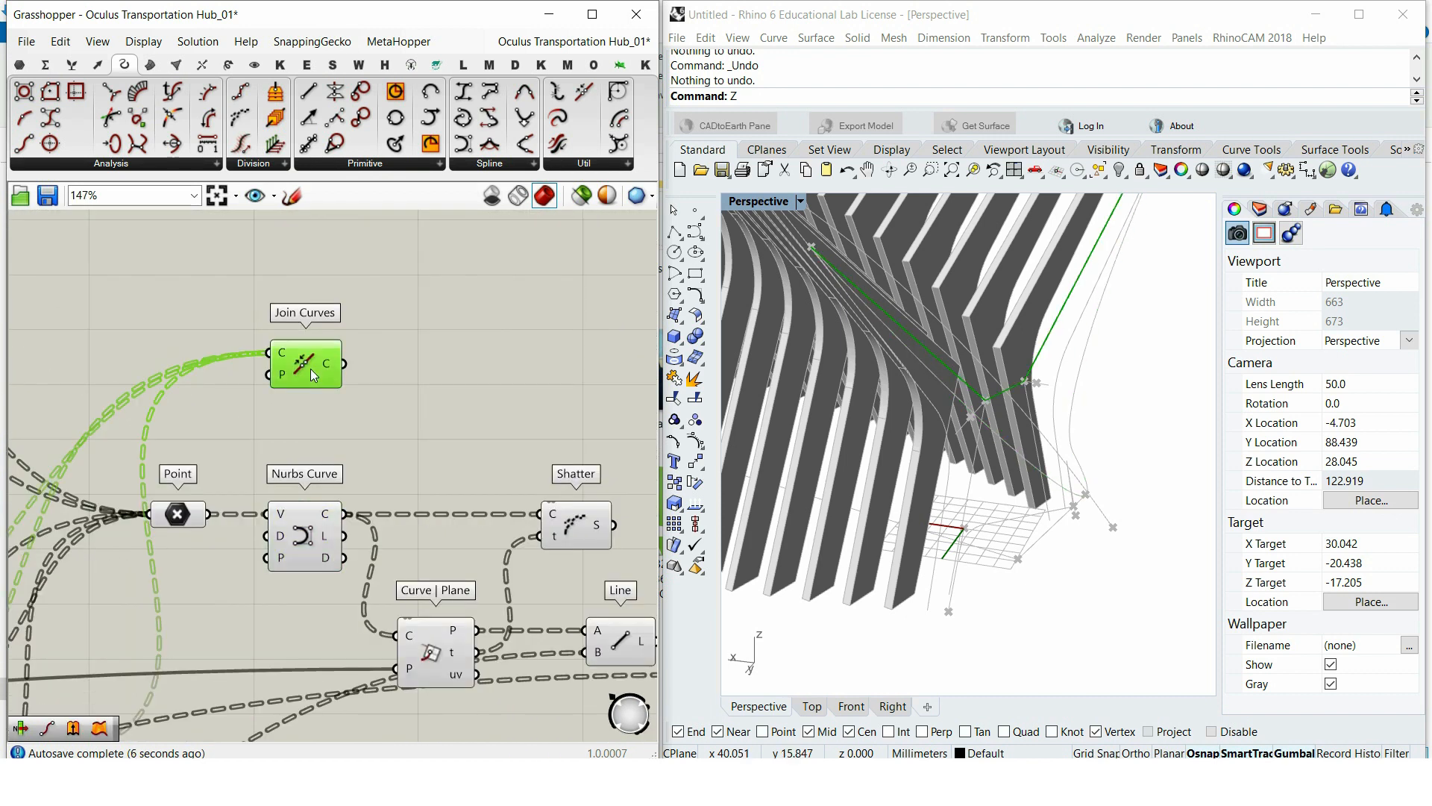
# Step: Create an Edge Surface from the joined curve as edge A and the Nurbs Curve as edge B
pyautogui.scroll(-1, 169, 84)
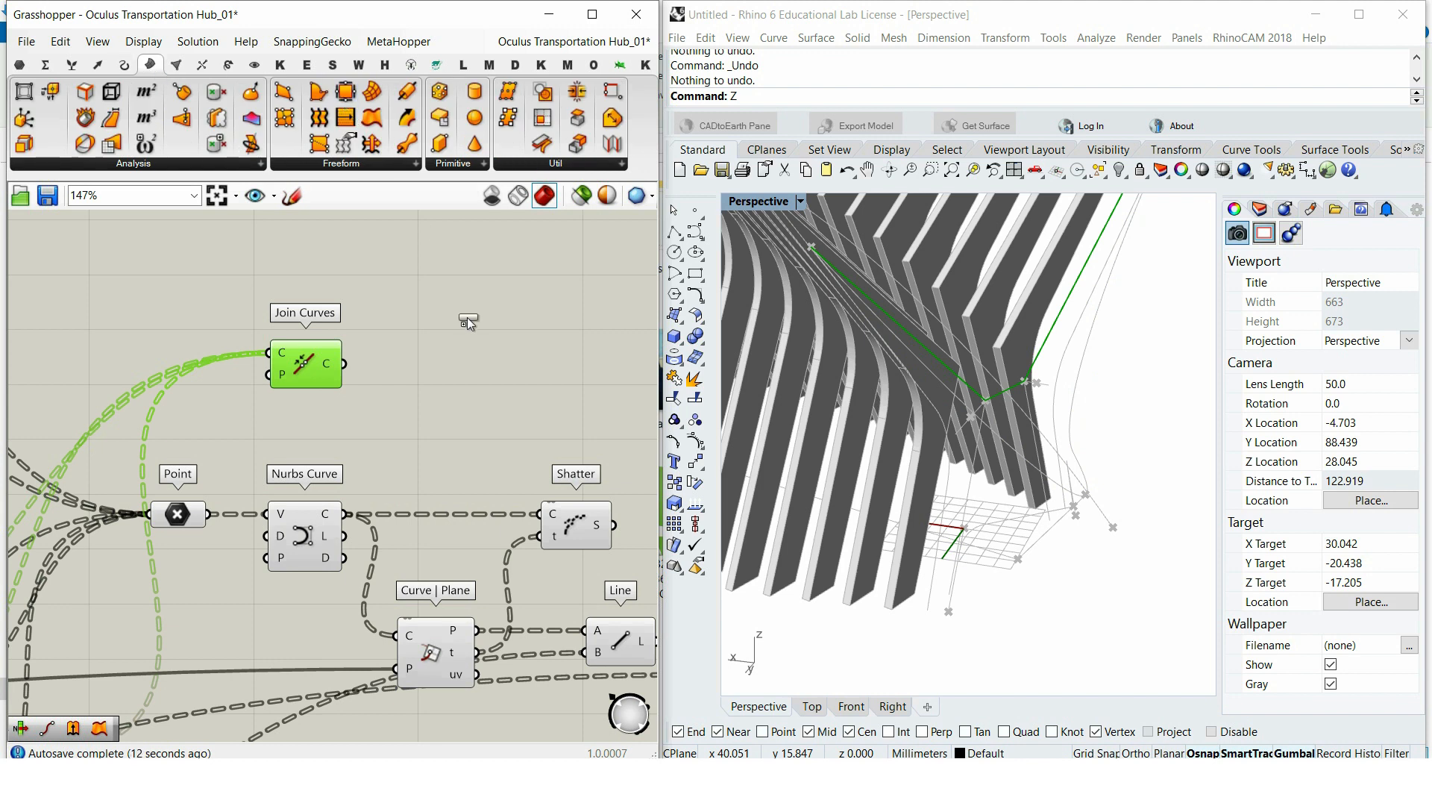
pyautogui.moveTo(469, 323); pyautogui.dragTo(482, 345)
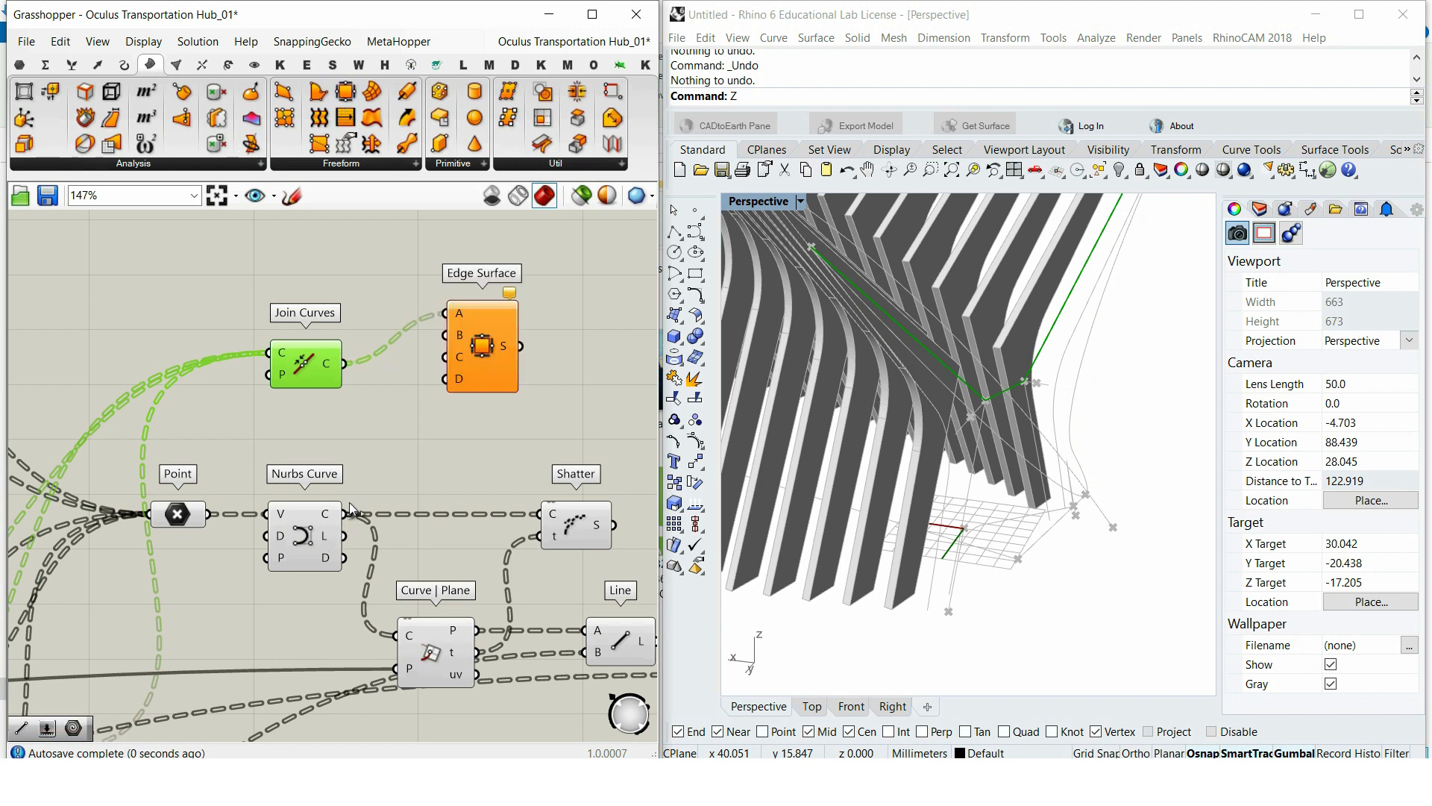
pyautogui.moveTo(345, 513); pyautogui.dragTo(446, 335)
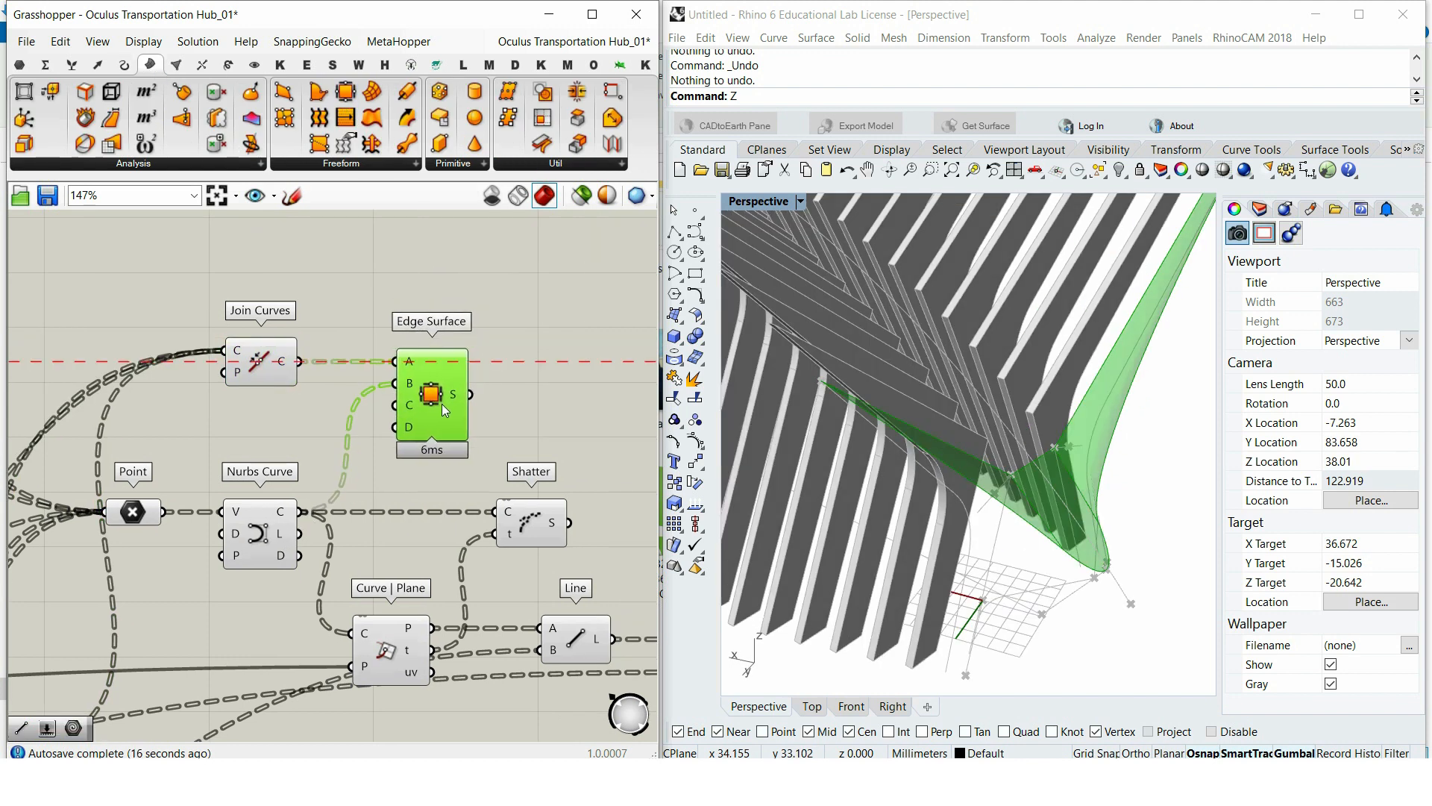
pyautogui.moveTo(442, 404); pyautogui.dragTo(362, 359, button='right')
pyautogui.moveTo(1029, 501); pyautogui.dragTo(730, 458, button='right')
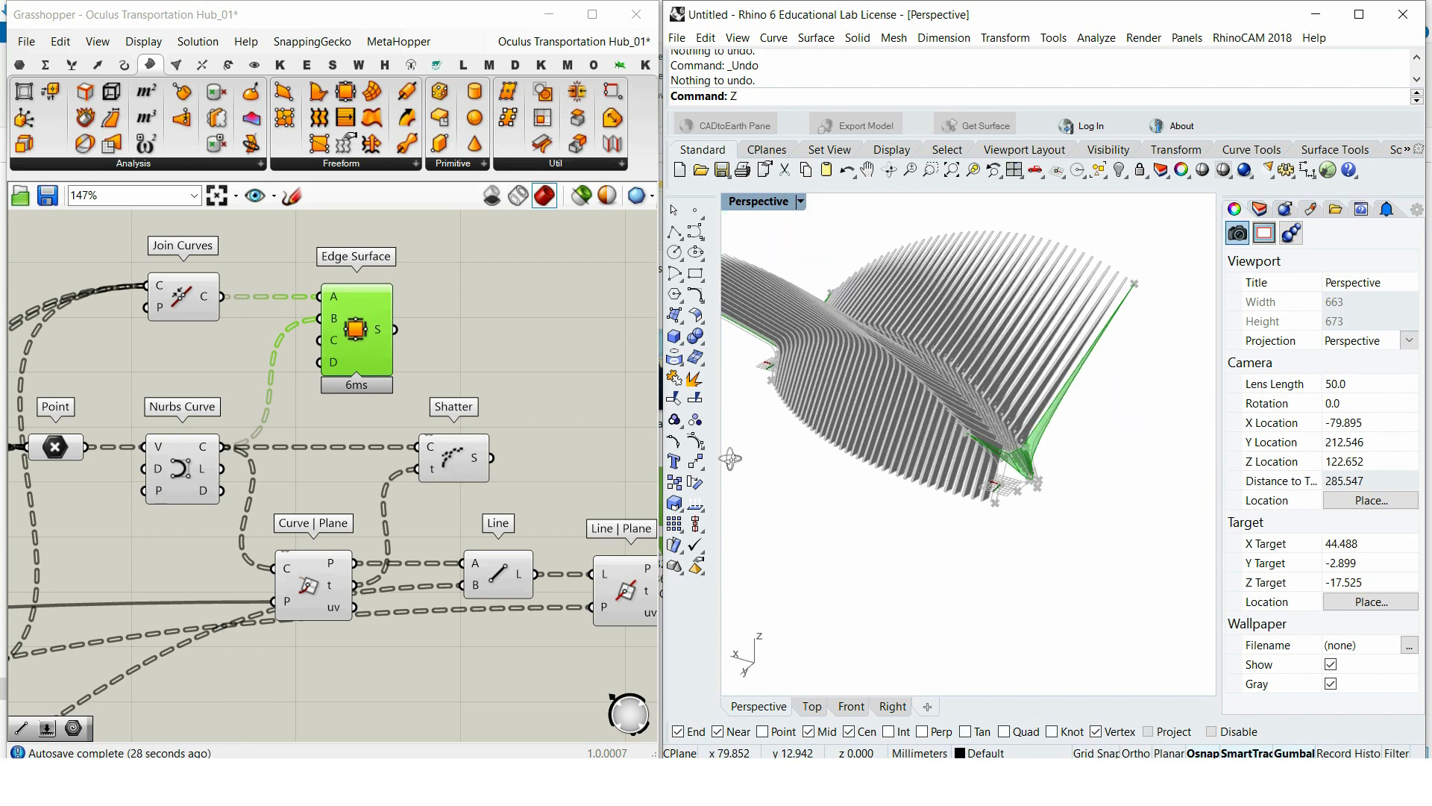
pyautogui.scroll(5, 730, 458)
# Step: Turn off the preview of the Point component that feeds the Nurbs Curve
pyautogui.moveTo(182, 506); pyautogui.dragTo(211, 507, button='right')
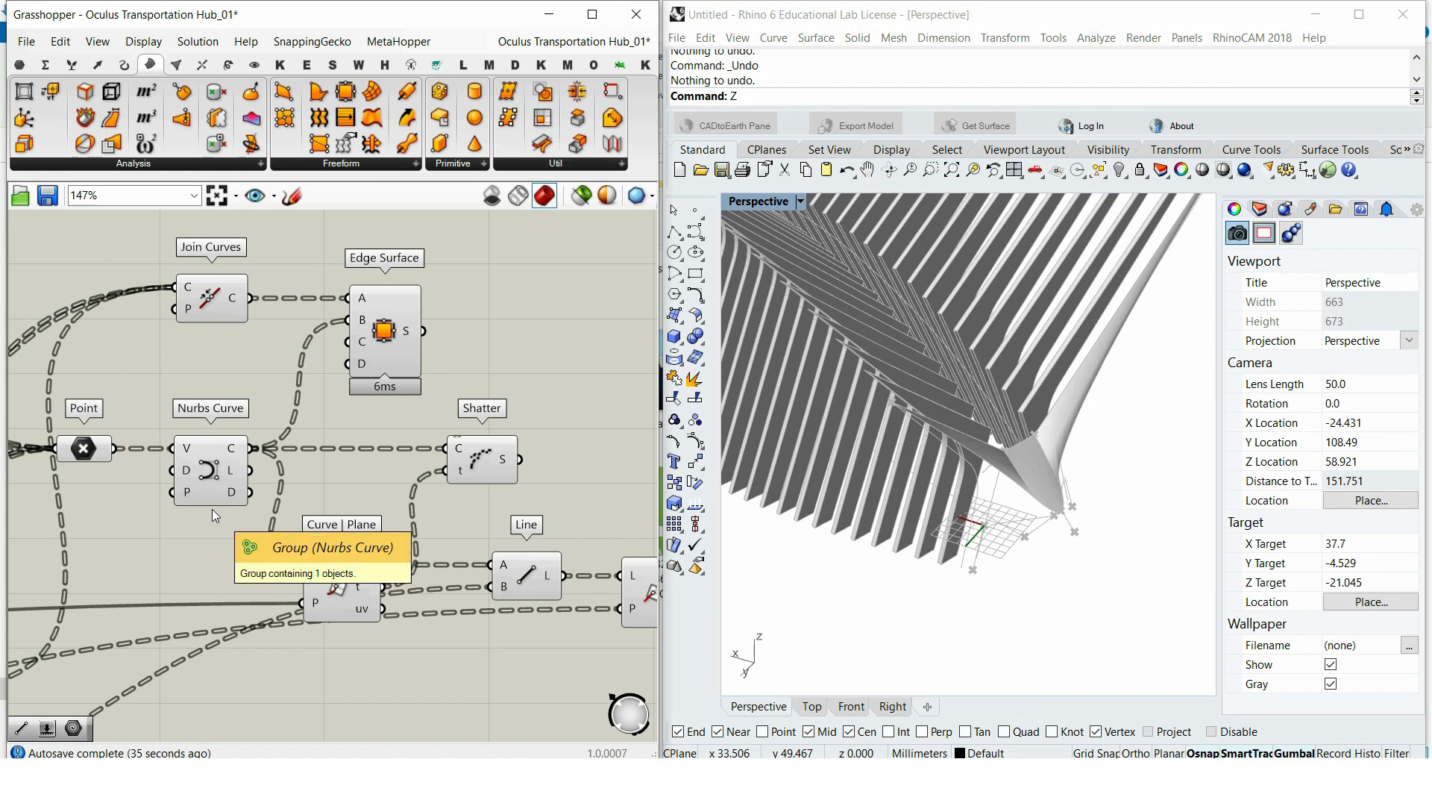
pyautogui.click(99, 451)
pyautogui.rightClick(144, 371)
pyautogui.click(195, 479)
# Step: Add a List Item for the Shatter's segments and give it a +1 item output
pyautogui.moveTo(514, 522); pyautogui.dragTo(233, 485, button='right')
pyautogui.doubleClick(306, 489)
pyautogui.write('list ')
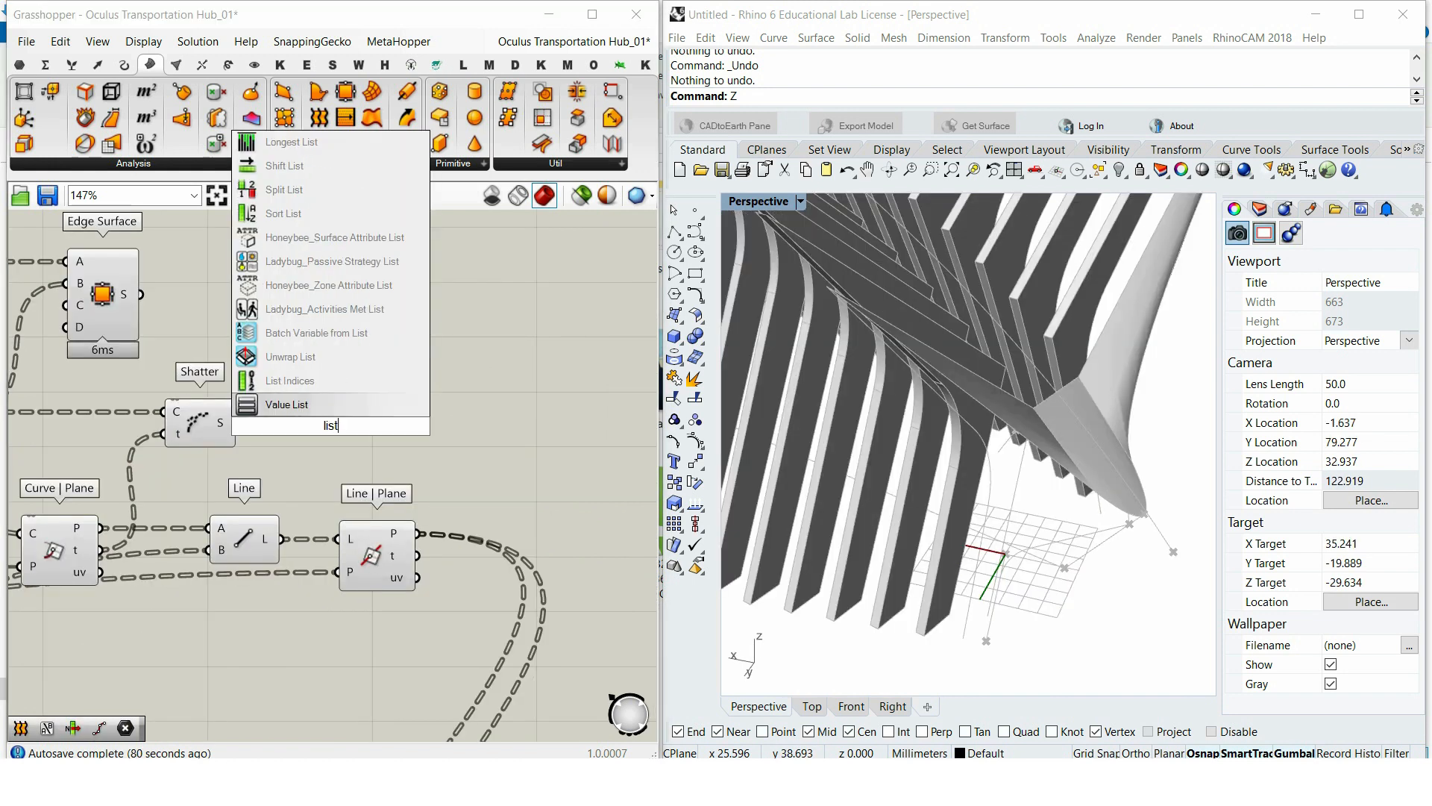
pyautogui.write('item')
pyautogui.press('Return')
pyautogui.moveTo(239, 423); pyautogui.dragTo(380, 414)
pyautogui.scroll(4, 380, 414)
pyautogui.click(391, 475)
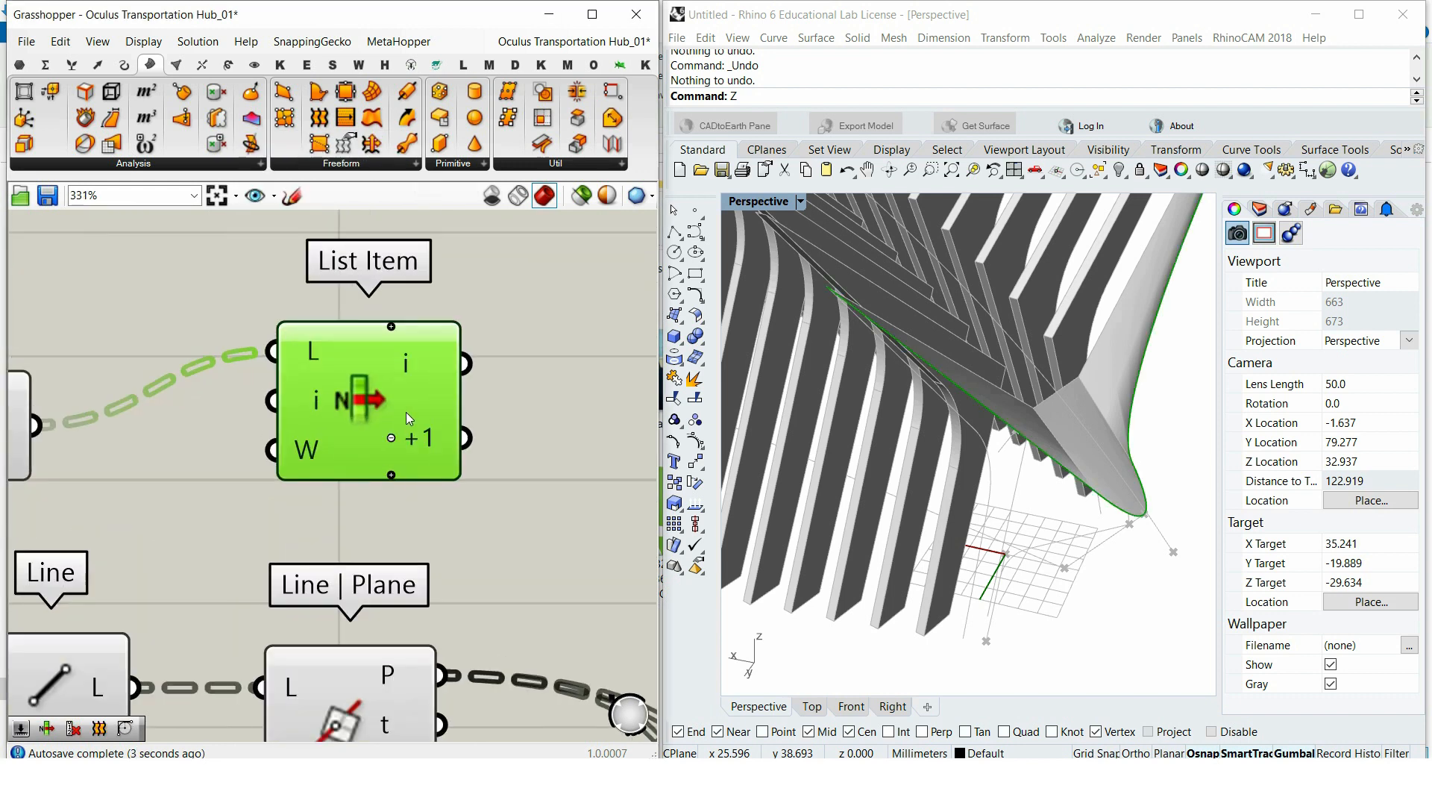
# Step: Store the List Item's i and +1 outputs in two separate Curve parameters
pyautogui.scroll(-2, 325, 379)
pyautogui.click(492, 458)
pyautogui.doubleClick(492, 458)
pyautogui.write('curve')
pyautogui.press('Return')
pyautogui.moveTo(361, 421); pyautogui.dragTo(463, 432)
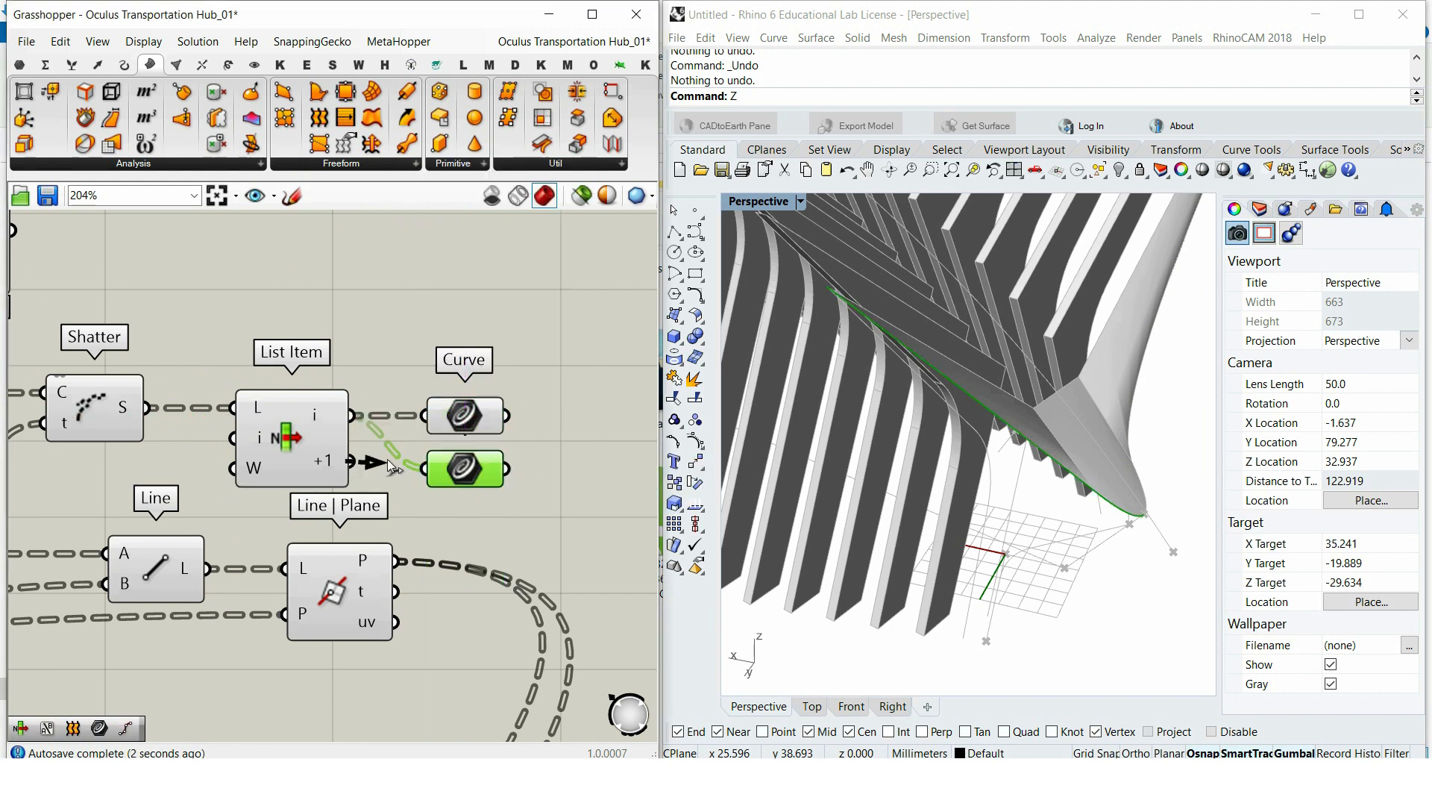
pyautogui.moveTo(390, 466); pyautogui.dragTo(427, 462)
# Step: Add a Line between the P points of the Curve | Plane and Line | Plane intersections
pyautogui.scroll(-2, 534, 462)
pyautogui.doubleClick(476, 419)
pyautogui.write('li')
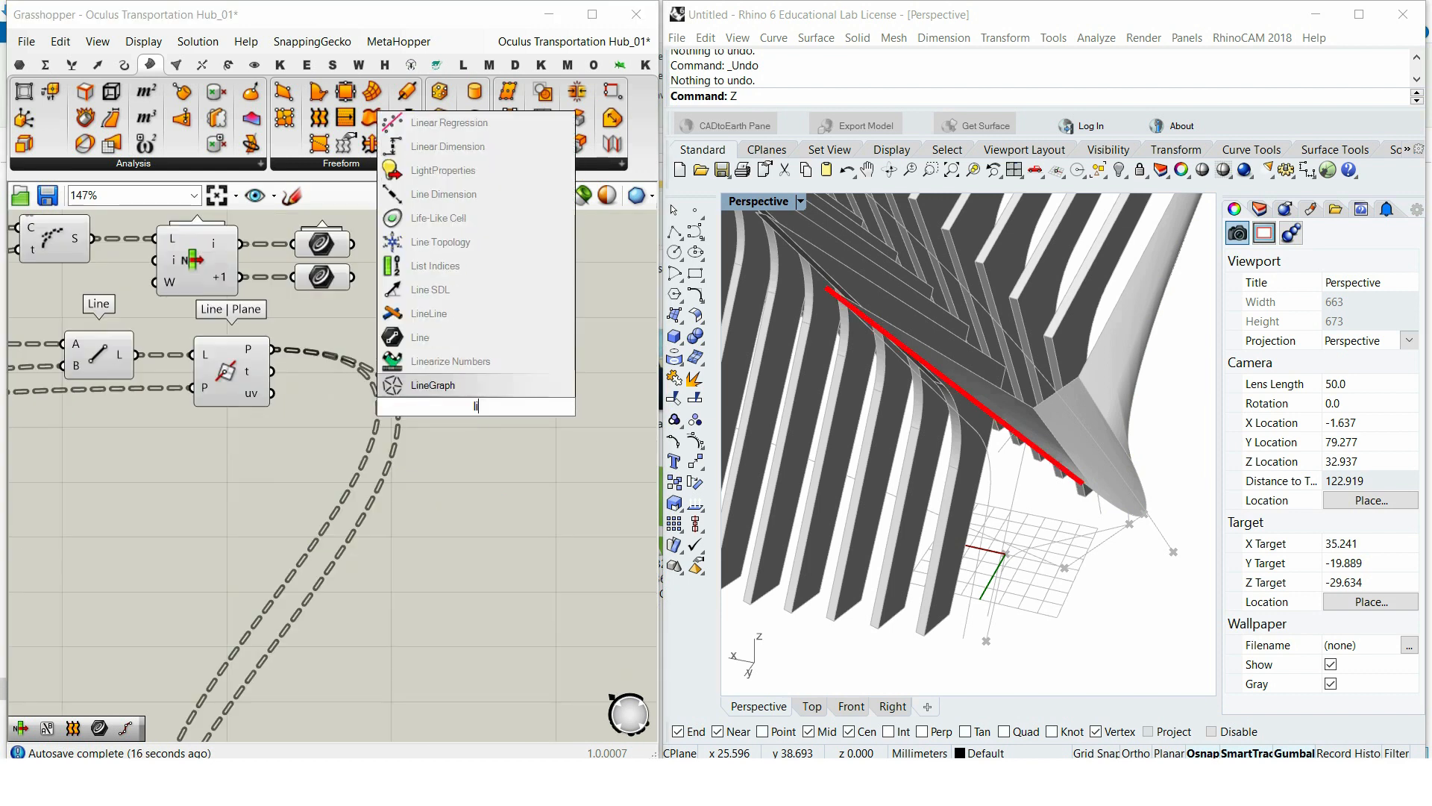
pyautogui.click(436, 363)
pyautogui.scroll(-3, 428, 362)
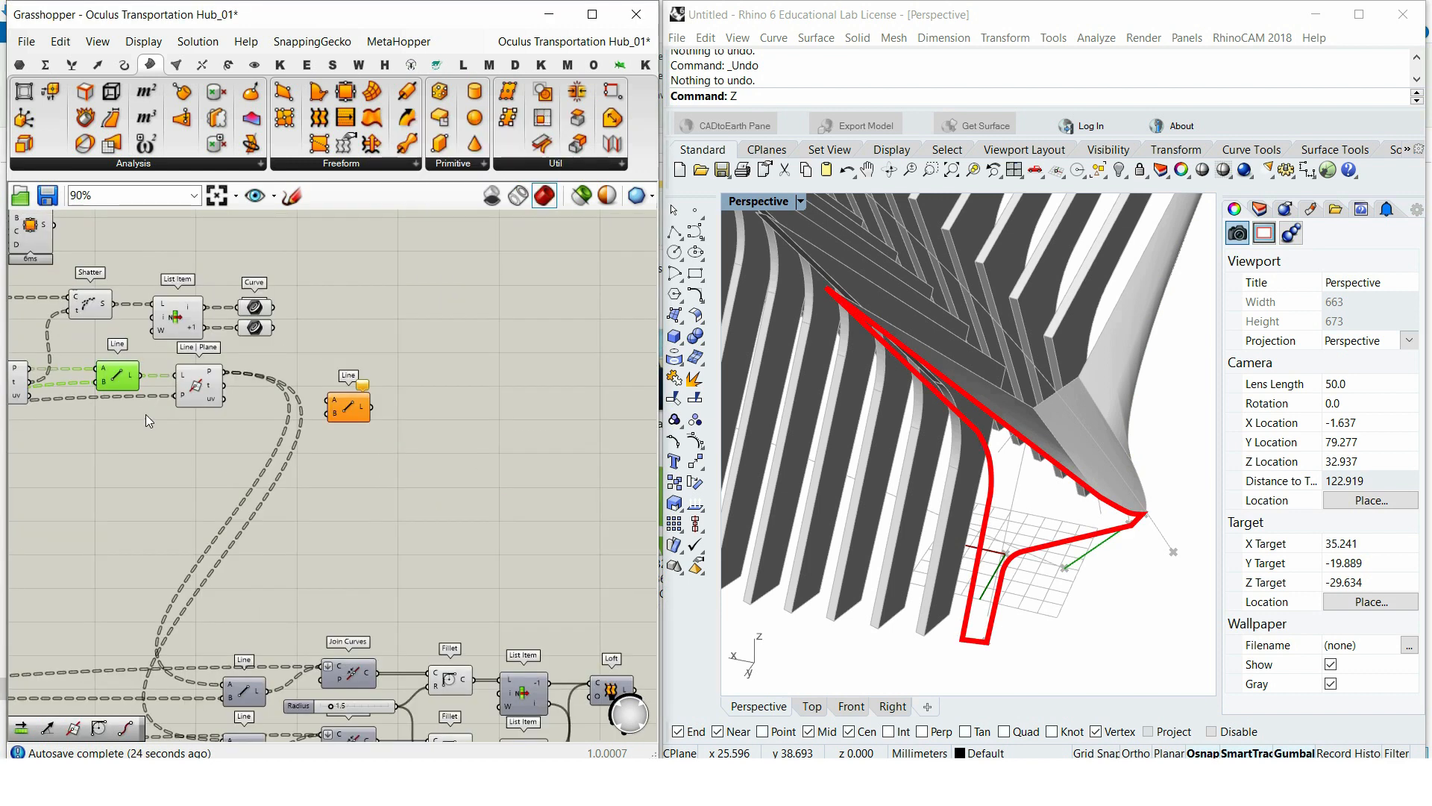
pyautogui.click(101, 358)
pyautogui.scroll(2, 100, 358)
pyautogui.moveTo(134, 345); pyautogui.dragTo(493, 385)
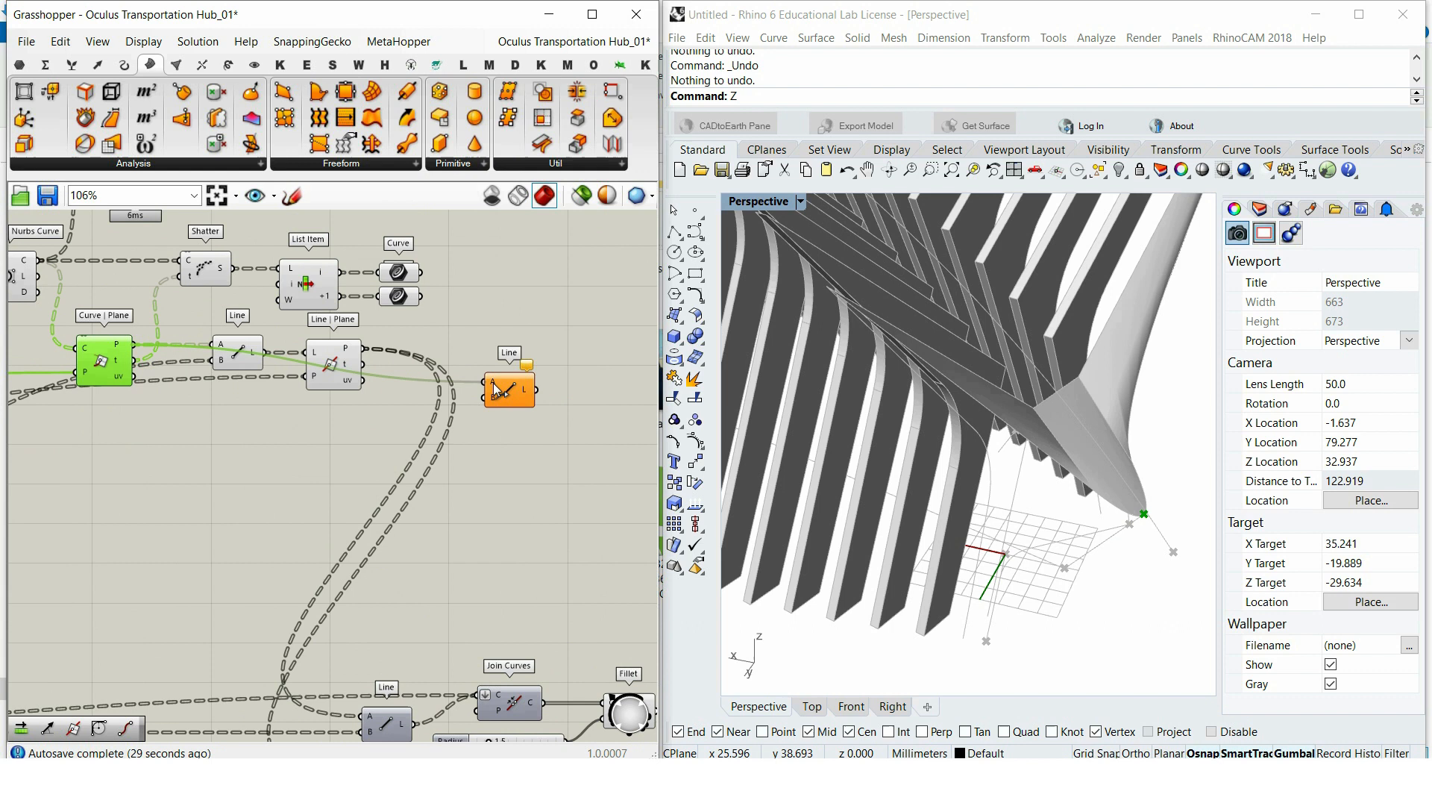
# Step: Add a Join Curves that combines the upper Curve parameter, the new Line and the lower Fillet's curve
pyautogui.doubleClick(431, 381)
pyautogui.write('joi')
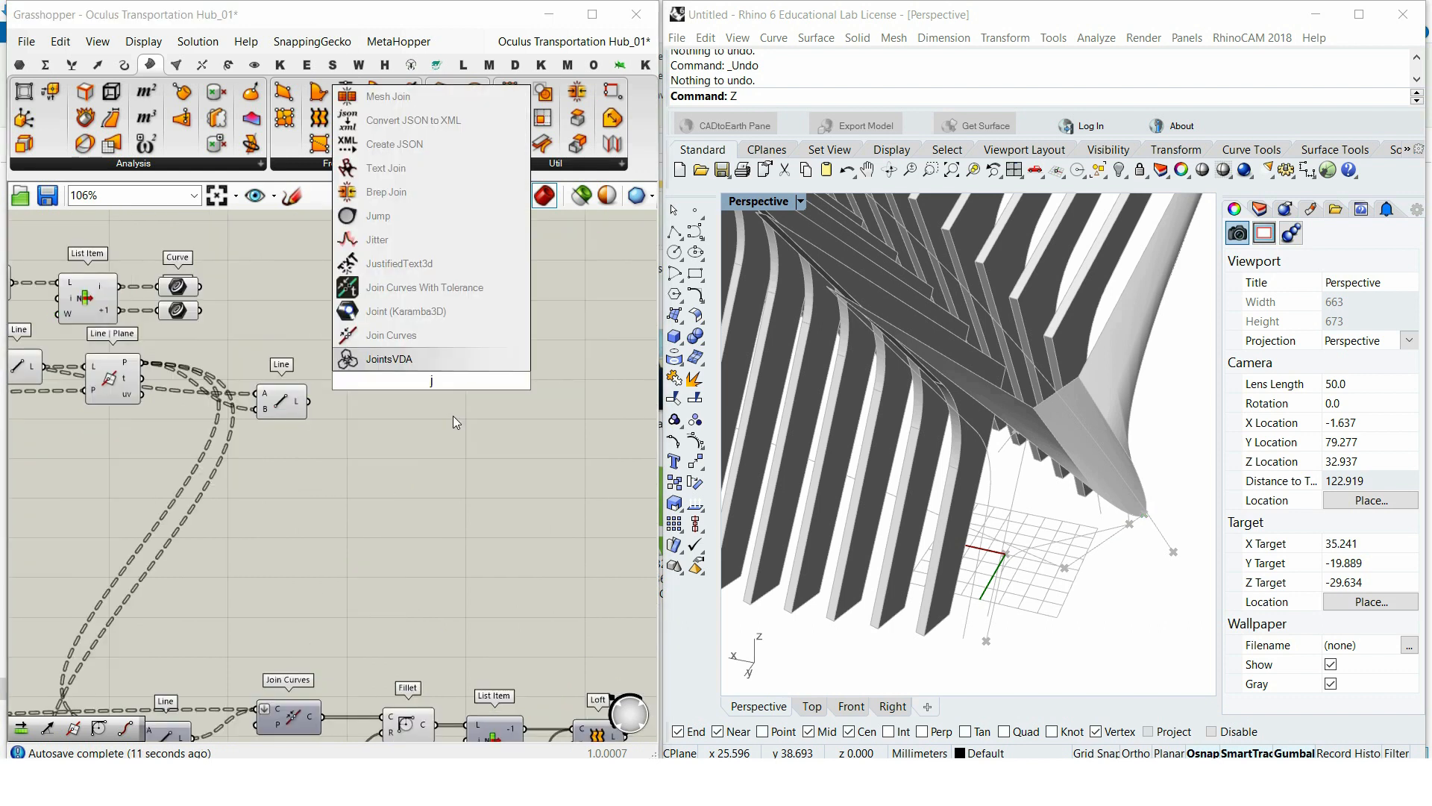
pyautogui.click(391, 335)
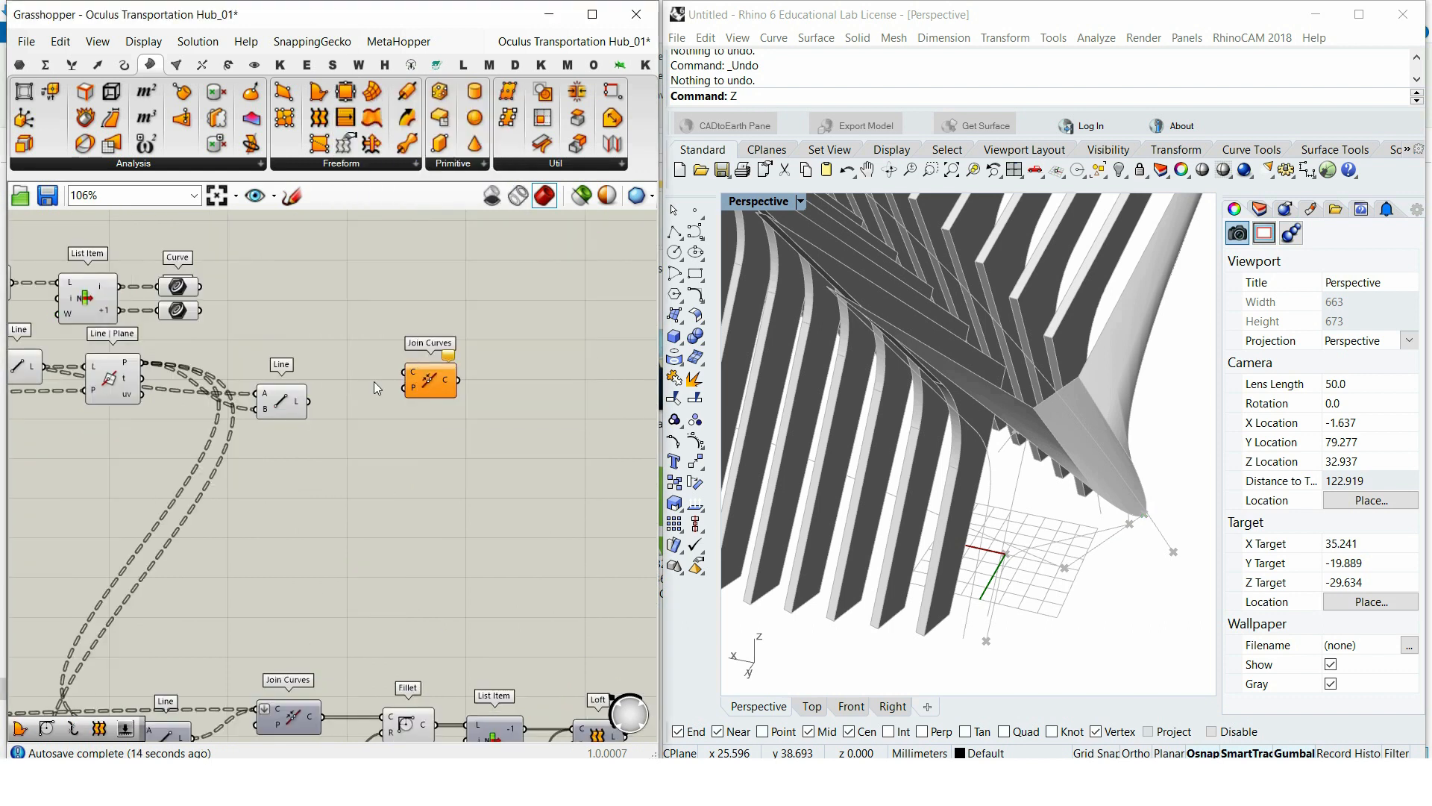
pyautogui.moveTo(200, 286); pyautogui.dragTo(441, 332)
pyautogui.click(287, 403)
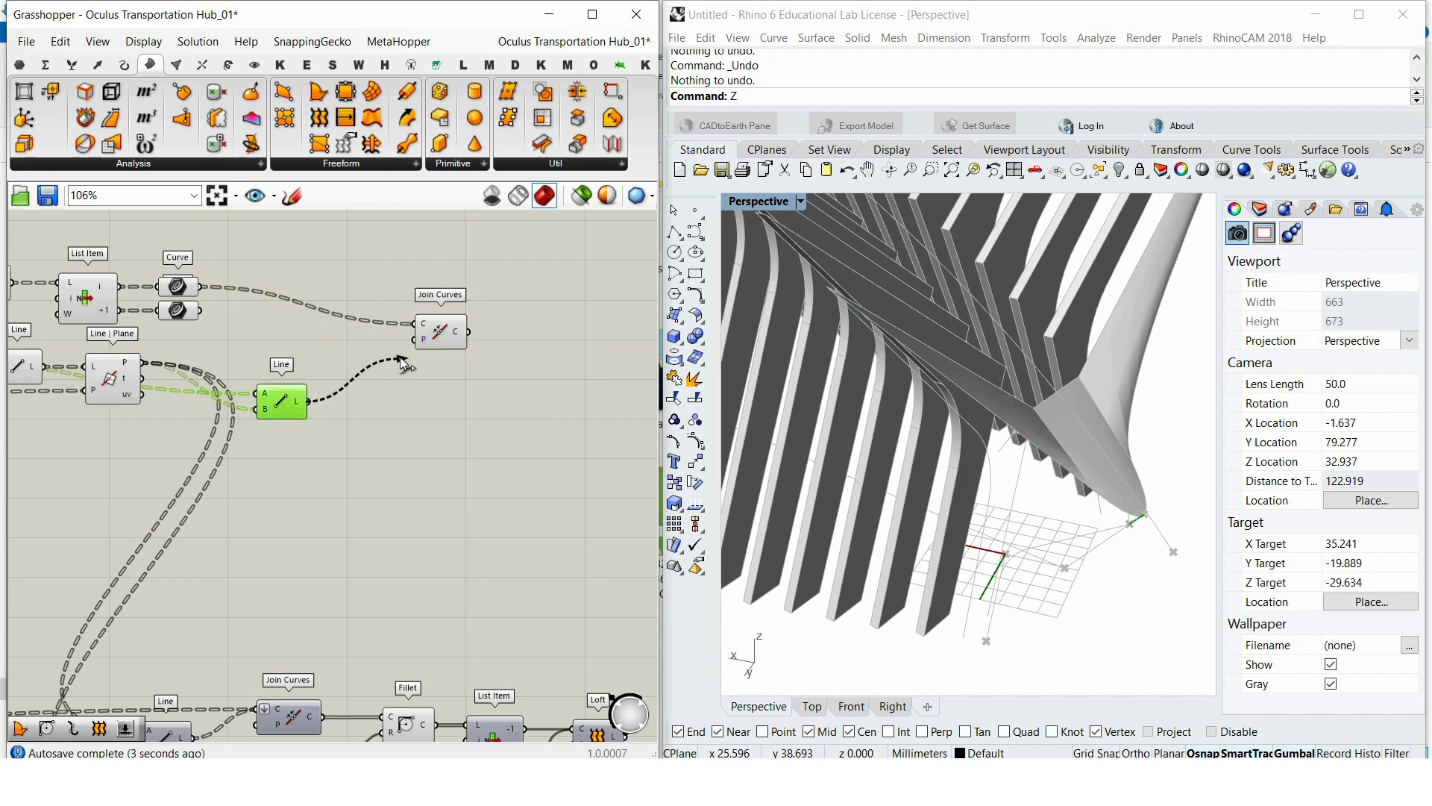
pyautogui.click(403, 618)
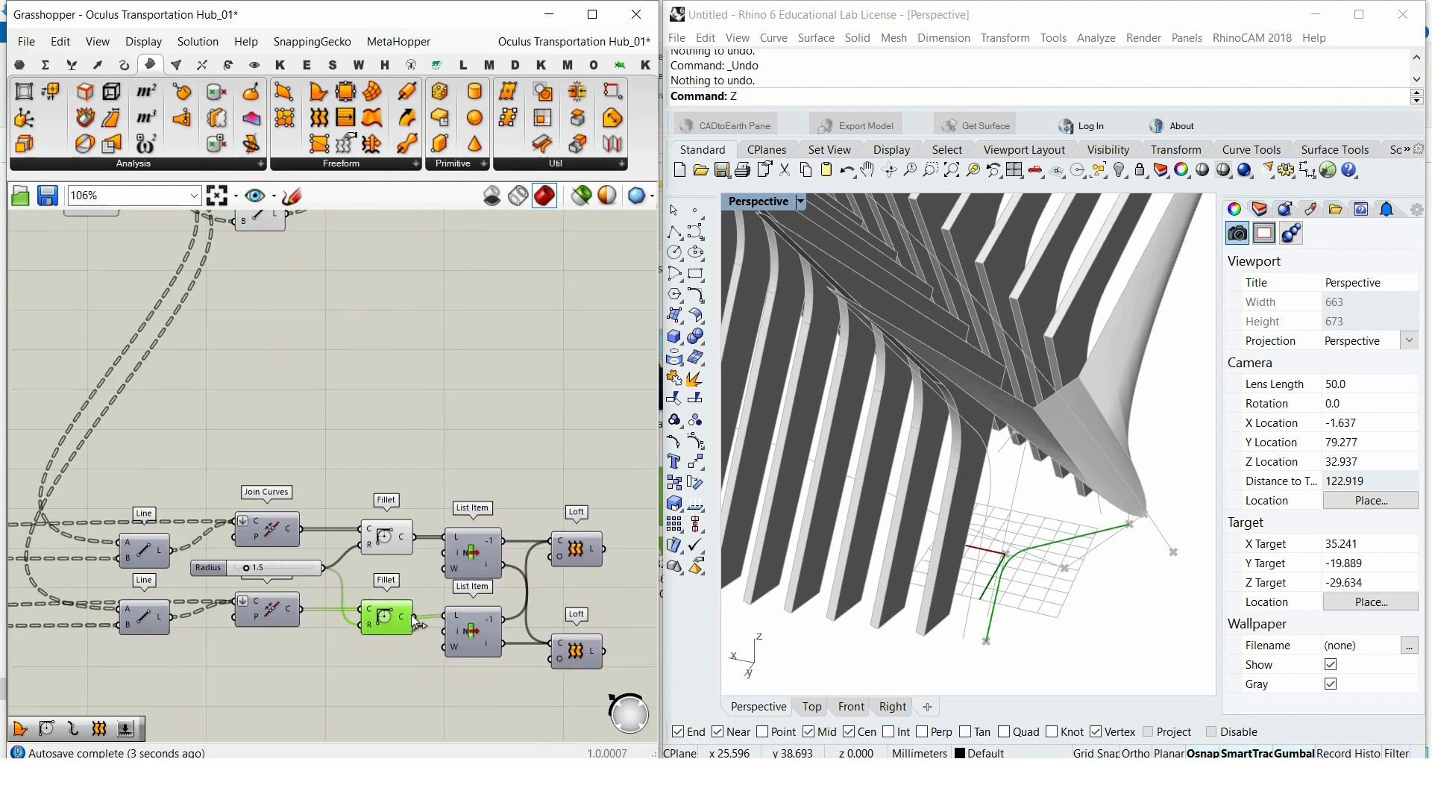
pyautogui.scroll(-3, 440, 578)
pyautogui.moveTo(441, 576); pyautogui.dragTo(436, 291)
# Step: Add a Line component below the Line that joins the two plane intersections
pyautogui.scroll(2, 431, 410)
pyautogui.doubleClick(450, 403)
pyautogui.write('li')
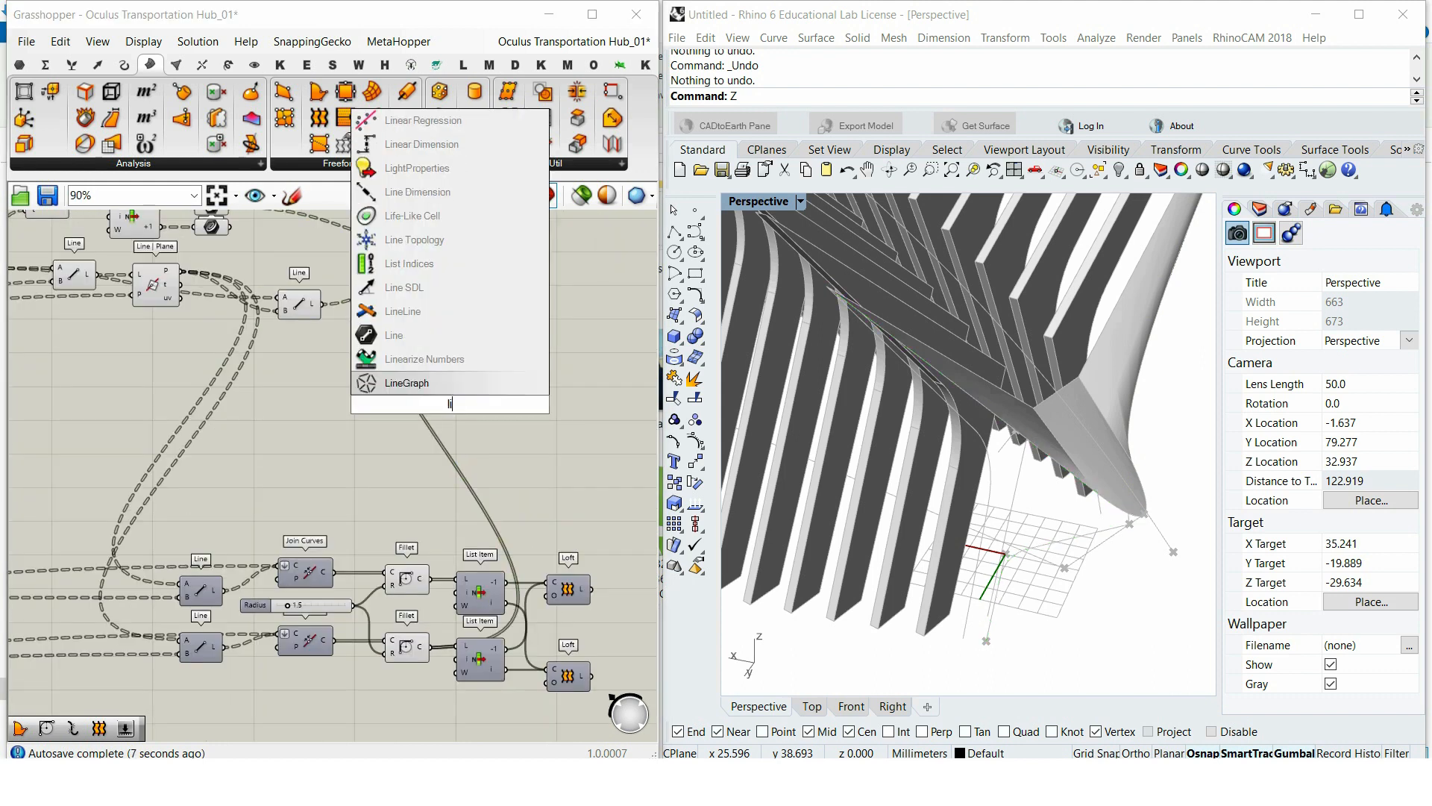
pyautogui.write('n')
pyautogui.click(432, 361)
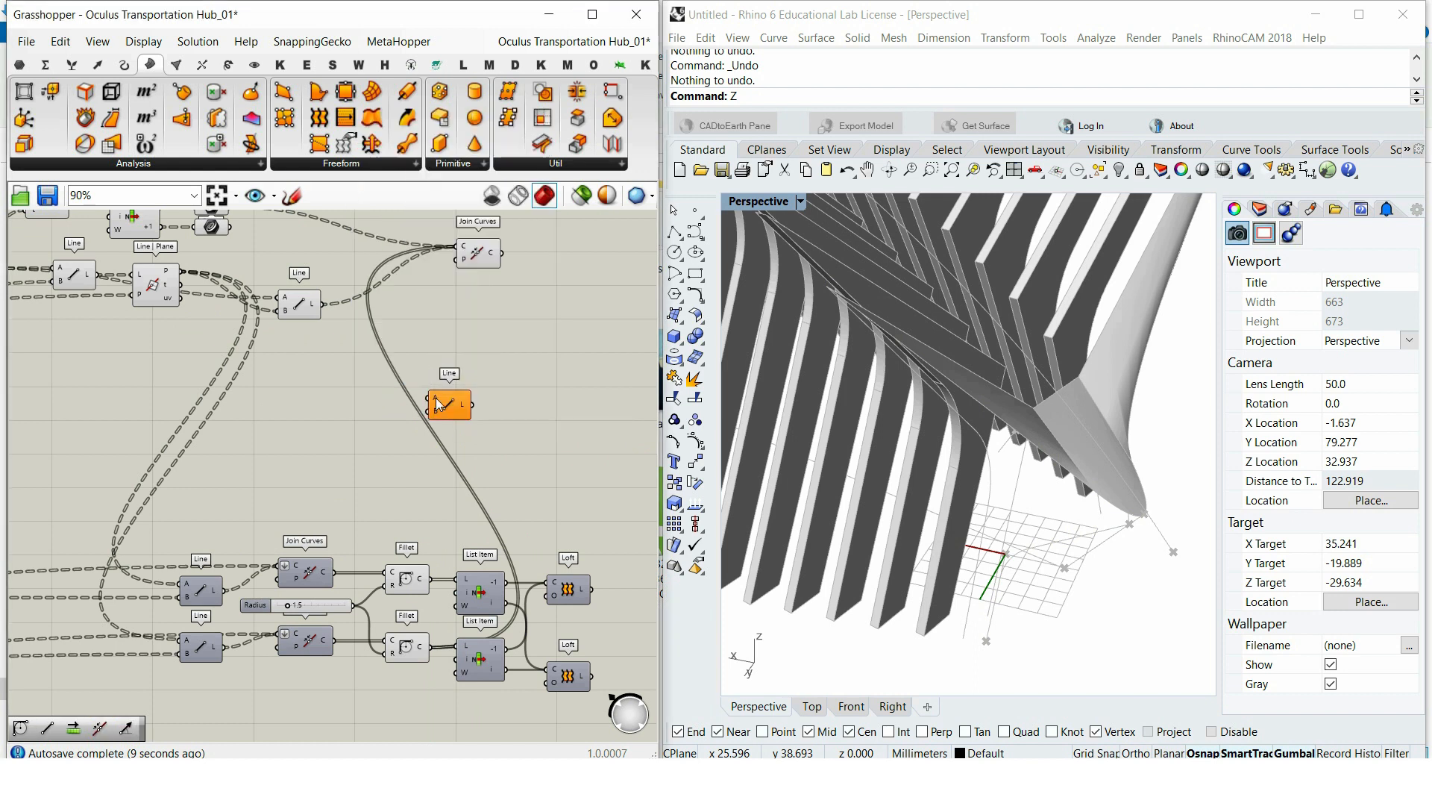
# Step: Turn on the preview of the two lowest End Points components
pyautogui.scroll(-5, 366, 473)
pyautogui.moveTo(366, 473); pyautogui.dragTo(567, 408, button='right')
pyautogui.scroll(4, 253, 463)
pyautogui.click(163, 508)
pyautogui.scroll(3, 233, 502)
pyautogui.moveTo(287, 561); pyautogui.dragTo(242, 420)
pyautogui.rightClick(346, 366)
pyautogui.click(371, 381)
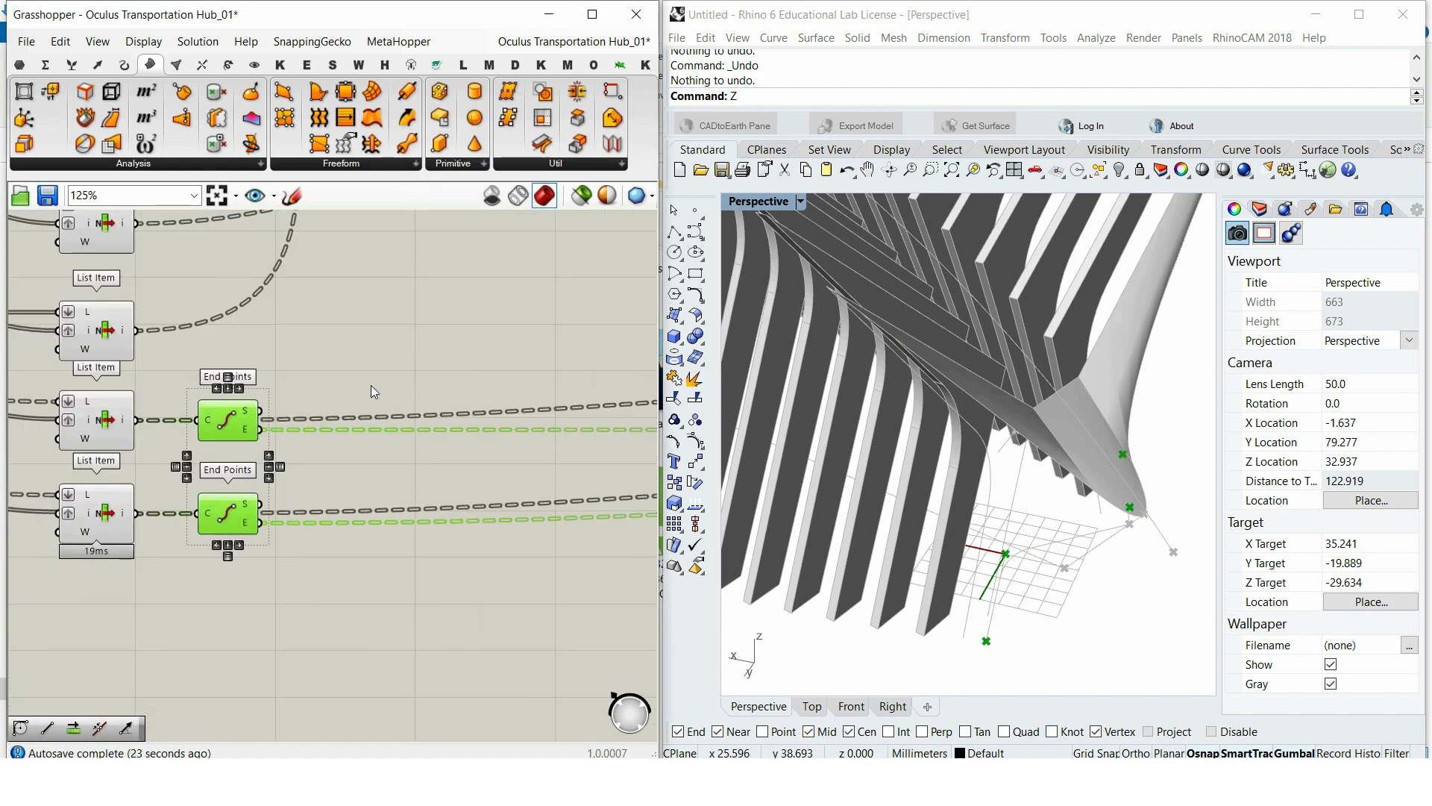
# Step: Wire the lowest End Points outputs into the new Line and a second copy of it
pyautogui.scroll(1, 370, 385)
pyautogui.click(179, 511)
pyautogui.moveTo(203, 507); pyautogui.dragTo(383, 428)
pyautogui.scroll(-3, 195, 504)
pyautogui.scroll(2, 382, 377)
pyautogui.scroll(-3, 386, 433)
pyautogui.scroll(2, 80, 512)
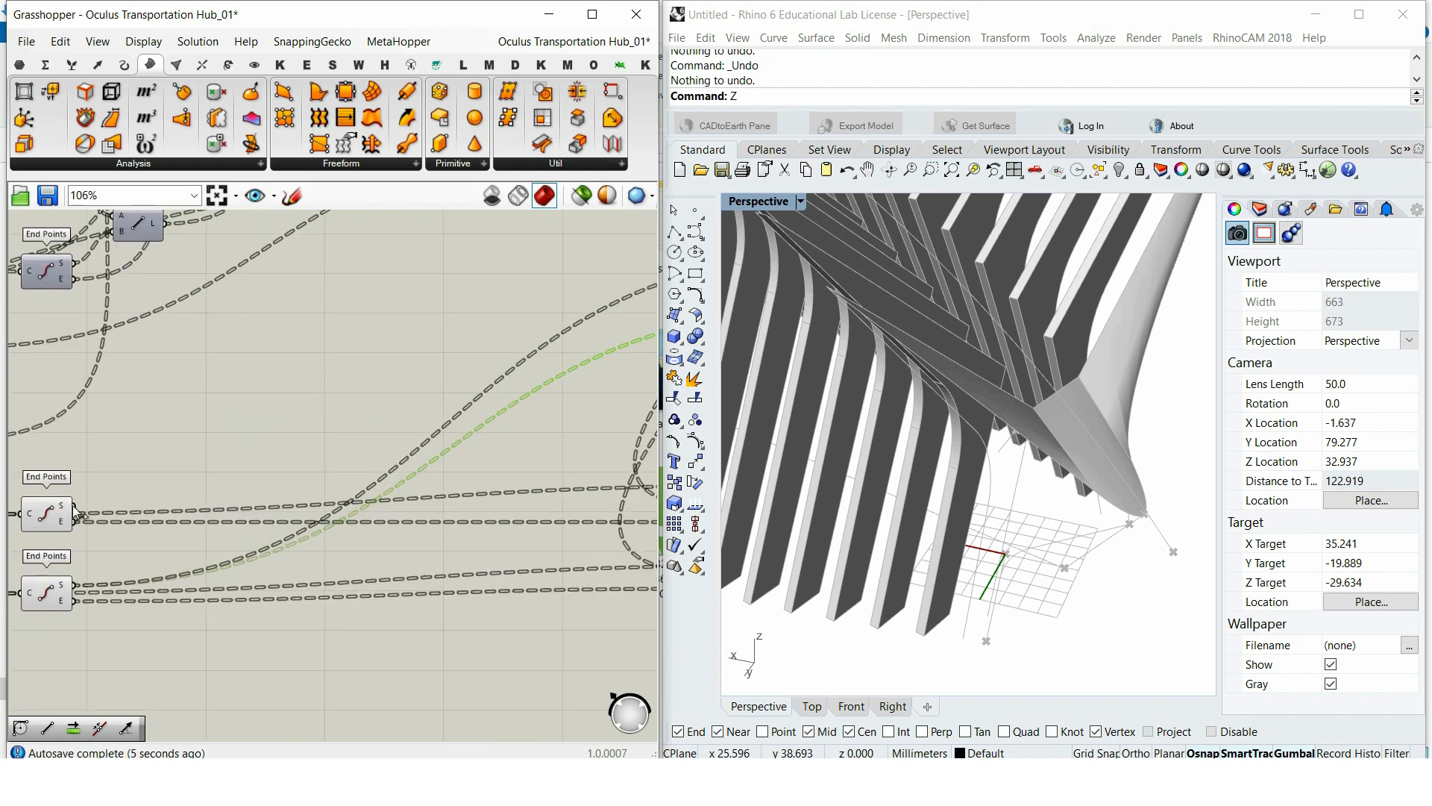
pyautogui.scroll(-3, 78, 513)
pyautogui.scroll(3, 462, 418)
pyautogui.scroll(-4, 367, 382)
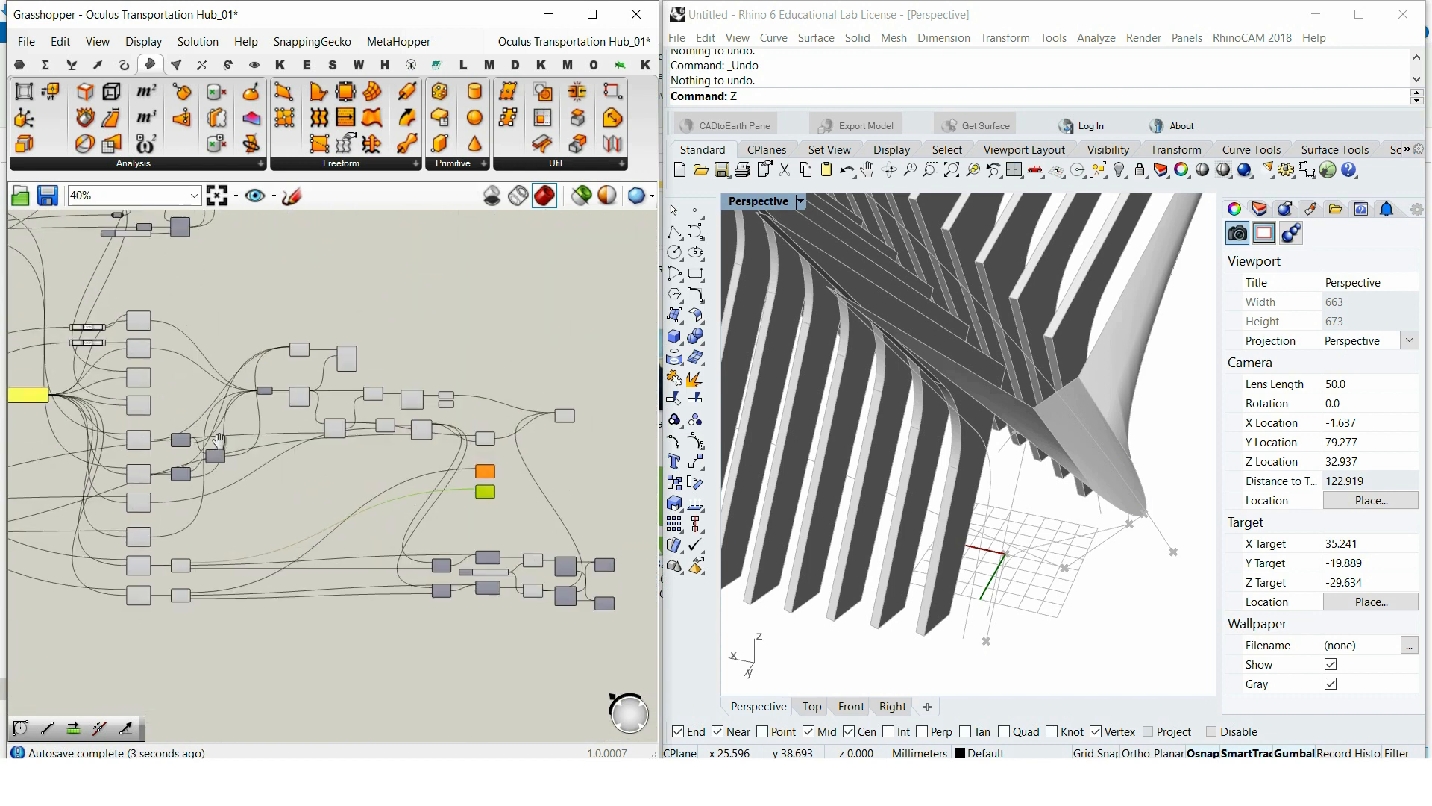
# Step: Add two End Points components fed by the two List Items above the existing End Points
pyautogui.scroll(4, 158, 387)
pyautogui.click(118, 374)
pyautogui.click(199, 409)
pyautogui.doubleClick(227, 433)
pyautogui.write('end')
pyautogui.click(216, 400)
pyautogui.moveTo(199, 419); pyautogui.dragTo(178, 450)
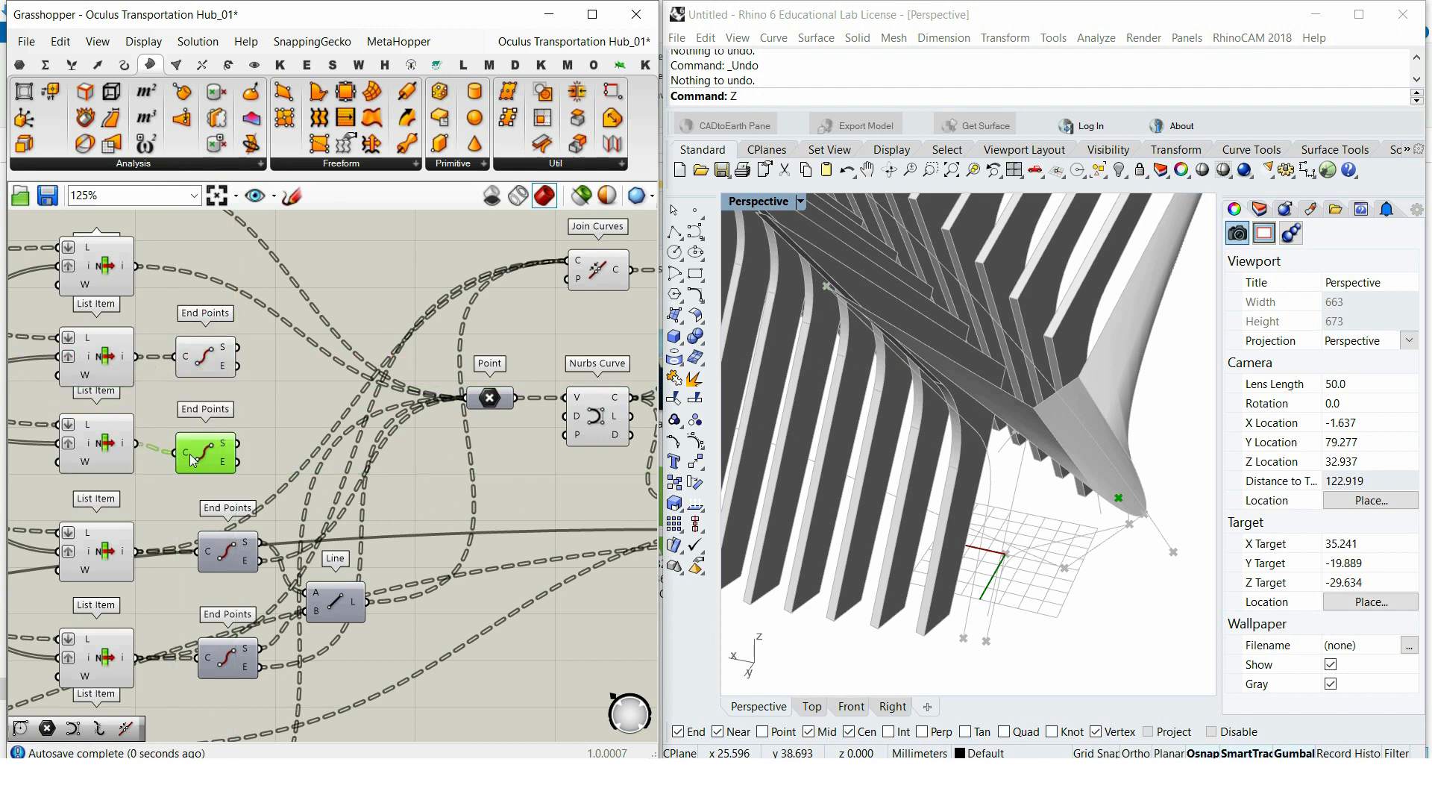
# Step: Wire the S outputs of the two new End Points into the open inputs of the two new Lines
pyautogui.scroll(-5, 239, 328)
pyautogui.moveTo(237, 334); pyautogui.dragTo(362, 495)
pyautogui.moveTo(534, 498); pyautogui.dragTo(553, 425)
pyautogui.scroll(3, 545, 463)
pyautogui.scroll(-3, 109, 335)
pyautogui.scroll(2, 149, 340)
pyautogui.scroll(-3, 149, 340)
pyautogui.moveTo(113, 303); pyautogui.dragTo(384, 403)
# Step: Add the upper of the two new Lines to the Join Curves' C input
pyautogui.scroll(9, 498, 422)
pyautogui.moveTo(384, 402); pyautogui.dragTo(179, 619, button='right')
pyautogui.click(210, 532)
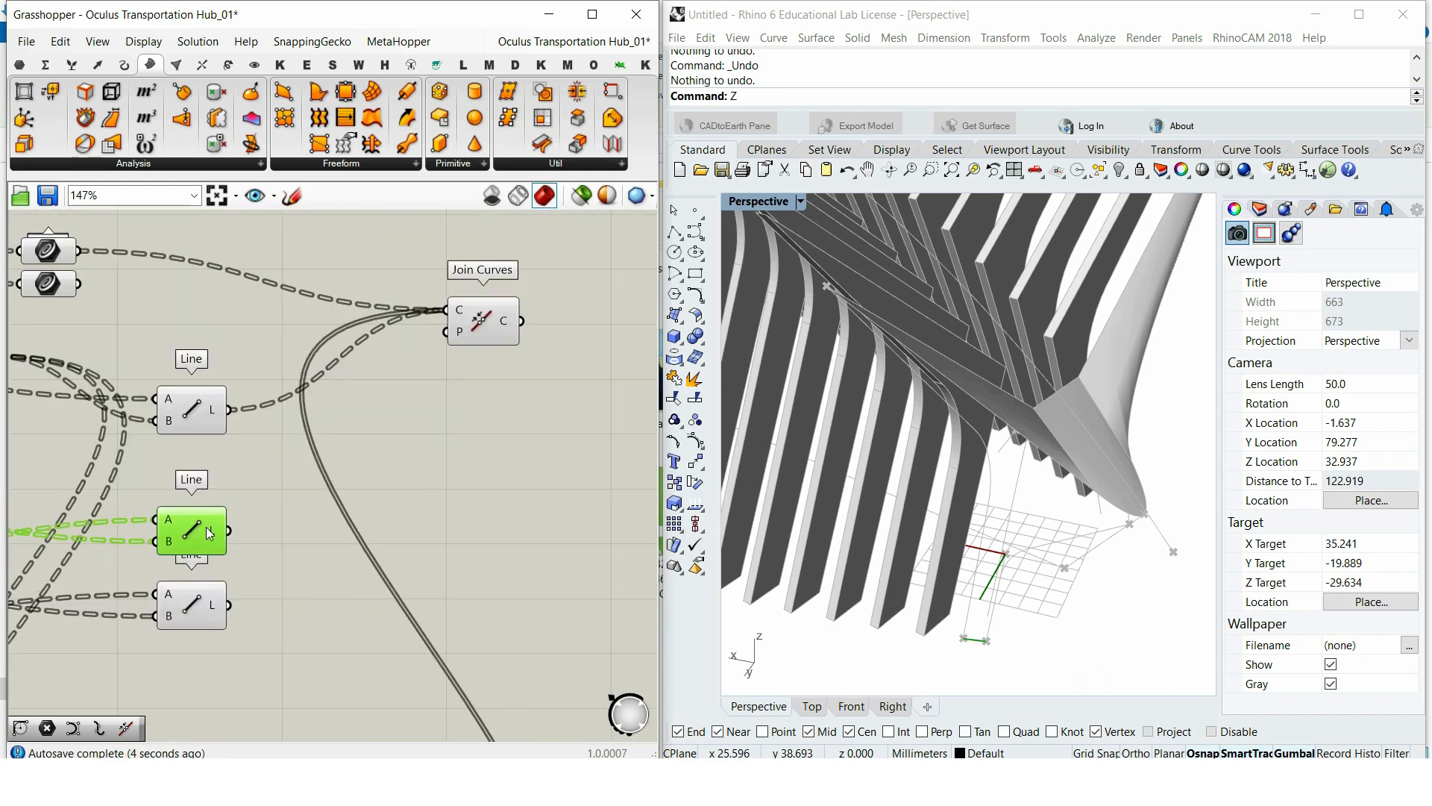
pyautogui.click(481, 322)
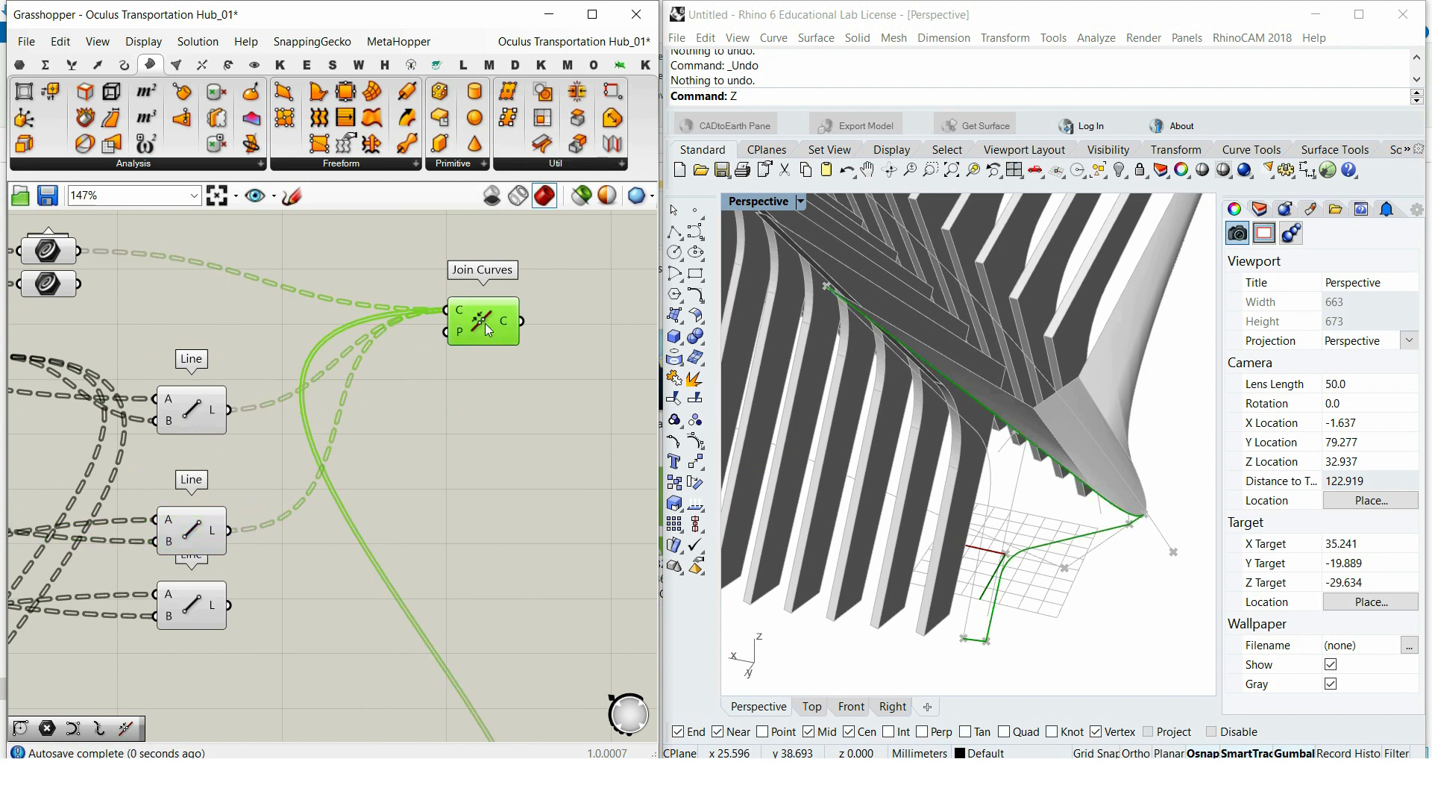
# Step: Add the rib curve from the upper new End Points' List Item to the Join Curves and flatten its C input
pyautogui.scroll(-5, 514, 358)
pyautogui.scroll(4, 207, 383)
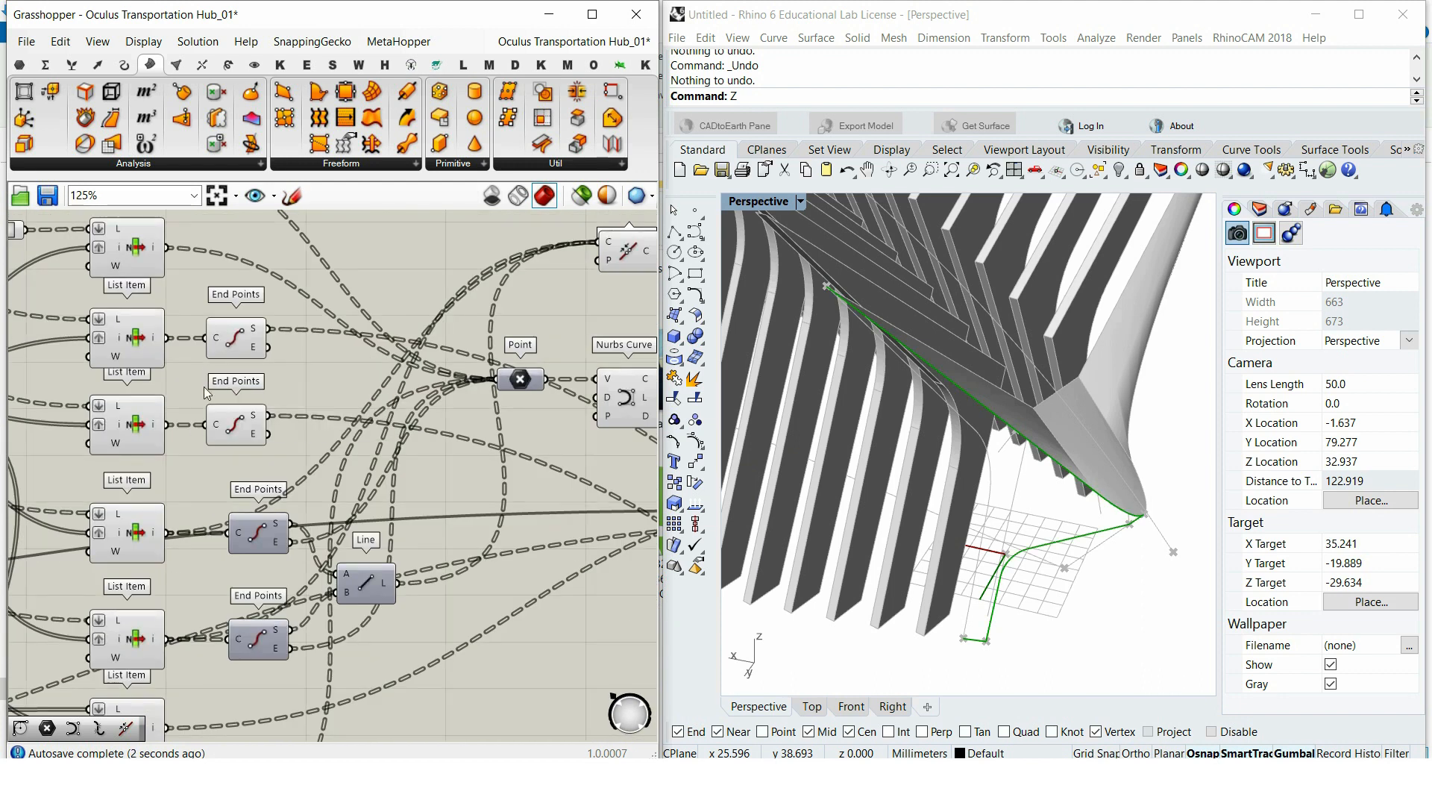
pyautogui.click(139, 338)
pyautogui.scroll(-5, 172, 347)
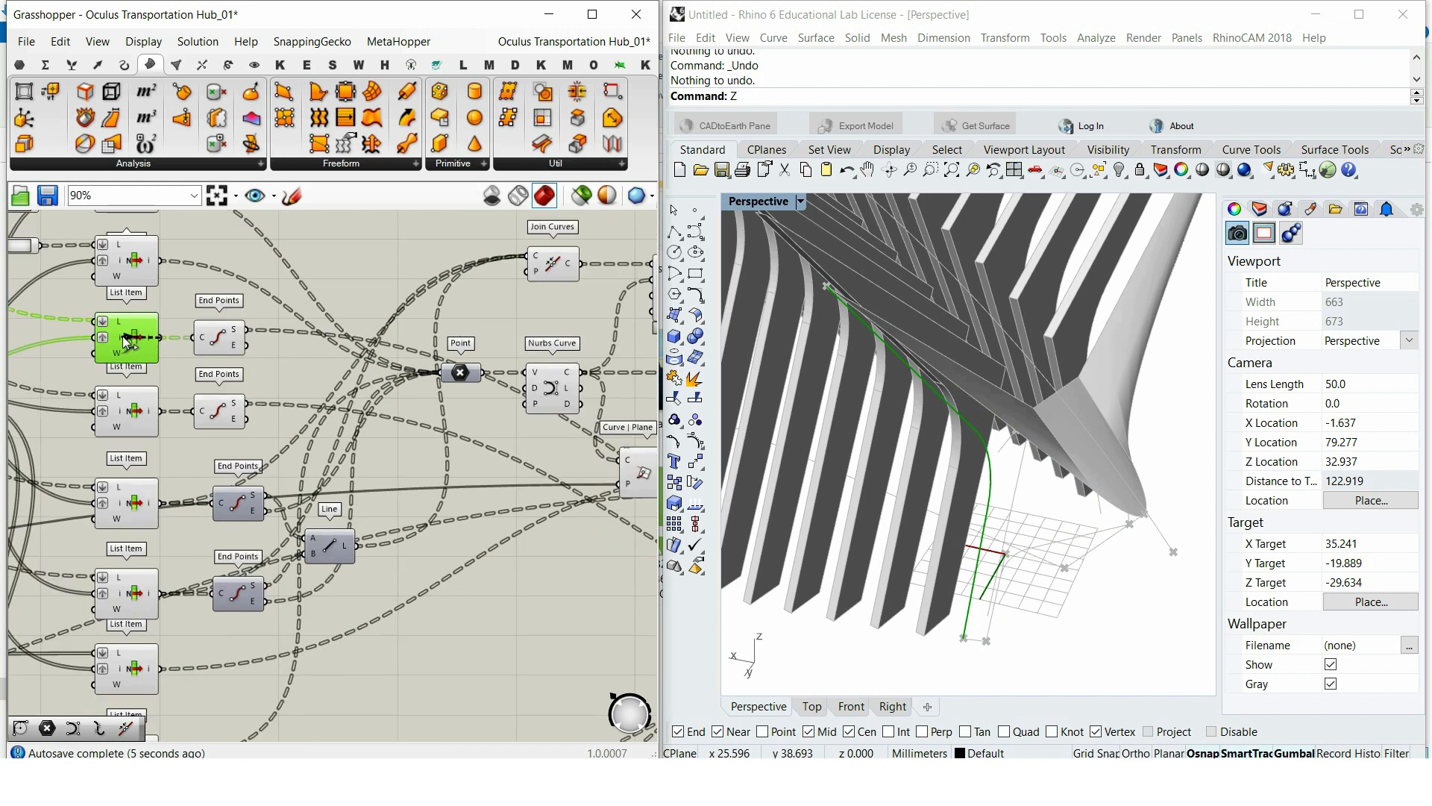
pyautogui.scroll(4, 549, 380)
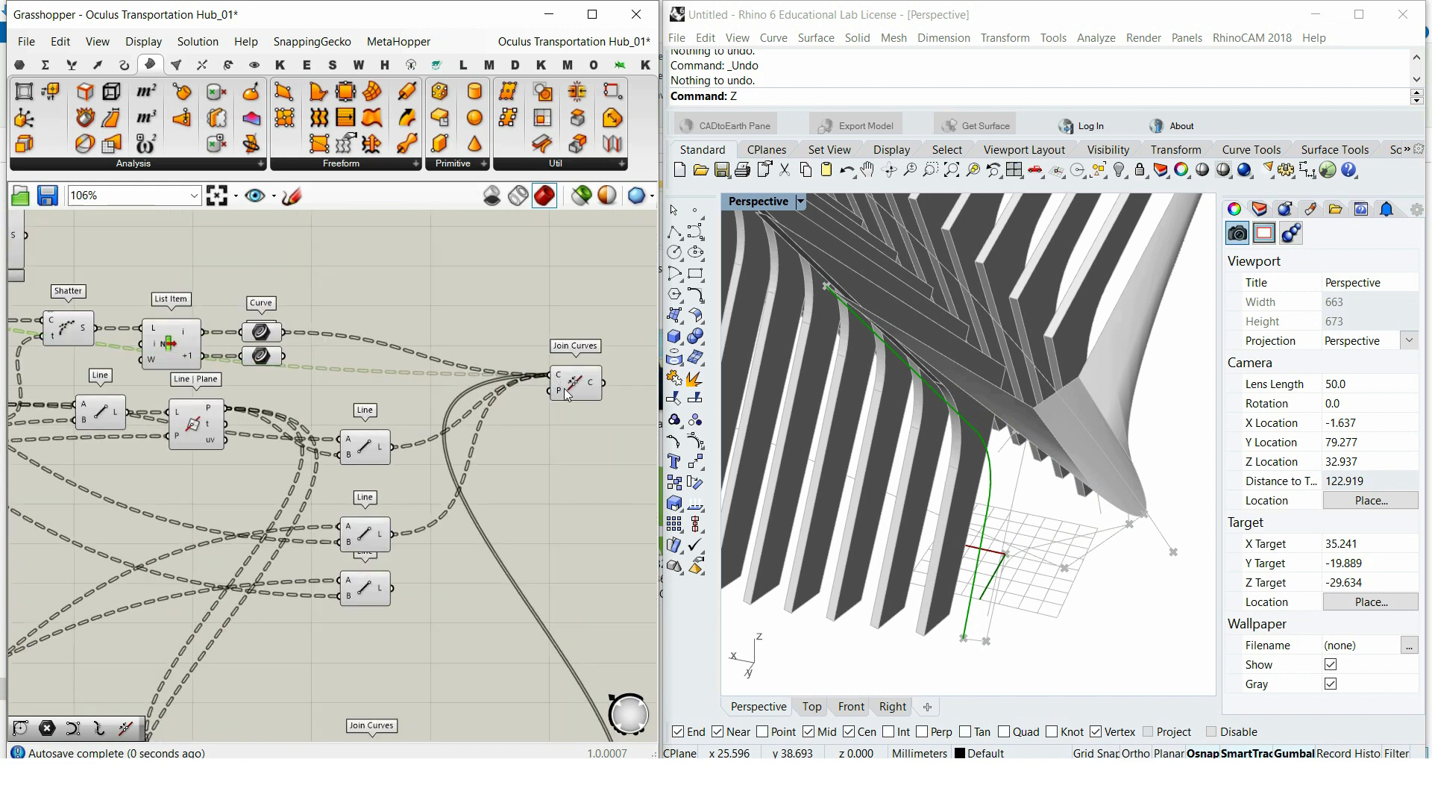
pyautogui.moveTo(589, 396); pyautogui.dragTo(391, 374, button='right')
pyautogui.click(389, 367)
pyautogui.scroll(2, 388, 367)
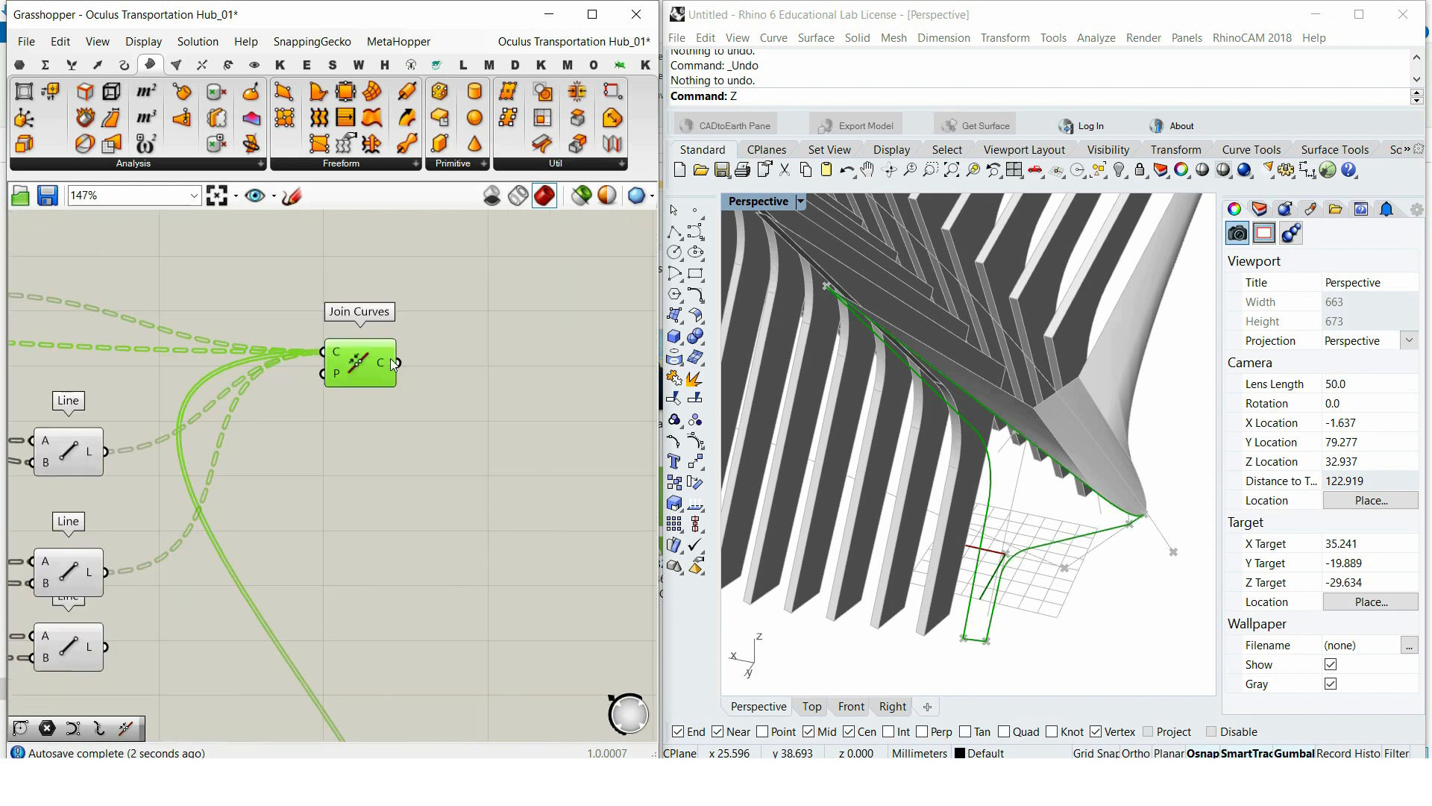
pyautogui.rightClick(336, 351)
pyautogui.click(384, 485)
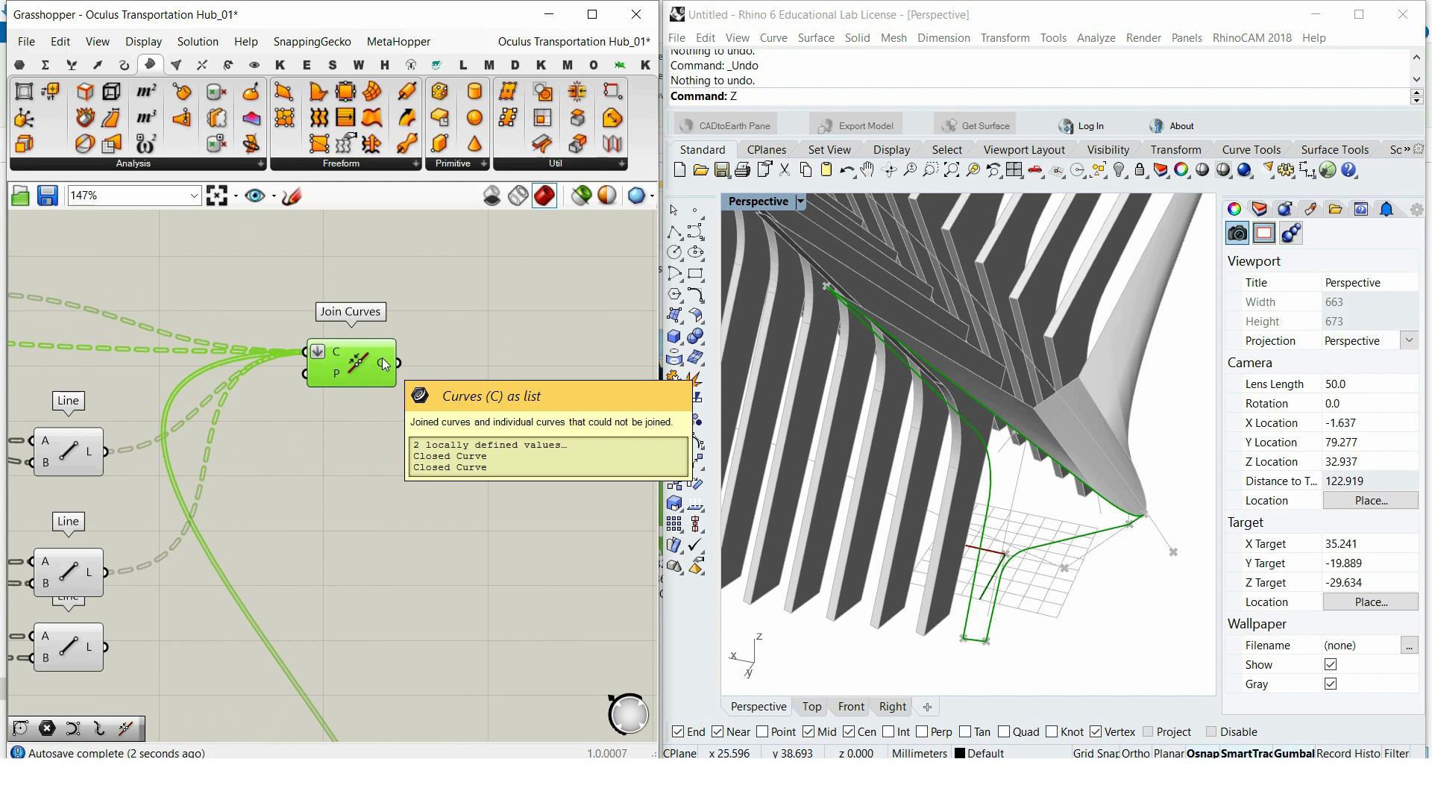
# Step: Add a Divide Curve for the joined curve with a Count slider of 1000
pyautogui.doubleClick(256, 480)
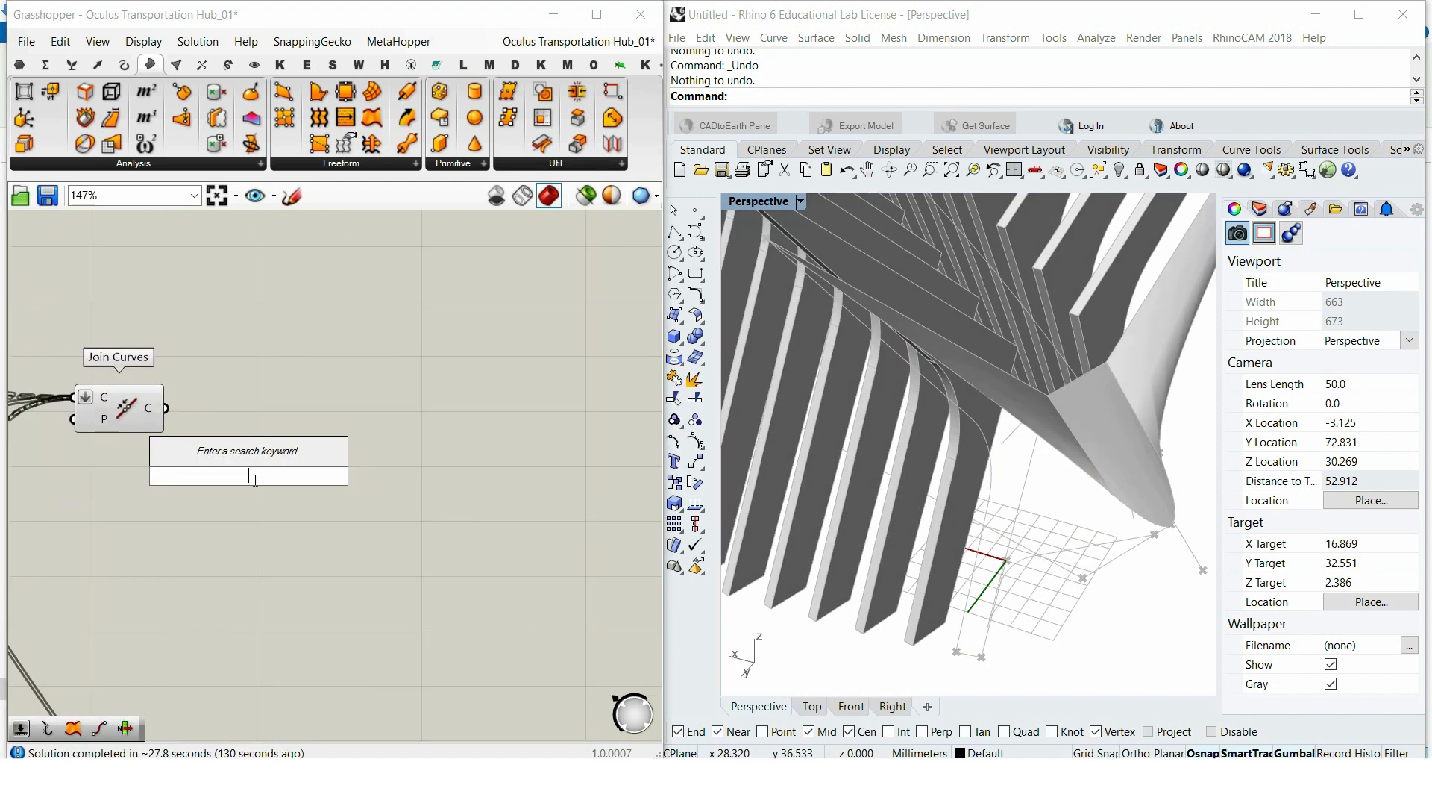
pyautogui.write('div')
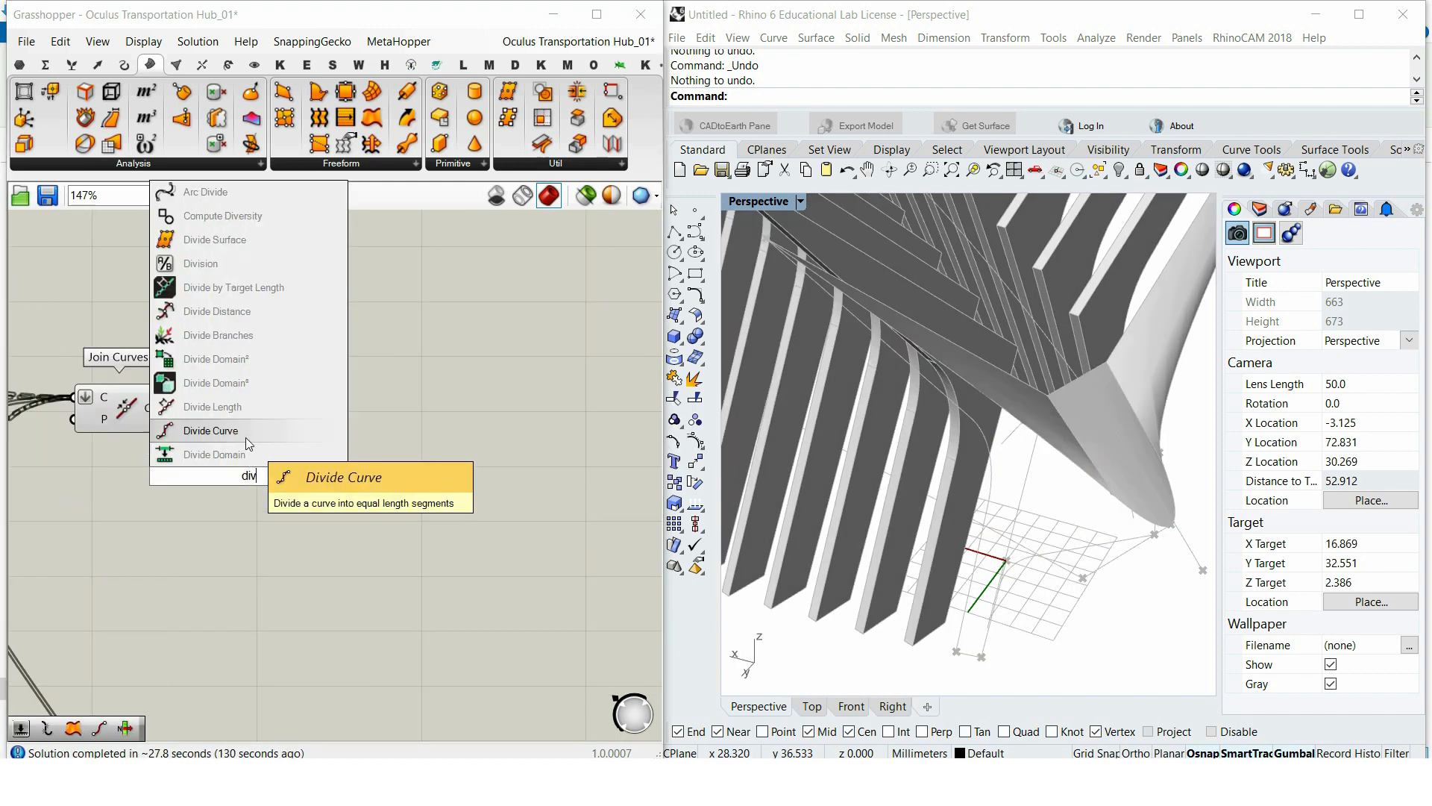
pyautogui.click(245, 436)
pyautogui.moveTo(165, 409); pyautogui.dragTo(281, 432)
pyautogui.doubleClick(244, 519)
pyautogui.write('000')
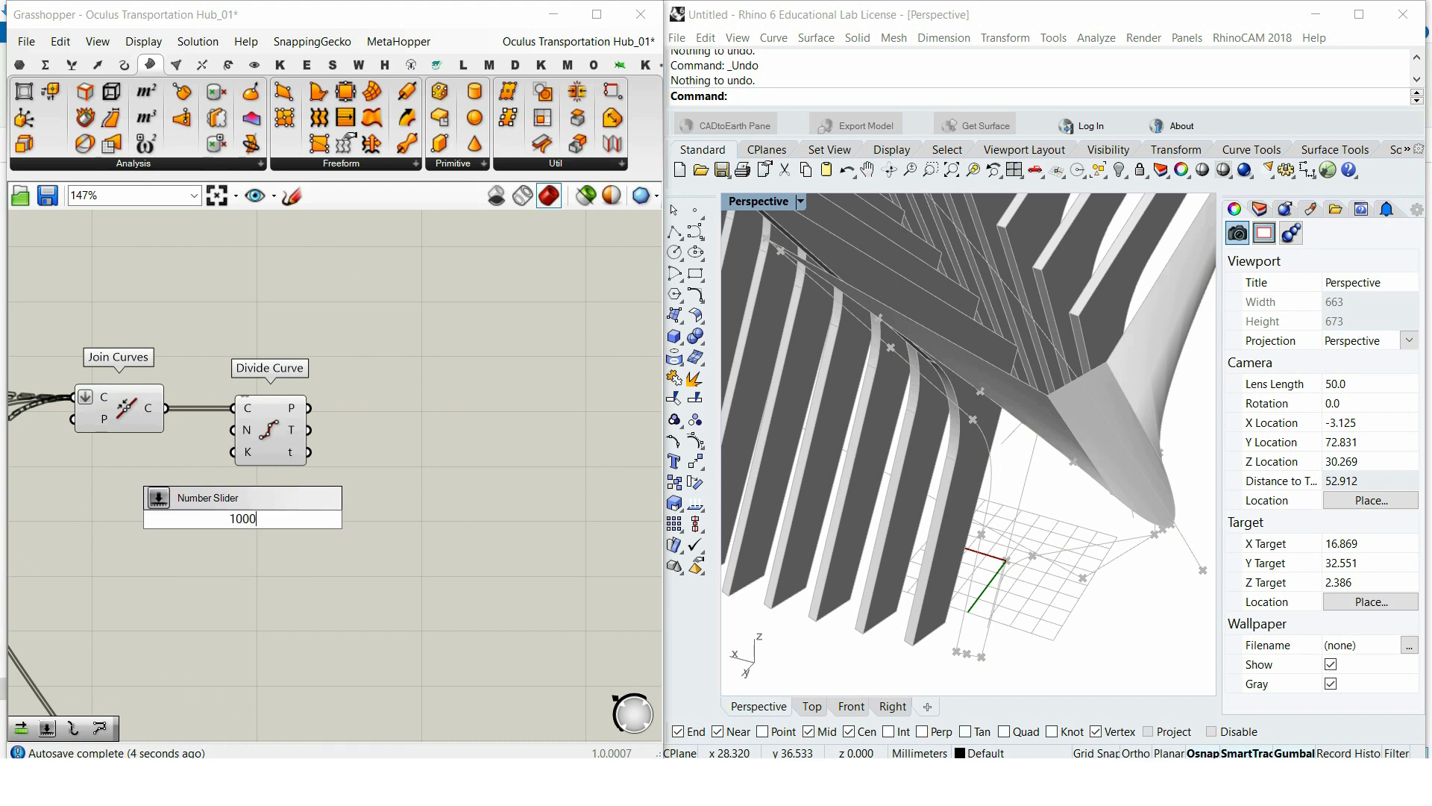
pyautogui.press('Return')
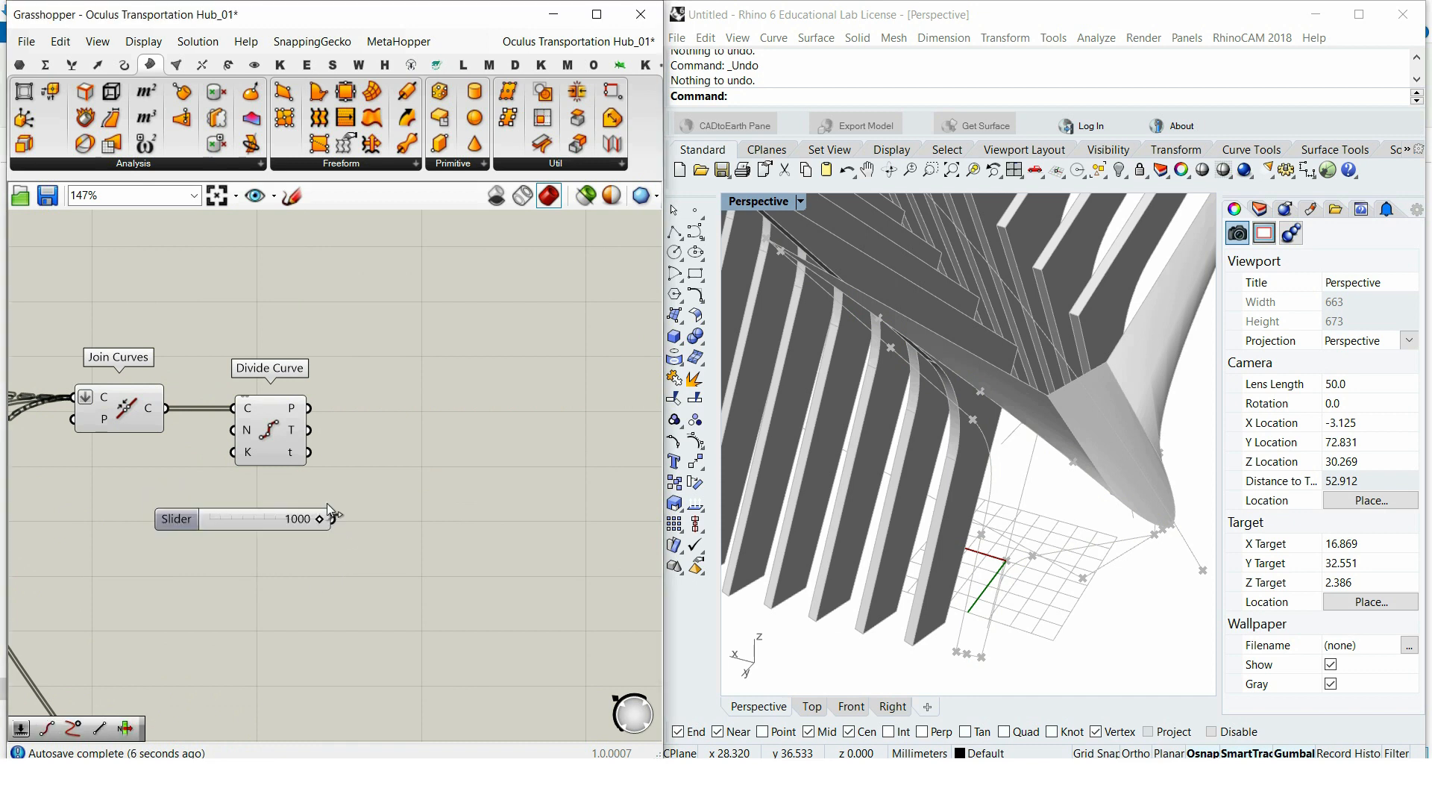
pyautogui.moveTo(273, 521); pyautogui.dragTo(209, 463)
# Step: Add a PolyLine through the division points and set its C (closed) input to True
pyautogui.click(406, 550)
pyautogui.scroll(1, 151, 79)
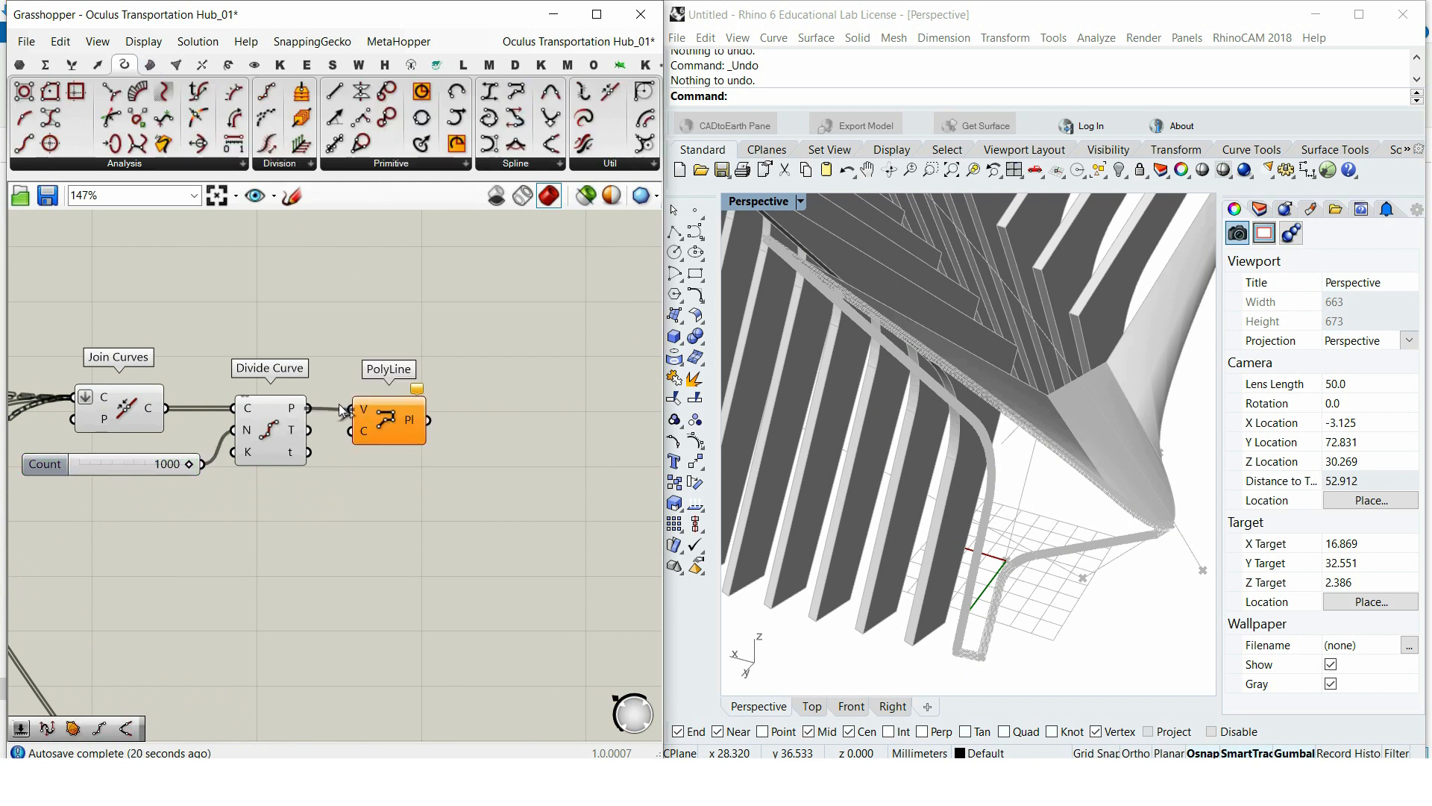
pyautogui.moveTo(342, 411); pyautogui.dragTo(364, 409)
pyautogui.click(409, 427)
pyautogui.rightClick(382, 431)
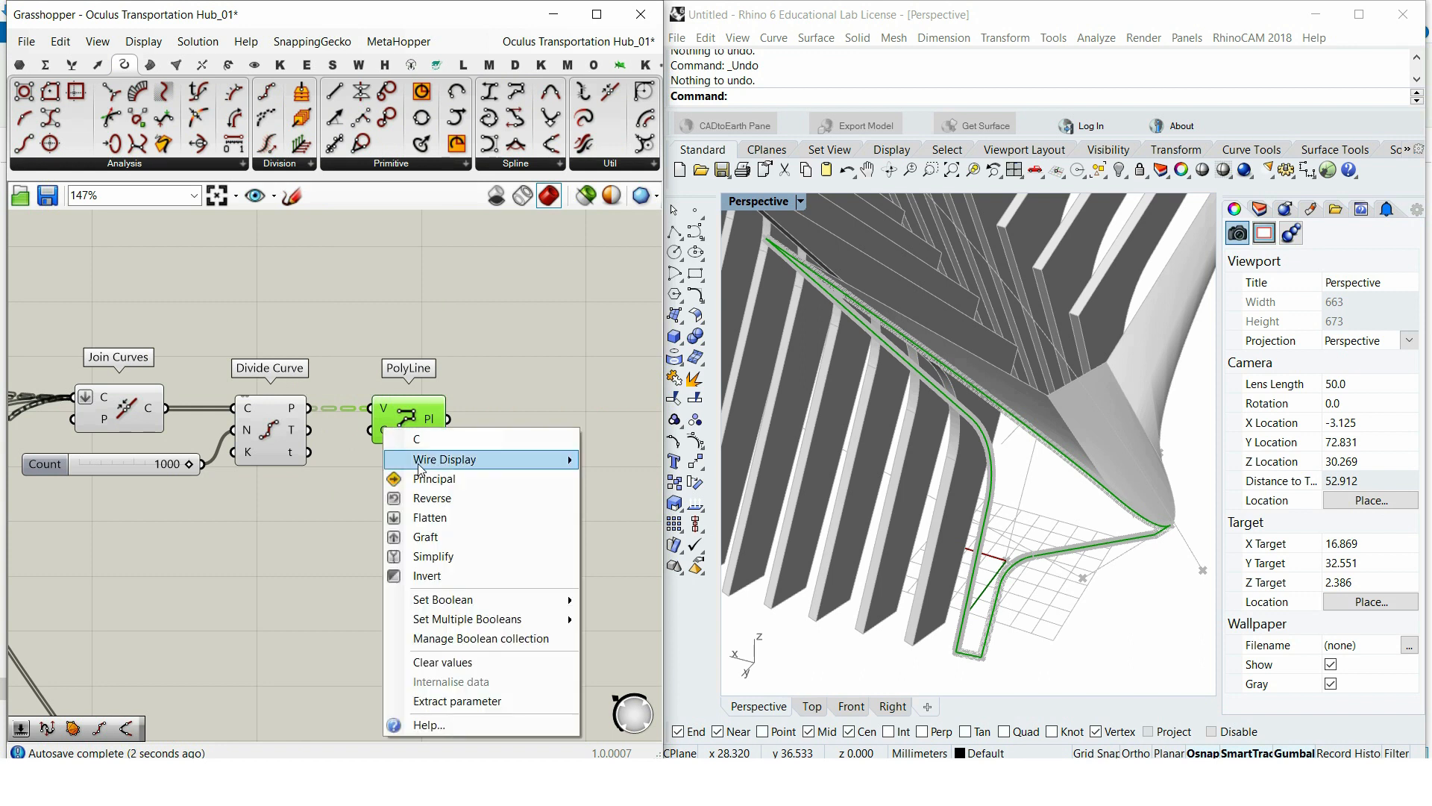
pyautogui.moveTo(514, 600)
pyautogui.click(624, 622)
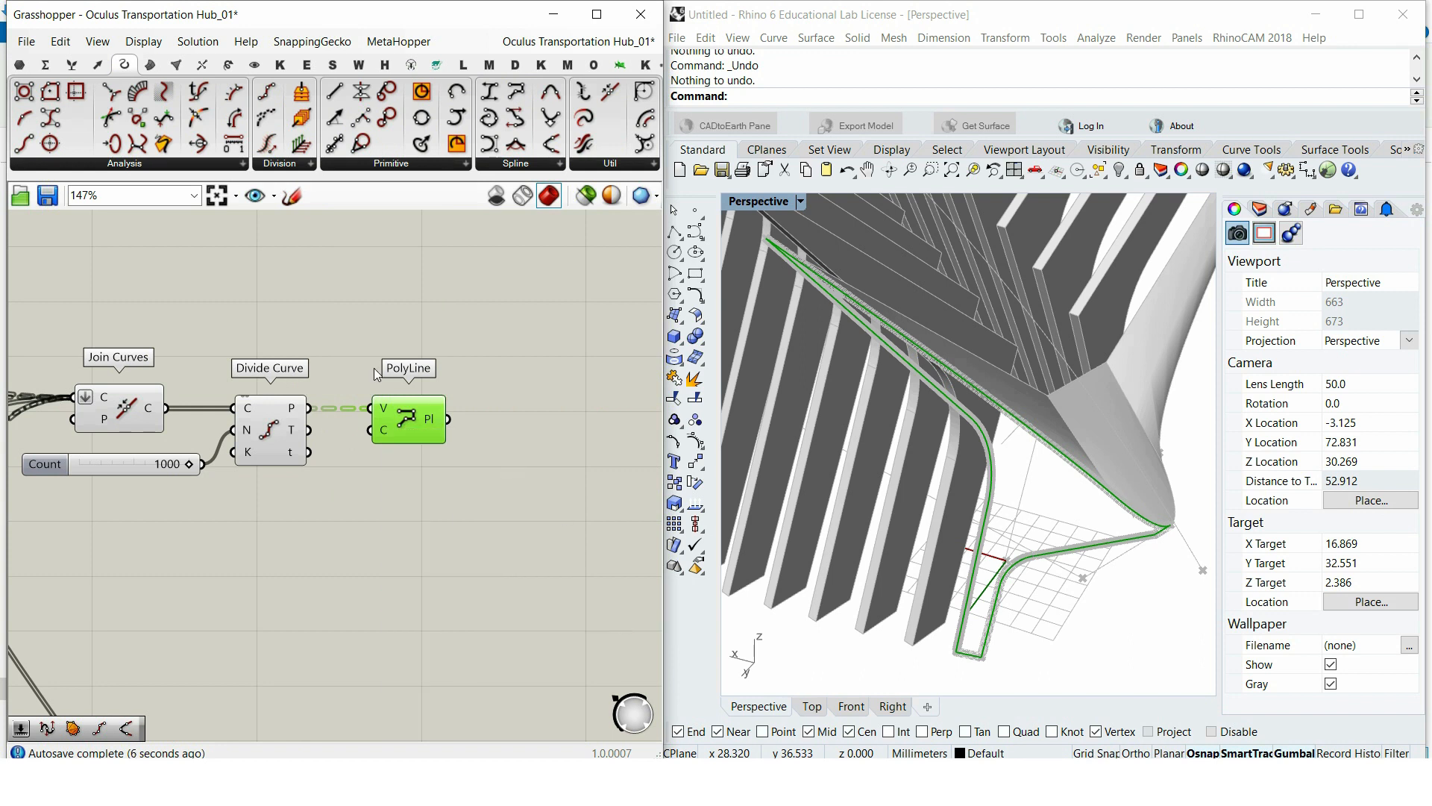
# Step: Add a Patch fed by the PolyLine and the division points, with its S input set to 100
pyautogui.click(150, 65)
pyautogui.click(314, 161)
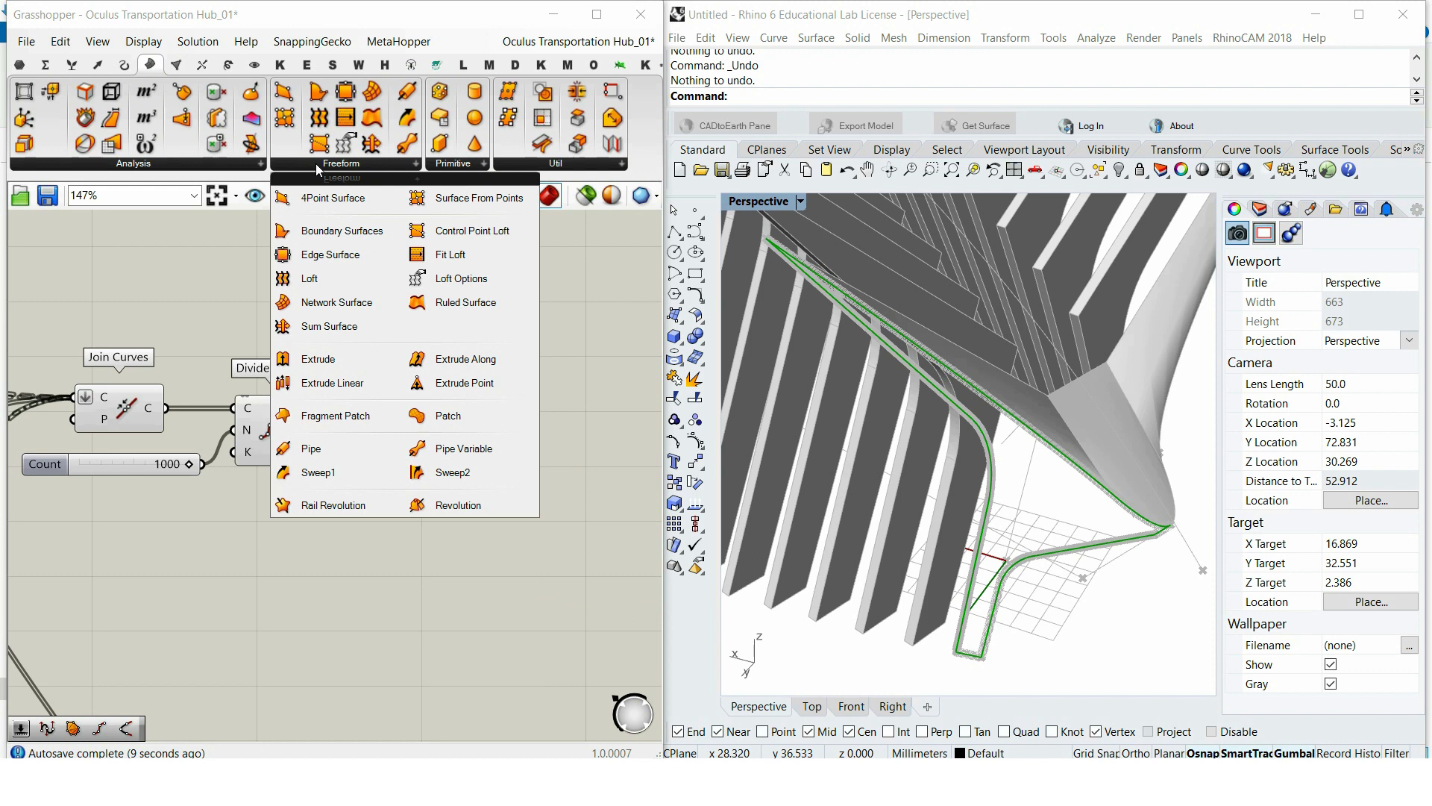
pyautogui.click(448, 416)
pyautogui.click(546, 441)
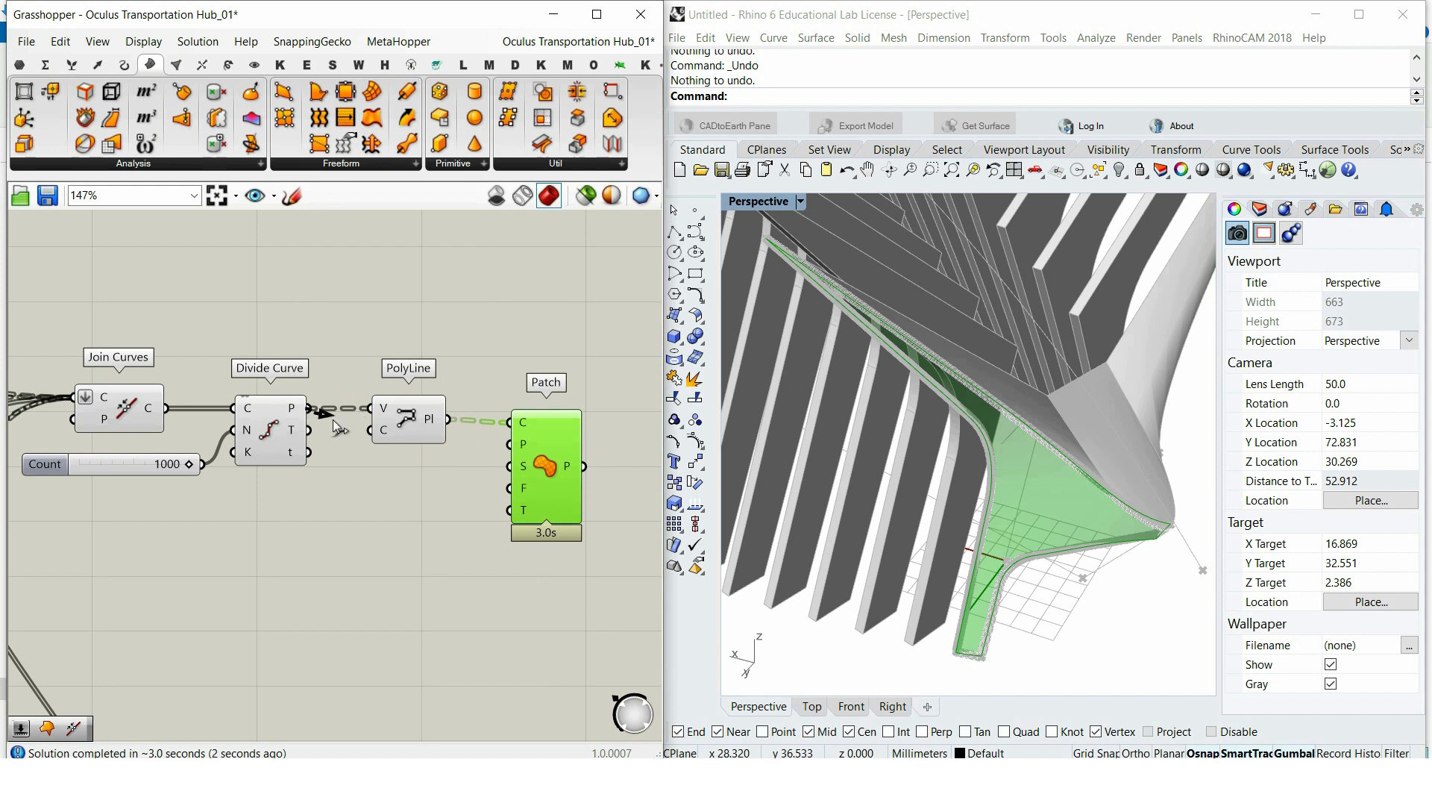
pyautogui.rightClick(526, 475)
pyautogui.moveTo(686, 631)
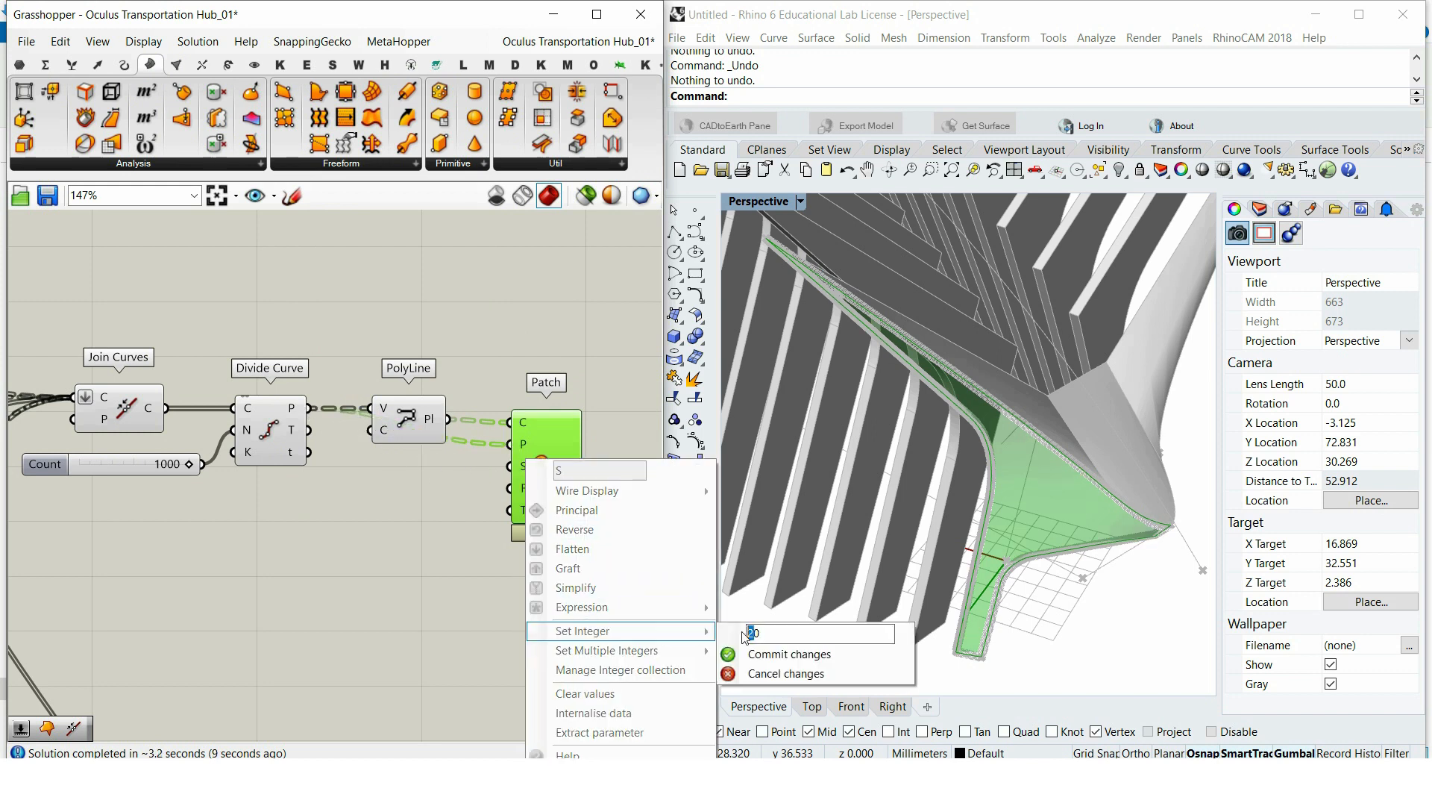
pyautogui.write('100')
pyautogui.press('Return')
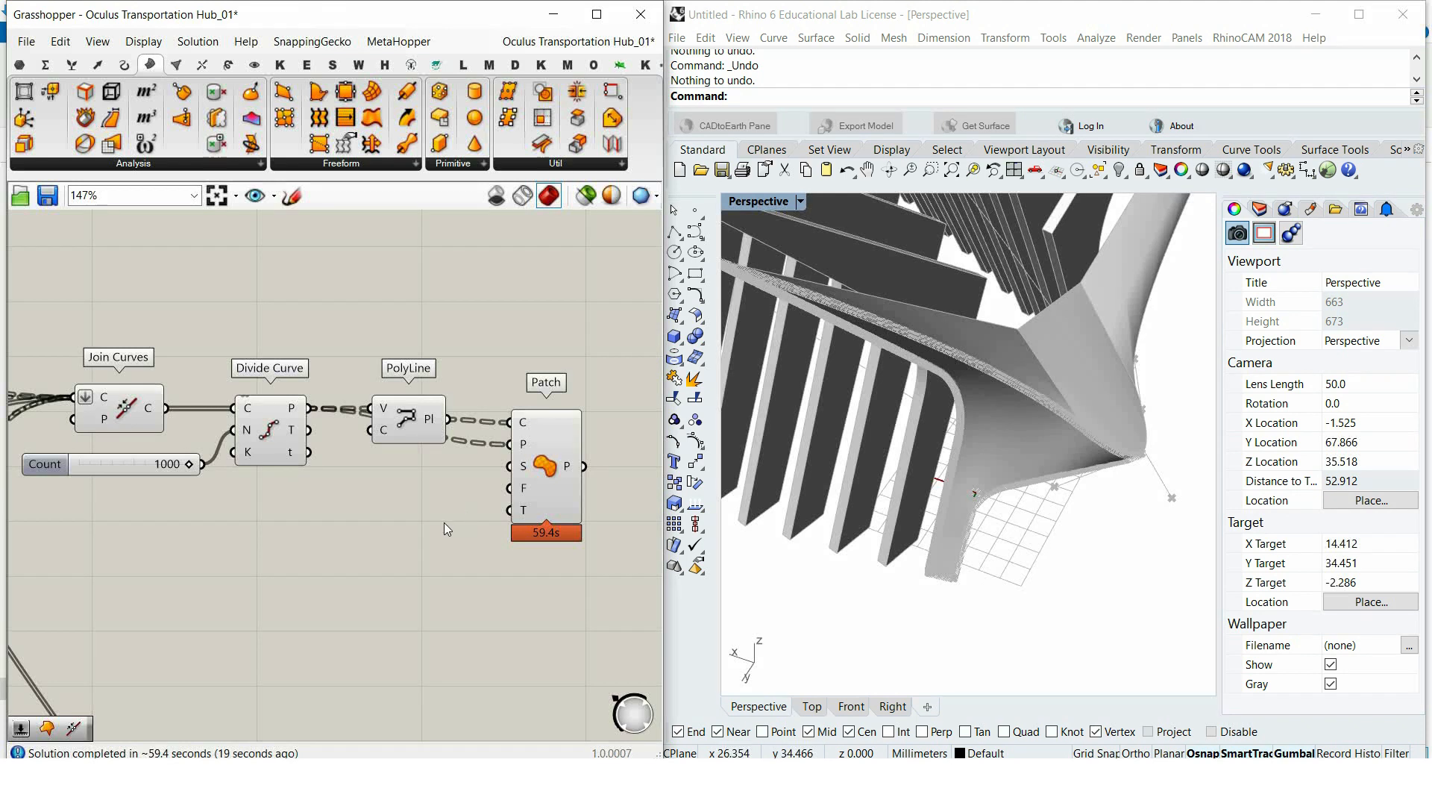
# Step: Hide the preview of the Join Curves, Divide Curve and PolyLine components and inspect the patched surface
pyautogui.moveTo(445, 522); pyautogui.dragTo(119, 376)
pyautogui.moveTo(1029, 433); pyautogui.dragTo(755, 349, button='right')
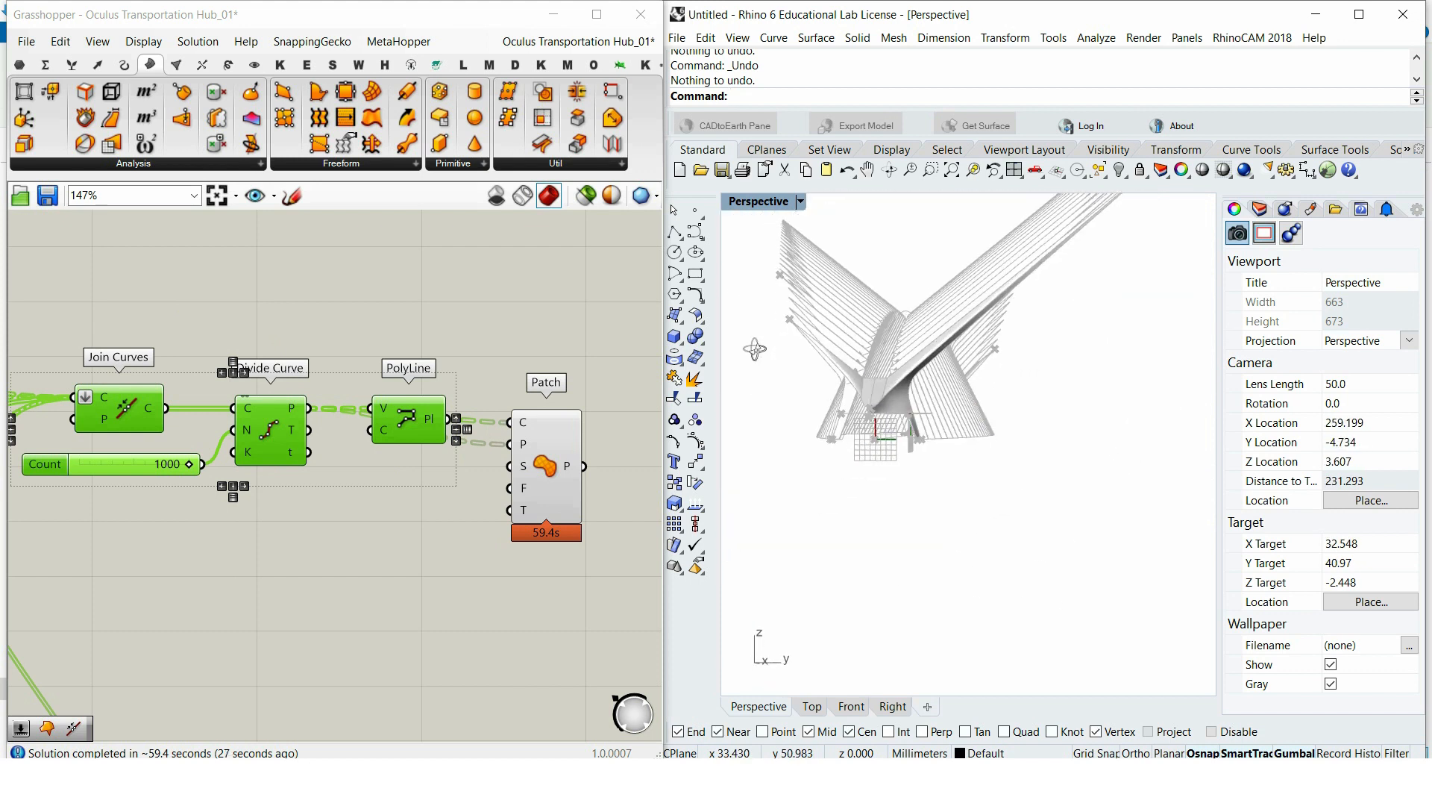
pyautogui.scroll(5, 856, 415)
pyautogui.moveTo(856, 414); pyautogui.dragTo(1070, 483, button='right')
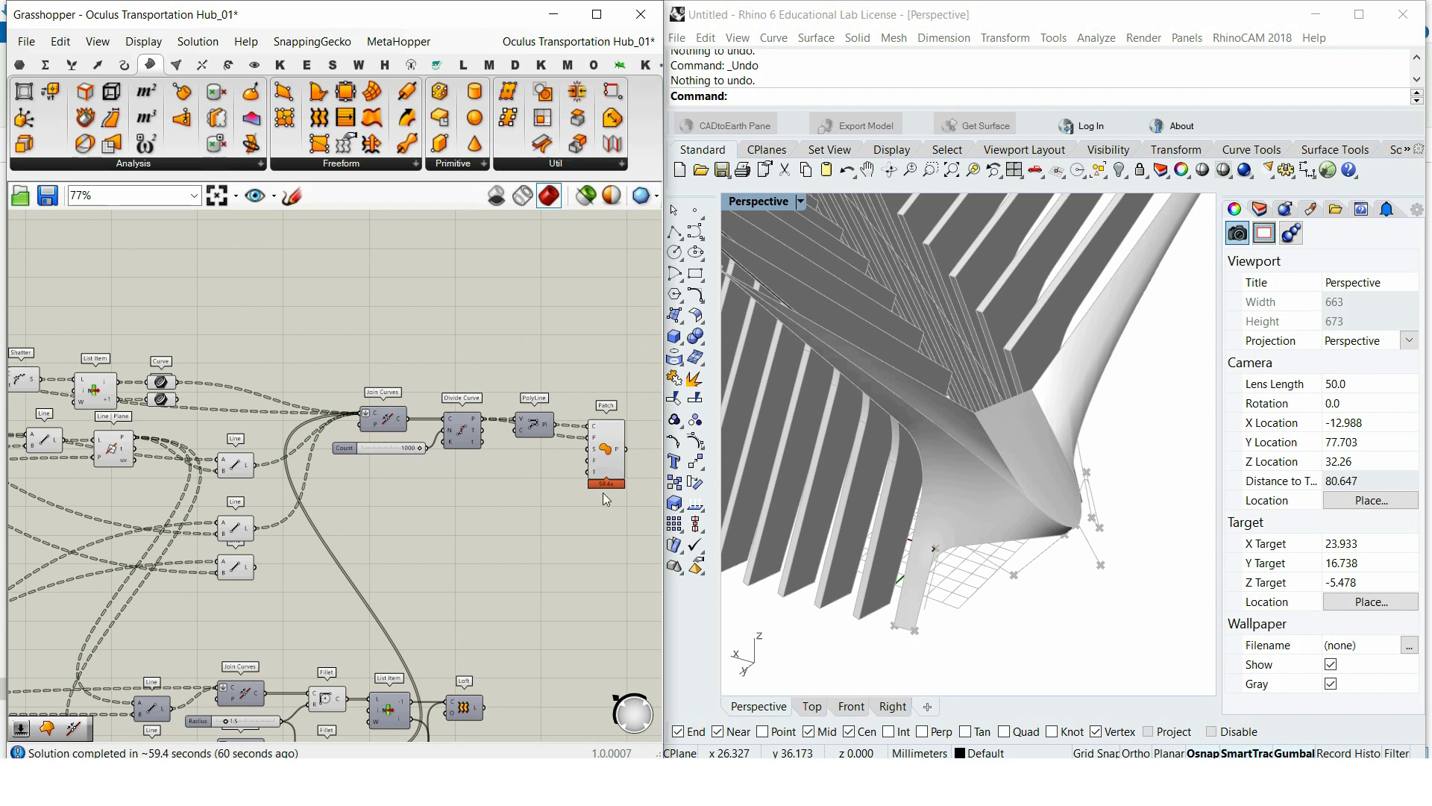
# Step: Duplicate the Join Curves and feed it the lower Curve parameter and the Line between the plane intersections
pyautogui.moveTo(635, 518); pyautogui.dragTo(482, 422)
pyautogui.click(455, 438)
pyautogui.scroll(1, 224, 398)
pyautogui.scroll(2, 223, 403)
pyautogui.click(129, 402)
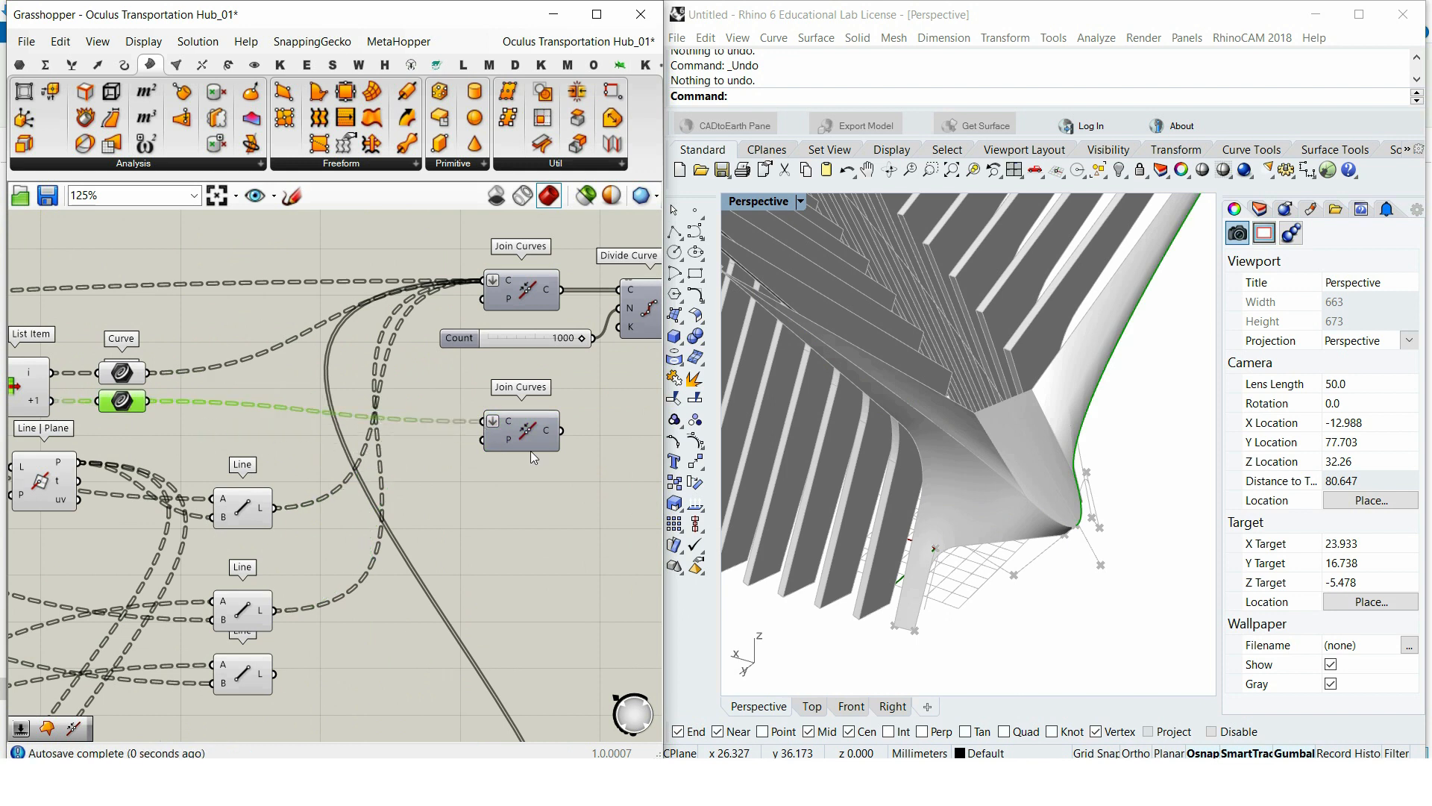
pyautogui.click(246, 510)
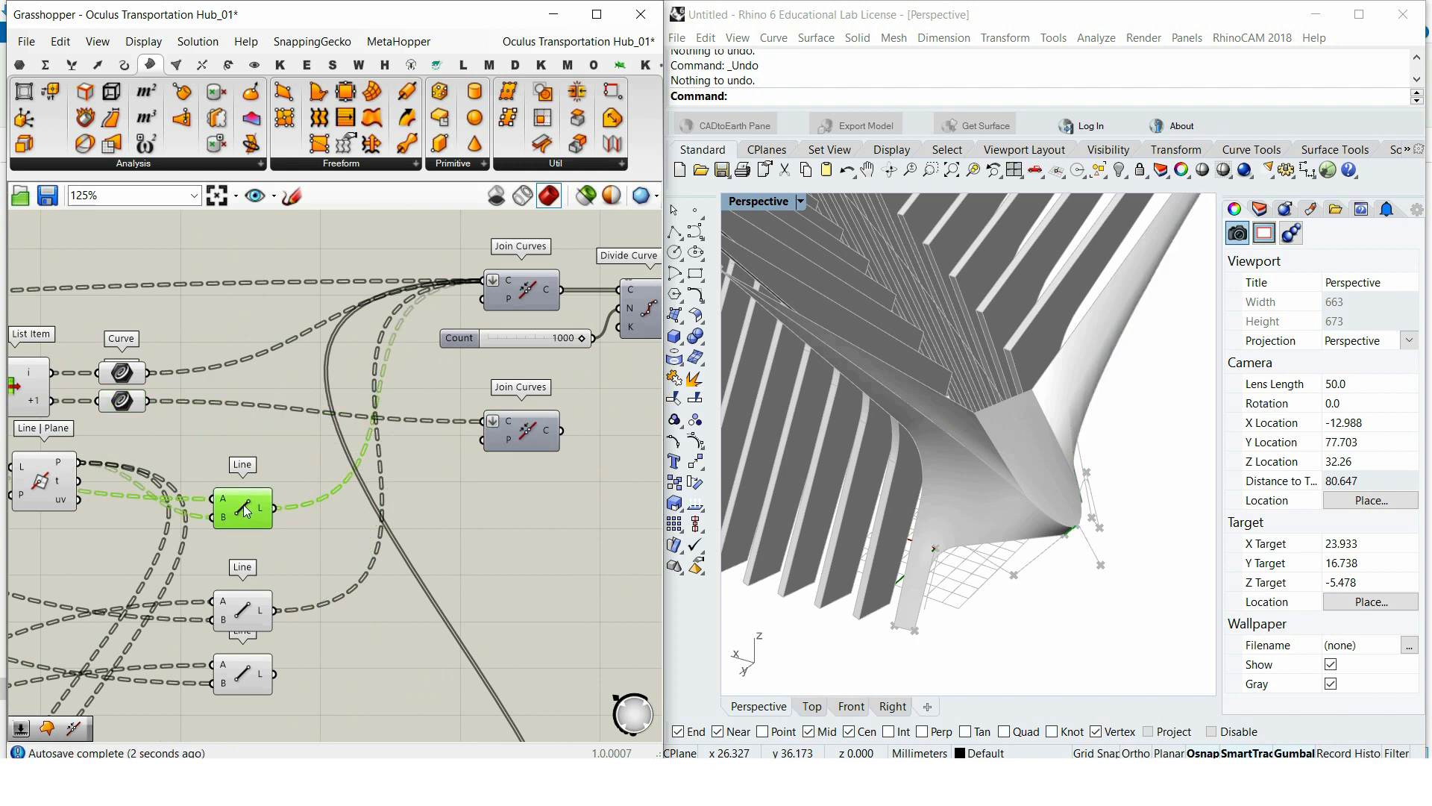
pyautogui.moveTo(539, 443); pyautogui.dragTo(539, 422)
# Step: Turn on the preview of the second Join Curves
pyautogui.moveTo(858, 440); pyautogui.dragTo(941, 432, button='right')
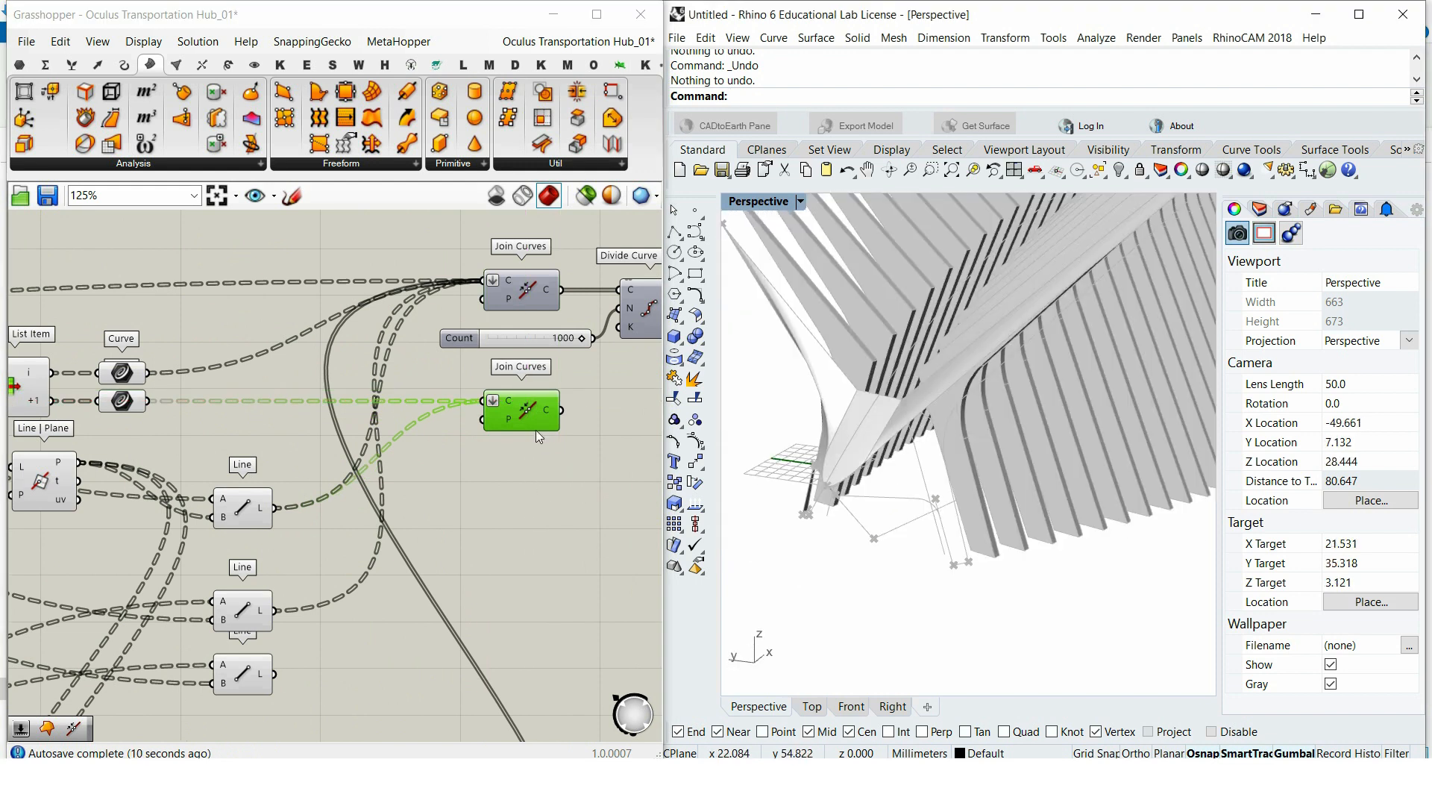
pyautogui.rightClick(560, 494)
pyautogui.click(600, 503)
# Step: Add the other Fillet's curve and the lowest Line to the second Join Curves' C input
pyautogui.moveTo(453, 555); pyautogui.dragTo(476, 390, button='right')
pyautogui.scroll(-3, 429, 447)
pyautogui.moveTo(441, 659); pyautogui.dragTo(442, 560, button='right')
pyautogui.scroll(3, 441, 560)
pyautogui.click(419, 498)
pyautogui.scroll(-3, 429, 577)
pyautogui.moveTo(437, 495); pyautogui.dragTo(435, 585)
pyautogui.scroll(3, 298, 522)
pyautogui.click(172, 619)
pyautogui.moveTo(207, 619); pyautogui.dragTo(425, 366)
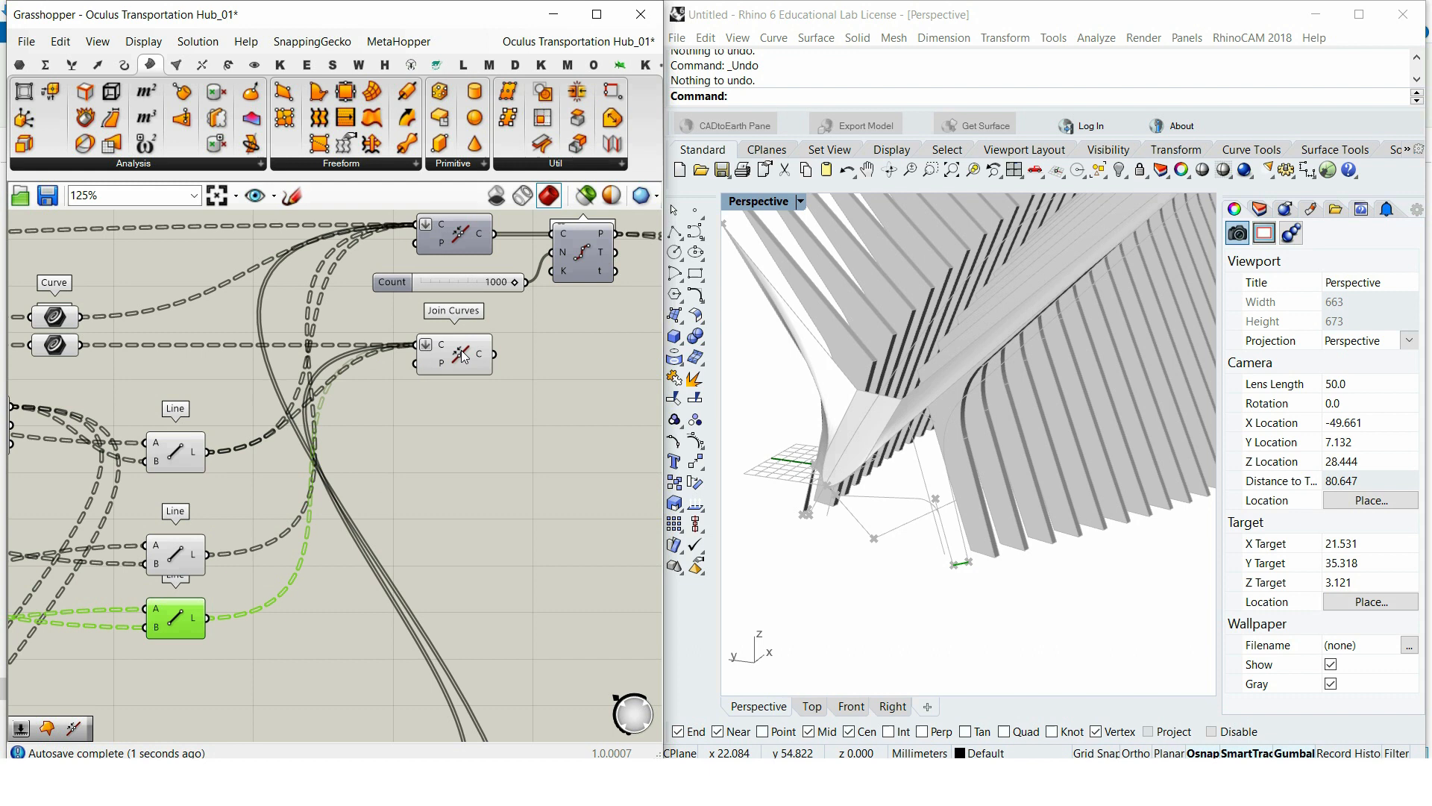
# Step: Add the opposite side's end rib curve from its List Item to the second Join Curves
pyautogui.scroll(-5, 464, 357)
pyautogui.moveTo(267, 406); pyautogui.dragTo(391, 401, button='right')
pyautogui.scroll(7, 97, 399)
pyautogui.click(43, 395)
pyautogui.keyDown('shift'); pyautogui.moveTo(80, 395); pyautogui.dragTo(461, 410); pyautogui.keyUp('shift')
pyautogui.scroll(-6, 83, 462)
pyautogui.scroll(5, 507, 454)
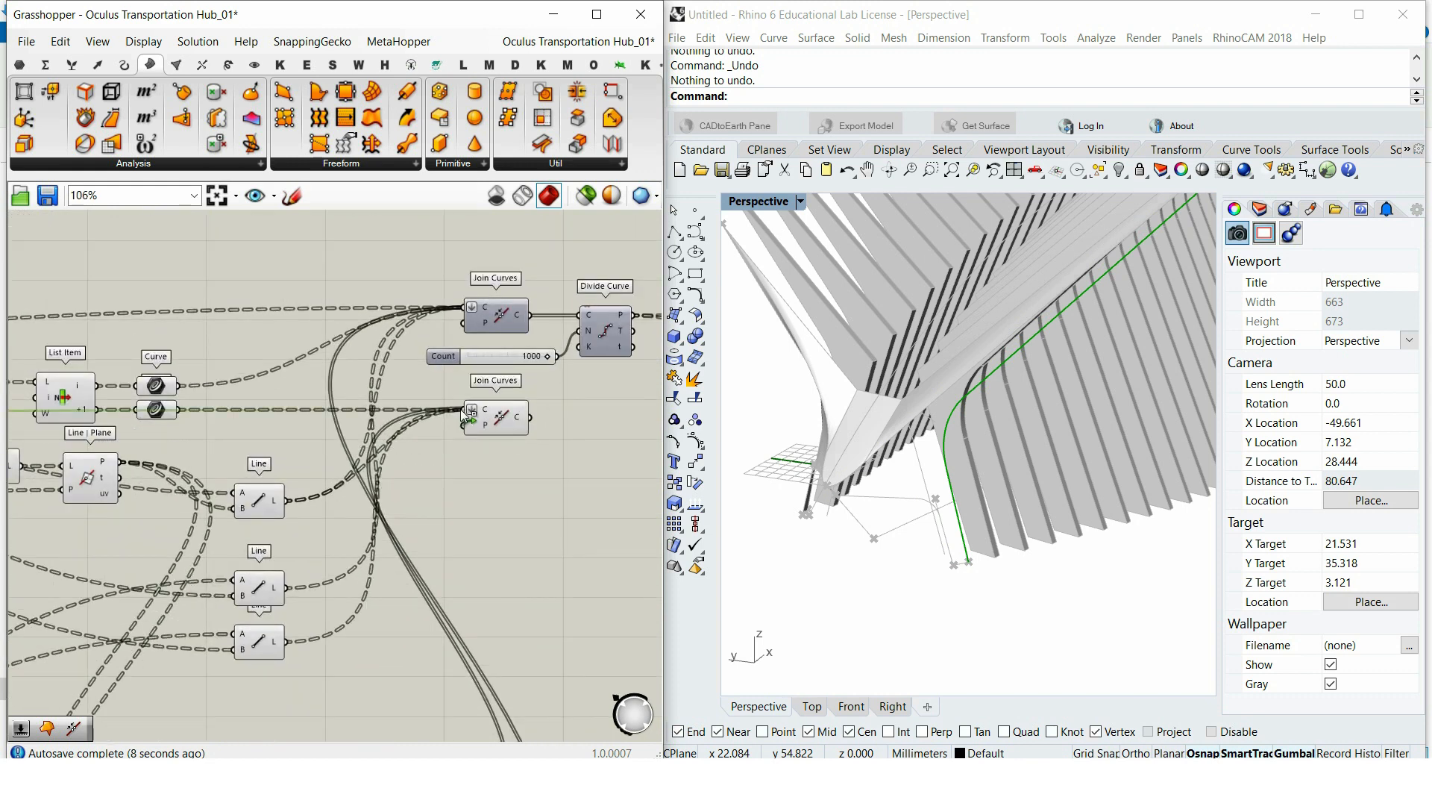
# Step: Duplicate the Count slider, Divide Curve, PolyLine and Patch below the originals
pyautogui.moveTo(582, 422); pyautogui.dragTo(297, 464, button='right')
pyautogui.scroll(2, 419, 387)
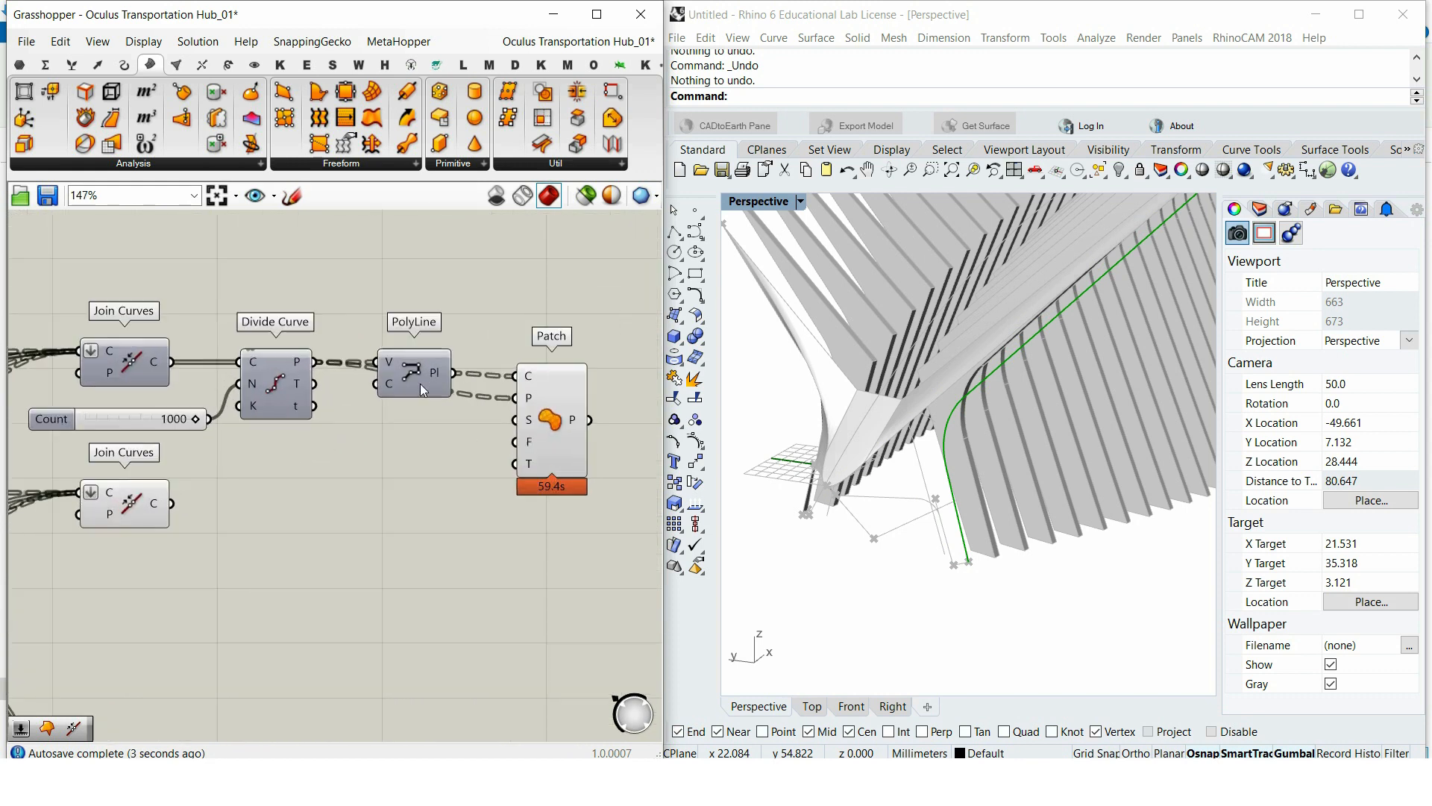
pyautogui.moveTo(593, 435); pyautogui.dragTo(132, 361)
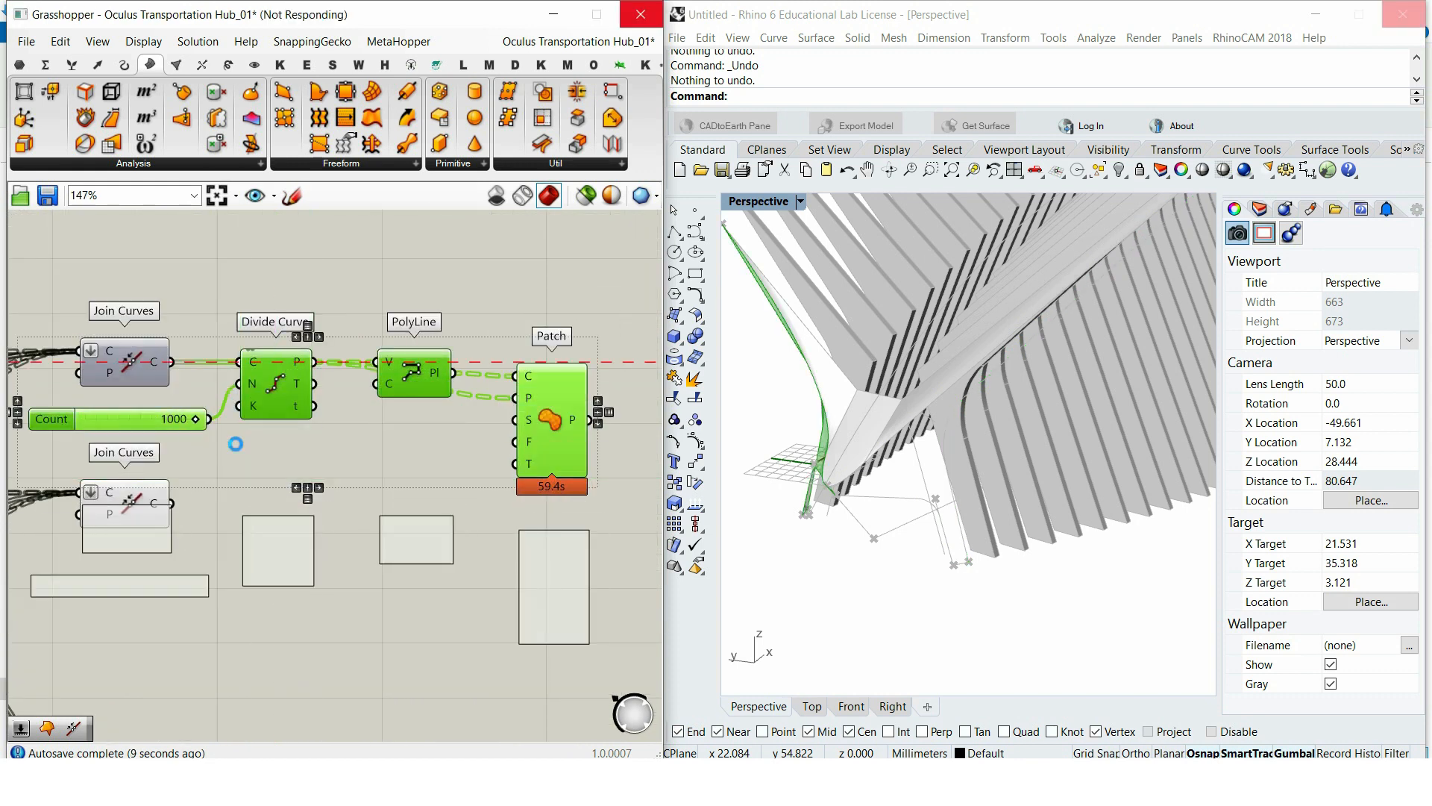
# Step: Feed the second Join Curves into the copied Divide Curve and delete the surplus Join Curves copy
pyautogui.moveTo(188, 513); pyautogui.dragTo(301, 464, button='right')
pyautogui.moveTo(288, 454); pyautogui.dragTo(355, 485)
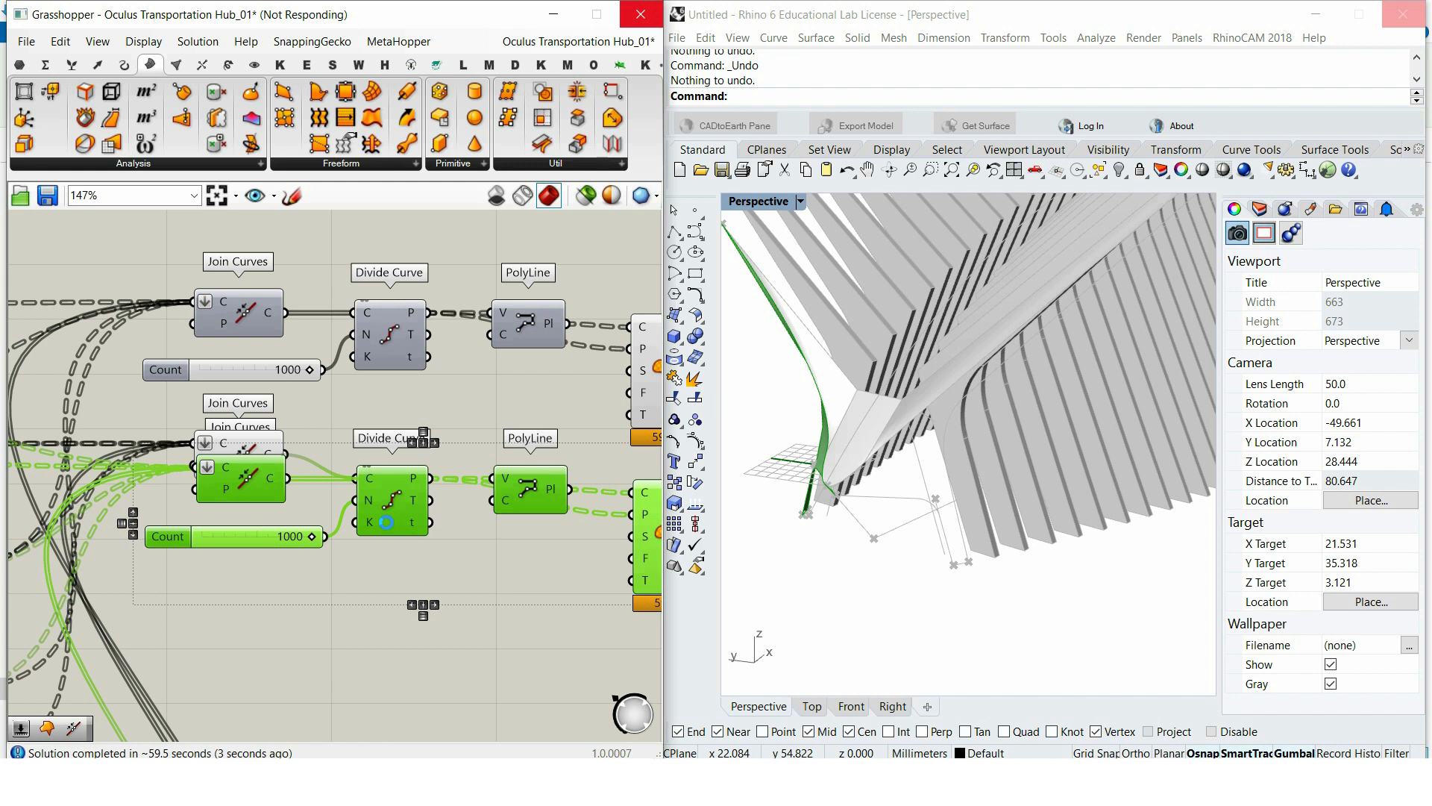
pyautogui.click(266, 585)
pyautogui.click(258, 494)
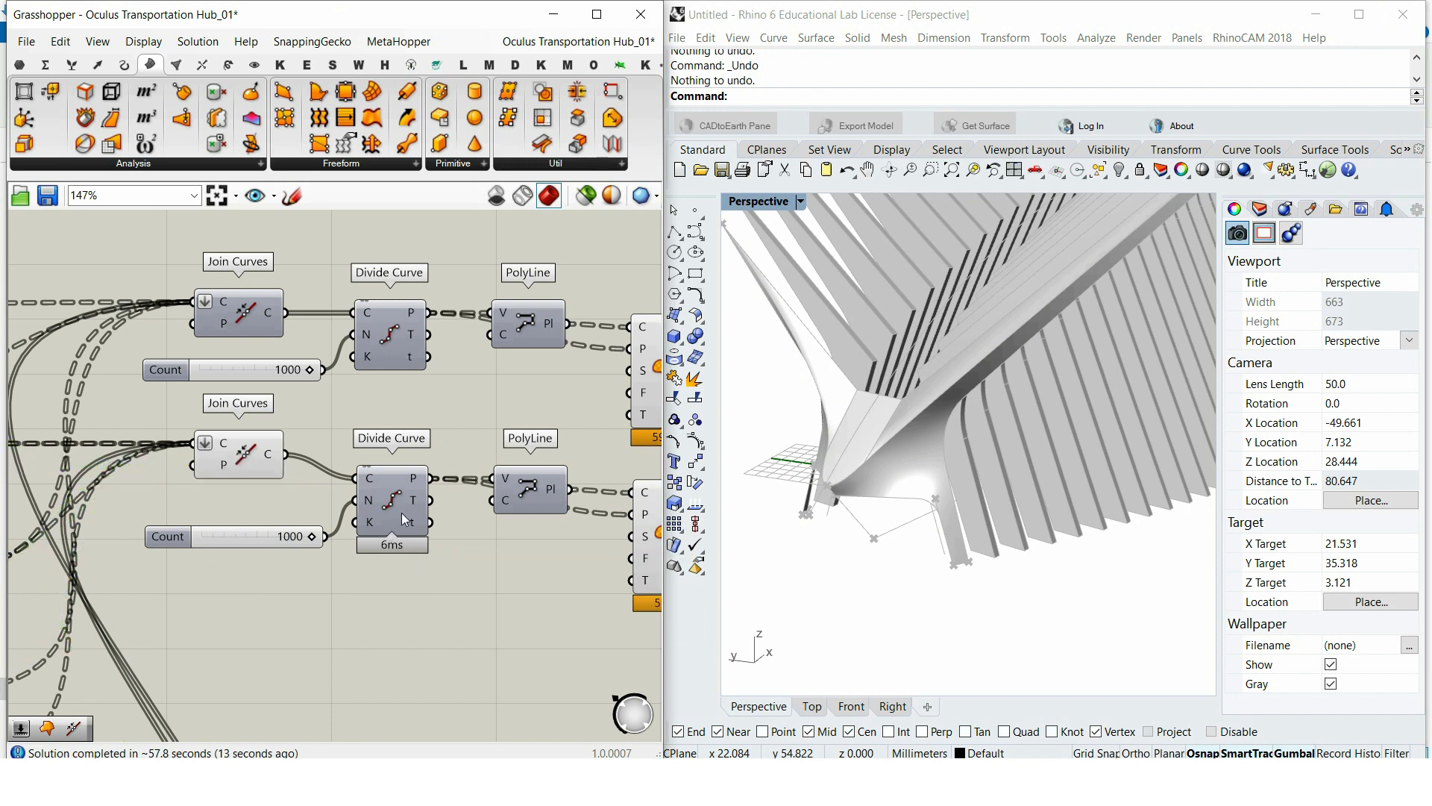
# Step: Turn on the preview of the two Loft components at the end of the lower chain
pyautogui.scroll(-4, 401, 512)
pyautogui.scroll(3, 410, 425)
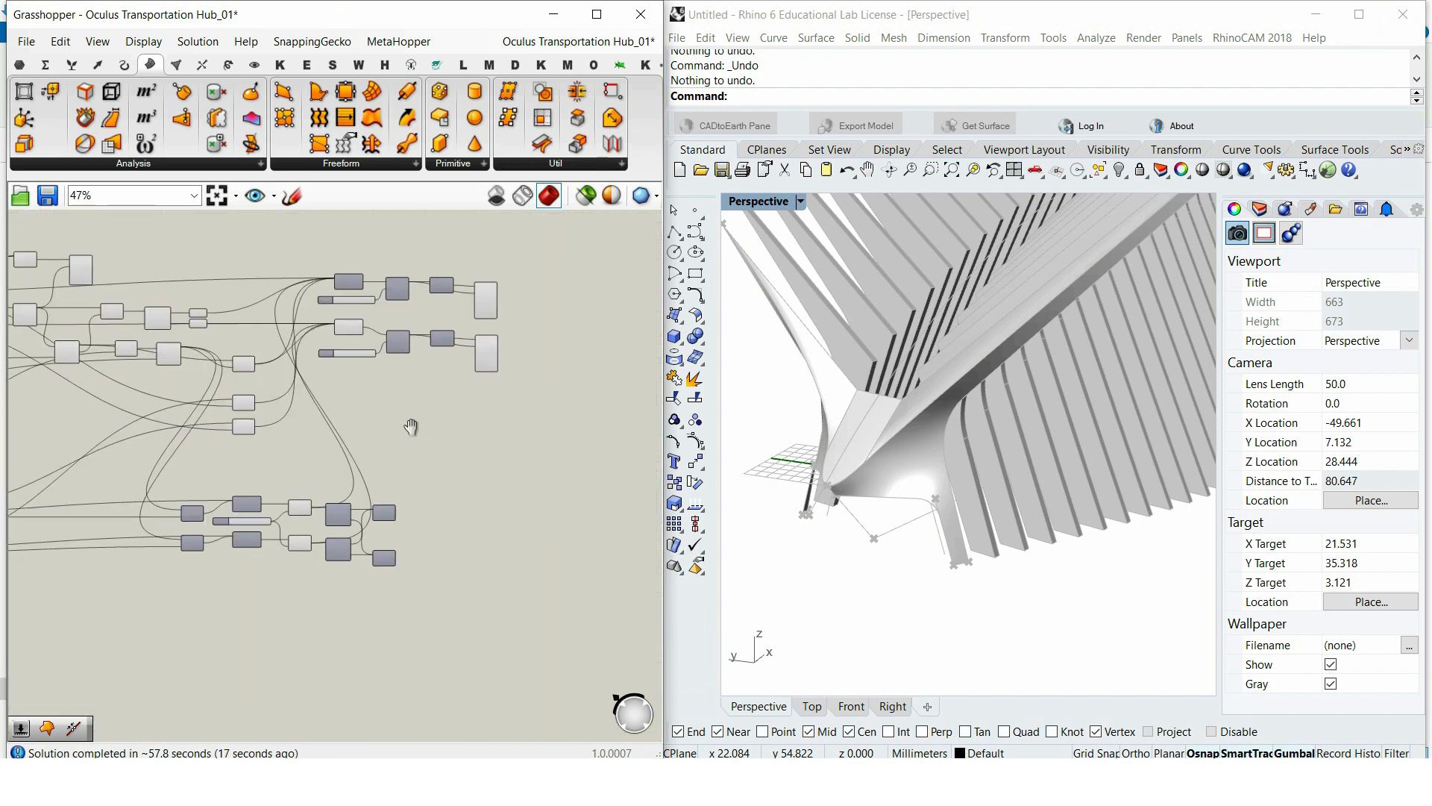
pyautogui.moveTo(440, 643); pyautogui.dragTo(365, 463)
pyautogui.rightClick(404, 452)
pyautogui.click(429, 460)
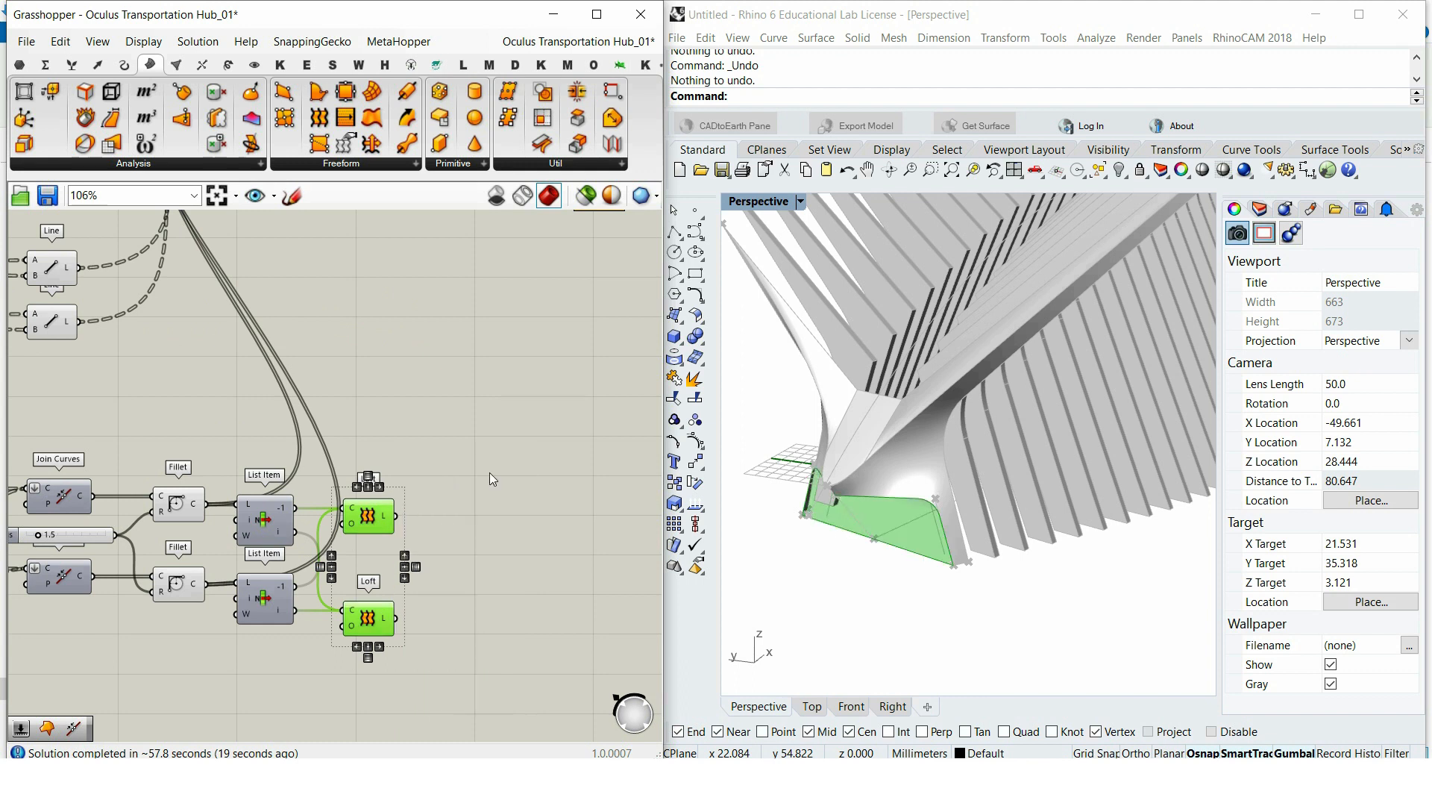
pyautogui.click(489, 472)
# Step: Turn off the preview of the construction components between the List Item column and the end Lofts and Patches
pyautogui.moveTo(880, 477); pyautogui.dragTo(1023, 501, button='right')
pyautogui.scroll(-8, 1027, 507)
pyautogui.moveTo(424, 488); pyautogui.dragTo(437, 485, button='right')
pyautogui.scroll(-6, 437, 484)
pyautogui.moveTo(503, 584); pyautogui.dragTo(184, 285)
pyautogui.rightClick(222, 275)
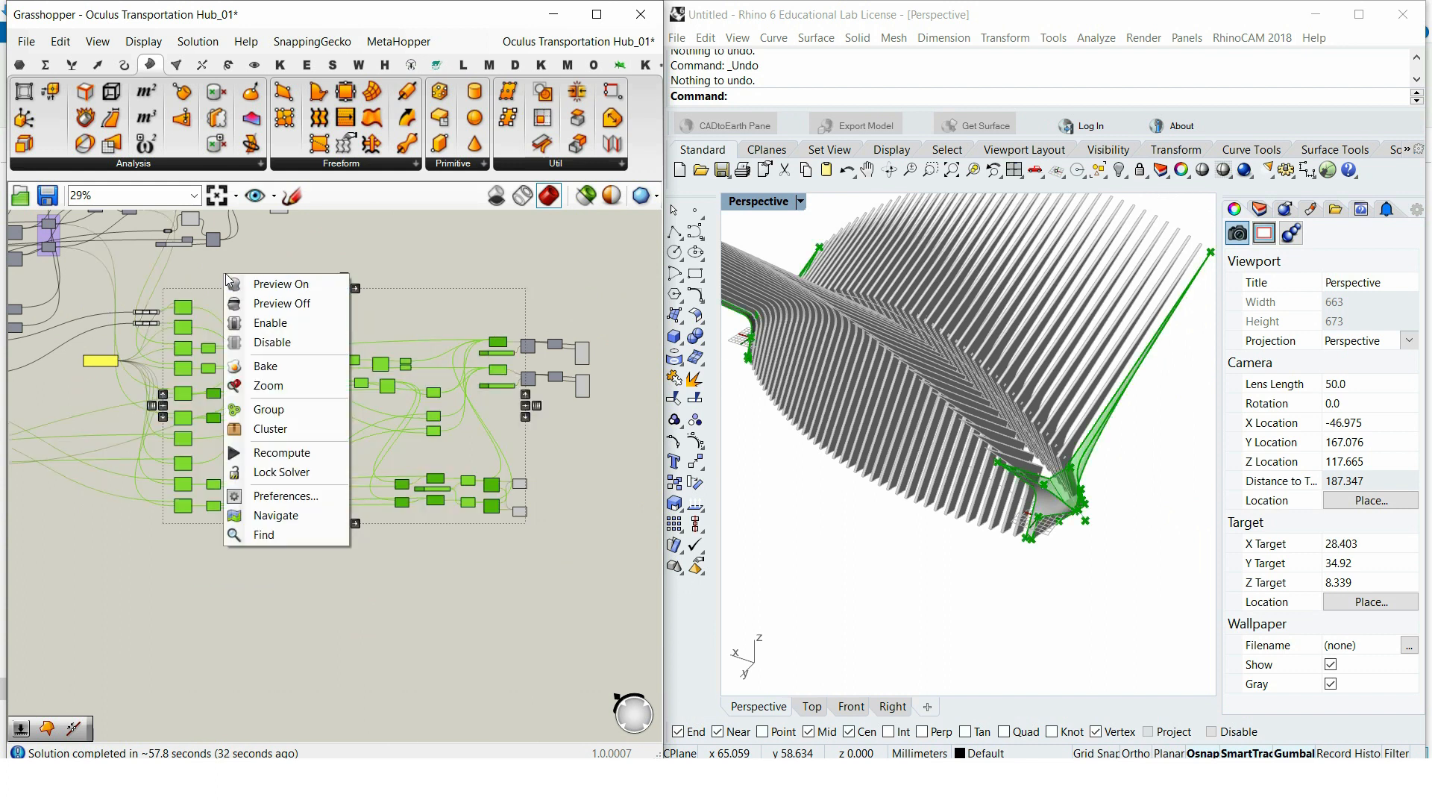
pyautogui.click(253, 297)
# Step: Turn the Edge Surface's preview back on and move the component over to the Patch components
pyautogui.scroll(4, 183, 316)
pyautogui.click(183, 316)
pyautogui.scroll(3, 183, 316)
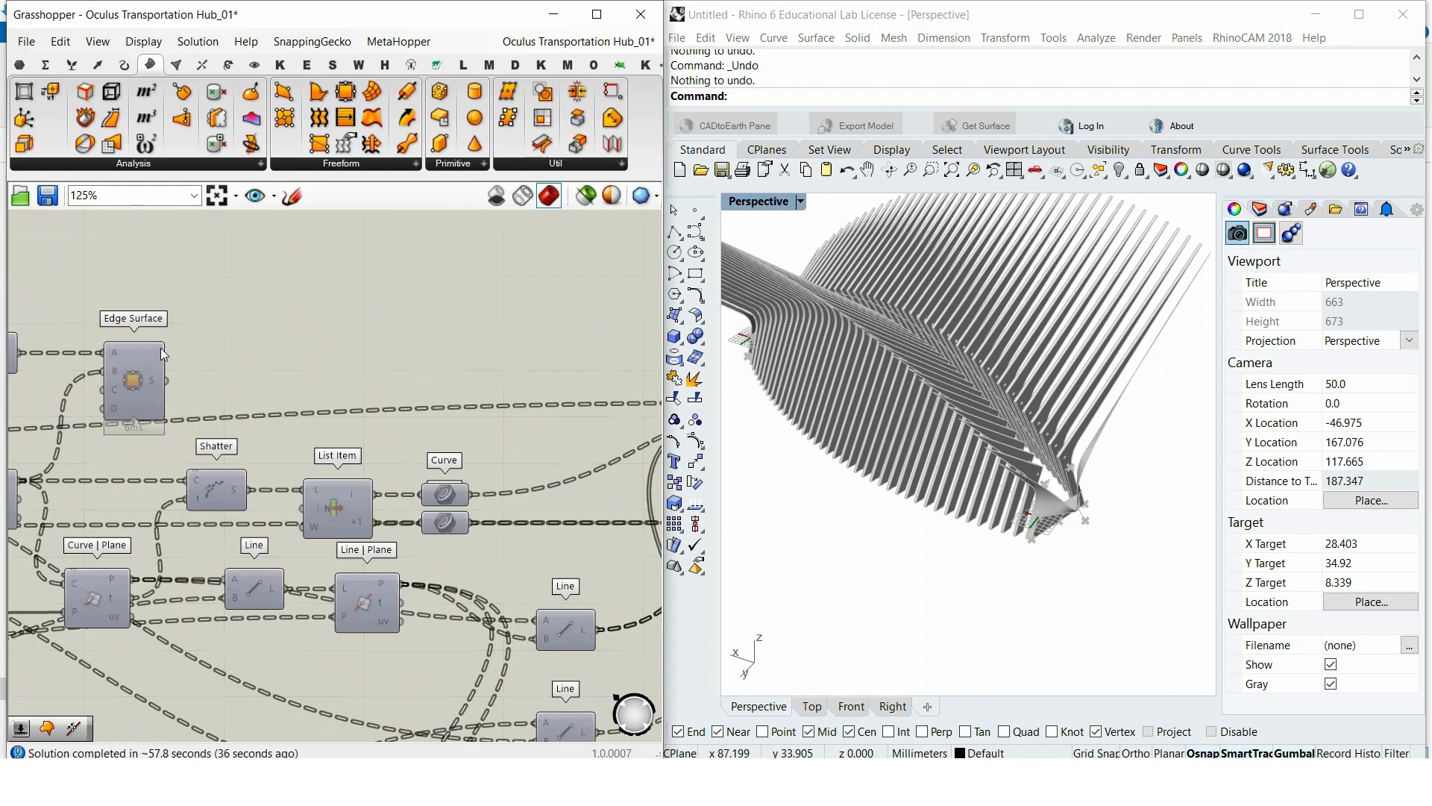
pyautogui.rightClick(179, 333)
pyautogui.click(205, 336)
pyautogui.moveTo(149, 384); pyautogui.dragTo(596, 337)
pyautogui.scroll(-4, 151, 382)
# Step: Turn off the preview of the ungrouped helper components below the purple-grouped section of the definition
pyautogui.moveTo(1041, 445); pyautogui.dragTo(932, 403, button='right')
pyautogui.scroll(-4, 522, 477)
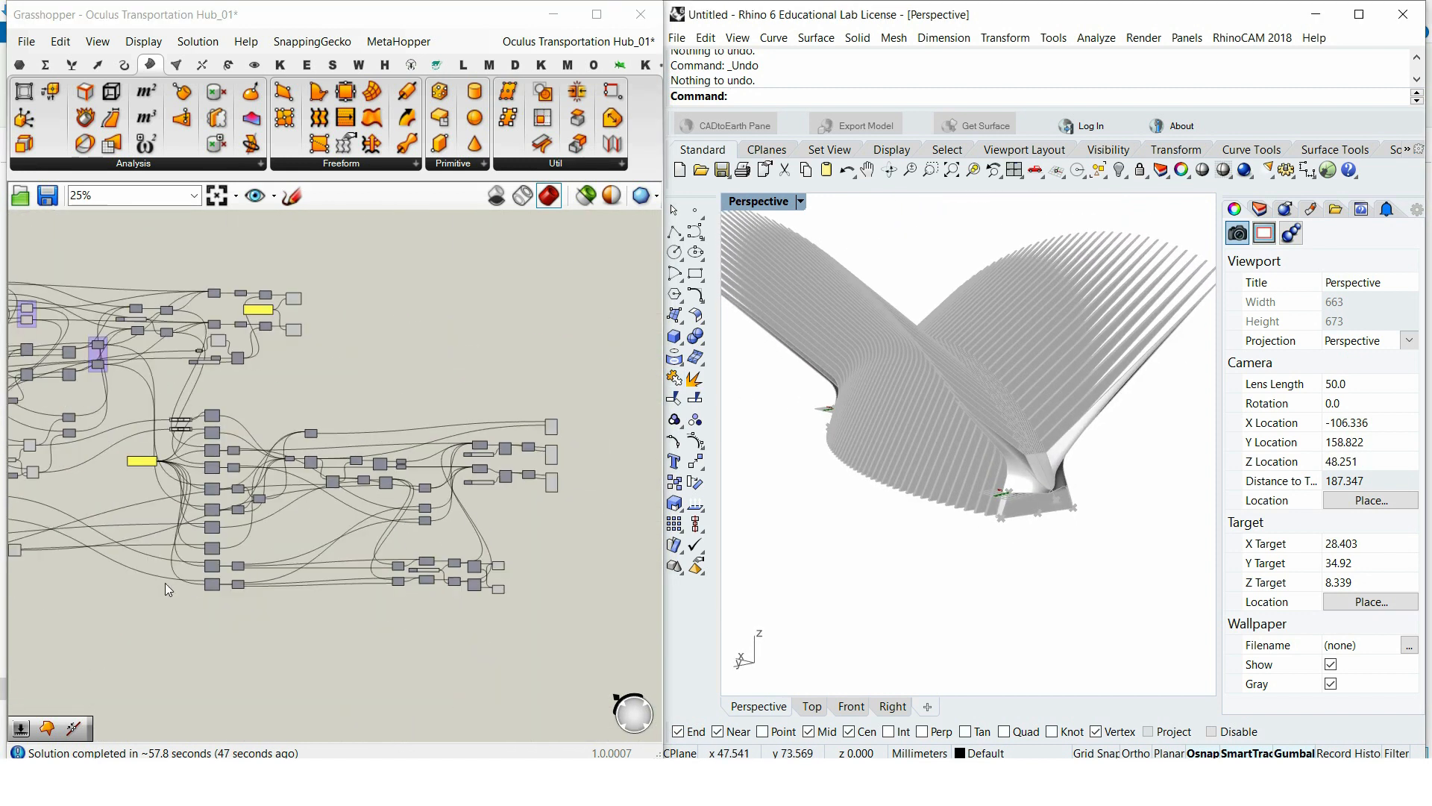
pyautogui.scroll(3, 165, 589)
pyautogui.moveTo(510, 595); pyautogui.dragTo(114, 385)
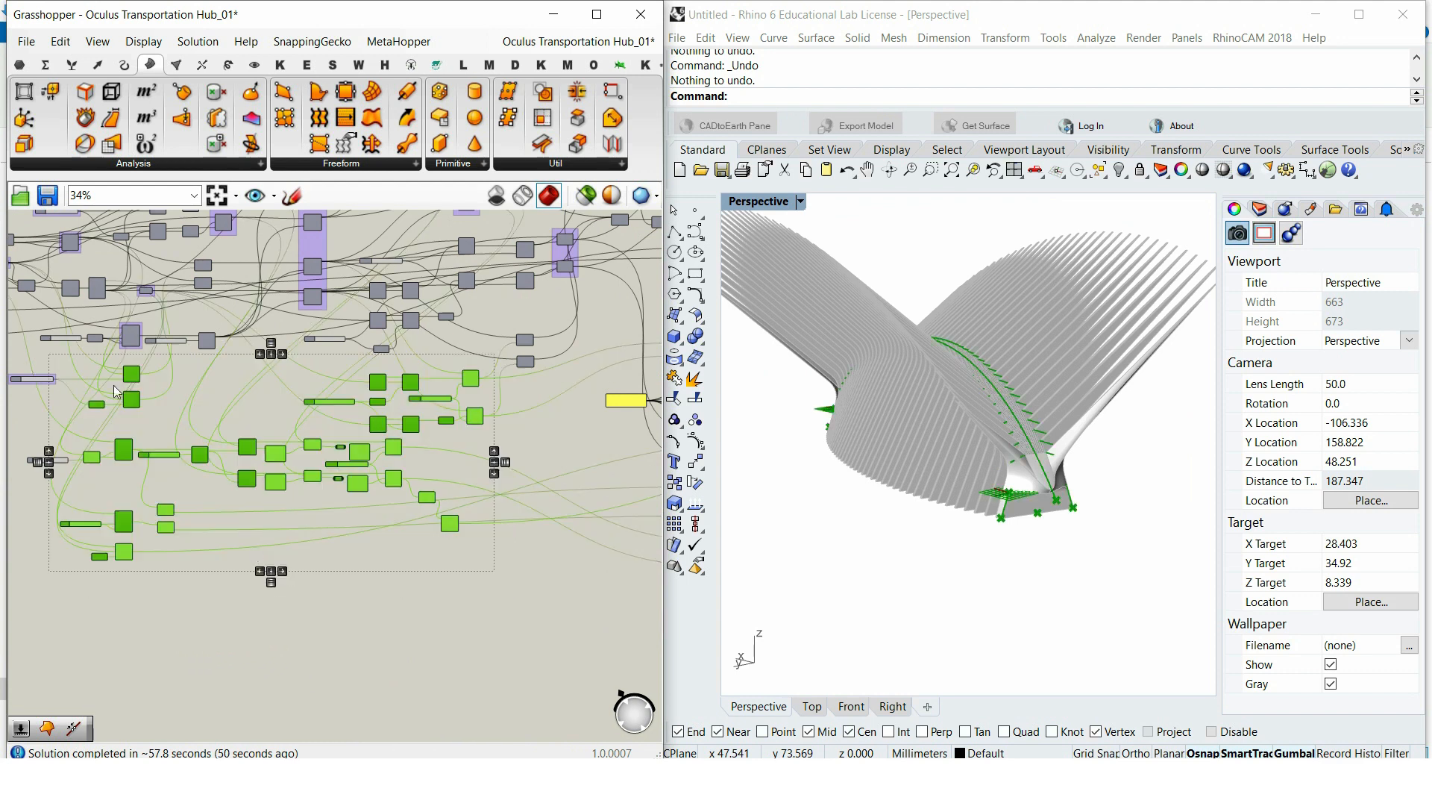
pyautogui.rightClick(240, 617)
pyautogui.click(361, 530)
# Step: Turn on the preview of the four List Items that supply the end rib boundary curves
pyautogui.moveTo(1003, 468); pyautogui.dragTo(880, 414, button='right')
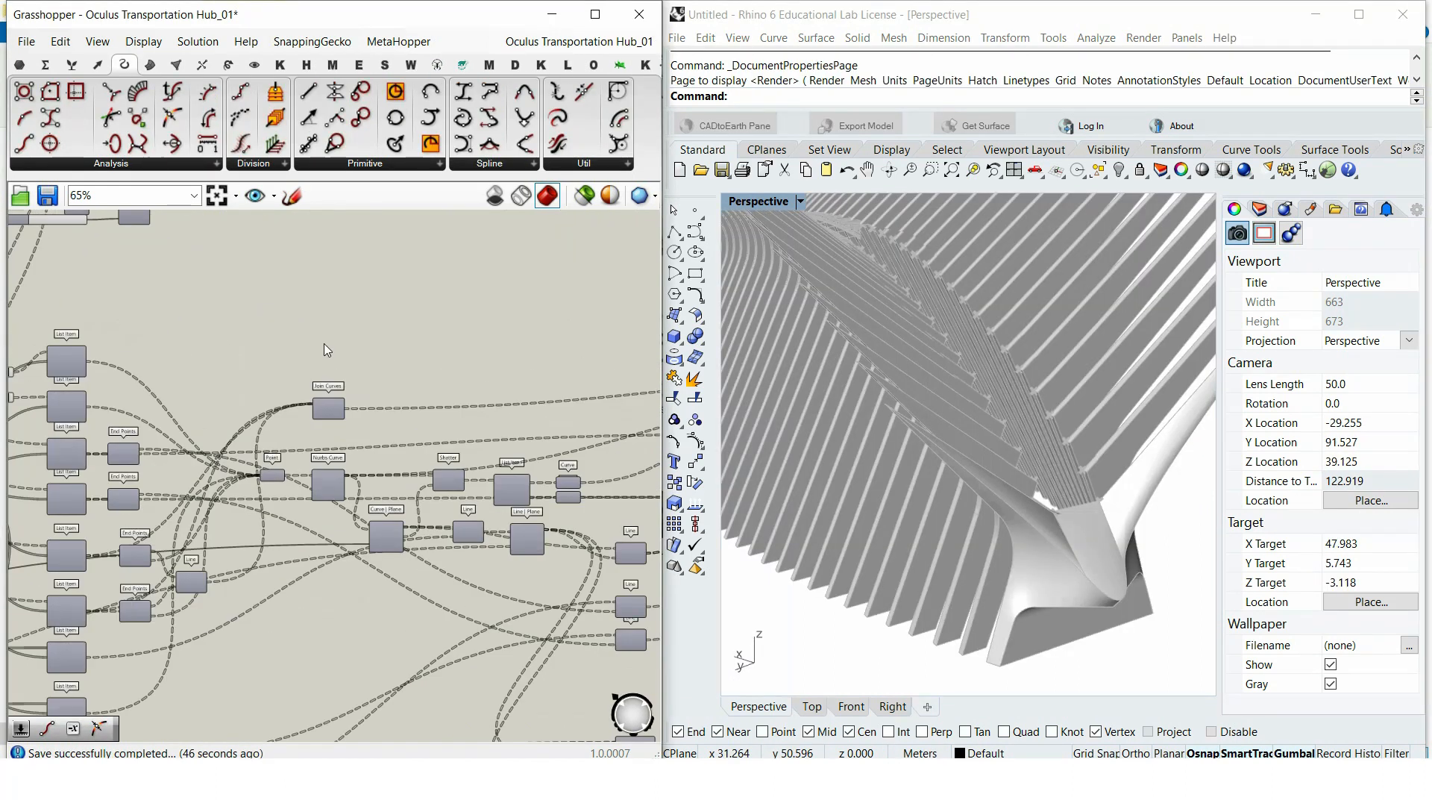
pyautogui.scroll(4, 198, 397)
pyautogui.moveTo(272, 320); pyautogui.dragTo(321, 343, button='right')
pyautogui.click(200, 393)
pyautogui.keyDown('shift'); pyautogui.click(183, 329); pyautogui.keyUp('shift')
pyautogui.rightClick(387, 256)
pyautogui.click(406, 269)
pyautogui.moveTo(179, 486); pyautogui.dragTo(246, 321, button='right')
pyautogui.keyDown('shift'); pyautogui.click(249, 326); pyautogui.keyUp('shift')
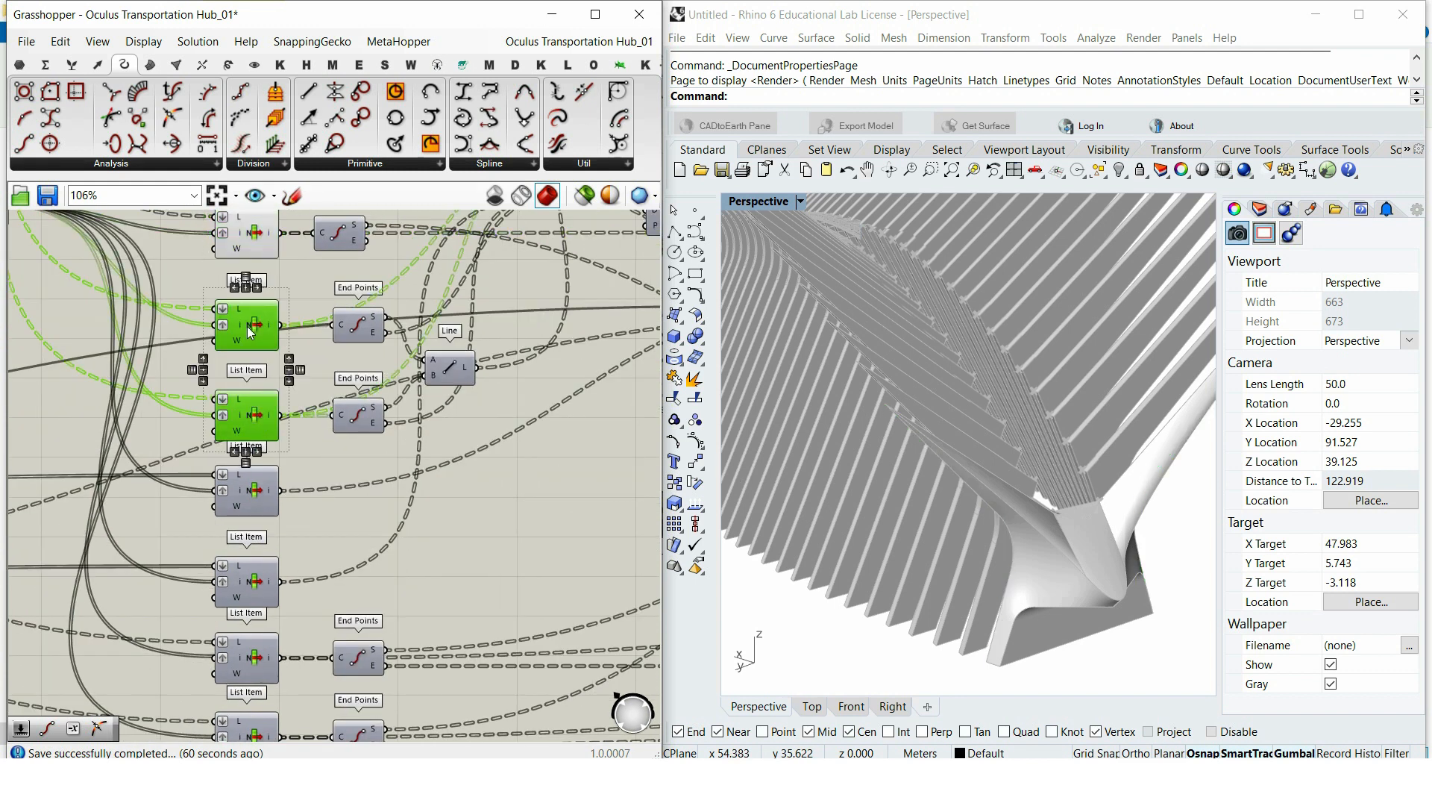
pyautogui.rightClick(295, 379)
pyautogui.click(358, 388)
# Step: Turn on the preview of the existing lower Line and the two upper End Points components
pyautogui.scroll(-1, 356, 536)
pyautogui.moveTo(447, 417); pyautogui.dragTo(353, 524, button='right')
pyautogui.click(340, 499)
pyautogui.rightClick(357, 536)
pyautogui.click(388, 508)
pyautogui.scroll(3, 298, 464)
pyautogui.click(298, 463)
pyautogui.keyDown('shift'); pyautogui.click(296, 536); pyautogui.keyUp('shift')
pyautogui.rightClick(351, 490)
pyautogui.click(392, 500)
# Step: Add a Line component and connect the S outputs of the two upper End Points to its A and B inputs
pyautogui.scroll(1, 393, 500)
pyautogui.moveTo(474, 287); pyautogui.dragTo(325, 311, button='right')
pyautogui.doubleClick(324, 311)
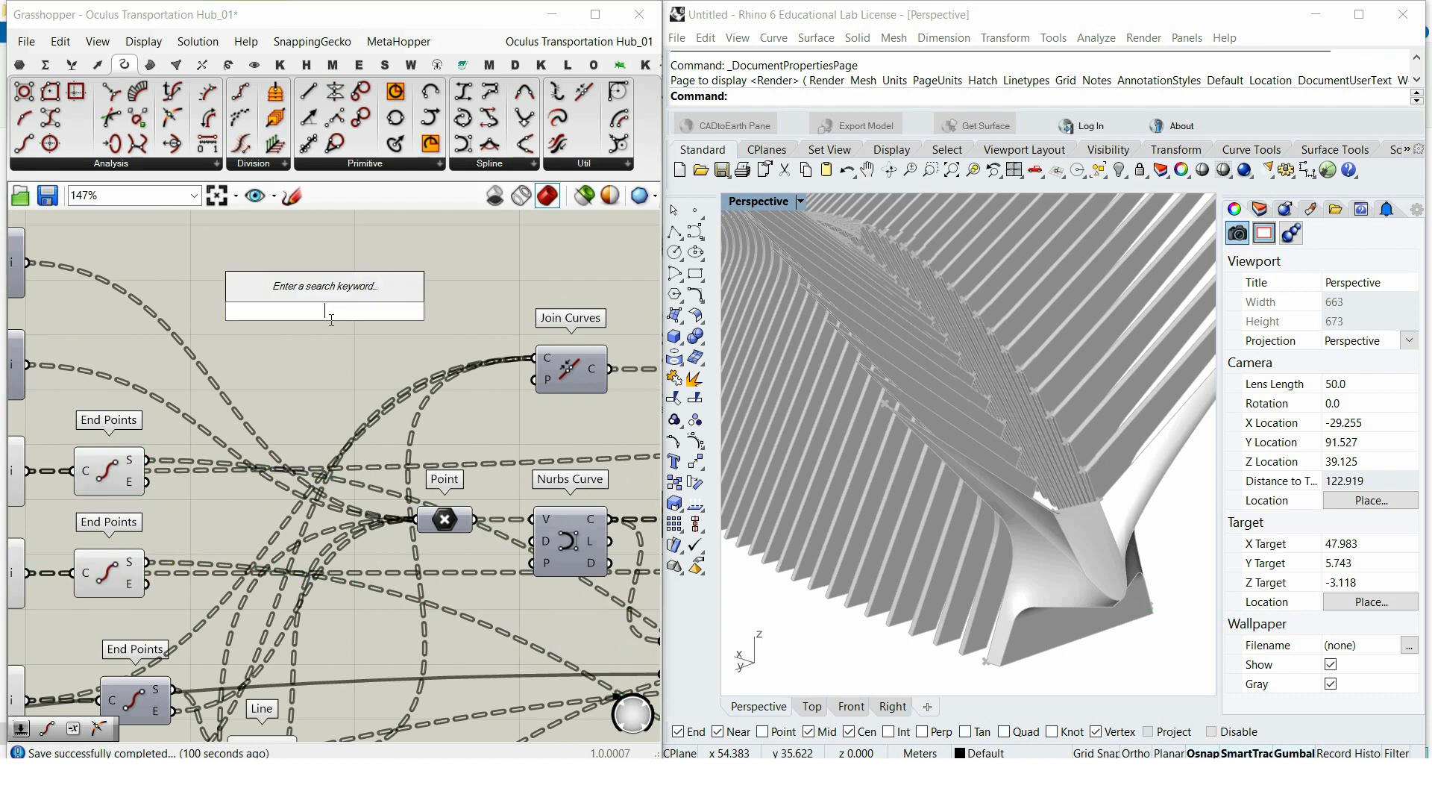
pyautogui.write('line')
pyautogui.click(320, 291)
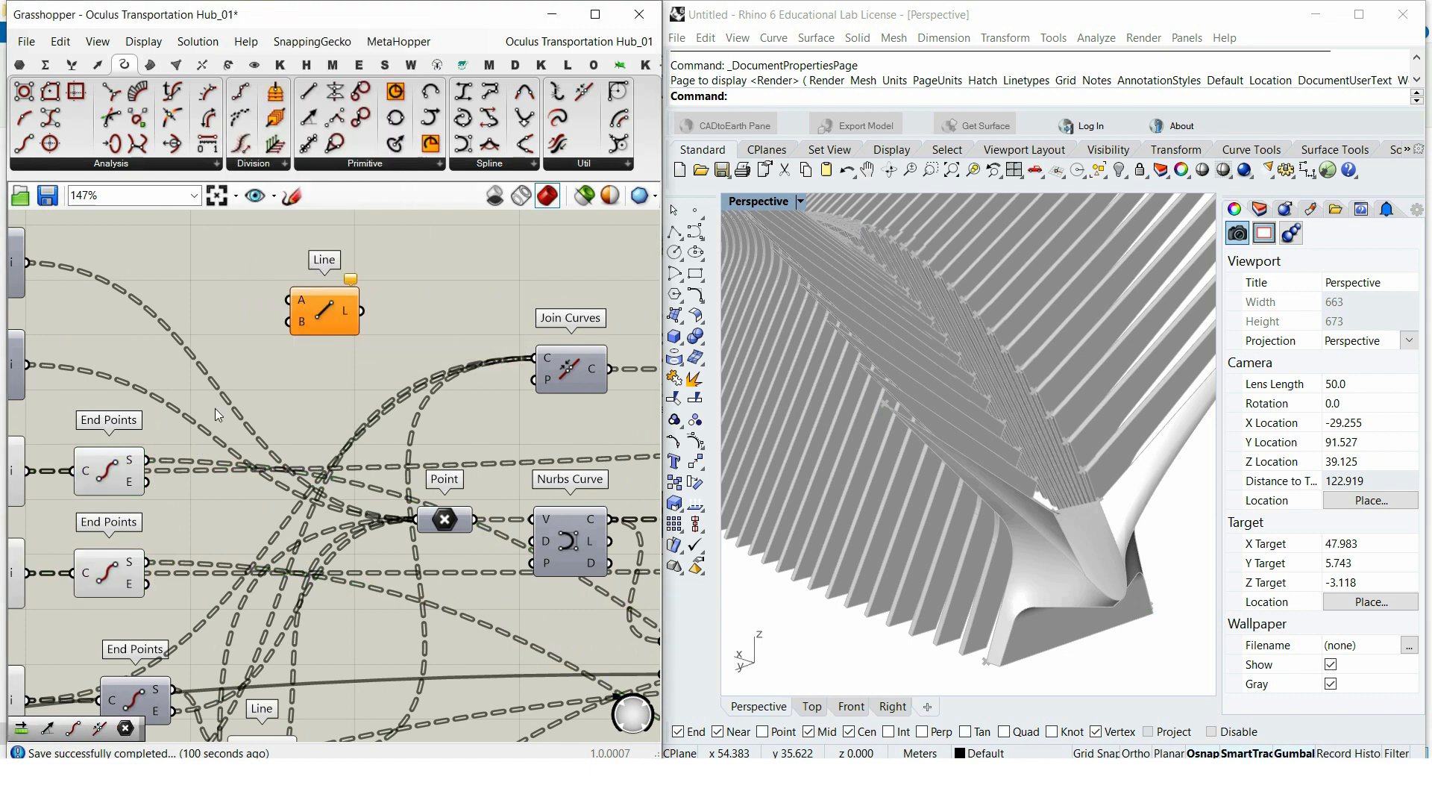
pyautogui.moveTo(146, 459); pyautogui.dragTo(288, 300)
pyautogui.moveTo(146, 561); pyautogui.dragTo(288, 321)
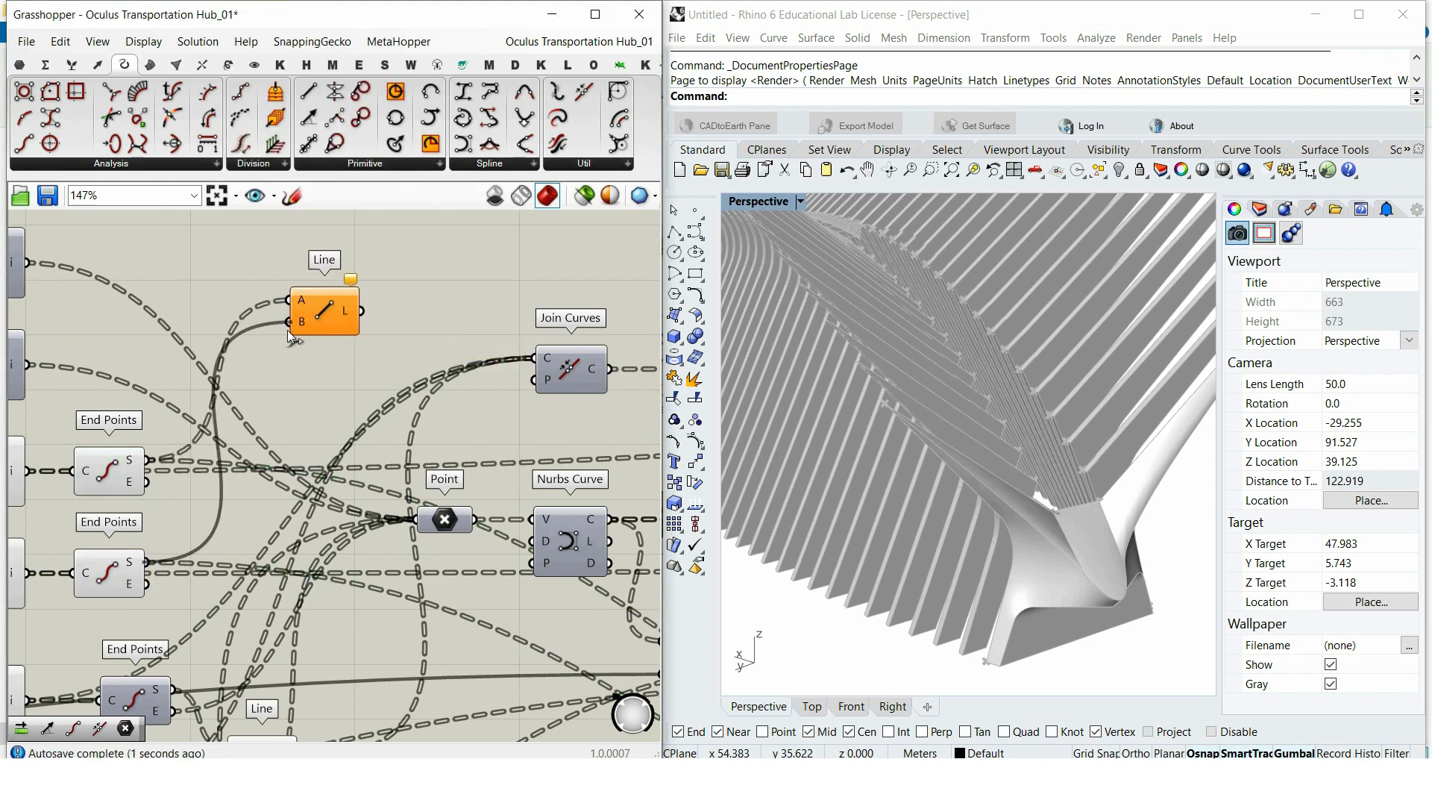
# Step: Add another Join Curves component and connect the new Line's output to its C input
pyautogui.doubleClick(447, 277)
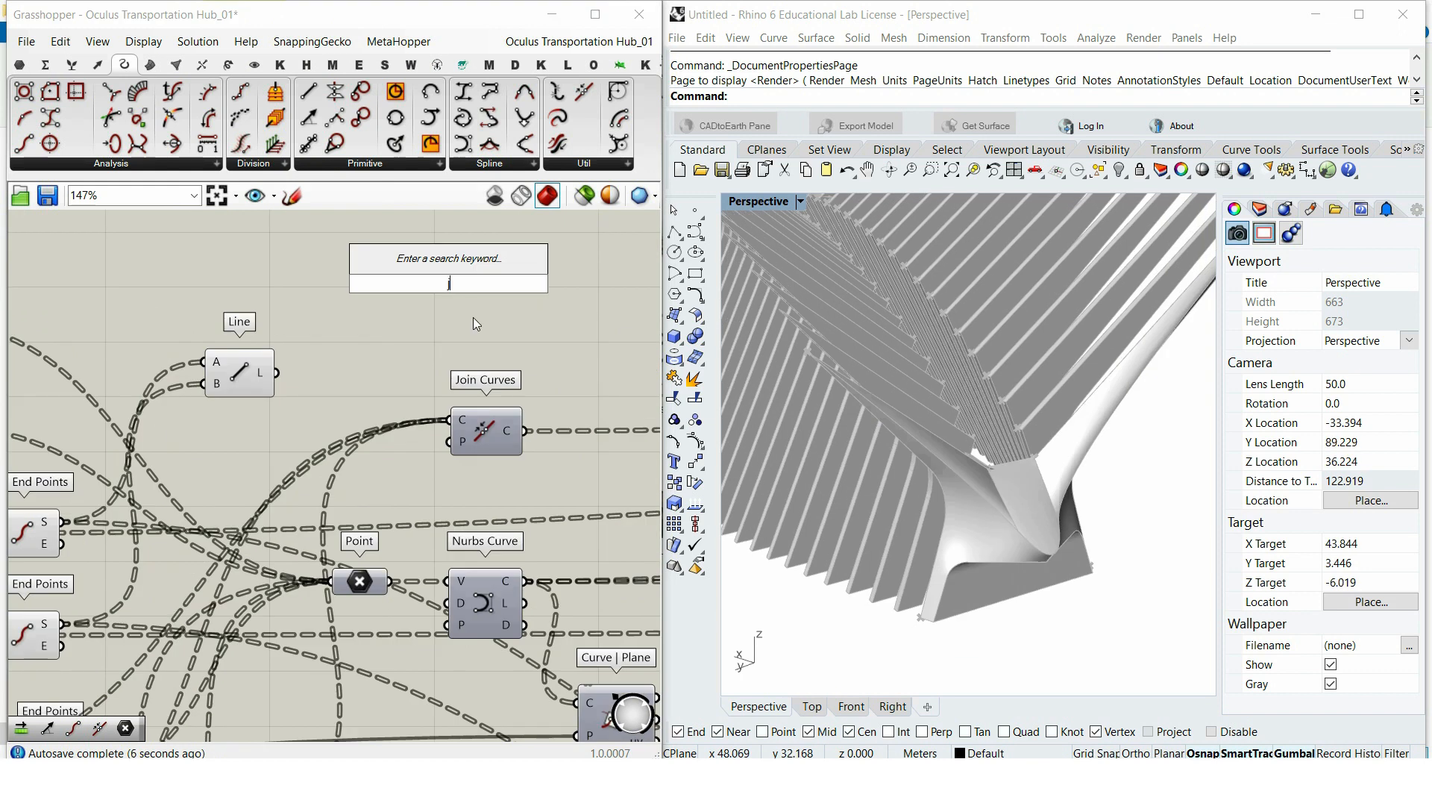
pyautogui.write('join')
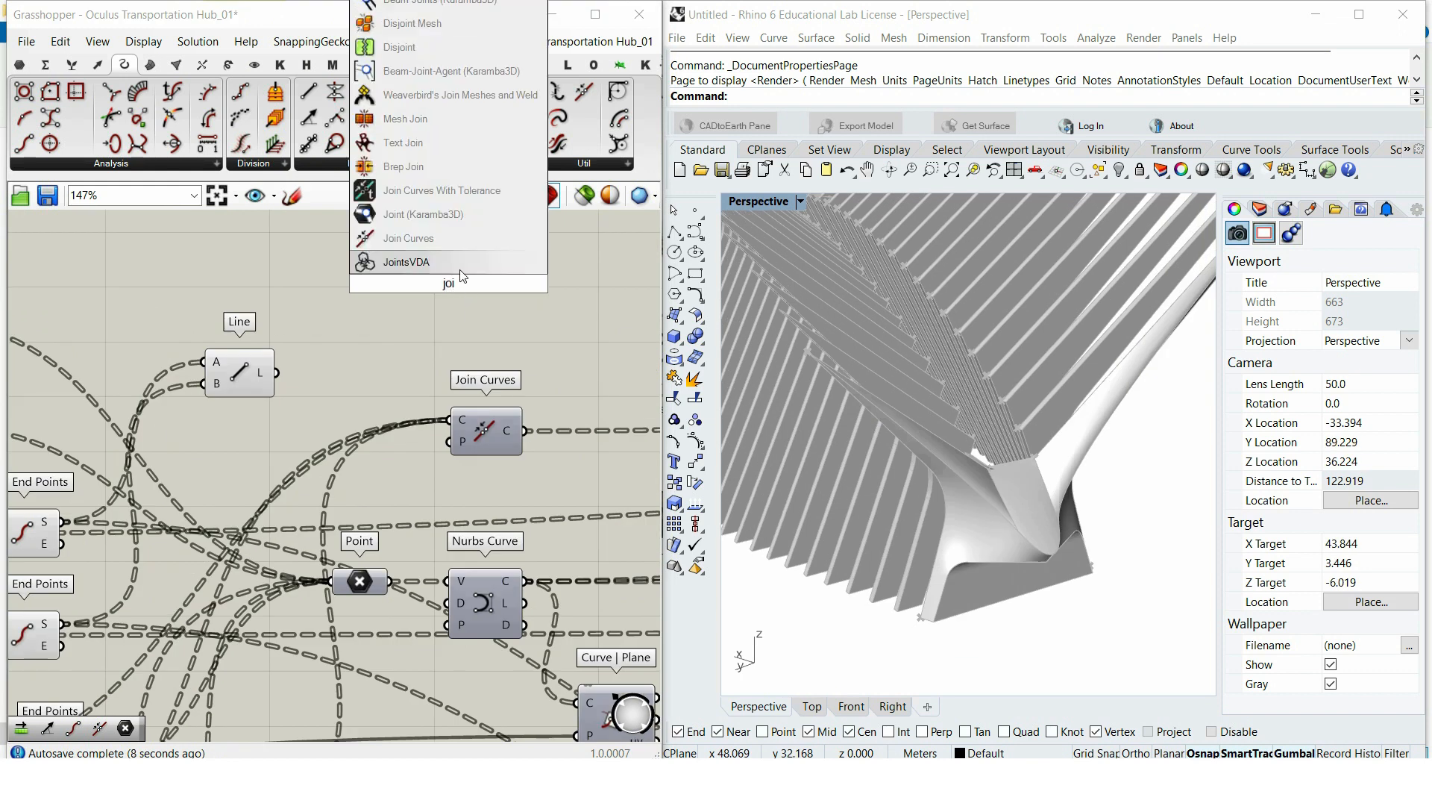
pyautogui.click(448, 276)
pyautogui.moveTo(450, 277); pyautogui.dragTo(510, 267)
pyautogui.moveTo(256, 380); pyautogui.dragTo(281, 343)
pyautogui.moveTo(302, 335); pyautogui.dragTo(471, 265)
# Step: Add the curves from two List Items and the lower Line to the new Join Curves' C input
pyautogui.scroll(-3, 466, 272)
pyautogui.click(59, 470)
pyautogui.moveTo(86, 462); pyautogui.dragTo(474, 267)
pyautogui.moveTo(99, 640); pyautogui.dragTo(133, 539, button='right')
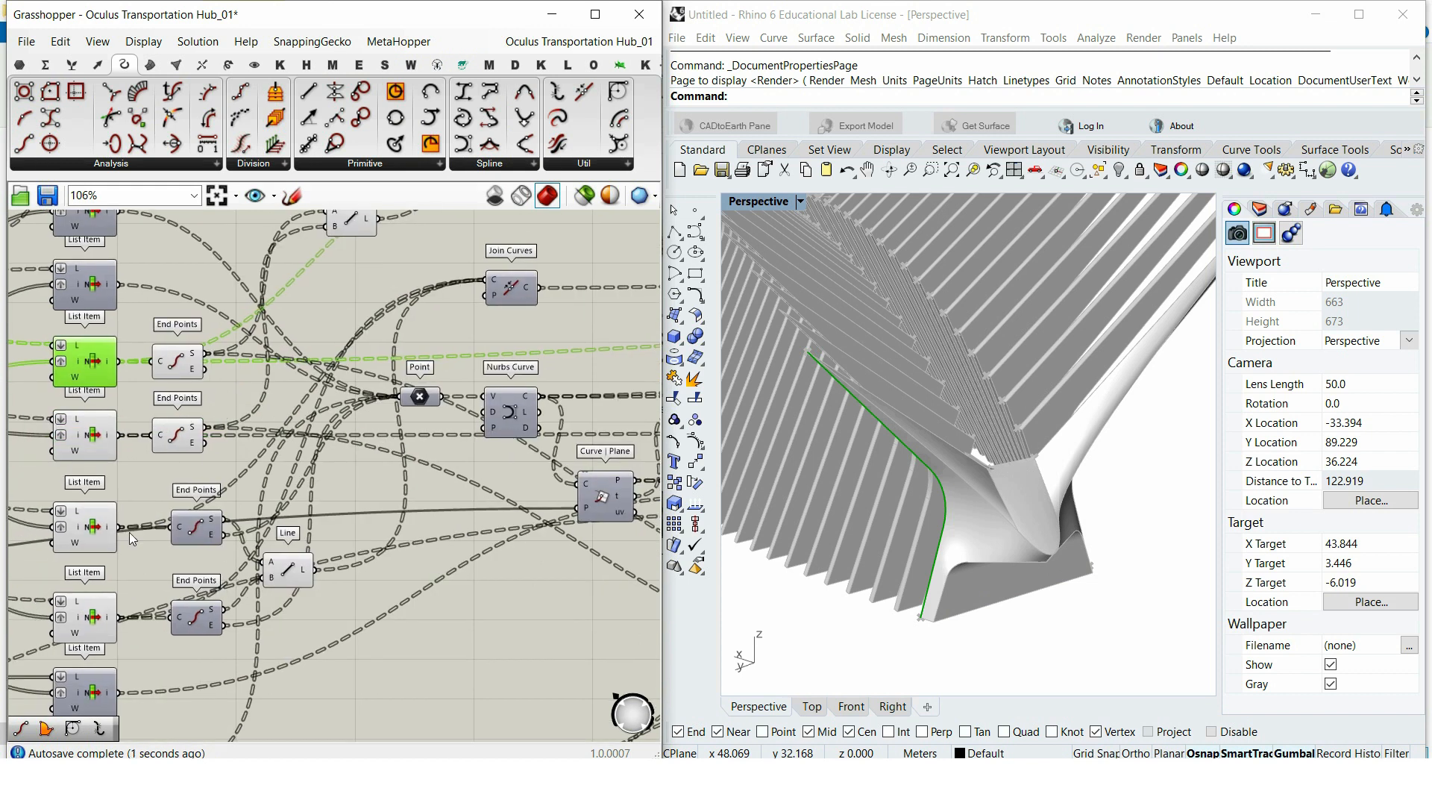
pyautogui.click(100, 532)
pyautogui.scroll(-3, 119, 526)
pyautogui.moveTo(119, 525); pyautogui.dragTo(397, 267)
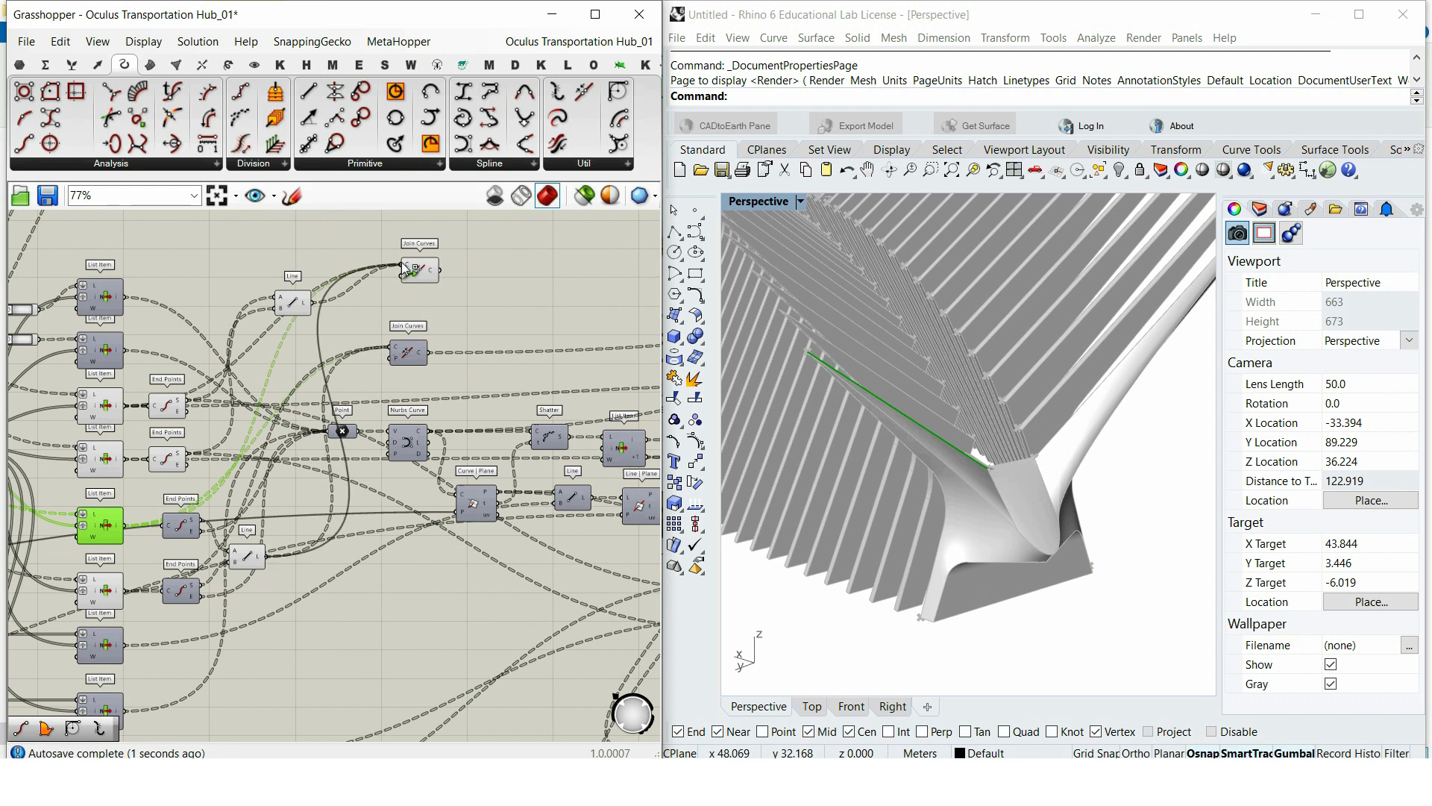
# Step: Add the remaining two end rib curves from their List Items to the same Join Curves and check the highlighted outline
pyautogui.click(108, 597)
pyautogui.moveTo(411, 279); pyautogui.dragTo(405, 263)
pyautogui.click(105, 462)
pyautogui.moveTo(124, 458); pyautogui.dragTo(405, 263)
pyautogui.click(420, 270)
pyautogui.moveTo(467, 271); pyautogui.dragTo(403, 340, button='right')
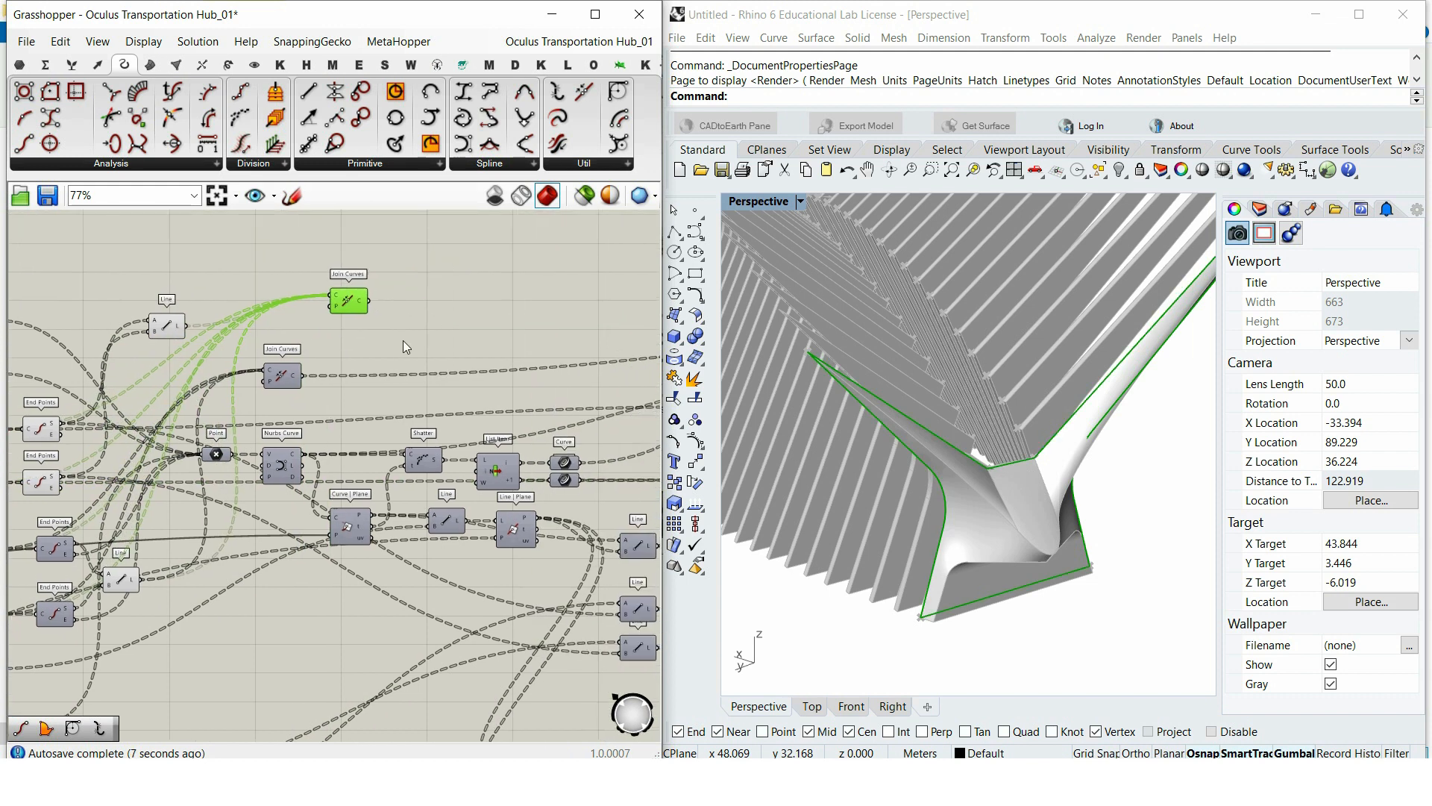
# Step: Add a Surface component after the new Join Curves and feed it the joined curve
pyautogui.scroll(3, 403, 340)
pyautogui.doubleClick(427, 391)
pyautogui.write('surface')
pyautogui.press('Return')
pyautogui.click(422, 389)
pyautogui.scroll(-3, 412, 381)
# Step: Examine the ribs and the end geometry of the model from several sides and distances
pyautogui.moveTo(970, 478); pyautogui.dragTo(824, 489, button='right')
pyautogui.scroll(10, 1128, 320)
pyautogui.click(486, 340)
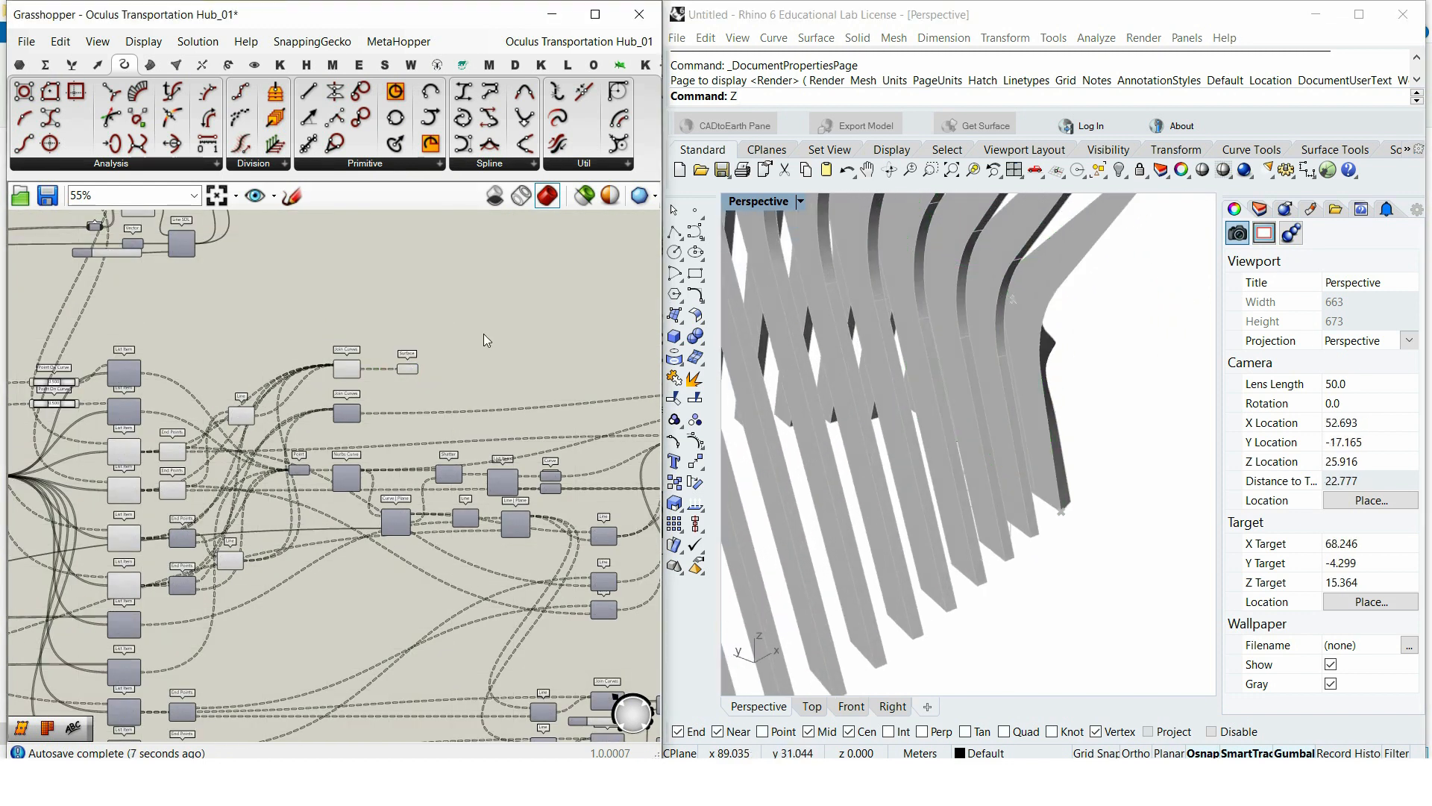
pyautogui.scroll(-10, 1044, 401)
pyautogui.moveTo(1045, 401); pyautogui.dragTo(871, 390, button='right')
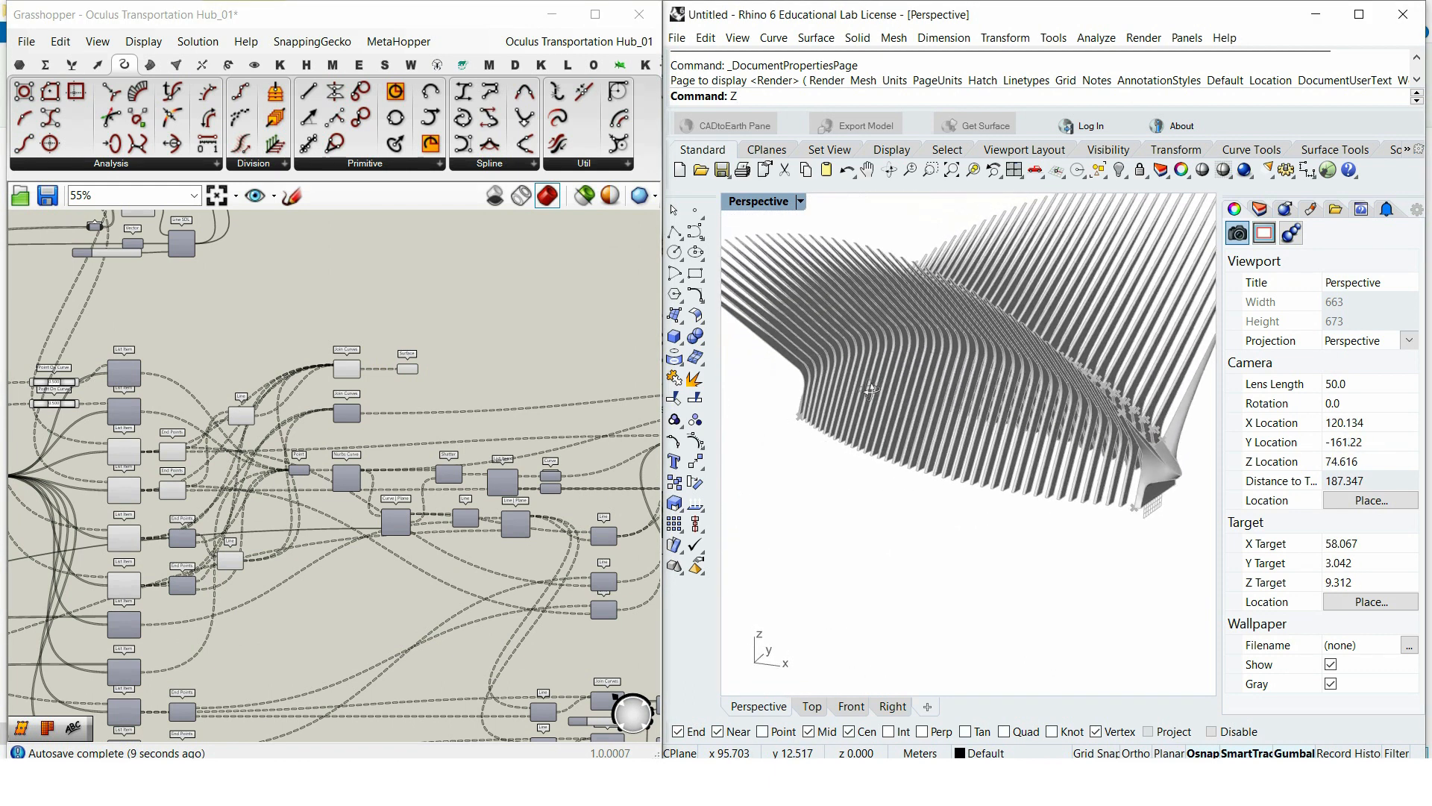
pyautogui.scroll(10, 781, 381)
pyautogui.scroll(-15, 785, 422)
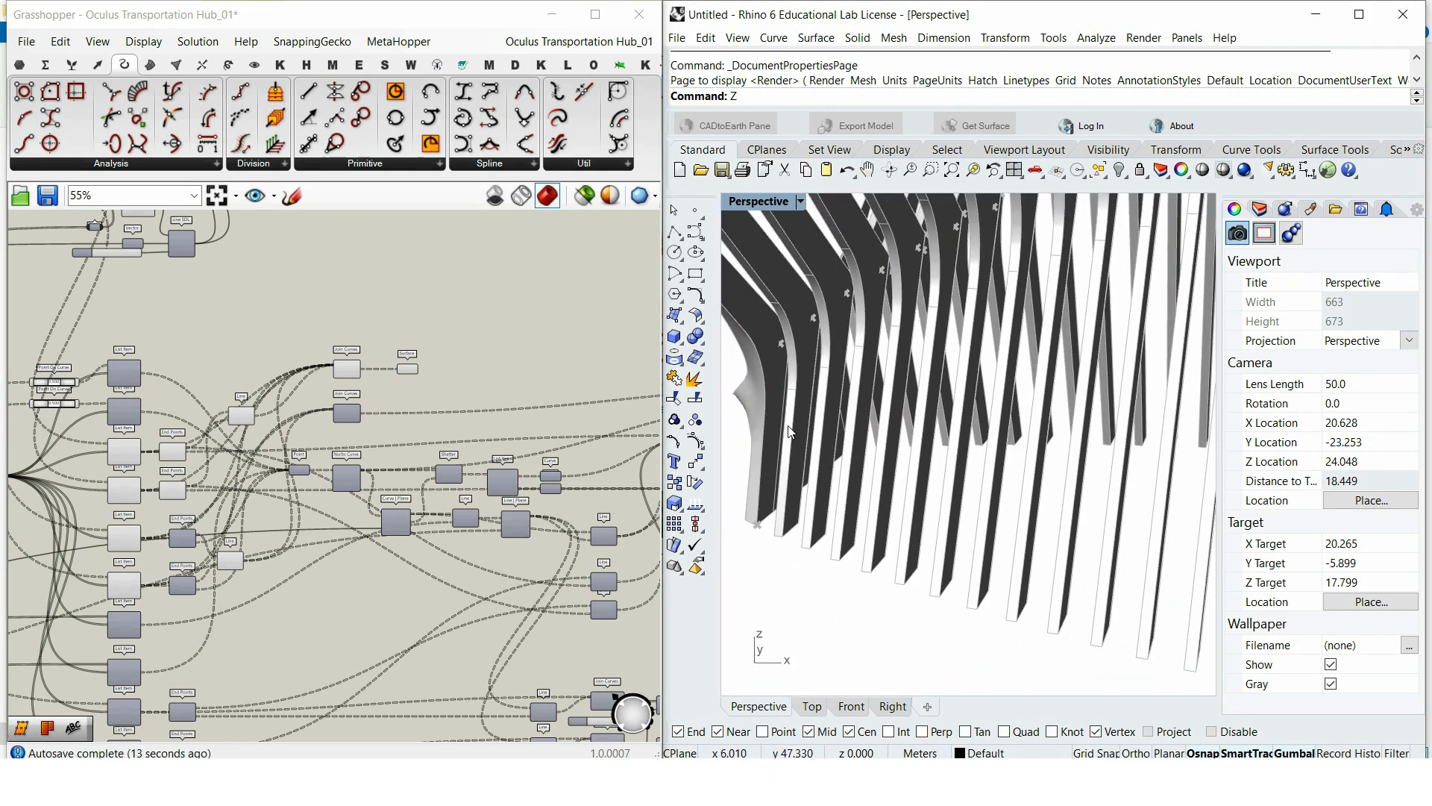
pyautogui.moveTo(787, 423); pyautogui.dragTo(1107, 428, button='right')
pyautogui.scroll(4, 1045, 553)
pyautogui.scroll(-1, 306, 537)
# Step: Turn off the preview of the List Items, End Points, Join Curves and neighbouring construction components
pyautogui.moveTo(306, 537); pyautogui.dragTo(302, 408, button='right')
pyautogui.moveTo(416, 664); pyautogui.dragTo(131, 252)
pyautogui.rightClick(207, 228)
pyautogui.click(246, 256)
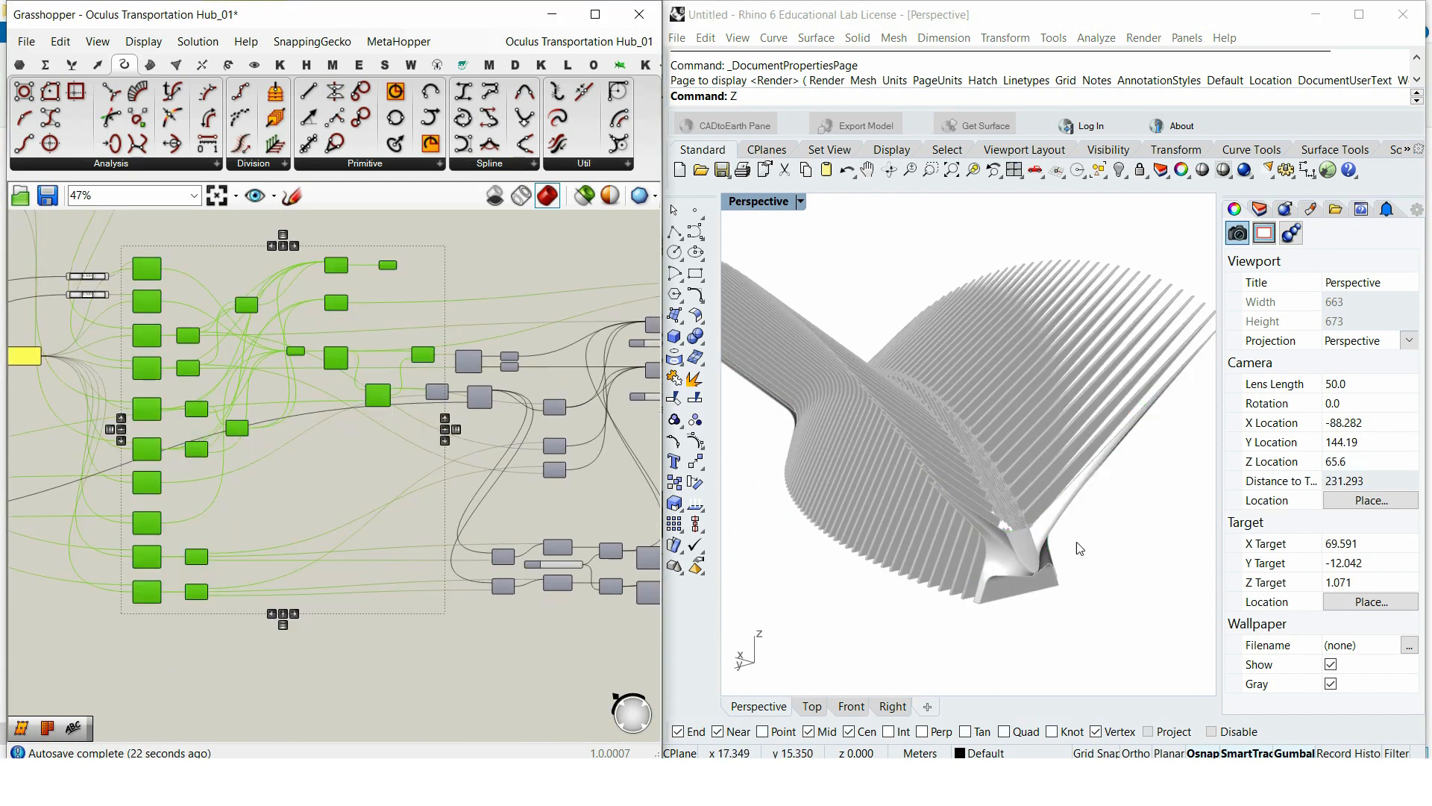
pyautogui.scroll(3, 970, 449)
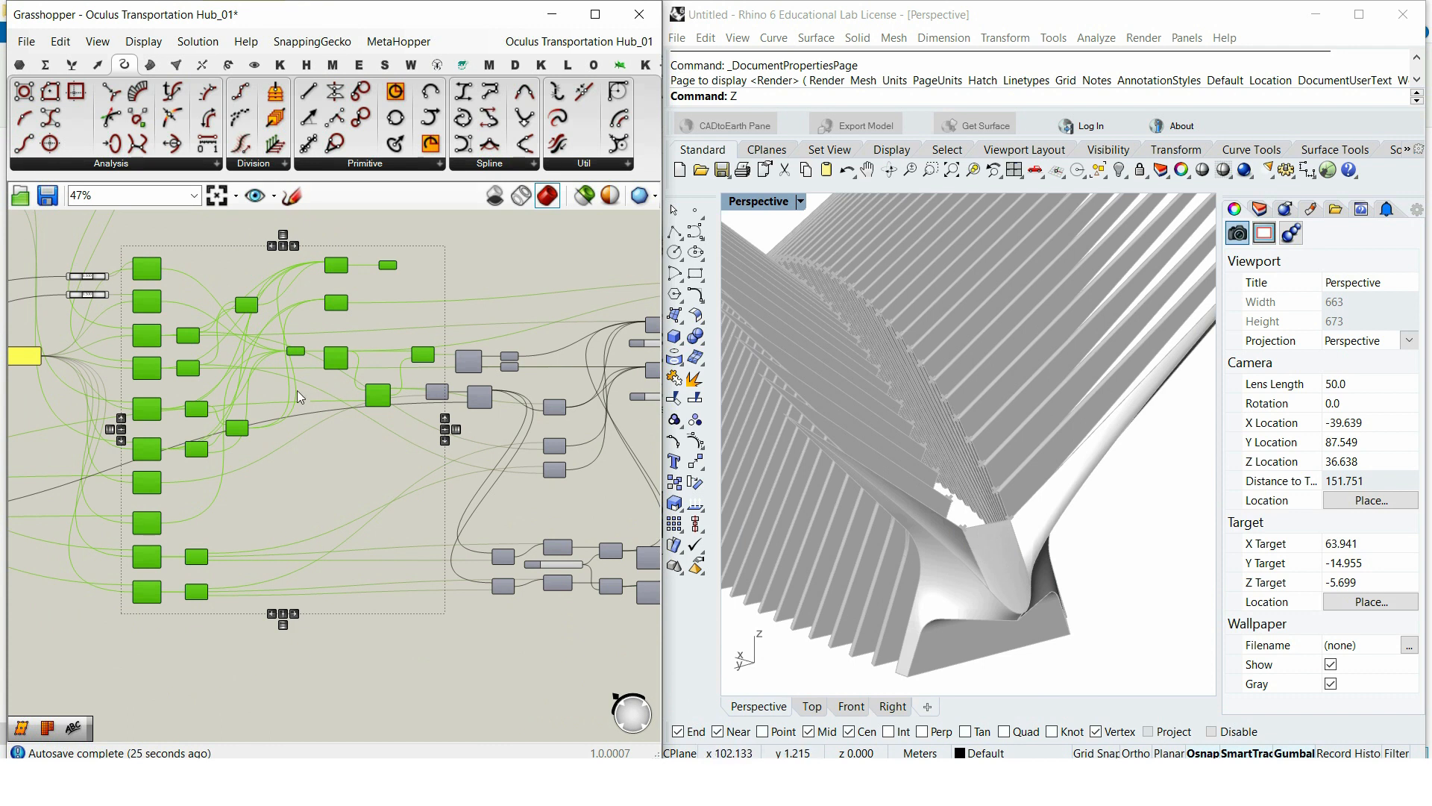
pyautogui.click(326, 659)
# Step: Search for a point component to place beside the two grouped Curve | Plane components
pyautogui.scroll(4, 326, 660)
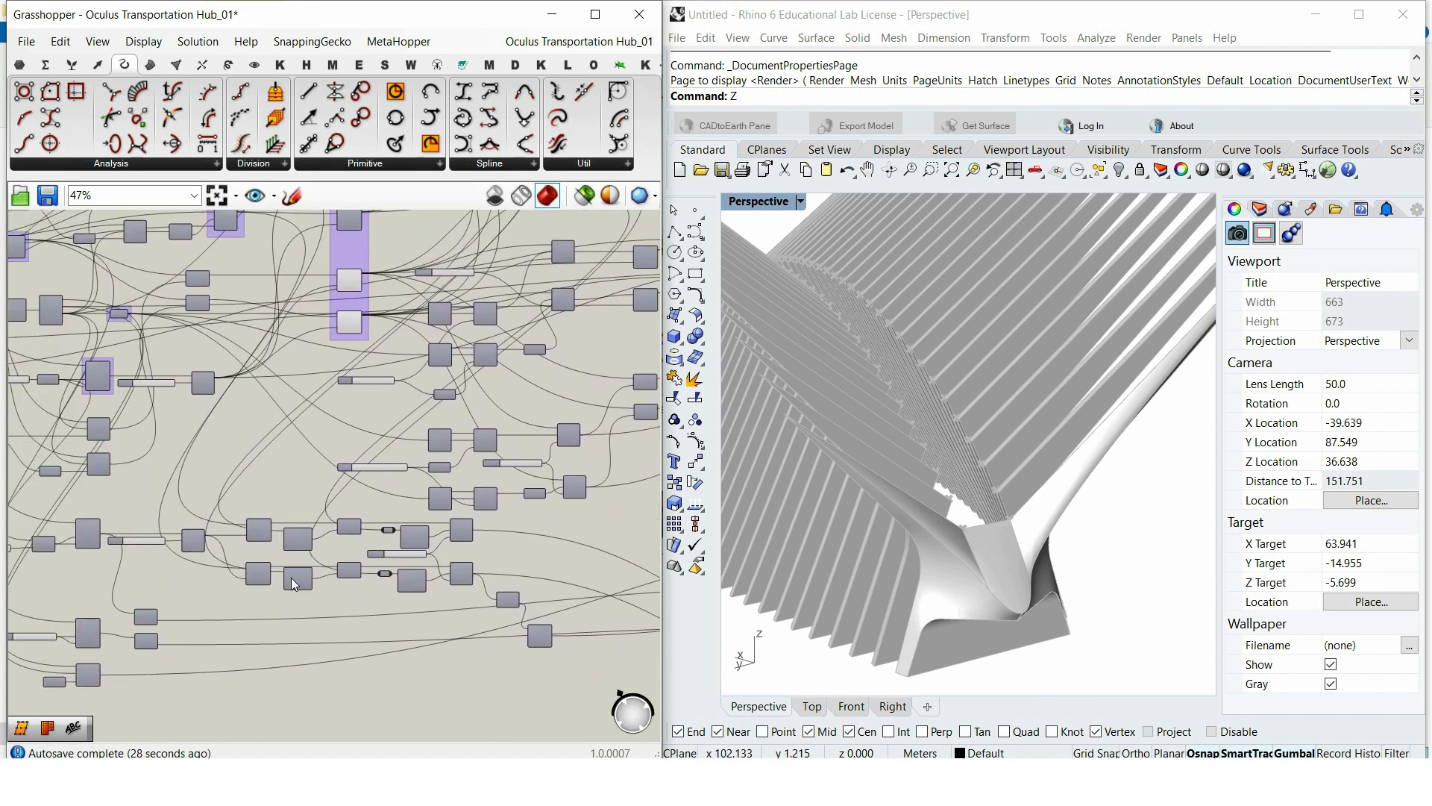
pyautogui.scroll(2, 258, 391)
pyautogui.click(237, 388)
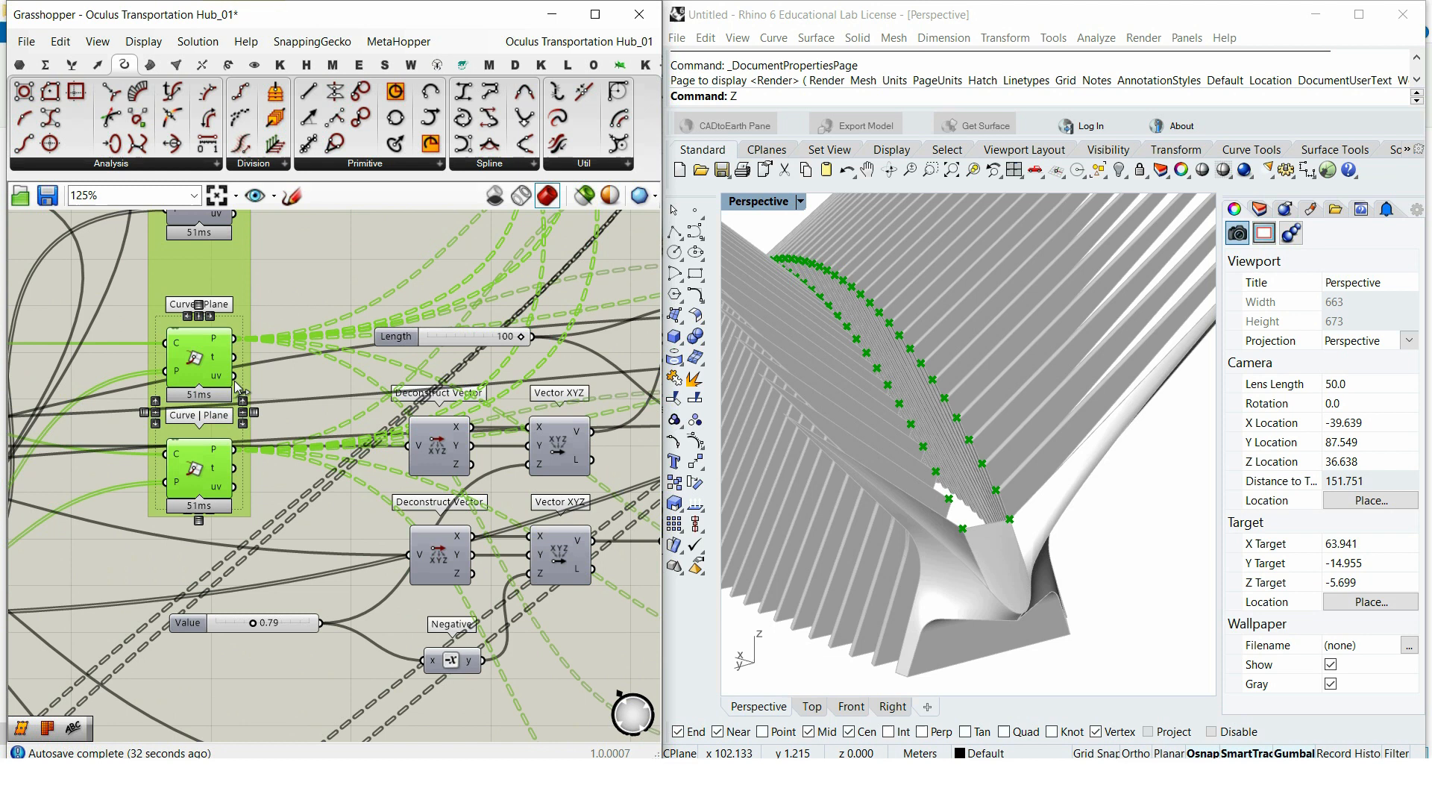
pyautogui.scroll(3, 275, 369)
pyautogui.click(286, 380)
pyautogui.doubleClick(286, 380)
pyautogui.write('poi')
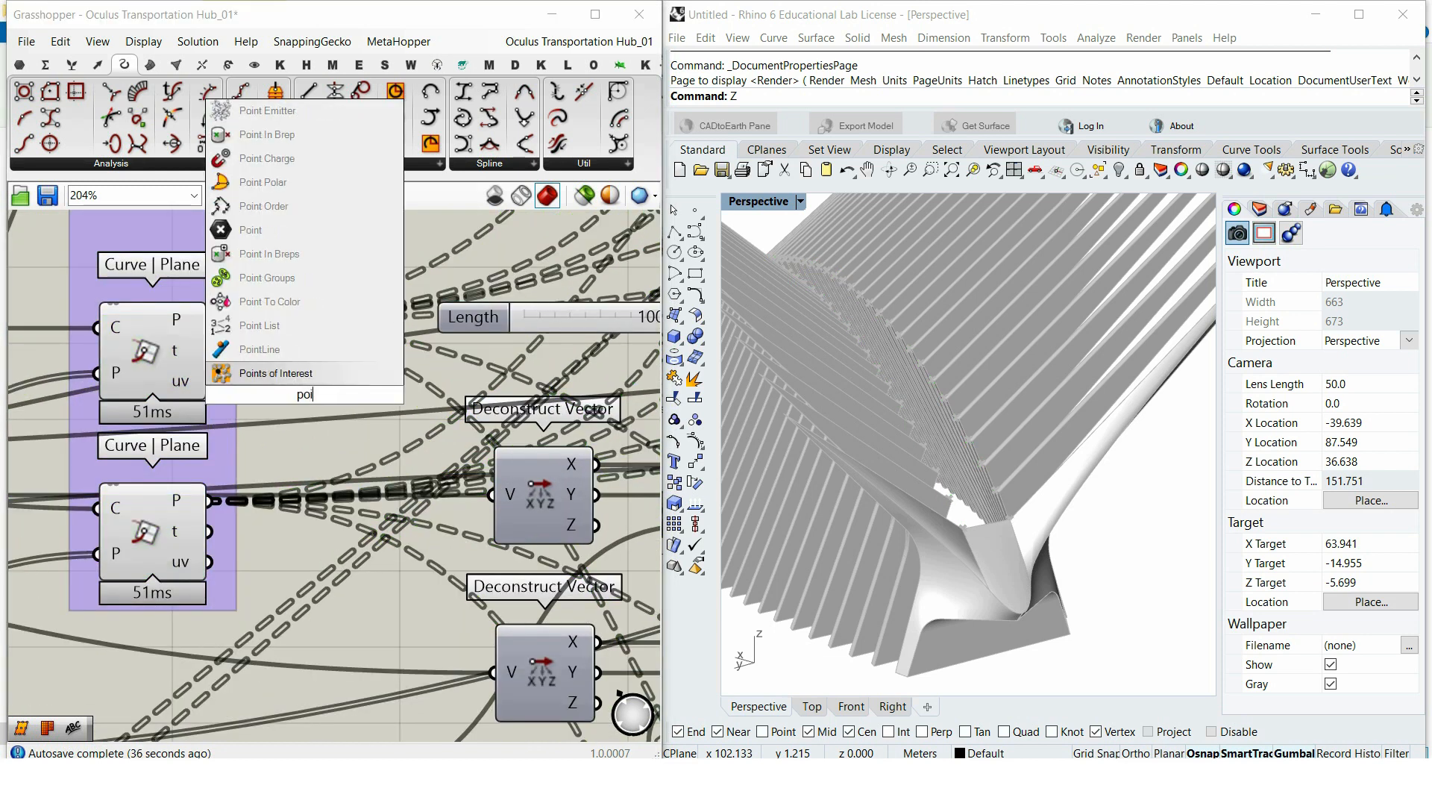
# Step: Add two Point parameters fed by the P outputs of both Curve | Plane components and move them to empty canvas
pyautogui.click(285, 234)
pyautogui.keyDown('alt'); pyautogui.moveTo(289, 408); pyautogui.dragTo(261, 529); pyautogui.keyUp('alt')
pyautogui.keyDown('shift'); pyautogui.click(298, 395); pyautogui.keyUp('shift')
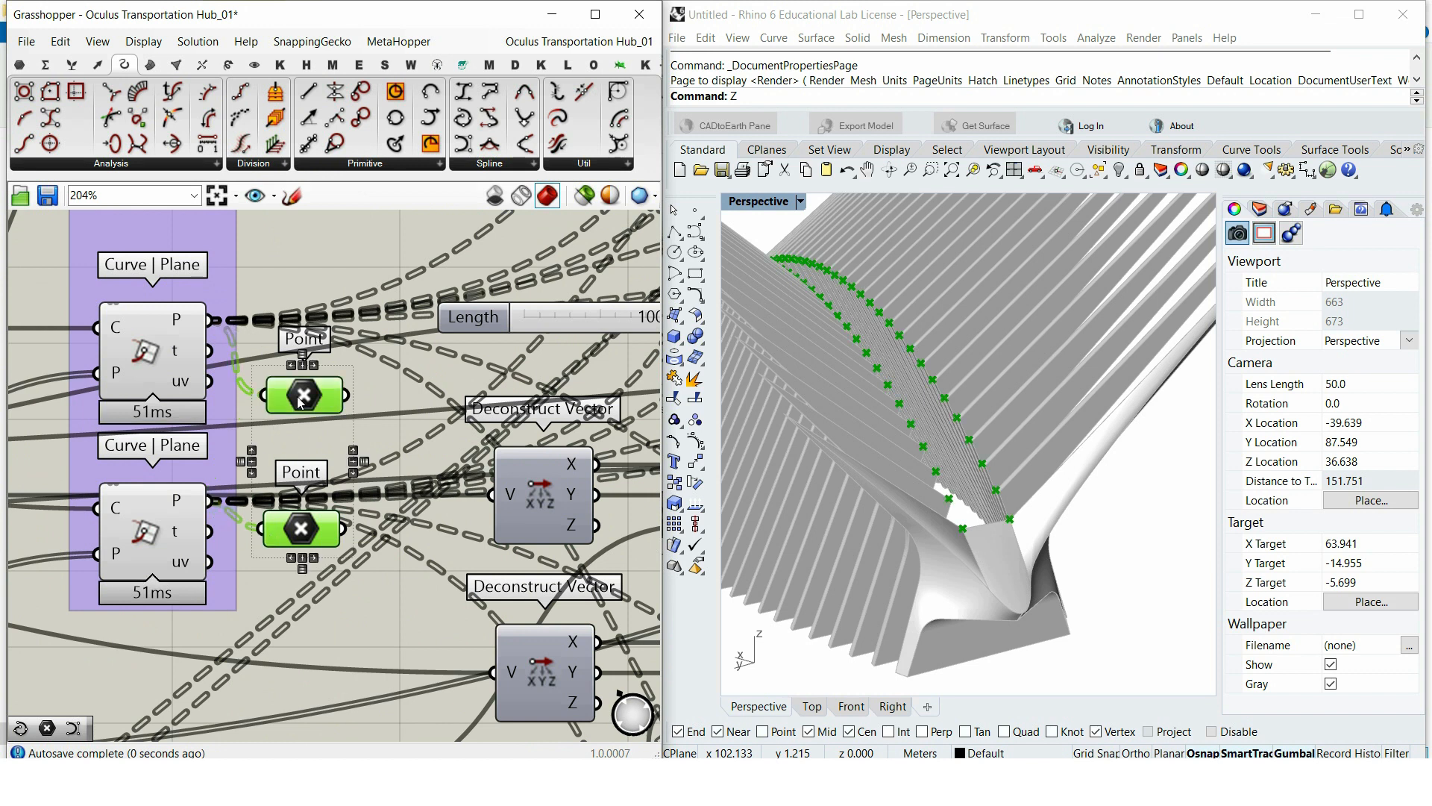
pyautogui.scroll(-10, 354, 418)
pyautogui.scroll(10, 298, 627)
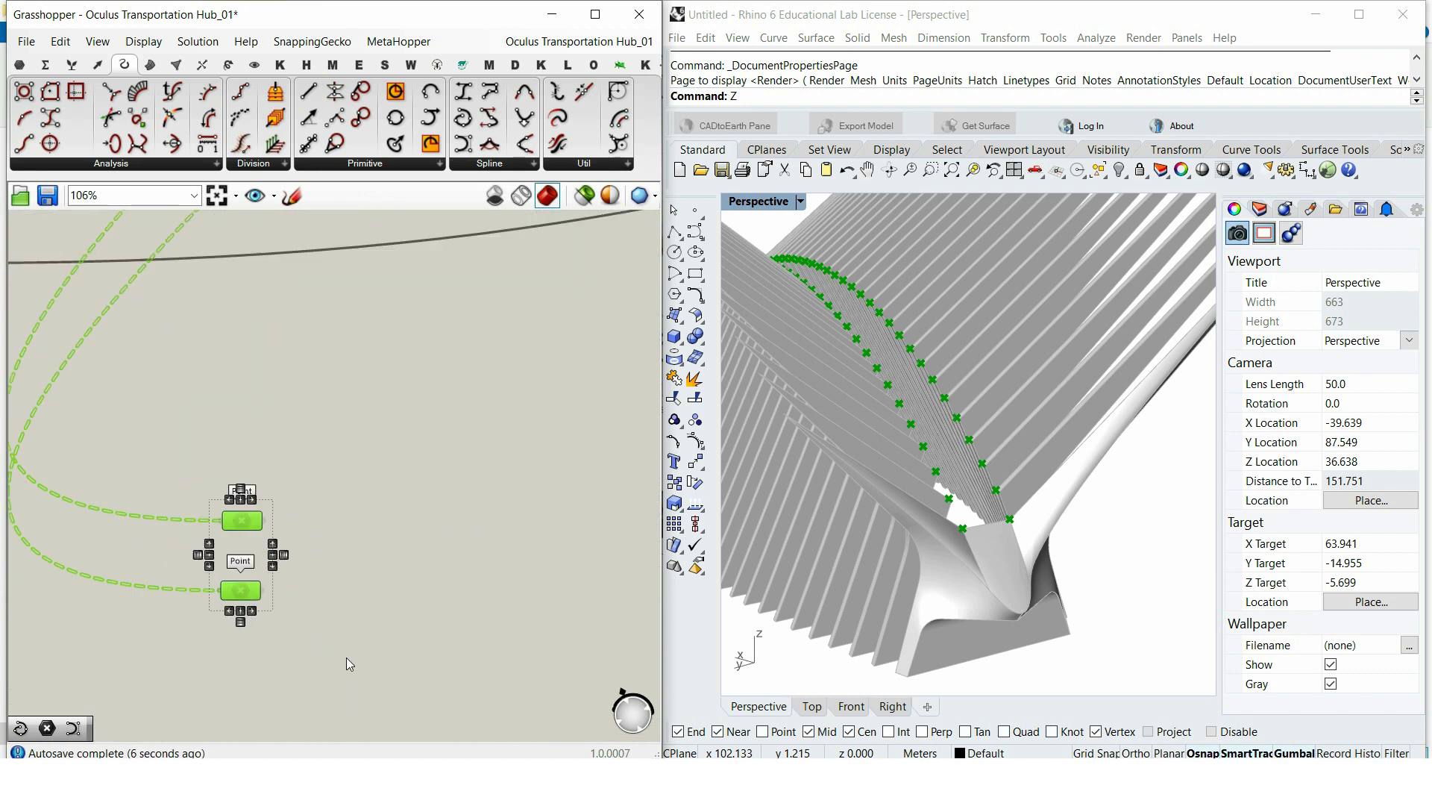
# Step: Flatten the data of both Point parameters
pyautogui.rightClick(223, 399)
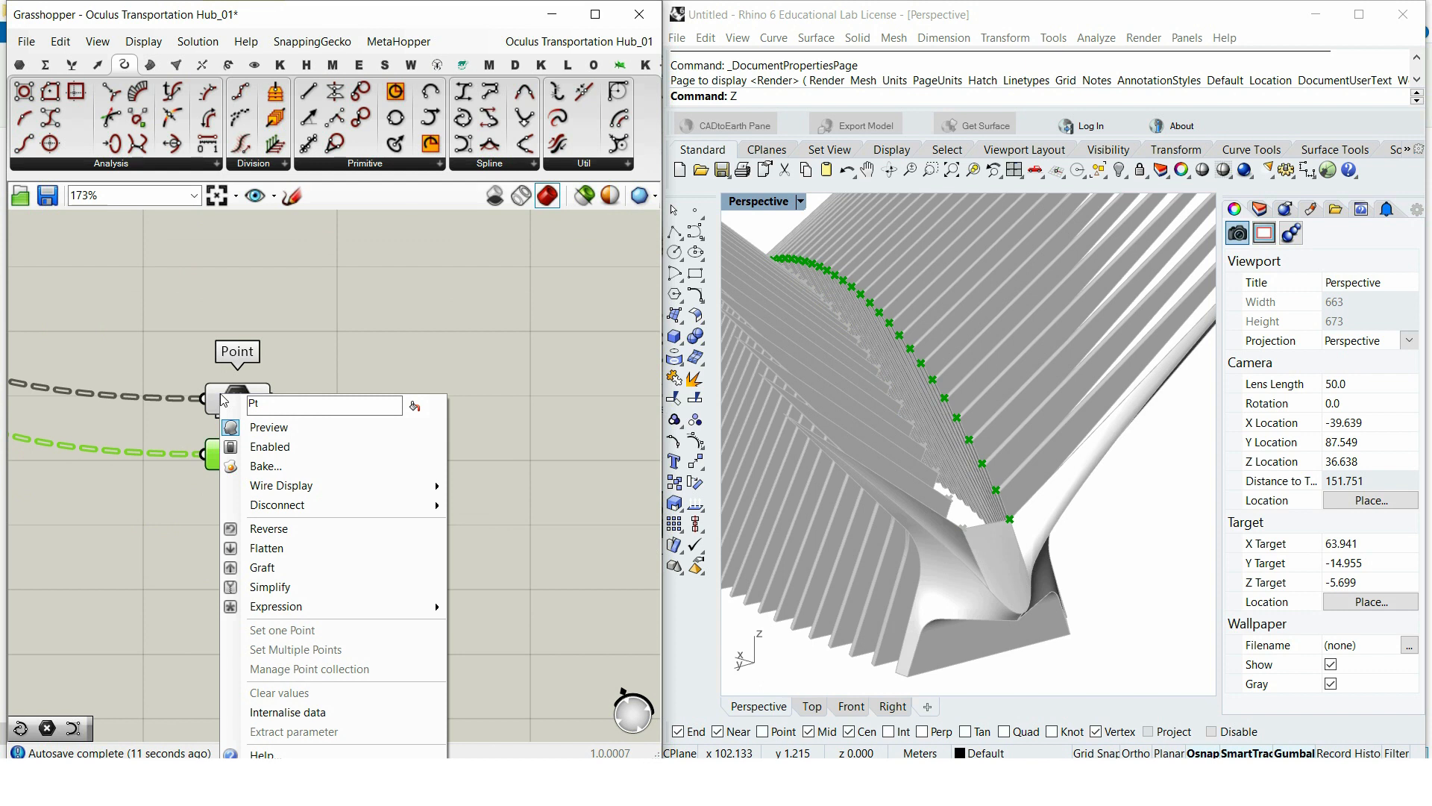
pyautogui.click(254, 544)
pyautogui.rightClick(217, 459)
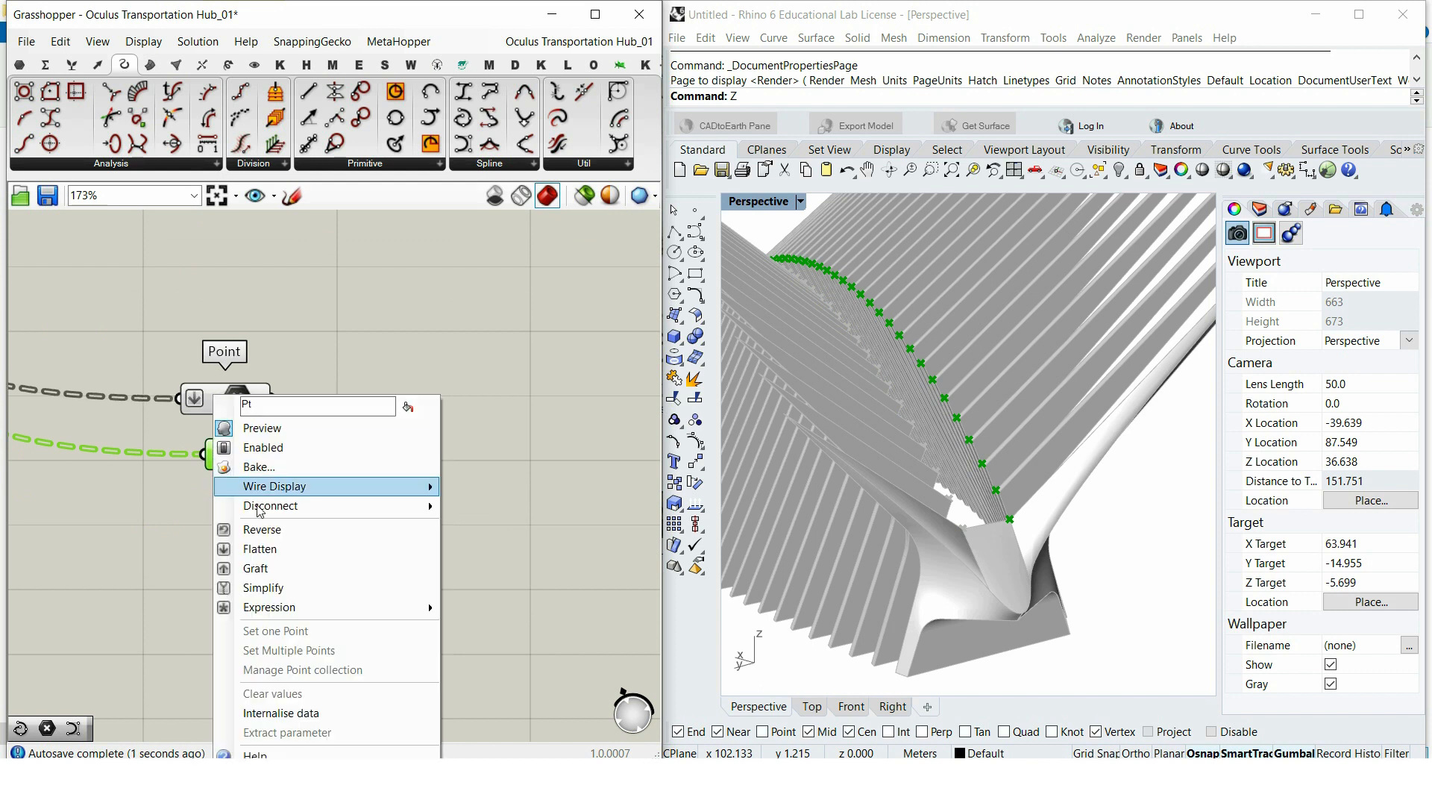
pyautogui.click(253, 550)
# Step: Add a Nurbs Curve through both point sets, passing the upper Point's data through a Reverse List first
pyautogui.scroll(3, 407, 343)
pyautogui.moveTo(387, 454); pyautogui.dragTo(502, 457)
pyautogui.doubleClick(323, 544)
pyautogui.write('rev')
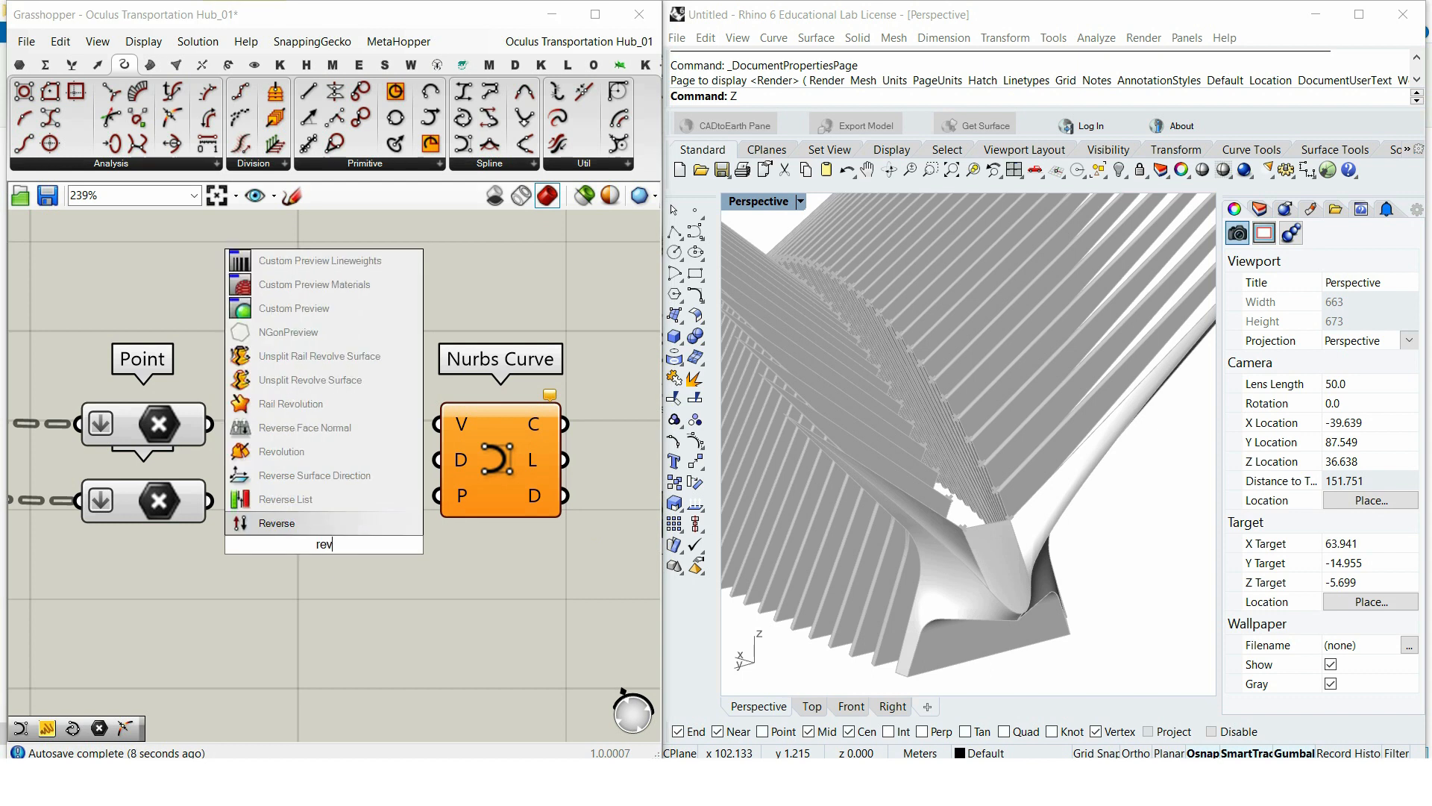
pyautogui.click(324, 495)
pyautogui.moveTo(338, 427); pyautogui.dragTo(438, 429)
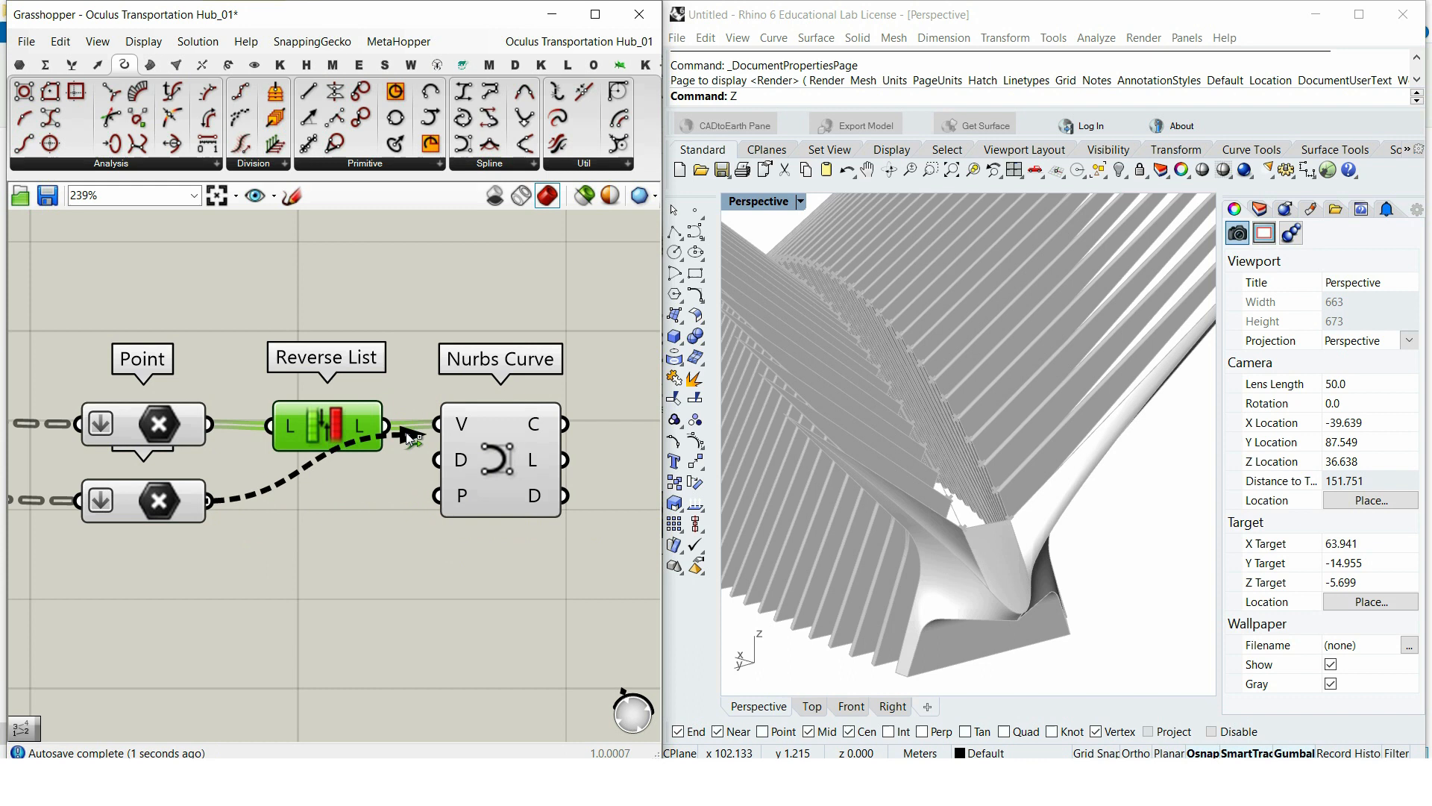
pyautogui.click(473, 437)
# Step: Make the Nurbs Curve periodic by setting its P input to True
pyautogui.moveTo(485, 494); pyautogui.dragTo(445, 546, button='right')
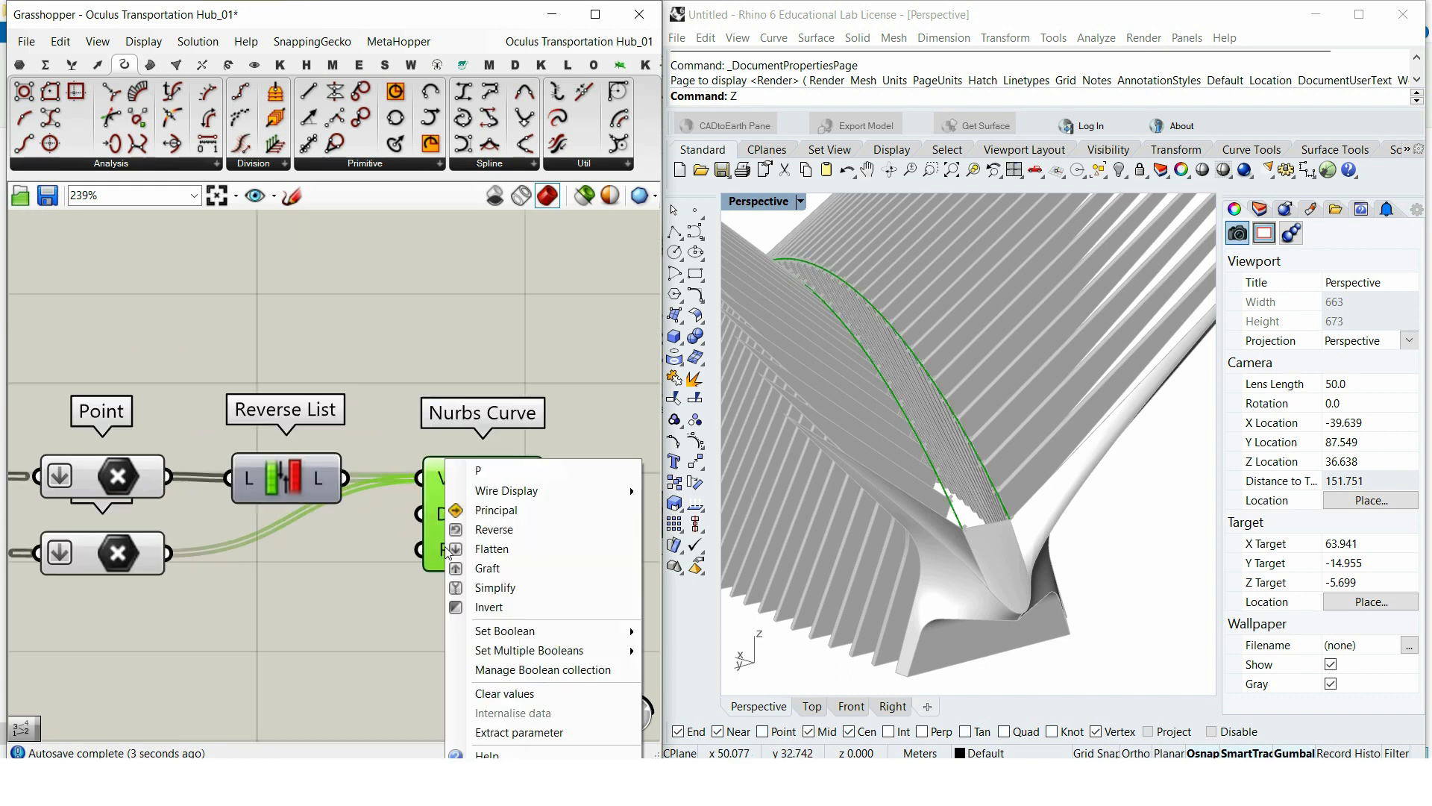
pyautogui.moveTo(567, 631)
pyautogui.click(688, 648)
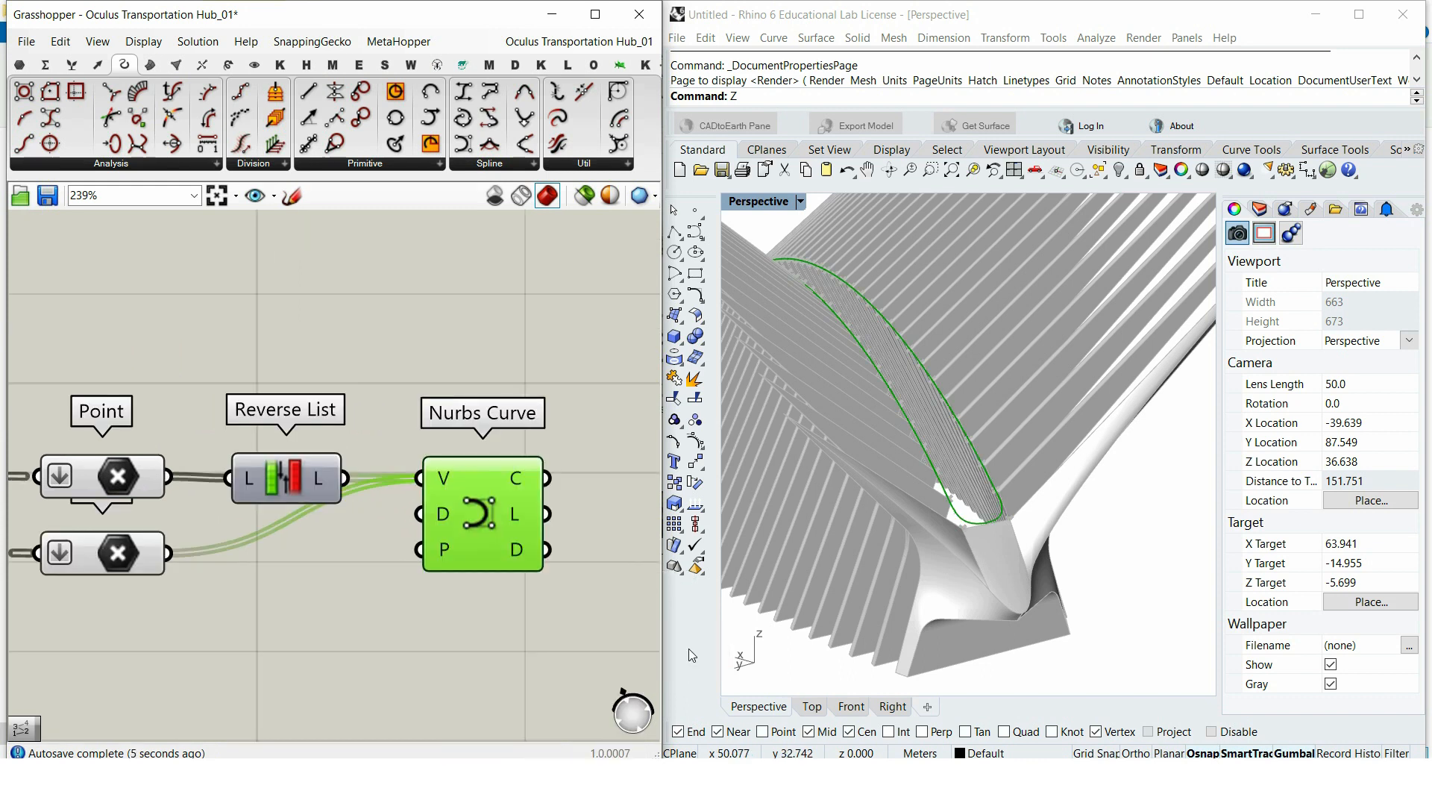
# Step: Divide the Nurbs Curve with a Perp Frames component driven by a Count slider of 200
pyautogui.scroll(-2, 588, 562)
pyautogui.moveTo(463, 485); pyautogui.dragTo(278, 457, button='right')
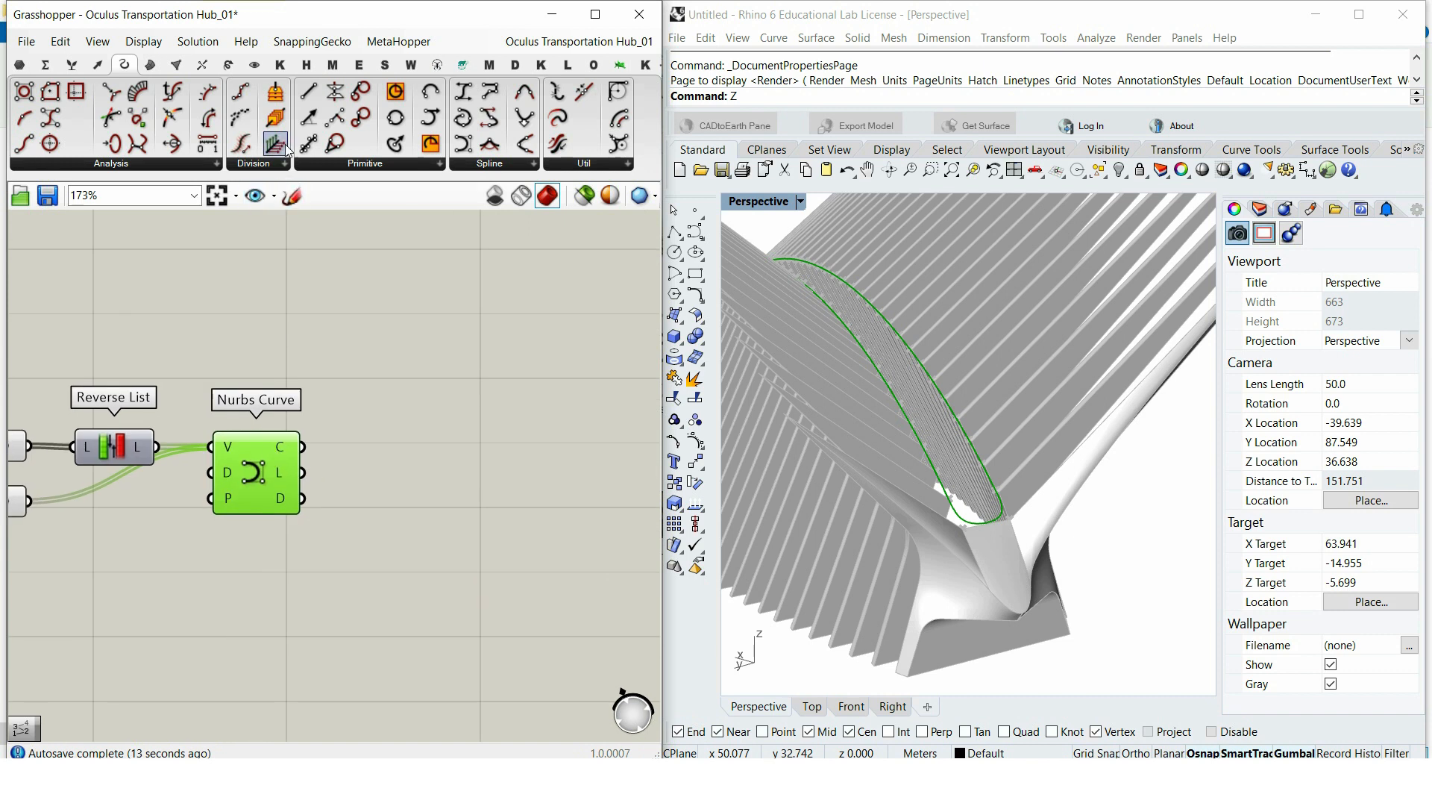
pyautogui.moveTo(275, 115); pyautogui.dragTo(365, 501)
pyautogui.moveTo(406, 534); pyautogui.dragTo(471, 479)
pyautogui.doubleClick(402, 602)
pyautogui.write('200')
pyautogui.moveTo(455, 605); pyautogui.dragTo(310, 370)
pyautogui.moveTo(416, 462); pyautogui.dragTo(428, 472)
# Step: Add a Rectangle component that uses the perpendicular frames as its planes
pyautogui.moveTo(493, 571); pyautogui.dragTo(435, 559, button='right')
pyautogui.doubleClick(437, 558)
pyautogui.write('rect')
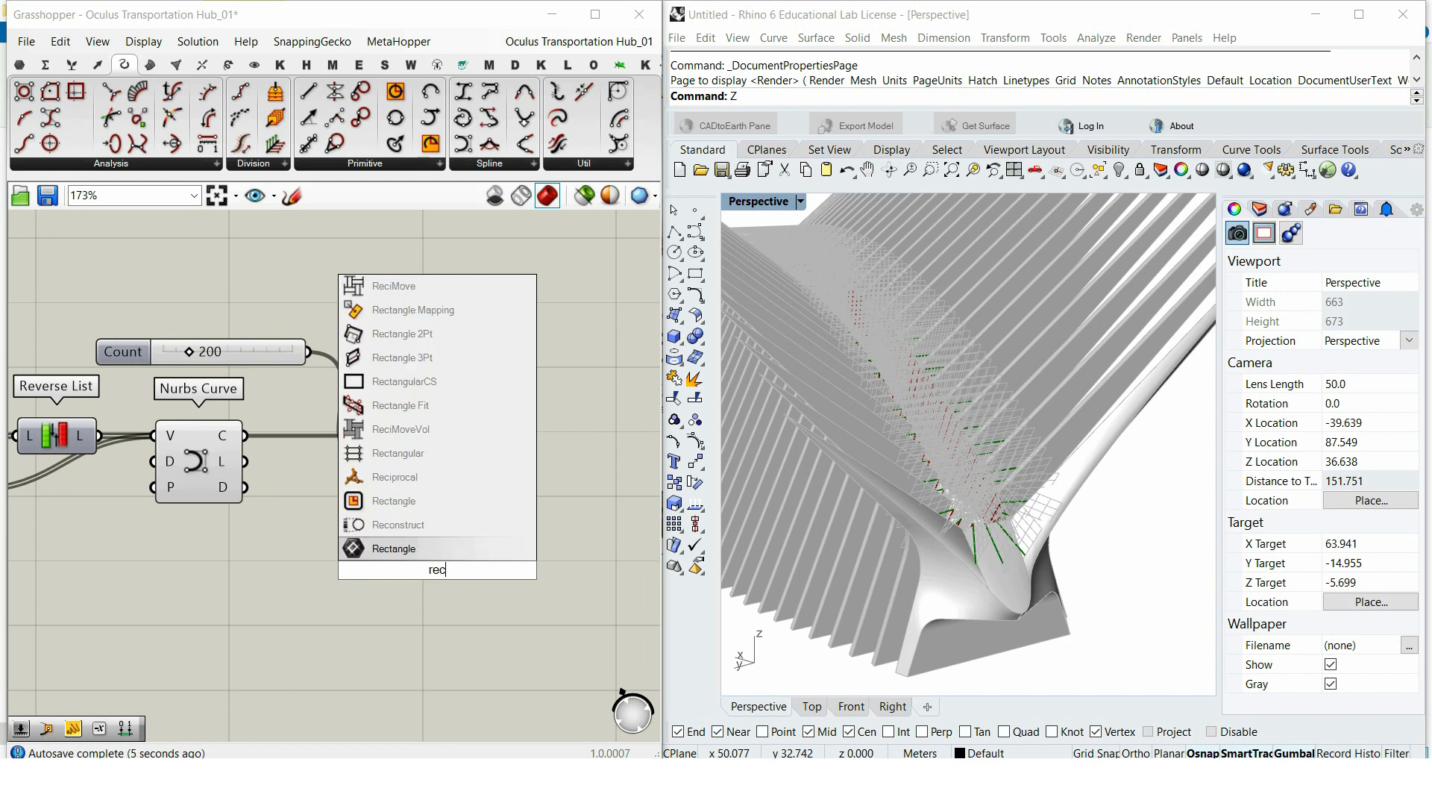
pyautogui.click(437, 548)
pyautogui.moveTo(438, 552); pyautogui.dragTo(597, 476)
# Step: Add two Construct Domain components and connect them to the Rectangle's X and Y inputs
pyautogui.doubleClick(410, 629)
pyautogui.write('dom')
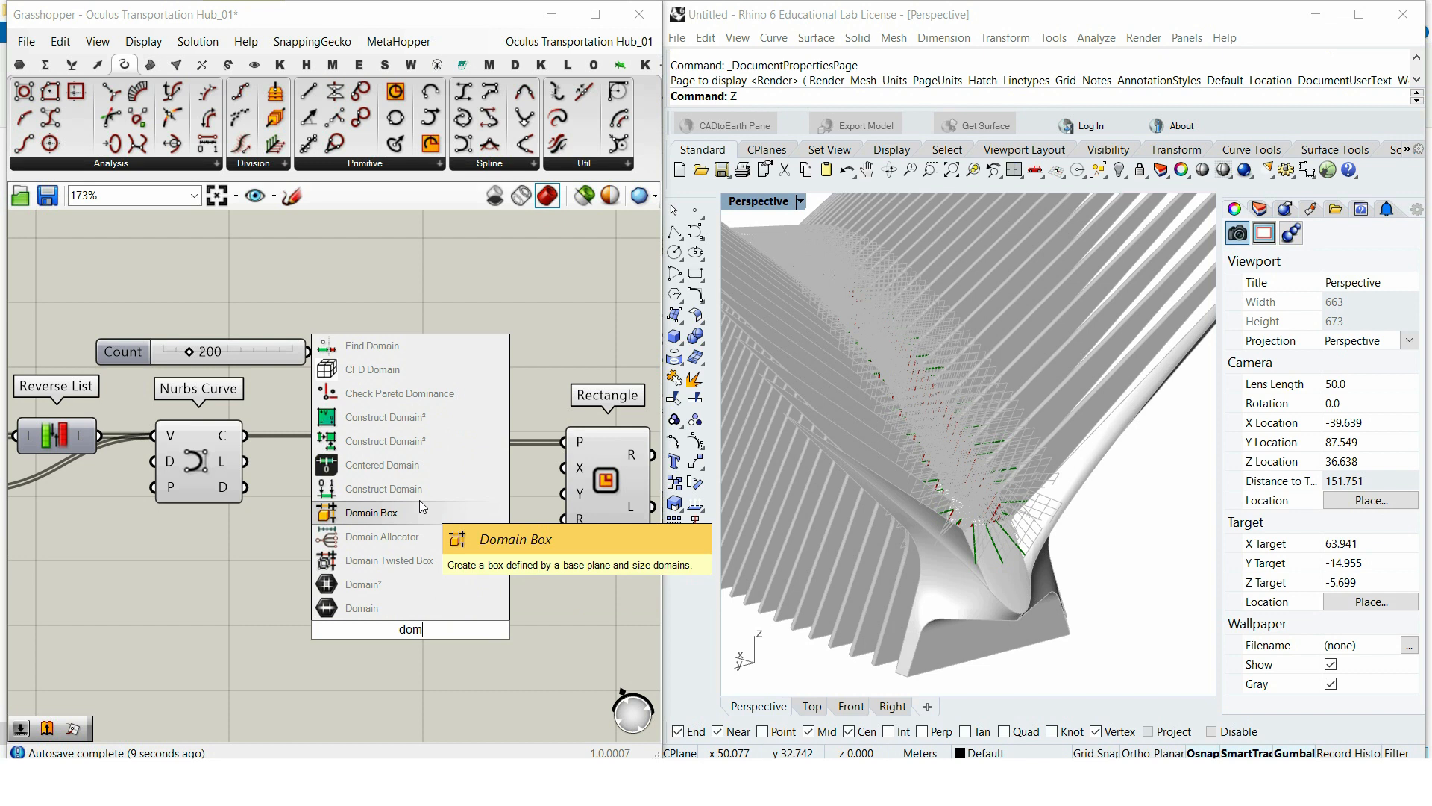
pyautogui.click(419, 499)
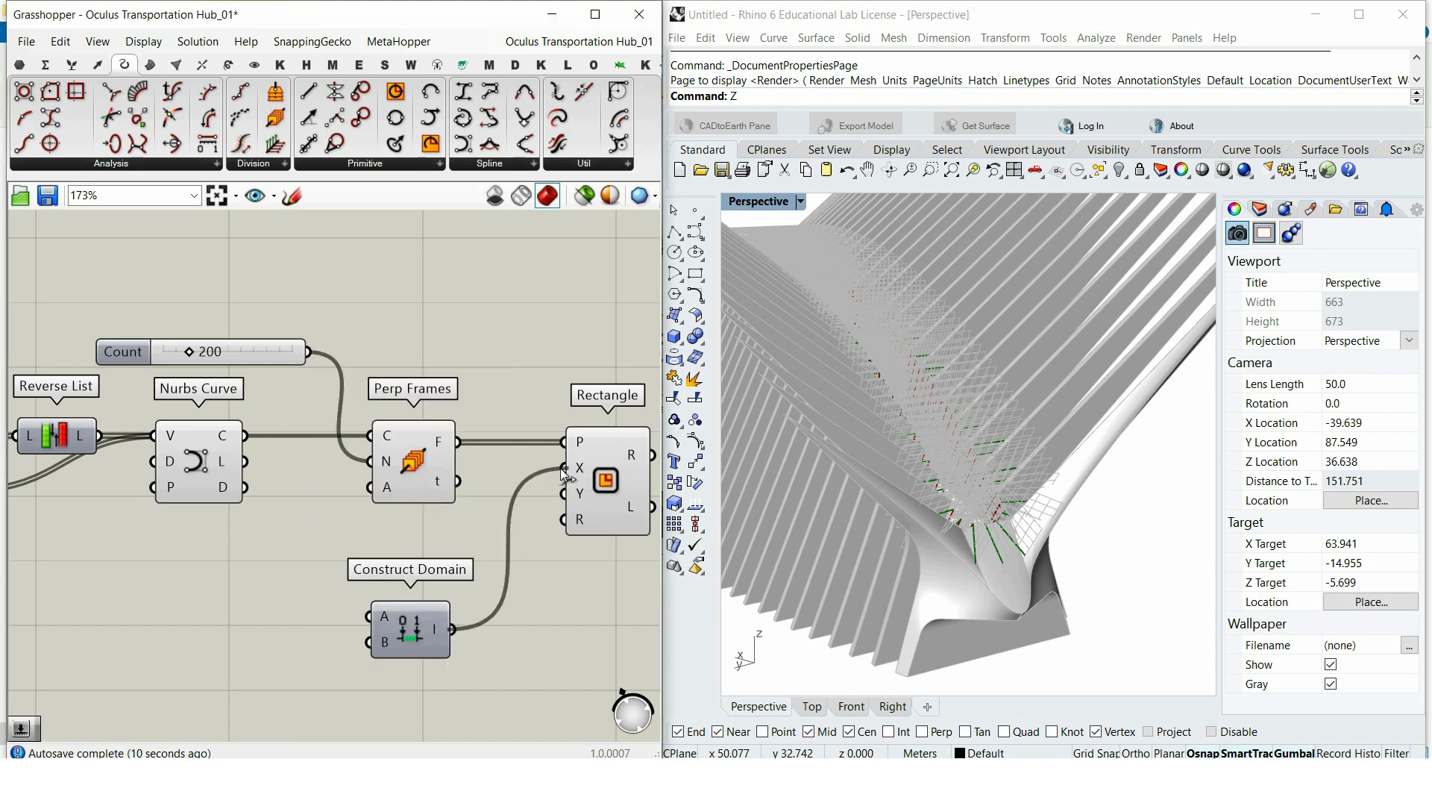
pyautogui.moveTo(423, 649); pyautogui.dragTo(451, 629)
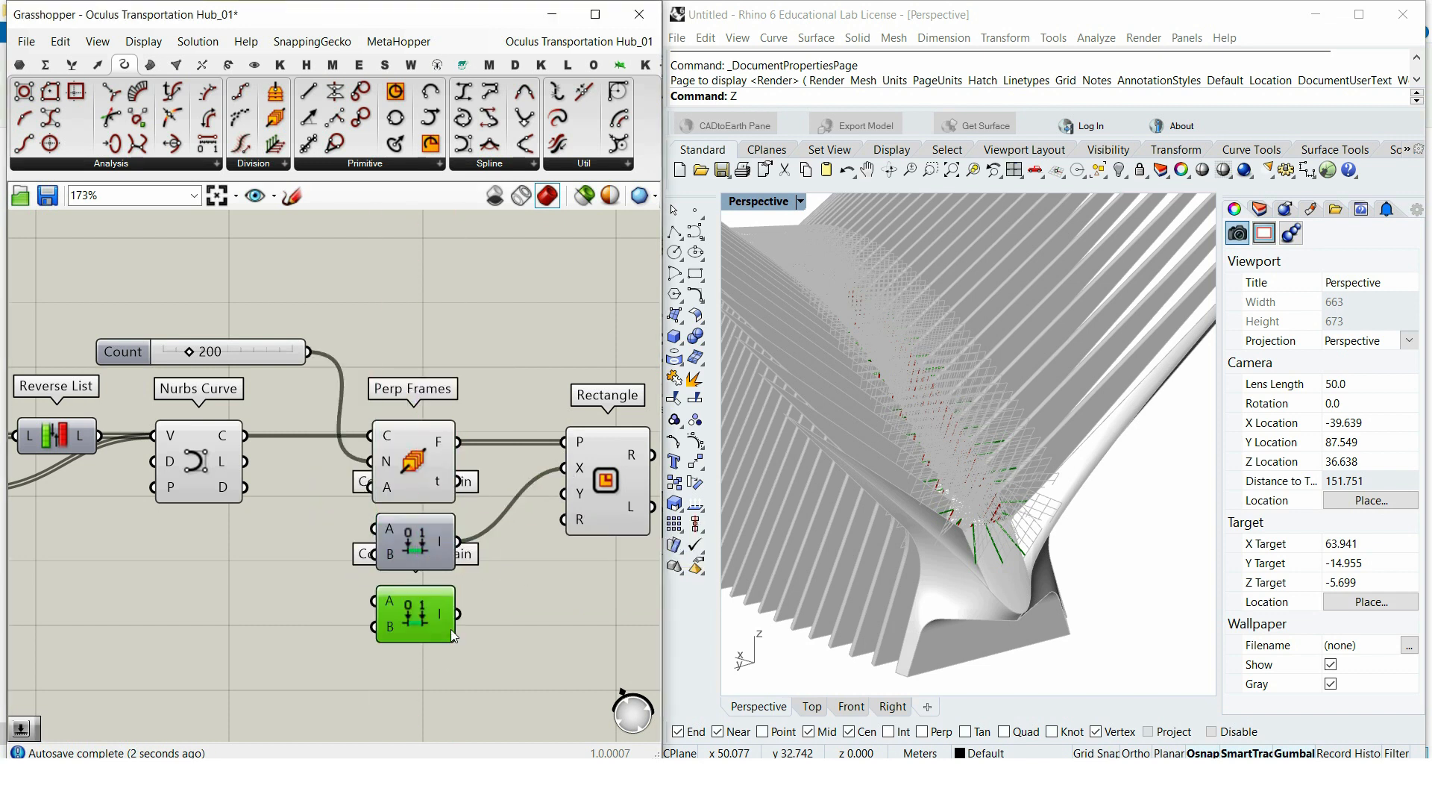
# Step: Create a 0.5 number slider and connect it to the start of the Y size domain
pyautogui.doubleClick(325, 683)
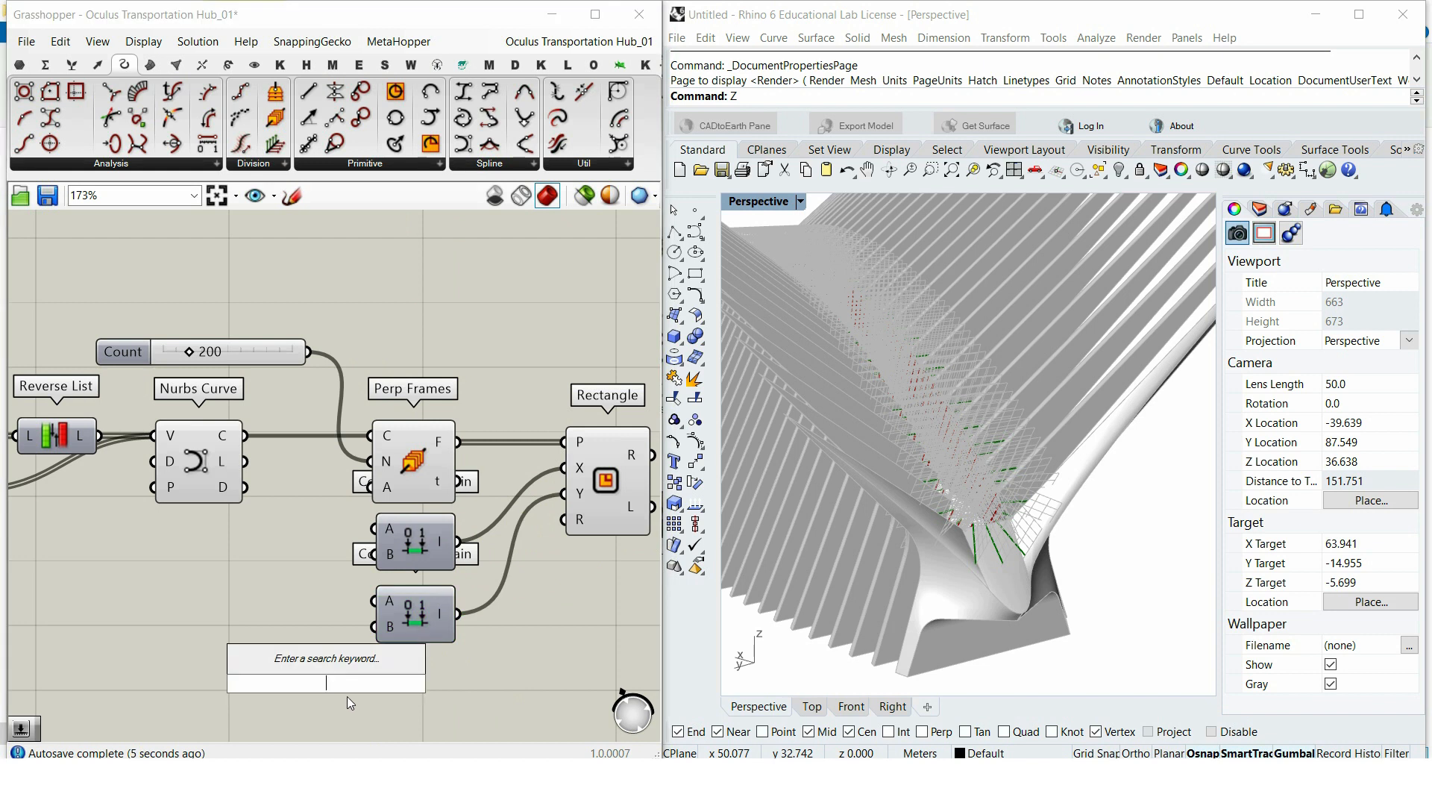
pyautogui.write('0.5')
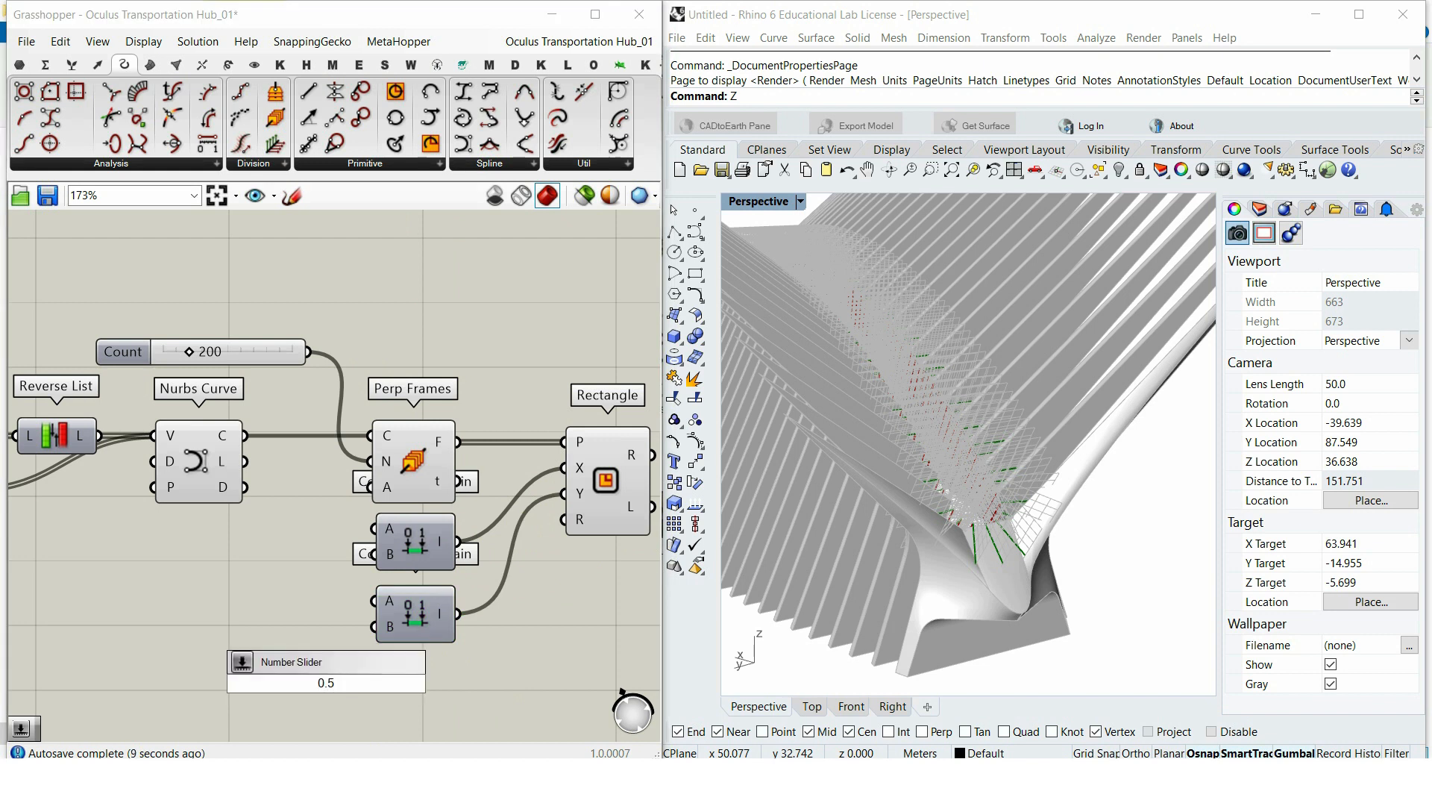
pyautogui.press('Return')
pyautogui.moveTo(403, 660); pyautogui.dragTo(373, 601)
# Step: Insert a Negative component before the Y domain's start and feed the slider directly into the domain's end
pyautogui.doubleClick(259, 654)
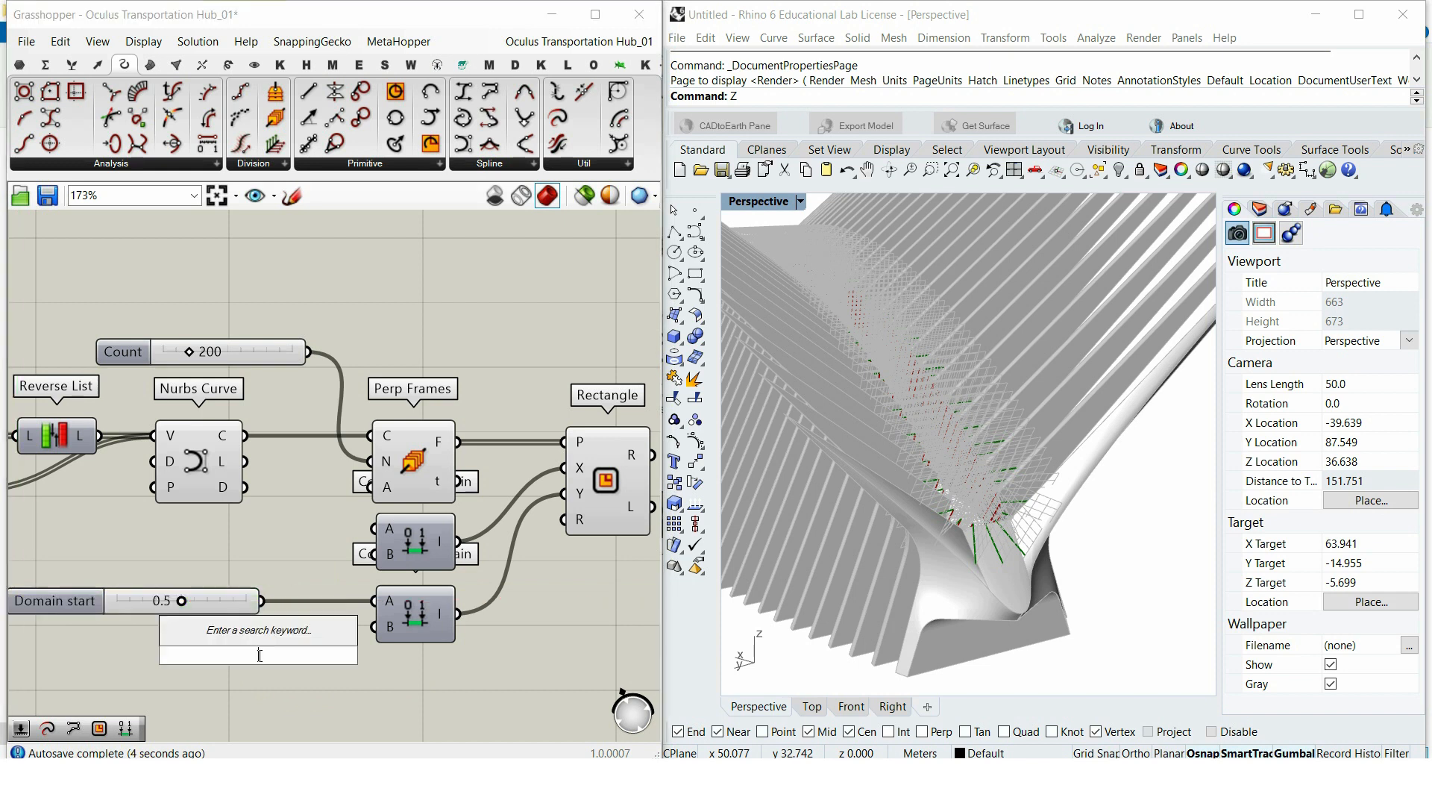
pyautogui.write('neg')
pyautogui.press('Return')
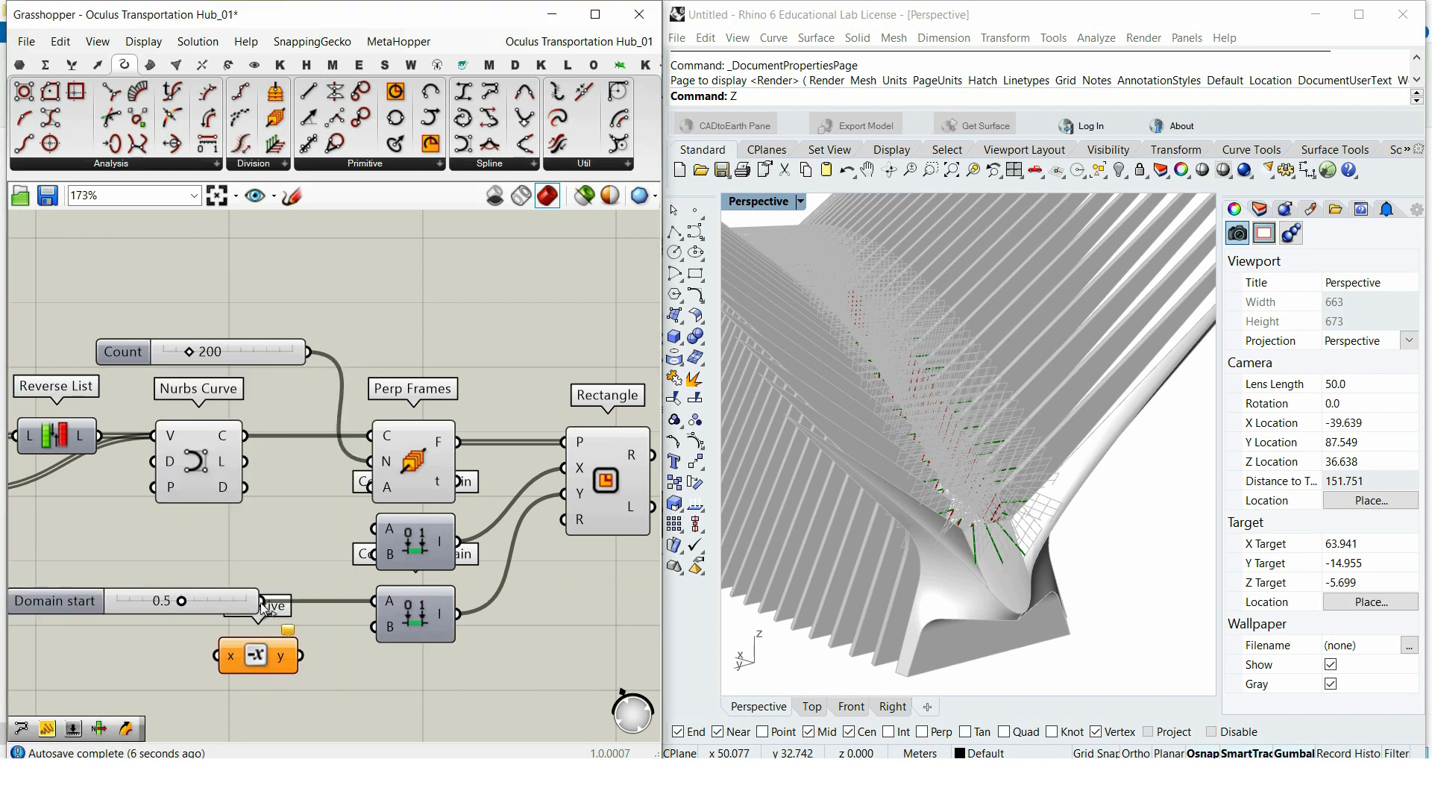
pyautogui.moveTo(221, 654); pyautogui.dragTo(219, 655)
pyautogui.moveTo(258, 656); pyautogui.dragTo(311, 650)
pyautogui.moveTo(263, 601); pyautogui.dragTo(325, 615)
pyautogui.moveTo(224, 597); pyautogui.dragTo(216, 623)
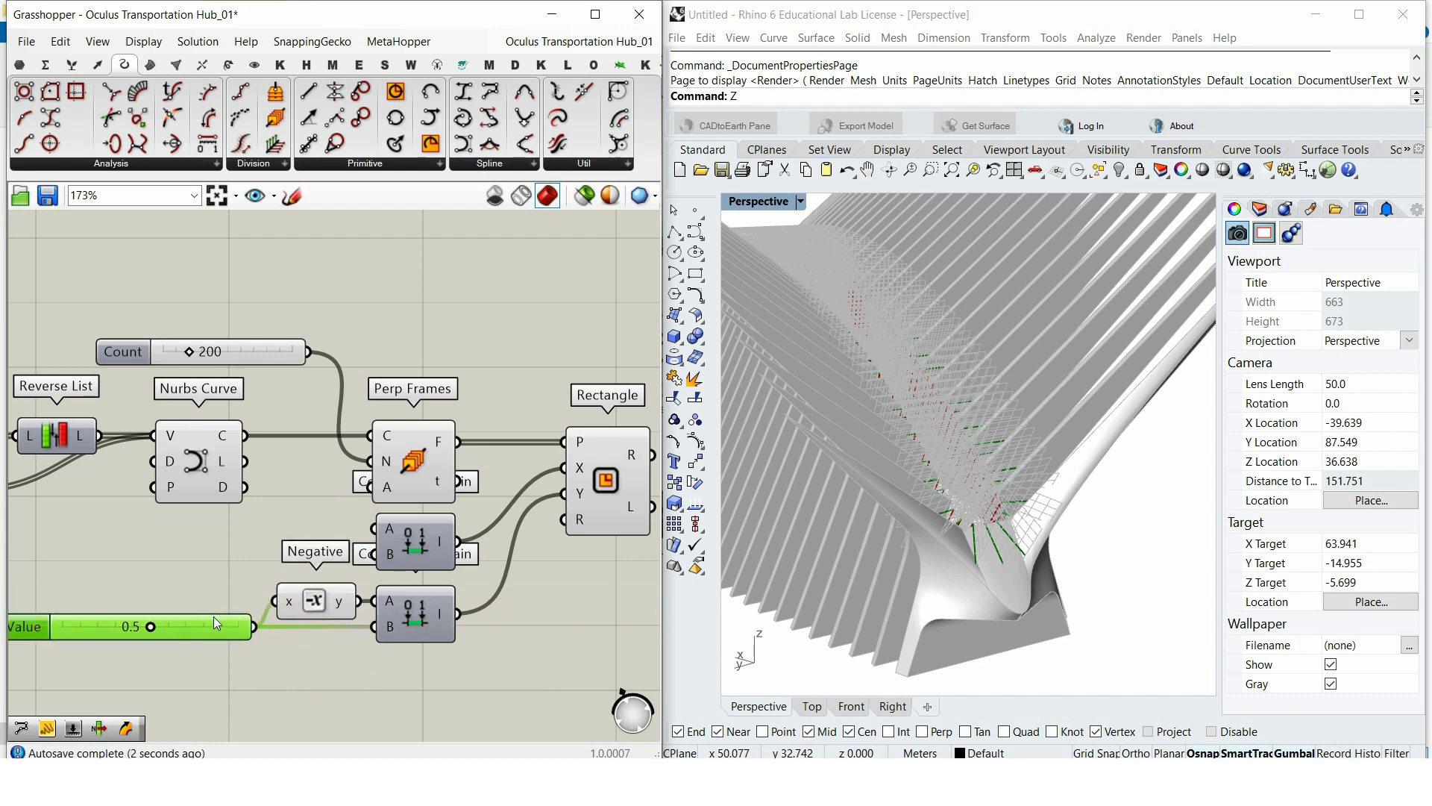
# Step: Set the Y domain's slider to 0.7 and give the X domain its own copied slider and Negative, set to 0.3
pyautogui.click(571, 520)
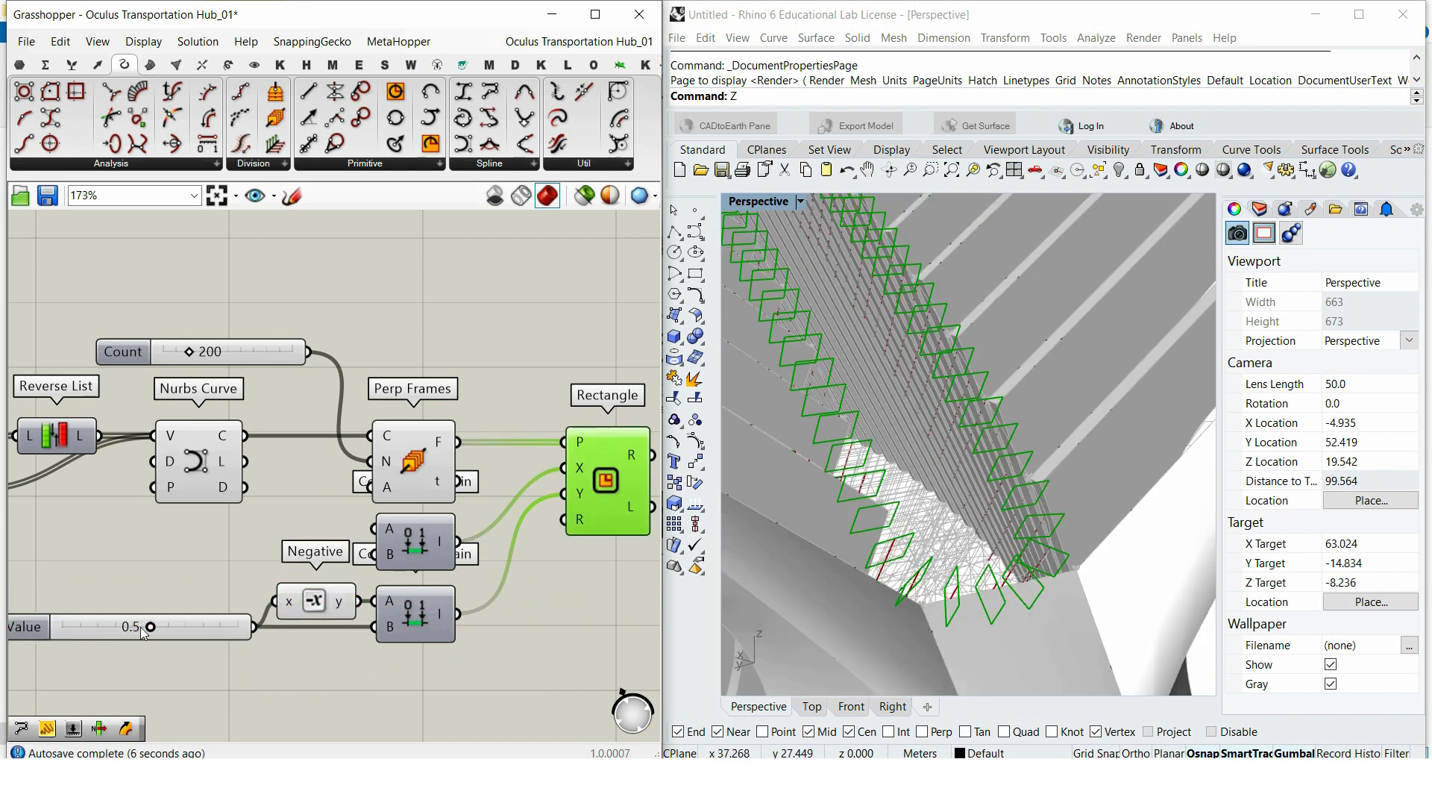
pyautogui.moveTo(150, 627); pyautogui.dragTo(186, 627)
pyautogui.moveTo(280, 652); pyautogui.dragTo(186, 600)
pyautogui.keyDown('alt'); pyautogui.moveTo(351, 608); pyautogui.dragTo(343, 539); pyautogui.keyUp('alt')
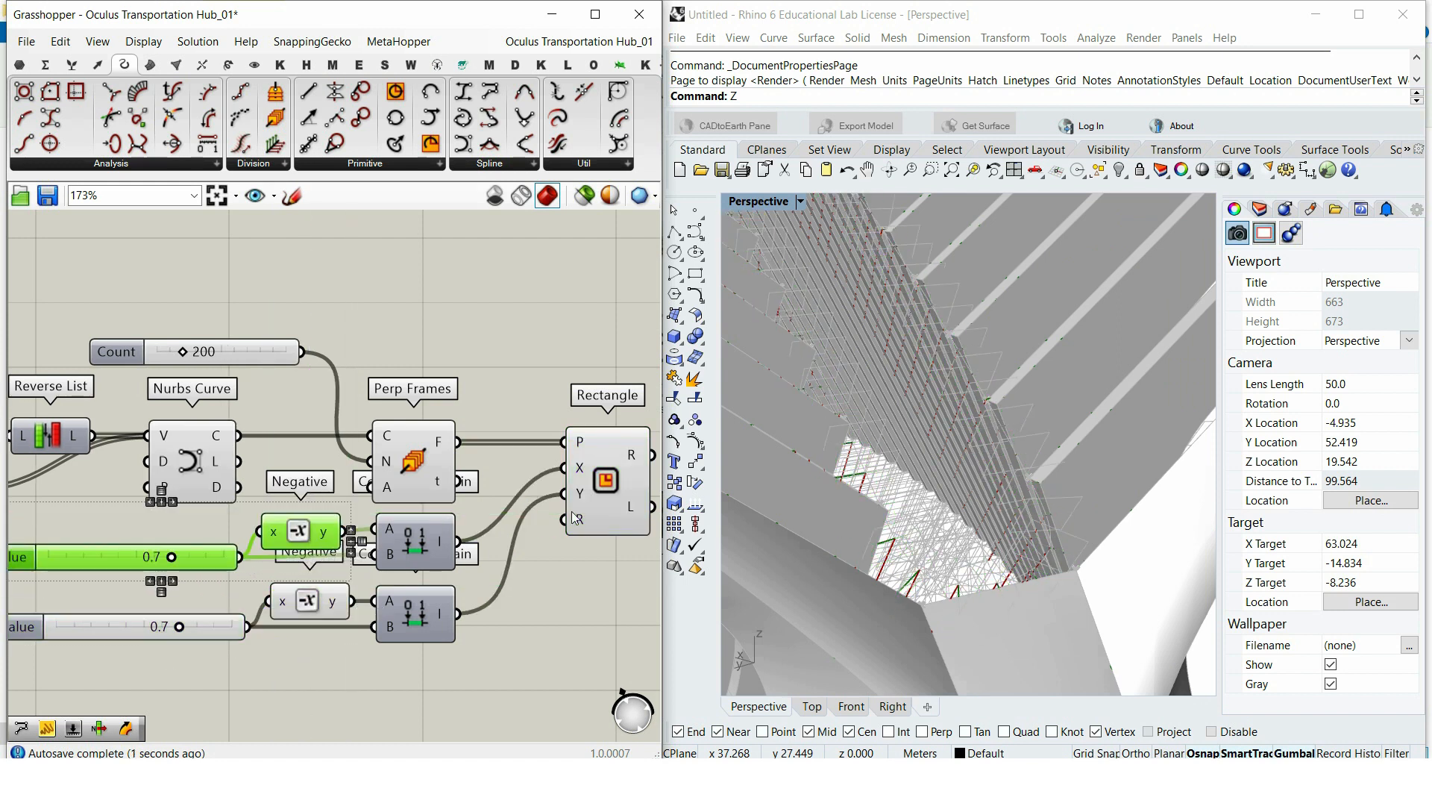
pyautogui.click(625, 504)
pyautogui.moveTo(171, 556); pyautogui.dragTo(107, 559)
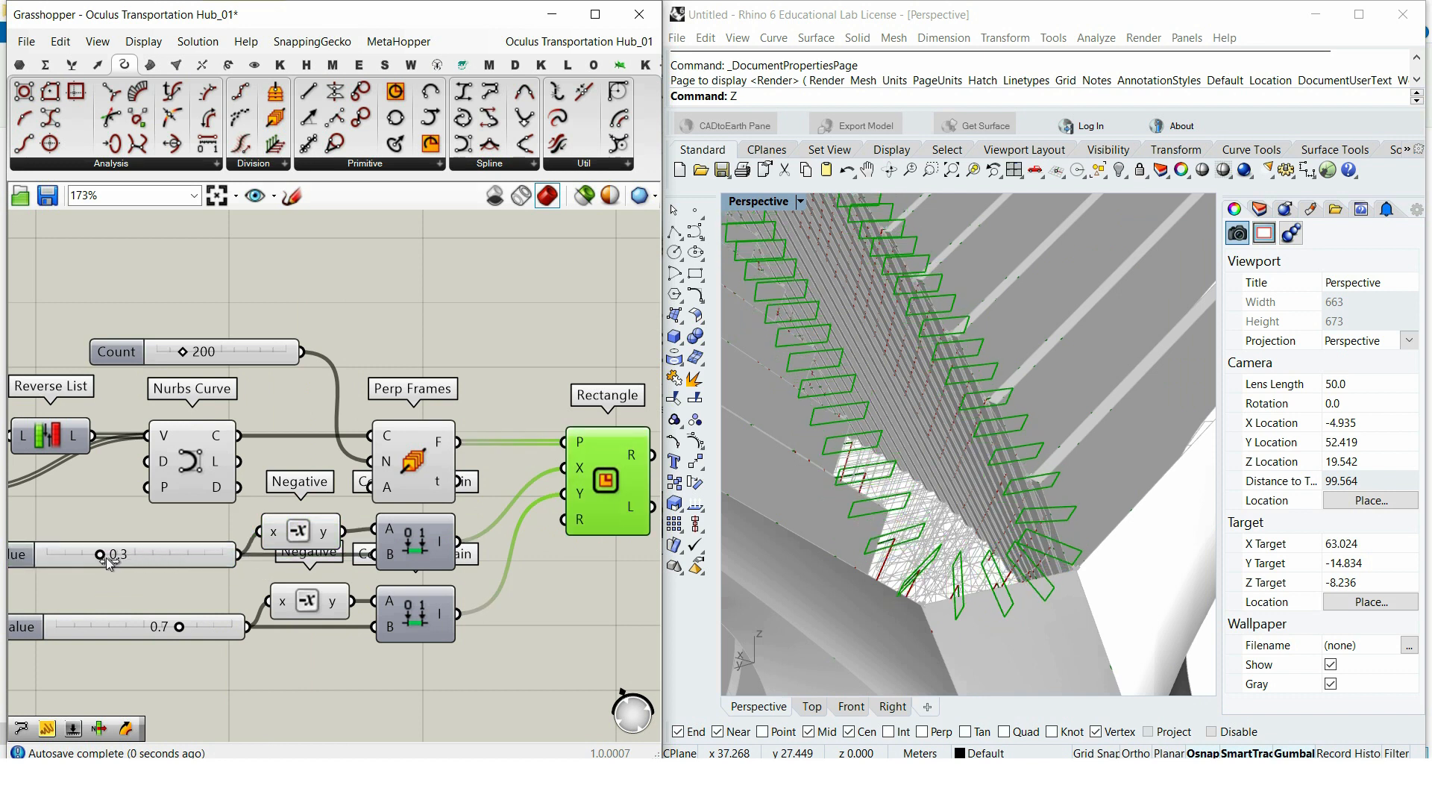
# Step: Add a Loft component and loft through the rectangles
pyautogui.scroll(-3, 22, 485)
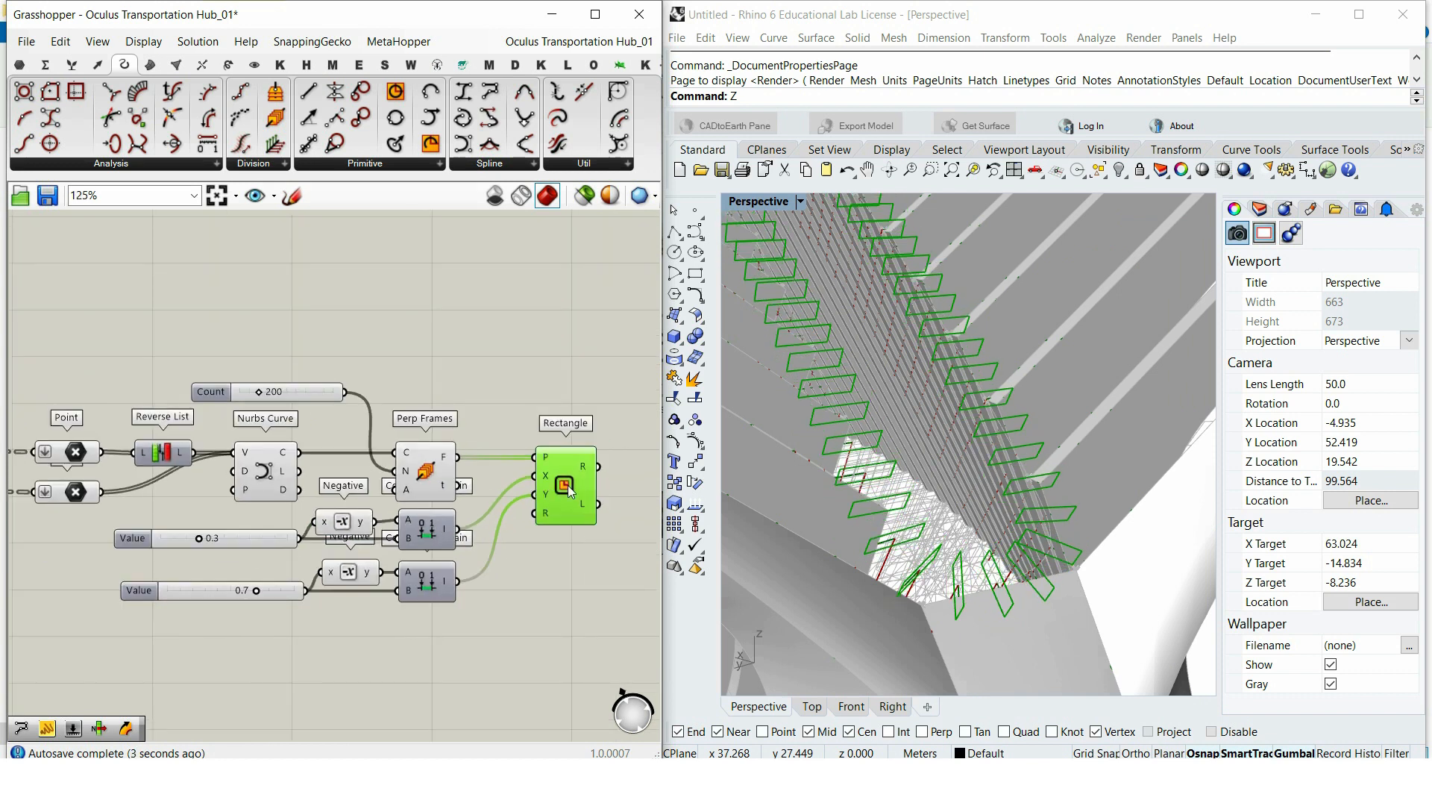
pyautogui.click(569, 463)
pyautogui.doubleClick(569, 462)
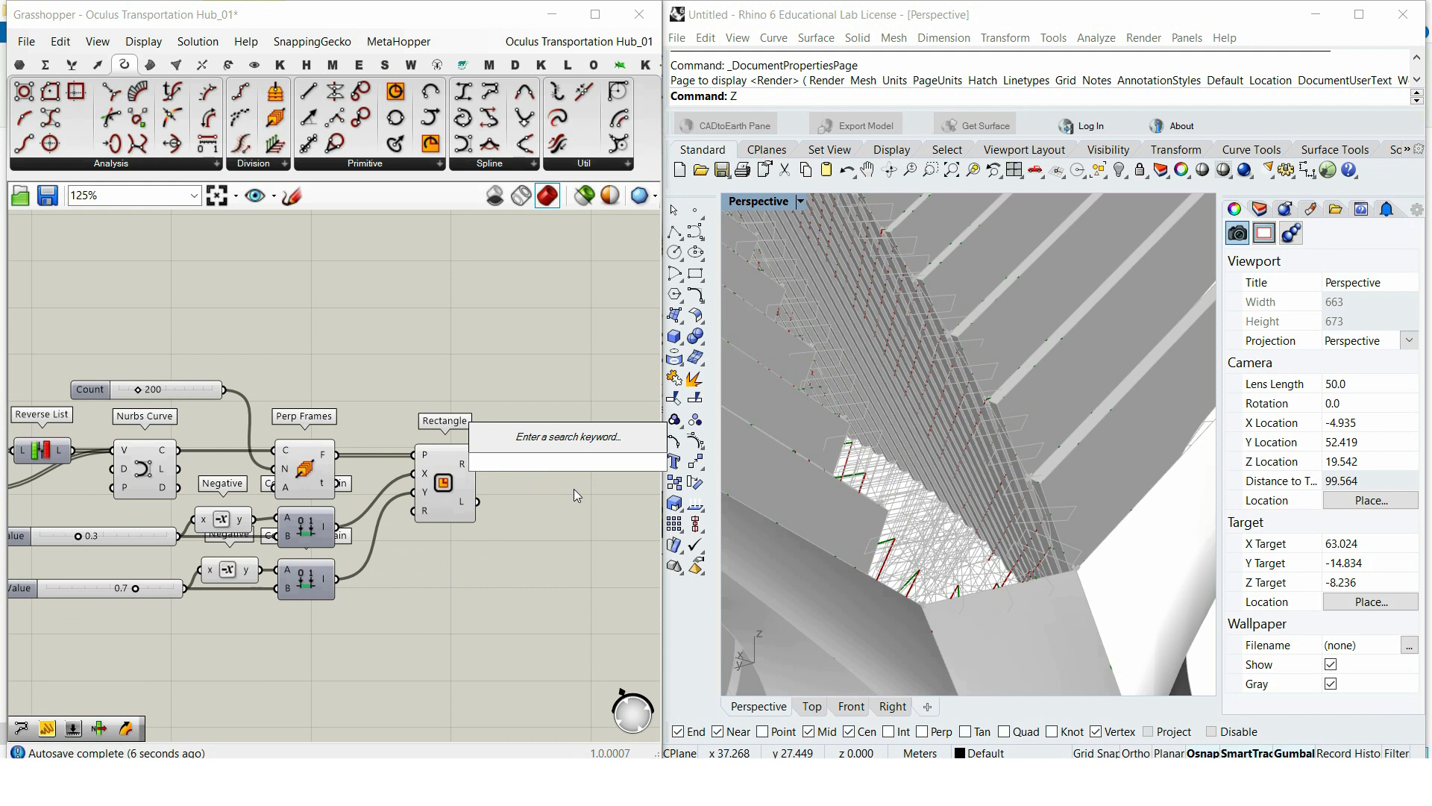
pyautogui.write('loft')
pyautogui.click(543, 442)
pyautogui.moveTo(540, 461); pyautogui.dragTo(540, 452)
# Step: Enable Closed loft in the Loft options and commit the change
pyautogui.scroll(3, 533, 481)
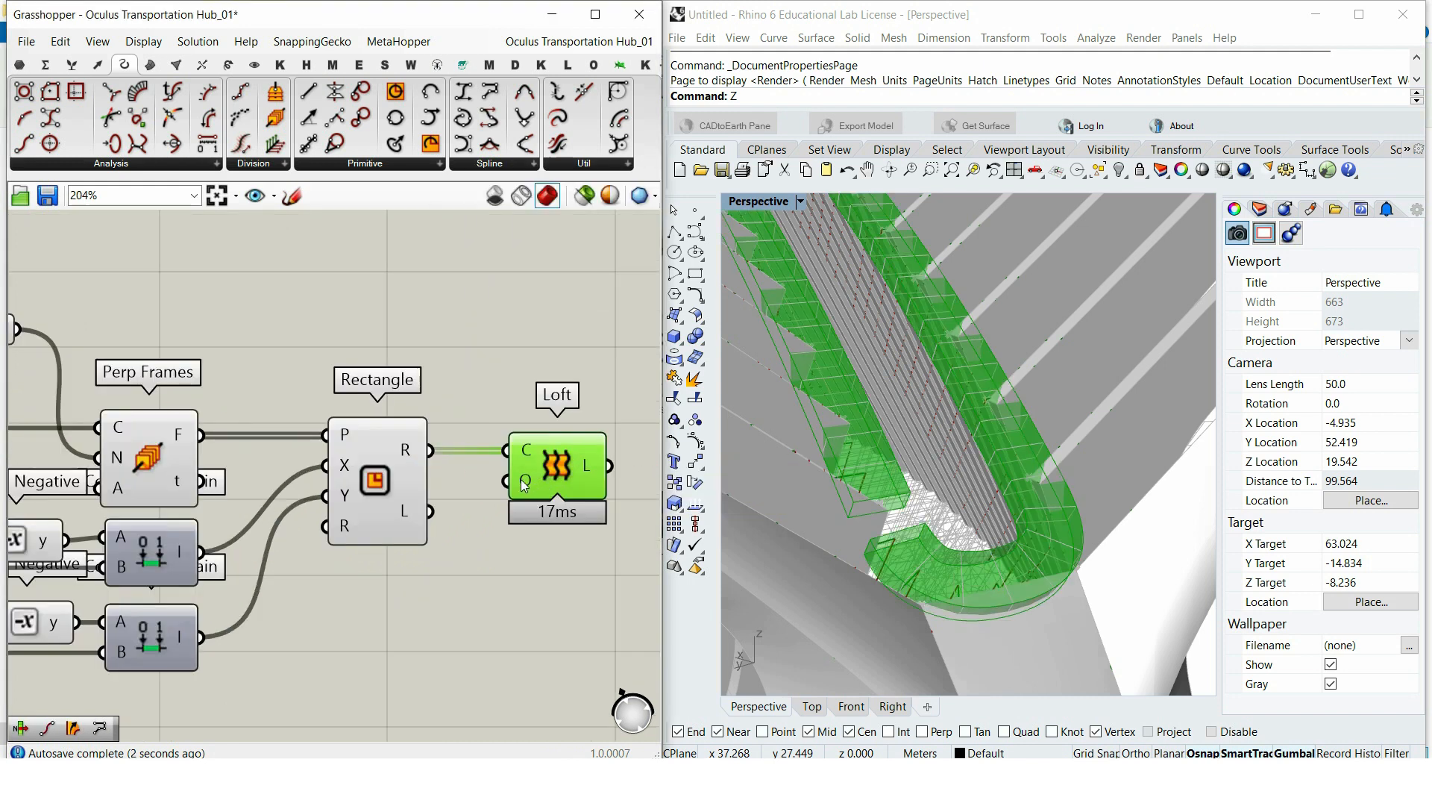
pyautogui.rightClick(524, 486)
pyautogui.moveTo(656, 632)
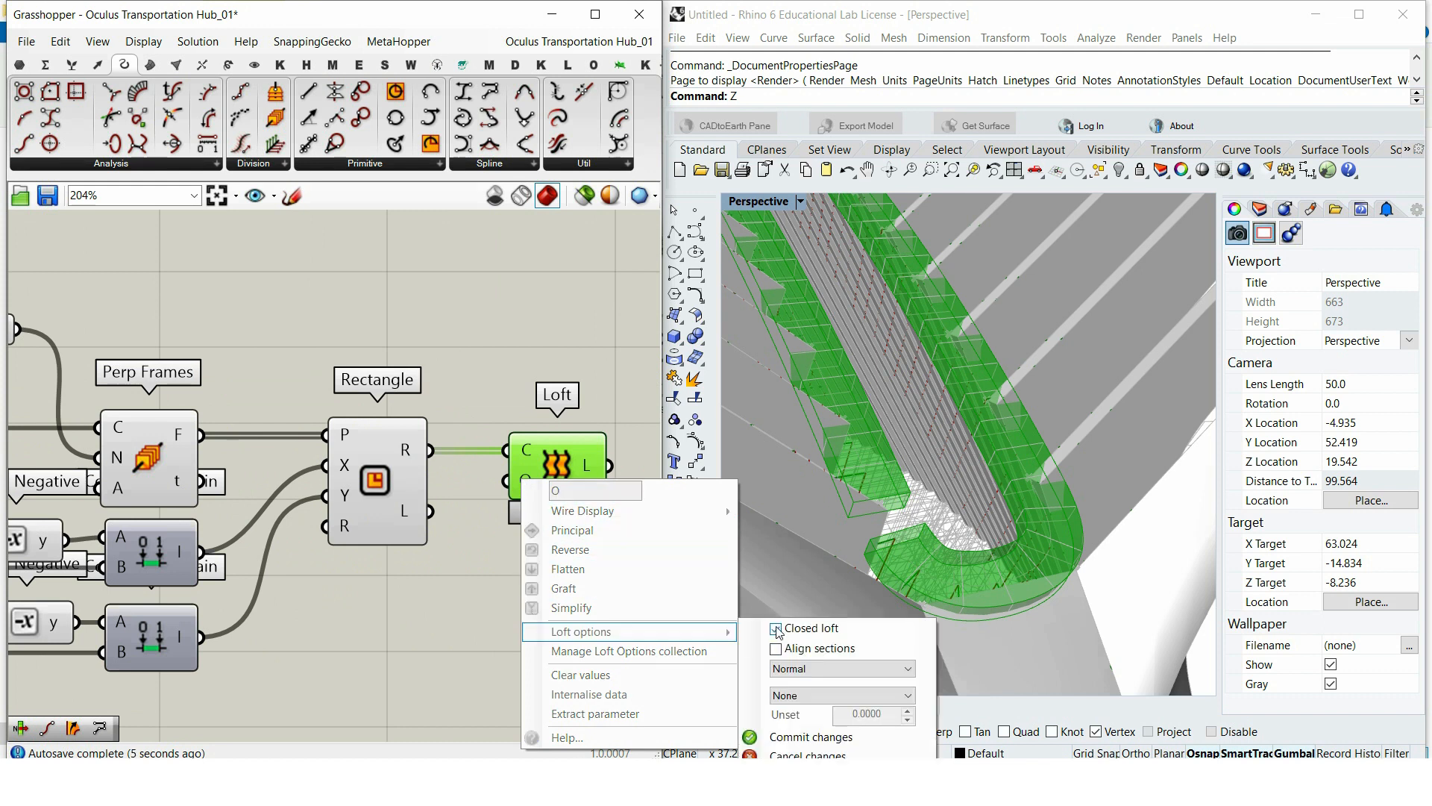
pyautogui.click(761, 733)
pyautogui.click(506, 577)
# Step: Set the X domain's slider to 0.2 and the Y domain's slider to 0.8
pyautogui.moveTo(505, 578); pyautogui.dragTo(646, 488, button='right')
pyautogui.moveTo(449, 418); pyautogui.dragTo(607, 427, button='right')
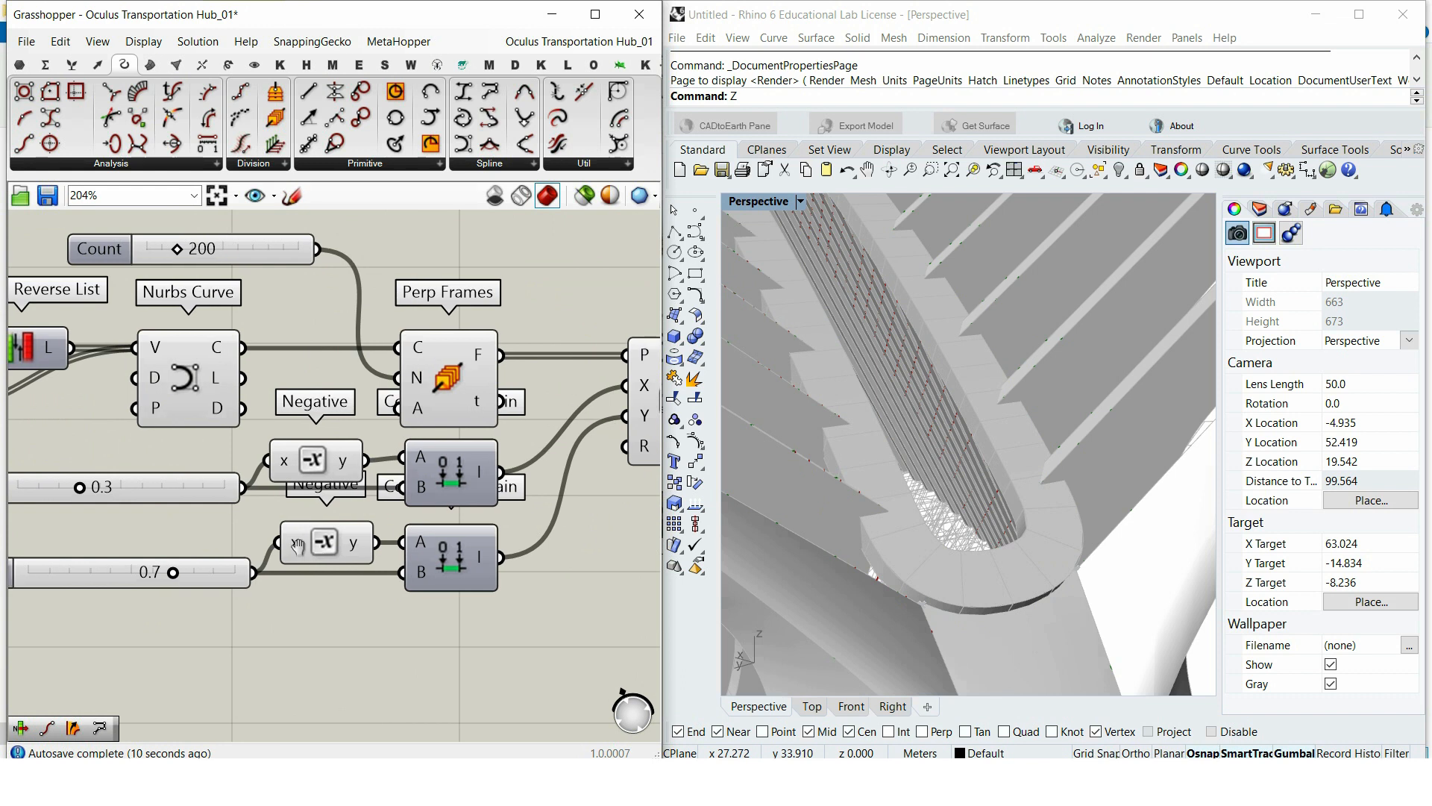
pyautogui.moveTo(299, 550); pyautogui.dragTo(404, 492, button='right')
pyautogui.scroll(1, 210, 435)
pyautogui.moveTo(167, 429); pyautogui.dragTo(154, 426)
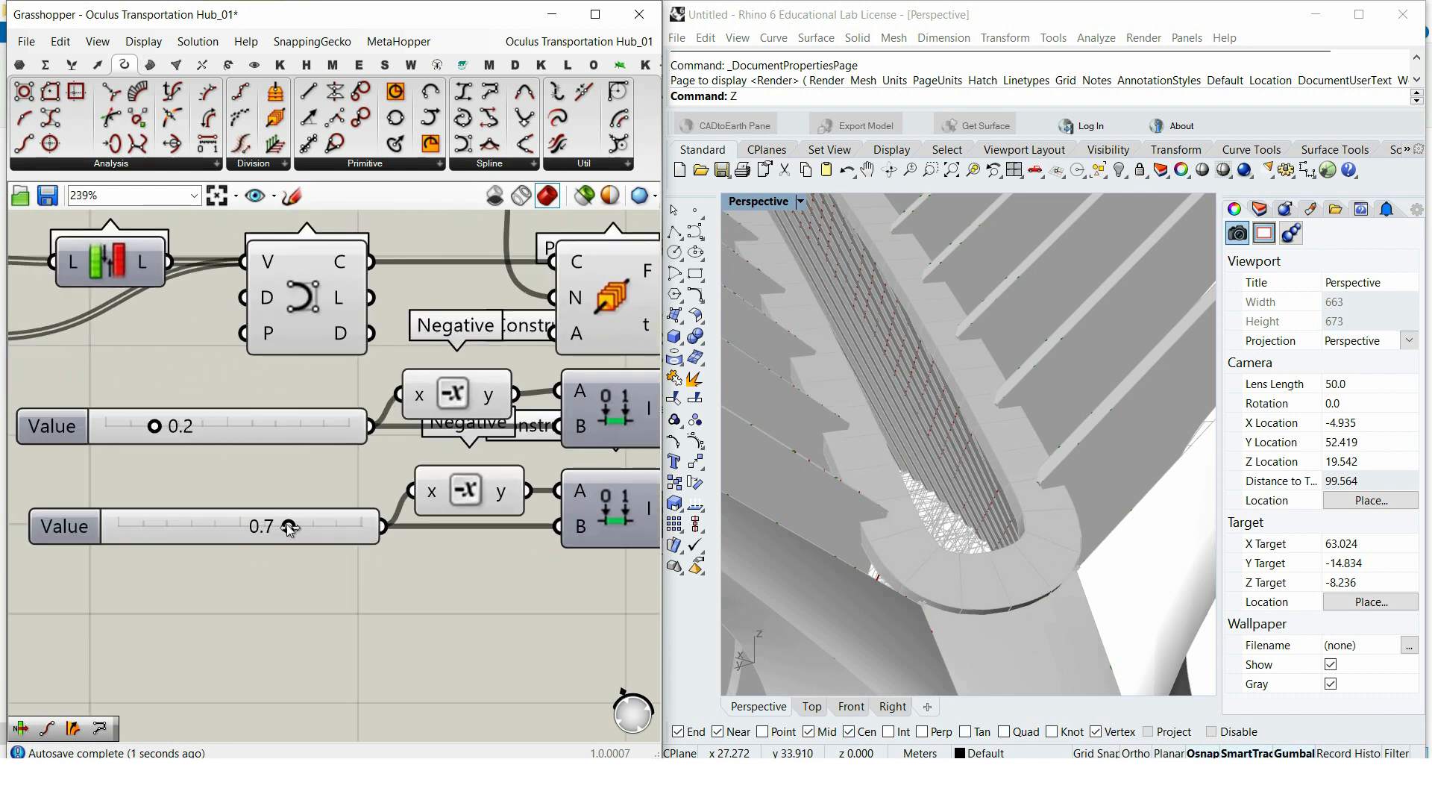
pyautogui.moveTo(289, 527); pyautogui.dragTo(313, 526)
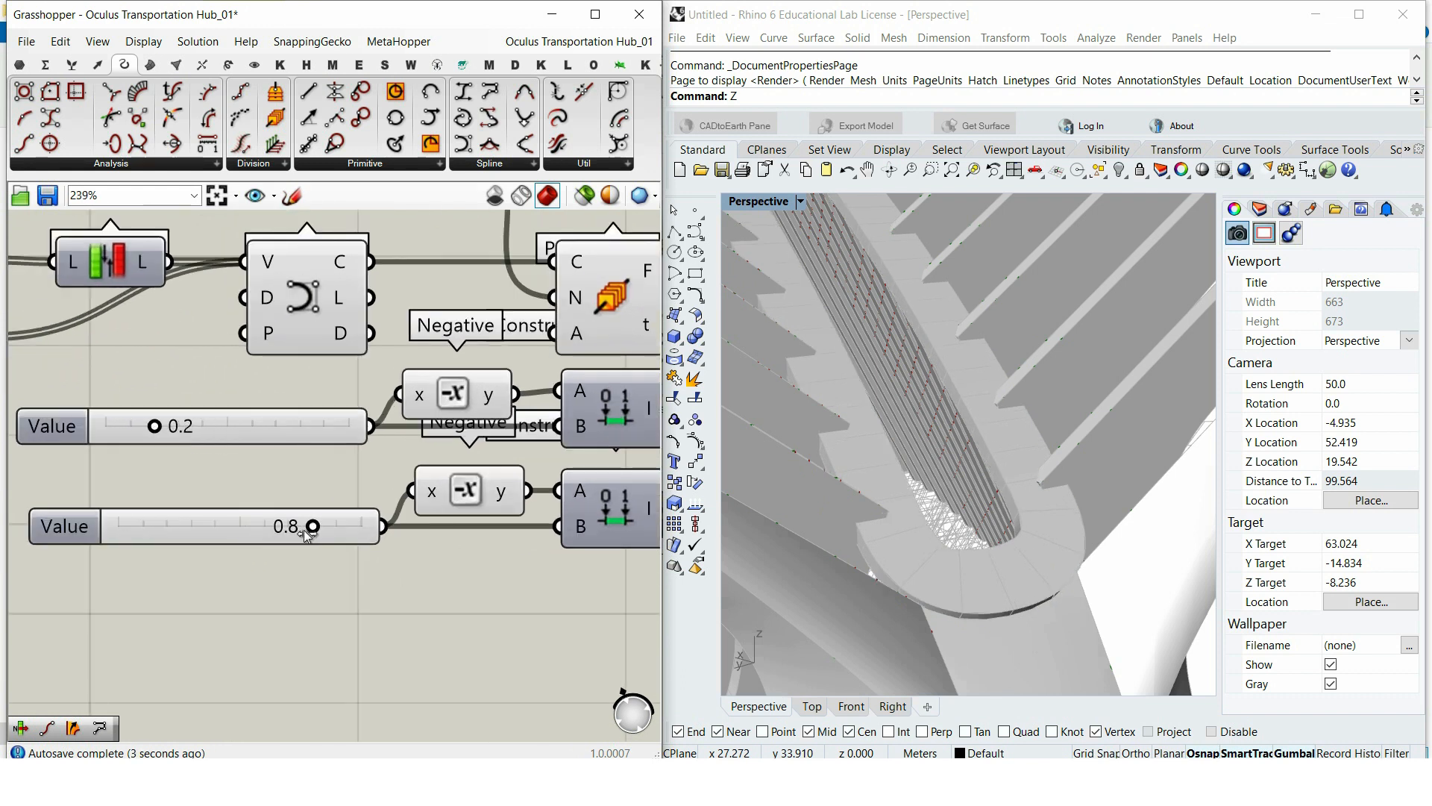
# Step: Turn off the preview of all the components from the Points to the Rectangle, leaving the Loft displayed
pyautogui.scroll(-5, 180, 443)
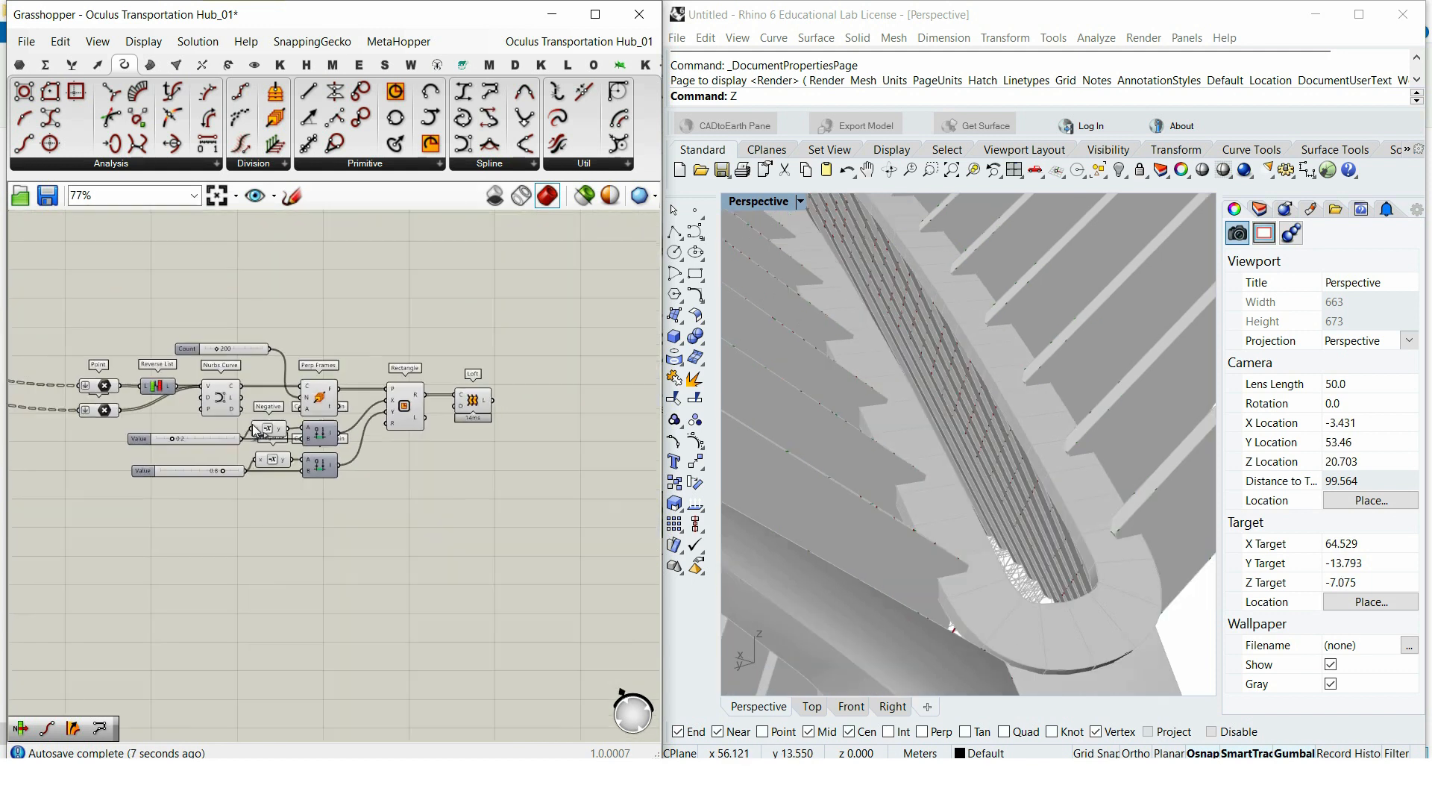
pyautogui.moveTo(418, 507); pyautogui.dragTo(111, 324)
pyautogui.rightClick(141, 301)
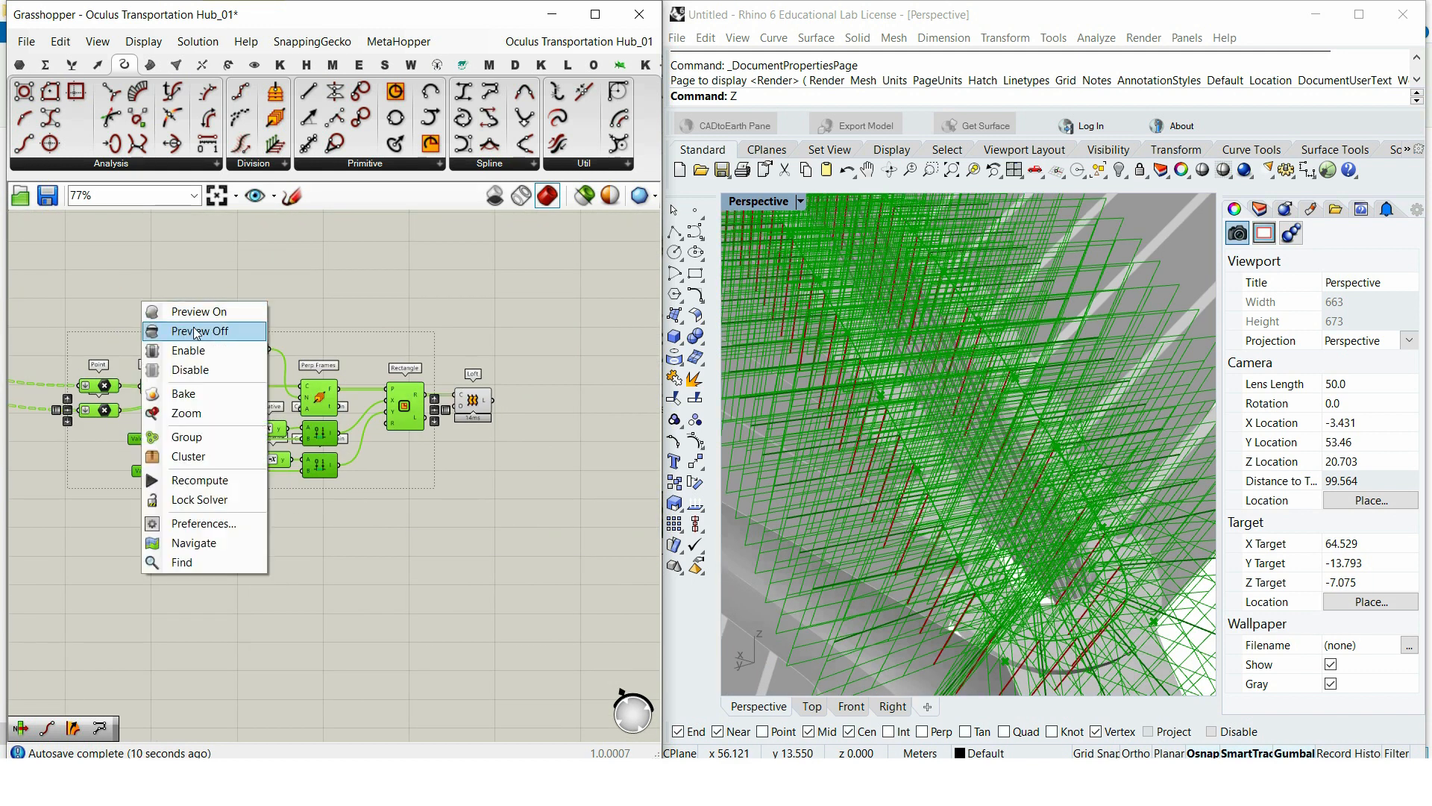
pyautogui.click(198, 331)
pyautogui.click(65, 328)
# Step: Duplicate the two flattened Point parameters into the empty area above the definition, keeping their input wires
pyautogui.scroll(2, 64, 329)
pyautogui.moveTo(64, 334); pyautogui.dragTo(123, 412, button='right')
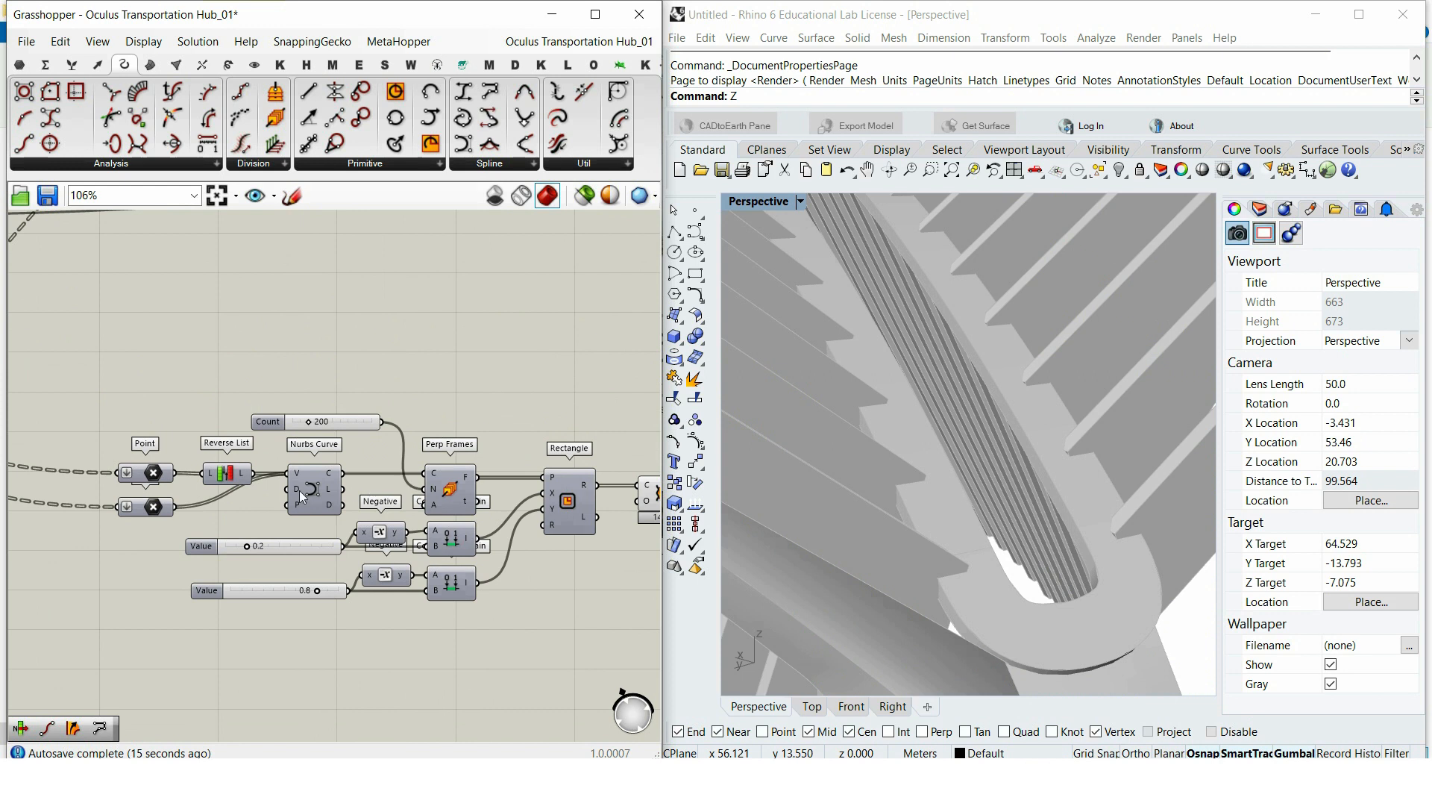
pyautogui.moveTo(167, 545); pyautogui.dragTo(45, 434)
pyautogui.hotkey('ctrl', 'c')
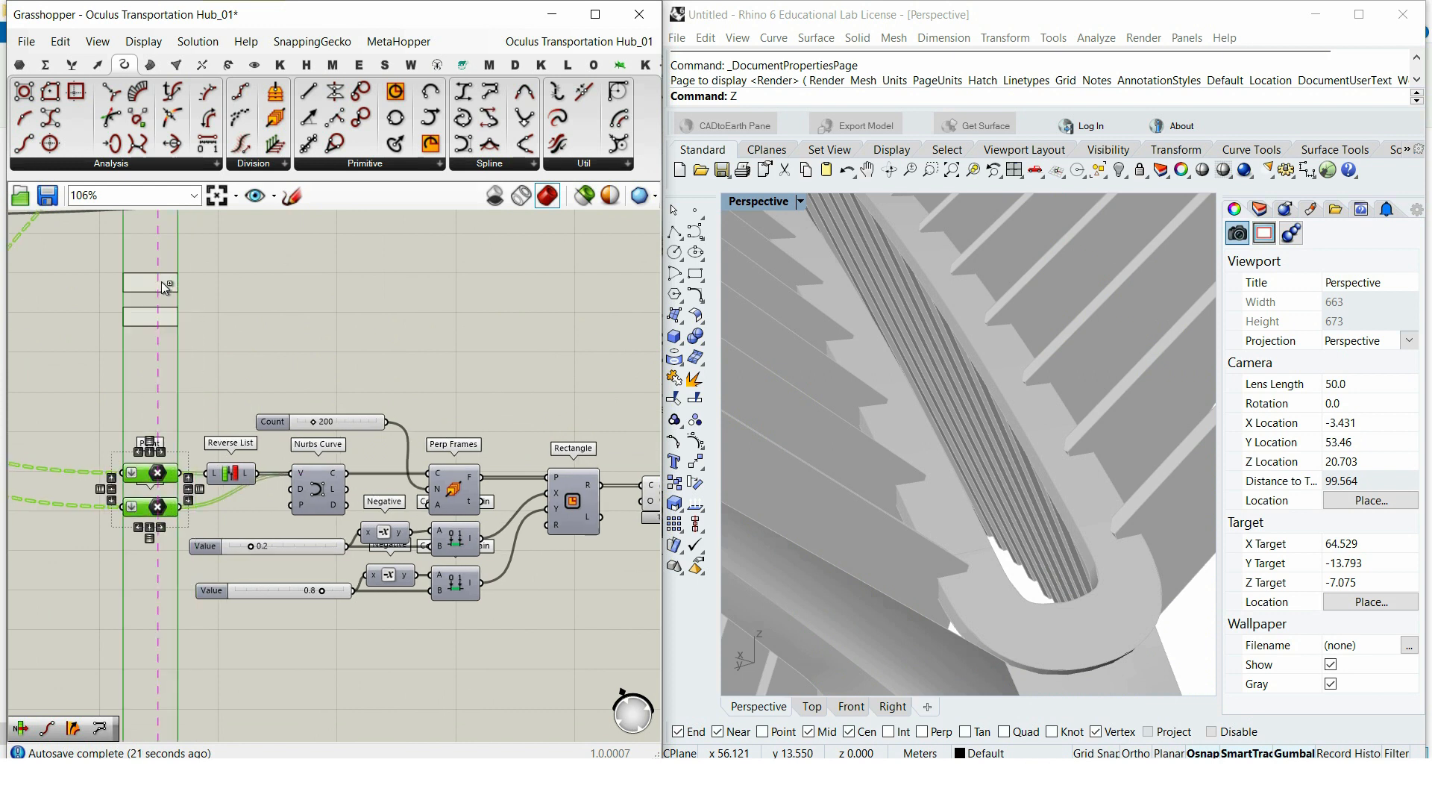
pyautogui.hotkey('ctrl', 'v')
# Step: Remove the Flatten setting from both duplicated Point parameters
pyautogui.scroll(2, 116, 300)
pyautogui.rightClick(132, 328)
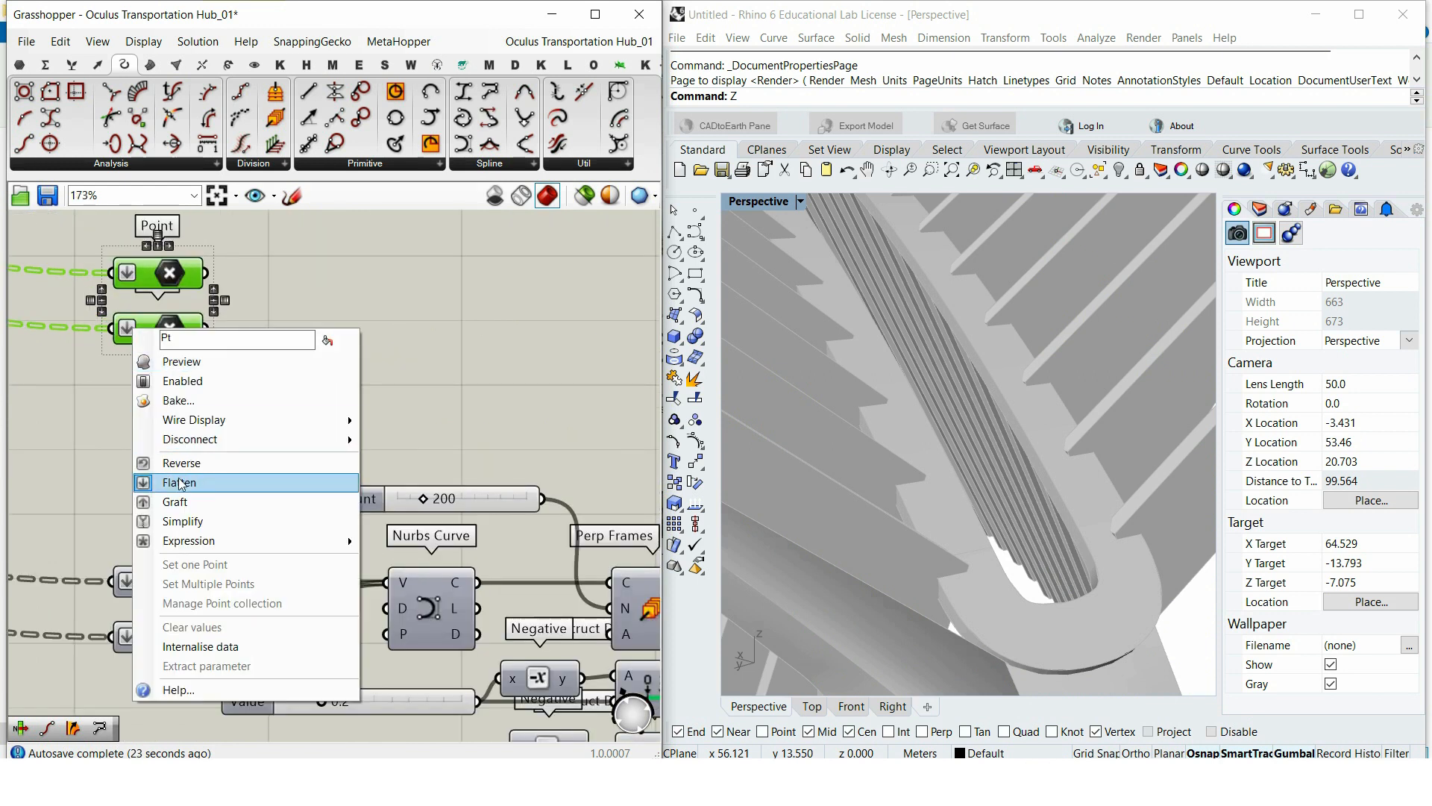
pyautogui.click(201, 479)
pyautogui.rightClick(128, 274)
pyautogui.click(196, 431)
pyautogui.click(330, 319)
# Step: Connect both unflattened Point parameters to a PolyLine's vertices and add a Point On Curve at 0.500 on that PolyLine
pyautogui.moveTo(330, 319); pyautogui.dragTo(285, 344, button='right')
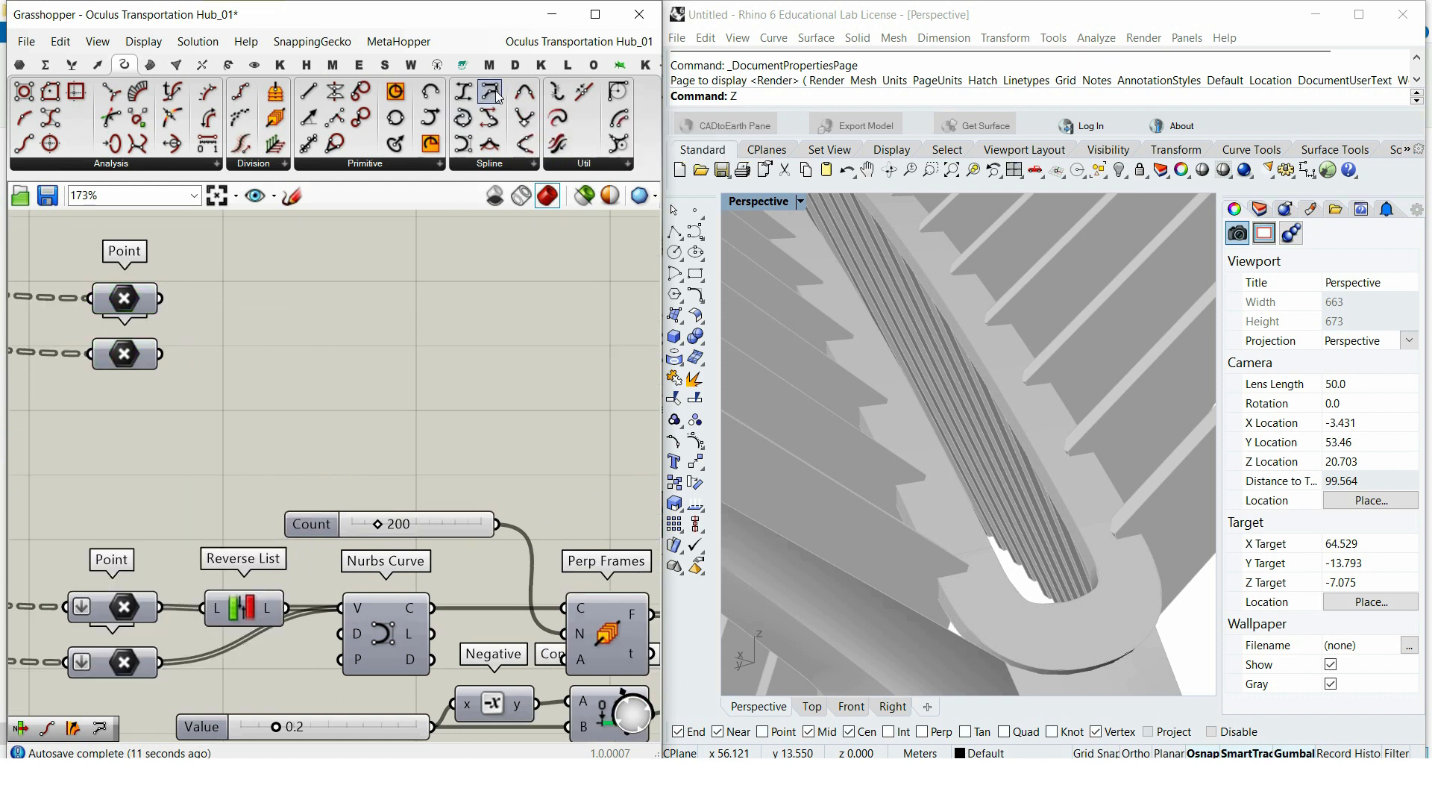
pyautogui.moveTo(271, 365); pyautogui.dragTo(270, 364)
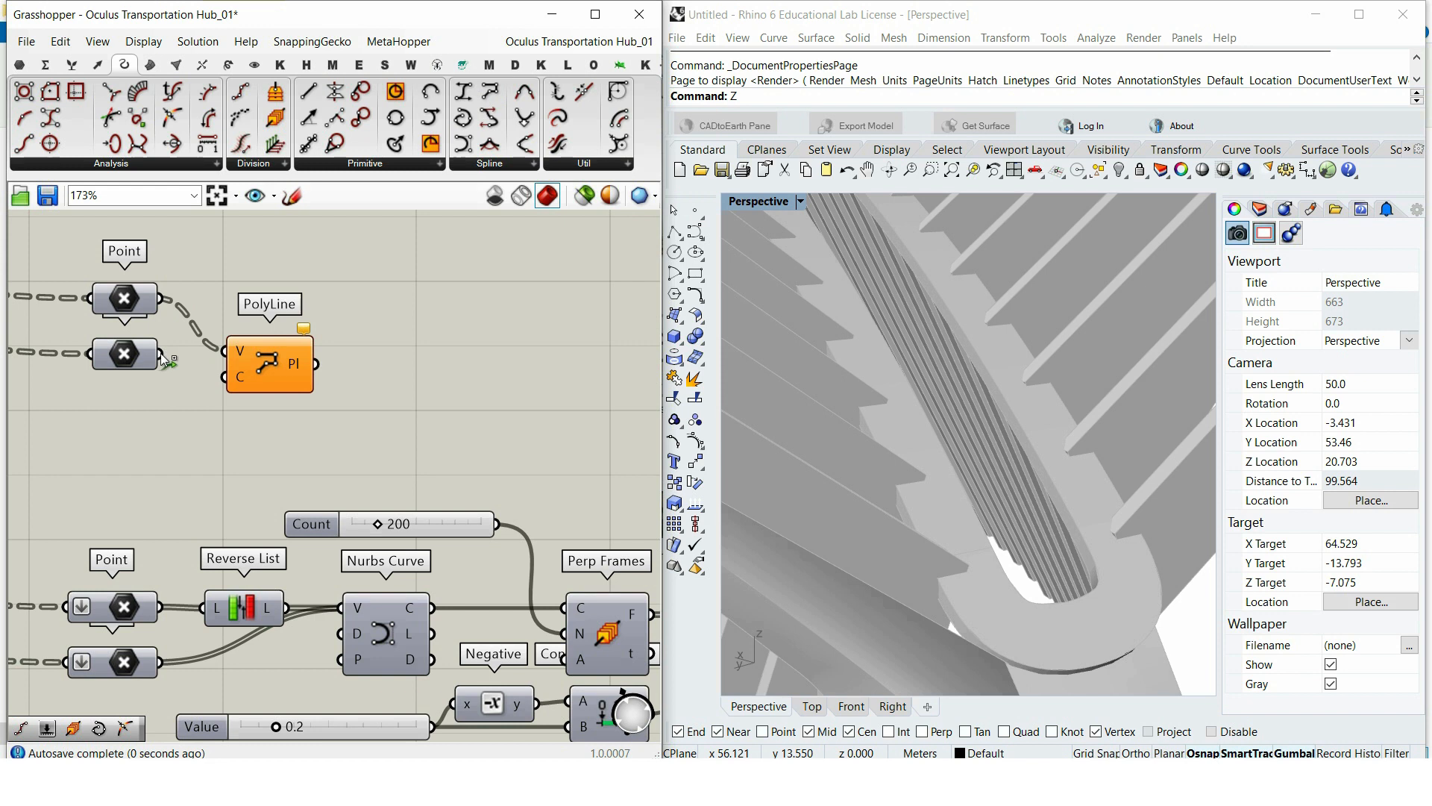
pyautogui.doubleClick(432, 403)
pyautogui.write('point on')
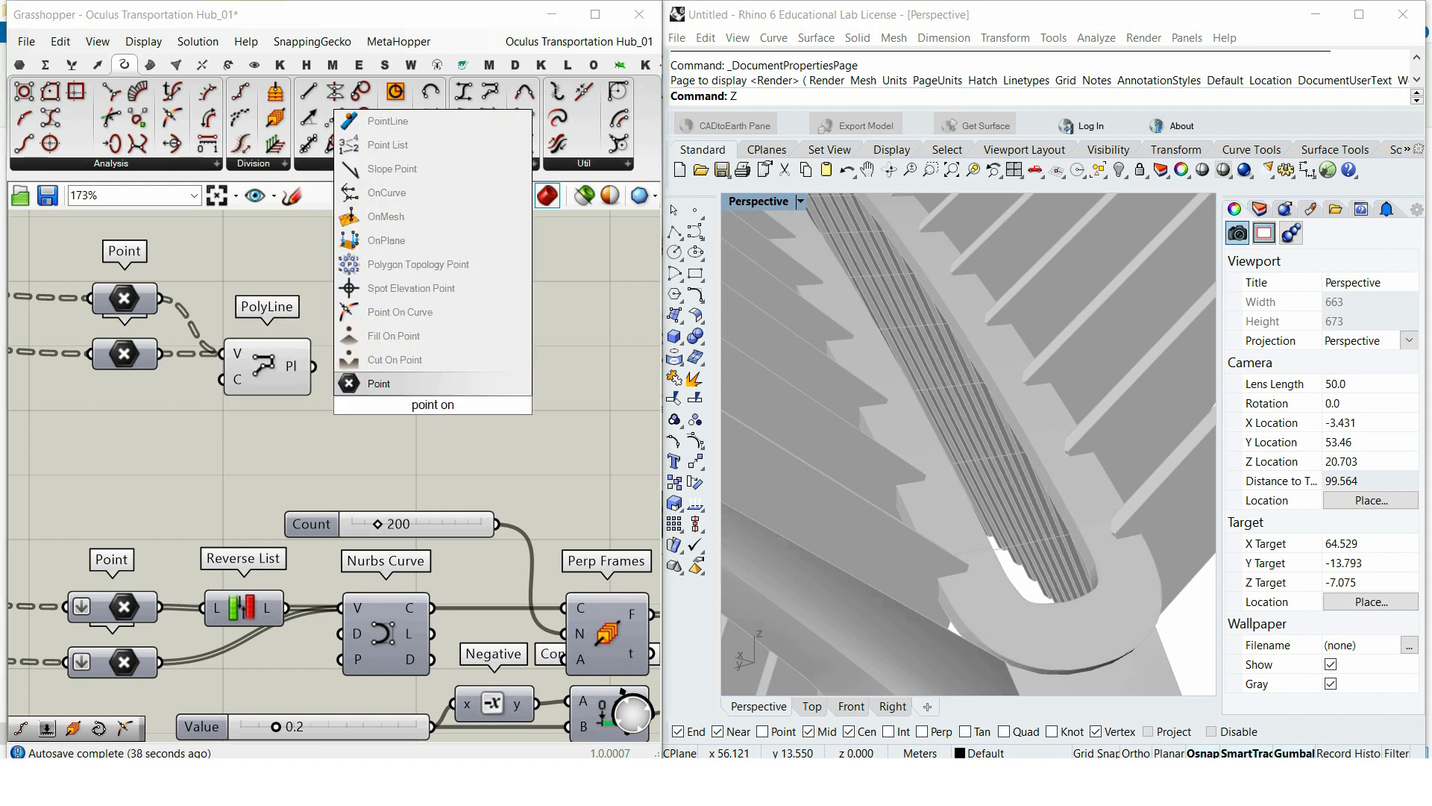
pyautogui.click(394, 312)
pyautogui.moveTo(338, 388); pyautogui.dragTo(357, 405)
# Step: Add a Move component and feed the Point On Curve output into its geometry input
pyautogui.moveTo(622, 420); pyautogui.dragTo(426, 409, button='right')
pyautogui.doubleClick(427, 409)
pyautogui.write('mo')
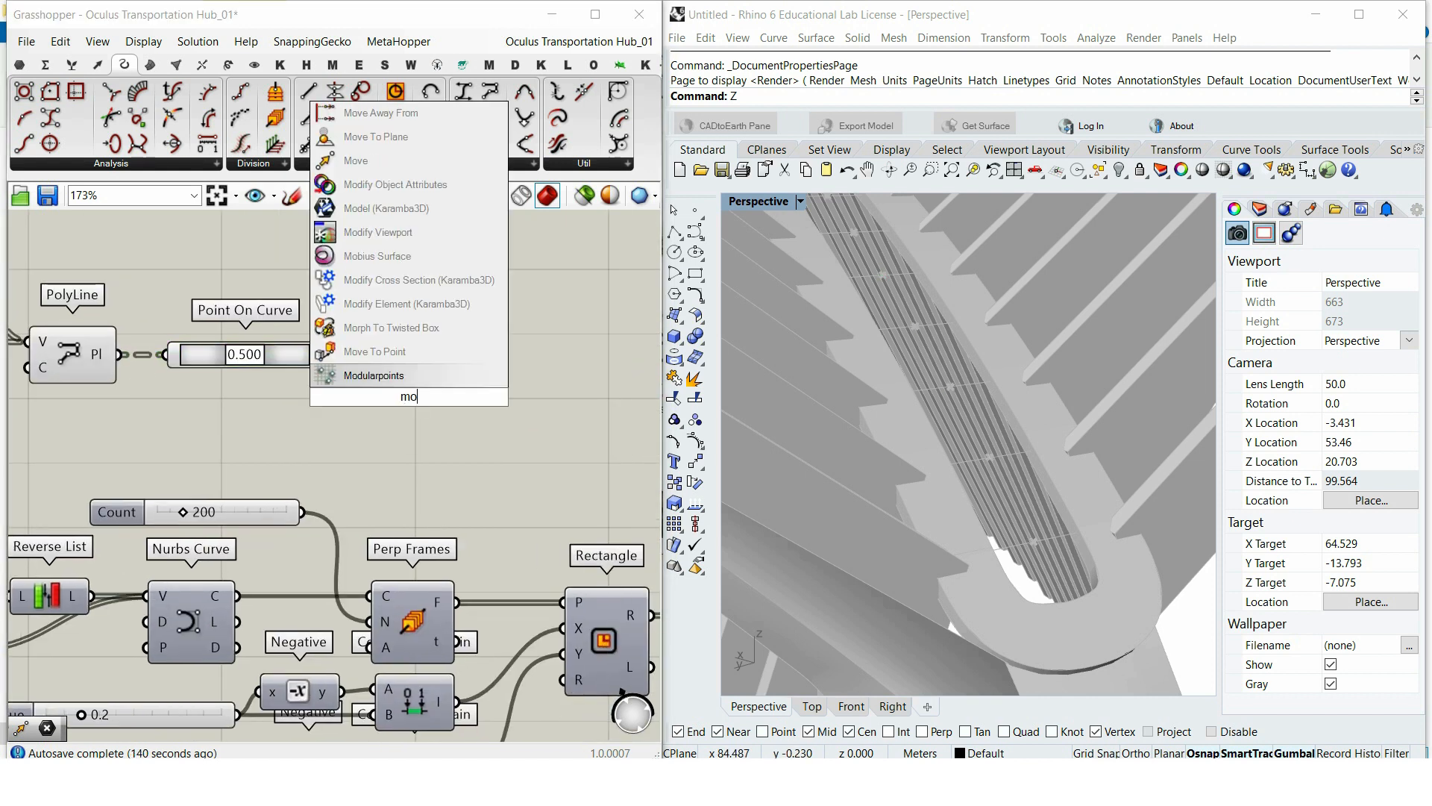
pyautogui.click(348, 352)
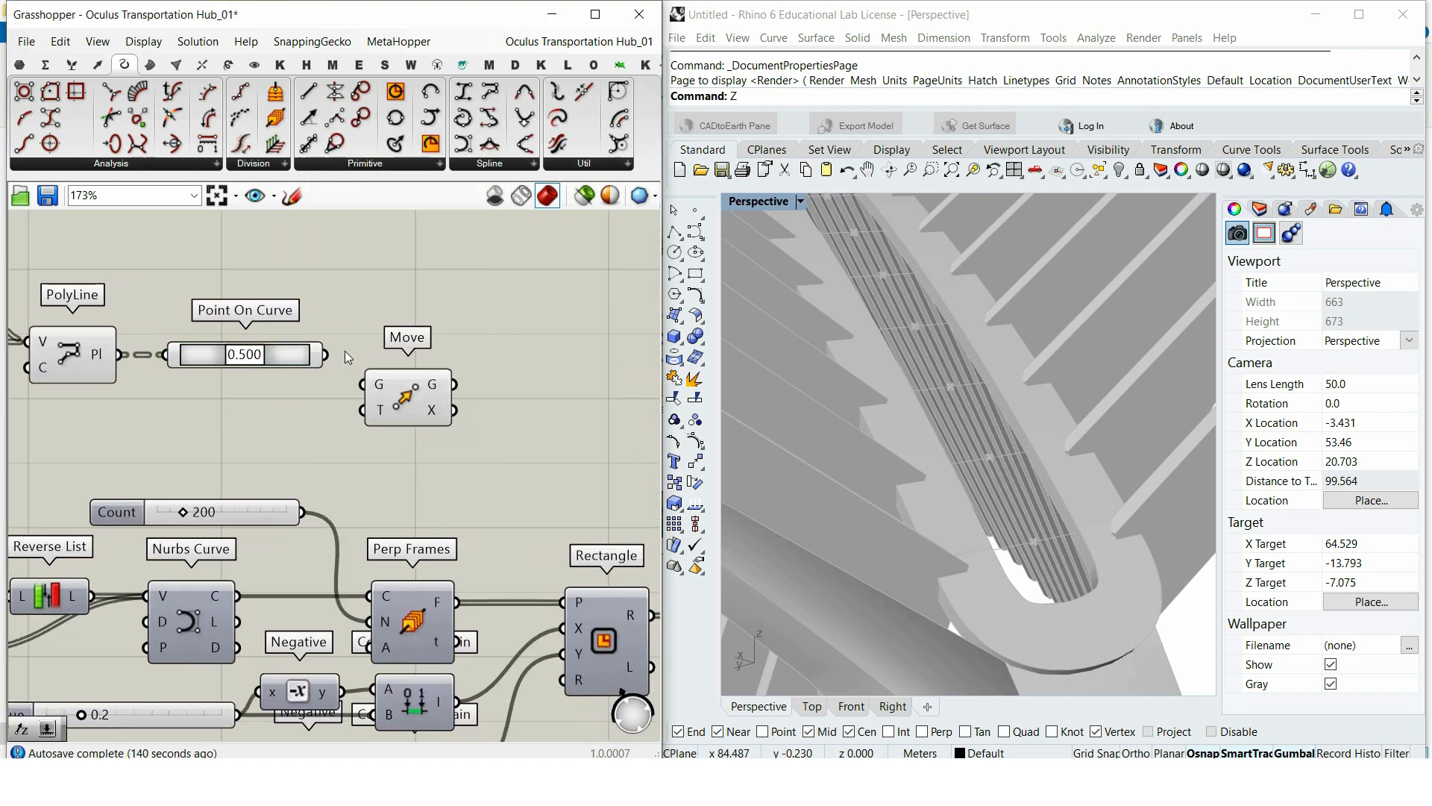
pyautogui.moveTo(376, 396); pyautogui.dragTo(386, 365)
# Step: Drive the Move's translation with a Unit Z vector whose factor comes from a new 0.22 slider
pyautogui.doubleClick(296, 415)
pyautogui.write('z')
pyautogui.click(283, 391)
pyautogui.moveTo(298, 419); pyautogui.dragTo(286, 405)
pyautogui.doubleClick(292, 457)
pyautogui.write('0.22')
pyautogui.press('Return')
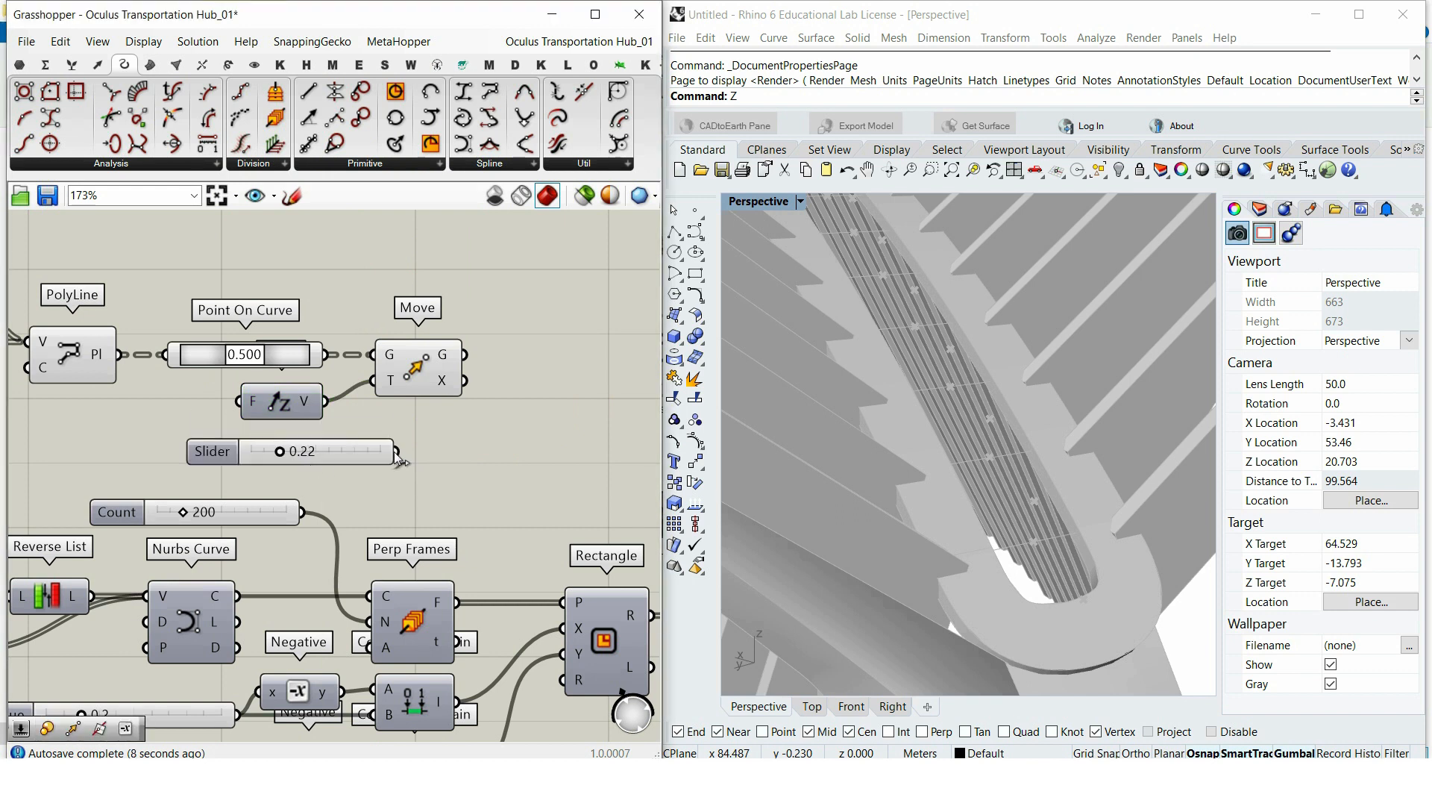
pyautogui.moveTo(265, 416); pyautogui.dragTo(243, 402)
pyautogui.moveTo(224, 452); pyautogui.dragTo(52, 404)
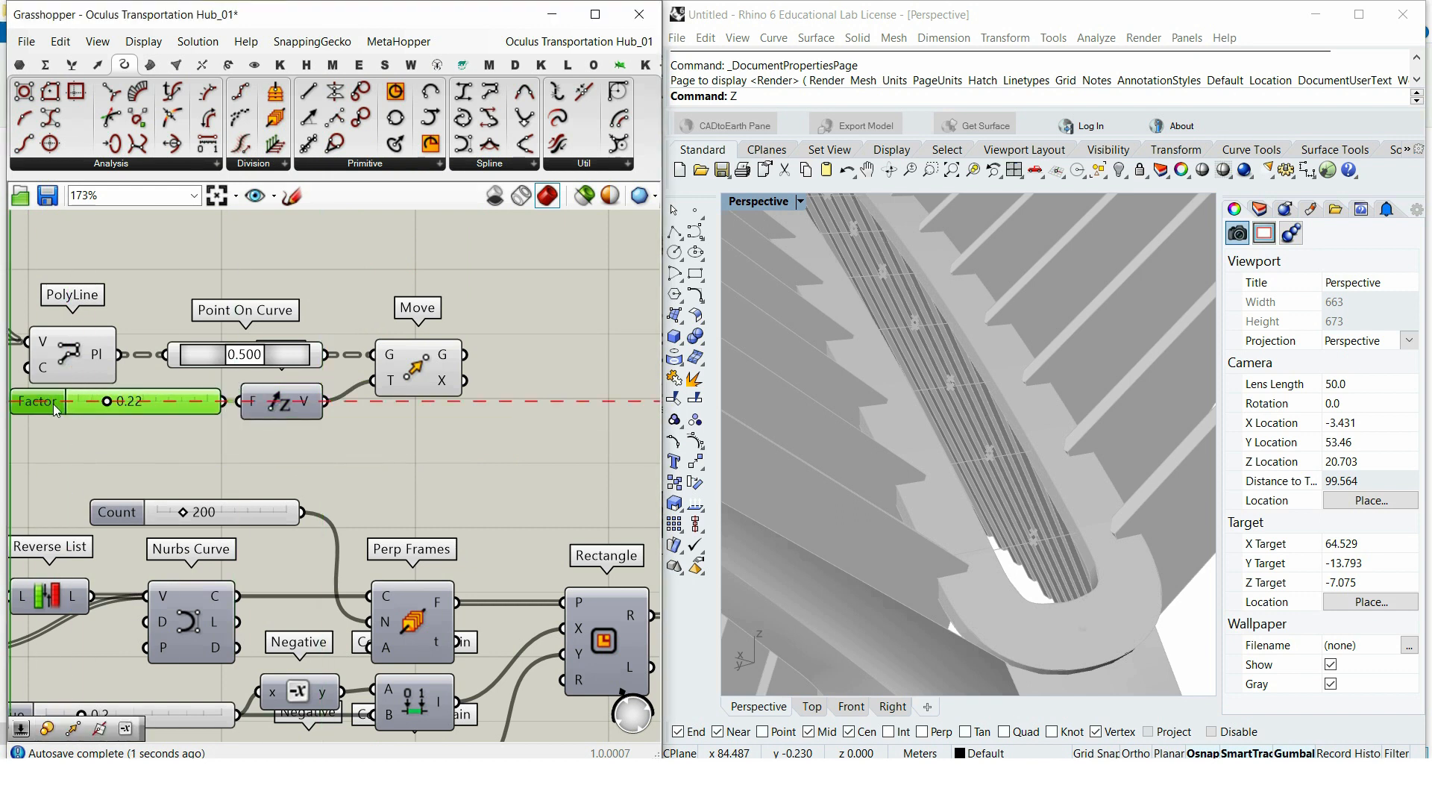
# Step: Add a second PolyLine running through the first Points, the moved midpoints and the second Points
pyautogui.scroll(-1, 409, 384)
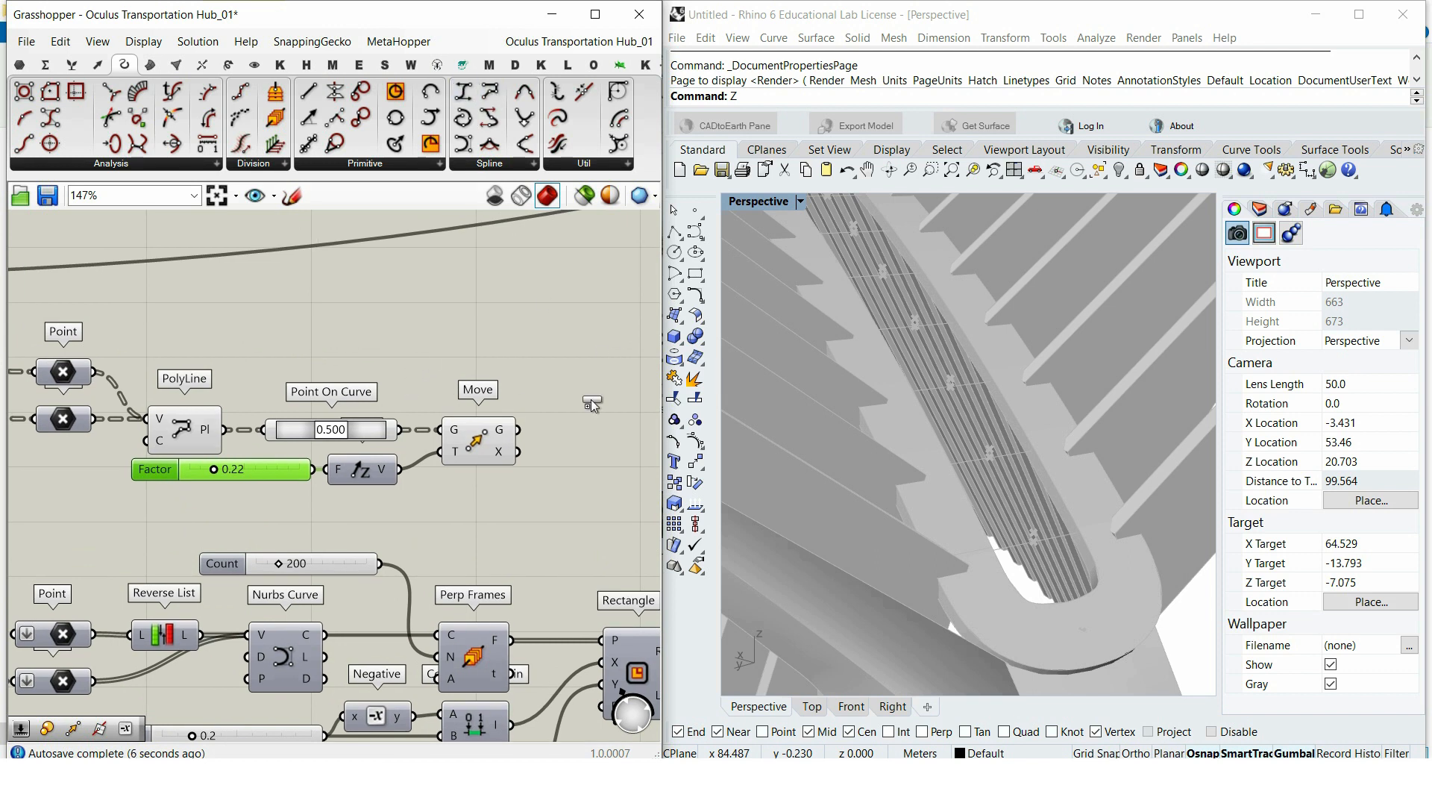
pyautogui.moveTo(591, 400); pyautogui.dragTo(589, 393)
pyautogui.moveTo(102, 380); pyautogui.dragTo(552, 383)
pyautogui.keyDown('shift'); pyautogui.moveTo(520, 429); pyautogui.dragTo(552, 382); pyautogui.keyUp('shift')
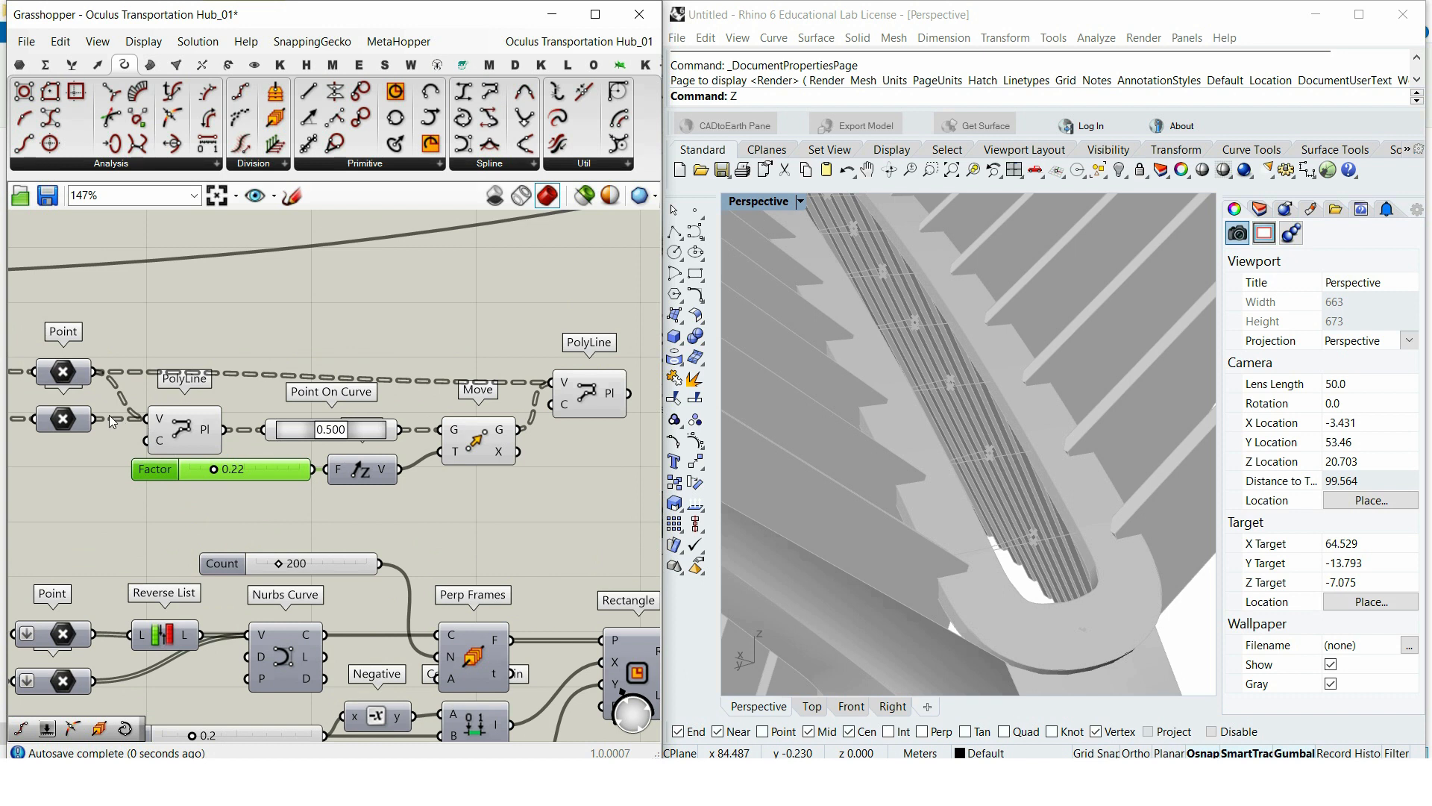
pyautogui.click(581, 396)
# Step: Add a third PolyLine below it from the moved midpoints, with its vertex input flattened into one lengthwise spine
pyautogui.scroll(-1, 483, 436)
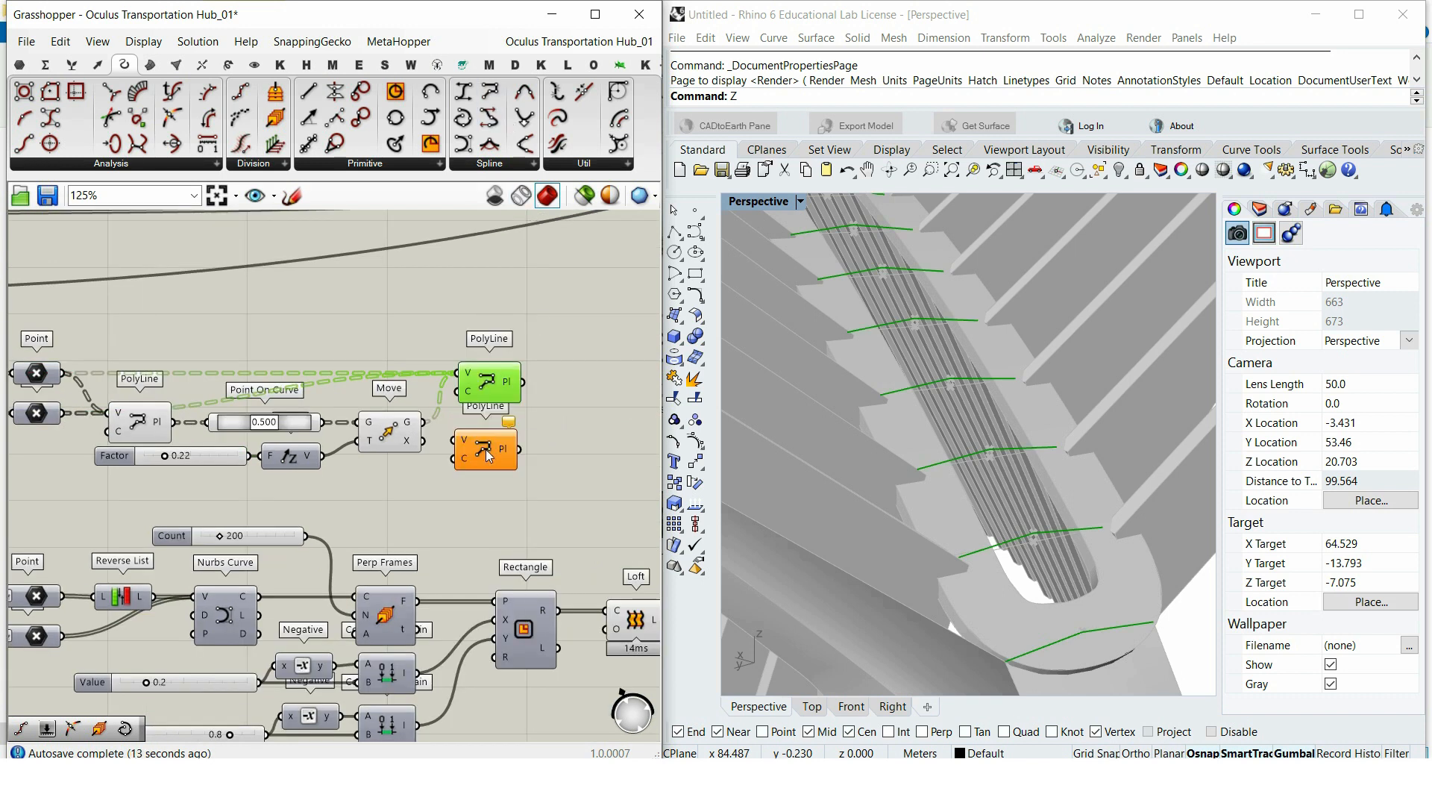
pyautogui.click(485, 451)
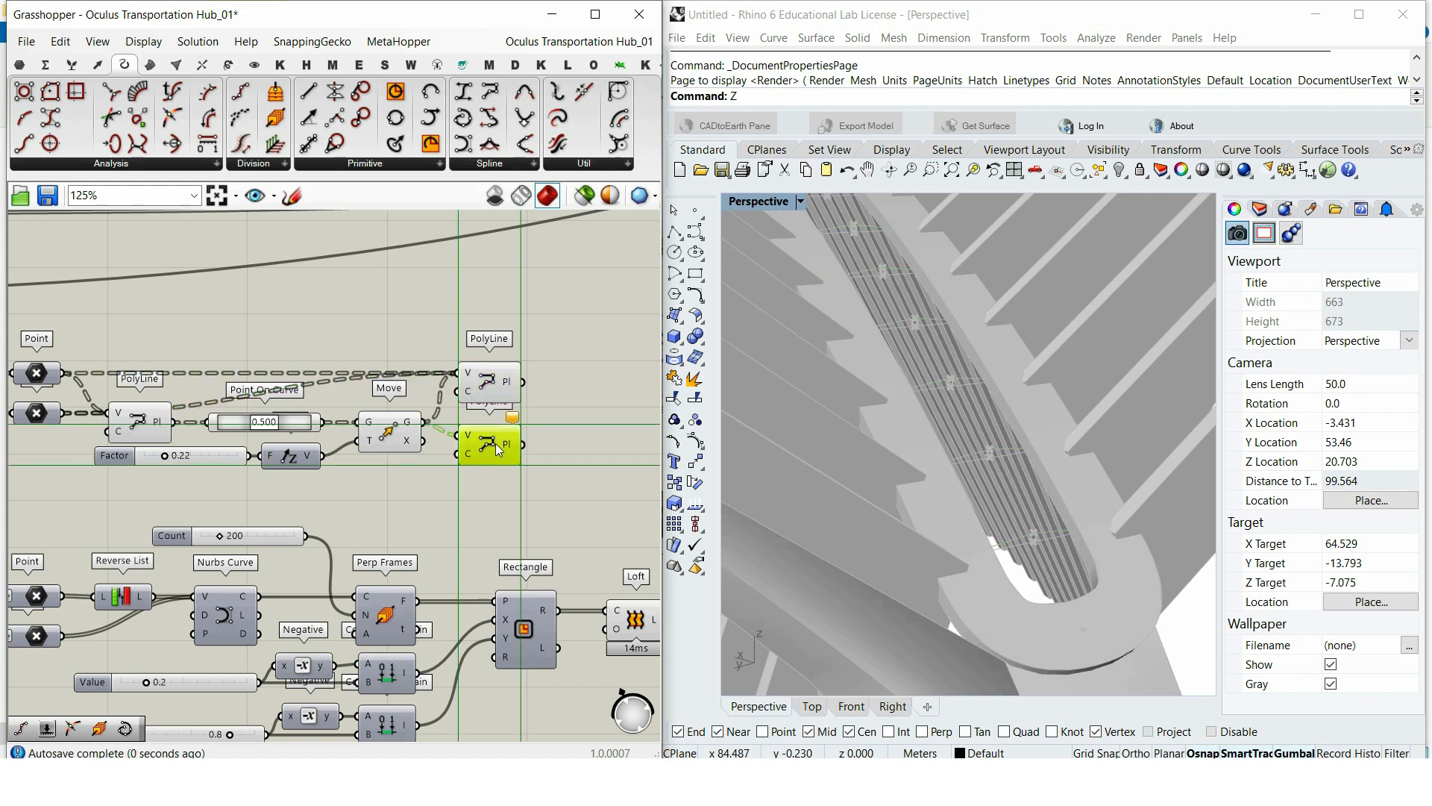
pyautogui.scroll(2, 467, 440)
pyautogui.rightClick(467, 441)
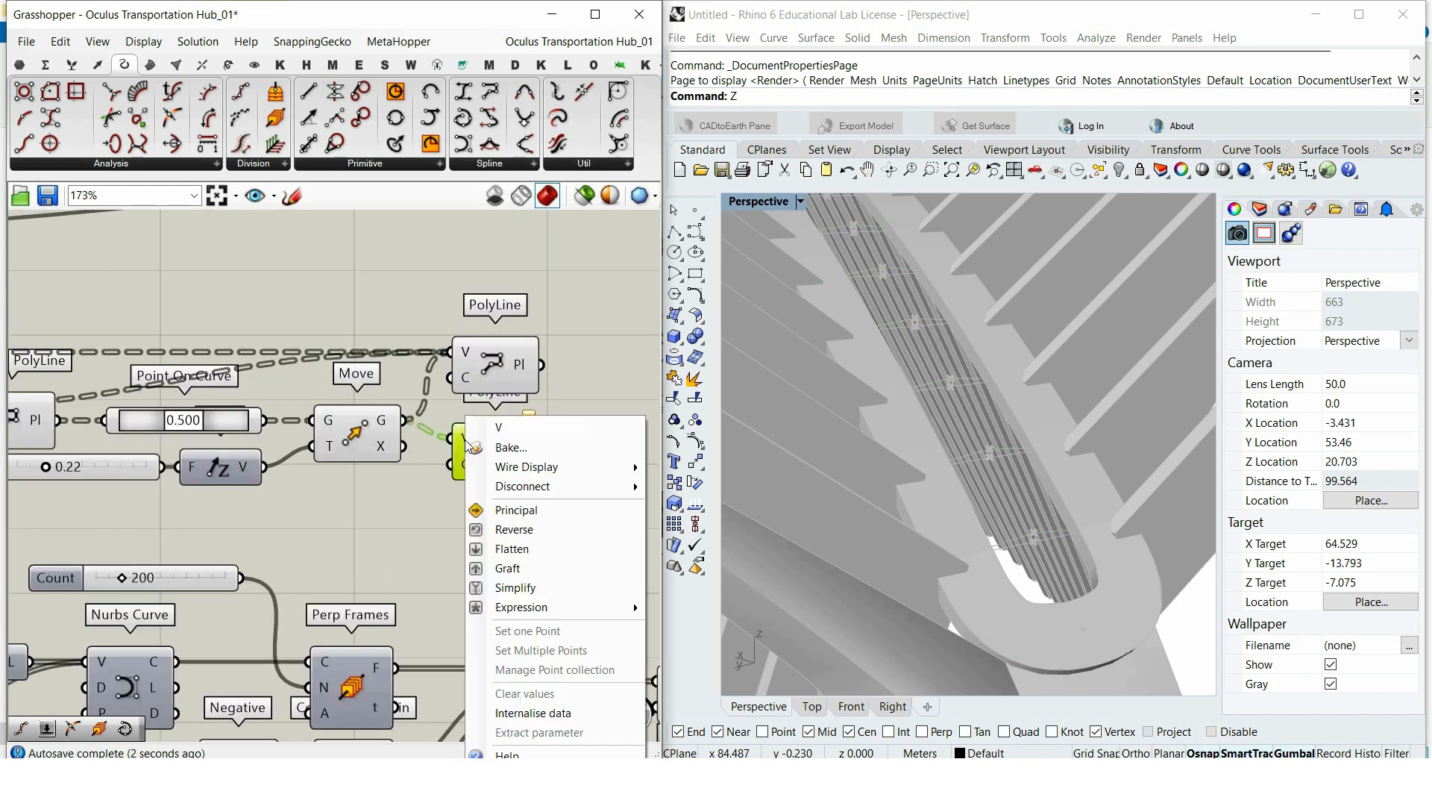
pyautogui.click(513, 548)
pyautogui.scroll(-1, 530, 544)
pyautogui.moveTo(529, 545); pyautogui.dragTo(412, 406, button='right')
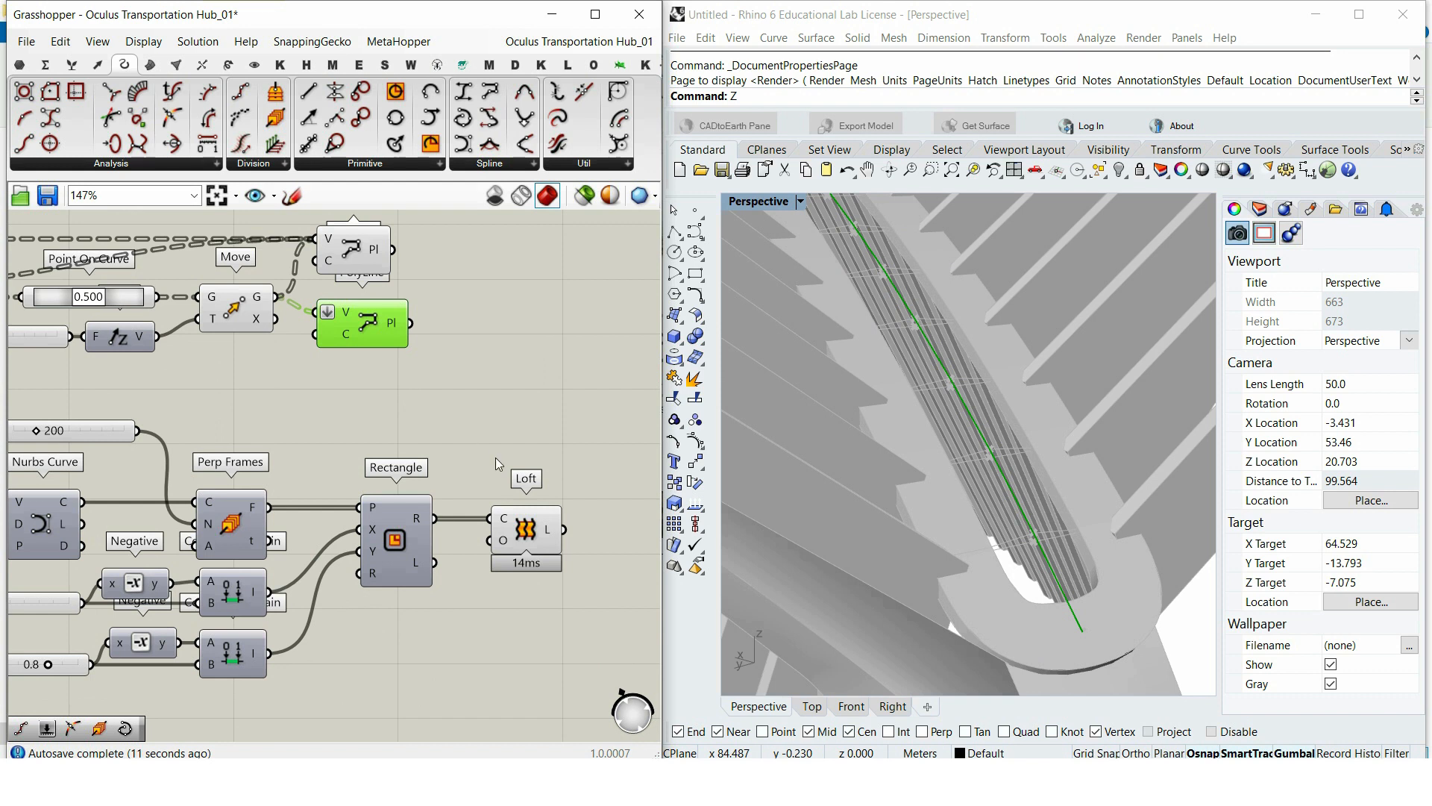
# Step: Duplicate the Count slider, Perp Frames, Rectangle and Loft beside the flattened spine PolyLine, and feed that PolyLine into the duplicated Perp Frames
pyautogui.moveTo(594, 530); pyautogui.dragTo(118, 418)
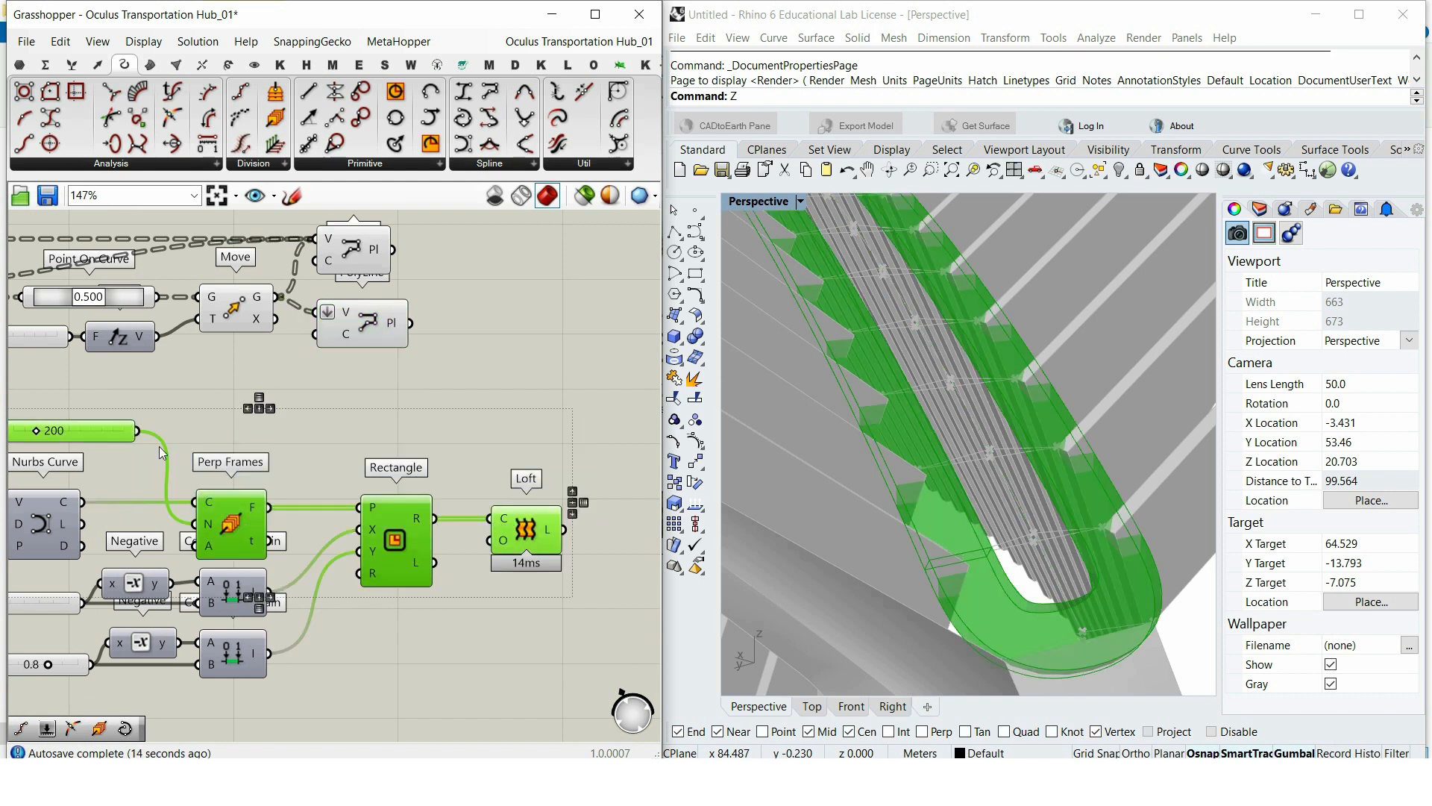
pyautogui.scroll(-2, 123, 597)
pyautogui.keyDown('alt'); pyautogui.moveTo(211, 546); pyautogui.dragTo(402, 424); pyautogui.keyUp('alt')
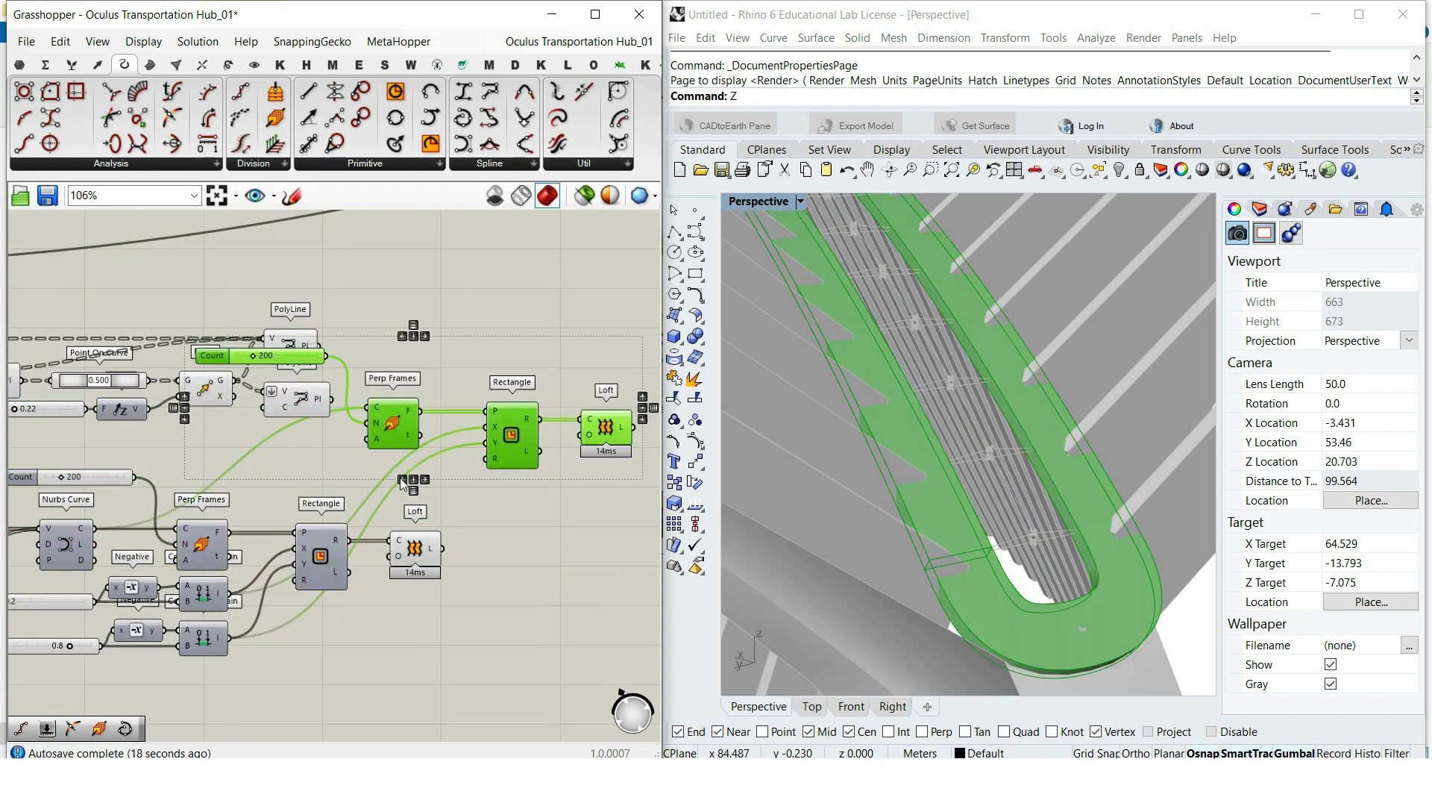
pyautogui.click(399, 478)
pyautogui.moveTo(310, 355); pyautogui.dragTo(320, 442)
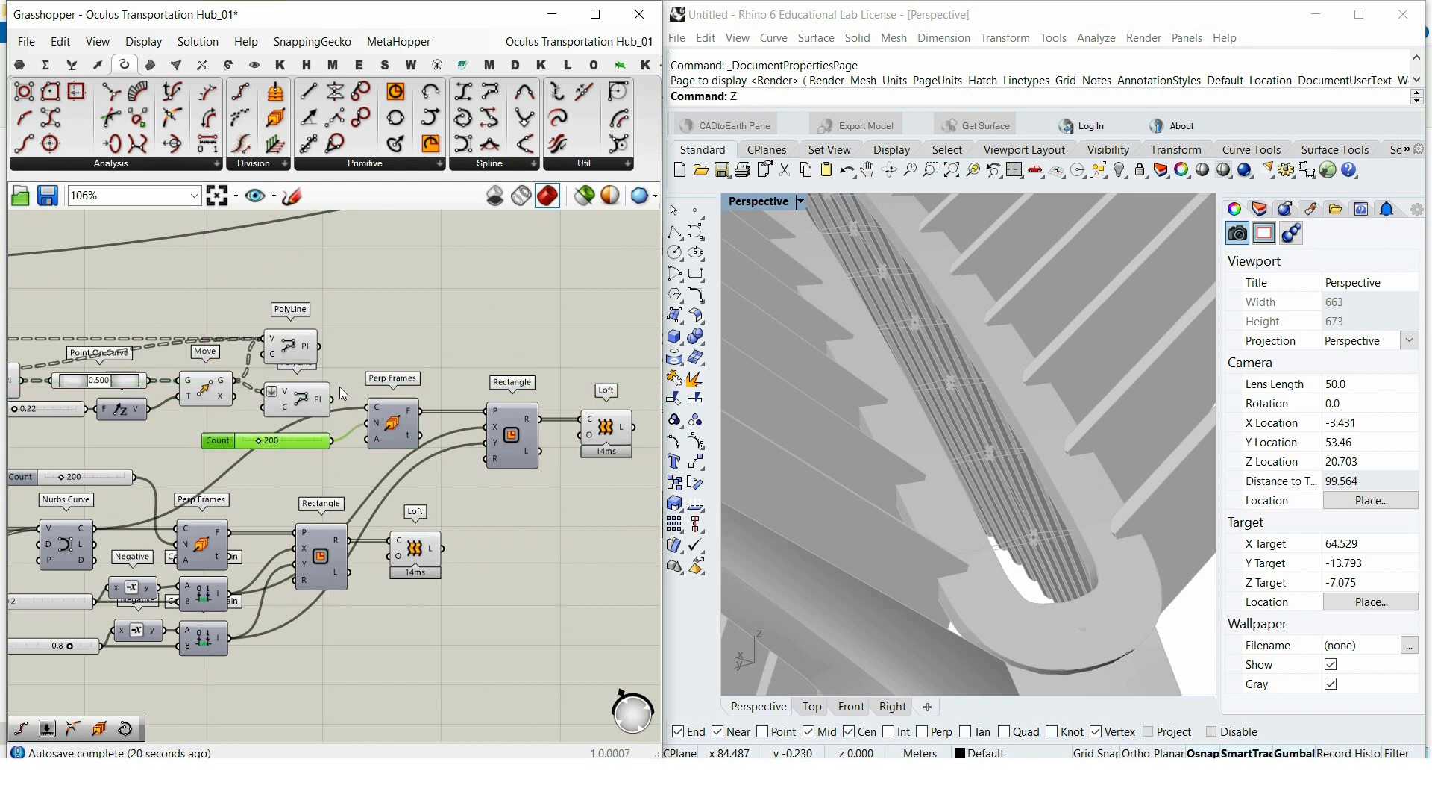
pyautogui.scroll(3, 339, 386)
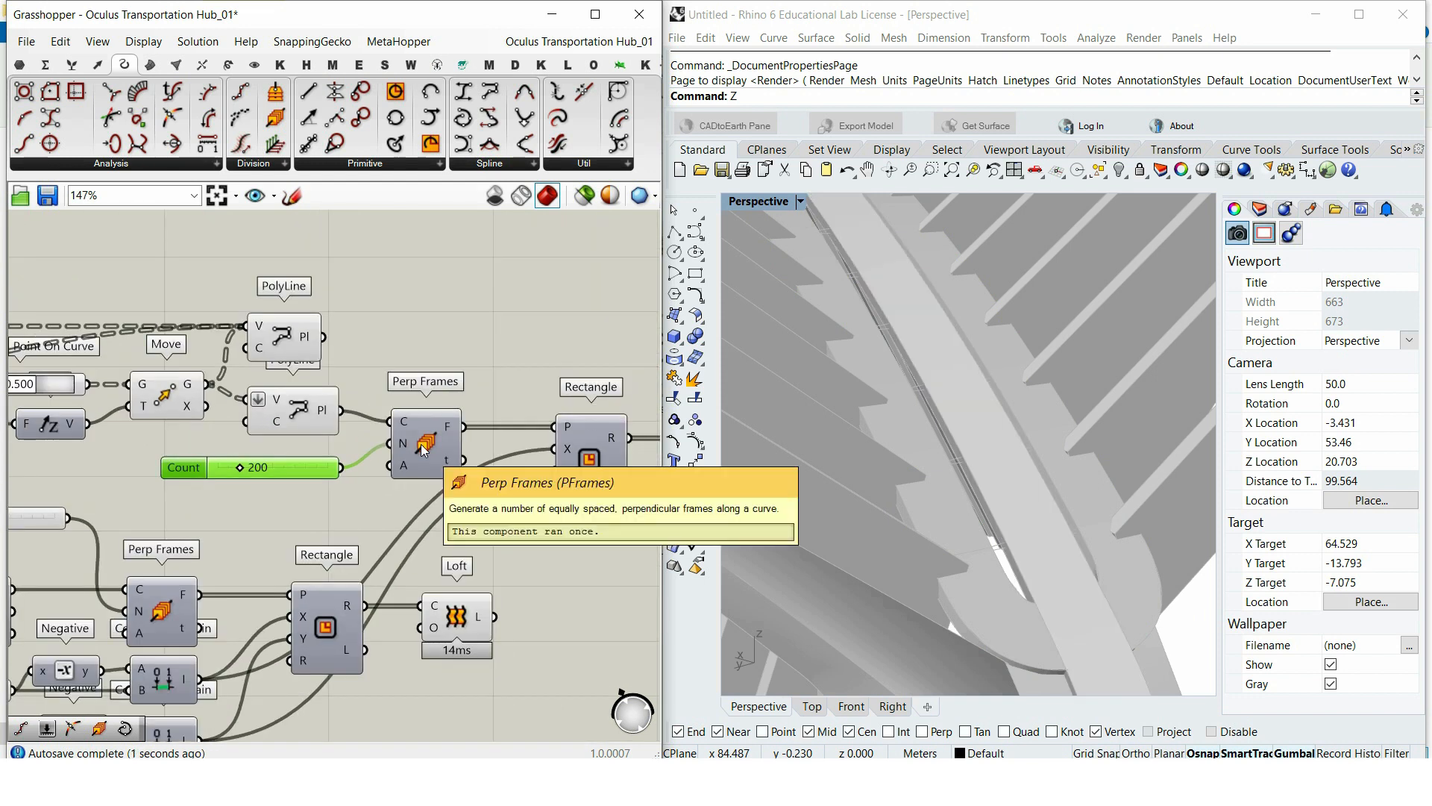
# Step: Turn off the Closed loft option on the duplicated Loft and commit the change
pyautogui.scroll(-1, 498, 468)
pyautogui.moveTo(499, 468); pyautogui.dragTo(295, 429, button='right')
pyautogui.rightClick(500, 430)
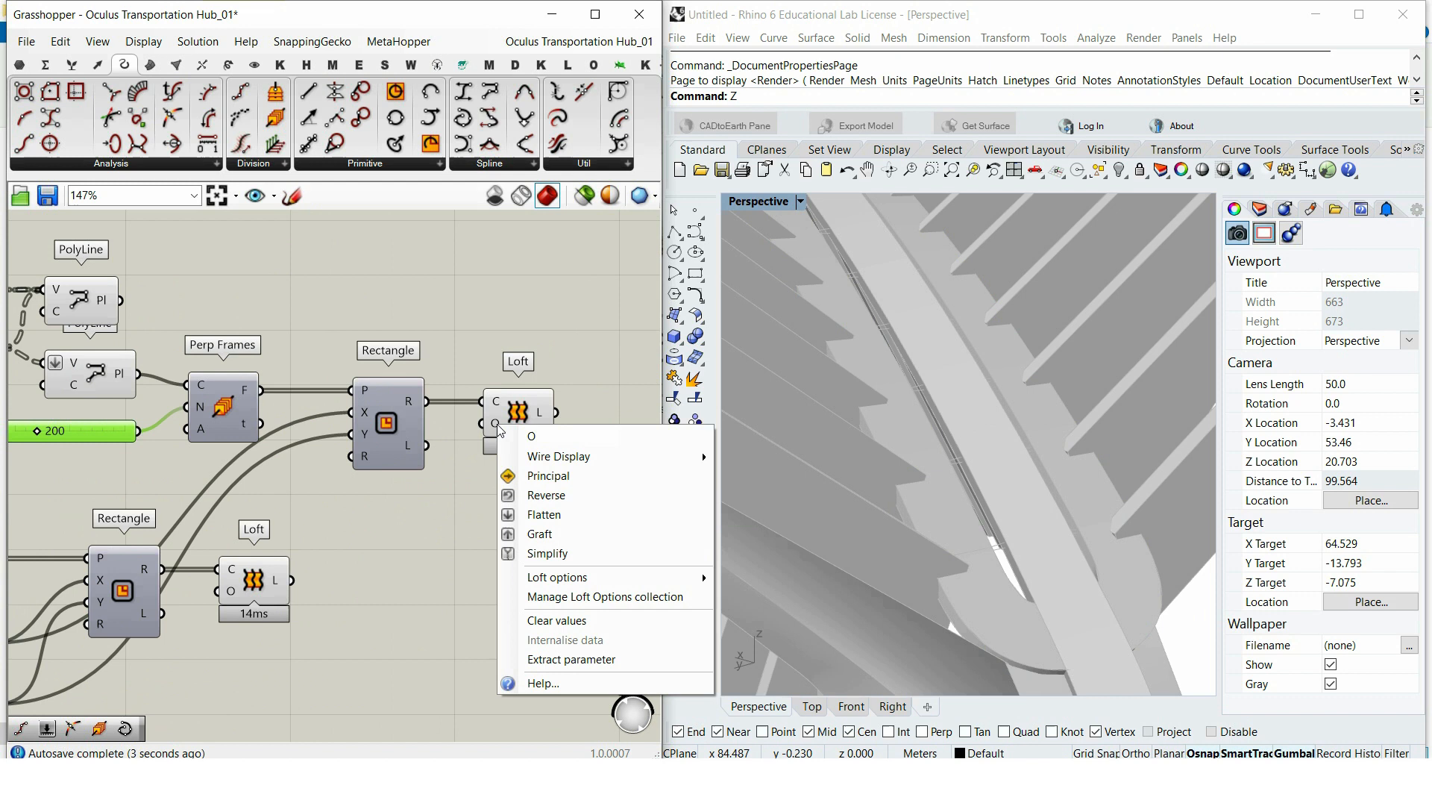
pyautogui.moveTo(597, 578)
pyautogui.click(752, 579)
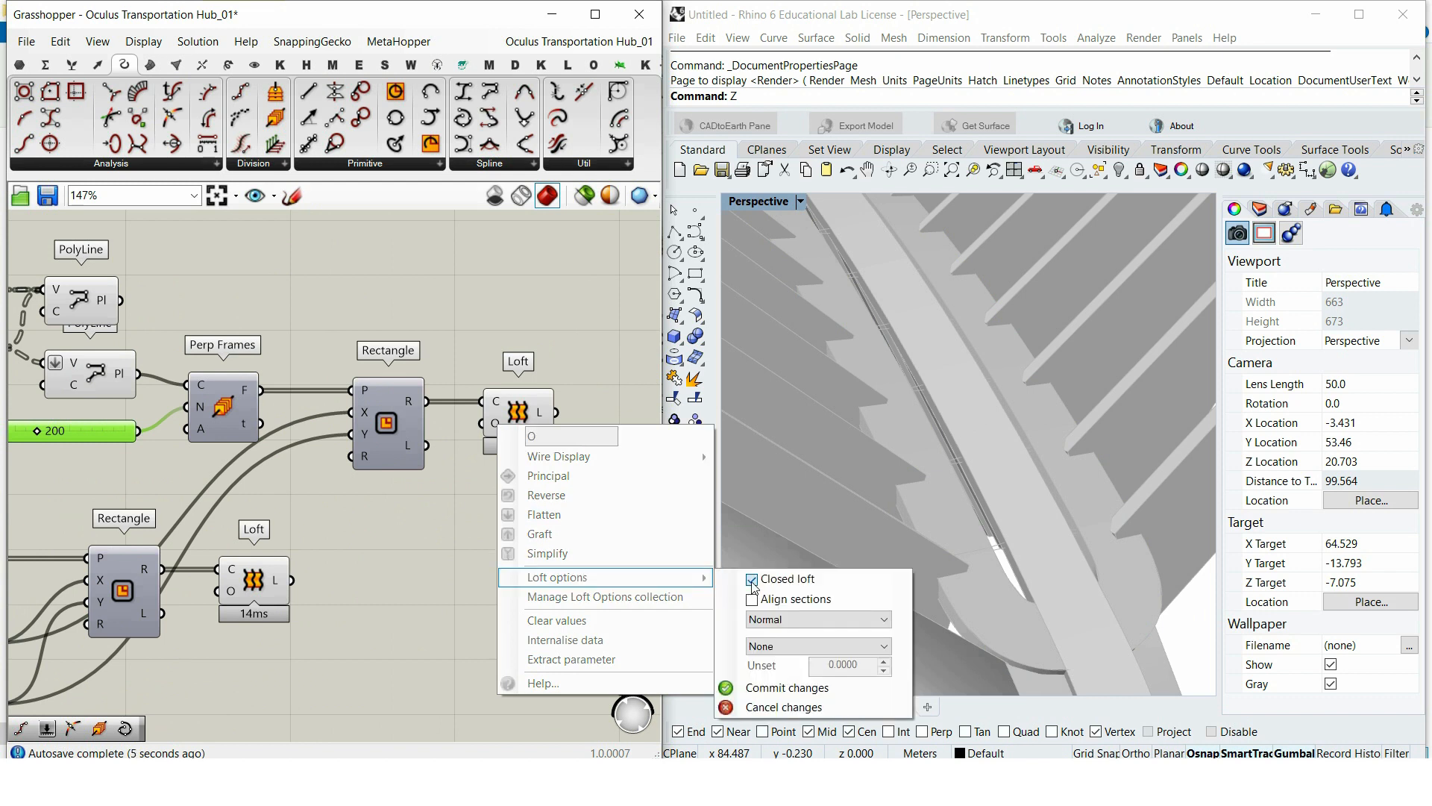
pyautogui.click(785, 687)
# Step: Duplicate the Value sliders, Negatives and Construct Domains, and wire the copies into the duplicated Rectangle's X and Y inputs
pyautogui.moveTo(309, 490); pyautogui.dragTo(522, 395, button='right')
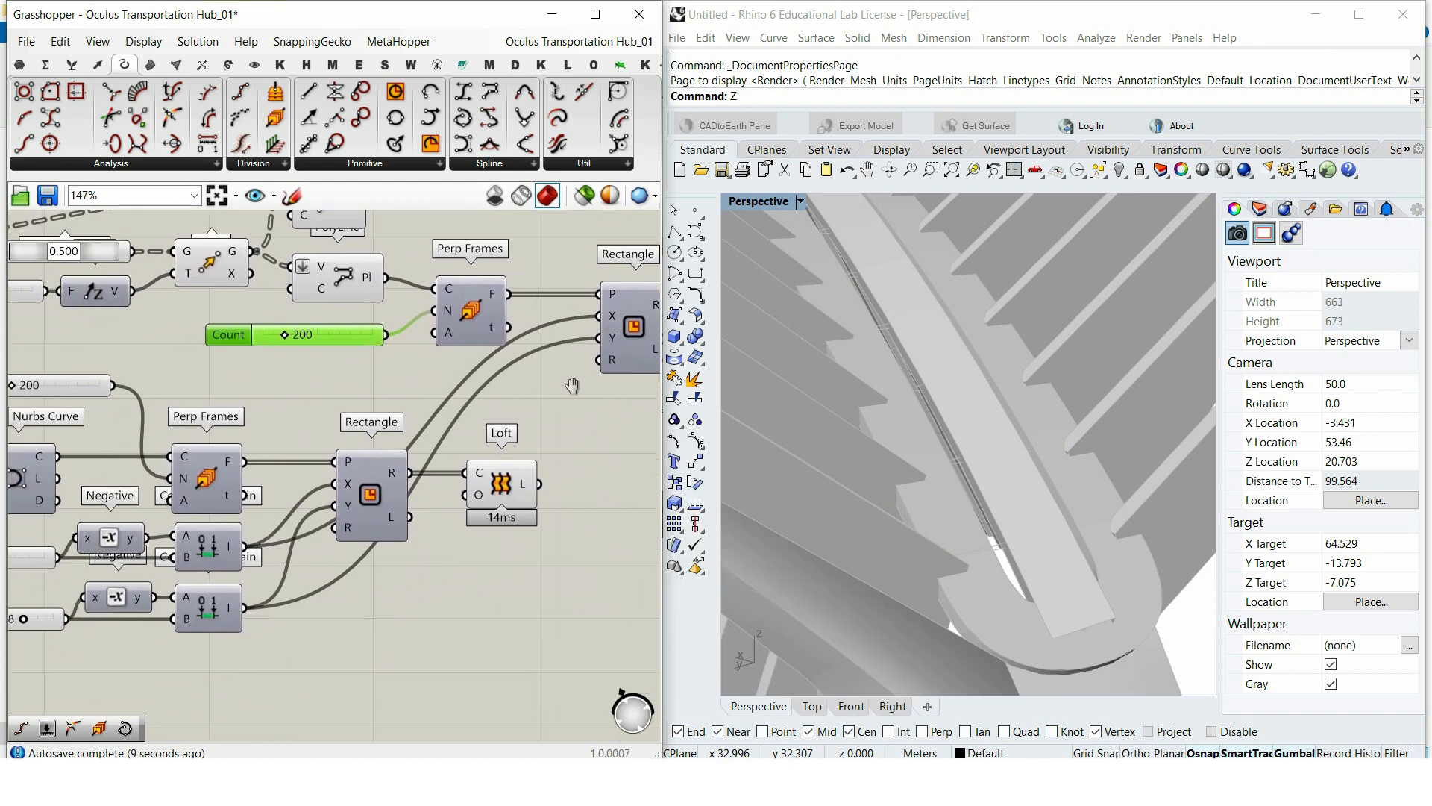
pyautogui.scroll(-1, 301, 612)
pyautogui.moveTo(358, 634); pyautogui.dragTo(411, 406)
pyautogui.scroll(1, 452, 467)
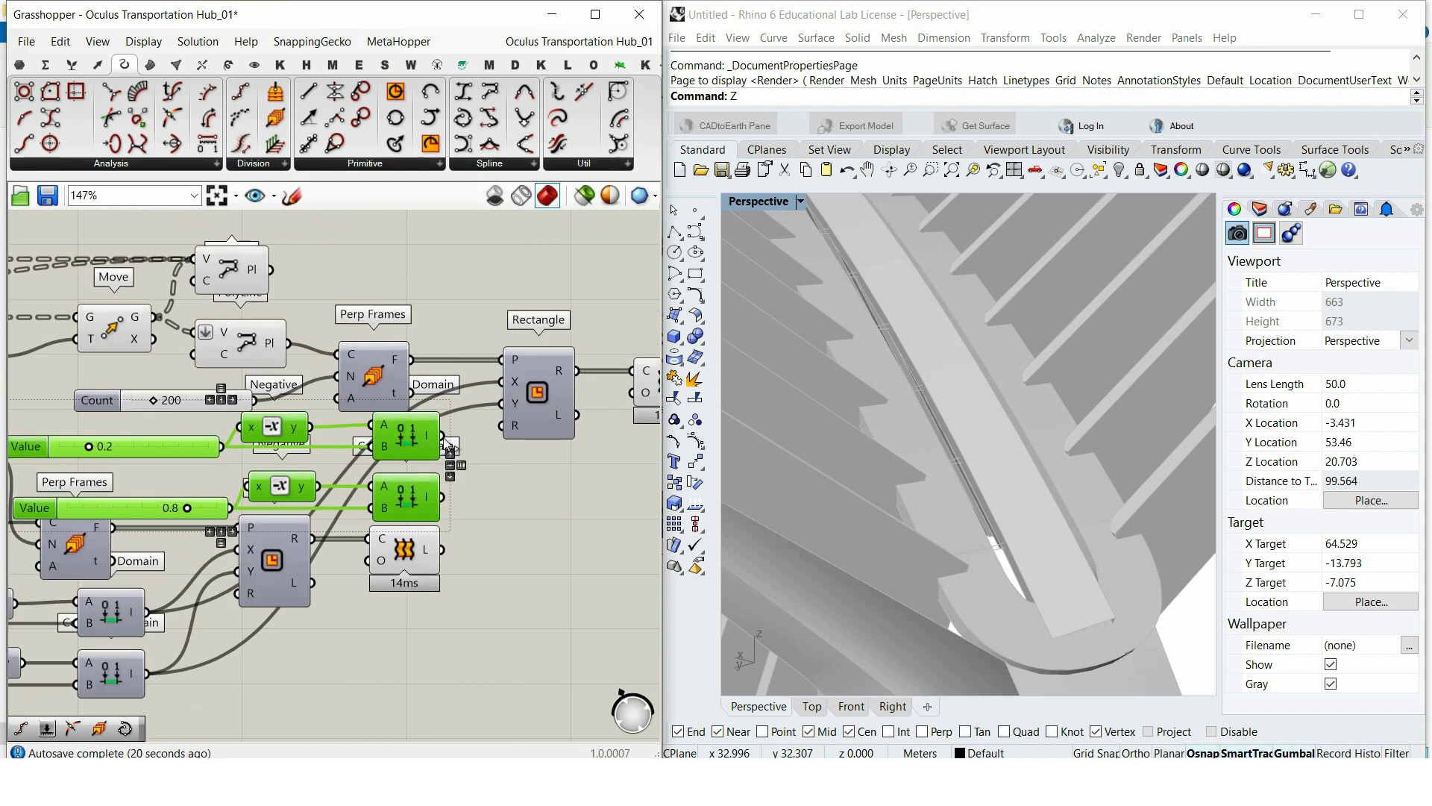
pyautogui.moveTo(494, 387); pyautogui.dragTo(510, 404)
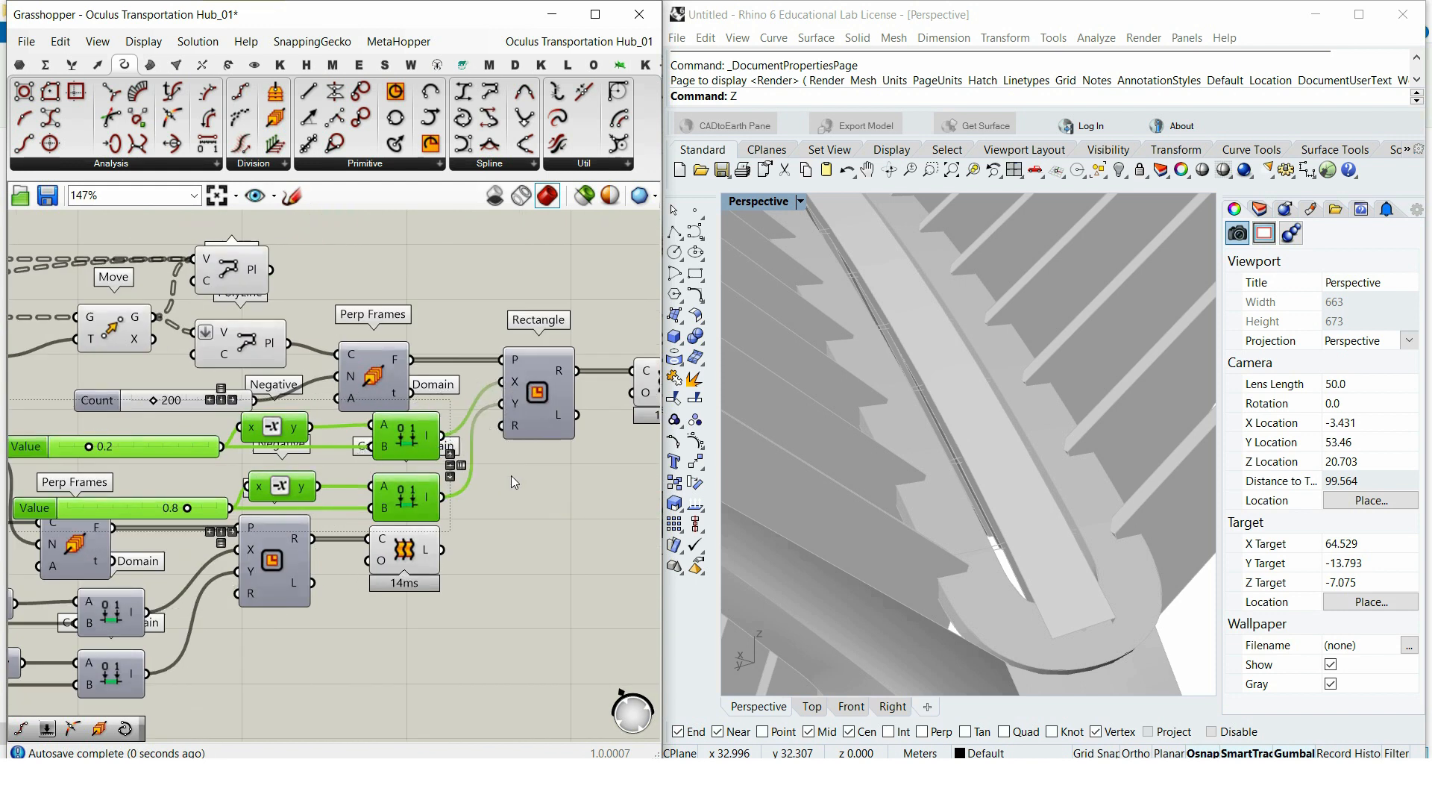
# Step: Move the original frame definition further down and realign the duplicated domain components beneath the spine's Perp Frames
pyautogui.scroll(-3, 472, 518)
pyautogui.moveTo(656, 527); pyautogui.dragTo(172, 408)
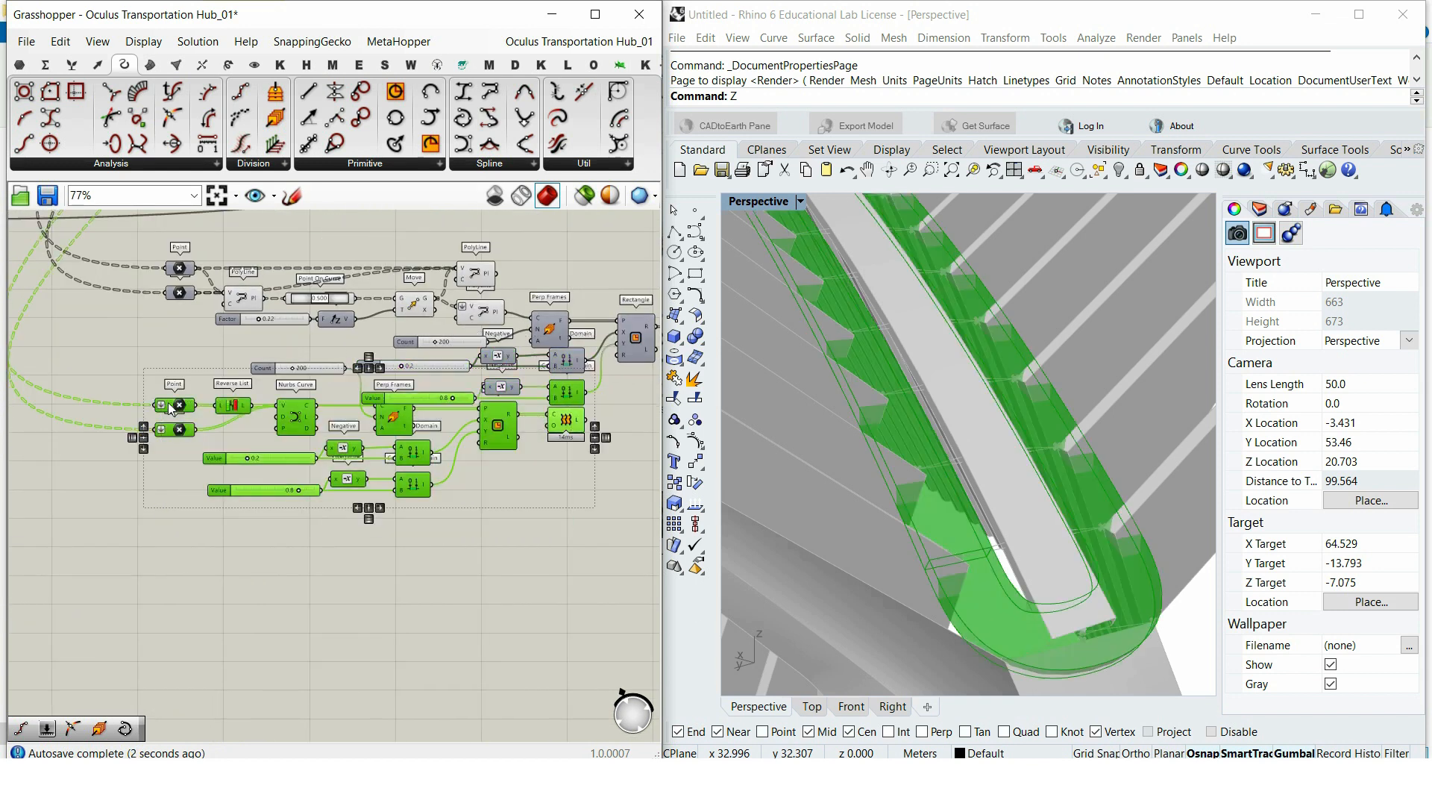
pyautogui.moveTo(409, 433); pyautogui.dragTo(415, 485)
pyautogui.scroll(3, 620, 448)
pyautogui.moveTo(621, 459); pyautogui.dragTo(310, 444)
pyautogui.moveTo(537, 461); pyautogui.dragTo(537, 383)
pyautogui.click(579, 444)
pyautogui.scroll(-1, 539, 469)
pyautogui.moveTo(128, 359); pyautogui.dragTo(136, 449)
# Step: Try the spine Rectangle's domain sliders at 0.1 for X and 0.3 for Y
pyautogui.moveTo(621, 320); pyautogui.dragTo(353, 412, button='right')
pyautogui.scroll(2, 354, 412)
pyautogui.scroll(2, 354, 412)
pyautogui.click(556, 396)
pyautogui.moveTo(320, 477); pyautogui.dragTo(647, 433, button='right')
pyautogui.scroll(1, 103, 473)
pyautogui.moveTo(102, 473); pyautogui.dragTo(193, 453, button='right')
pyautogui.moveTo(179, 414); pyautogui.dragTo(153, 411)
pyautogui.moveTo(336, 517); pyautogui.dragTo(213, 527)
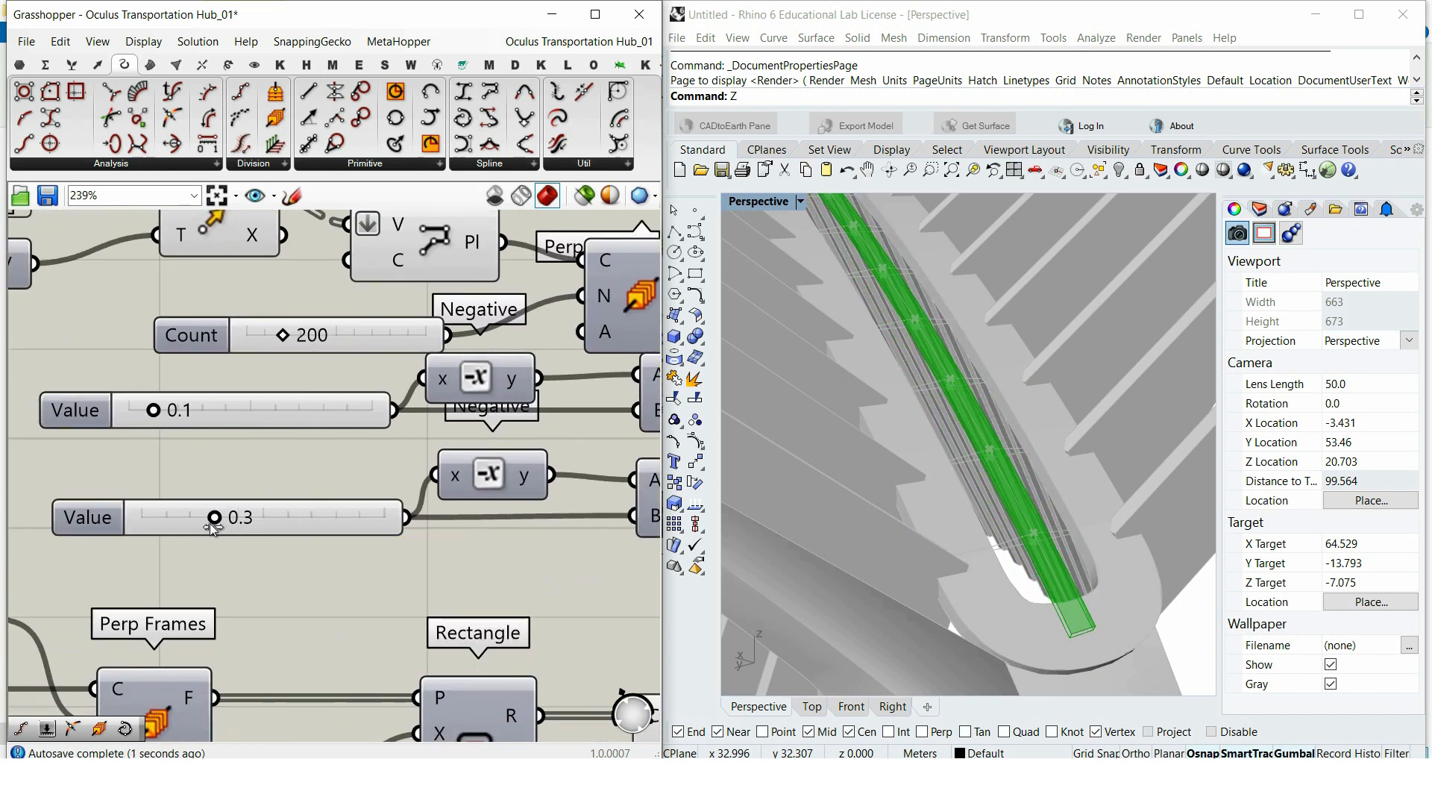
# Step: Give the spine's domain sliders two-decimal accuracy, with the Rectangle's X domain at 0.15 and its Y domain at 0.25
pyautogui.scroll(-2, 213, 528)
pyautogui.doubleClick(62, 486)
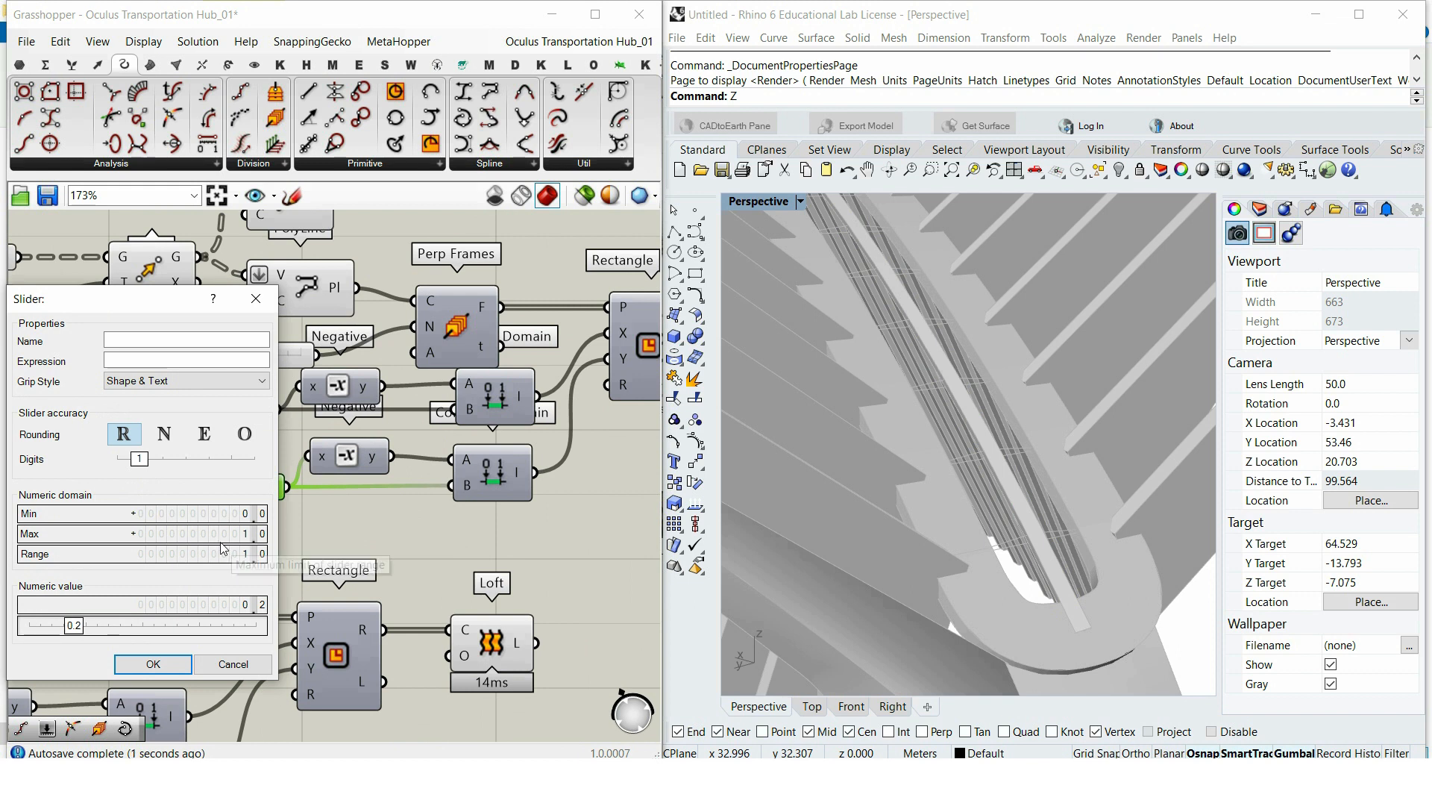
pyautogui.moveTo(140, 461); pyautogui.dragTo(181, 452)
pyautogui.click(153, 664)
pyautogui.moveTo(307, 396); pyautogui.dragTo(304, 391)
pyautogui.moveTo(273, 449); pyautogui.dragTo(452, 410)
pyautogui.moveTo(219, 405); pyautogui.dragTo(177, 399)
pyautogui.press('Delete')
pyautogui.moveTo(203, 448); pyautogui.dragTo(108, 425)
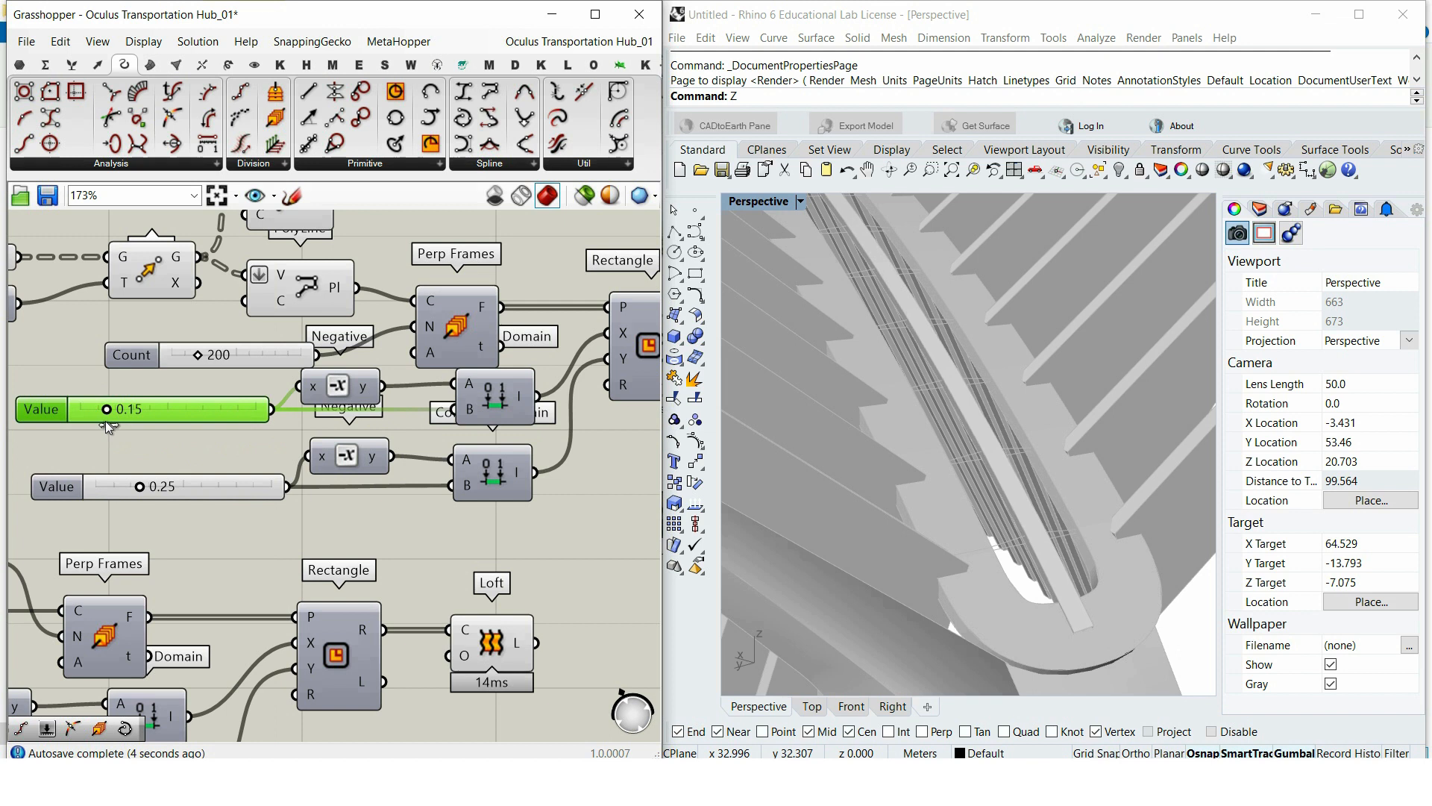
# Step: Set the X domain slider of the original closed frame to 0.3
pyautogui.moveTo(584, 493); pyautogui.dragTo(471, 471, button='right')
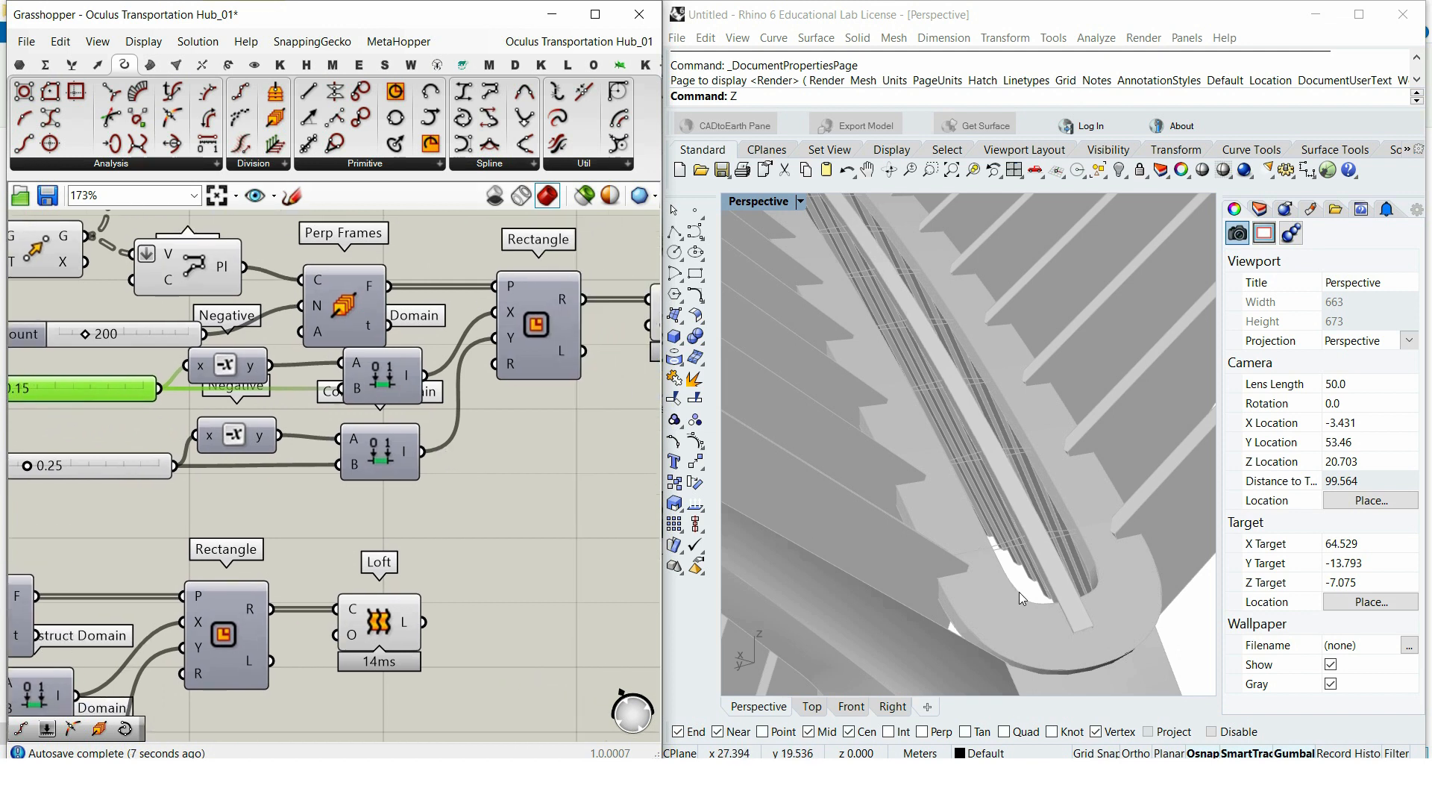
pyautogui.moveTo(70, 425); pyautogui.dragTo(220, 527, button='right')
pyautogui.scroll(3, 183, 459)
pyautogui.moveTo(159, 518); pyautogui.dragTo(183, 520)
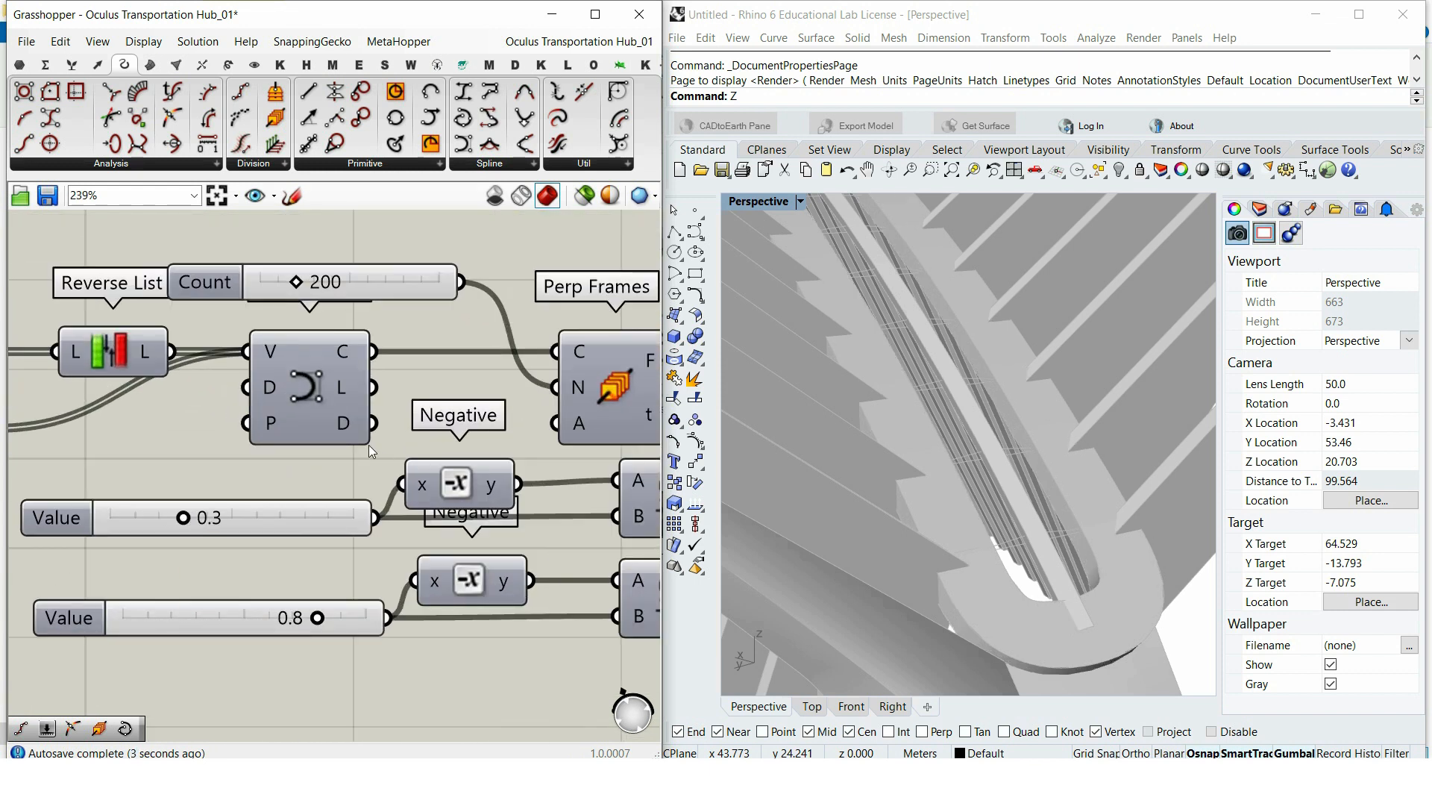
# Step: Set the X domain slider of the spine's Rectangle to 0.07
pyautogui.scroll(-4, 368, 445)
pyautogui.click(295, 418)
pyautogui.scroll(6, 295, 426)
pyautogui.moveTo(255, 413); pyautogui.dragTo(220, 413)
pyautogui.scroll(-2, 1023, 561)
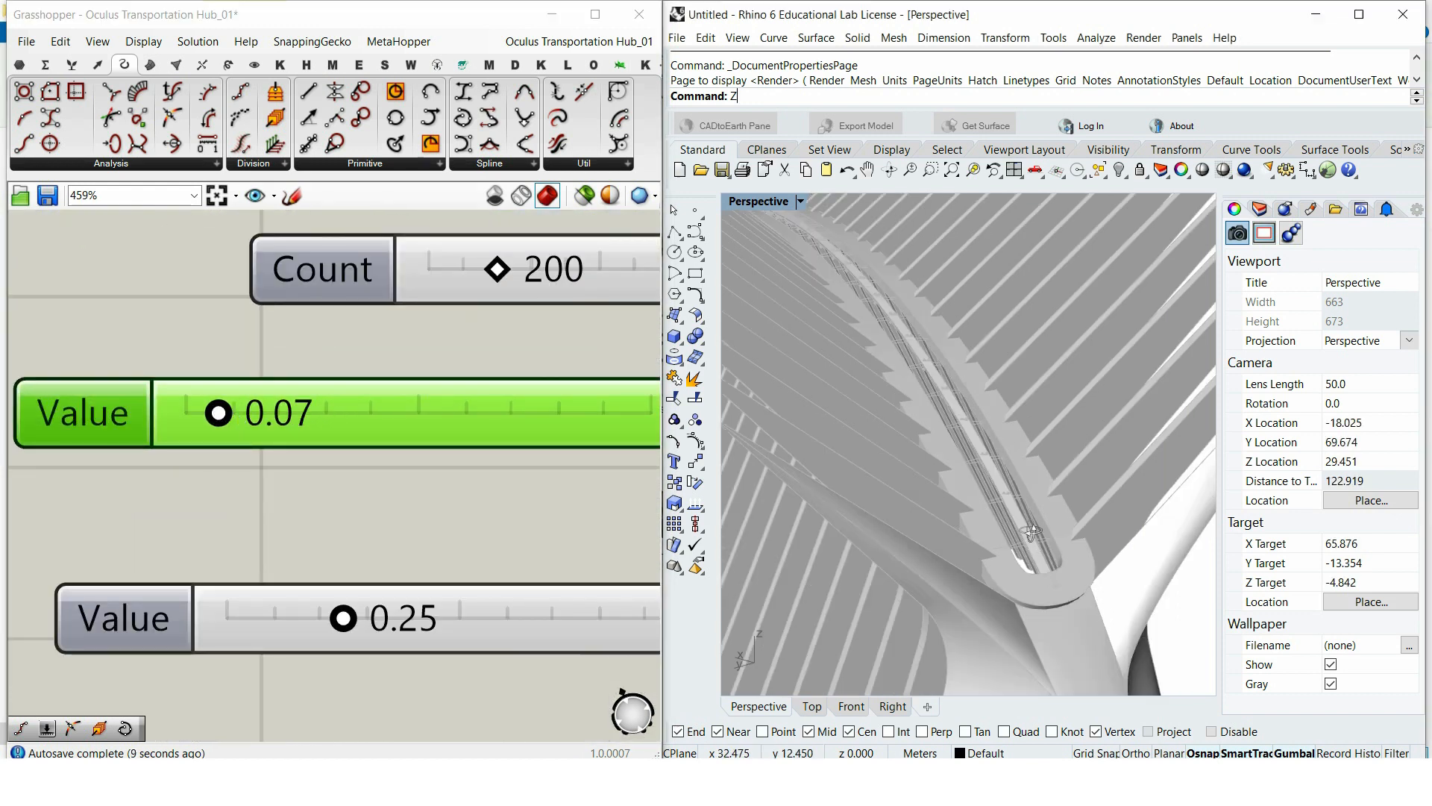
# Step: Add a Pipe fed by the crosswise PolyLine, with a copy of the 0.07 slider as its radius
pyautogui.scroll(-10, 416, 471)
pyautogui.click(174, 371)
pyautogui.doubleClick(388, 307)
pyautogui.write('pipe')
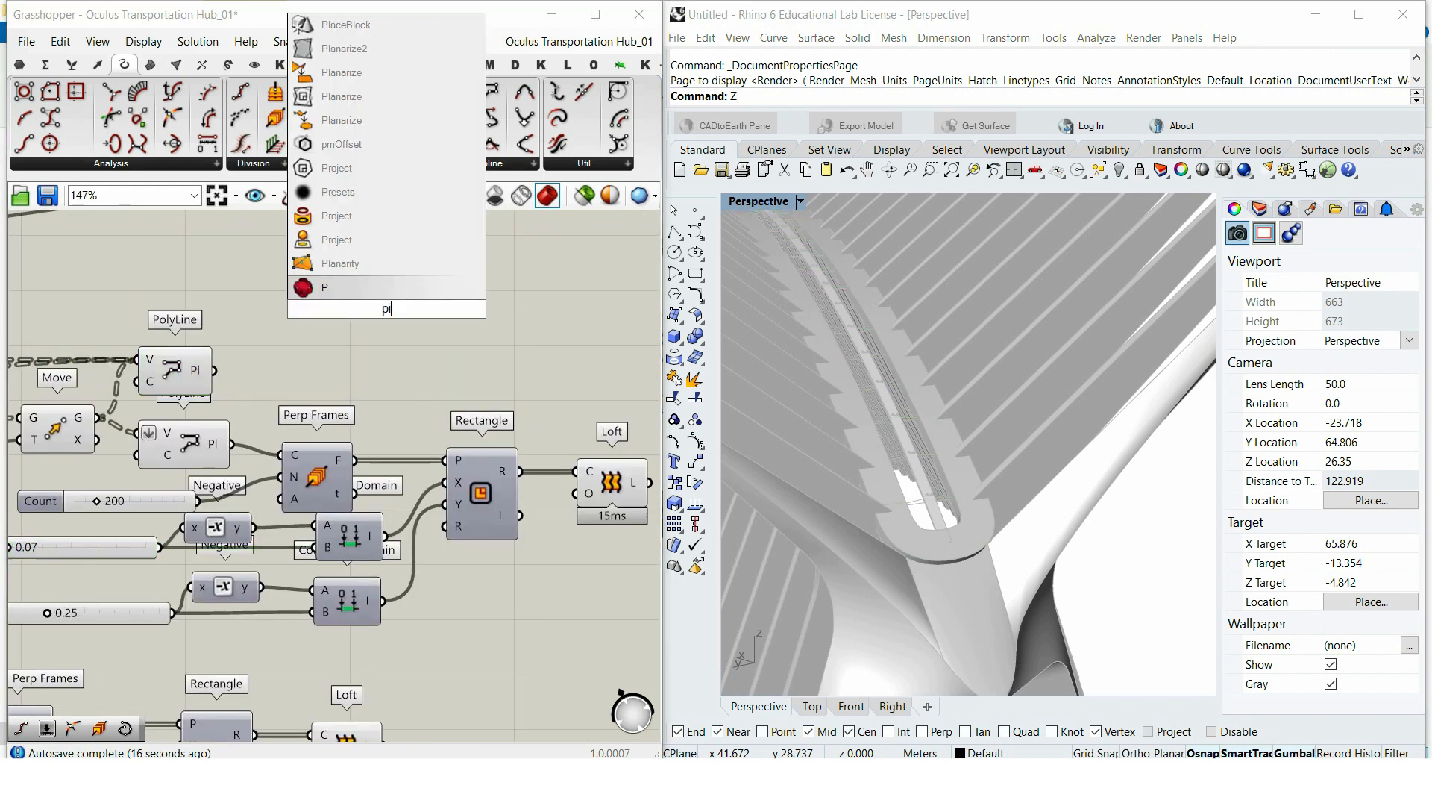
pyautogui.press('Return')
pyautogui.moveTo(385, 306); pyautogui.dragTo(432, 330)
pyautogui.keyDown('alt'); pyautogui.moveTo(74, 540); pyautogui.dragTo(396, 333); pyautogui.keyUp('alt')
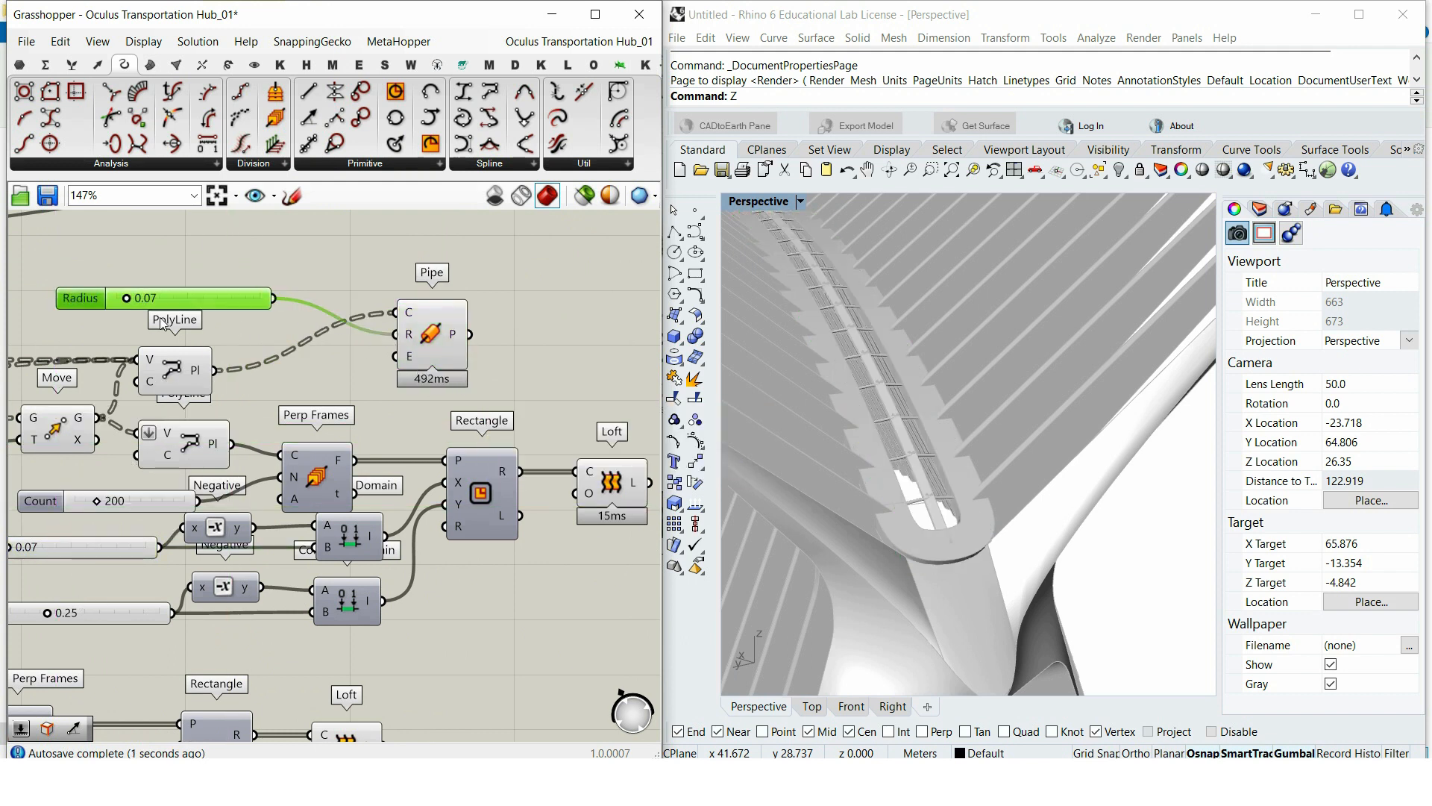
# Step: Set the Pipe's Radius slider to 0.03 and arrange the slider next to the Pipe
pyautogui.scroll(3, 162, 322)
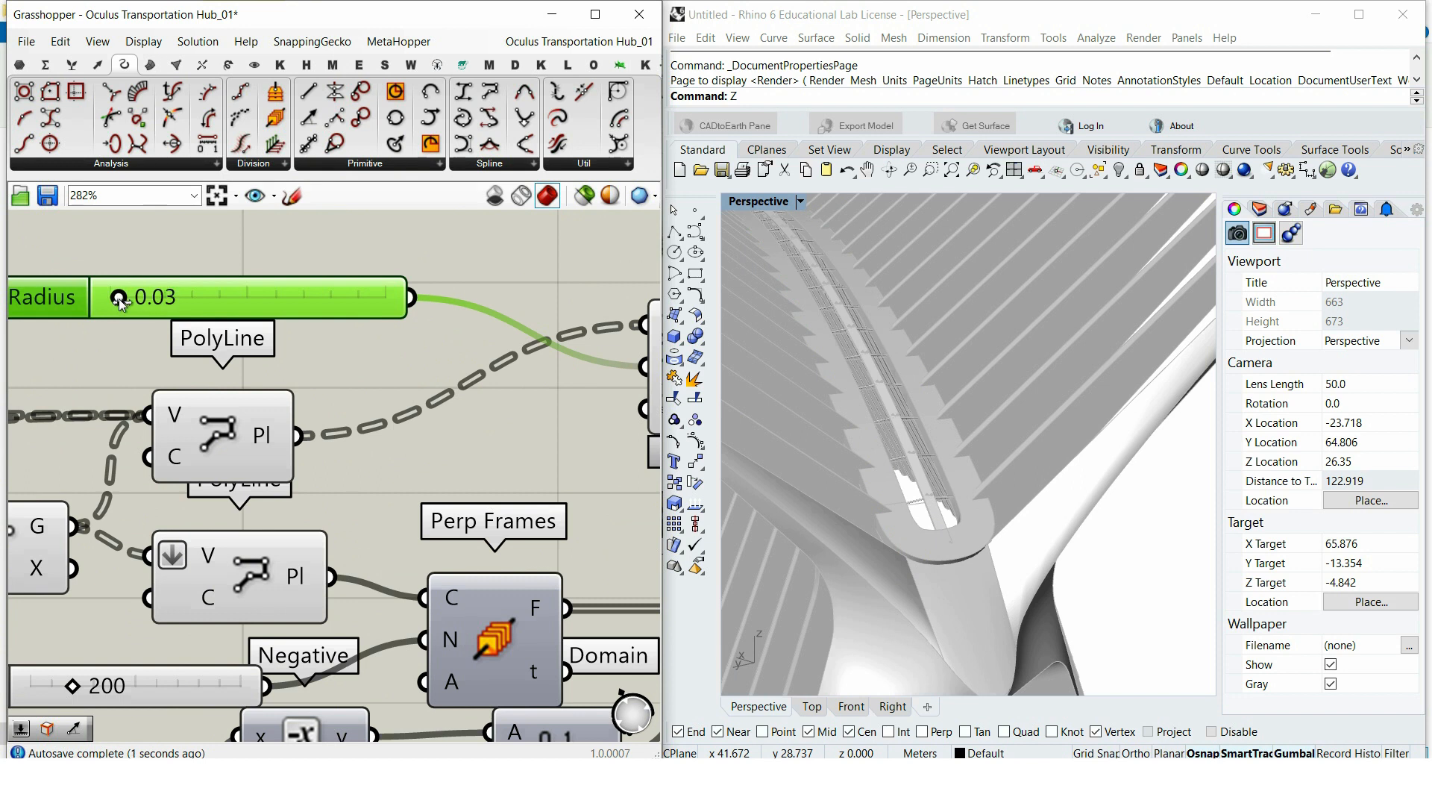
pyautogui.moveTo(270, 301); pyautogui.dragTo(461, 374)
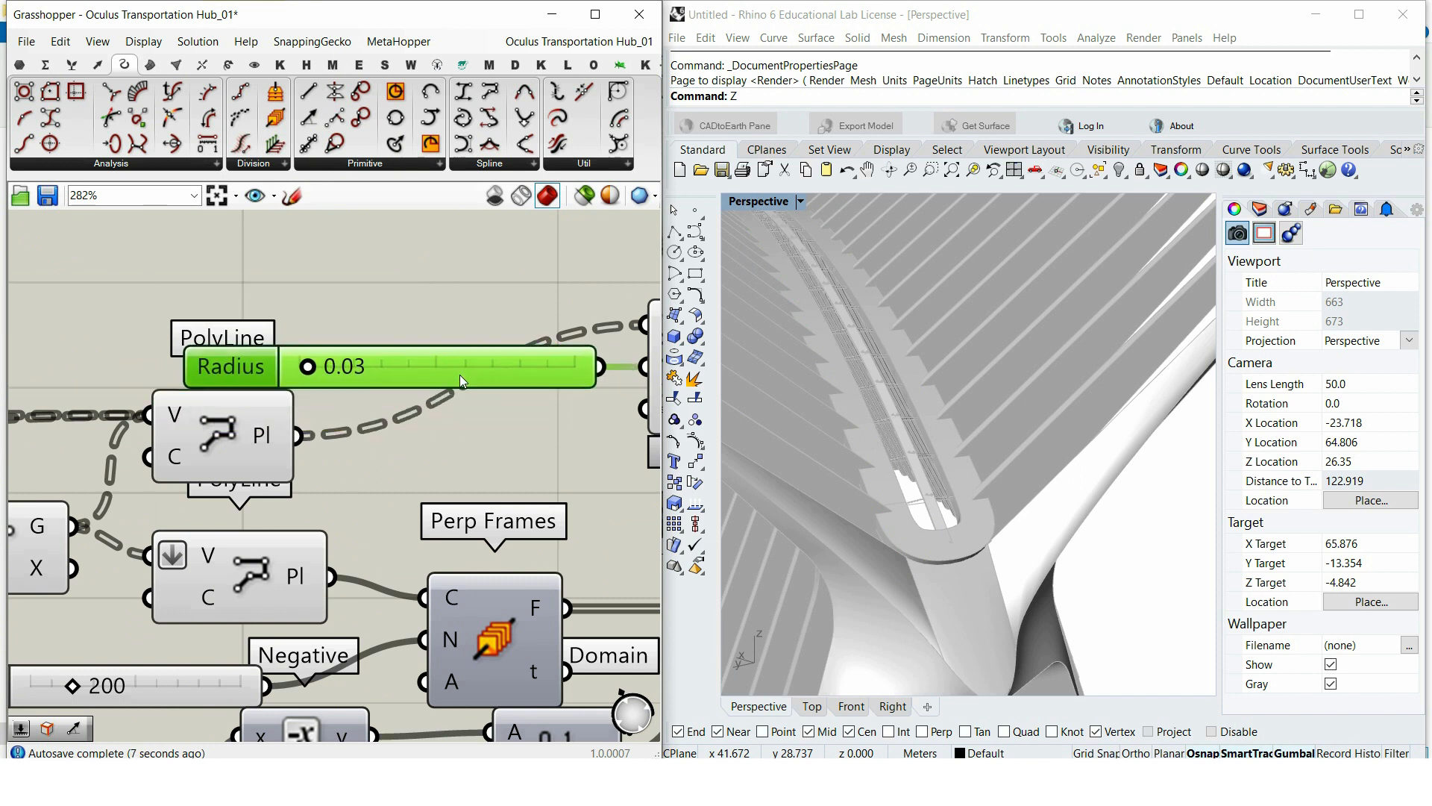
pyautogui.scroll(-2, 459, 374)
pyautogui.scroll(2, 509, 348)
pyautogui.scroll(-2, 514, 355)
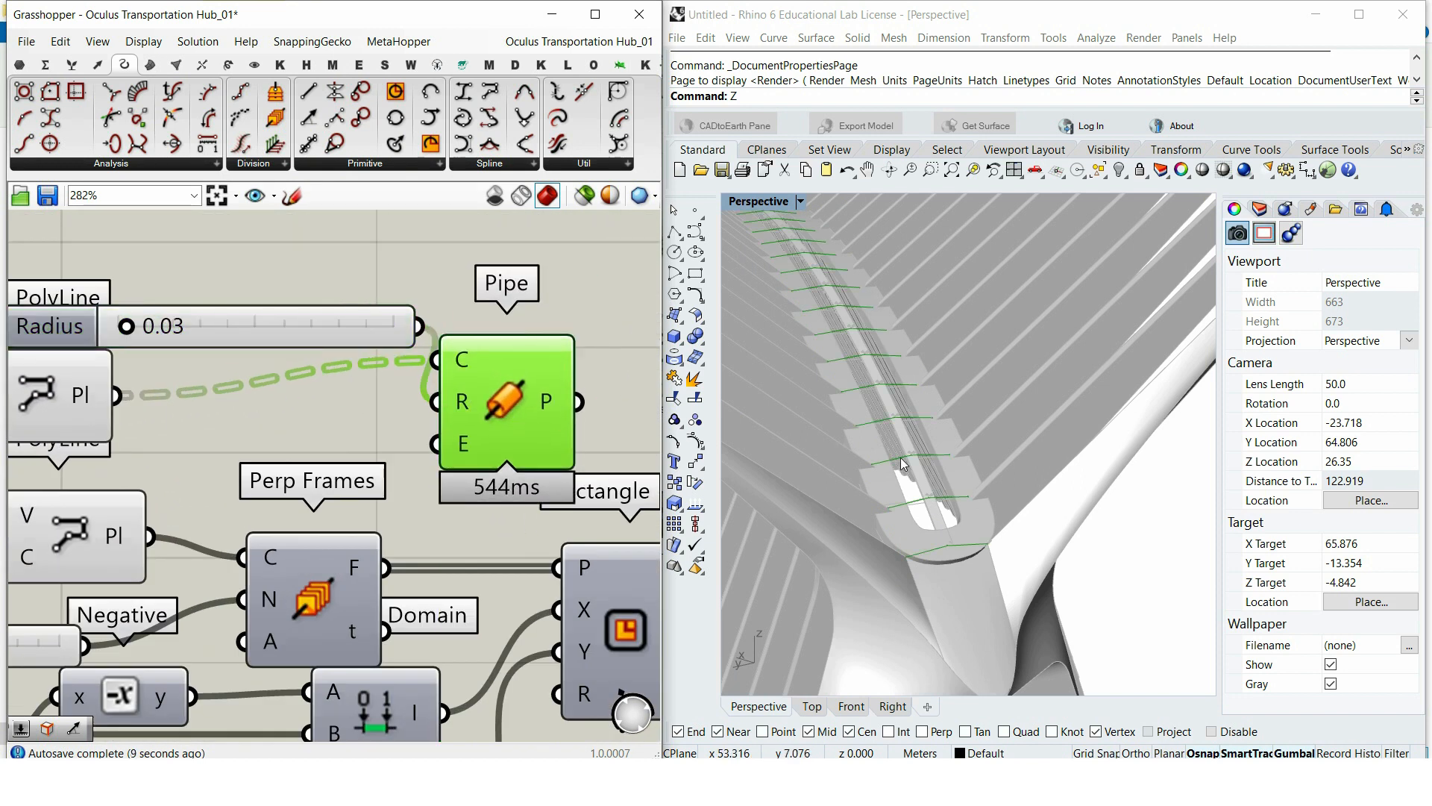
# Step: Copy the spine's Loft above the original and feed the copy from the crosswise PolyLine
pyautogui.scroll(-1, 546, 417)
pyautogui.scroll(-1, 546, 418)
pyautogui.click(230, 437)
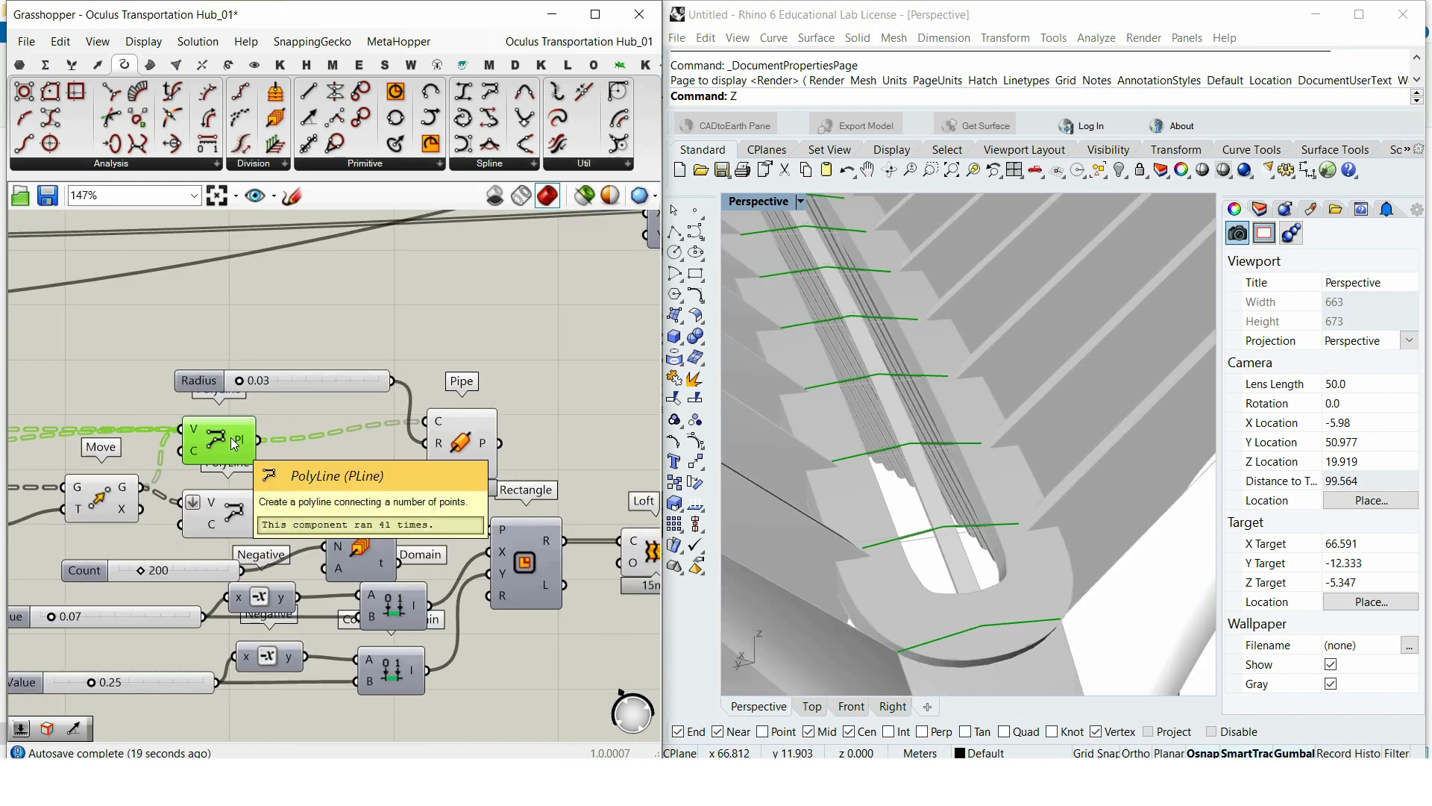
pyautogui.scroll(-2, 231, 522)
pyautogui.keyDown('alt'); pyautogui.moveTo(555, 556); pyautogui.dragTo(560, 458); pyautogui.keyUp('alt')
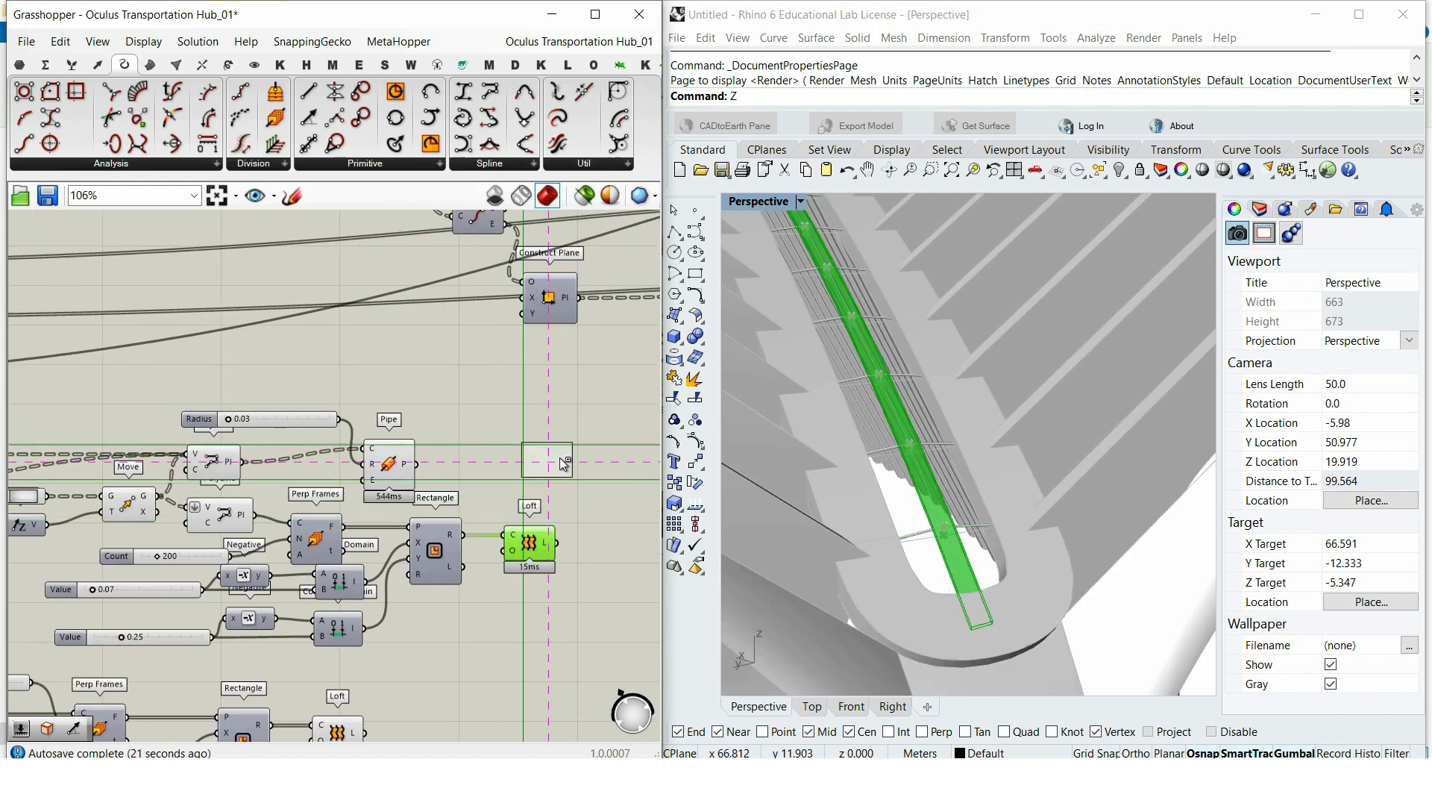
pyautogui.moveTo(246, 461); pyautogui.dragTo(511, 436)
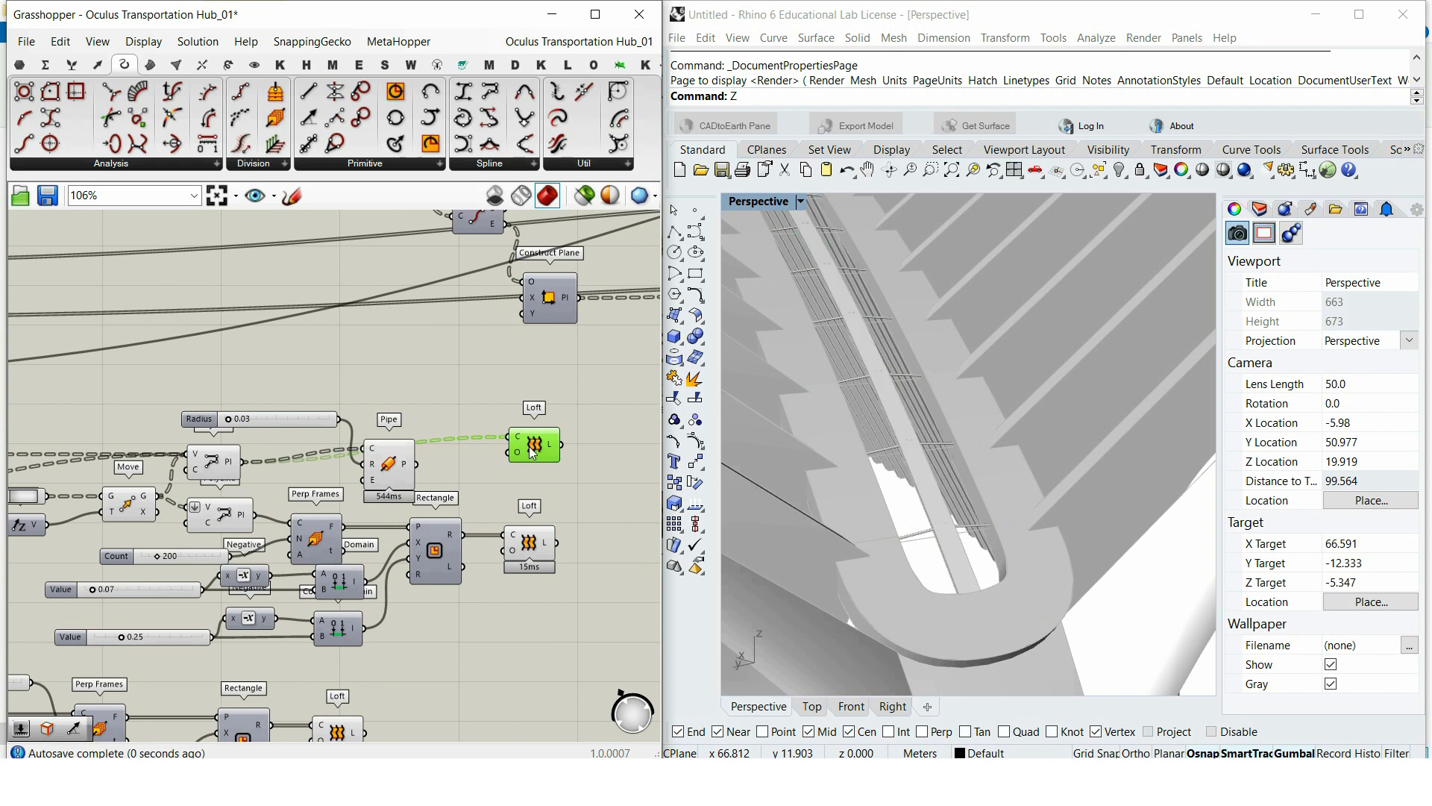
# Step: Flatten the curve input of the copied Loft so it spans all the crosswise polylines
pyautogui.scroll(2, 509, 436)
pyautogui.rightClick(508, 435)
pyautogui.click(556, 549)
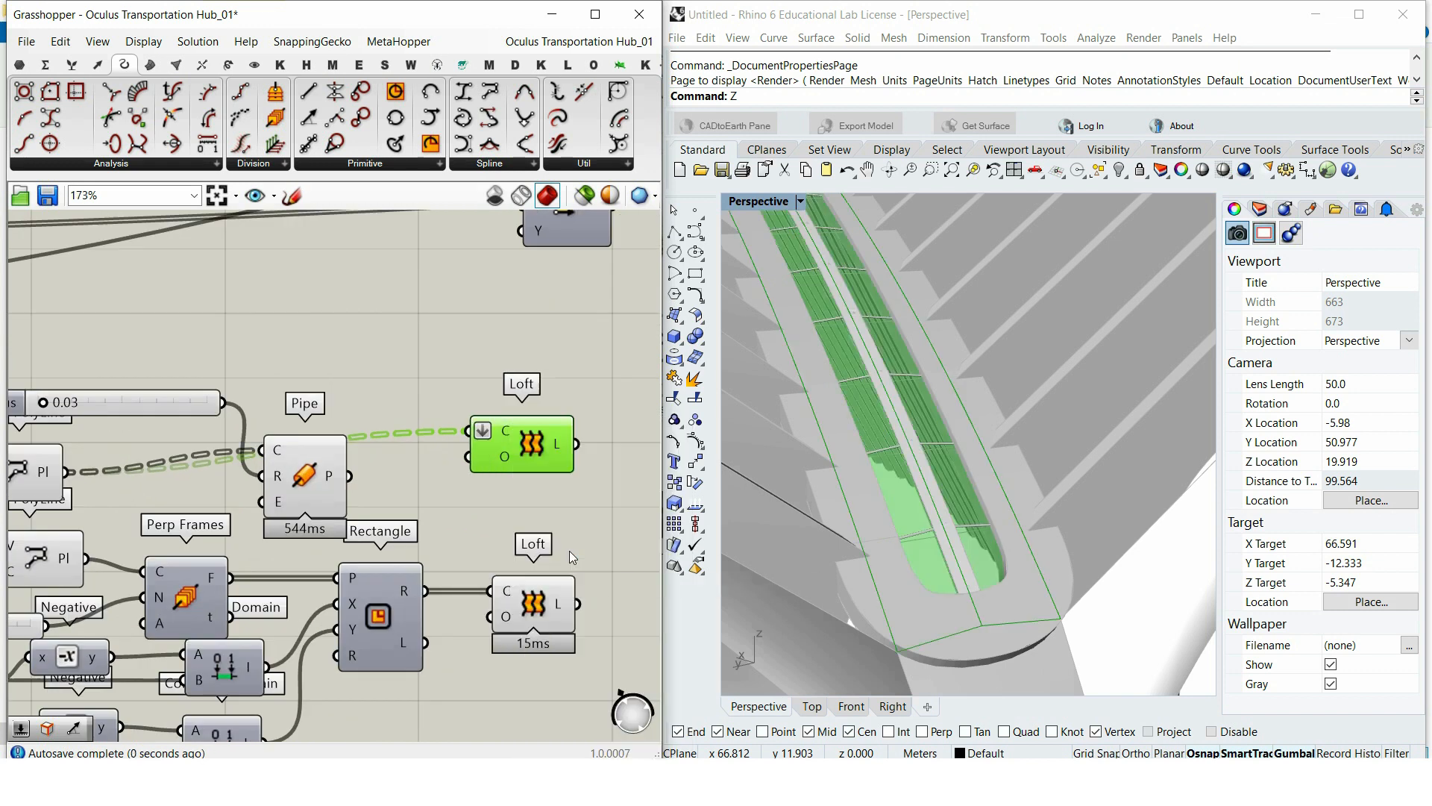
pyautogui.click(579, 499)
# Step: Turn off the preview of the PolyLine and Move components that build the cross members and spine
pyautogui.scroll(-4, 883, 469)
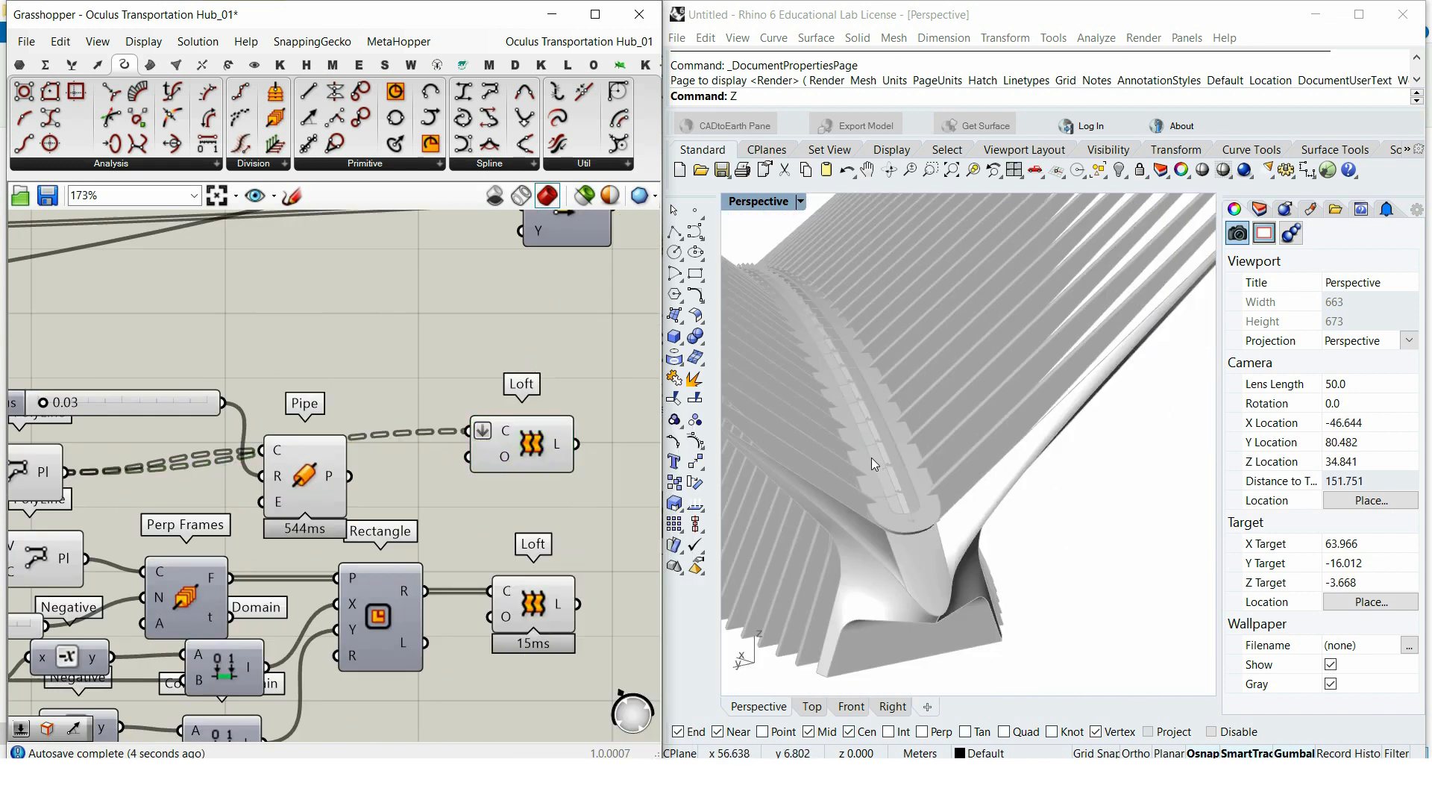
pyautogui.scroll(2, 870, 458)
pyautogui.scroll(-4, 486, 476)
pyautogui.moveTo(486, 476); pyautogui.dragTo(170, 325)
pyautogui.rightClick(126, 405)
pyautogui.click(172, 432)
# Step: Add a Custom Preview component and feed its geometry from the flattened Loft
pyautogui.moveTo(485, 336); pyautogui.dragTo(249, 358, button='right')
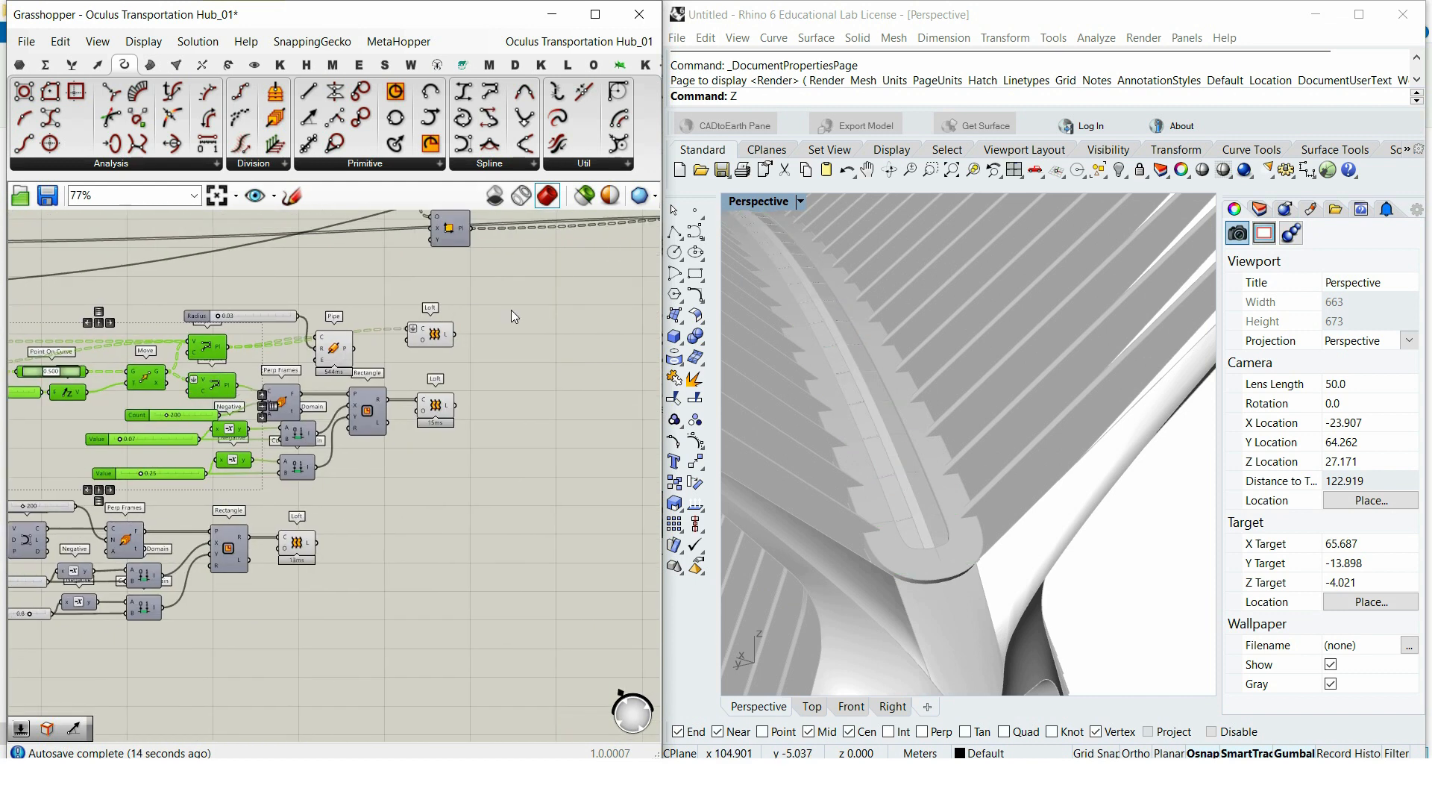
pyautogui.scroll(3, 441, 351)
pyautogui.click(294, 369)
pyautogui.doubleClick(456, 406)
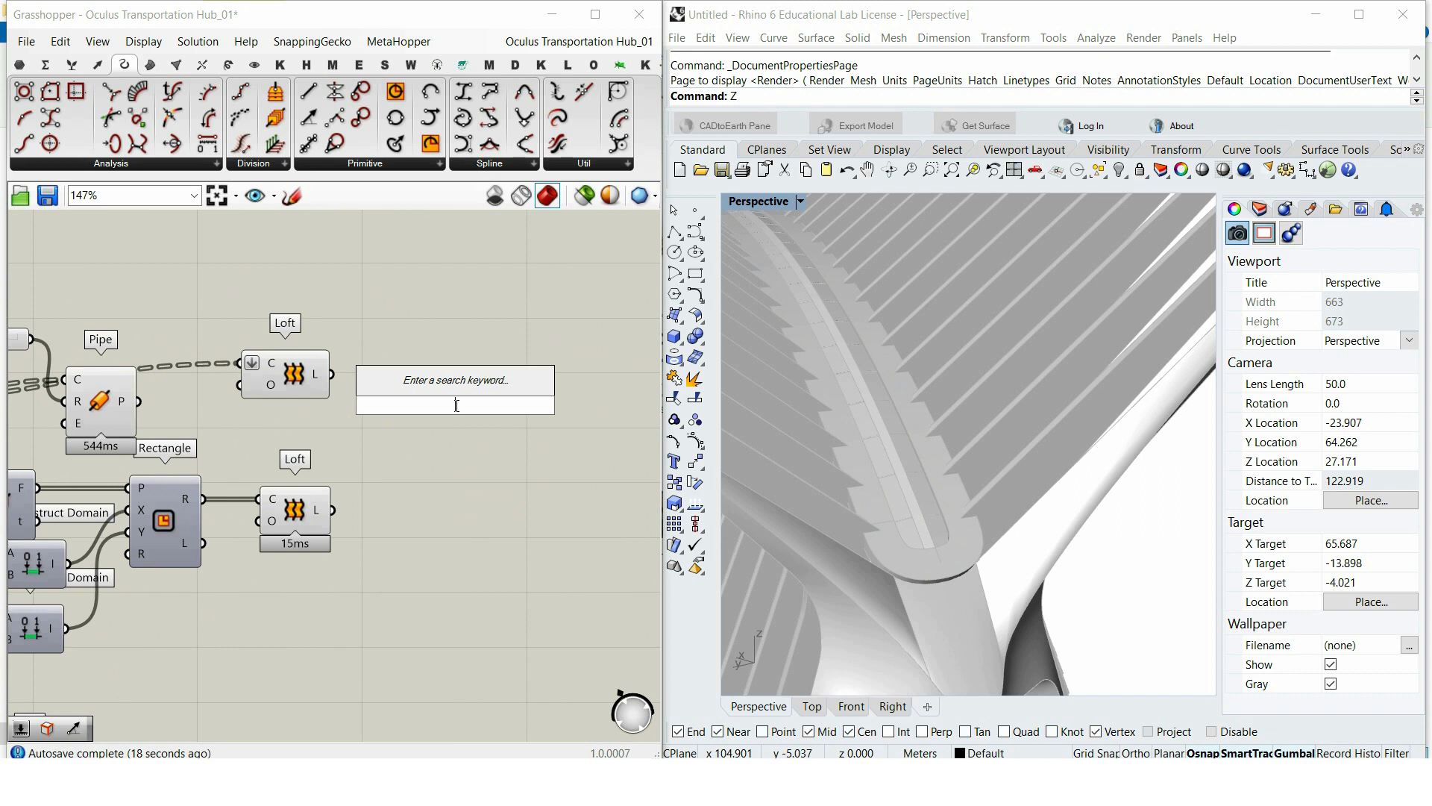
pyautogui.write('cus')
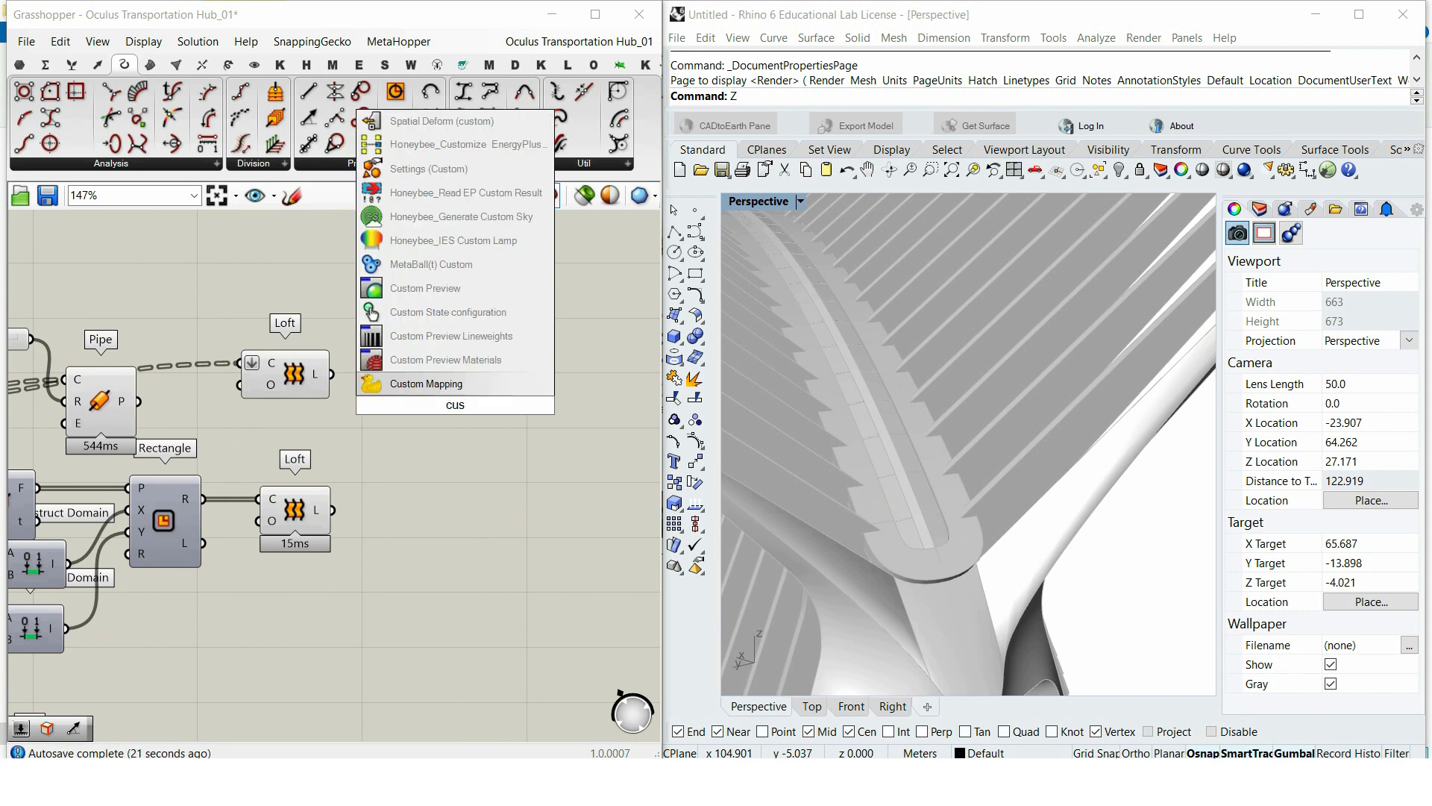
pyautogui.click(467, 289)
pyautogui.moveTo(331, 374); pyautogui.dragTo(447, 385)
# Step: Add a Colour Swatch with hue 178°, saturation 20, value 100 and alpha 92 as the Custom Preview's material
pyautogui.doubleClick(437, 453)
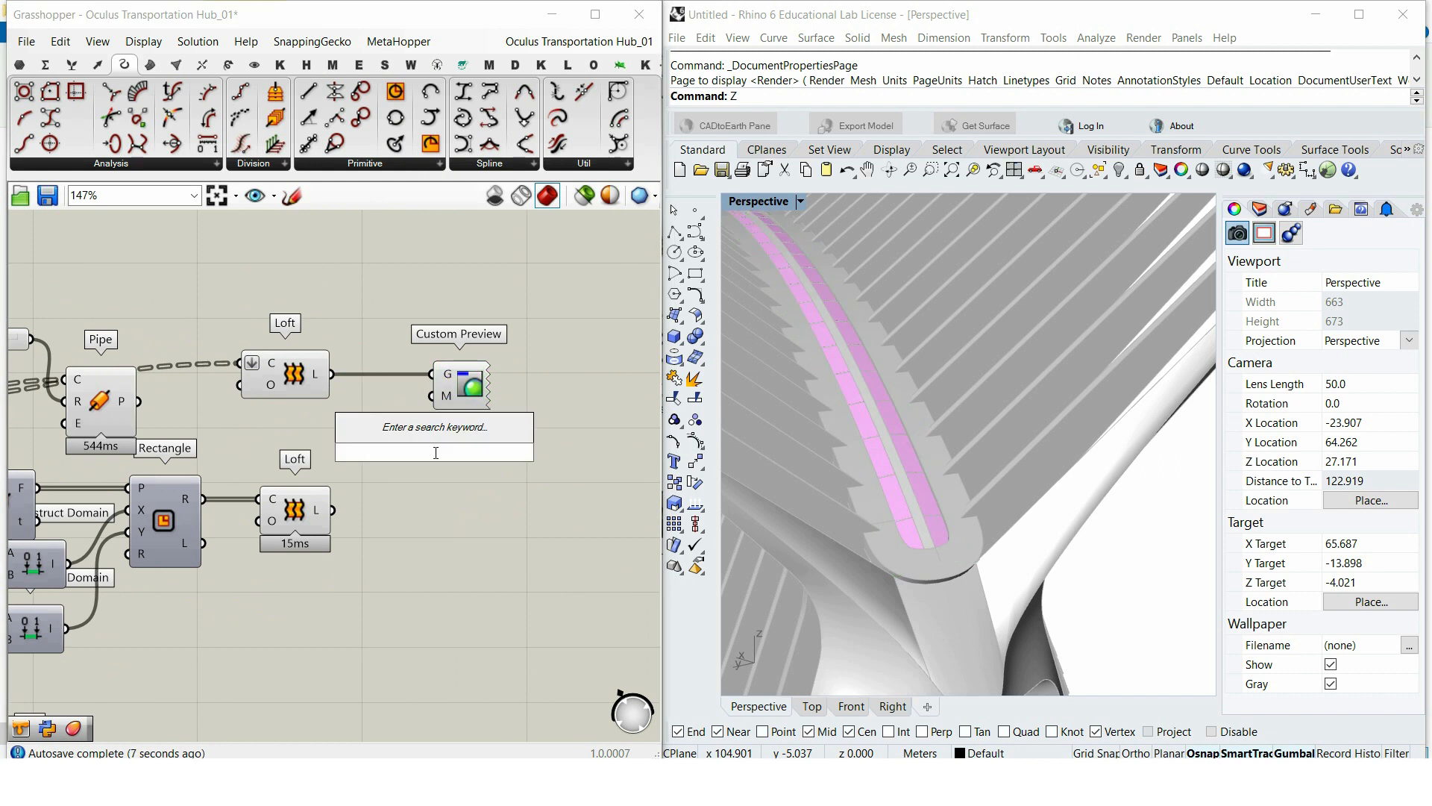
pyautogui.write('colo')
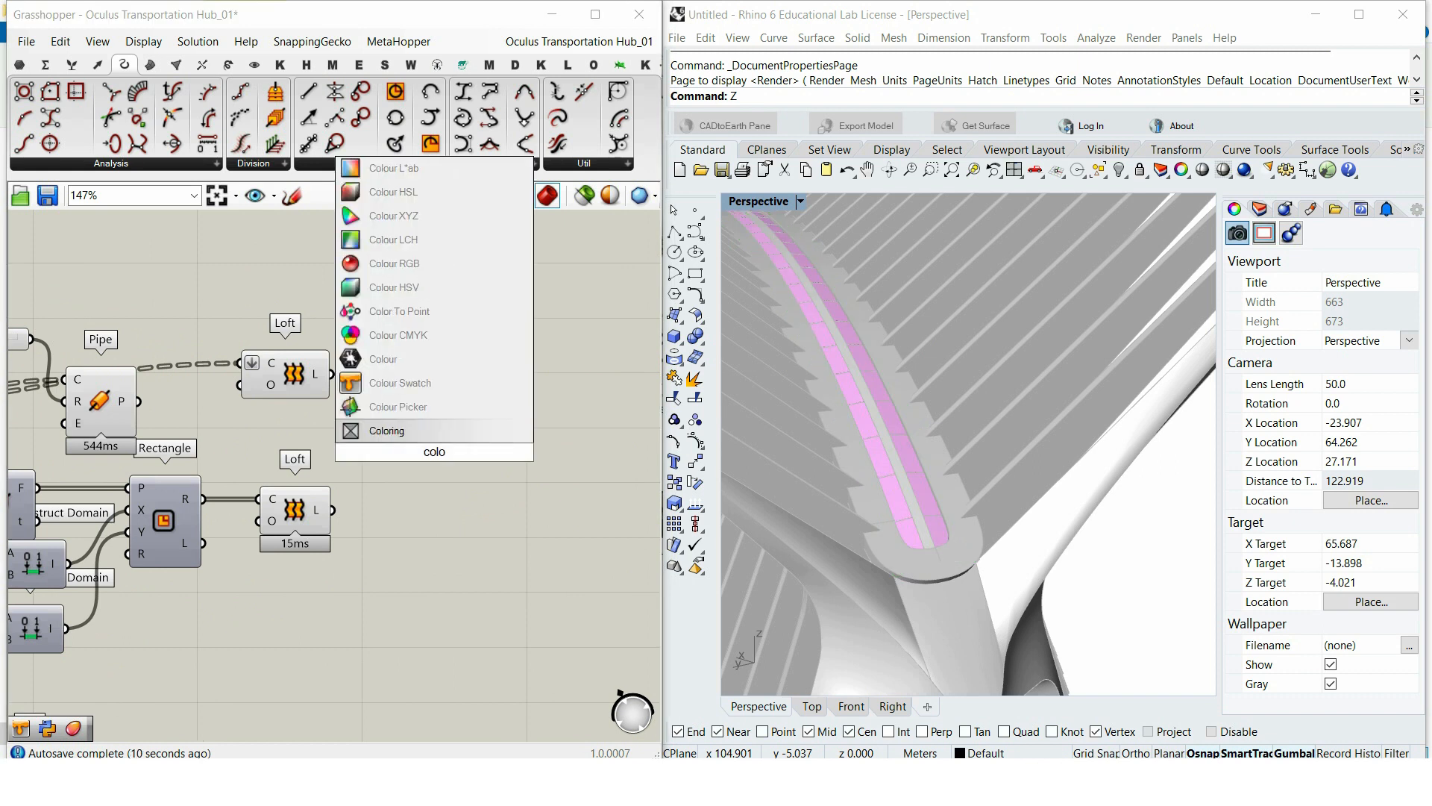
pyautogui.click(400, 383)
pyautogui.click(460, 452)
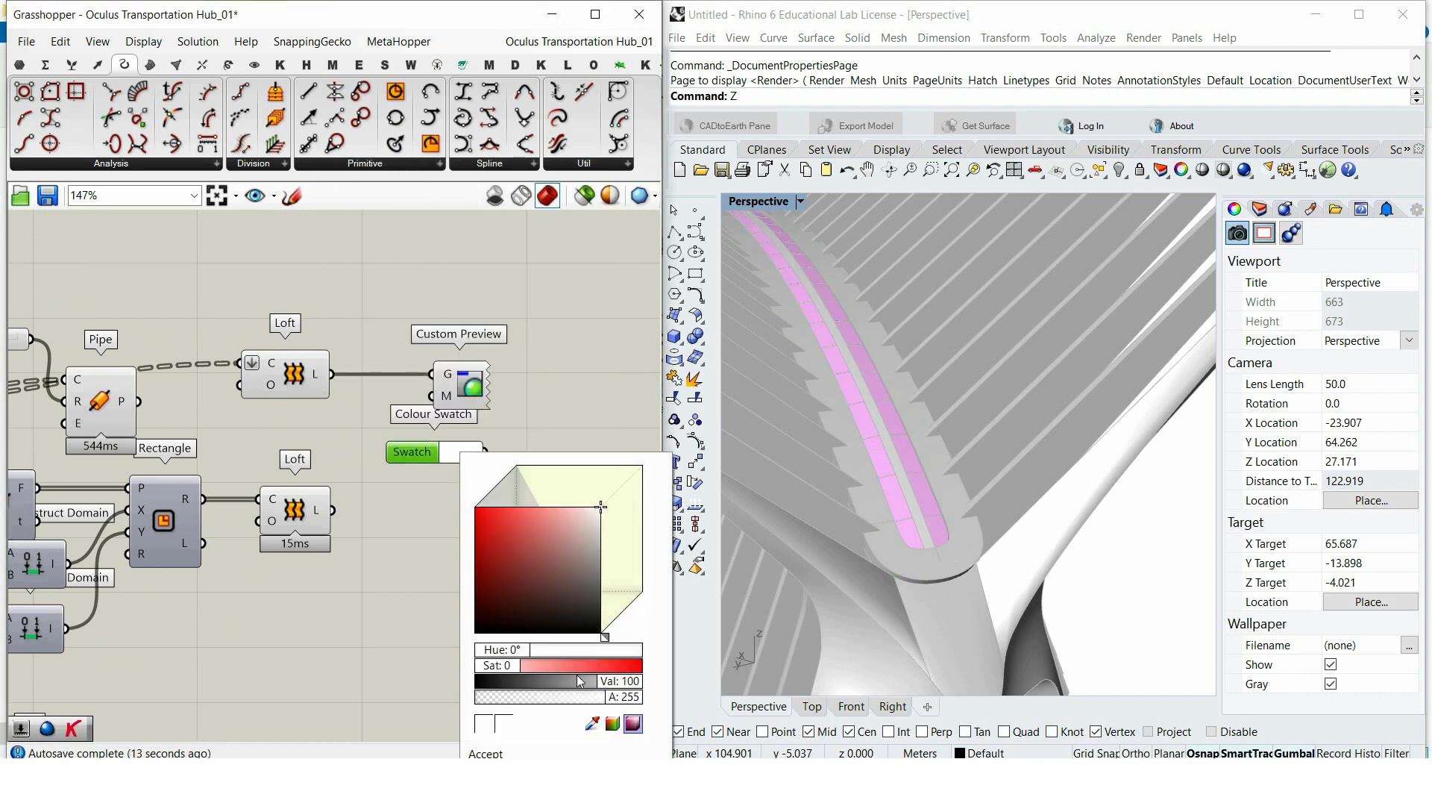
pyautogui.moveTo(542, 653); pyautogui.dragTo(556, 651)
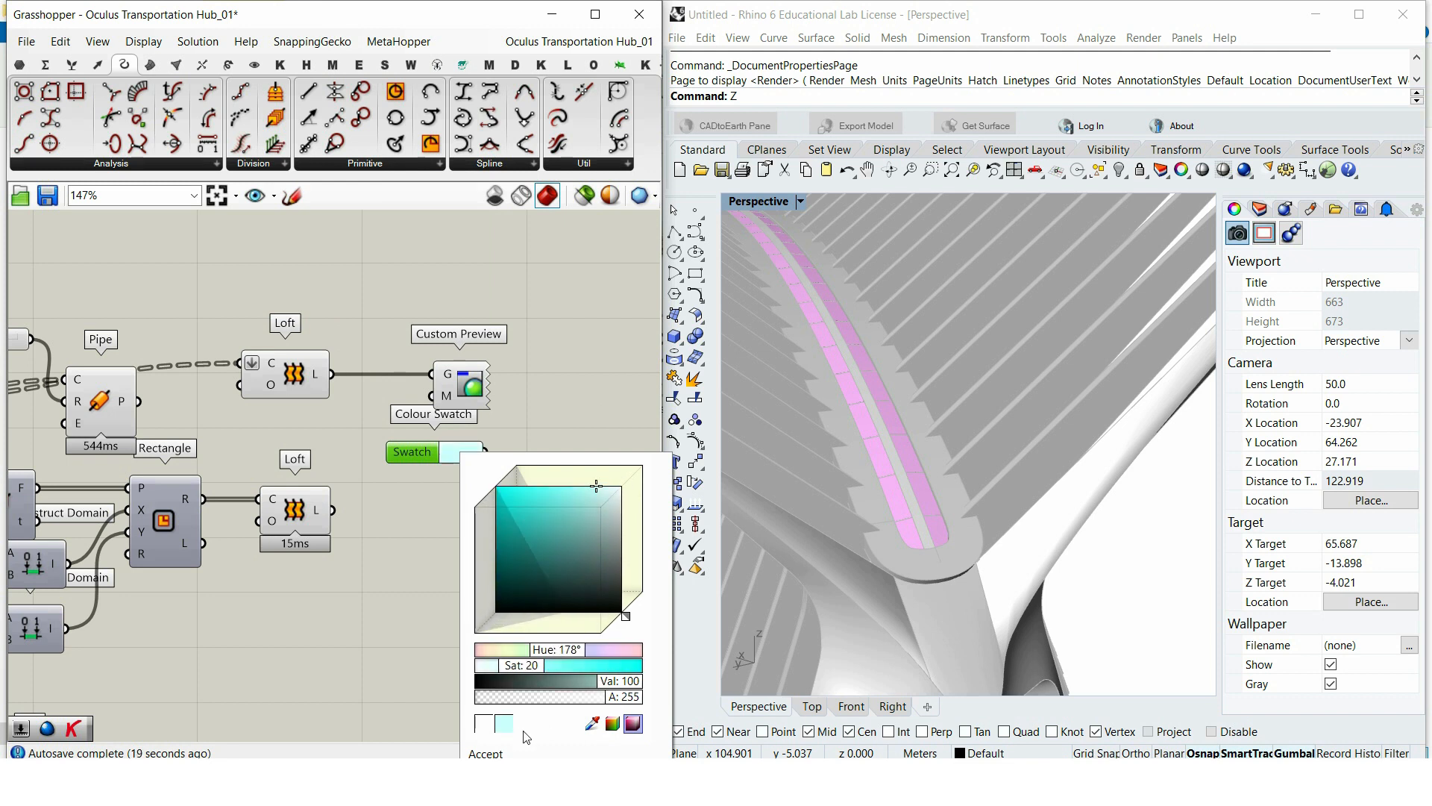
pyautogui.moveTo(618, 696); pyautogui.dragTo(541, 701)
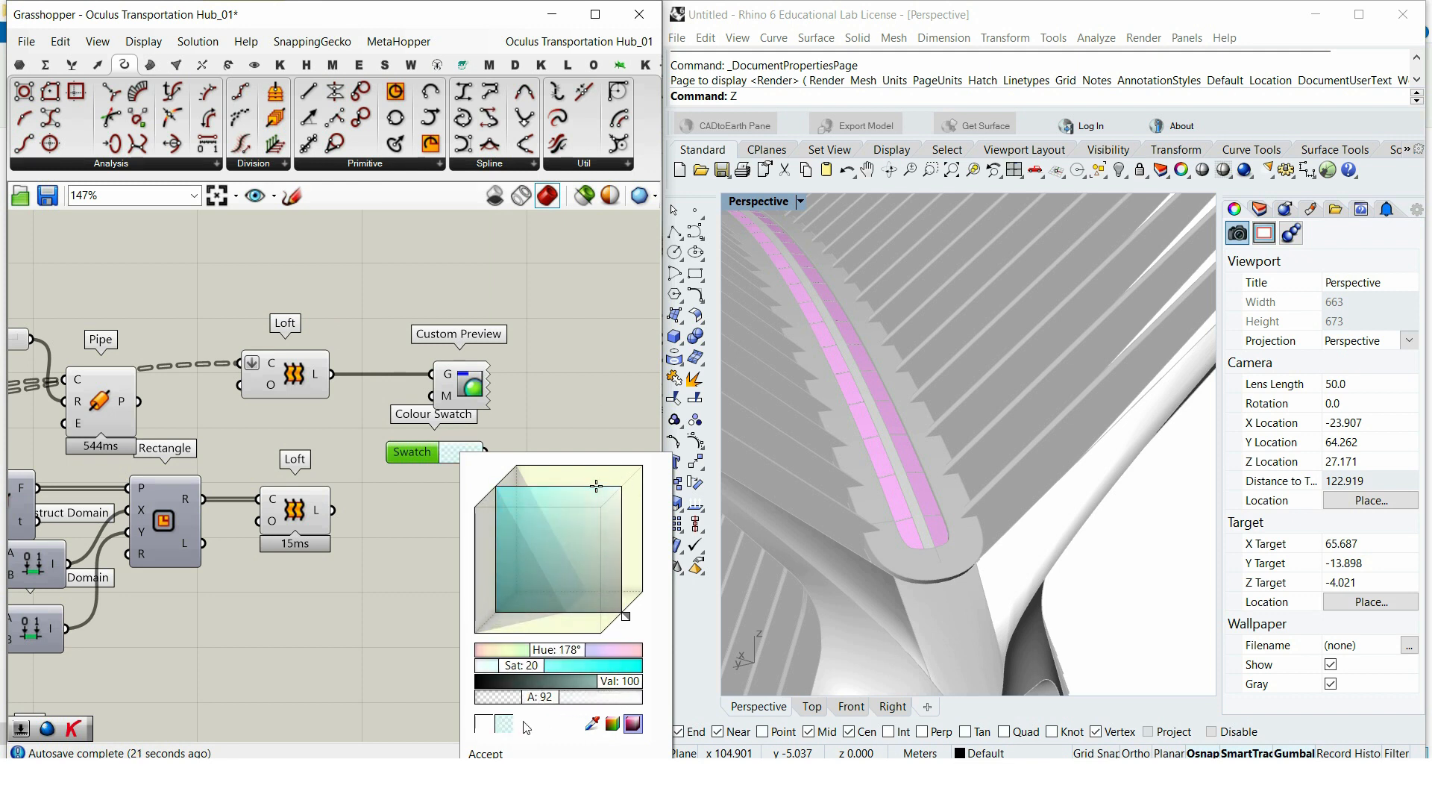
pyautogui.click(573, 418)
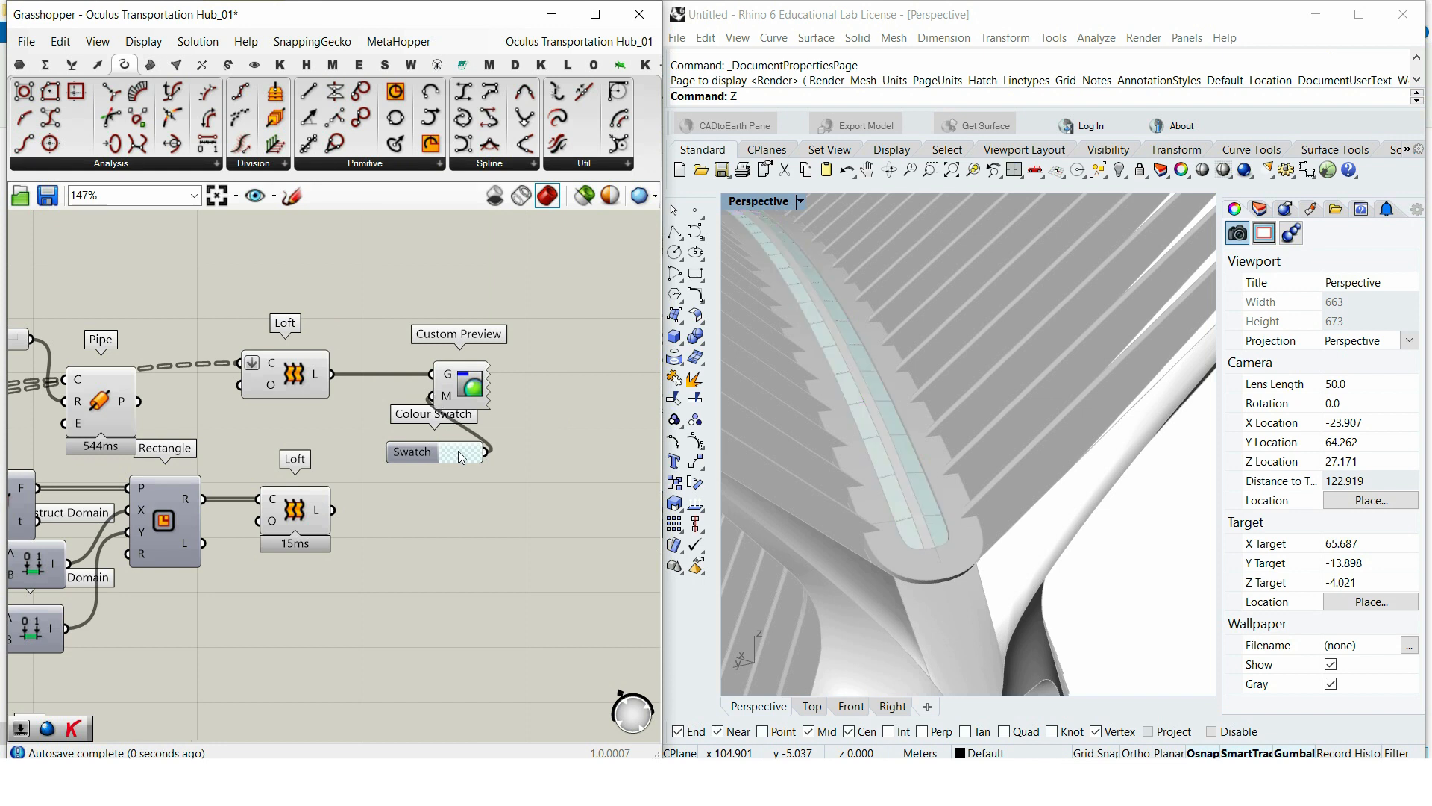
# Step: Place the swatch between the Loft and the Custom Preview, and turn off the flattened Loft's own preview
pyautogui.moveTo(355, 435); pyautogui.dragTo(341, 429)
pyautogui.click(291, 377)
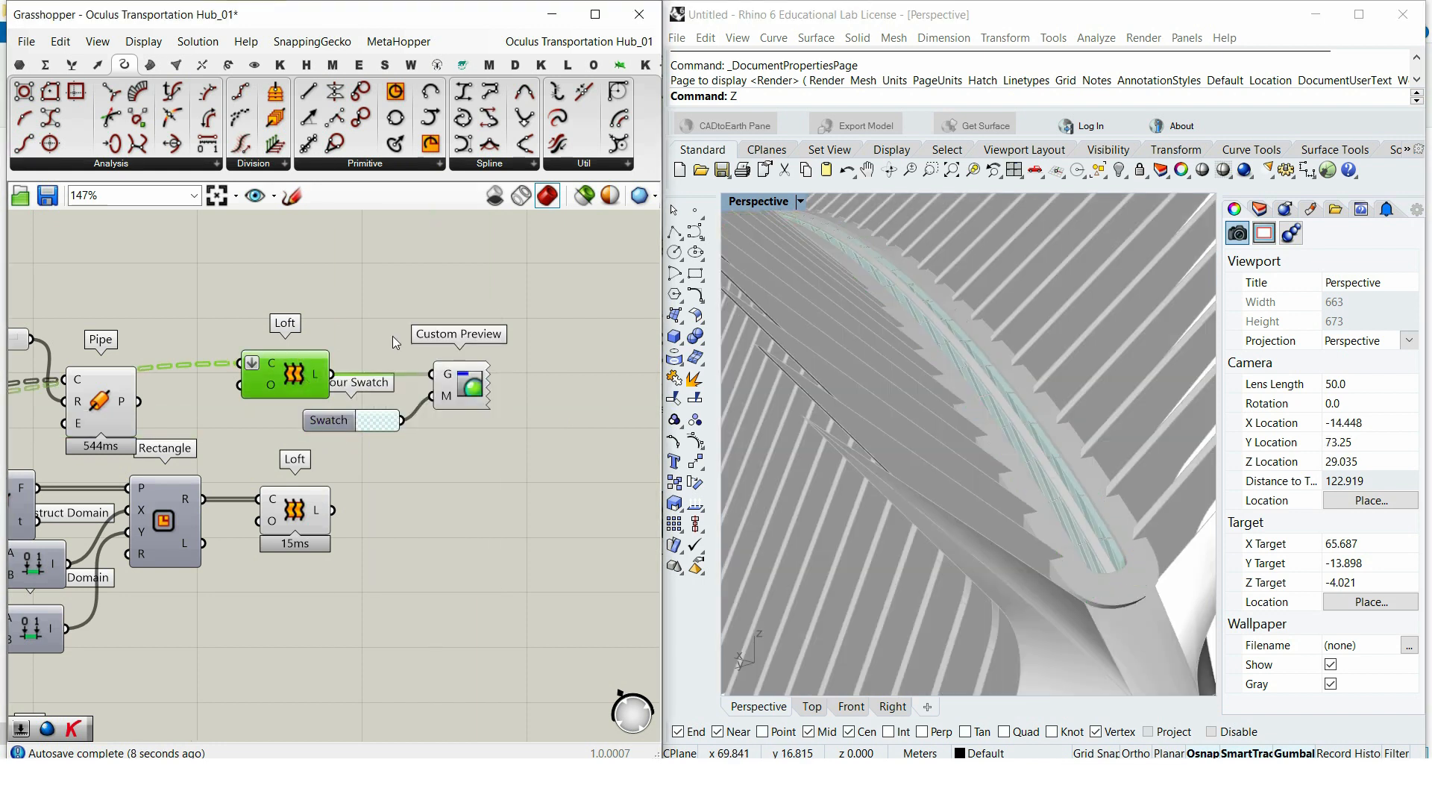
pyautogui.click(512, 455)
# Step: Turn off the preview of both Cull Index components that output the extruded ribs
pyautogui.scroll(-3, 1007, 495)
pyautogui.moveTo(1007, 496); pyautogui.dragTo(984, 489, button='right')
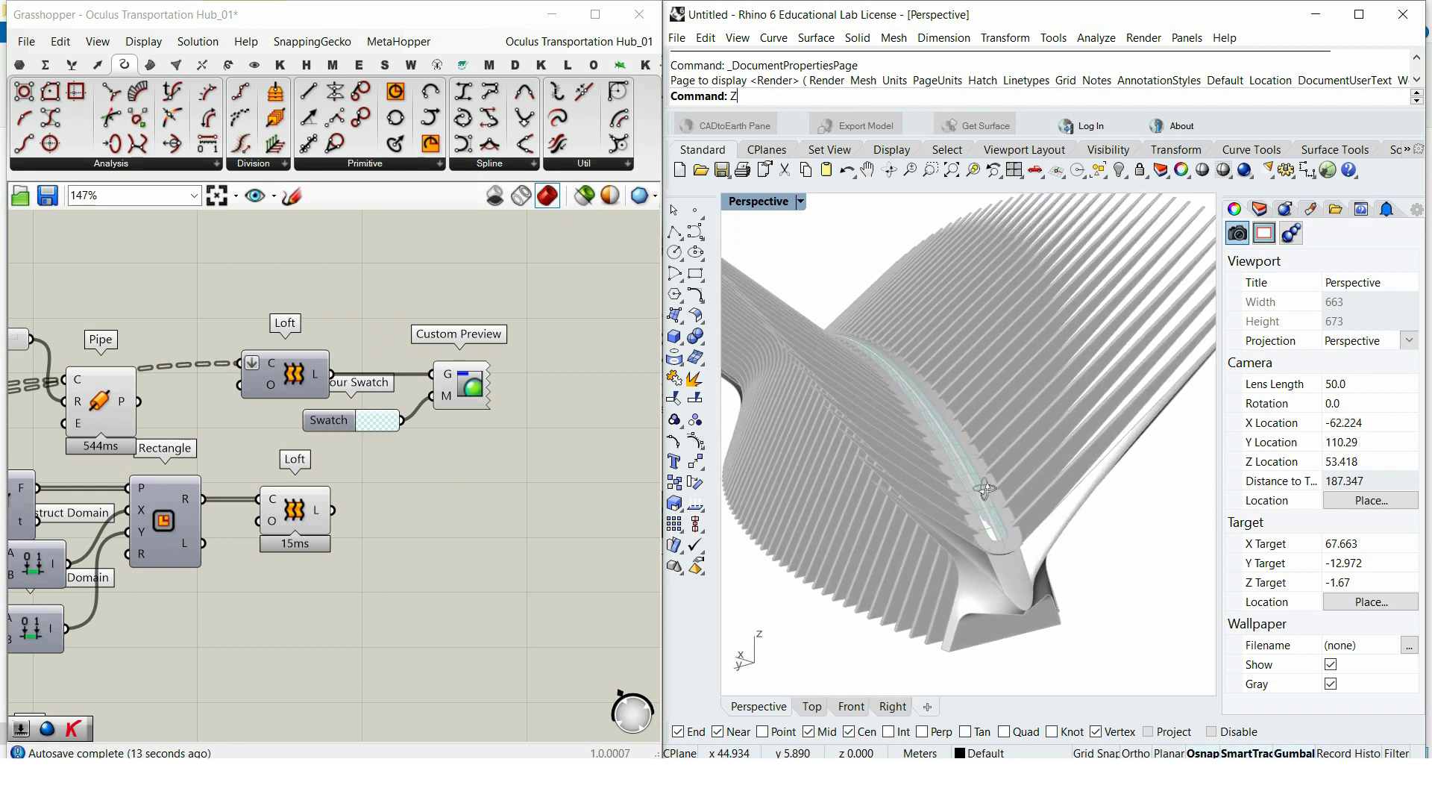
pyautogui.moveTo(885, 607); pyautogui.dragTo(926, 573, button='right')
pyautogui.scroll(2, 925, 552)
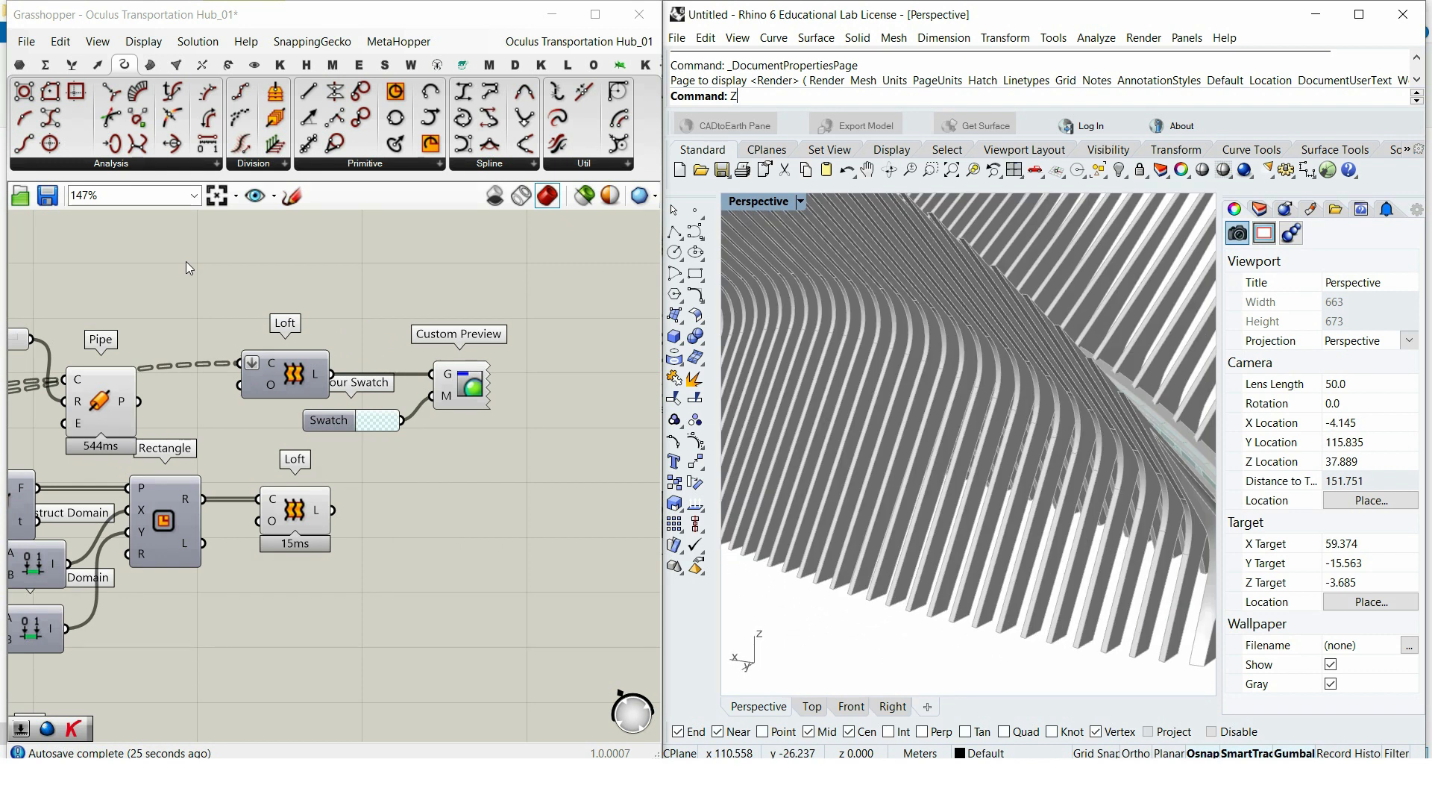
pyautogui.scroll(-4, 933, 492)
pyautogui.scroll(-4, 306, 271)
pyautogui.moveTo(306, 271); pyautogui.dragTo(505, 321, button='right')
pyautogui.scroll(3, 506, 321)
pyautogui.moveTo(524, 302); pyautogui.dragTo(441, 452)
pyautogui.rightClick(550, 320)
pyautogui.click(586, 349)
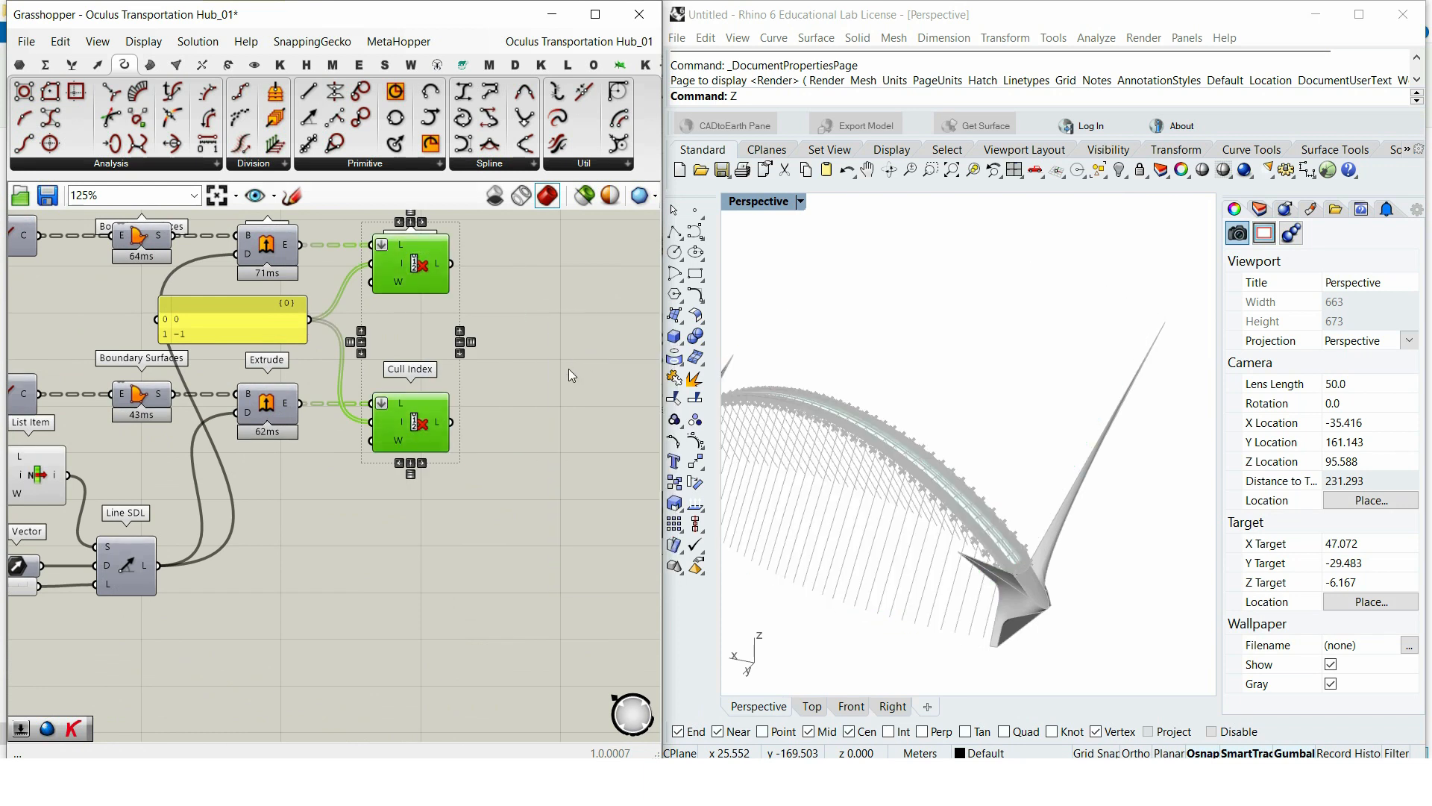
# Step: Add a Loft fed by the upper component of the grouped Line pair and flatten its curve input
pyautogui.scroll(-3, 518, 440)
pyautogui.scroll(-2, 207, 505)
pyautogui.scroll(5, 207, 504)
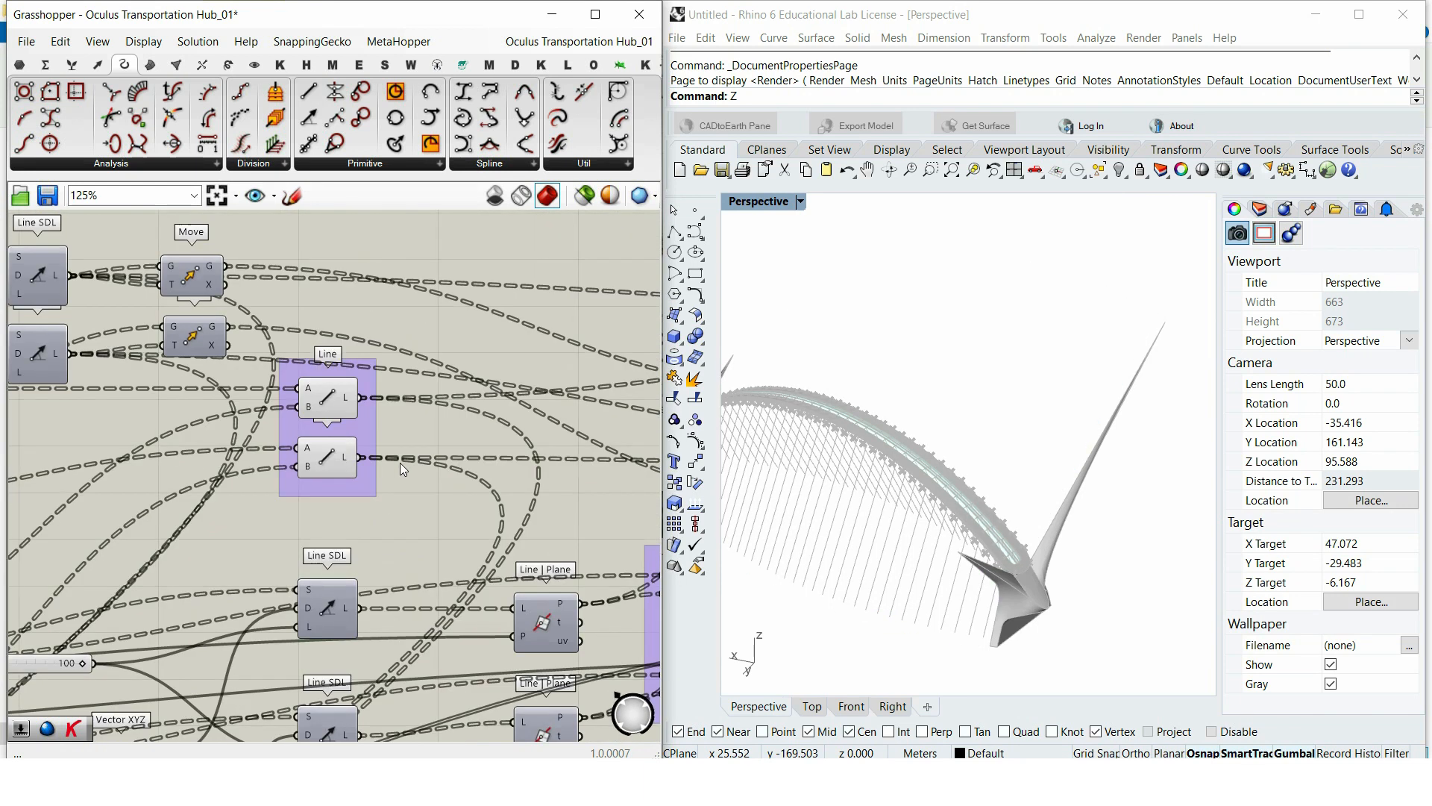
pyautogui.doubleClick(400, 455)
pyautogui.write('lo')
pyautogui.click(365, 310)
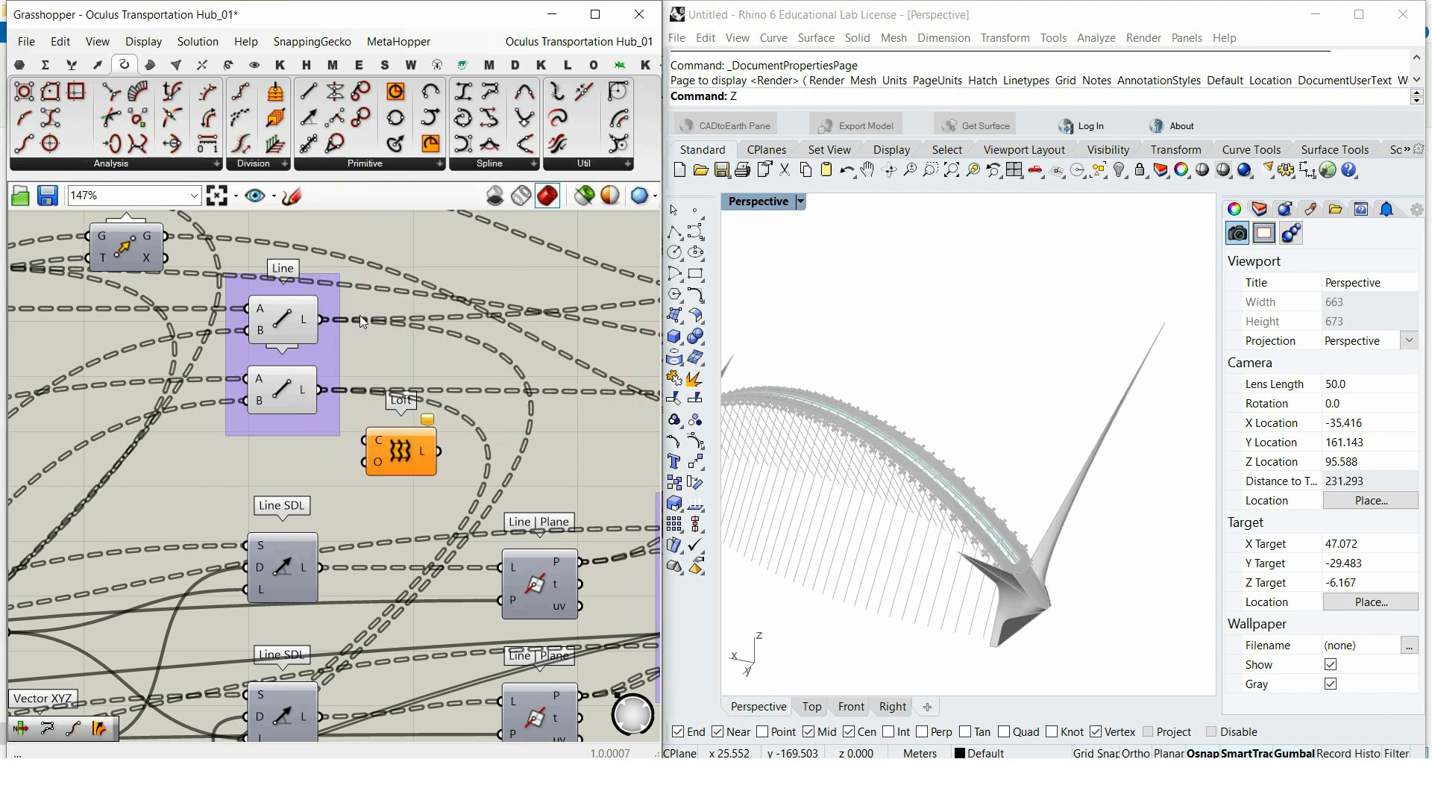
pyautogui.rightClick(377, 448)
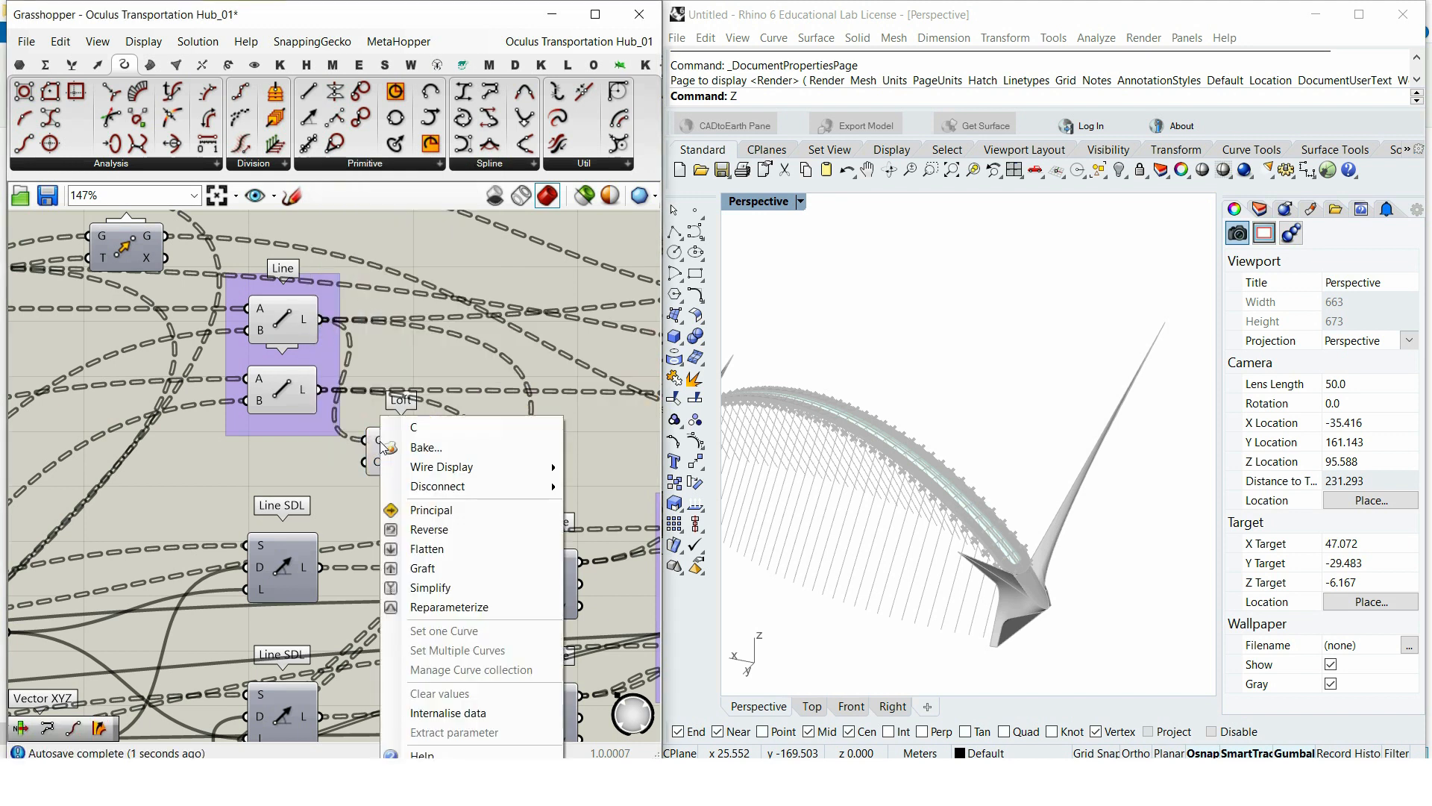
pyautogui.click(428, 549)
# Step: Copy the new Loft and feed the copy from the lower Line component of the group
pyautogui.moveTo(392, 456); pyautogui.dragTo(435, 373)
pyautogui.keyDown('alt'); pyautogui.moveTo(431, 374); pyautogui.dragTo(387, 474); pyautogui.keyUp('alt')
pyautogui.keyDown('shift'); pyautogui.click(422, 367); pyautogui.keyUp('shift')
pyautogui.moveTo(458, 385); pyautogui.dragTo(499, 515)
# Step: Move the two rib-line Lofts below the spine's Loft, near the Custom Preview
pyautogui.scroll(-5, 494, 284)
pyautogui.scroll(-2, 499, 287)
pyautogui.scroll(5, 477, 514)
pyautogui.click(291, 393)
pyautogui.click(362, 406)
pyautogui.moveTo(363, 406); pyautogui.dragTo(335, 520, button='right')
pyautogui.scroll(1, 335, 520)
pyautogui.moveTo(267, 535); pyautogui.dragTo(267, 540)
# Step: Feed both rib-line Lofts into the Custom Preview as additional geometry and turn off their own previews
pyautogui.moveTo(294, 540); pyautogui.dragTo(330, 490)
pyautogui.keyDown('shift'); pyautogui.moveTo(369, 334); pyautogui.dragTo(376, 333); pyautogui.keyUp('shift')
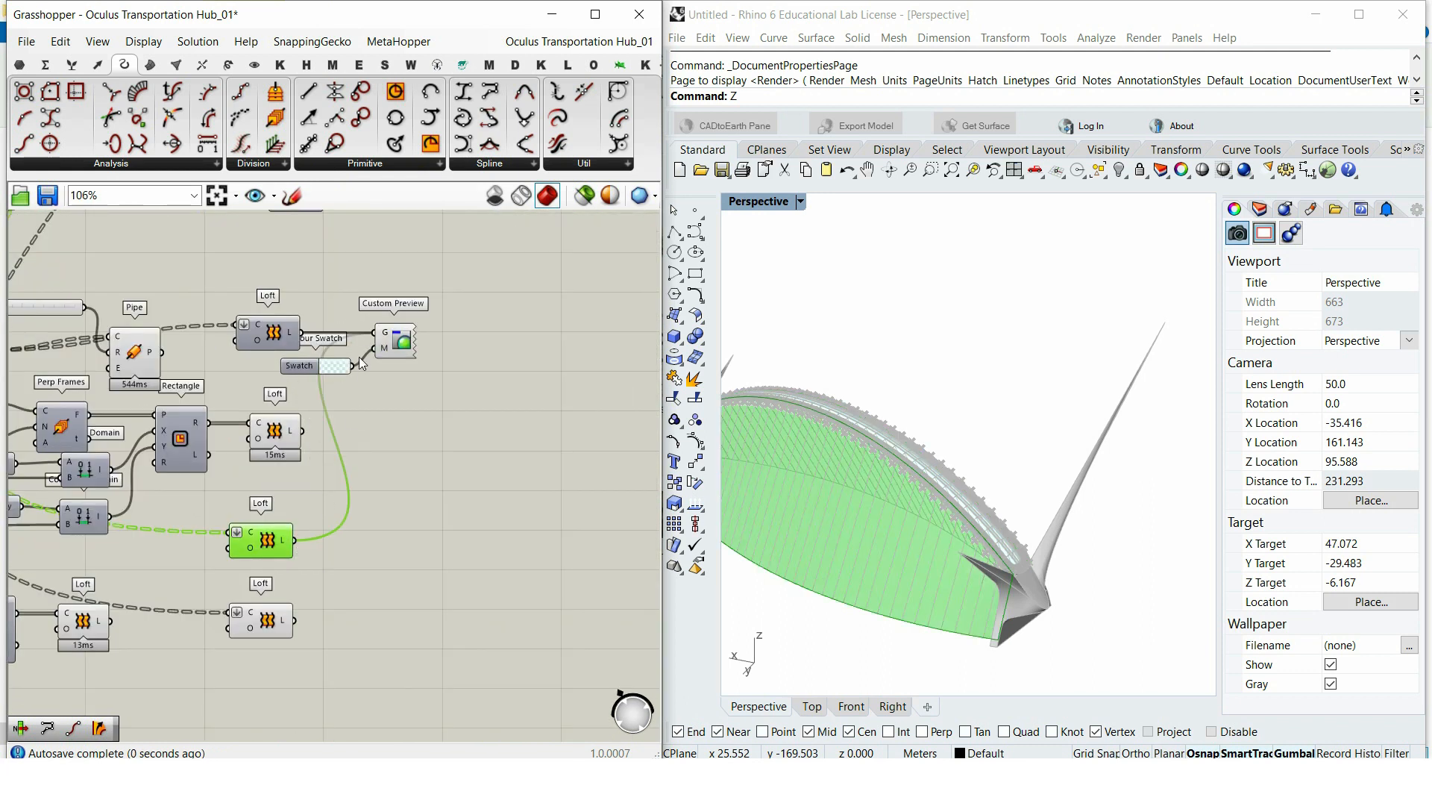
pyautogui.keyDown('shift'); pyautogui.moveTo(294, 620); pyautogui.dragTo(384, 342); pyautogui.keyUp('shift')
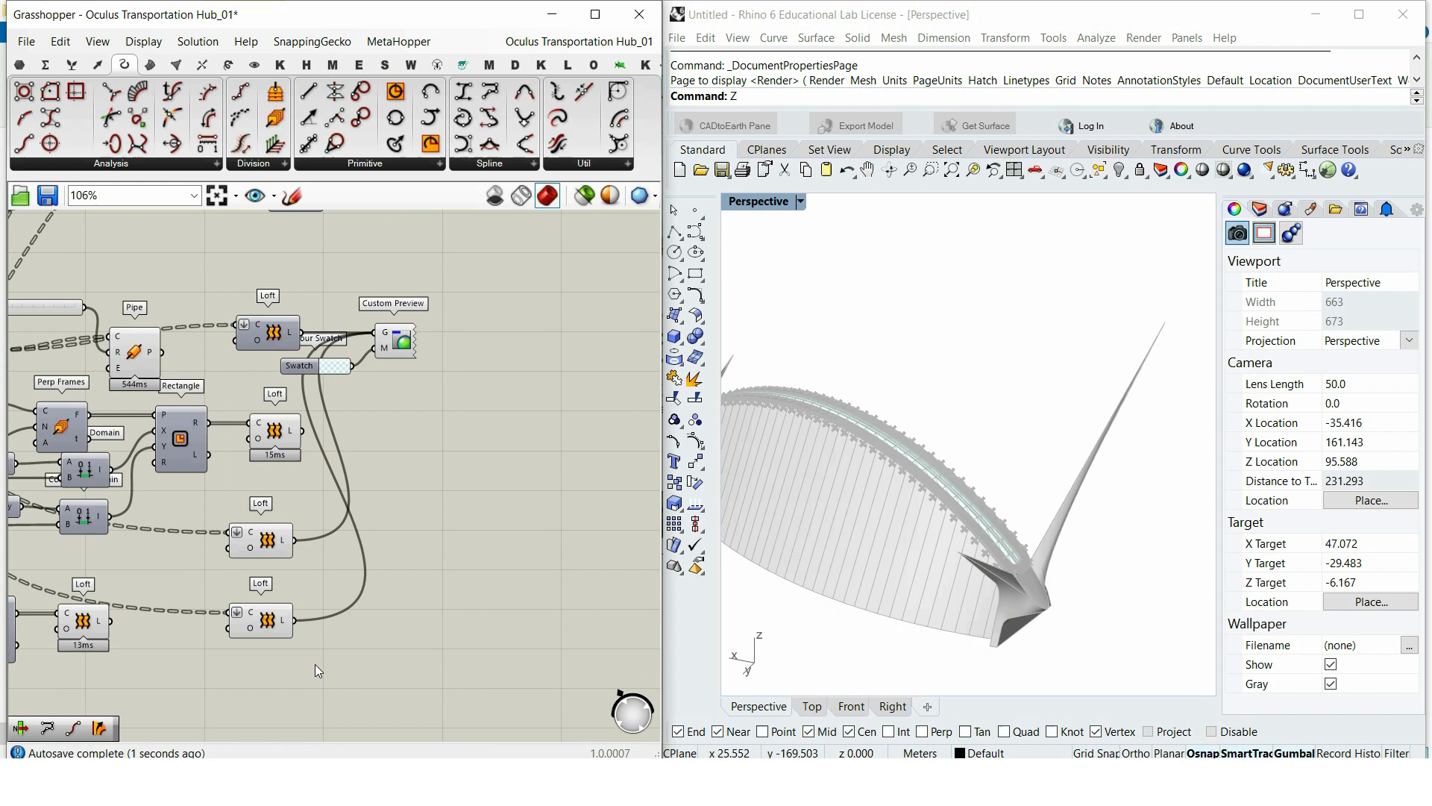
pyautogui.moveTo(315, 668); pyautogui.dragTo(273, 543)
pyautogui.click(342, 518)
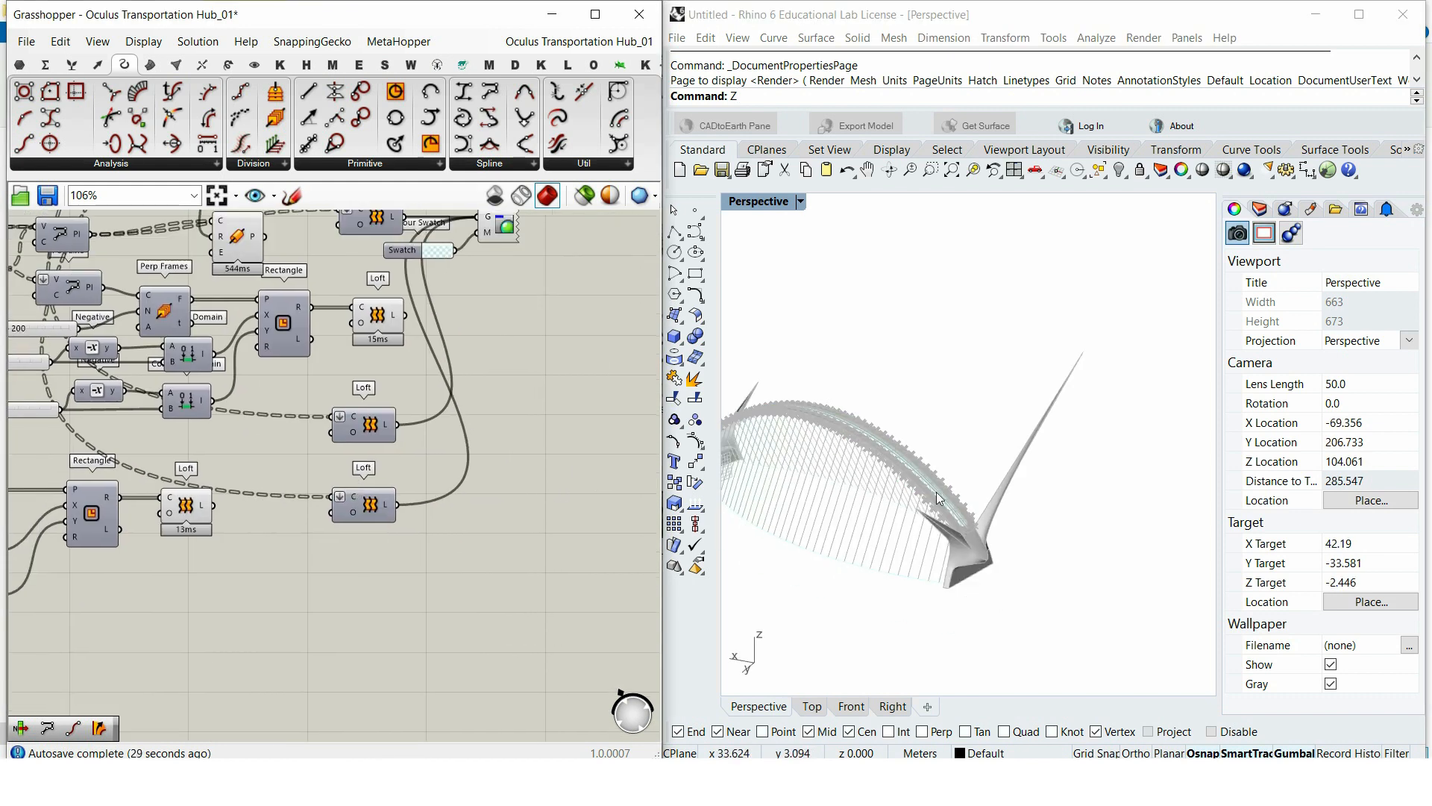
# Step: Turn off the preview of the two lower components in the four-component purple group
pyautogui.scroll(5, 937, 493)
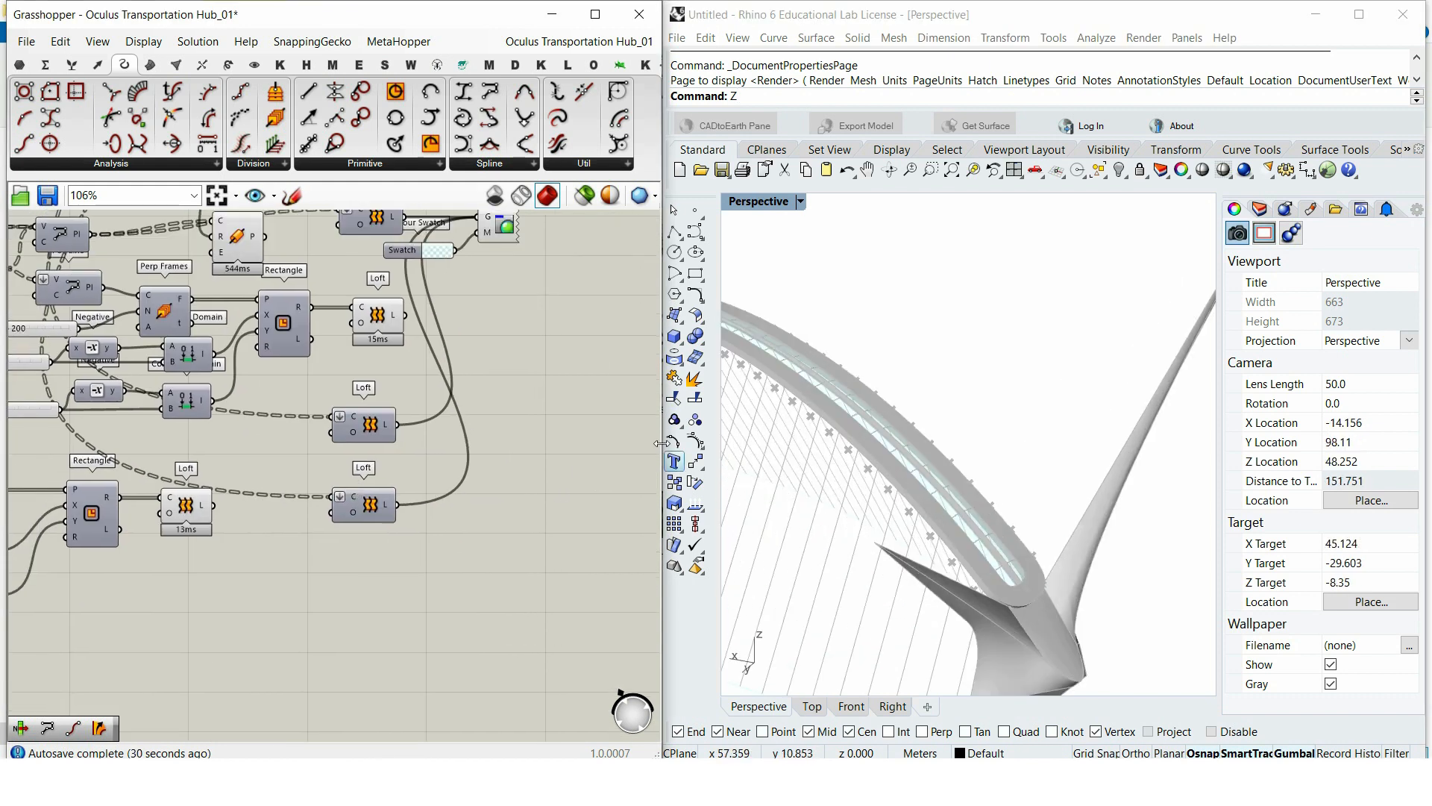
pyautogui.scroll(-5, 476, 377)
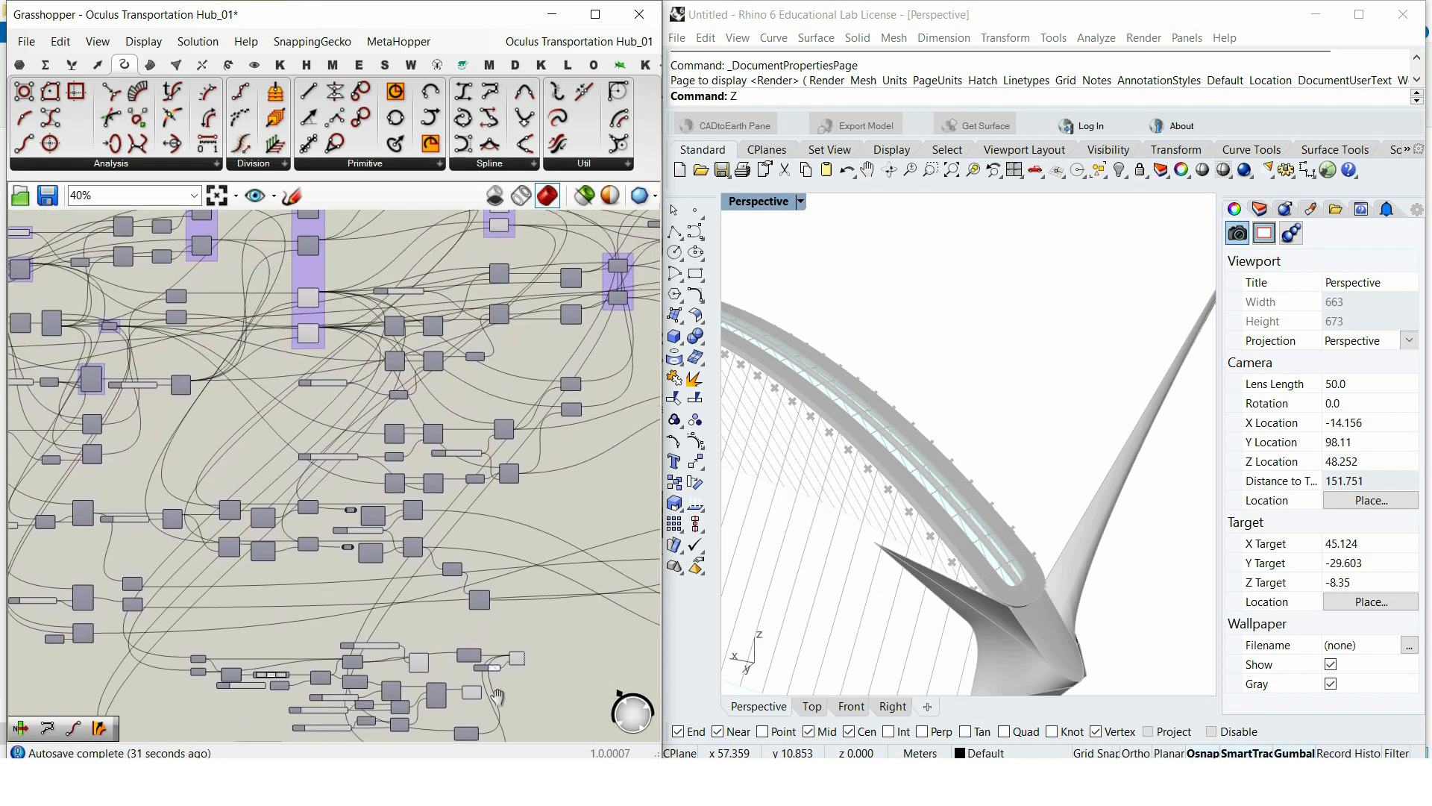
pyautogui.scroll(5, 317, 303)
pyautogui.click(320, 301)
pyautogui.rightClick(378, 309)
pyautogui.click(436, 342)
# Step: Add a Move component fed by the Main Arc and place it below the Lofts at the end of the definition
pyautogui.scroll(-5, 432, 346)
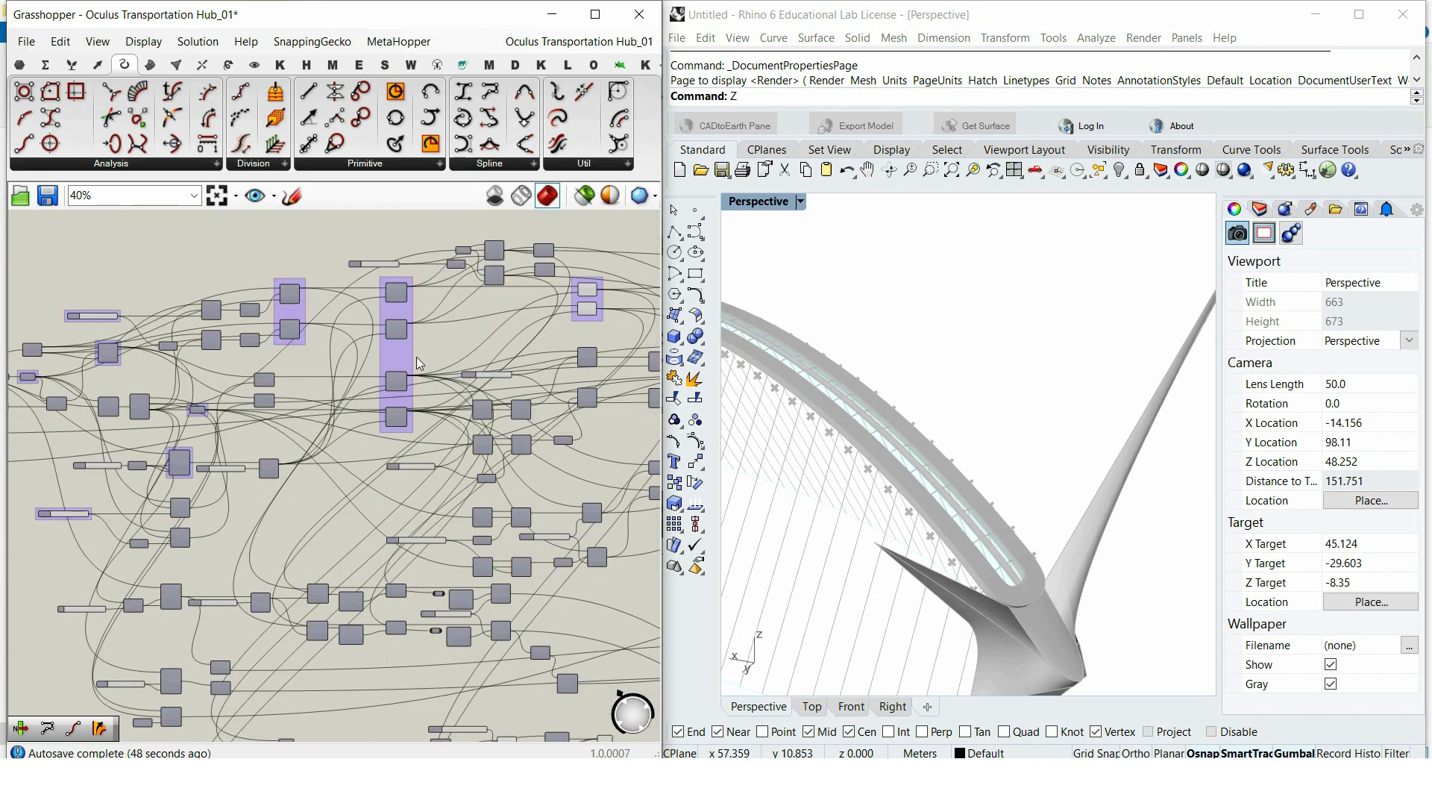
pyautogui.scroll(5, 417, 357)
pyautogui.click(202, 386)
pyautogui.doubleClick(309, 429)
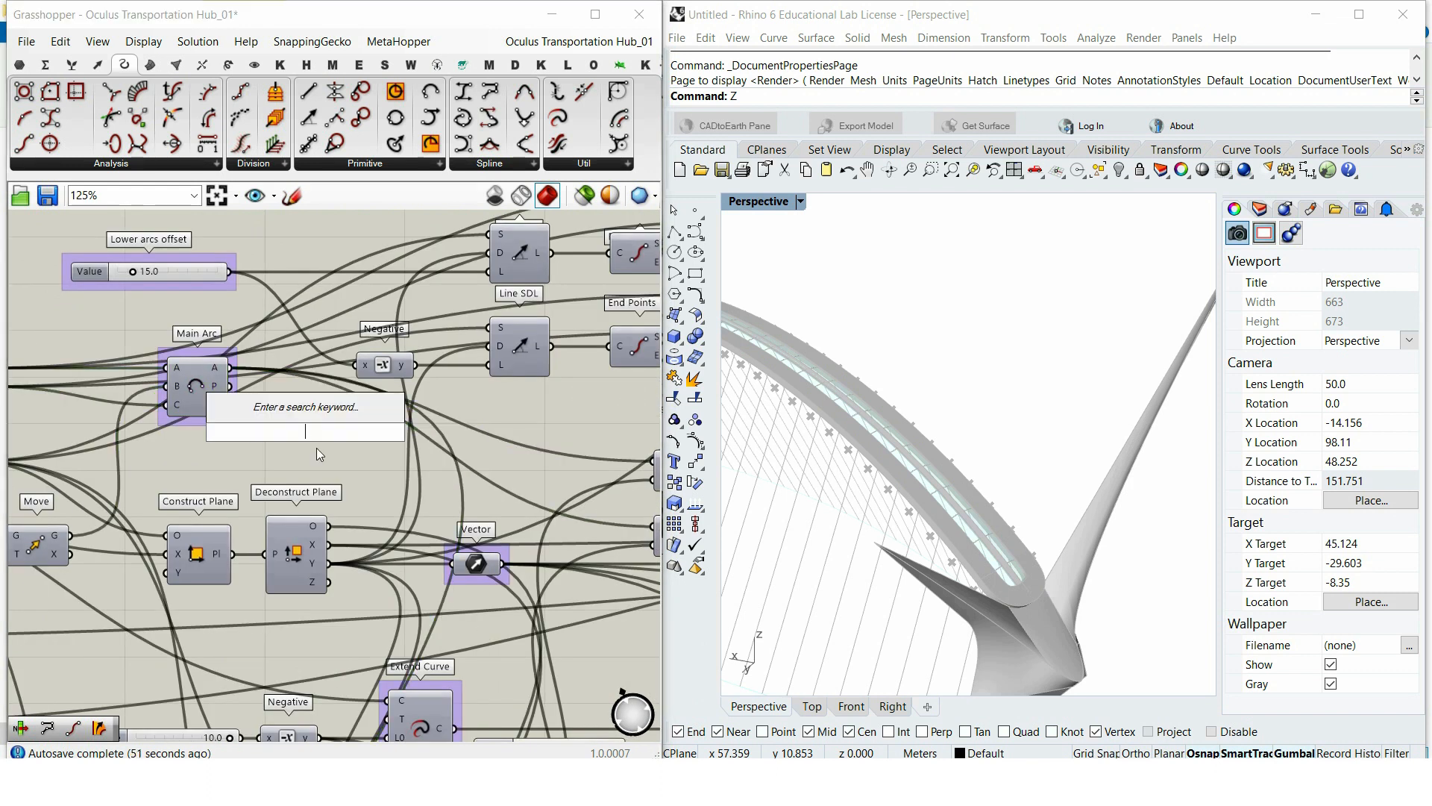
pyautogui.write('move')
pyautogui.press('Return')
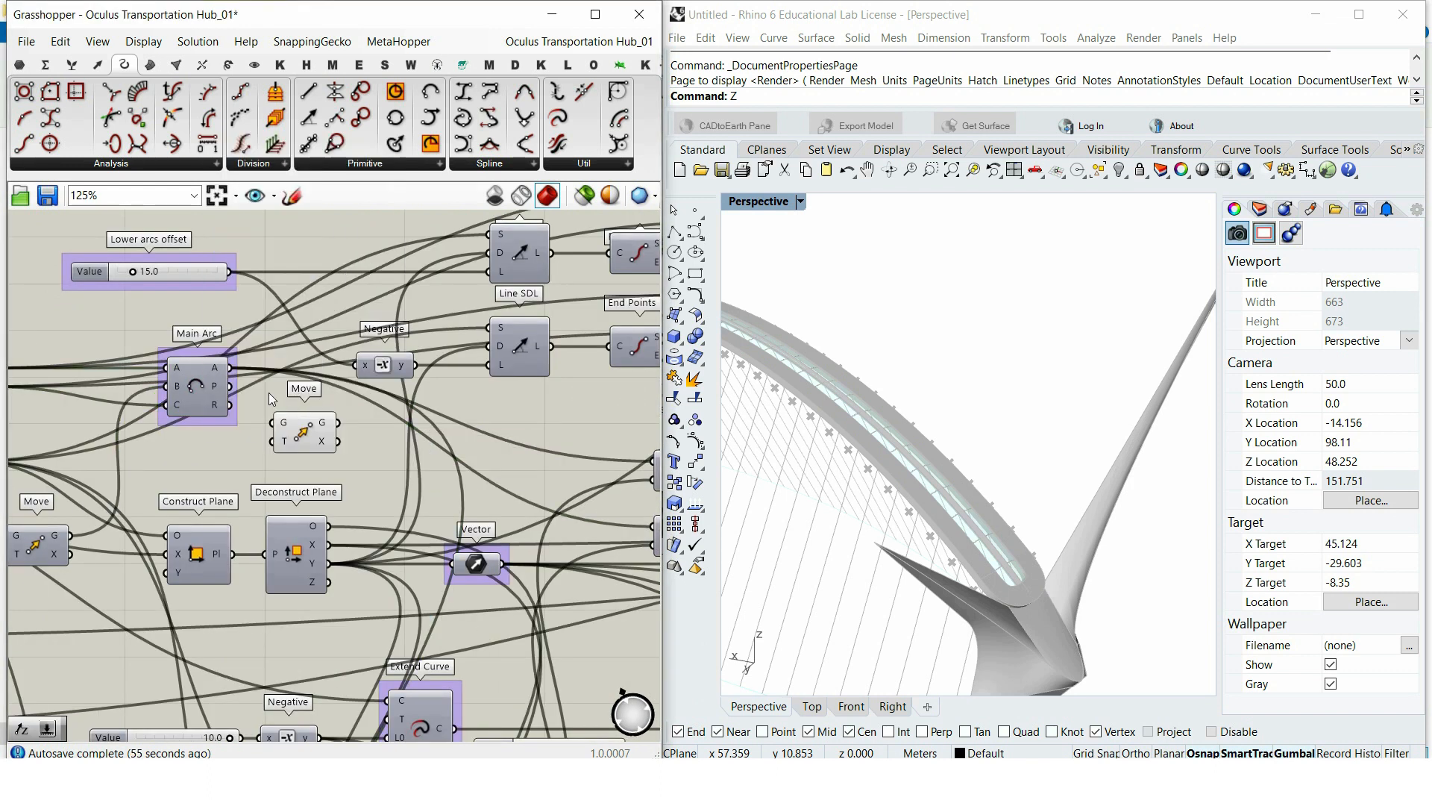
pyautogui.moveTo(294, 421); pyautogui.dragTo(328, 561)
pyautogui.scroll(-10, 276, 382)
pyautogui.scroll(9, 440, 531)
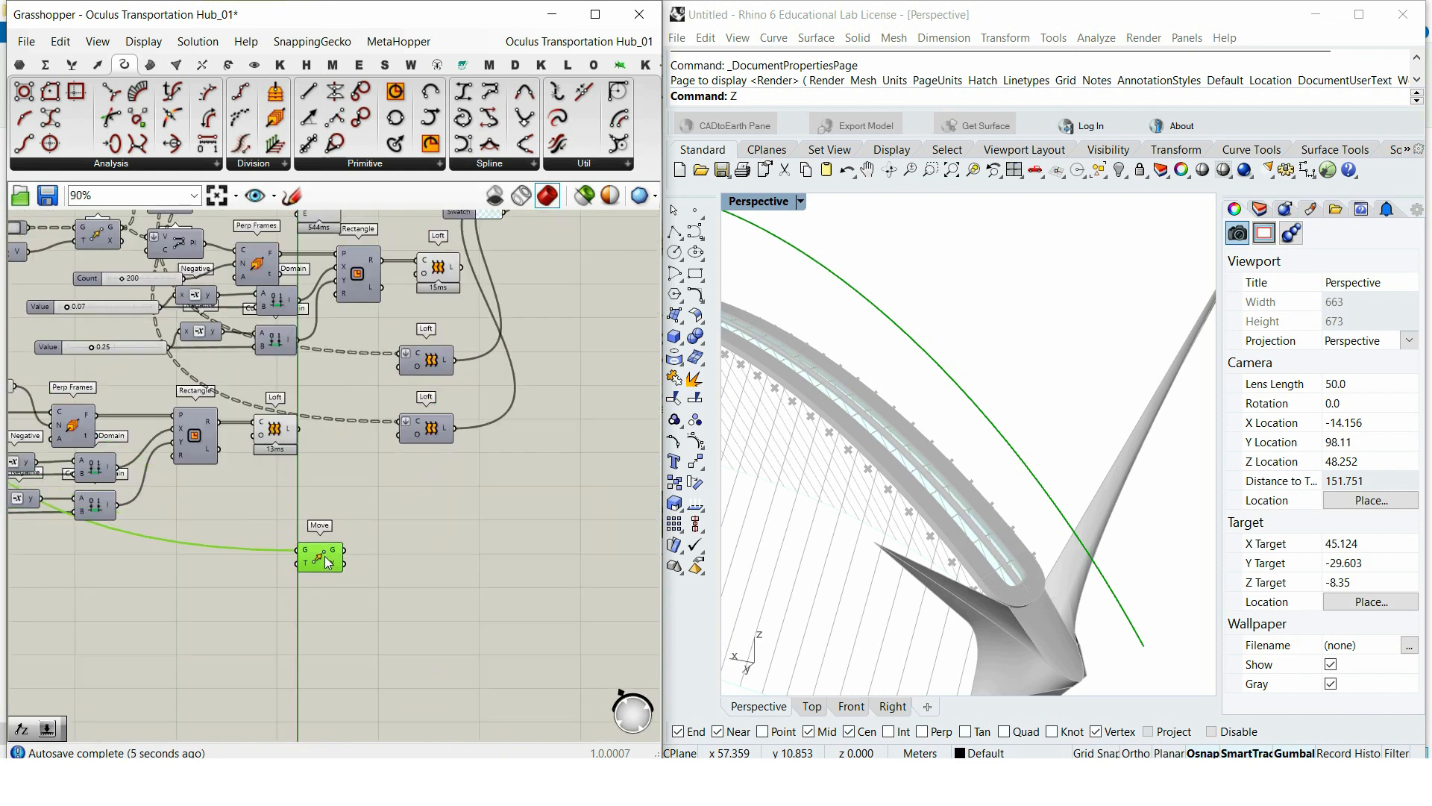
# Step: Add a Unit Z vector with a -12.0 factor slider and use it as the Move's translation
pyautogui.scroll(2, 401, 535)
pyautogui.doubleClick(293, 626)
pyautogui.write('unit z')
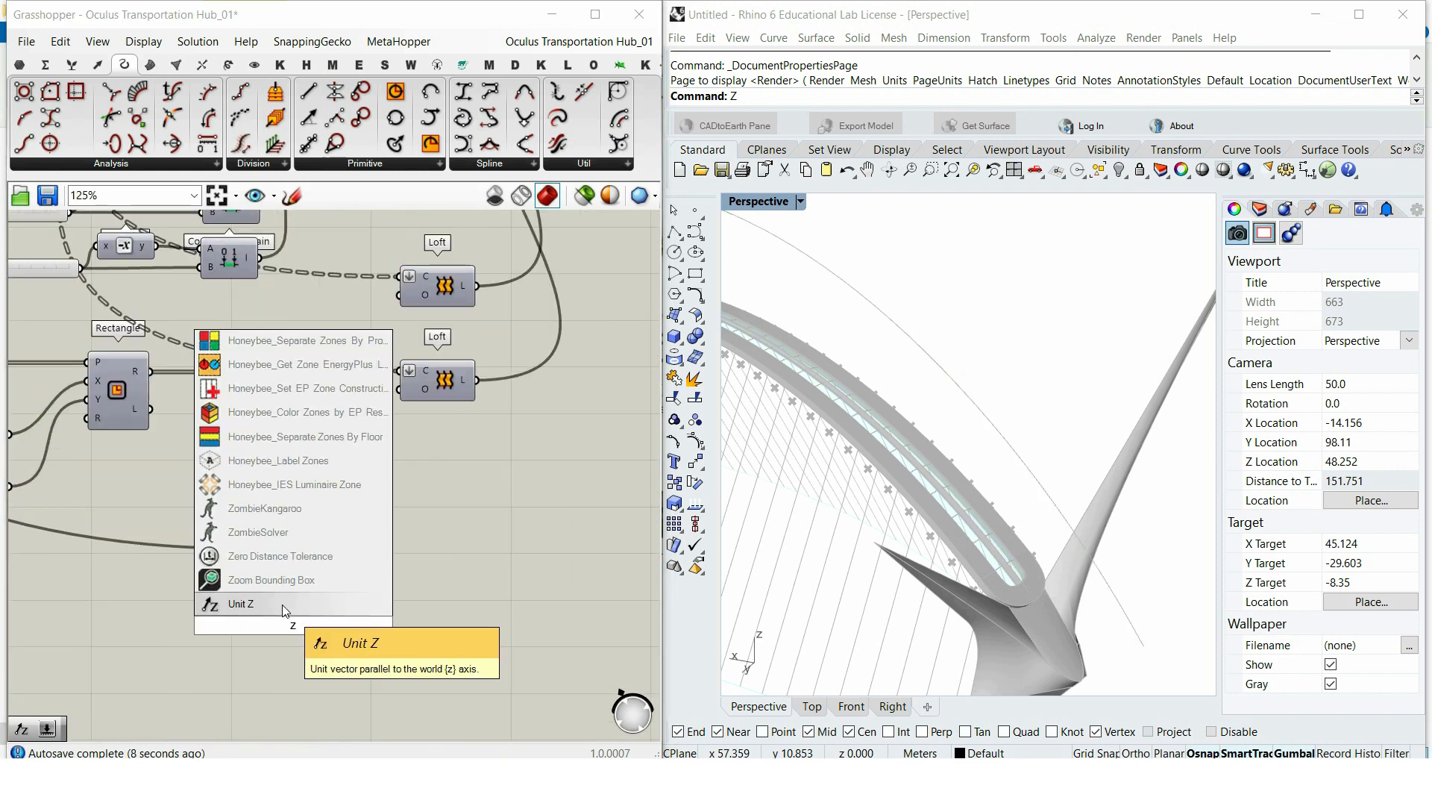
pyautogui.click(291, 606)
pyautogui.doubleClick(171, 632)
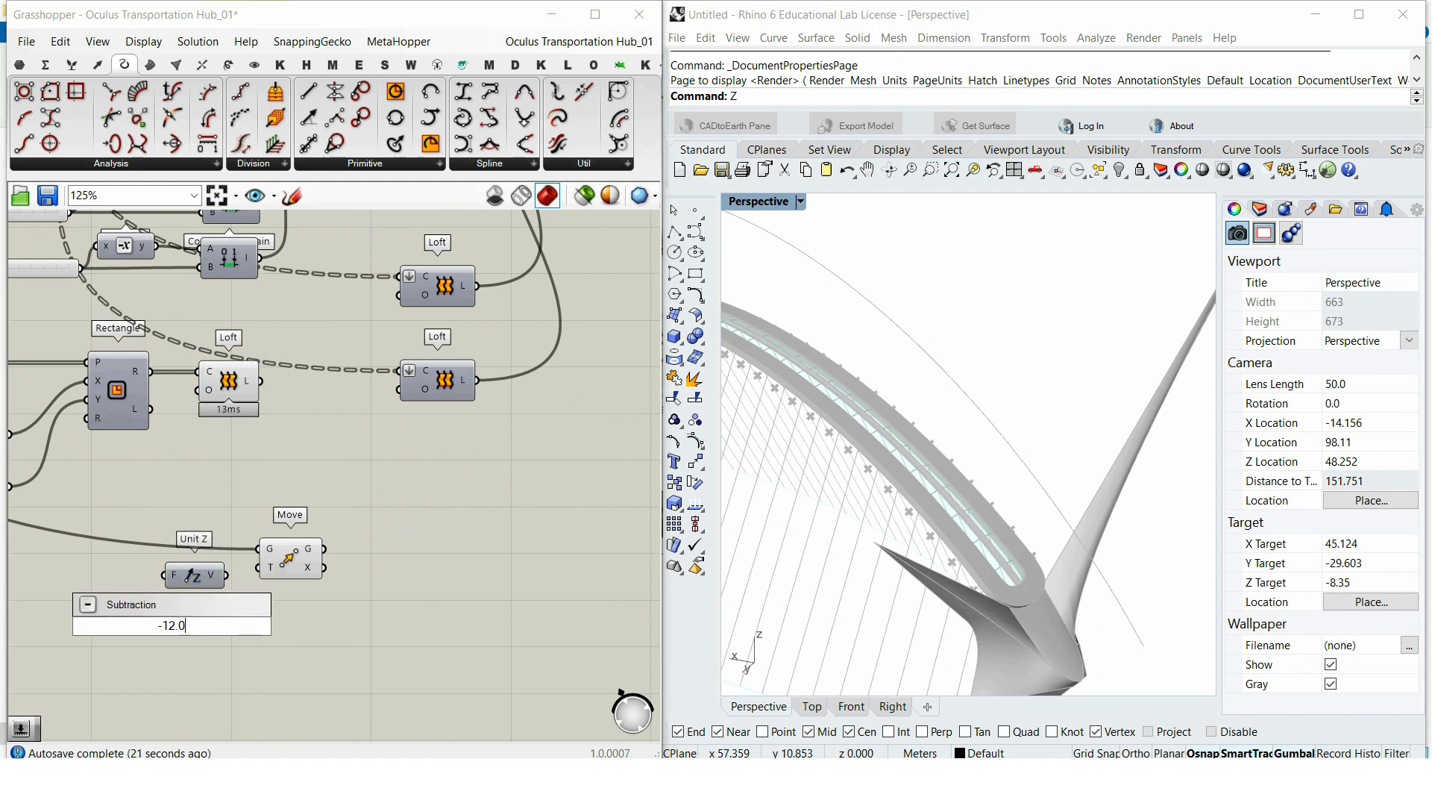
pyautogui.press('Return')
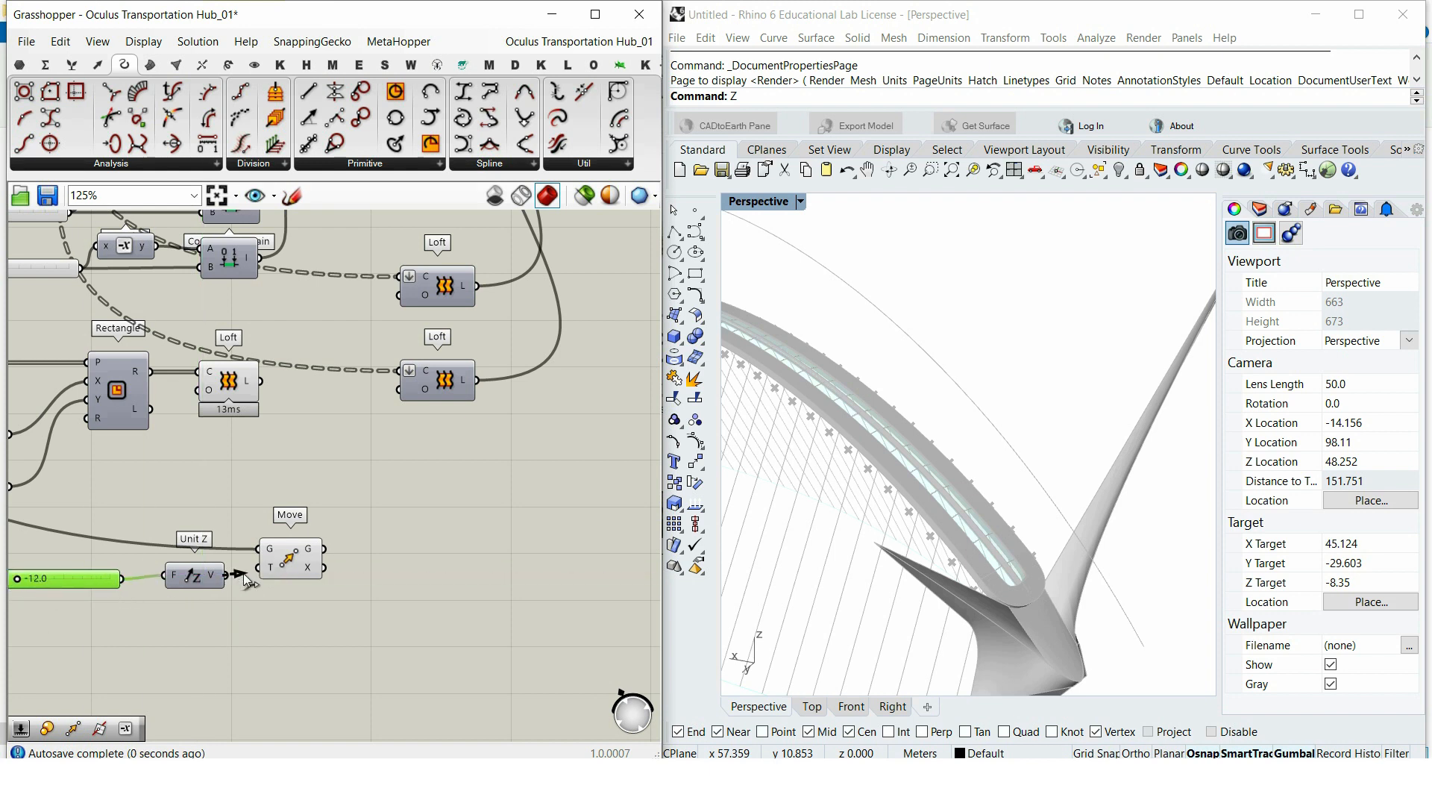
# Step: Set the Unit Z's Factor slider to -7.2
pyautogui.click(297, 561)
pyautogui.scroll(2, 104, 535)
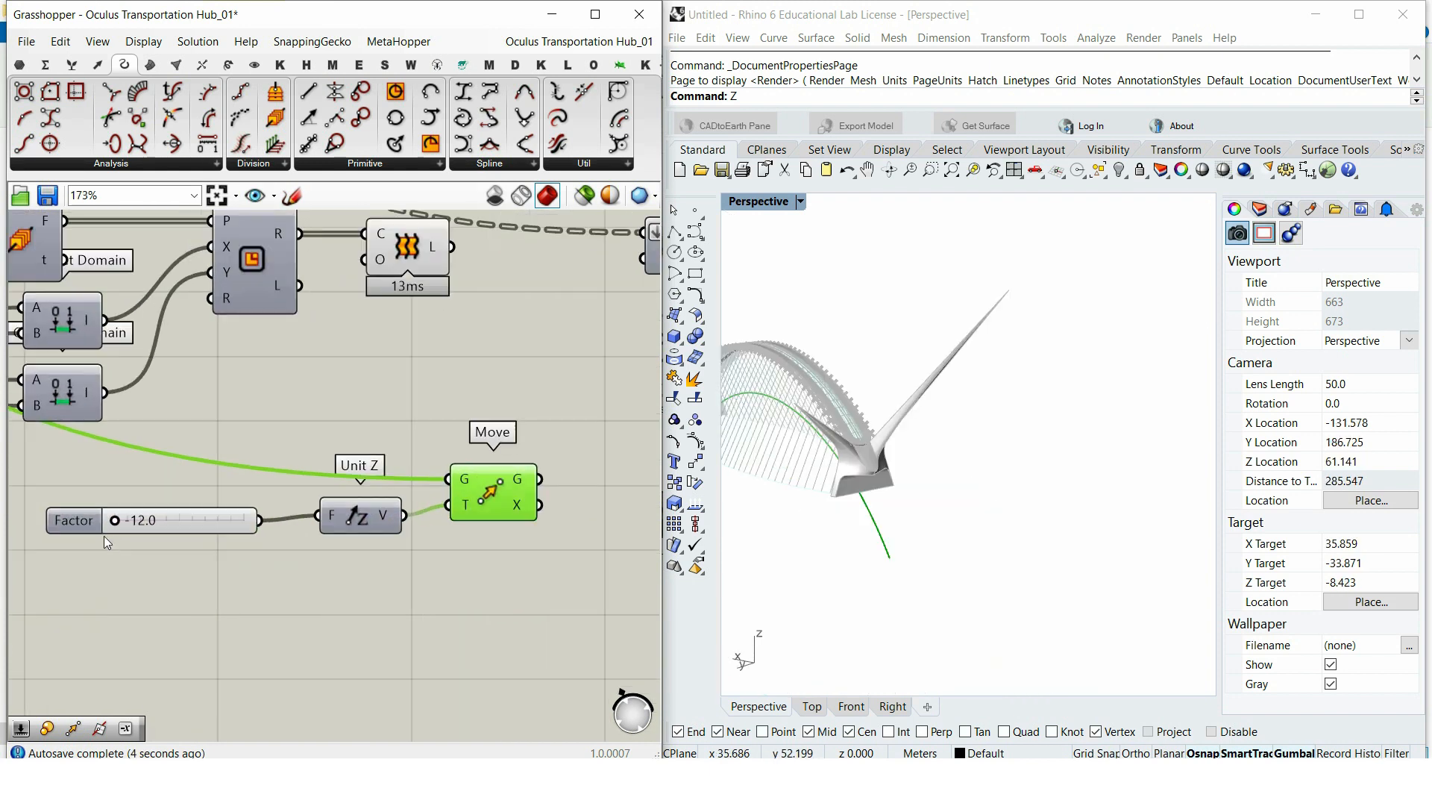
pyautogui.moveTo(149, 518); pyautogui.dragTo(208, 521)
# Step: Add a Project component that projects the moved arc from the Move onto the lower Loft beside it
pyautogui.scroll(-2, 207, 522)
pyautogui.moveTo(434, 447); pyautogui.dragTo(274, 524, button='right')
pyautogui.doubleClick(529, 515)
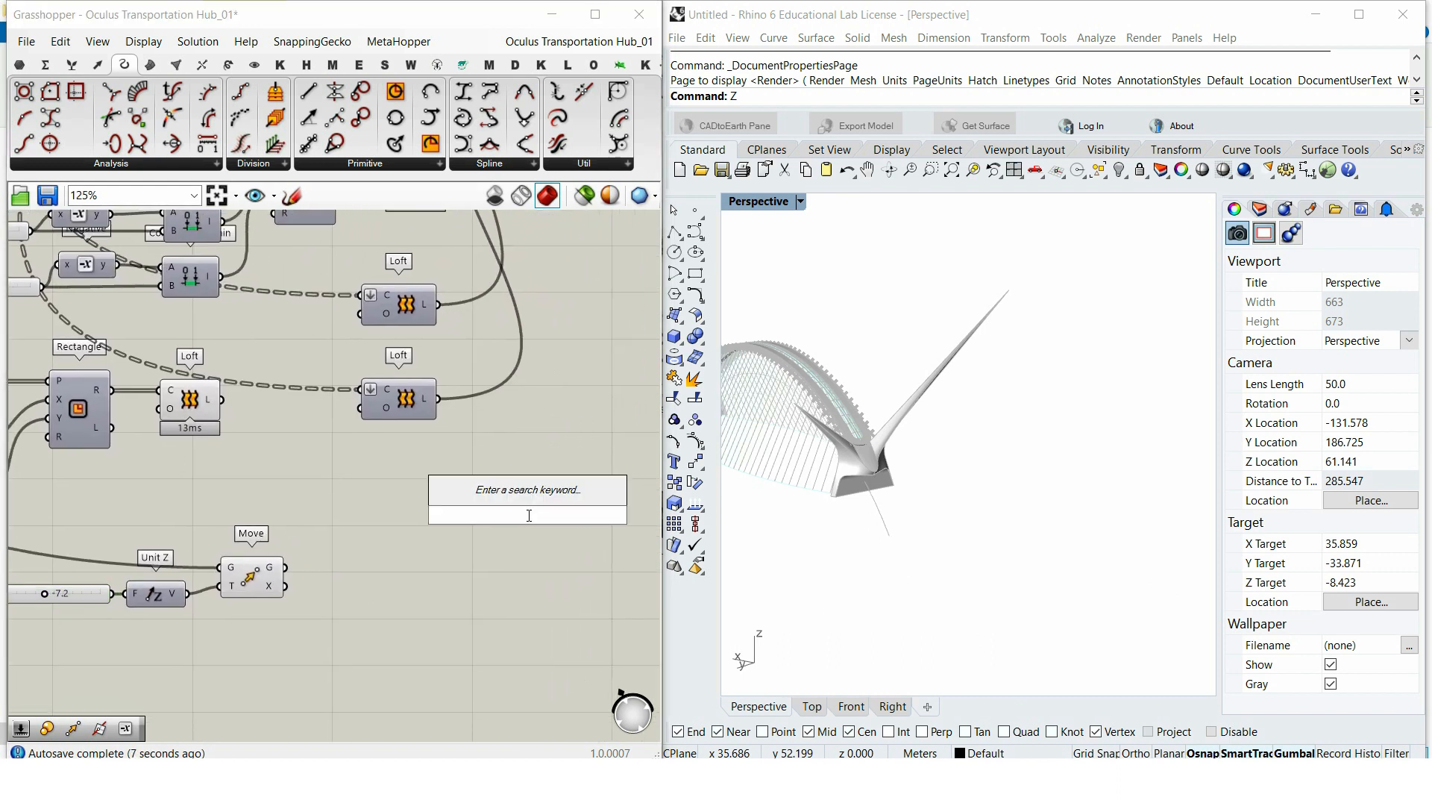
pyautogui.write('proj')
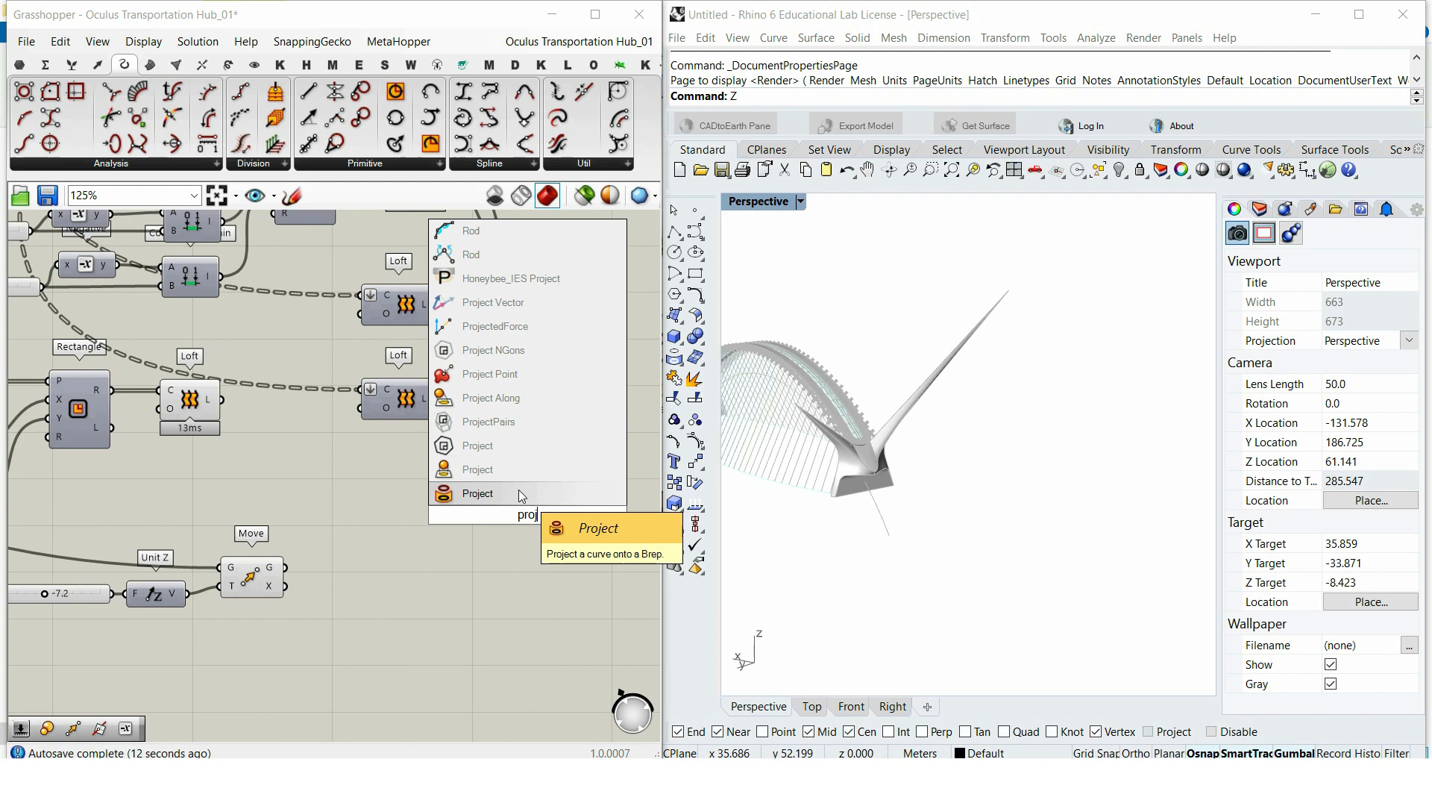
pyautogui.click(520, 494)
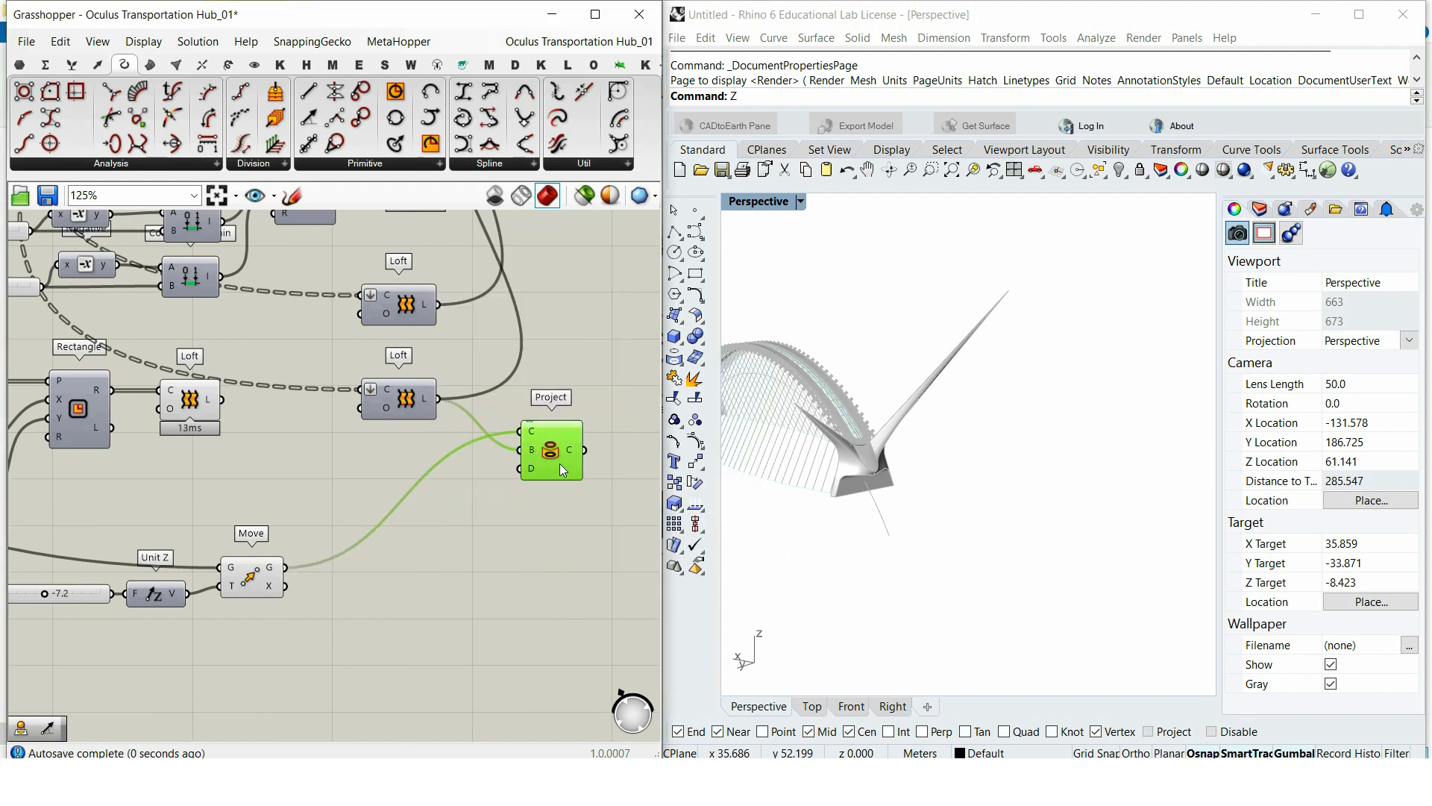
# Step: Connect an axis vector from the Deconstruct Plane component to the Project's Direction input
pyautogui.scroll(3, 513, 467)
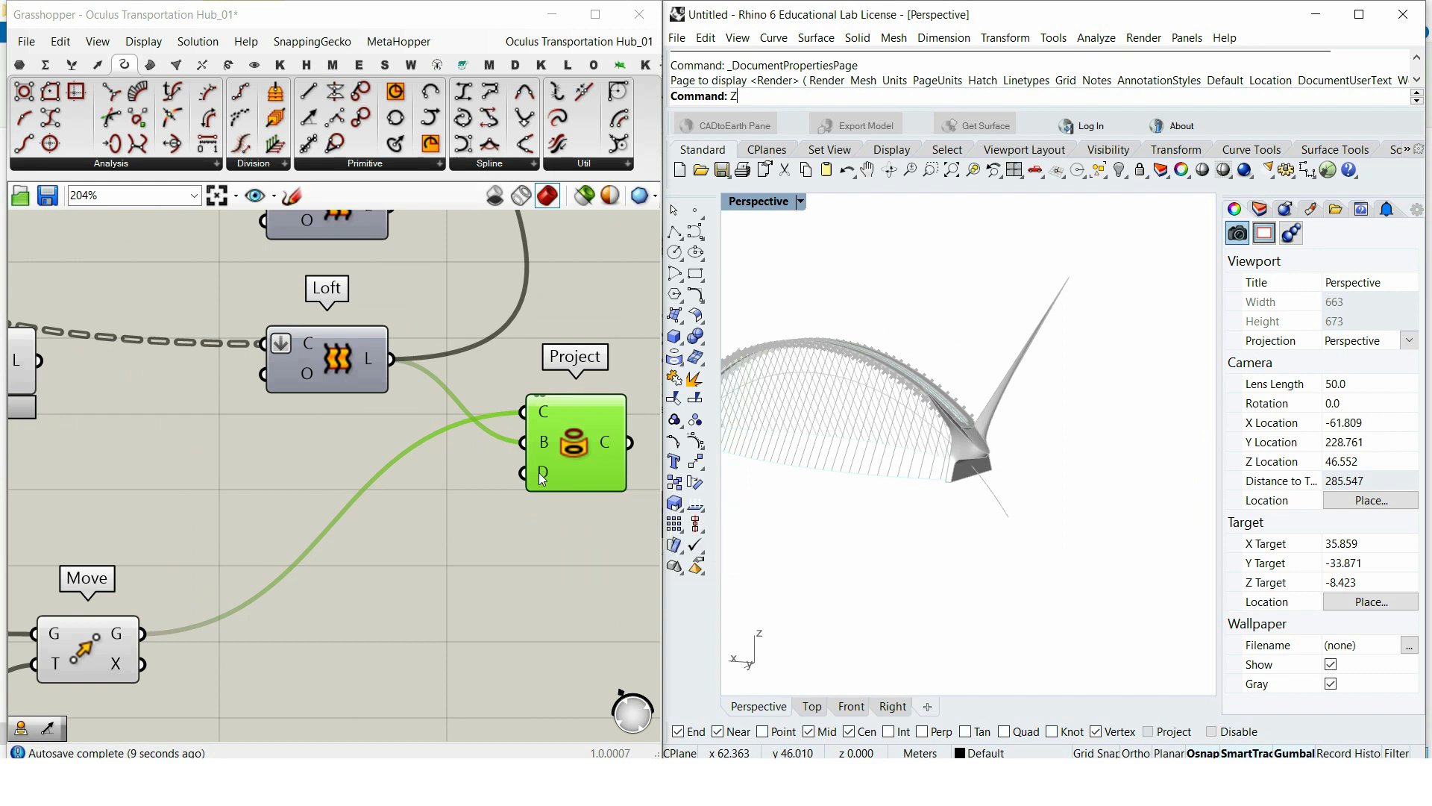
pyautogui.scroll(-9, 405, 513)
pyautogui.moveTo(389, 422); pyautogui.dragTo(466, 513, button='right')
pyautogui.scroll(8, 198, 388)
pyautogui.moveTo(197, 388); pyautogui.dragTo(110, 345, button='right')
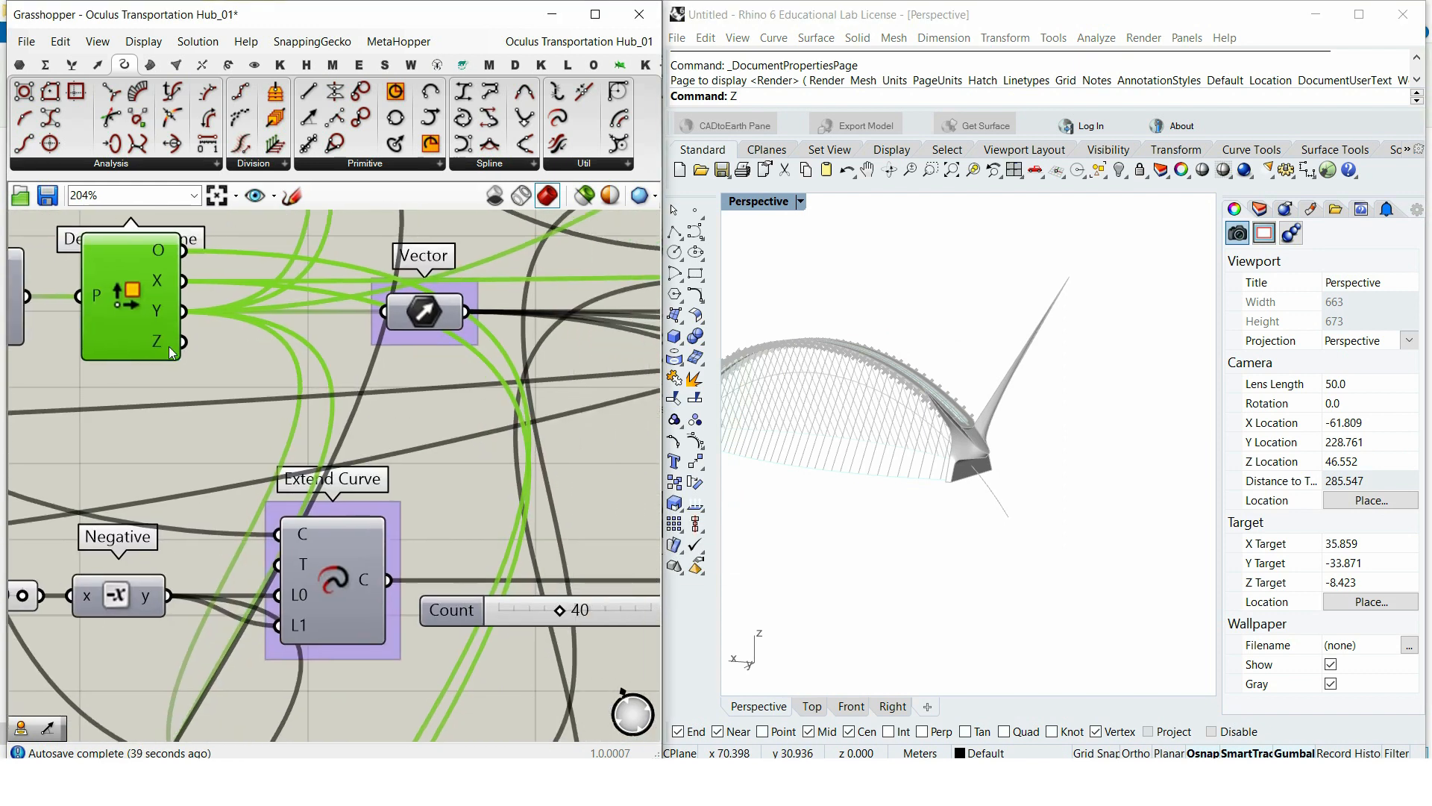
pyautogui.scroll(-15, 468, 318)
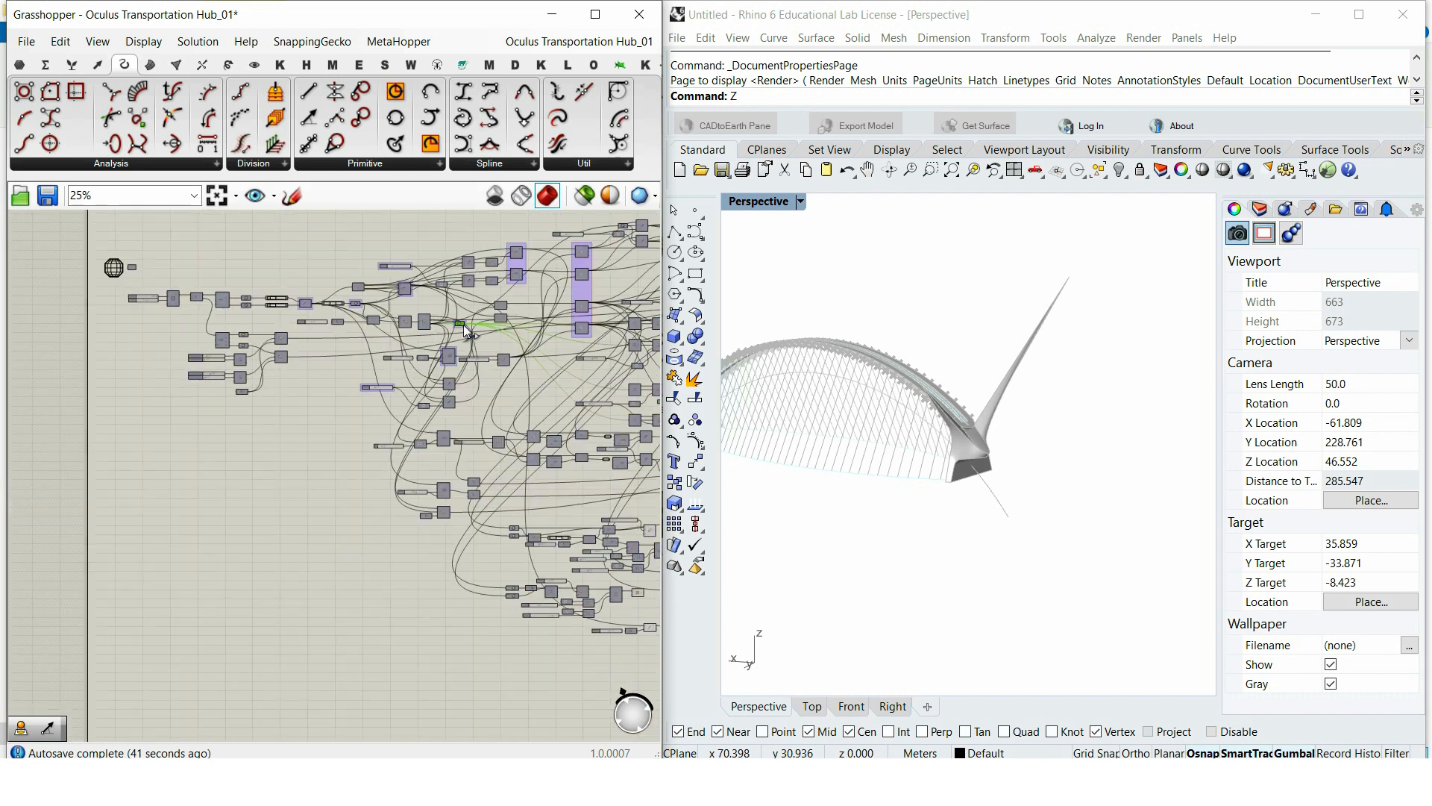
pyautogui.scroll(12, 561, 434)
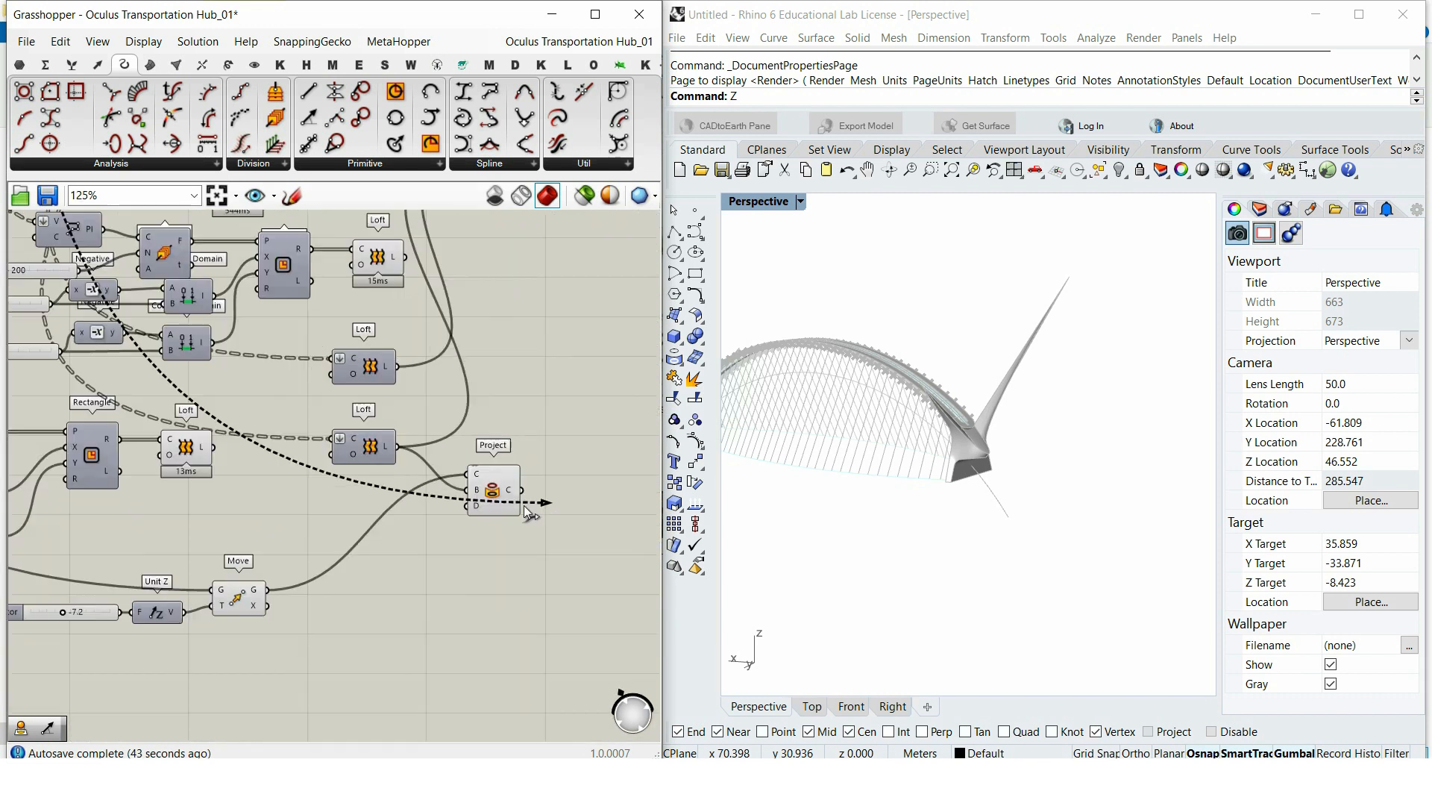
pyautogui.moveTo(1179, 455); pyautogui.dragTo(1073, 423, button='right')
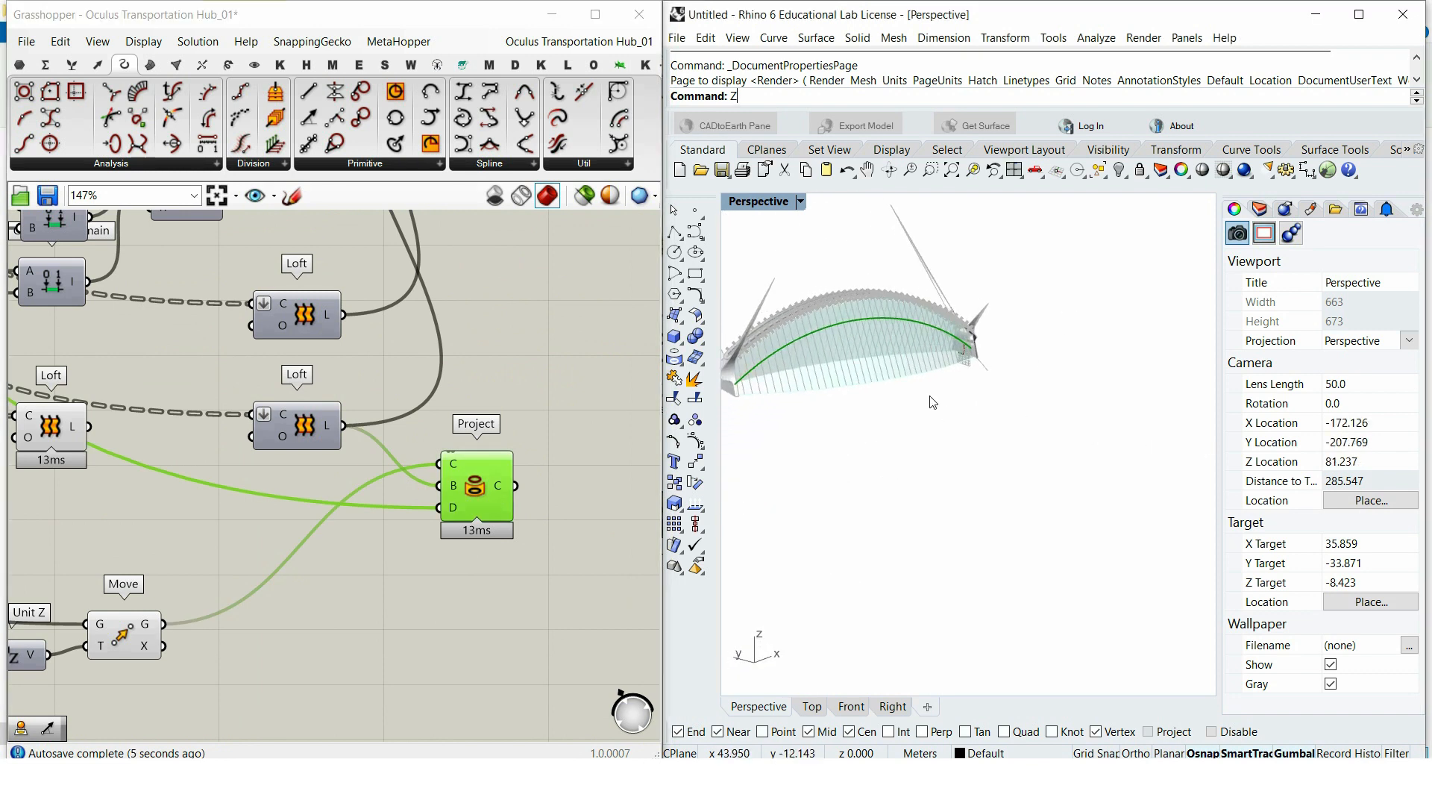
# Step: Duplicate the Project component above the original and replace the copy's Brep input with the upper Loft
pyautogui.keyDown('alt'); pyautogui.moveTo(485, 483); pyautogui.dragTo(490, 366); pyautogui.keyUp('alt')
pyautogui.scroll(2, 393, 330)
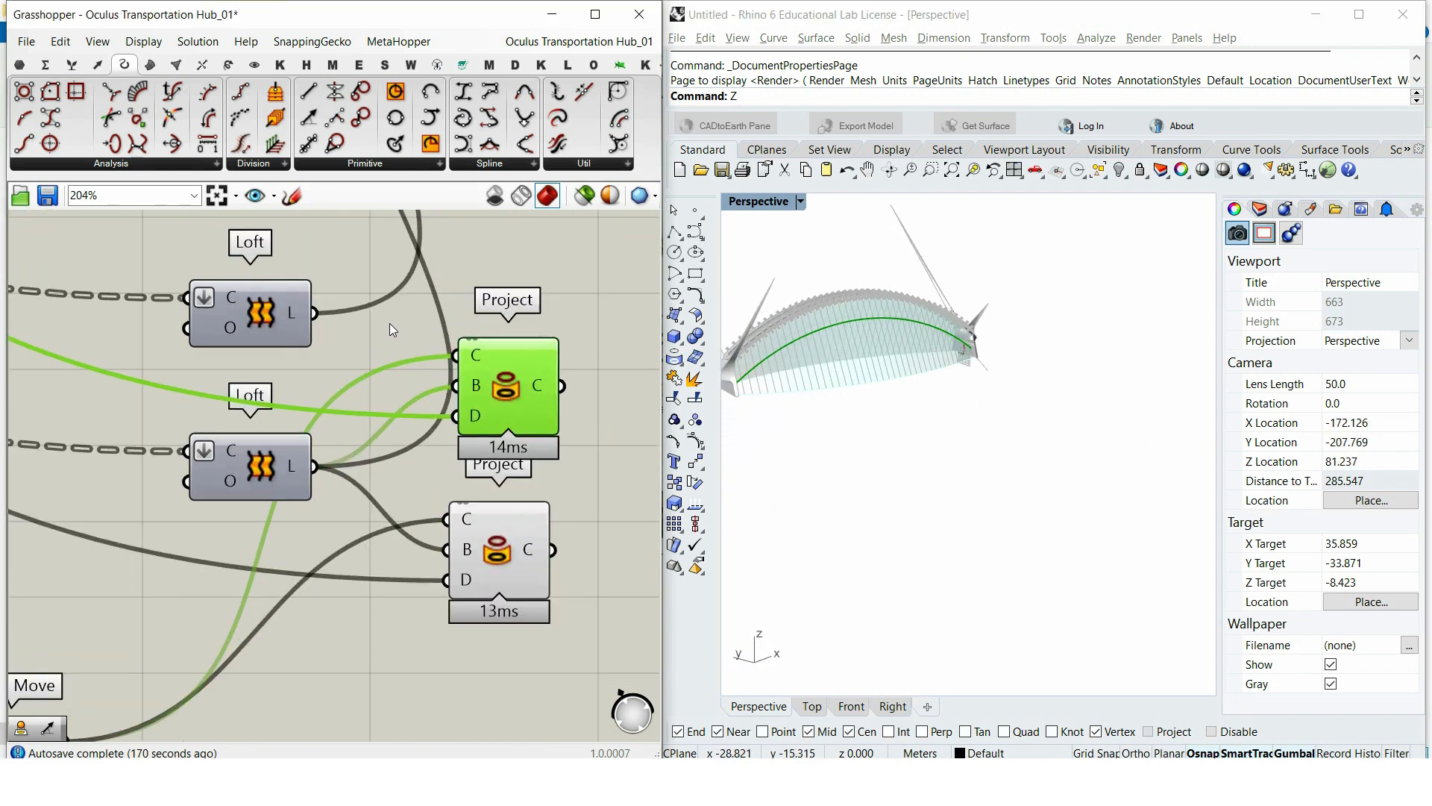
pyautogui.moveTo(314, 313); pyautogui.dragTo(423, 373)
pyautogui.moveTo(1045, 350); pyautogui.dragTo(1093, 337, button='right')
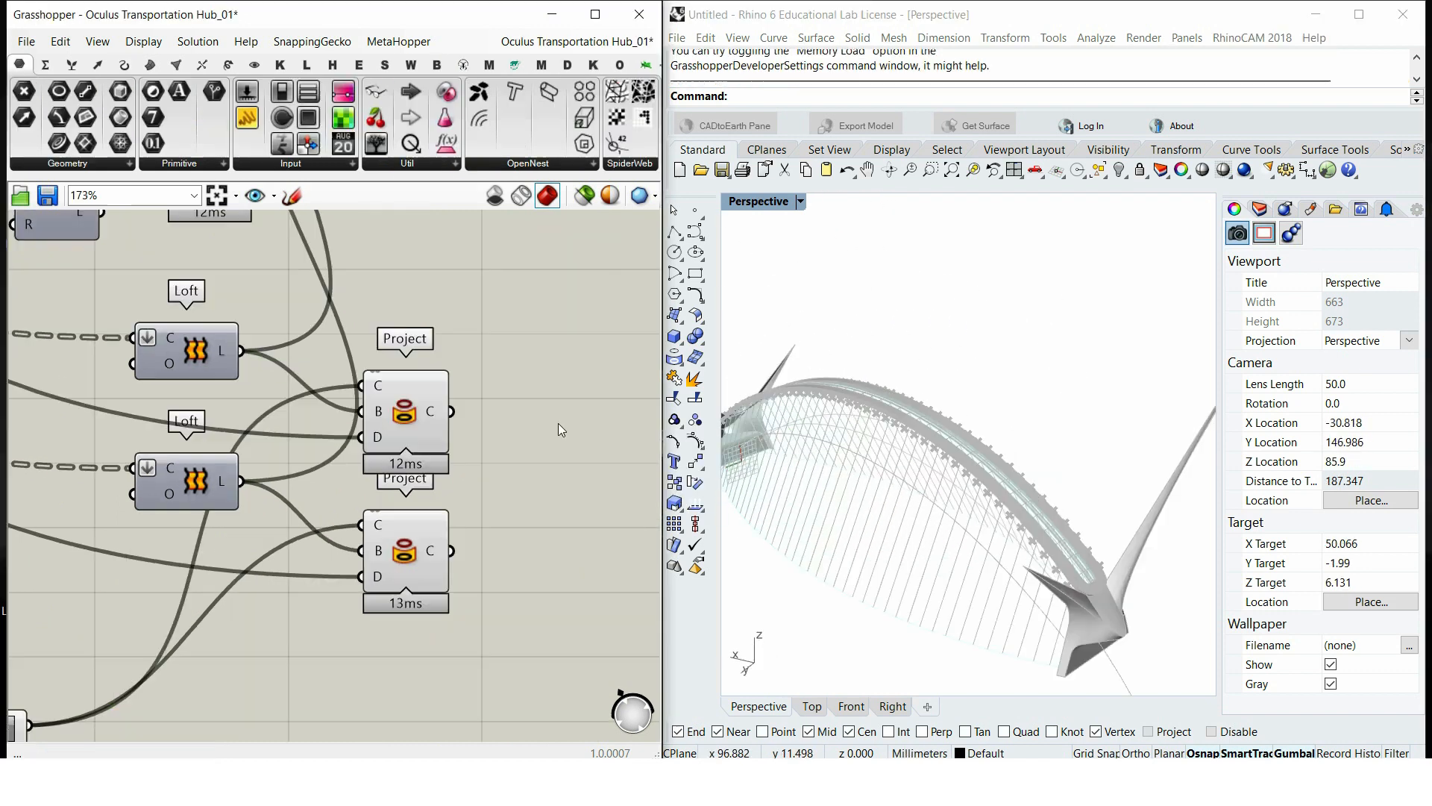
# Step: Add an Interpolate curve through the points of the upper Point parameter, plus a duplicate for the lower Point parameter
pyautogui.scroll(-4, 558, 423)
pyautogui.moveTo(195, 463); pyautogui.dragTo(213, 464, button='right')
pyautogui.scroll(3, 213, 463)
pyautogui.doubleClick(265, 564)
pyautogui.write('in')
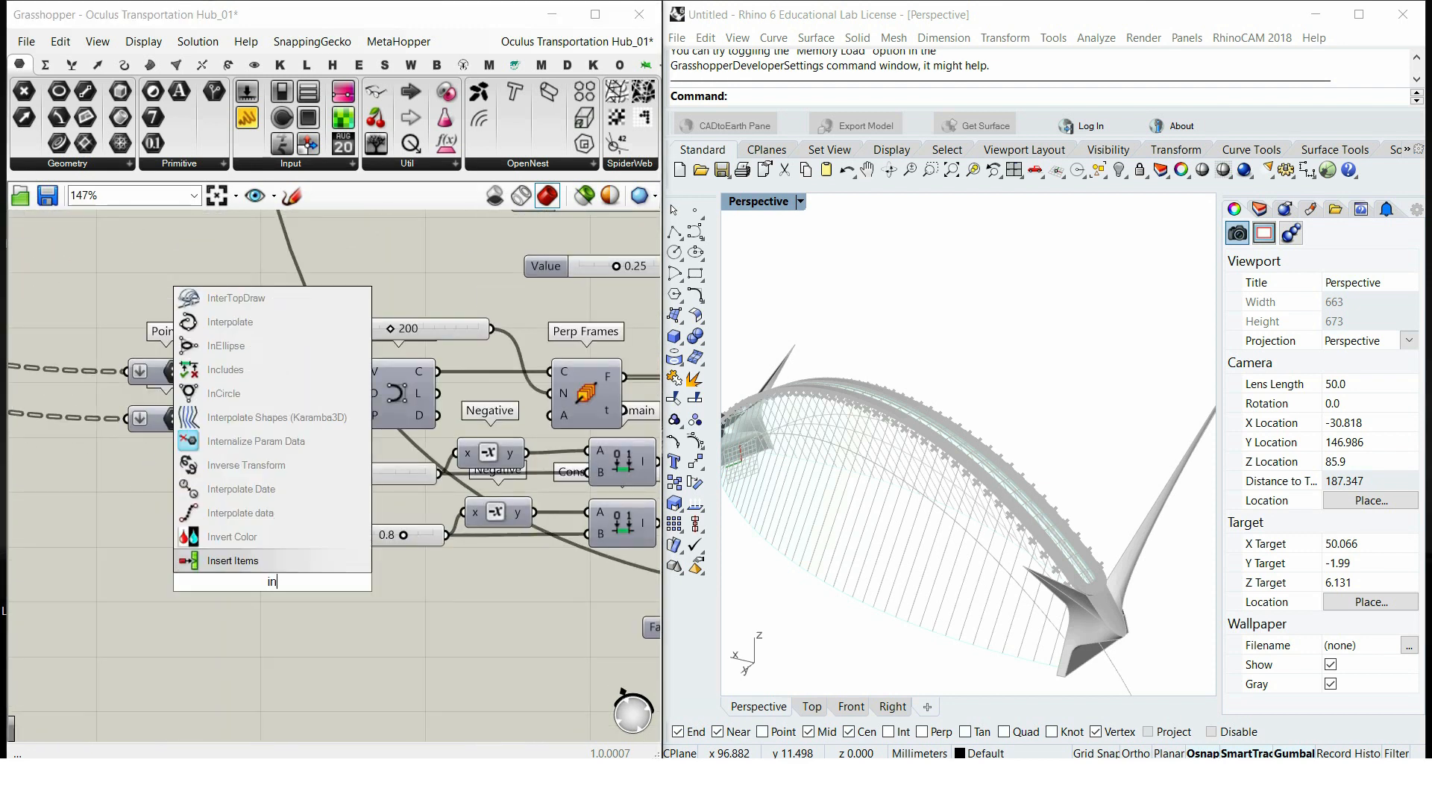
pyautogui.write('te')
pyautogui.click(267, 296)
pyautogui.moveTo(207, 371); pyautogui.dragTo(361, 607)
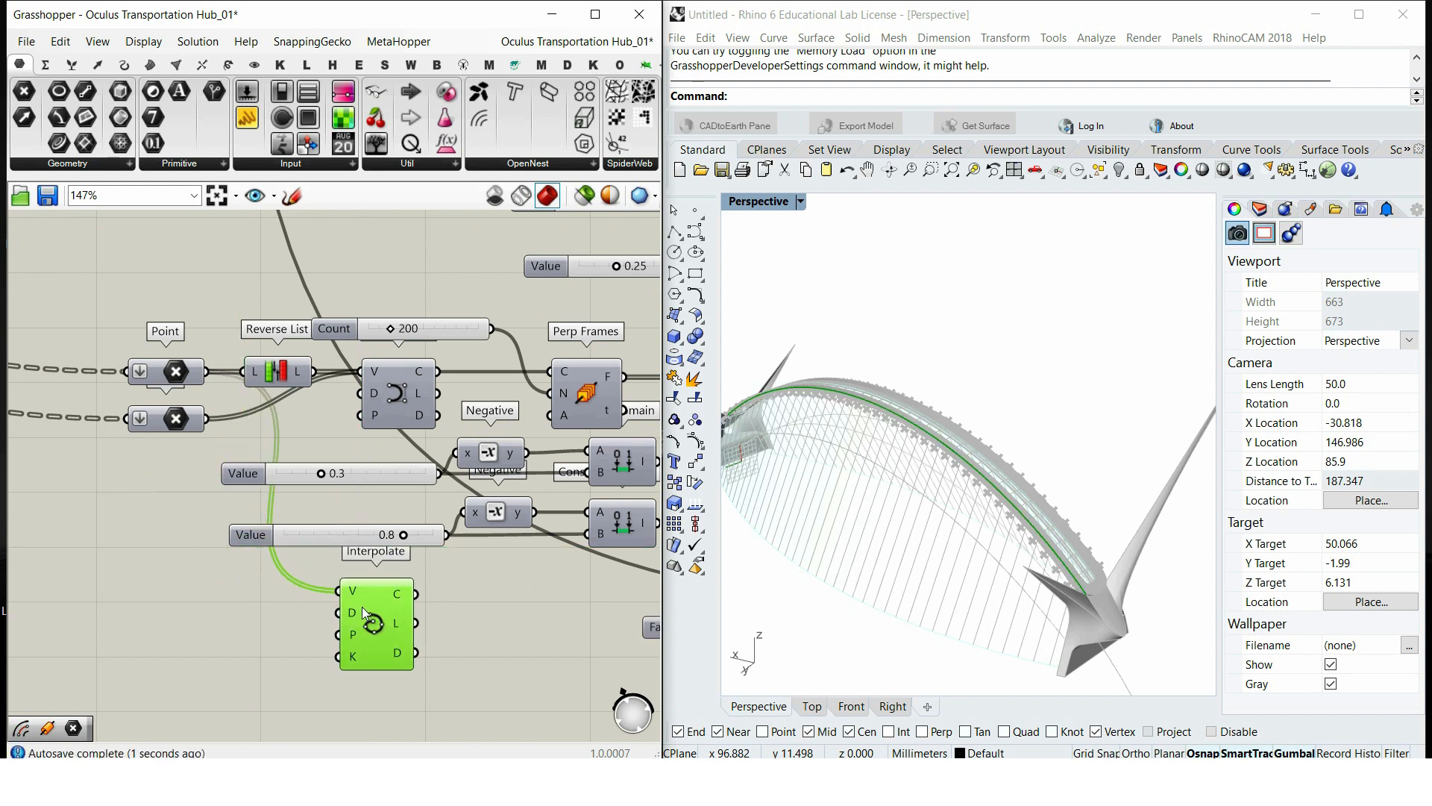
pyautogui.moveTo(364, 585); pyautogui.dragTo(382, 458, button='right')
pyautogui.keyDown('alt'); pyautogui.moveTo(382, 458); pyautogui.dragTo(378, 575); pyautogui.keyUp('alt')
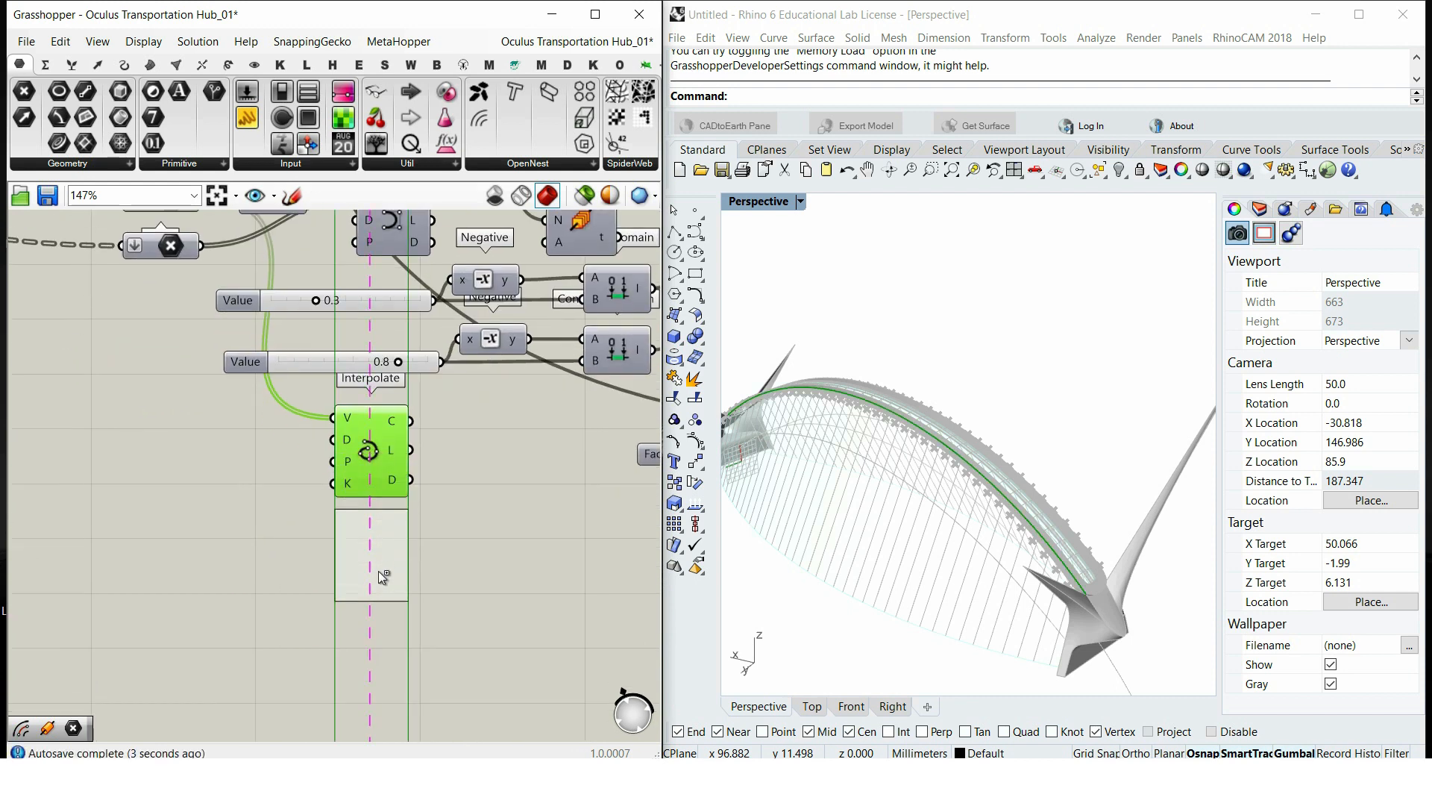
# Step: Move both Interpolate components together to directly below the two Project components
pyautogui.moveTo(485, 582); pyautogui.dragTo(388, 456)
pyautogui.scroll(-8, 308, 466)
pyautogui.scroll(5, 309, 467)
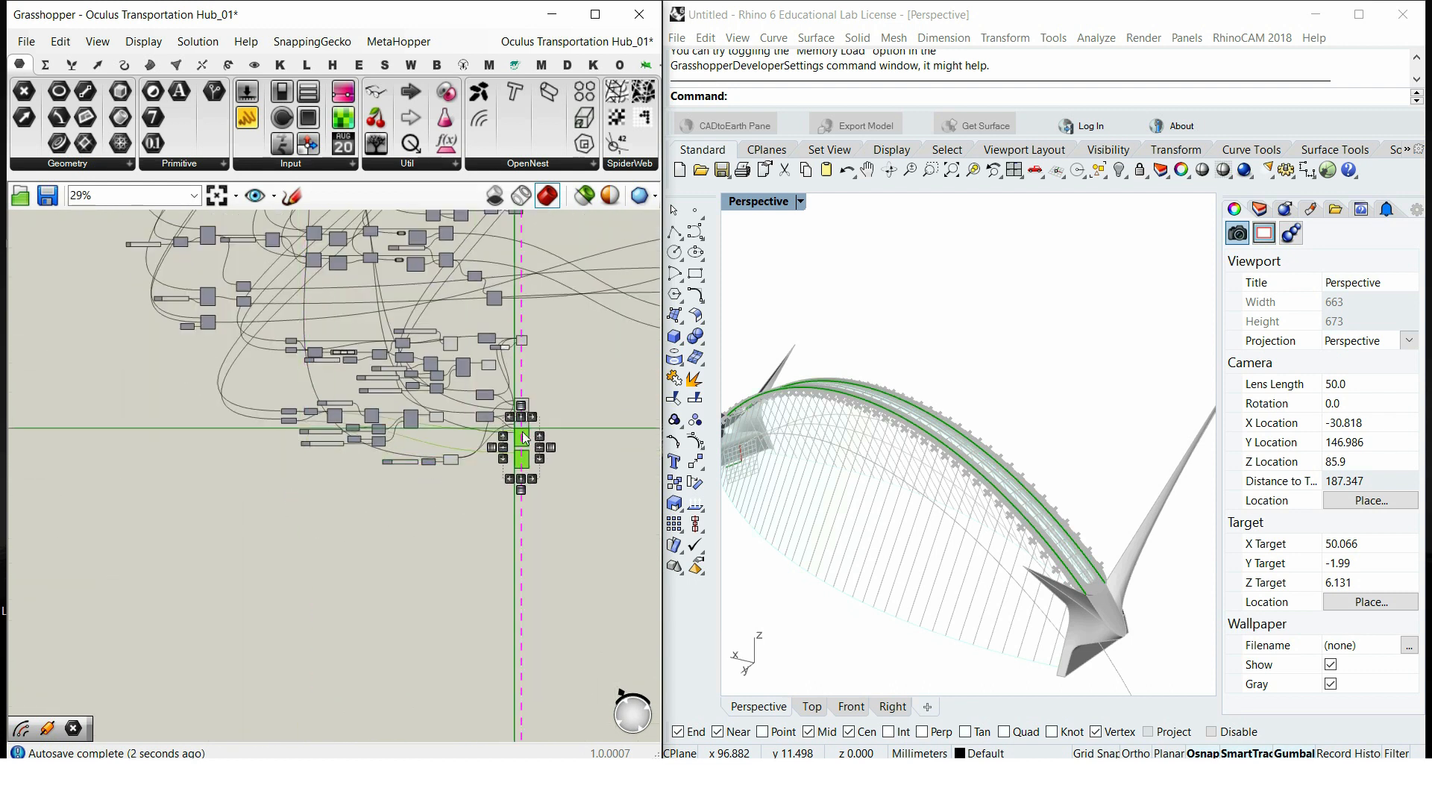
pyautogui.scroll(4, 442, 401)
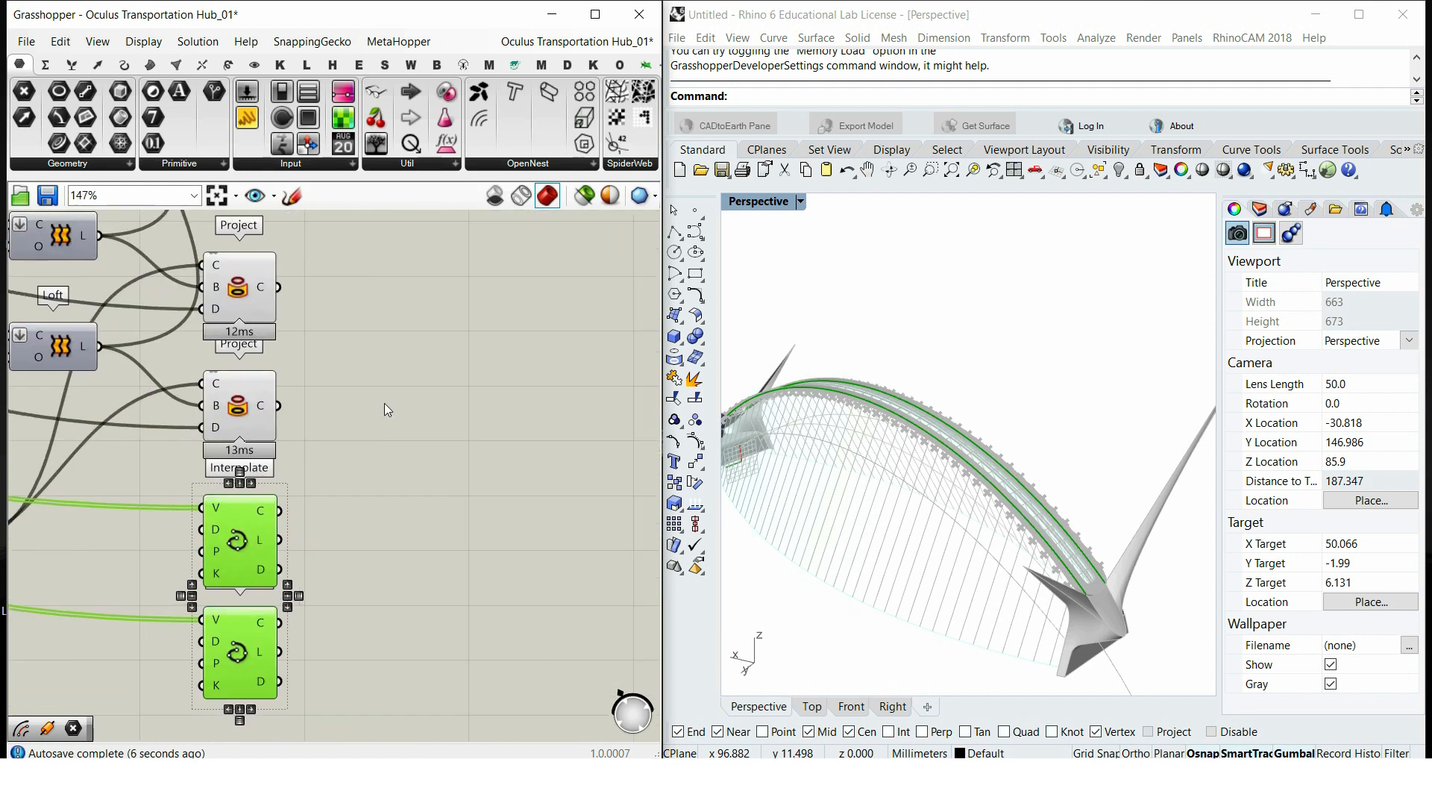
# Step: Add a Loft between the upper Project curve and the upper Interpolate curve, and flatten its Curves input
pyautogui.doubleClick(383, 403)
pyautogui.write('loft')
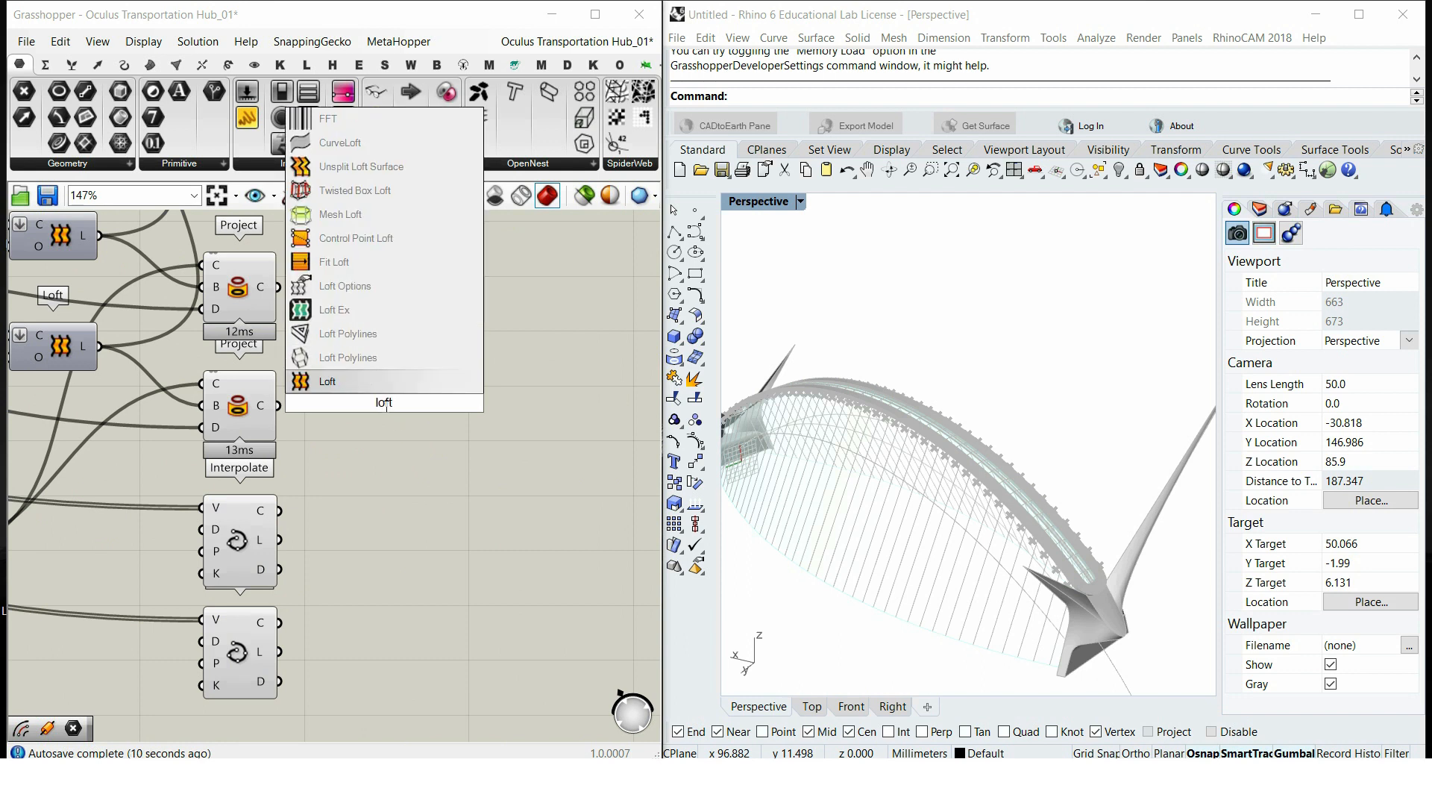
pyautogui.click(370, 383)
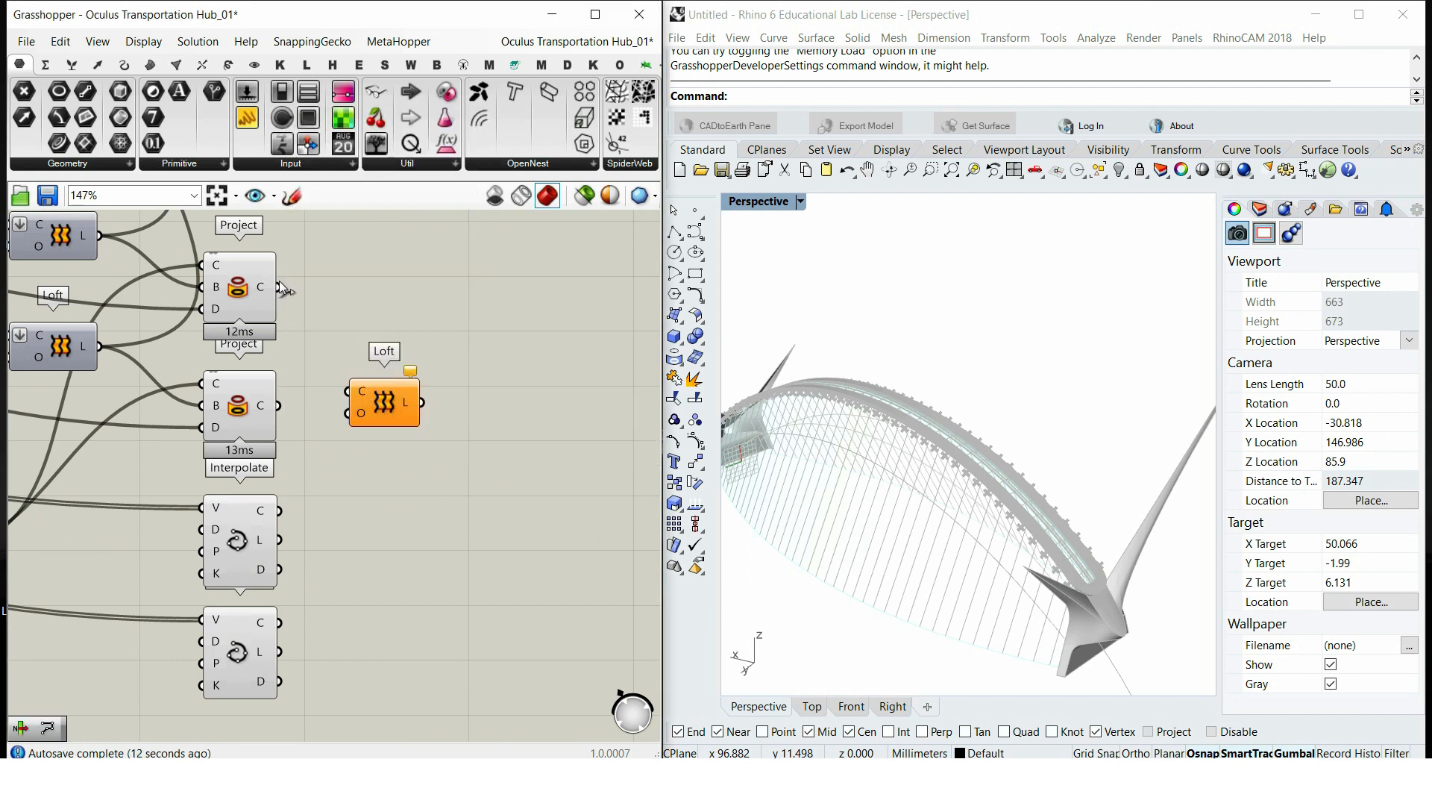
pyautogui.moveTo(356, 383); pyautogui.dragTo(353, 388)
pyautogui.click(256, 298)
pyautogui.click(243, 547)
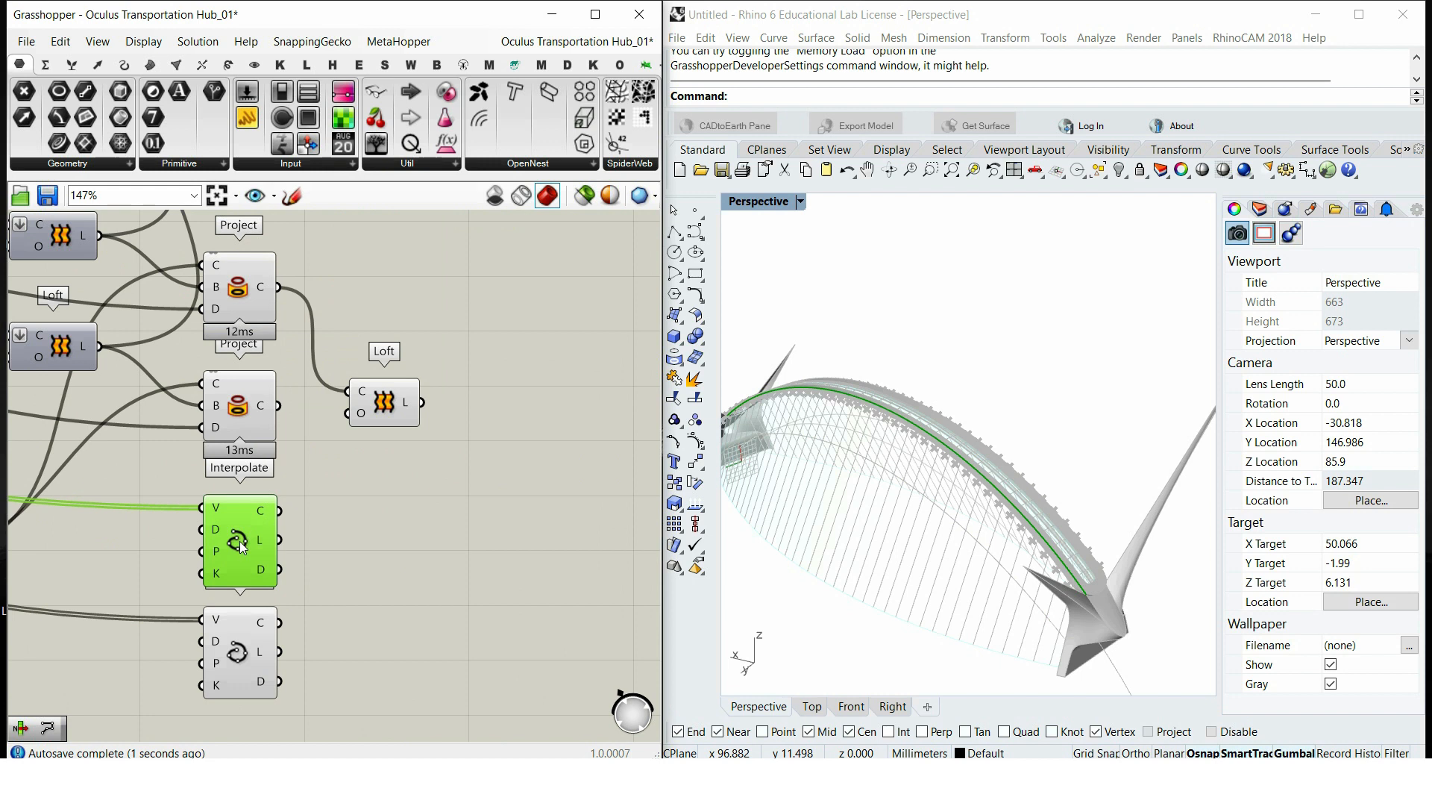
pyautogui.keyDown('shift'); pyautogui.moveTo(337, 393); pyautogui.dragTo(349, 390); pyautogui.keyUp('shift')
pyautogui.click(368, 409)
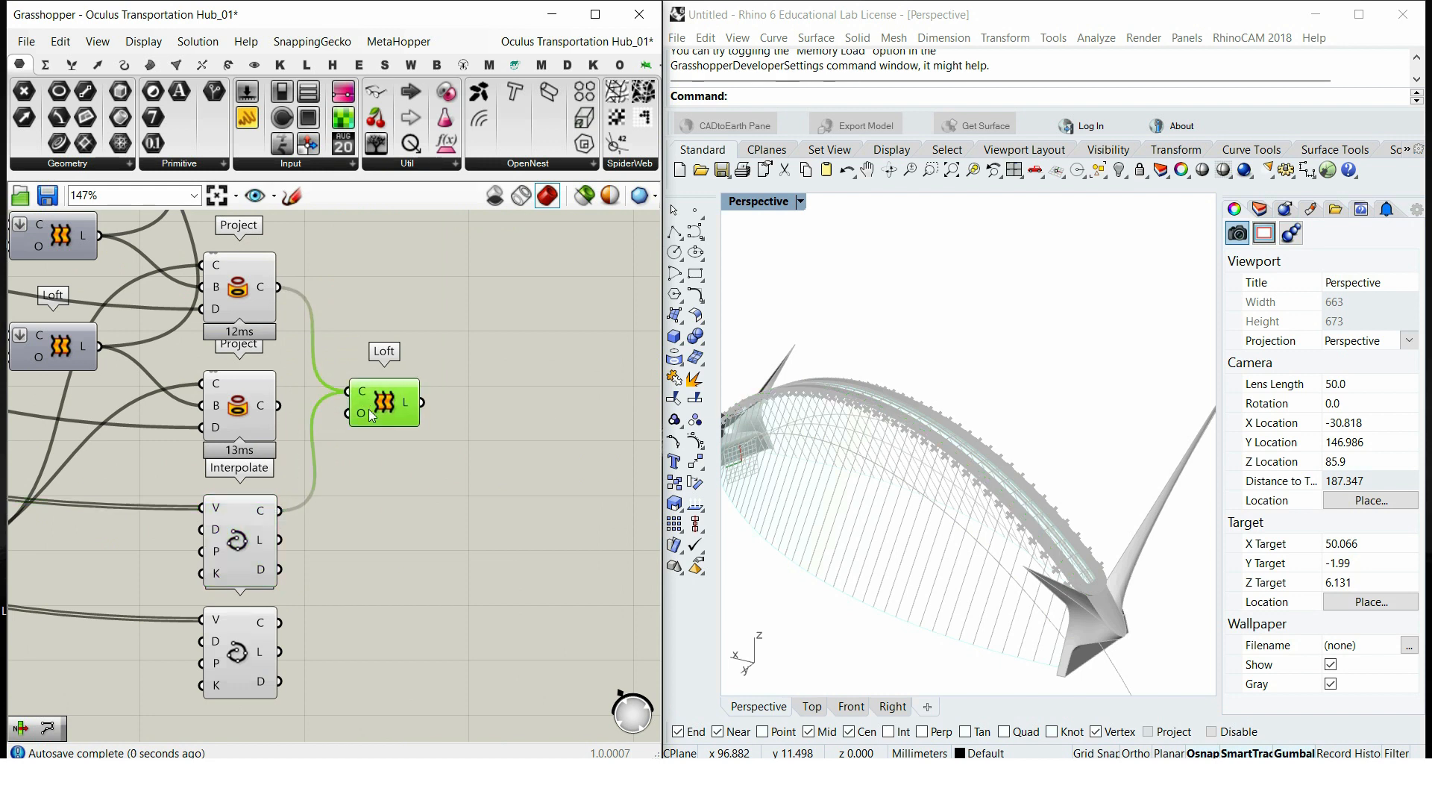
pyautogui.rightClick(382, 382)
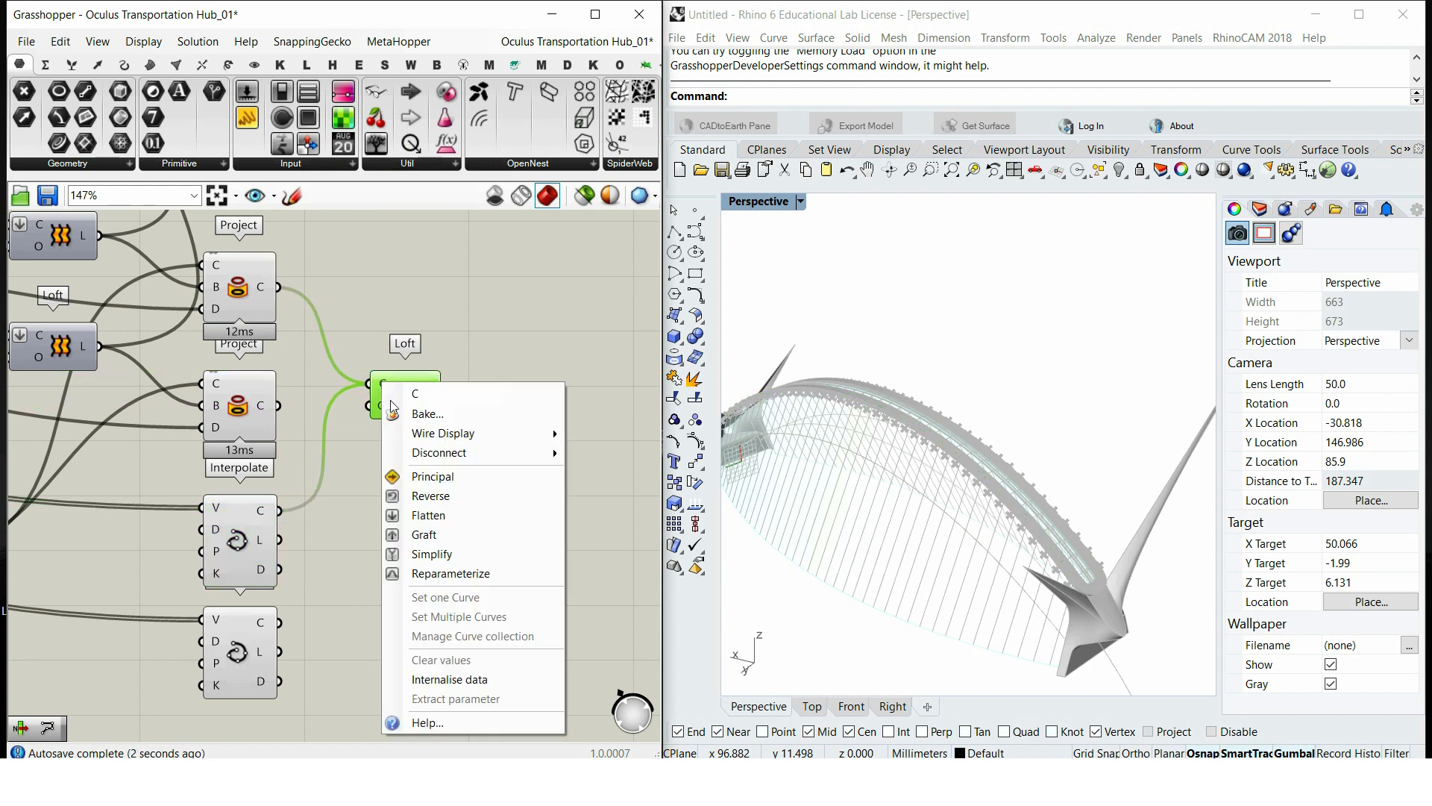
pyautogui.click(423, 515)
# Step: Copy the new Loft below and feed it the lower Project curve and the lower Interpolate curve
pyautogui.hotkey('ctrl', 'c')
pyautogui.hotkey('ctrl', 'v')
pyautogui.moveTo(436, 500); pyautogui.dragTo(278, 405)
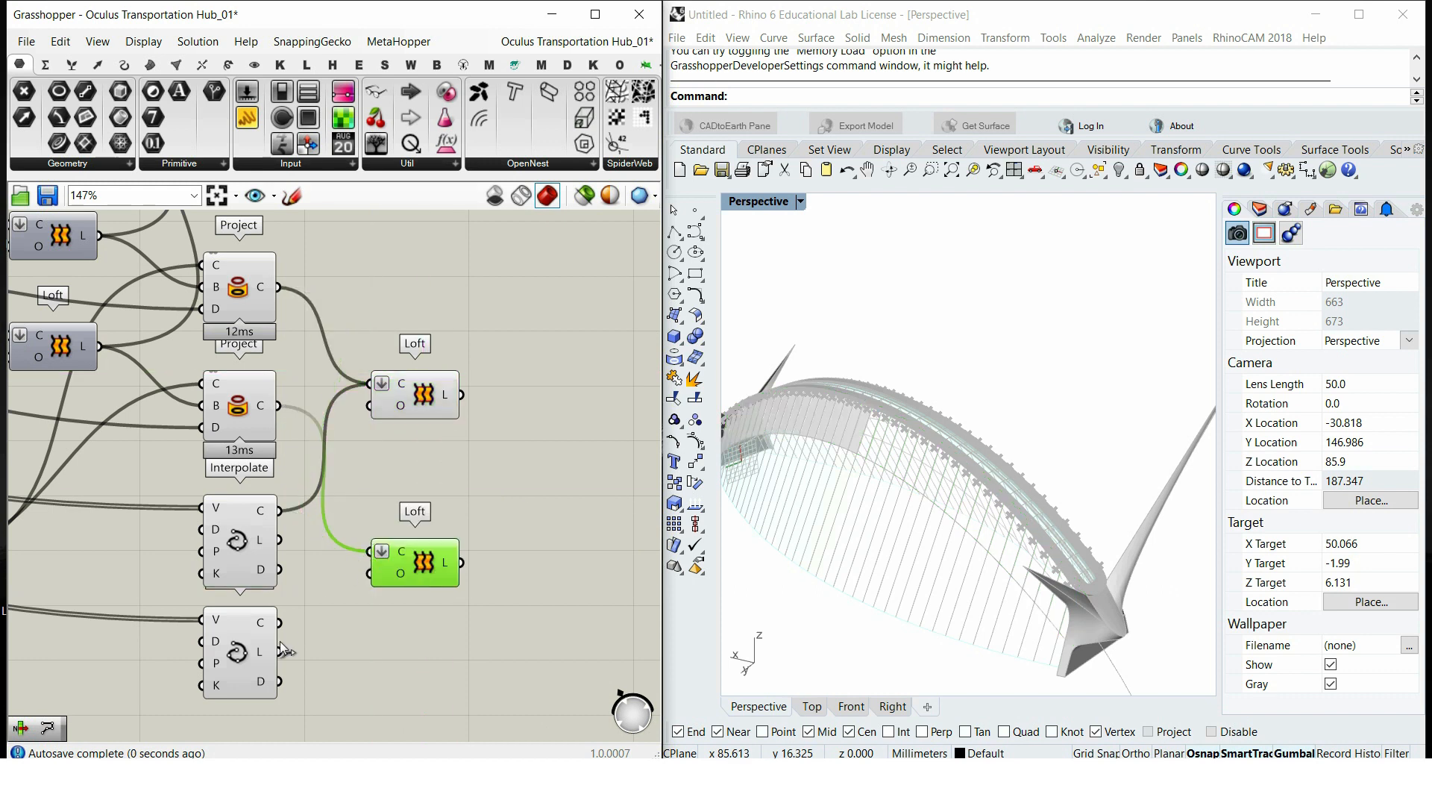
pyautogui.moveTo(970, 522)
pyautogui.mouseDown(button='right')
pyautogui.moveTo(880, 463)
pyautogui.moveTo(993, 552)
pyautogui.moveTo(970, 537)
pyautogui.mouseUp(button='right')
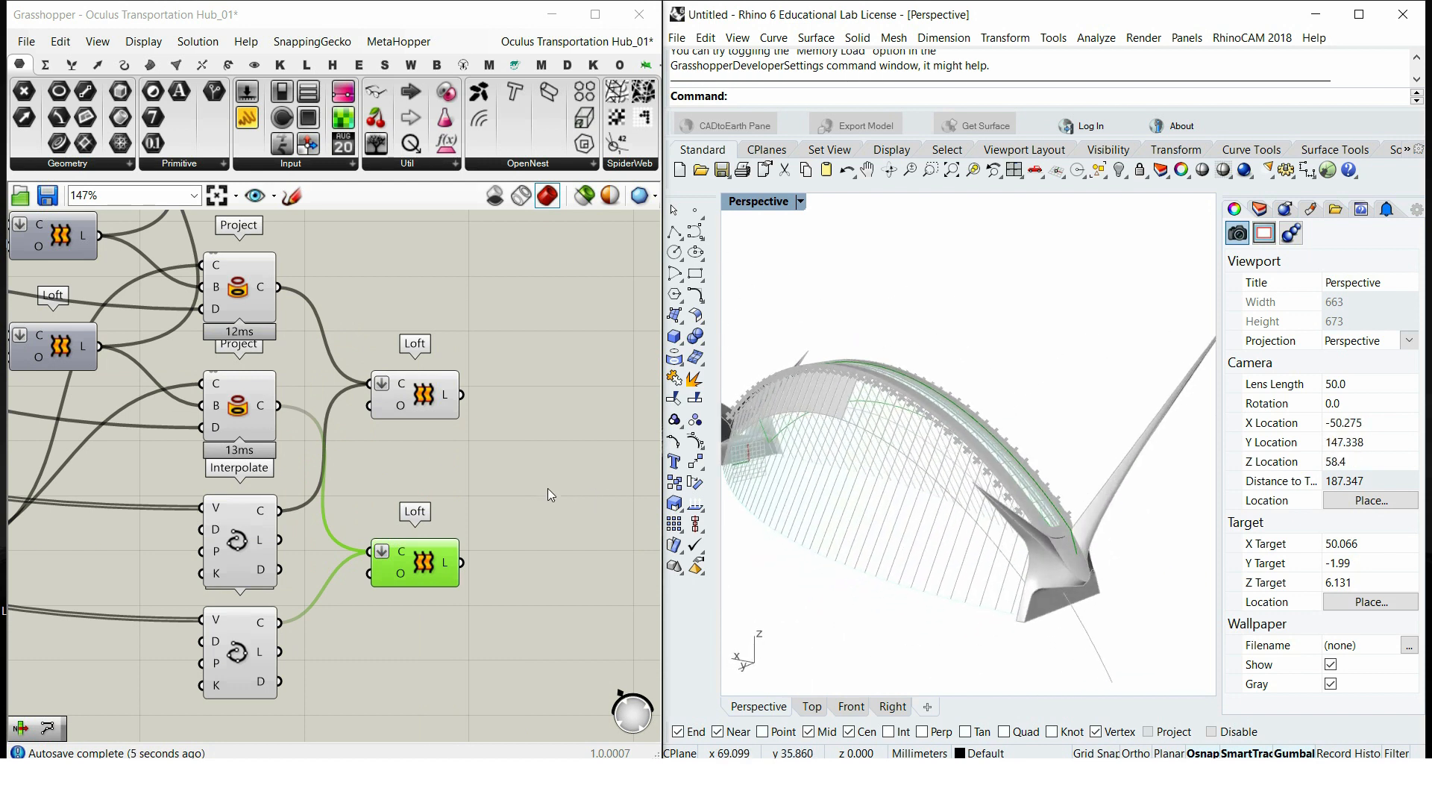
# Step: Add an Extrude component and use the upper new Loft as its Base input
pyautogui.moveTo(548, 488); pyautogui.dragTo(435, 512, button='right')
pyautogui.doubleClick(436, 512)
pyautogui.write('extrude')
pyautogui.click(419, 463)
pyautogui.moveTo(416, 489); pyautogui.dragTo(479, 462)
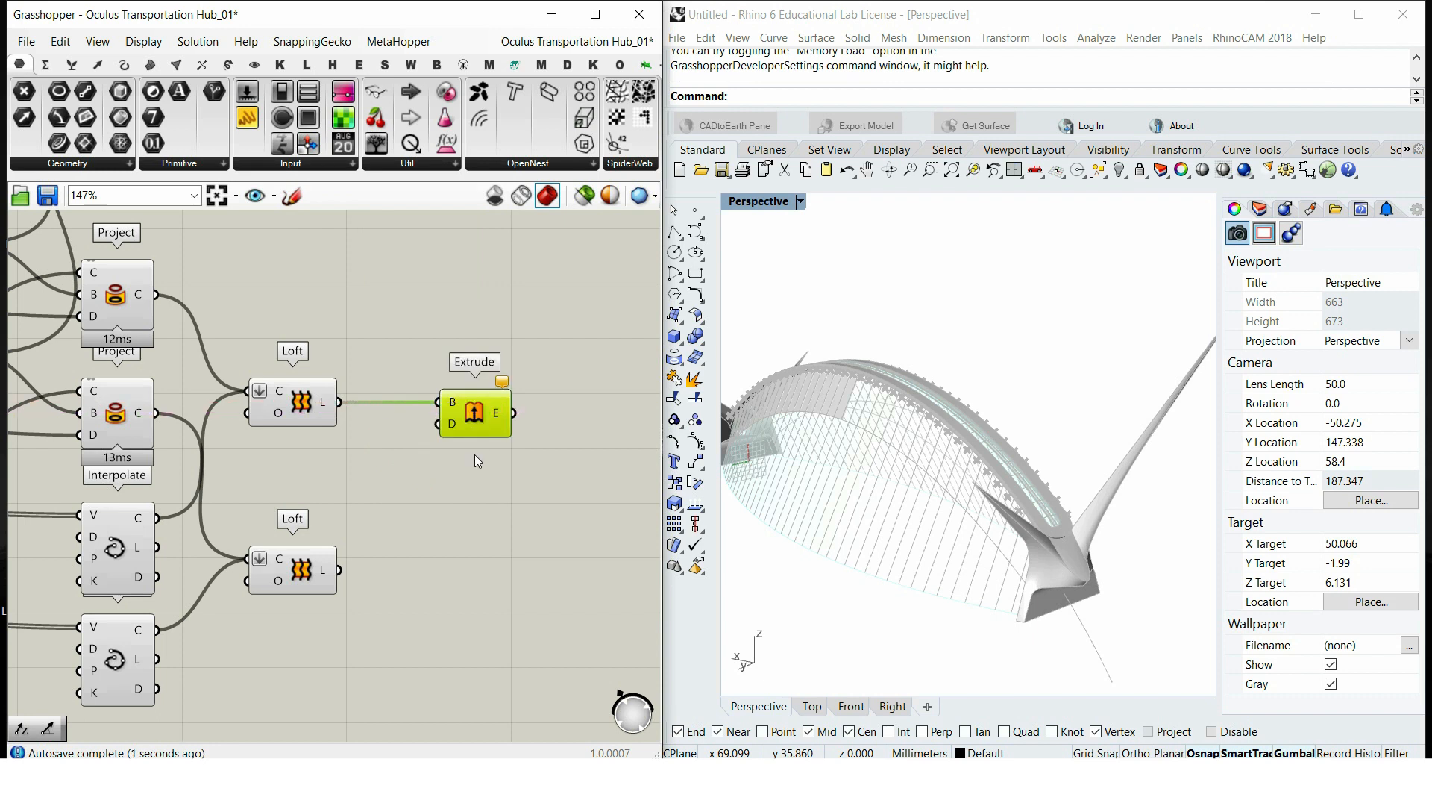
# Step: Add a Line SDL component above the Loft and drive its Length with a 1.1 number slider
pyautogui.doubleClick(478, 461)
pyautogui.write('line')
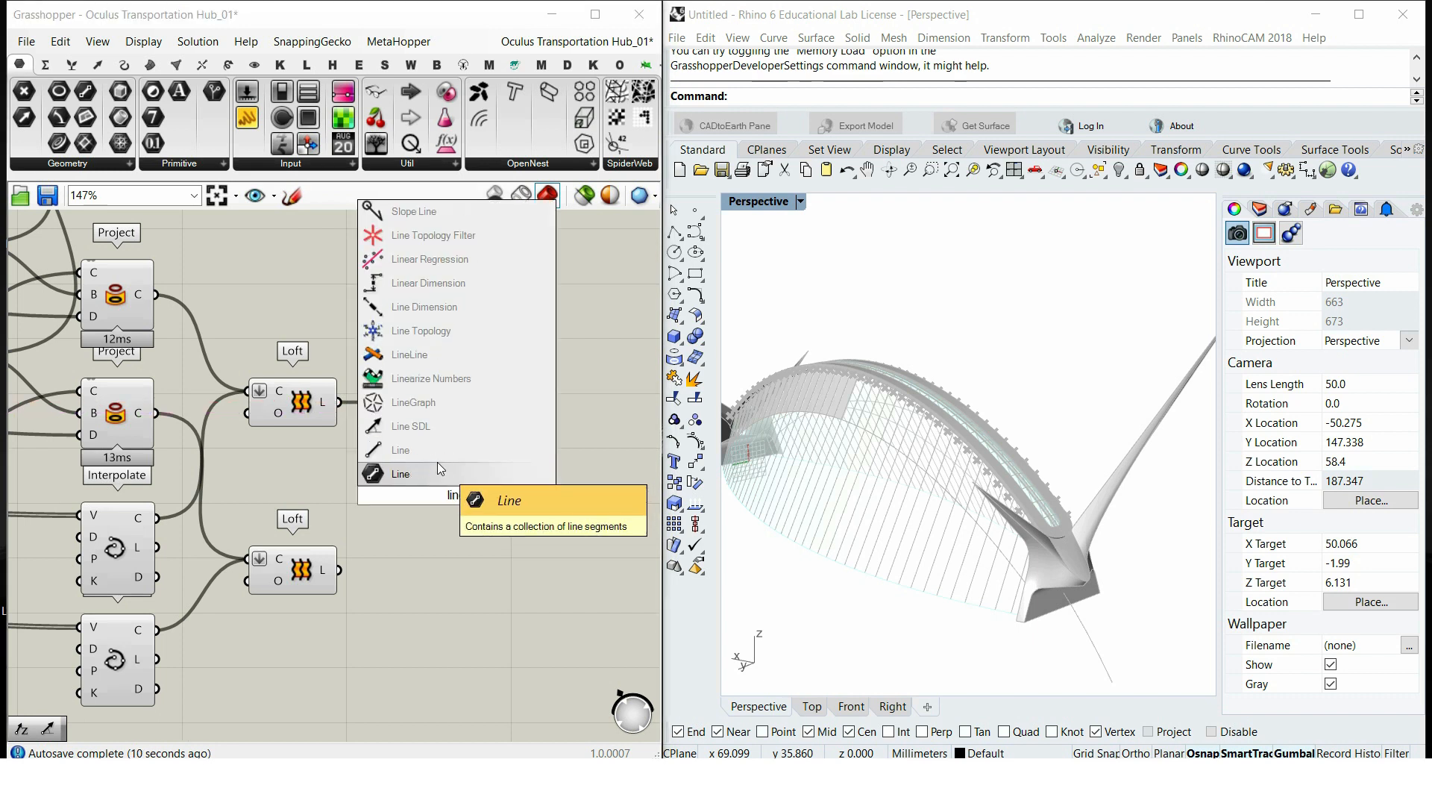
pyautogui.click(436, 427)
pyautogui.moveTo(449, 472); pyautogui.dragTo(376, 294)
pyautogui.doubleClick(397, 380)
pyautogui.write('1.1')
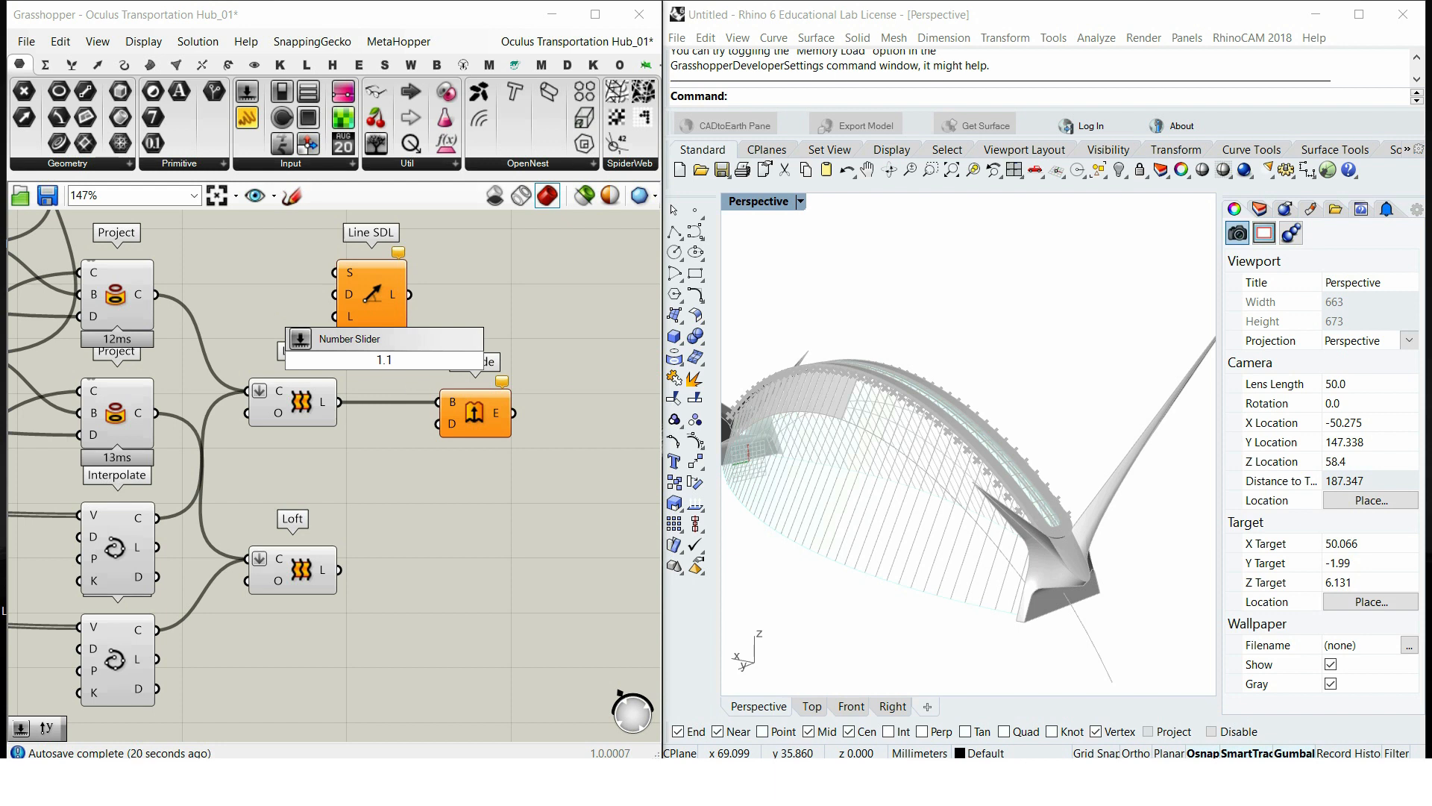
pyautogui.press('Return')
pyautogui.moveTo(321, 361); pyautogui.dragTo(142, 316)
# Step: Connect the Deconstruct Plane's Origin output to the Line SDL's Start input
pyautogui.moveTo(348, 280); pyautogui.dragTo(429, 339, button='right')
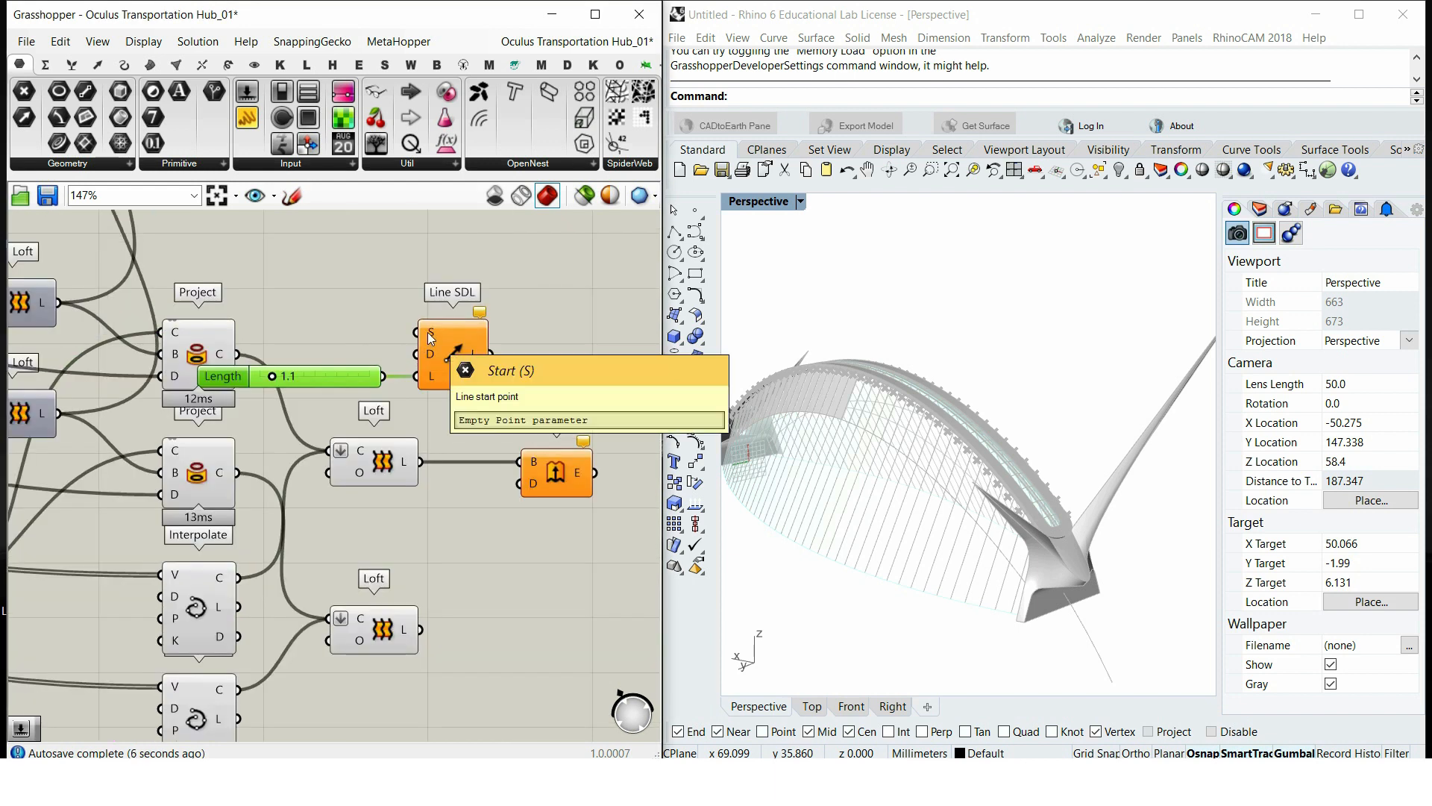
pyautogui.scroll(-8, 364, 313)
pyautogui.moveTo(347, 423); pyautogui.dragTo(370, 485, button='right')
pyautogui.scroll(3, 329, 483)
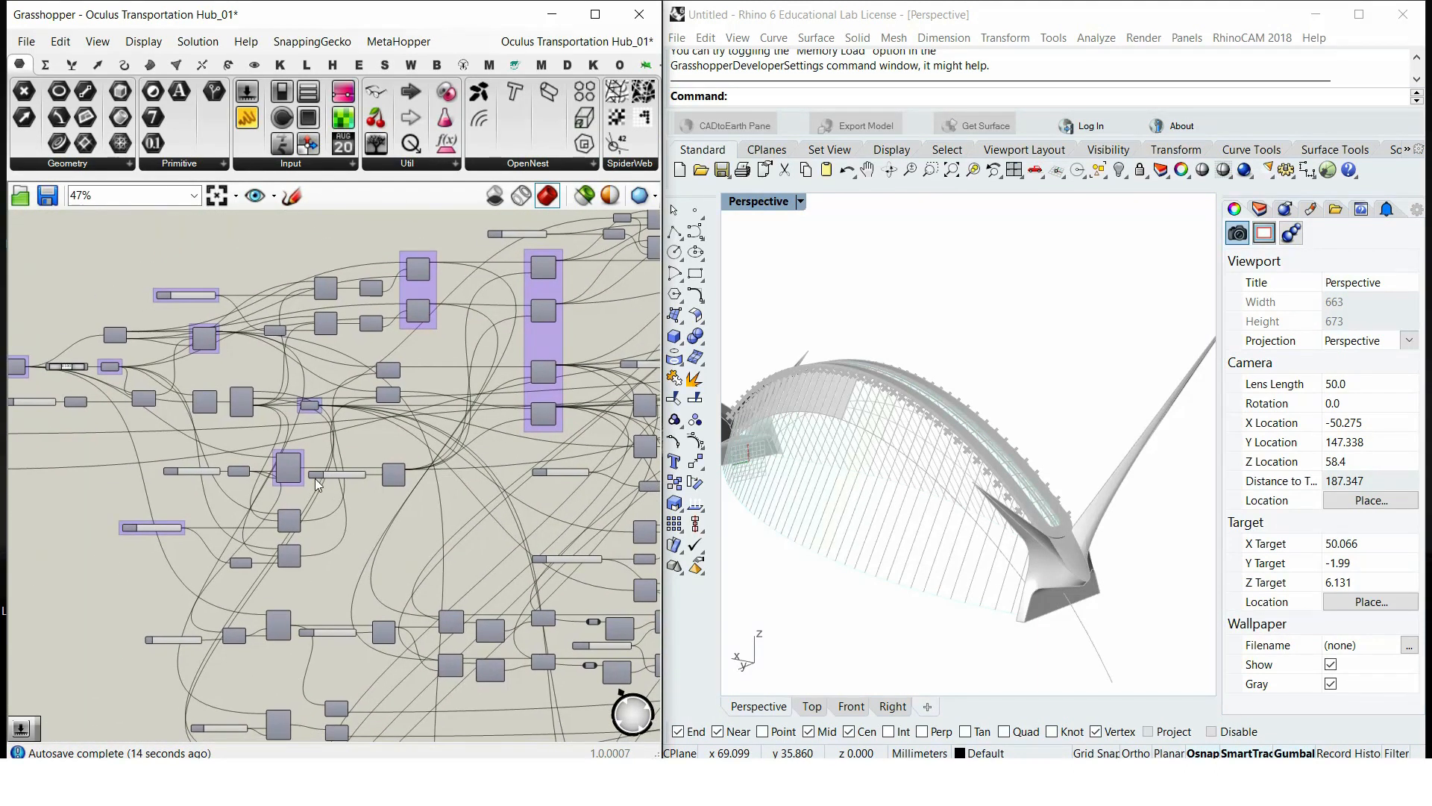
pyautogui.scroll(6, 315, 481)
pyautogui.scroll(4, 157, 272)
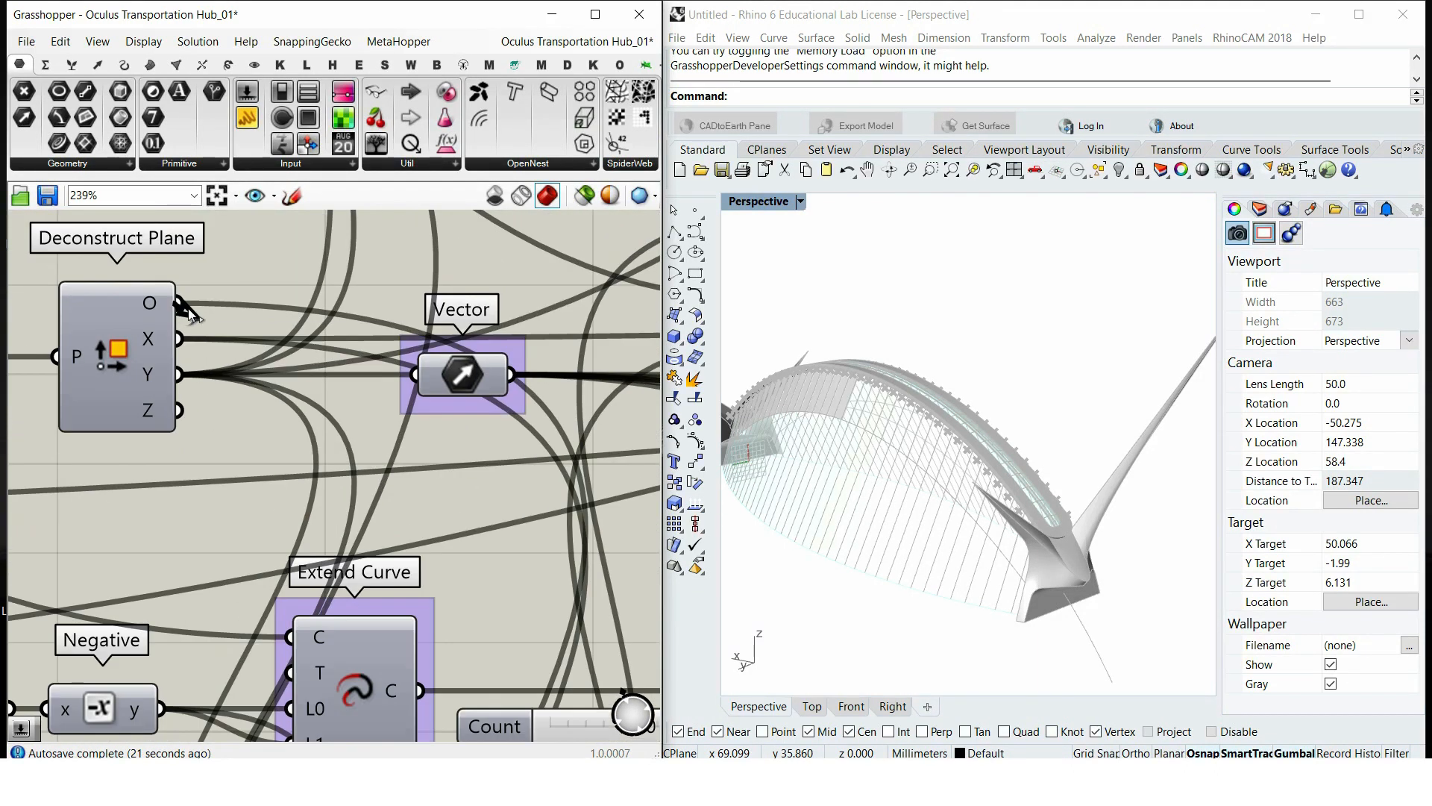
pyautogui.scroll(-5, 192, 305)
pyautogui.moveTo(192, 304); pyautogui.dragTo(465, 516)
pyautogui.scroll(4, 447, 507)
pyautogui.scroll(-8, 479, 461)
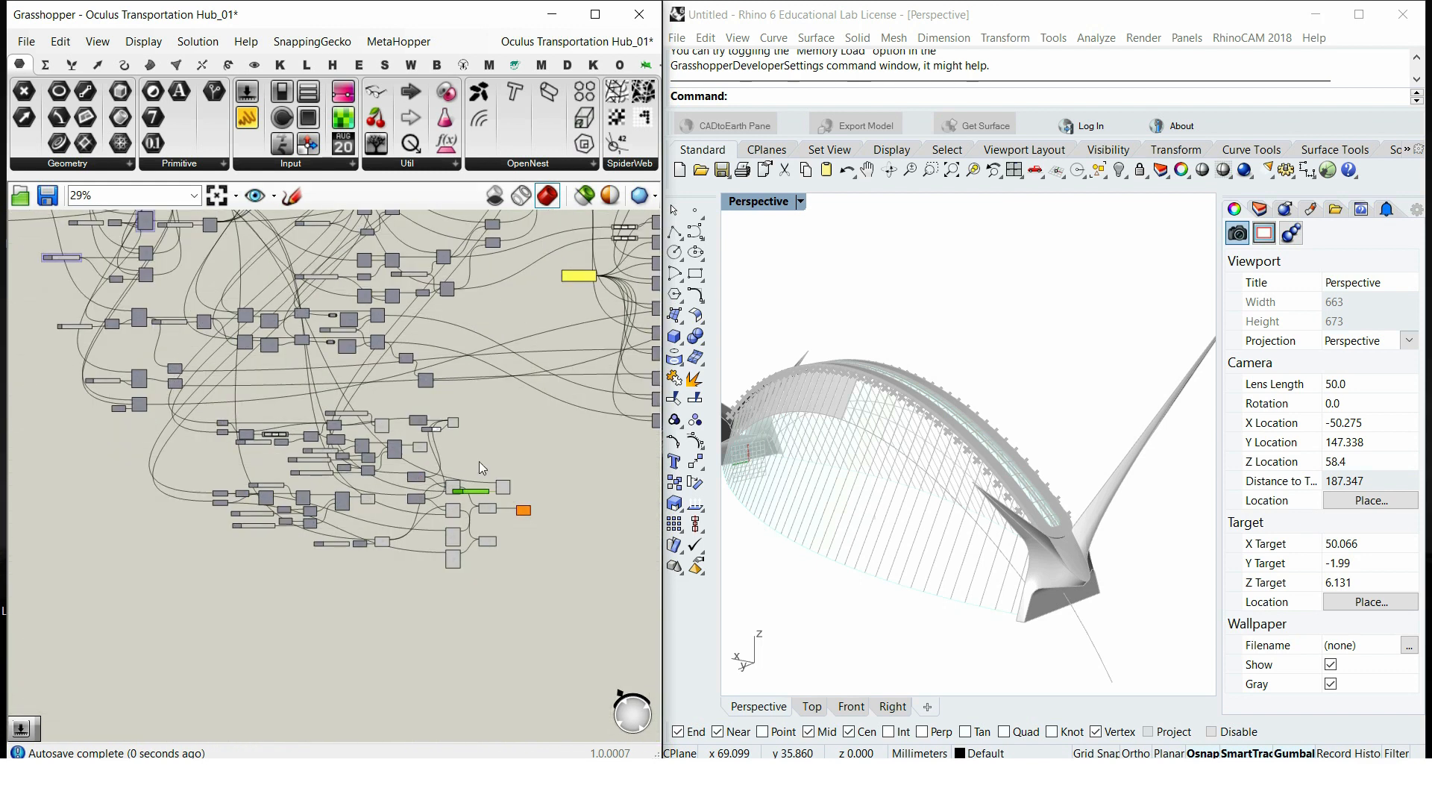
# Step: Connect an axis vector from the Deconstruct Plane to the Line SDL's Direction input
pyautogui.scroll(6, 185, 298)
pyautogui.scroll(-6, 185, 297)
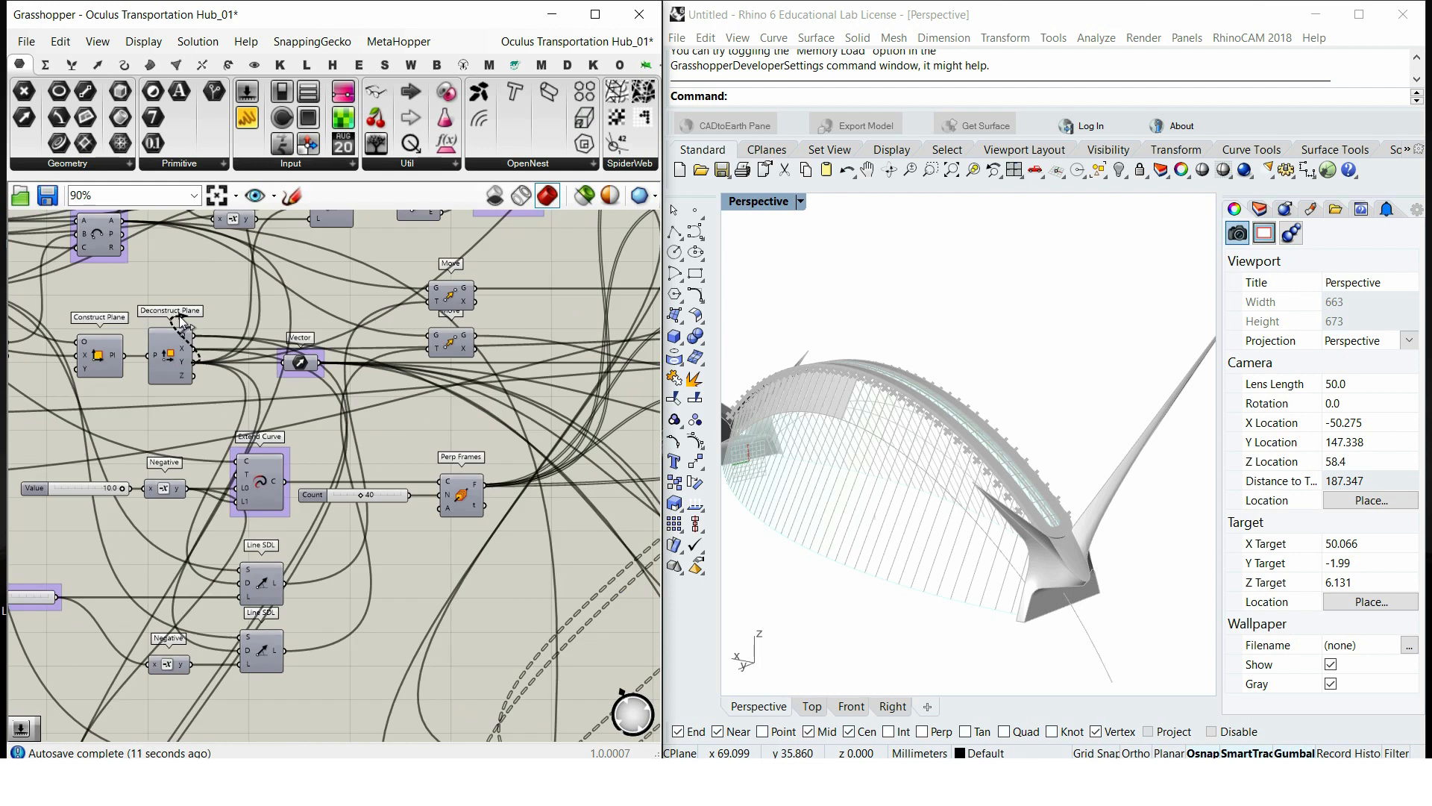
pyautogui.scroll(-2, 323, 462)
pyautogui.scroll(13, 522, 605)
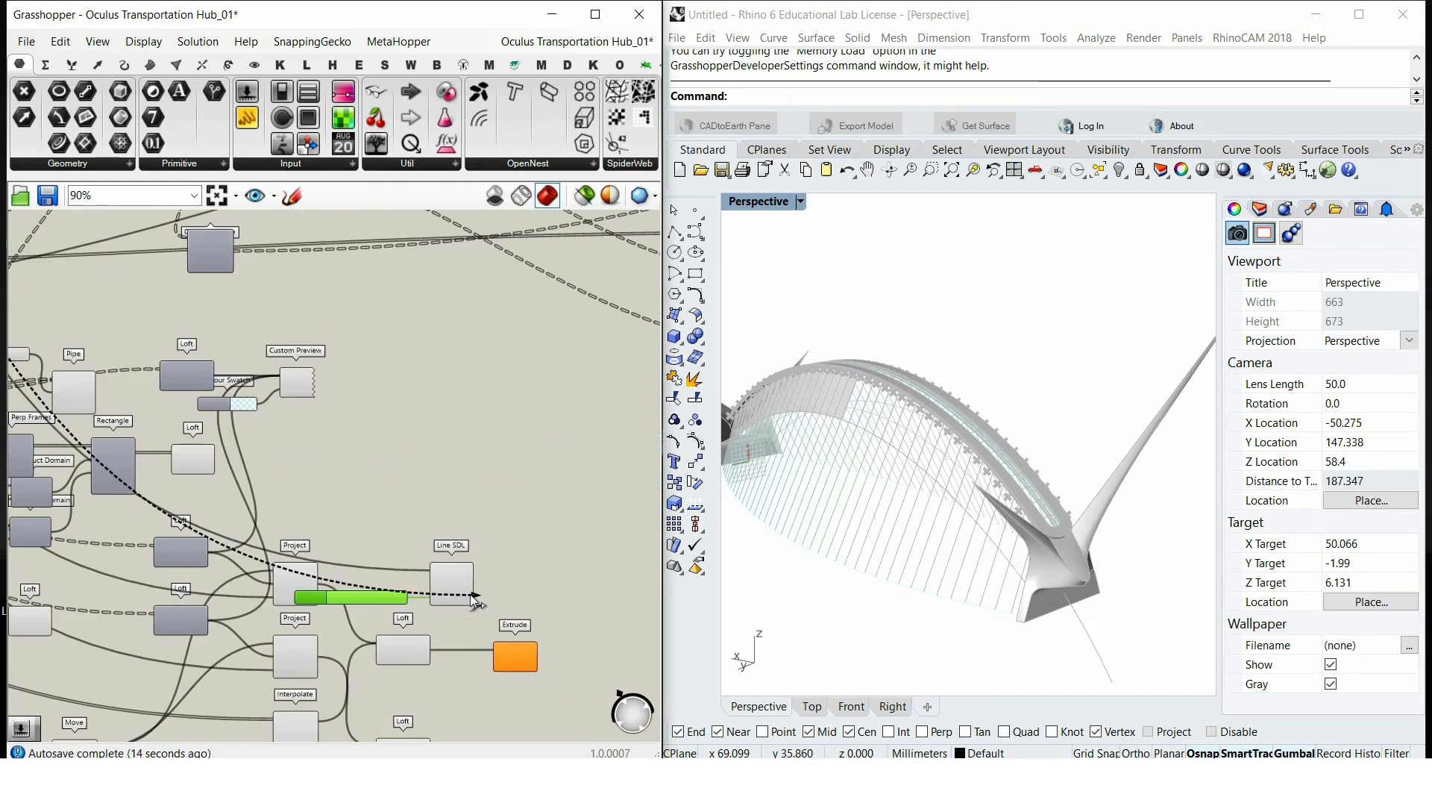
pyautogui.click(450, 564)
pyautogui.moveTo(493, 573); pyautogui.dragTo(461, 426, button='right')
pyautogui.moveTo(246, 361); pyautogui.dragTo(361, 423)
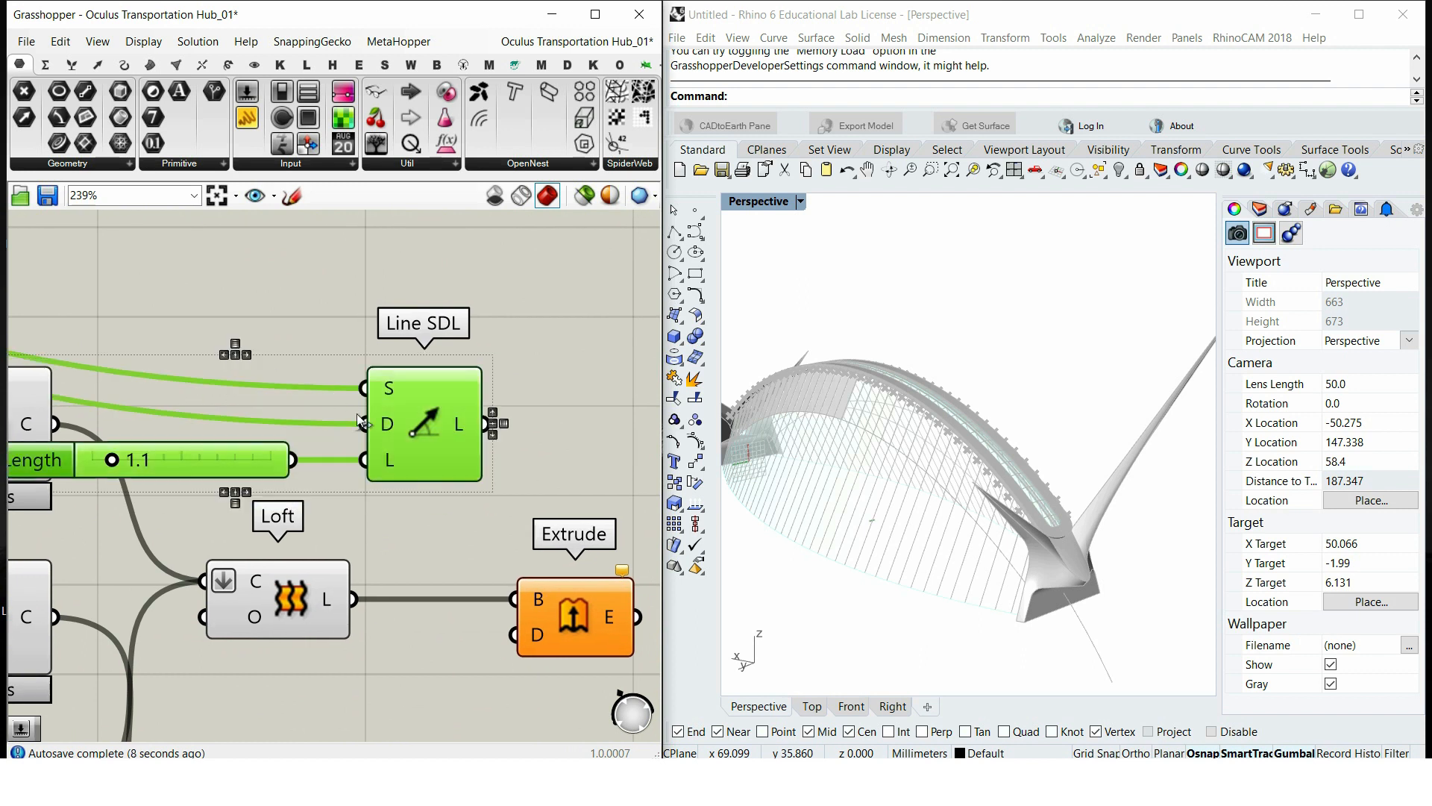
# Step: Duplicate the Line SDL below the first one, keeping its Start and Direction connections but leaving its Length free
pyautogui.scroll(-3, 396, 433)
pyautogui.moveTo(423, 442); pyautogui.dragTo(442, 499, button='right')
pyautogui.moveTo(437, 507); pyautogui.dragTo(495, 434)
pyautogui.click(320, 459)
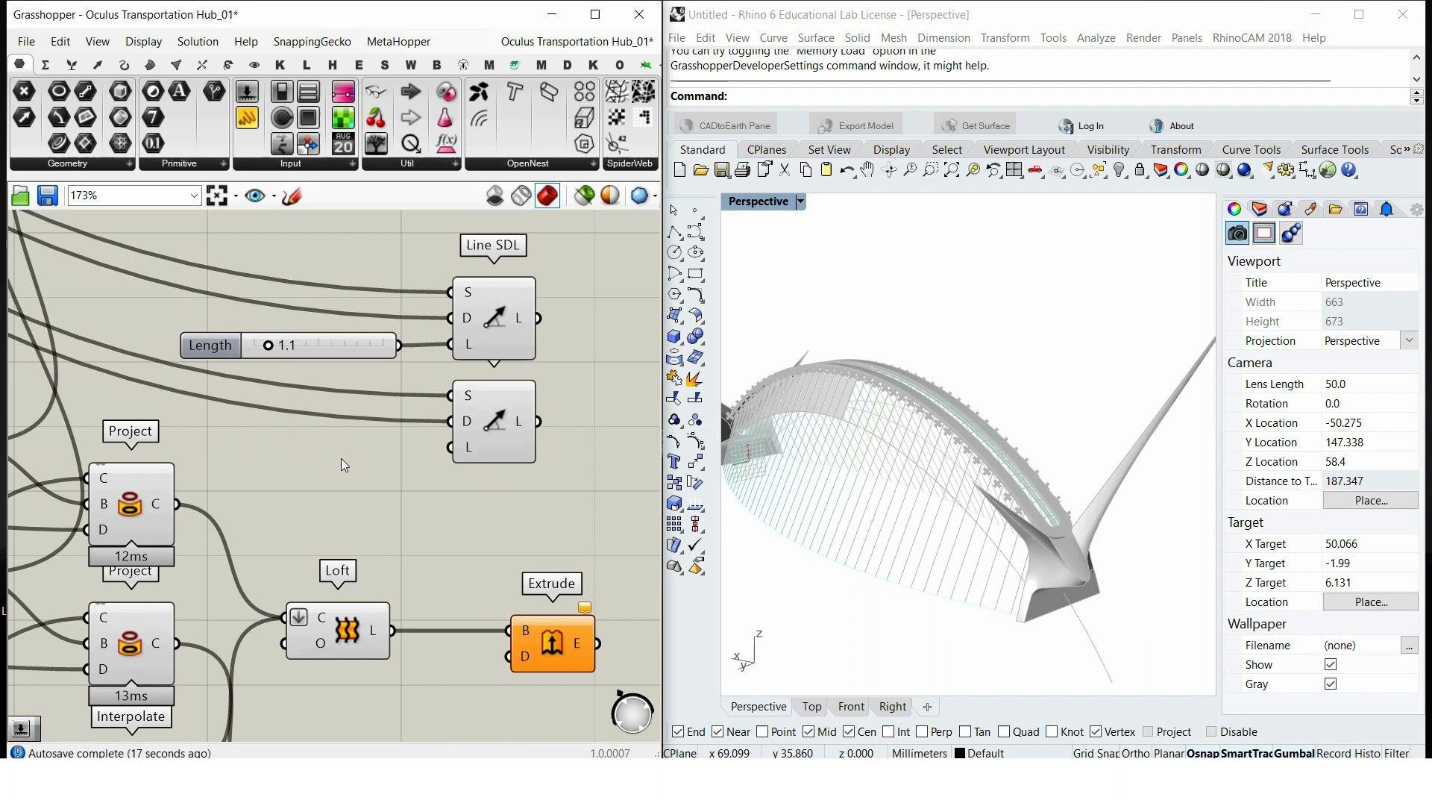
# Step: Add a Negative component fed by the 1.1 slider and connect its result to the second Line SDL's Length
pyautogui.doubleClick(334, 460)
pyautogui.write('n')
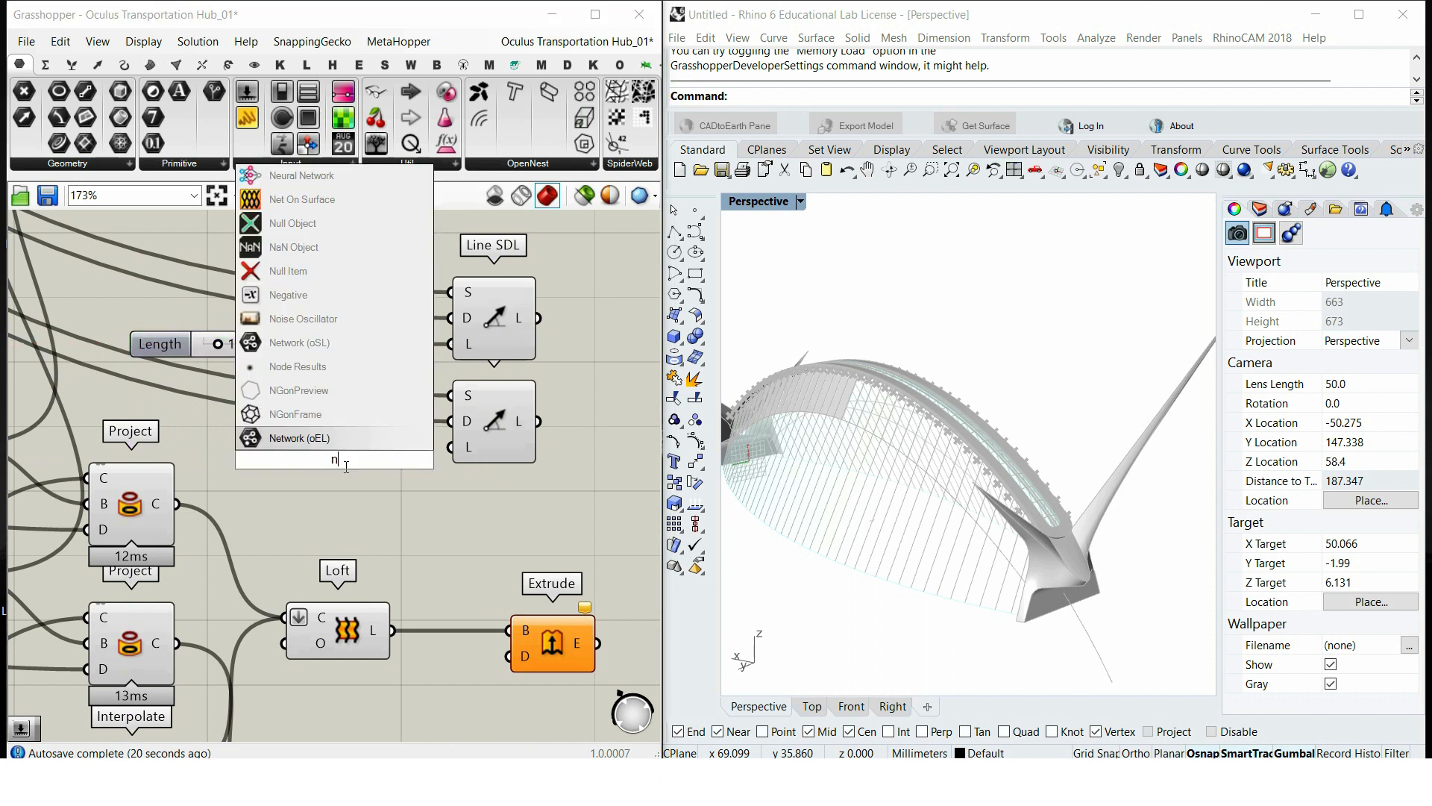
pyautogui.write('eg')
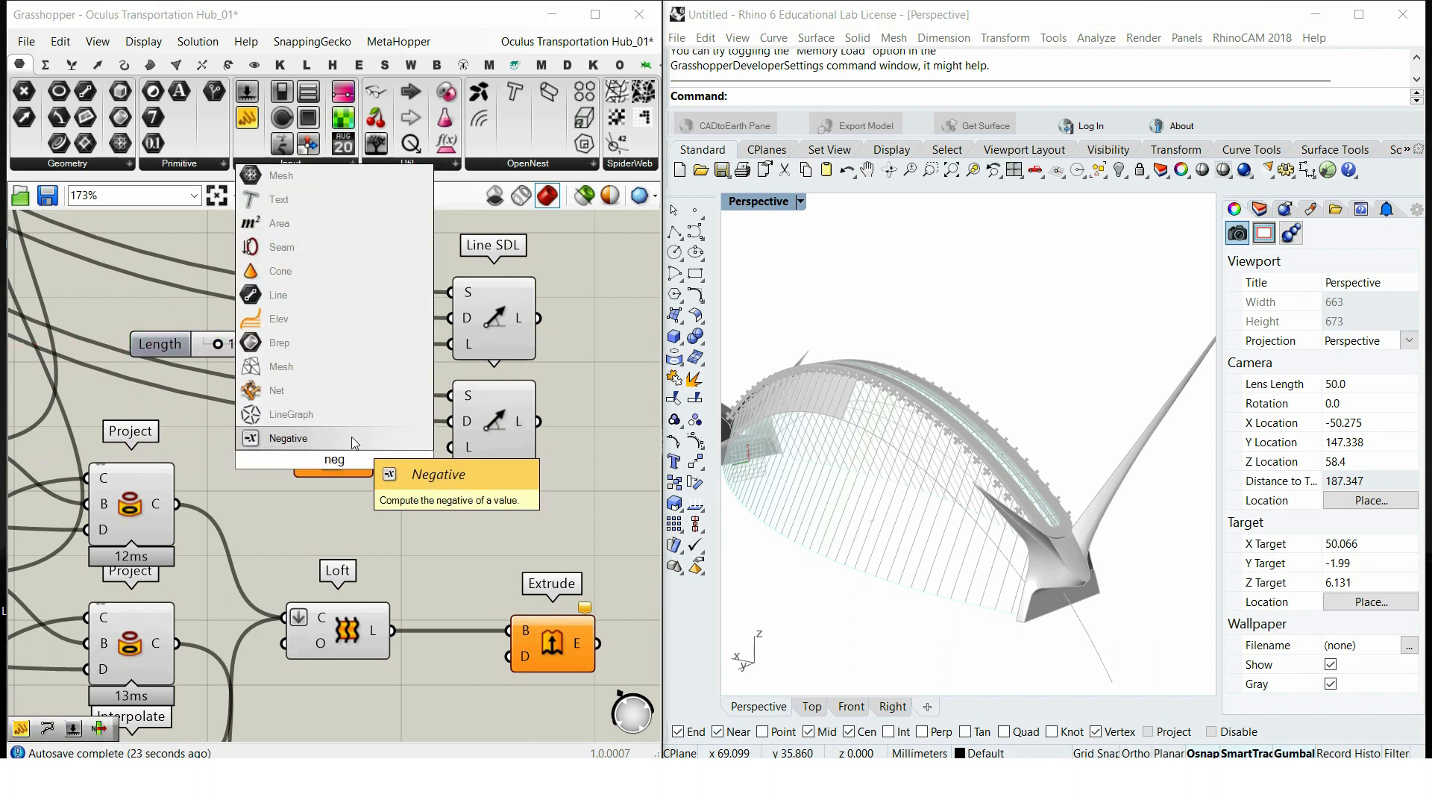
pyautogui.click(351, 436)
pyautogui.moveTo(376, 459); pyautogui.dragTo(335, 448)
pyautogui.scroll(-2, 334, 447)
# Step: Connect the first Line SDL to the Extrude's Direction and duplicate the Extrude for the lower Loft, using the second Line SDL as Direction
pyautogui.click(437, 295)
pyautogui.moveTo(456, 294); pyautogui.dragTo(457, 532)
pyautogui.moveTo(479, 532); pyautogui.dragTo(492, 468, button='right')
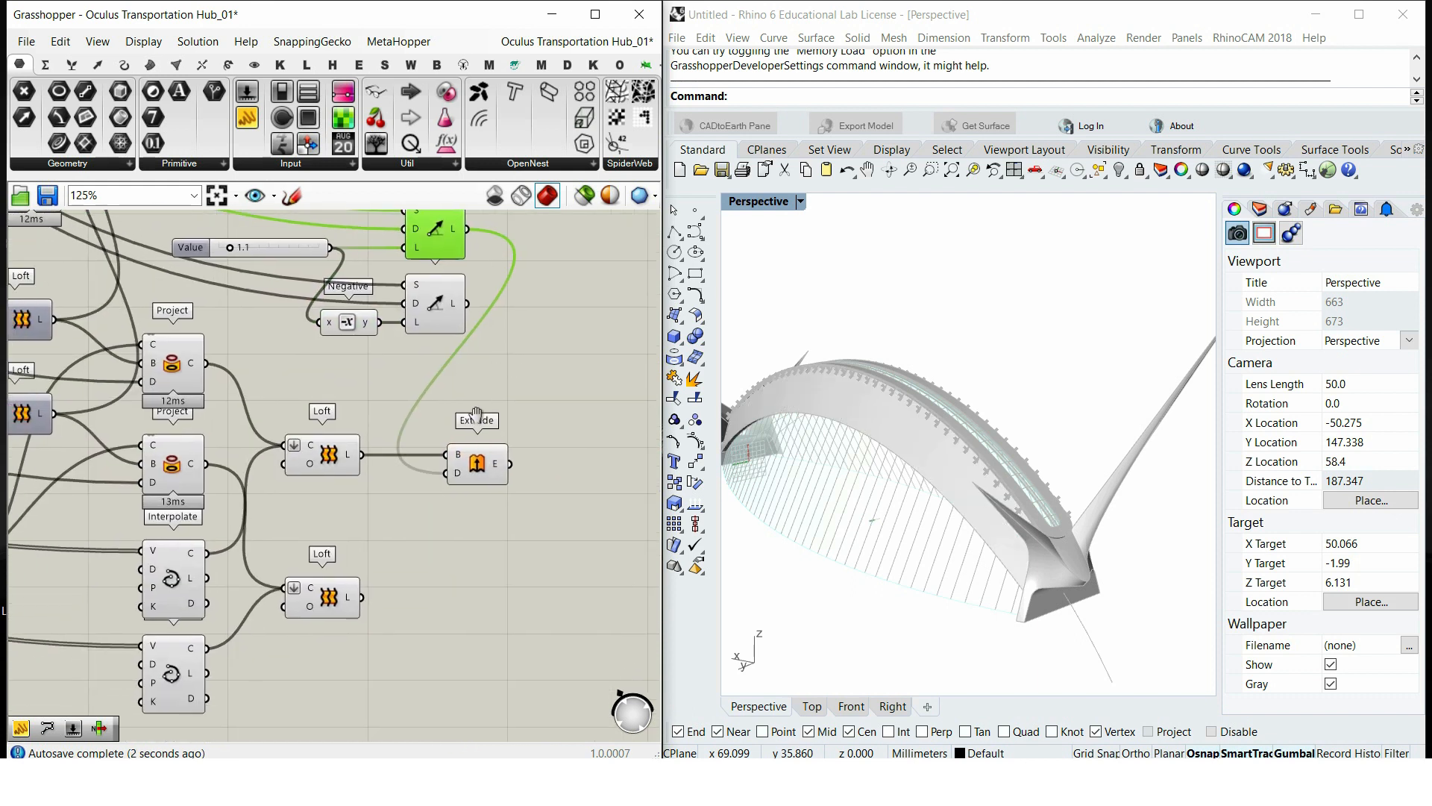
pyautogui.moveTo(478, 468); pyautogui.dragTo(480, 614)
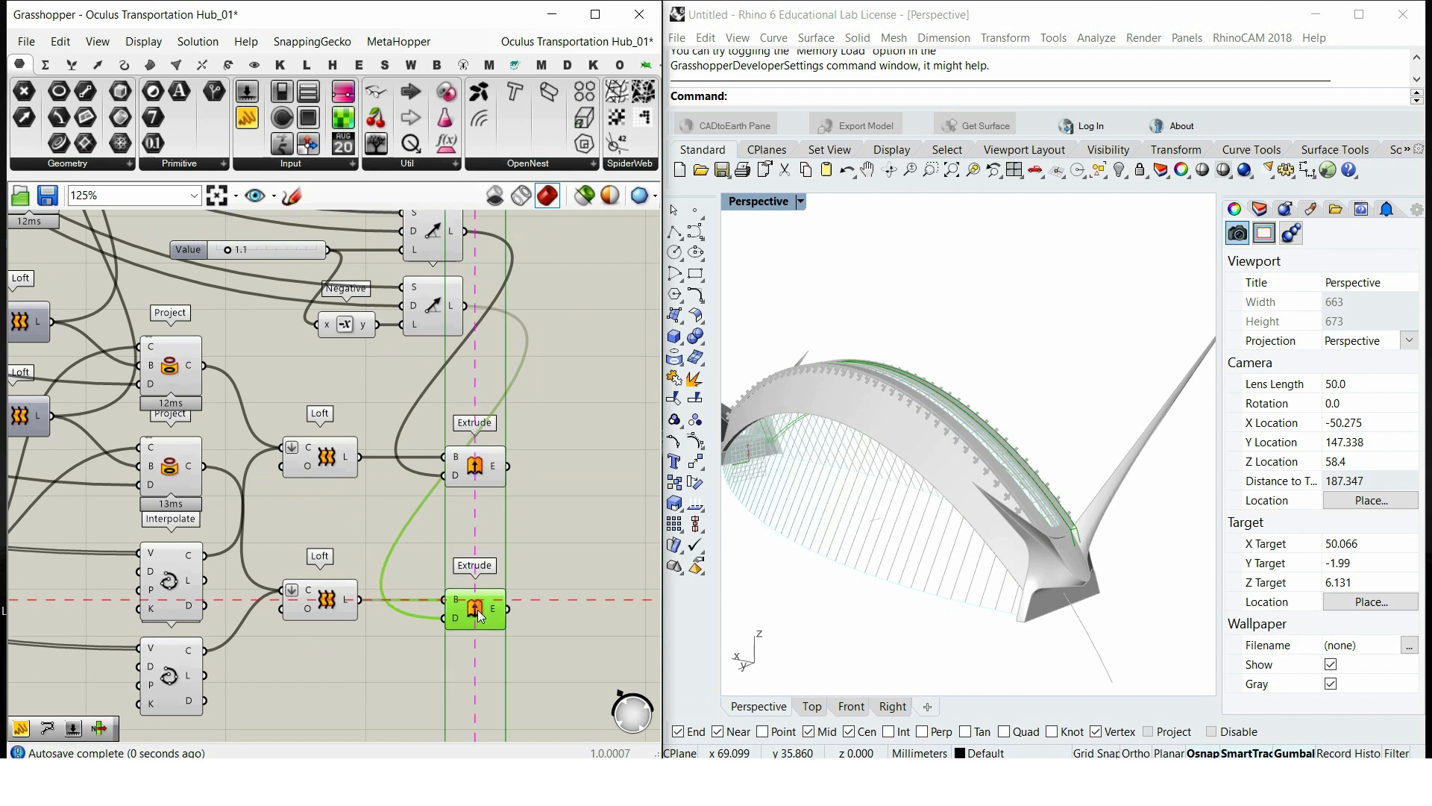
# Step: Set the Unit Z Factor slider that lowers the main arc to -4.0
pyautogui.moveTo(936, 523); pyautogui.dragTo(791, 493, button='right')
pyautogui.scroll(-3, 257, 495)
pyautogui.moveTo(185, 523); pyautogui.dragTo(523, 445, button='right')
pyautogui.scroll(5, 274, 478)
pyautogui.moveTo(259, 485); pyautogui.dragTo(307, 492)
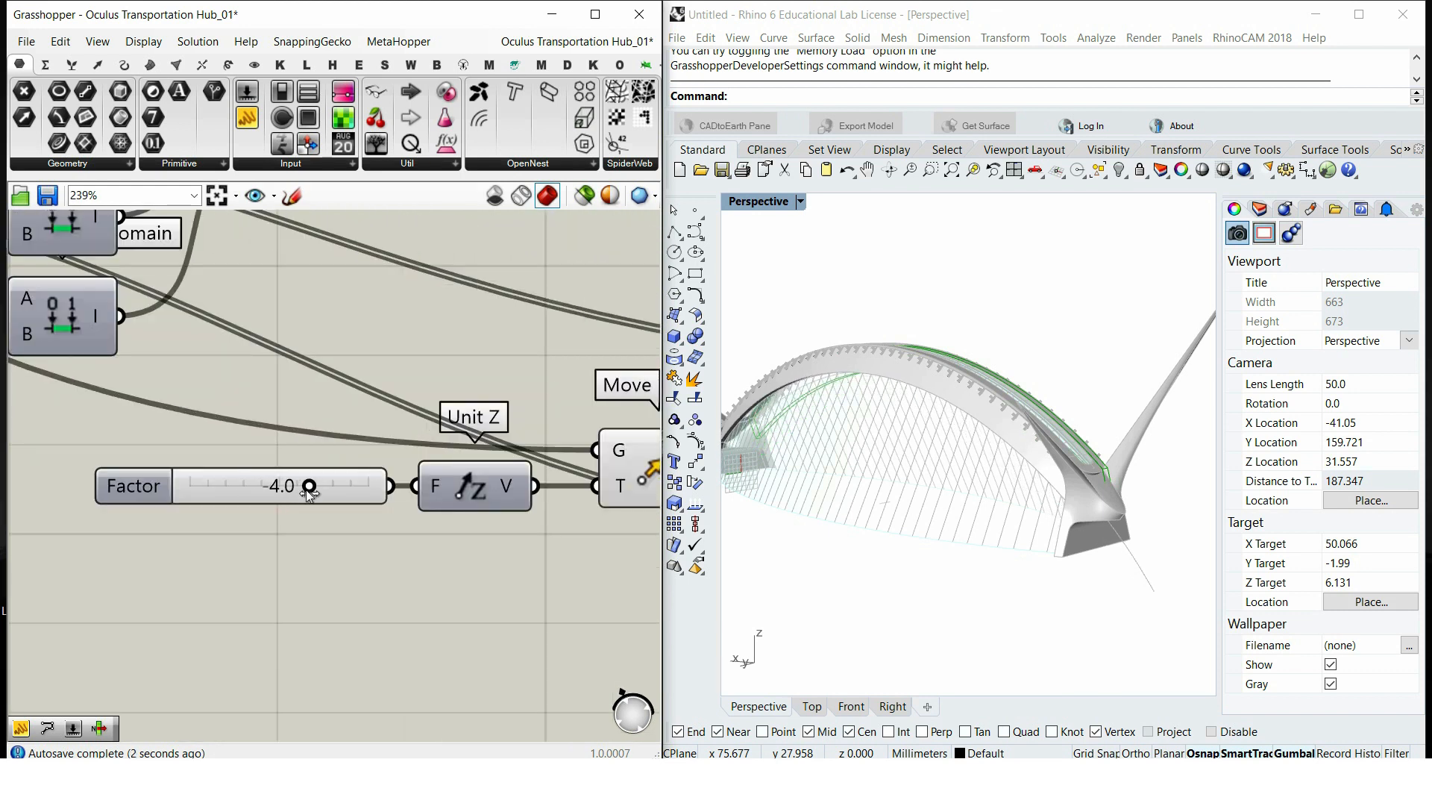
pyautogui.moveTo(833, 430); pyautogui.dragTo(731, 397, button='right')
pyautogui.moveTo(791, 409); pyautogui.dragTo(866, 436, button='right')
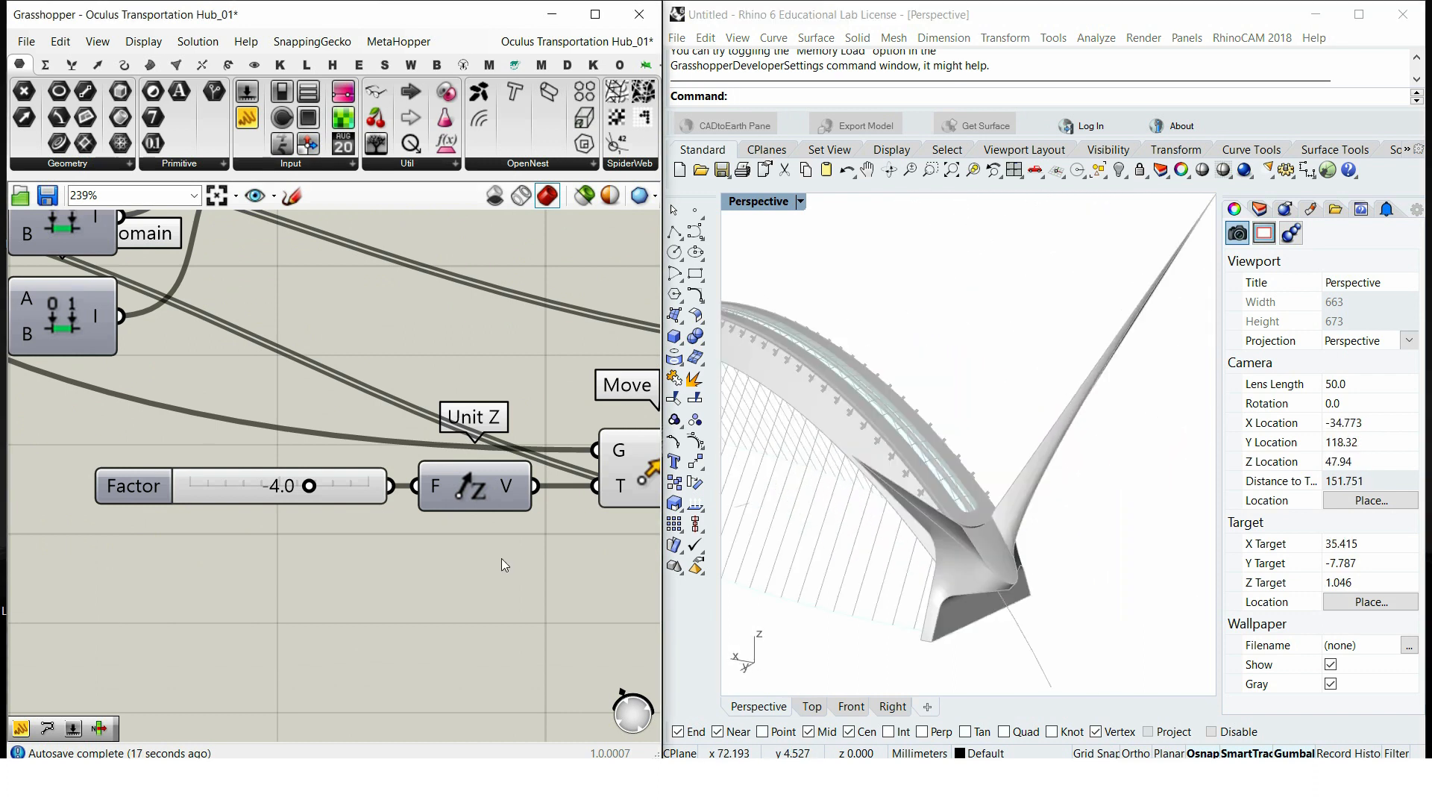
# Step: Turn off the preview of the Line SDL, Project, Interpolate and Loft components that feed the two Extrudes
pyautogui.scroll(-5, 515, 517)
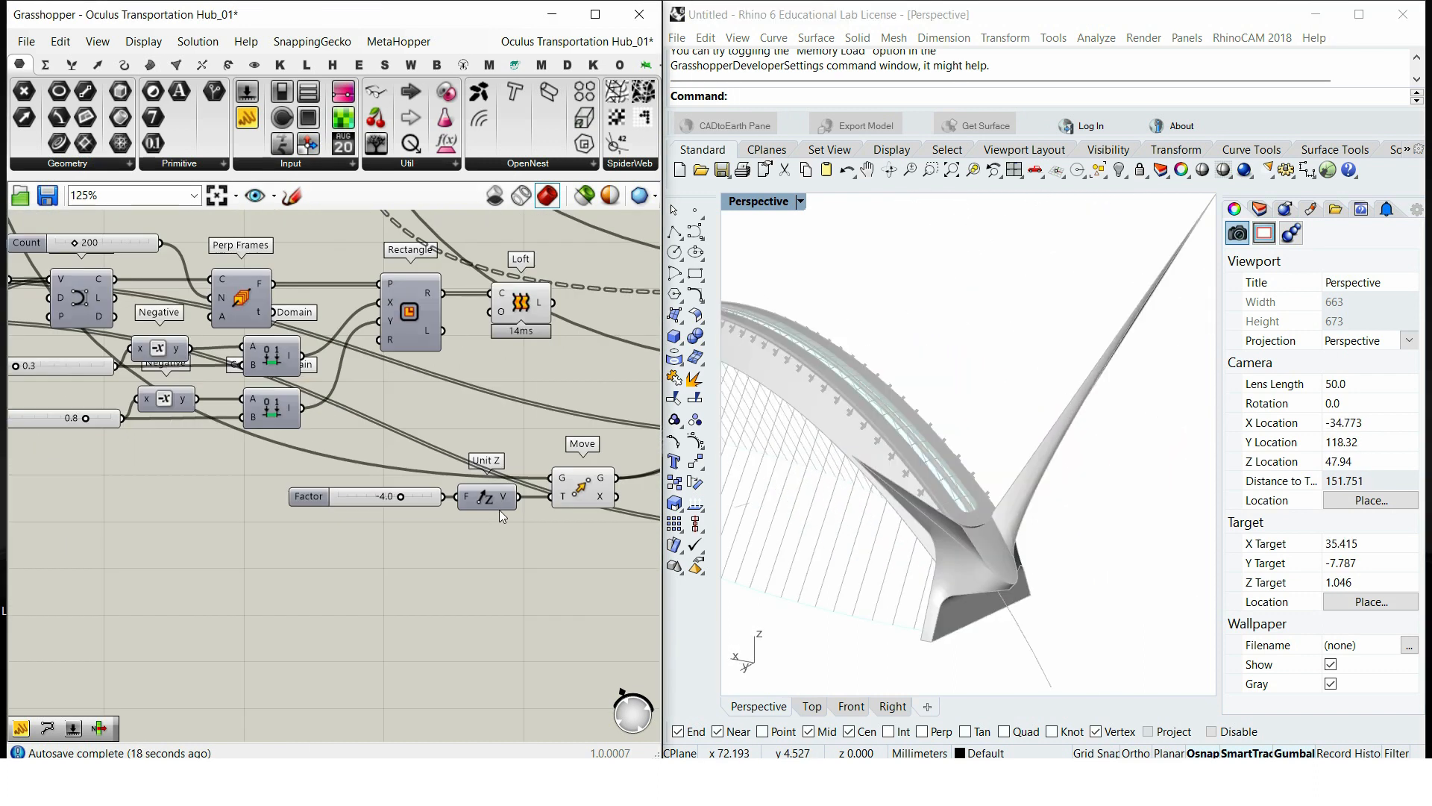
pyautogui.moveTo(410, 366); pyautogui.dragTo(411, 458, button='right')
pyautogui.scroll(-2, 410, 458)
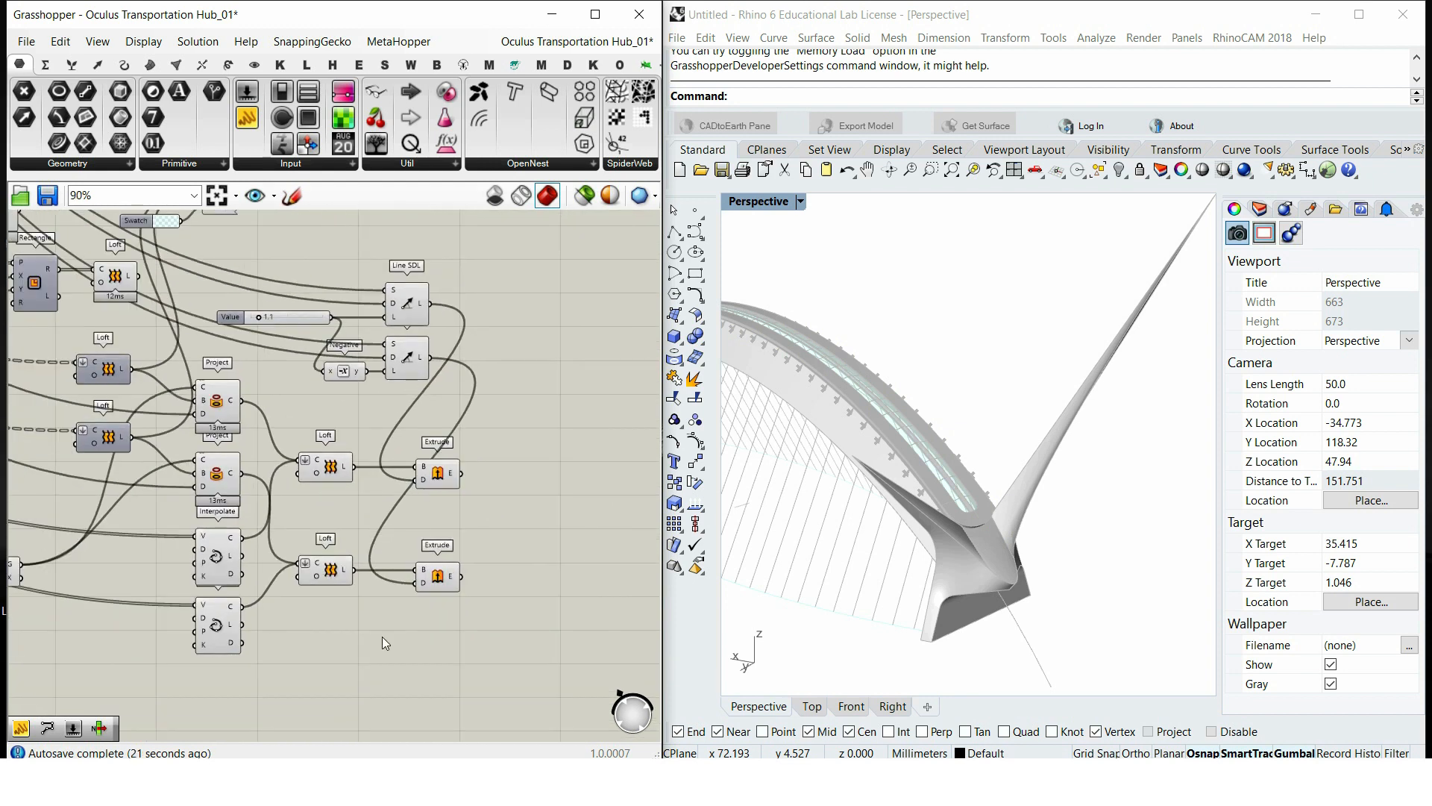
pyautogui.moveTo(381, 637); pyautogui.dragTo(188, 263)
pyautogui.rightClick(478, 271)
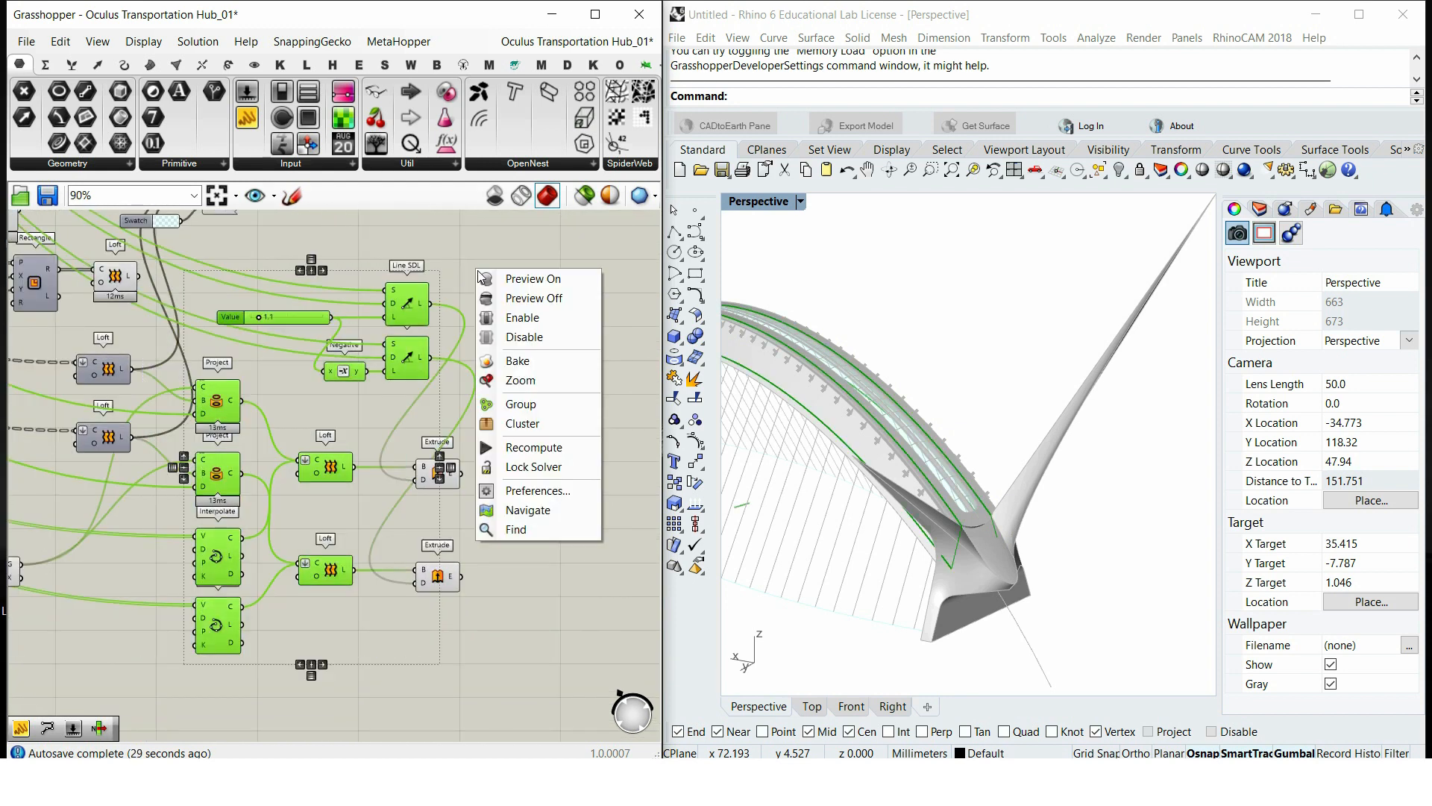
pyautogui.click(533, 297)
# Step: Turn on the preview of the curve's midpoint Point component and the Move component that shifts it along Z
pyautogui.scroll(2, 525, 366)
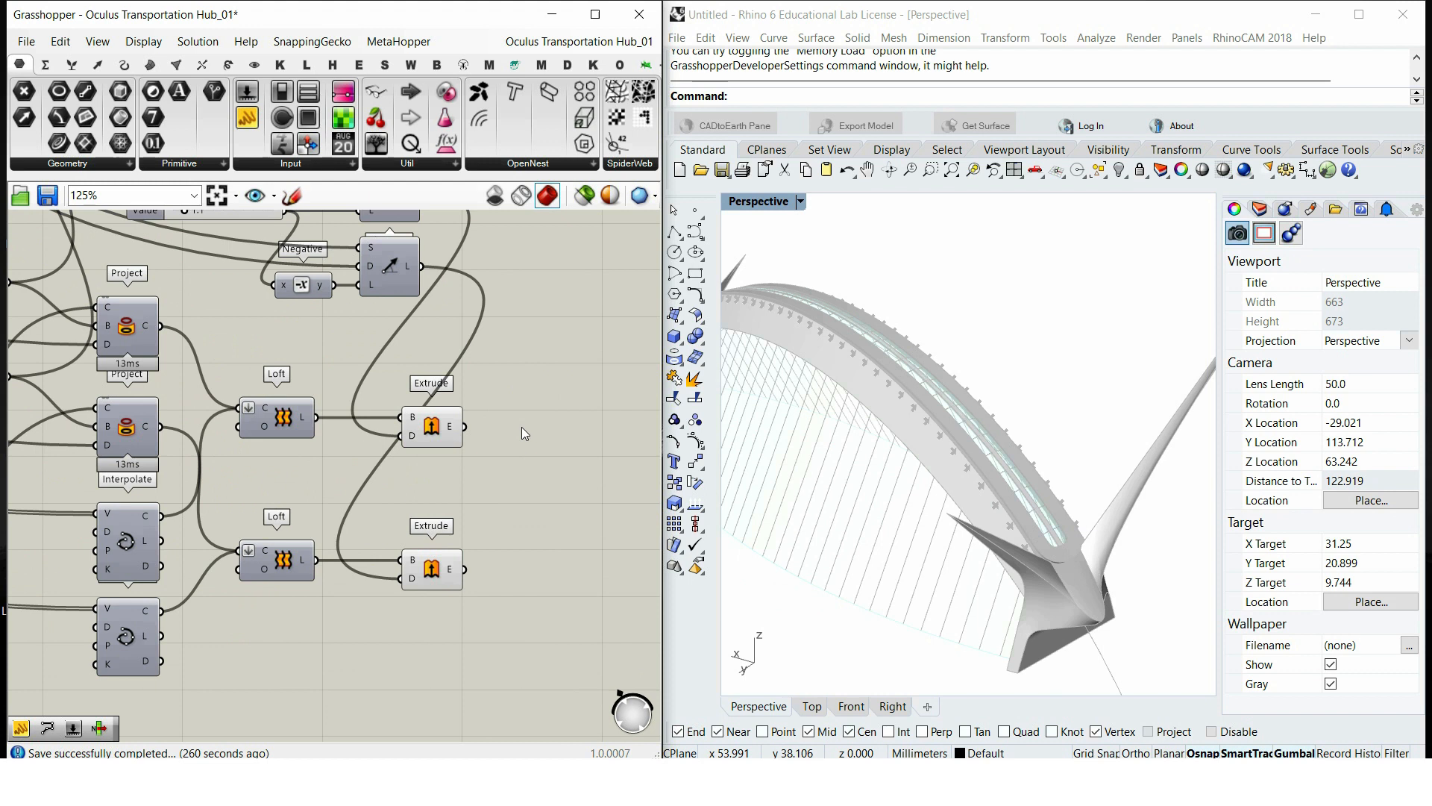
pyautogui.scroll(-8, 495, 502)
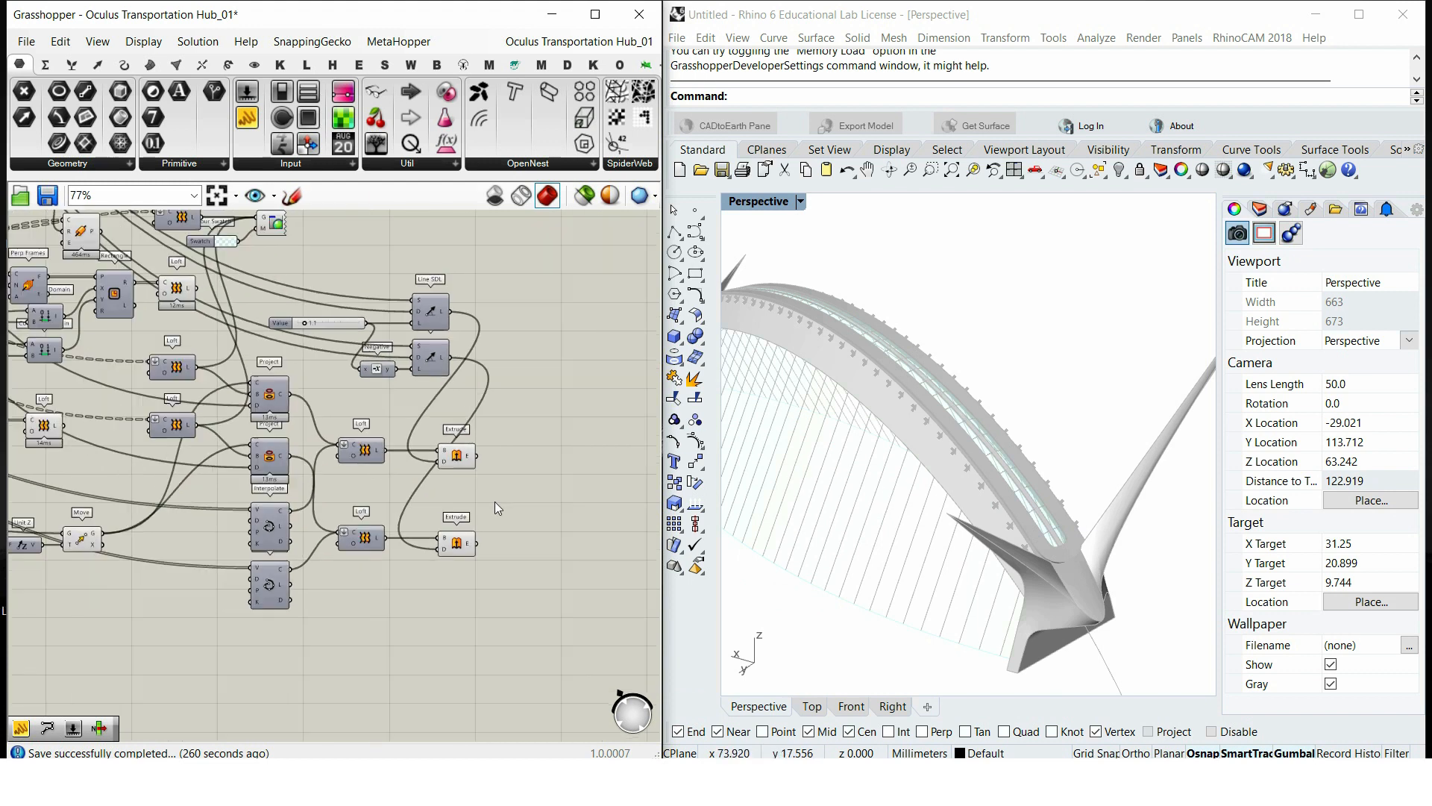
pyautogui.moveTo(356, 428); pyautogui.dragTo(579, 602, button='right')
pyautogui.scroll(10, 404, 401)
pyautogui.moveTo(329, 405); pyautogui.dragTo(290, 285)
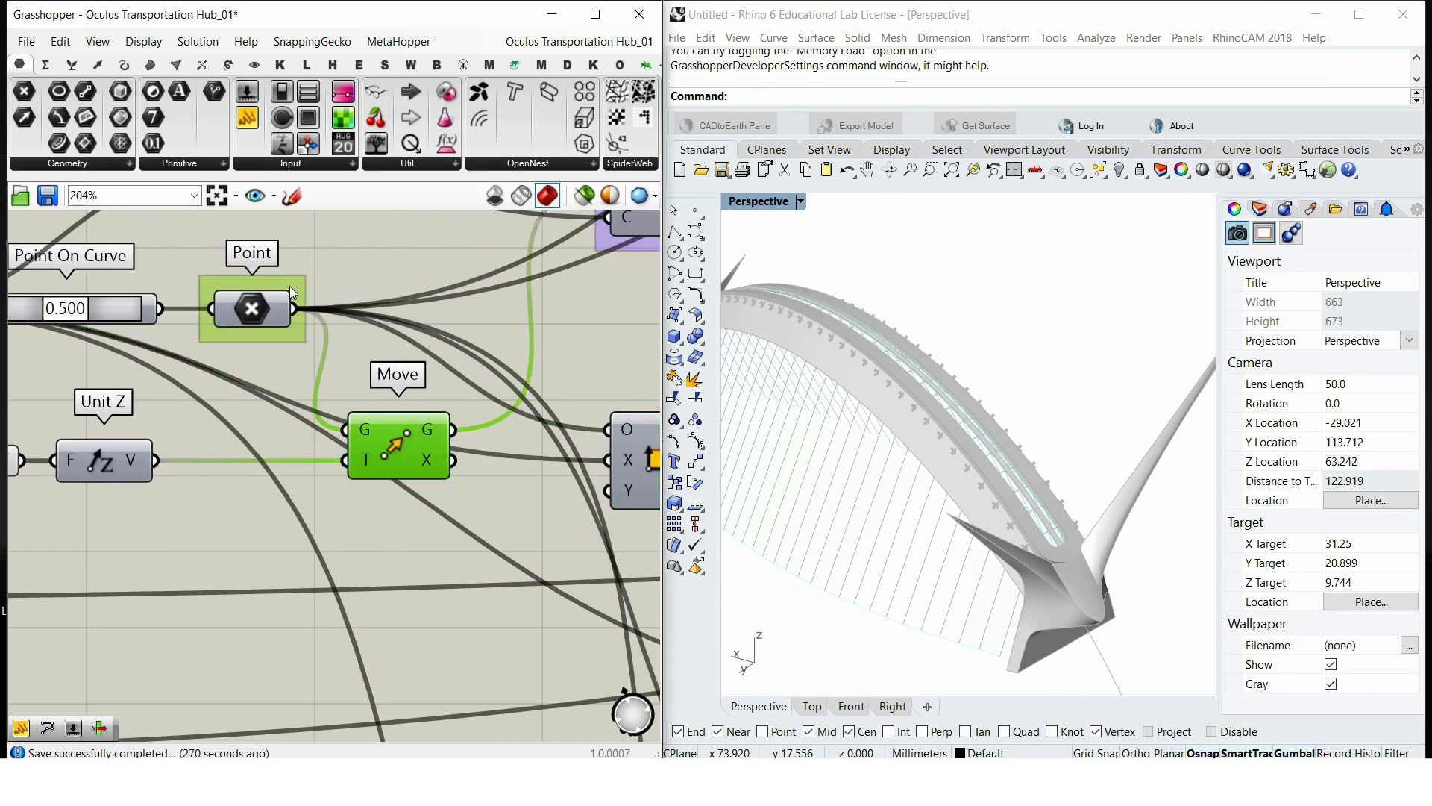
pyautogui.rightClick(362, 257)
pyautogui.click(395, 262)
# Step: Add a Line component from the Point to the moved point and place it below the main arc's Move component
pyautogui.doubleClick(435, 640)
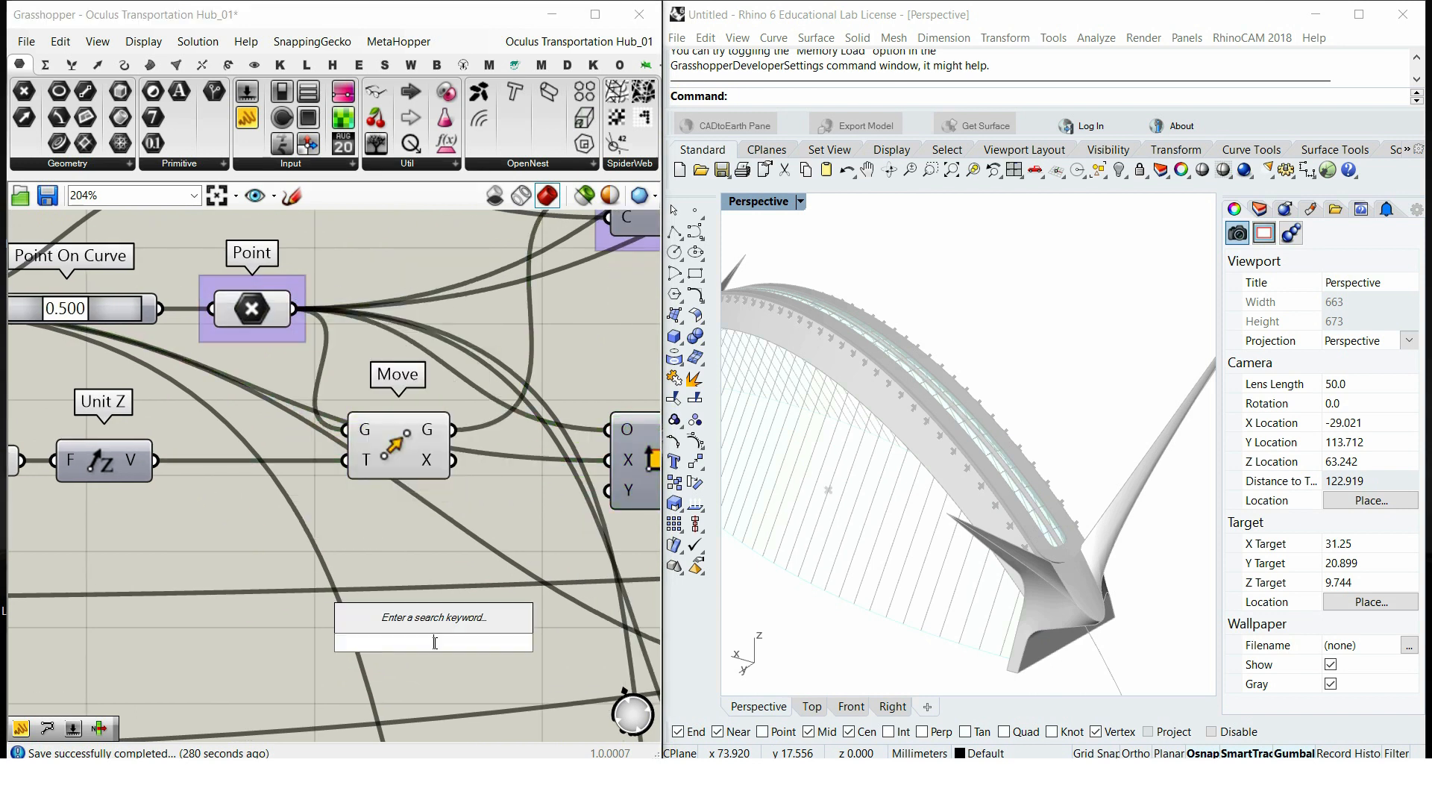
pyautogui.write('line')
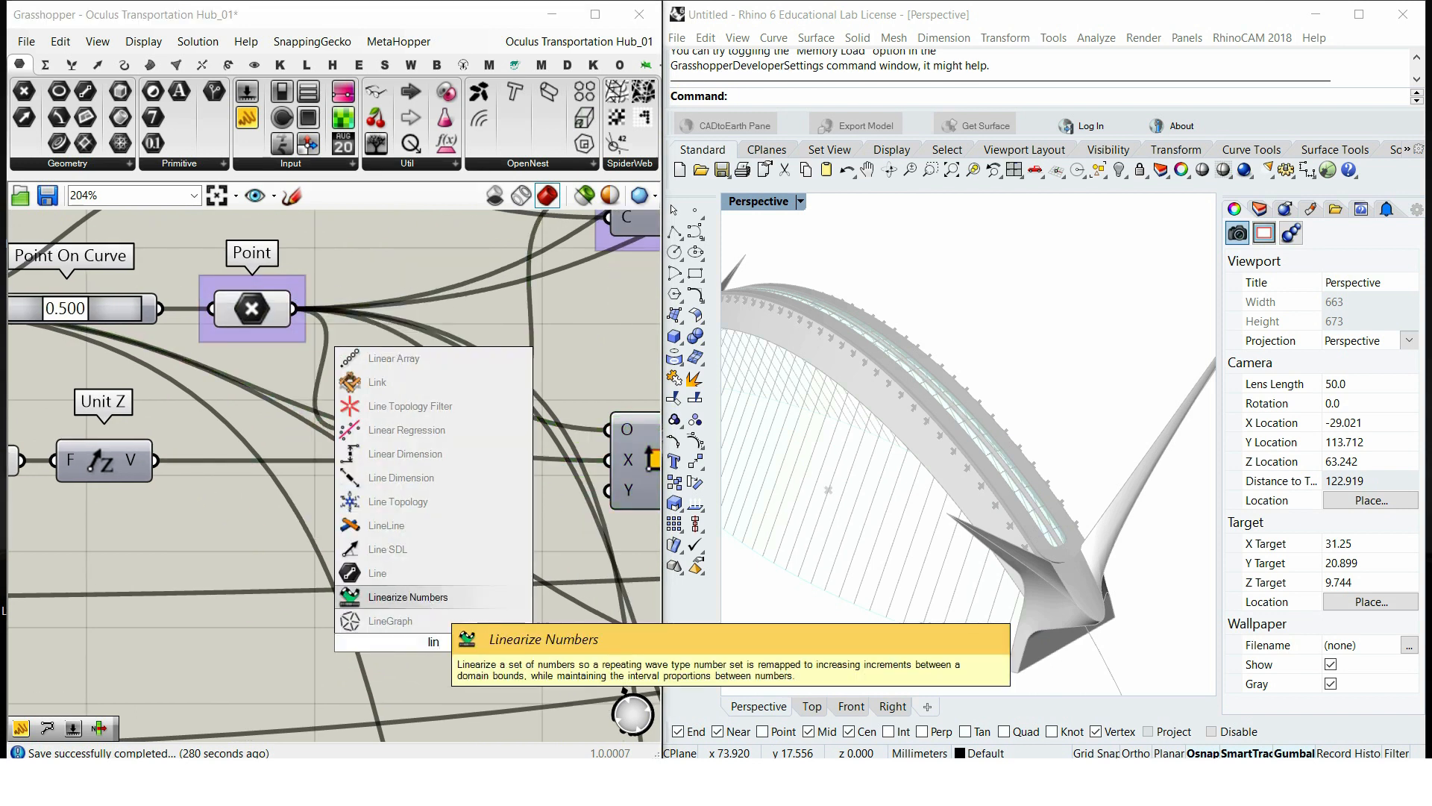
pyautogui.click(406, 597)
pyautogui.moveTo(296, 310); pyautogui.dragTo(384, 627)
pyautogui.moveTo(444, 509); pyautogui.dragTo(384, 657)
pyautogui.scroll(-10, 254, 376)
pyautogui.scroll(8, 254, 377)
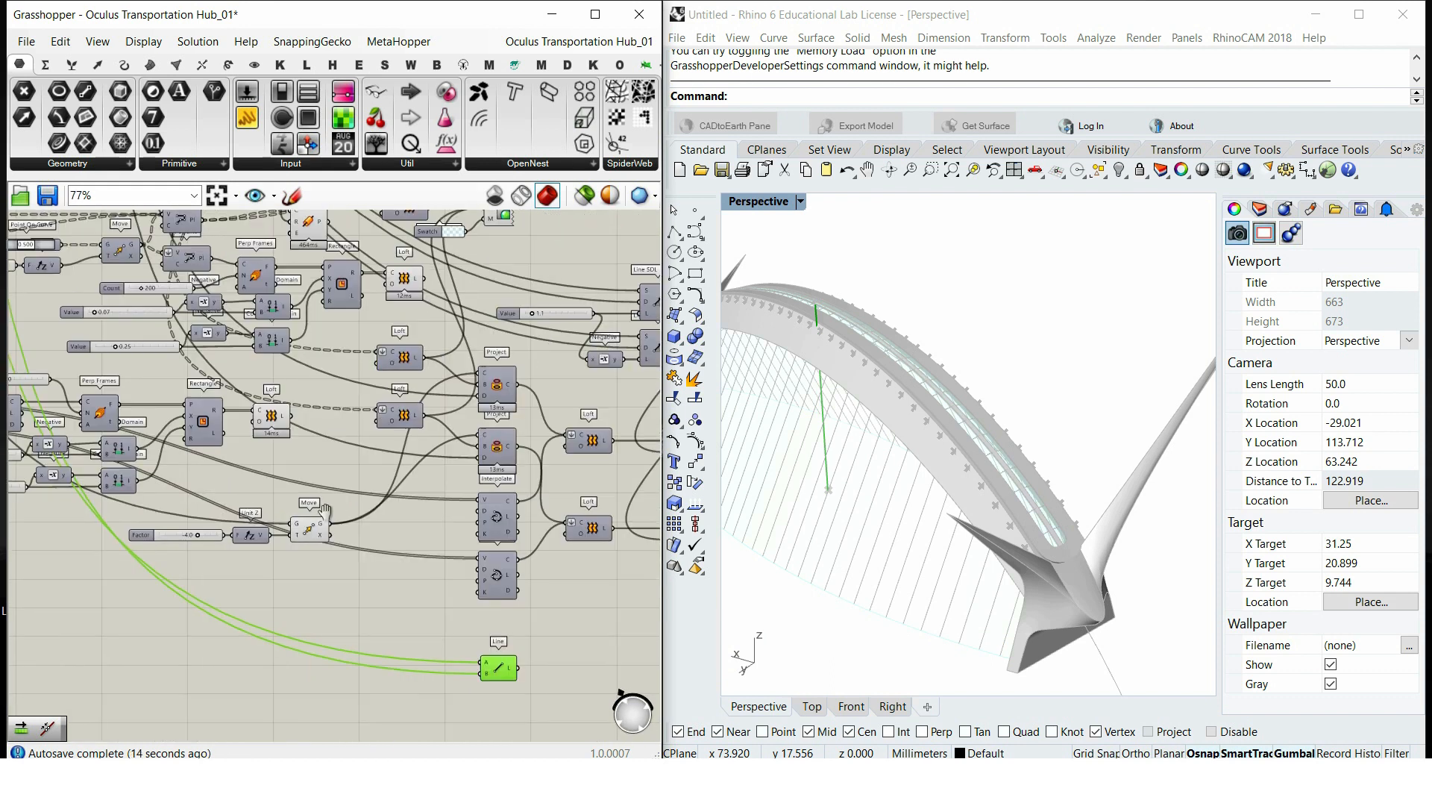
# Step: Turn on the preview of the two Lofts that feed the Project components
pyautogui.scroll(3, 403, 389)
pyautogui.moveTo(433, 306); pyautogui.dragTo(352, 457)
pyautogui.rightClick(425, 286)
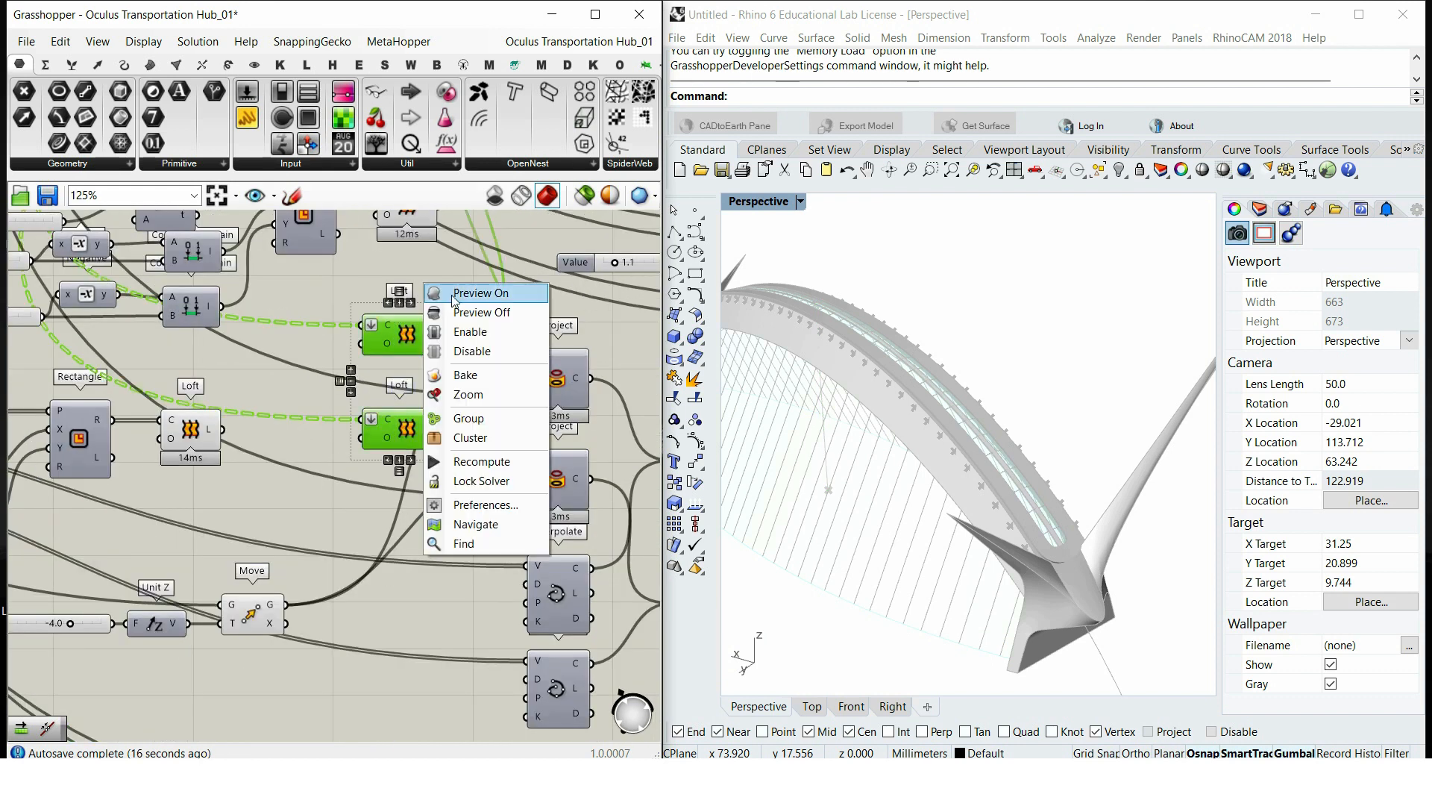
pyautogui.click(455, 295)
pyautogui.click(446, 457)
pyautogui.scroll(-4, 441, 464)
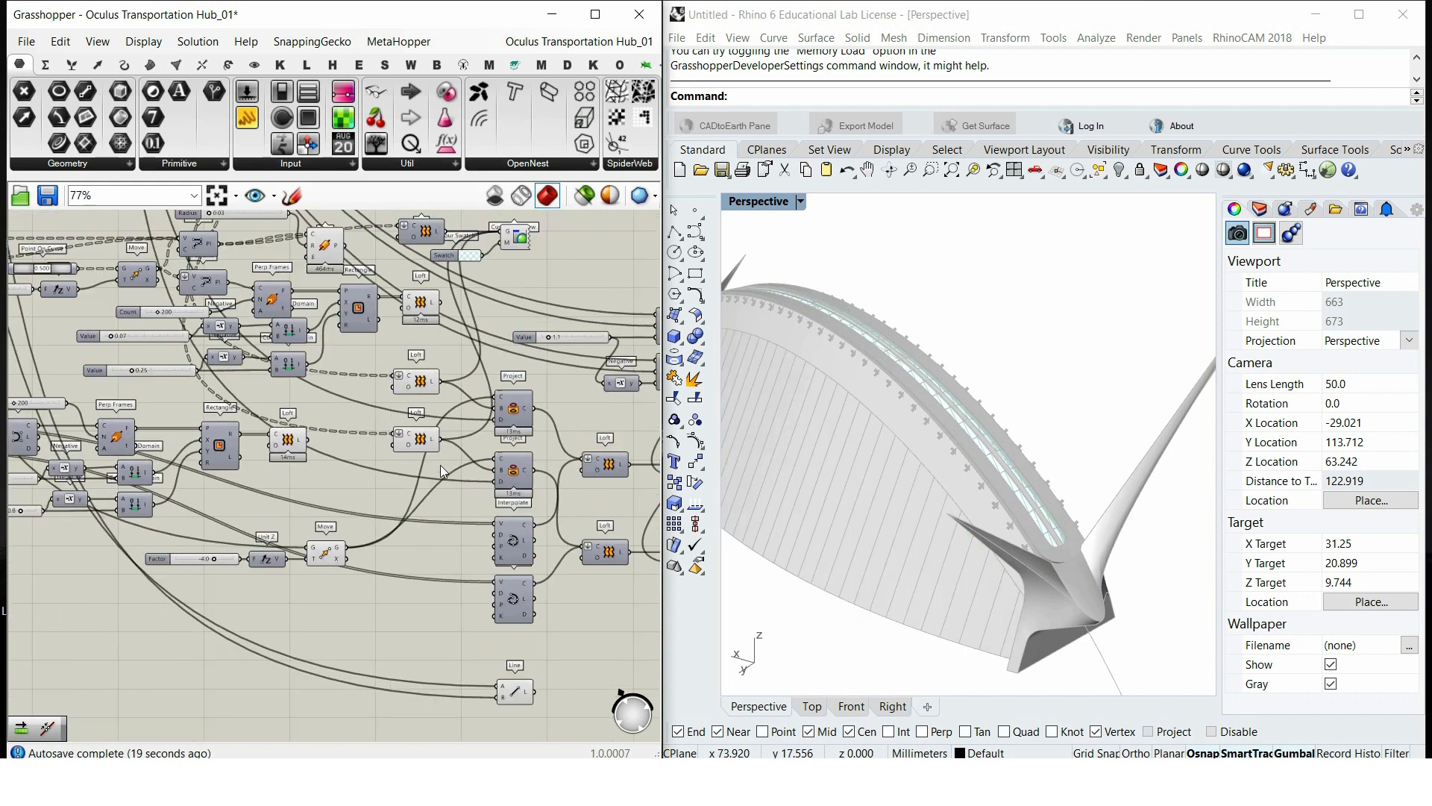
# Step: Add a Perp Frames component beside the Line and connect the Line to its Curve input
pyautogui.scroll(3, 477, 582)
pyautogui.scroll(3, 479, 531)
pyautogui.doubleClick(455, 531)
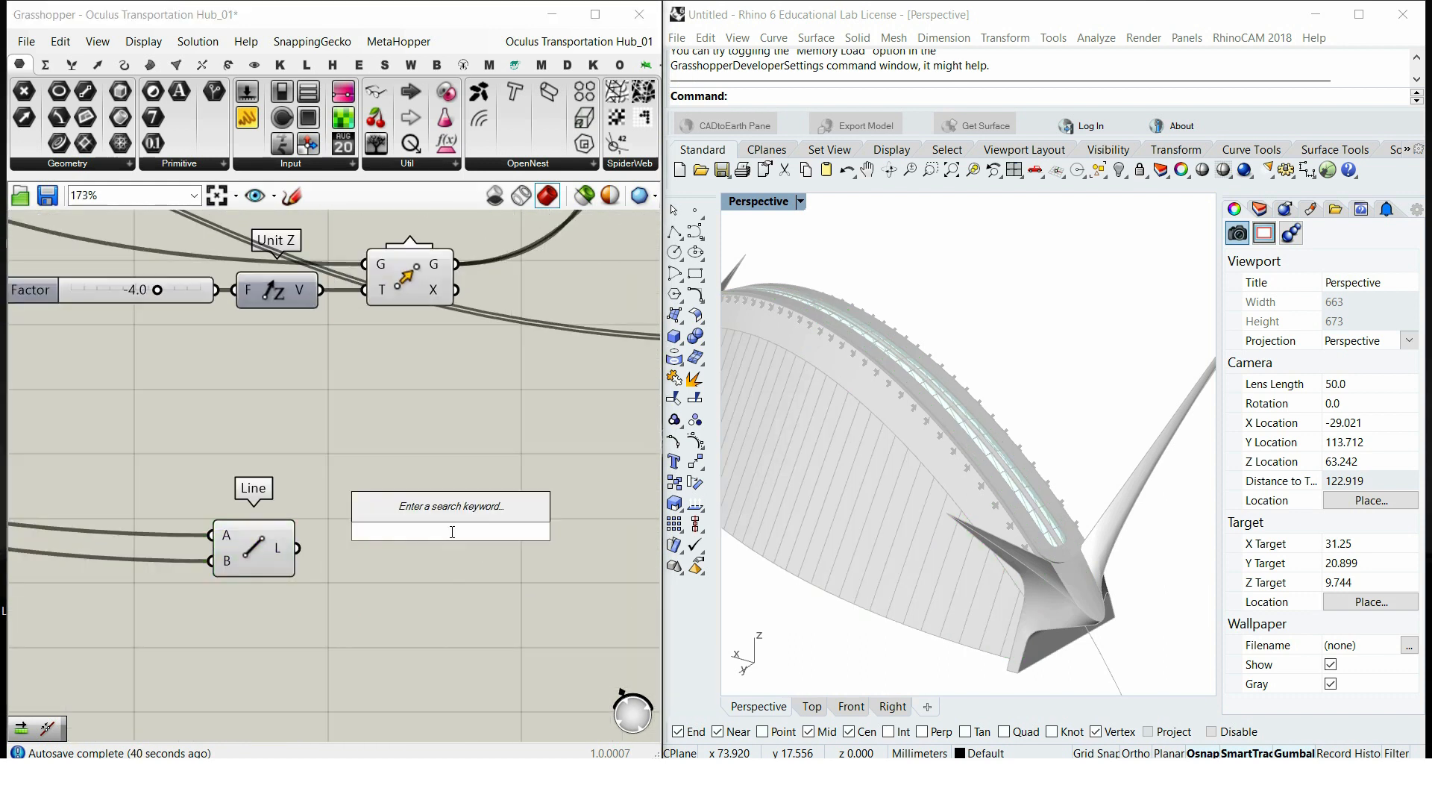
pyautogui.write('per')
pyautogui.click(411, 414)
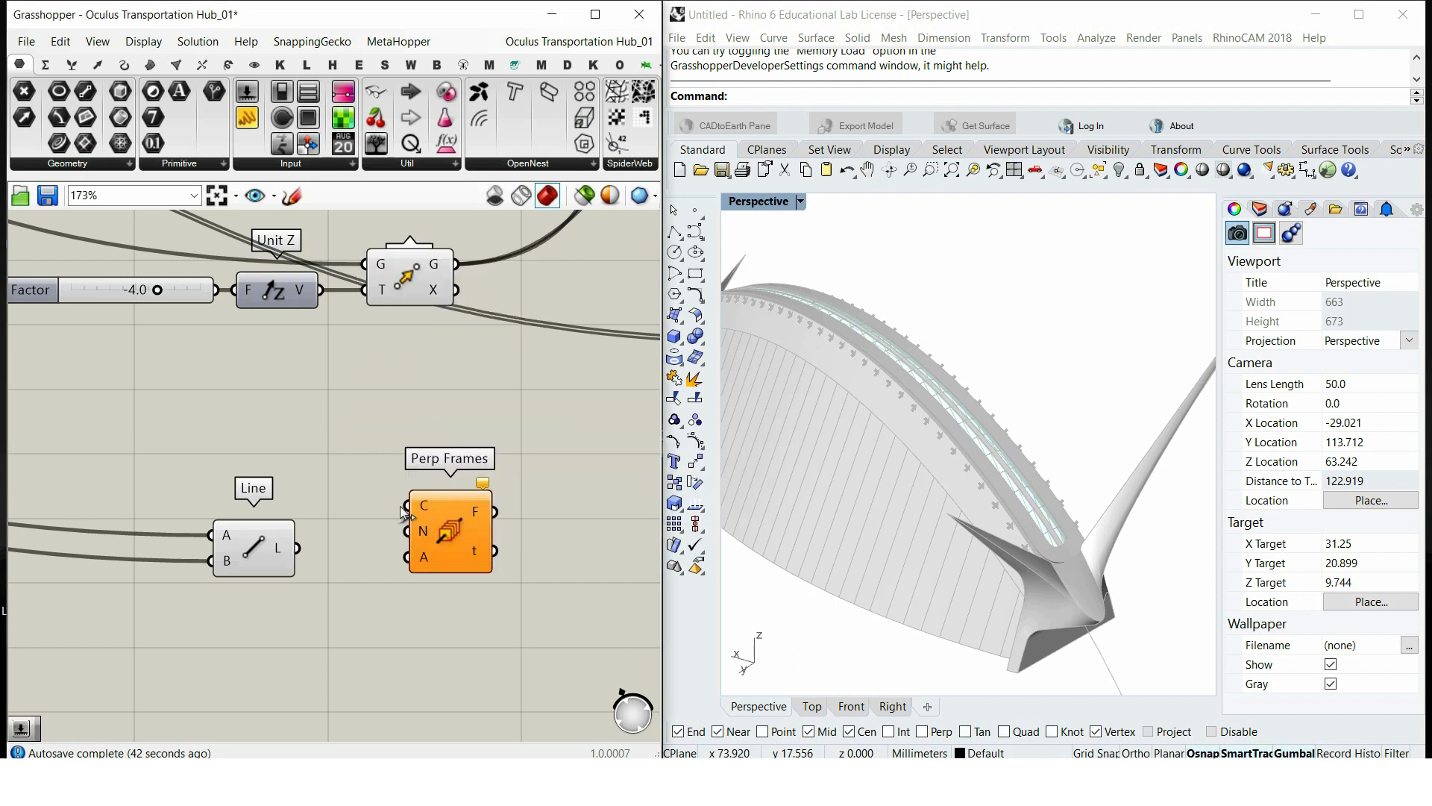
pyautogui.moveTo(400, 508); pyautogui.dragTo(409, 506)
# Step: Add a number slider of 5, connect it to the Perp Frames' Count and place it below the Line
pyautogui.scroll(-2, 459, 526)
pyautogui.doubleClick(248, 682)
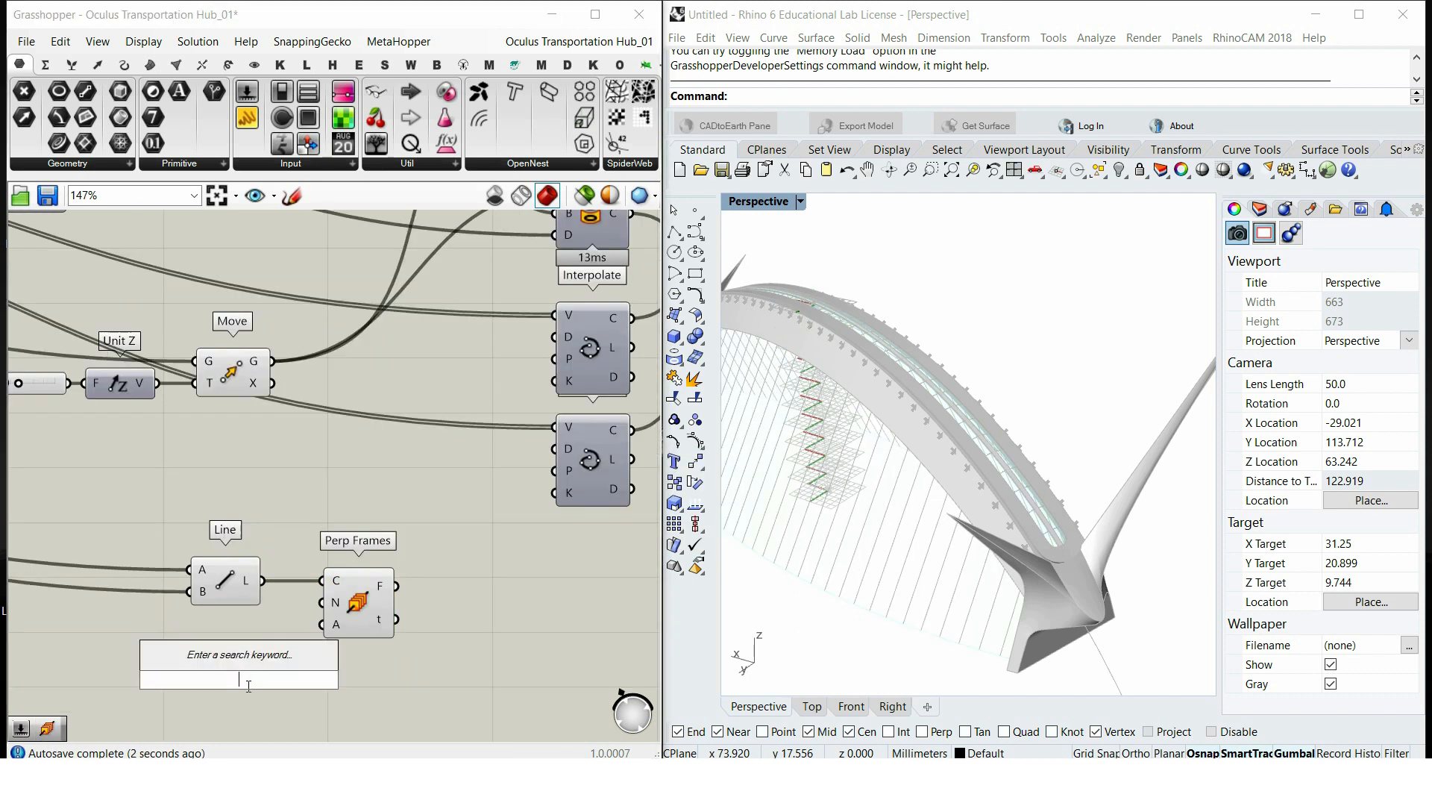
pyautogui.write('5')
pyautogui.press('Return')
pyautogui.moveTo(298, 698); pyautogui.dragTo(221, 659)
pyautogui.moveTo(302, 621); pyautogui.dragTo(322, 602)
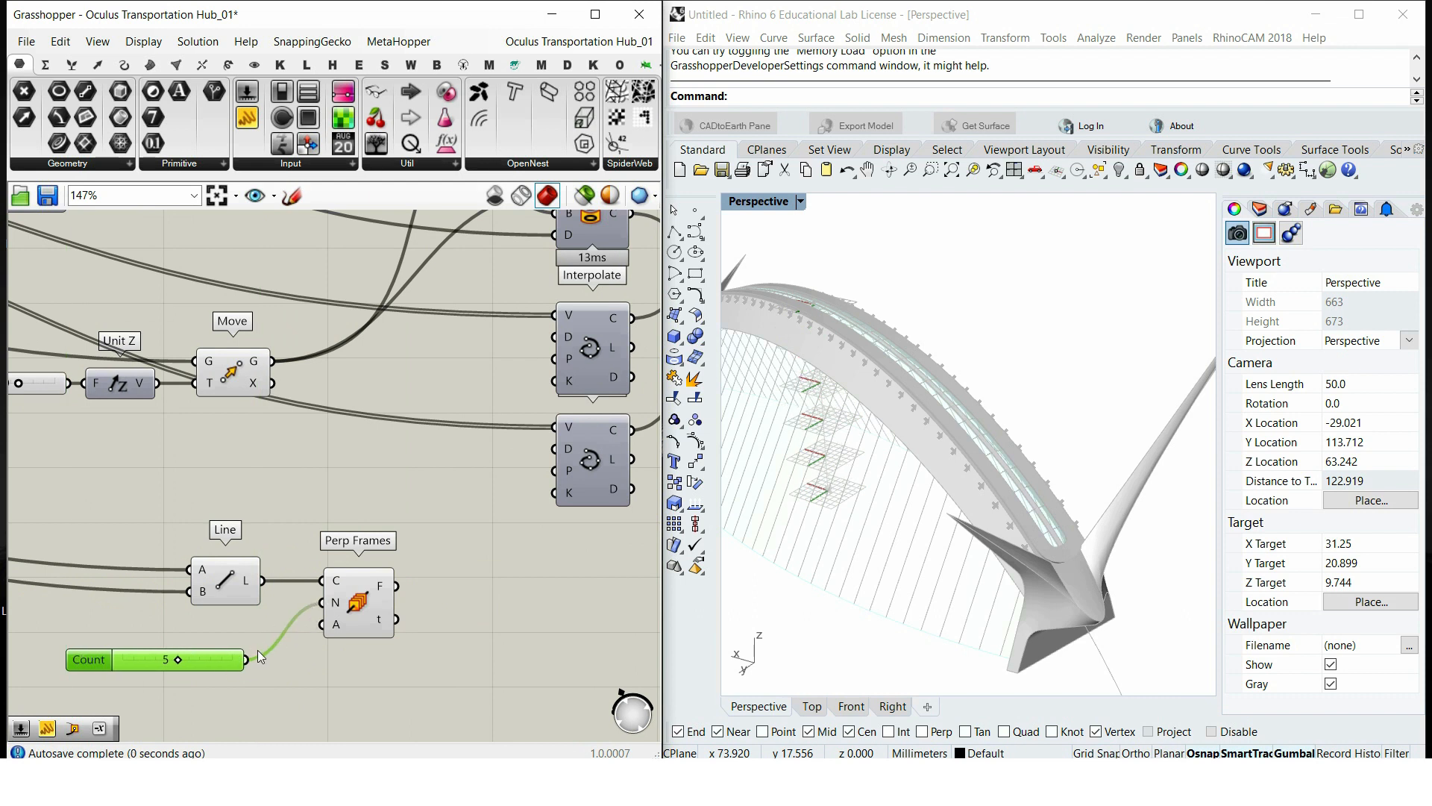
pyautogui.moveTo(237, 661); pyautogui.dragTo(259, 627)
pyautogui.scroll(-4, 409, 591)
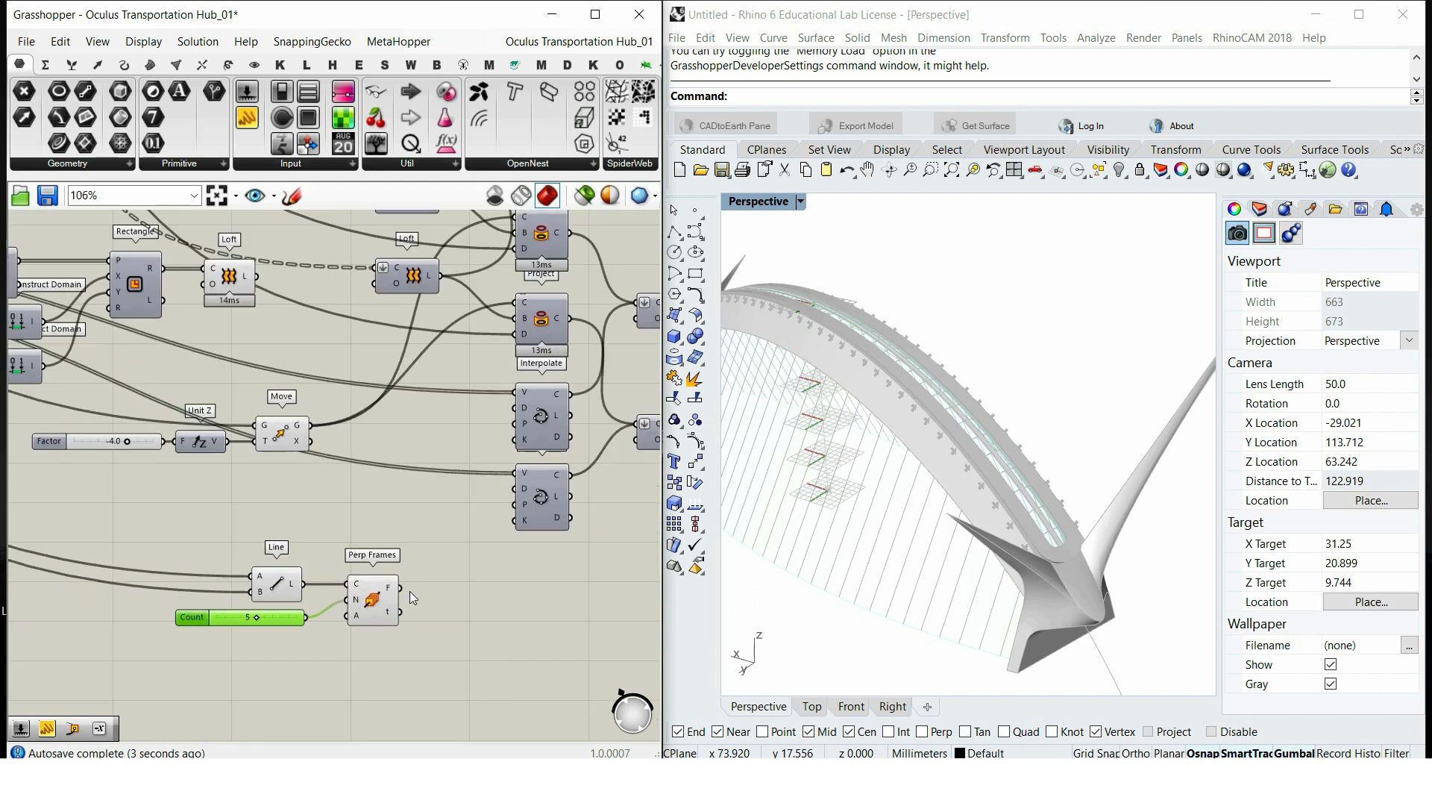
# Step: Add a Brep | Plane component and feed it the upper Loft that supplies the Projects and the perpendicular frames
pyautogui.click(202, 64)
pyautogui.click(159, 162)
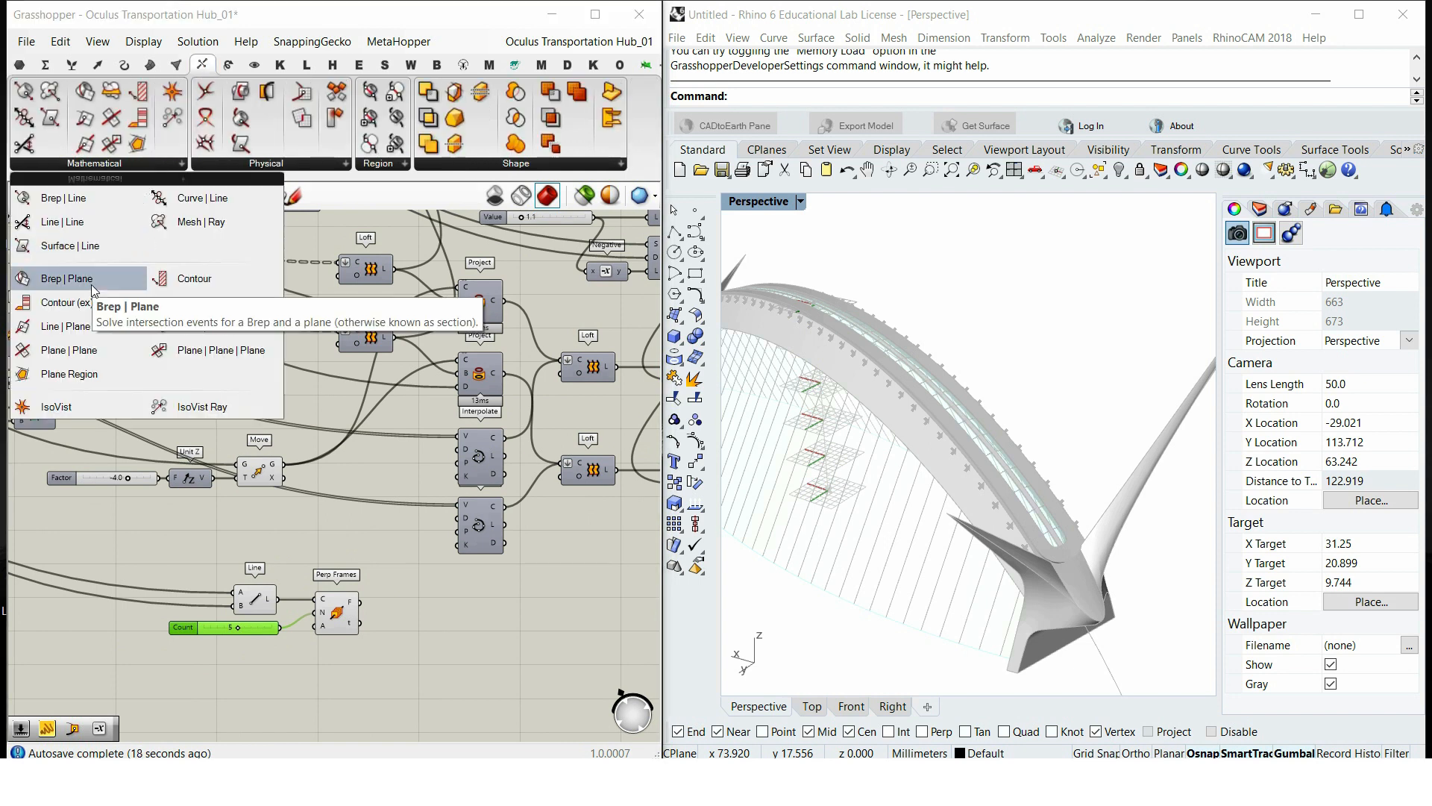
pyautogui.click(67, 278)
pyautogui.click(468, 616)
pyautogui.moveTo(393, 270); pyautogui.dragTo(481, 602)
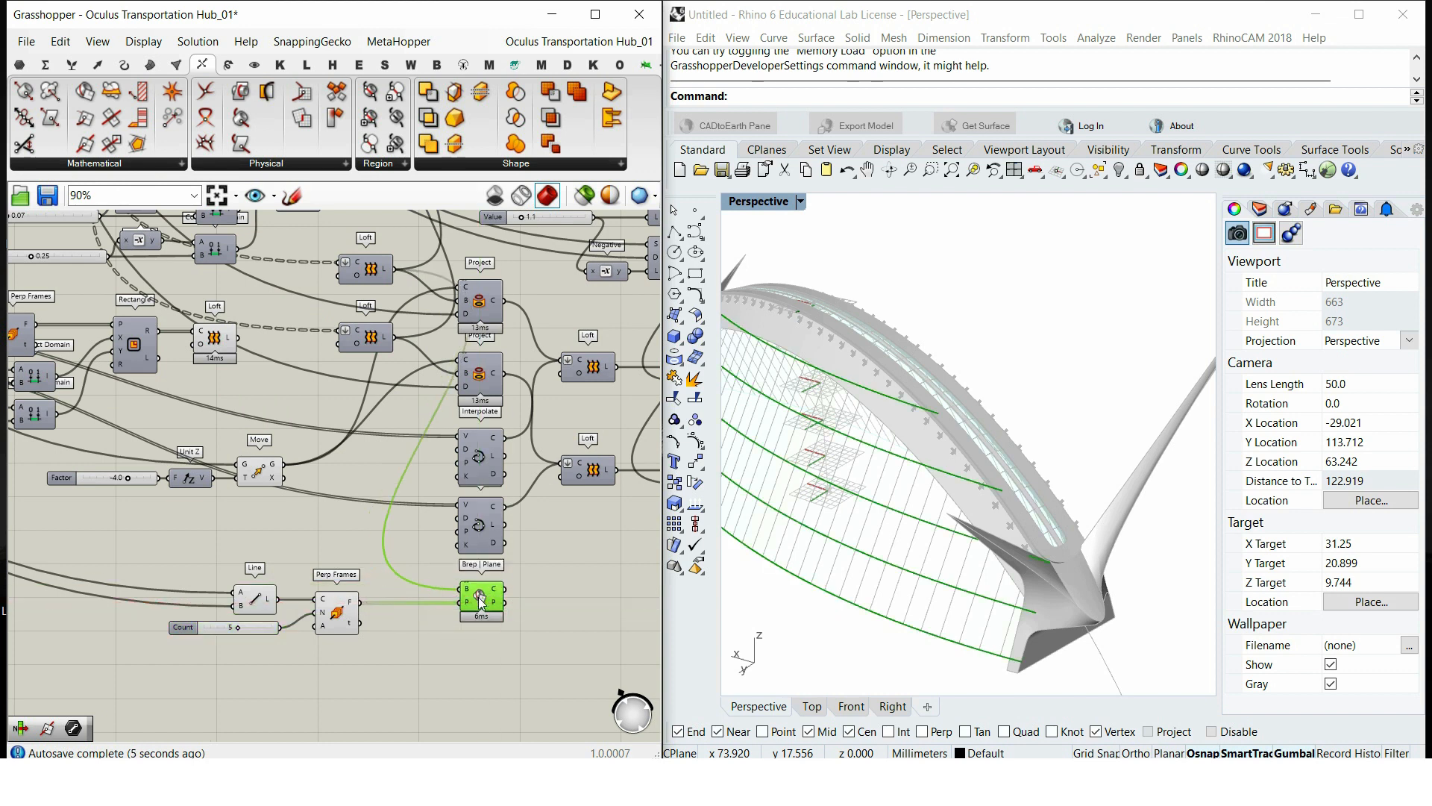
# Step: Duplicate the Brep | Plane component below the first one and connect the other Loft to its Brep input
pyautogui.moveTo(826, 524); pyautogui.dragTo(807, 485, button='right')
pyautogui.keyDown('alt'); pyautogui.moveTo(482, 603); pyautogui.dragTo(483, 656); pyautogui.keyUp('alt')
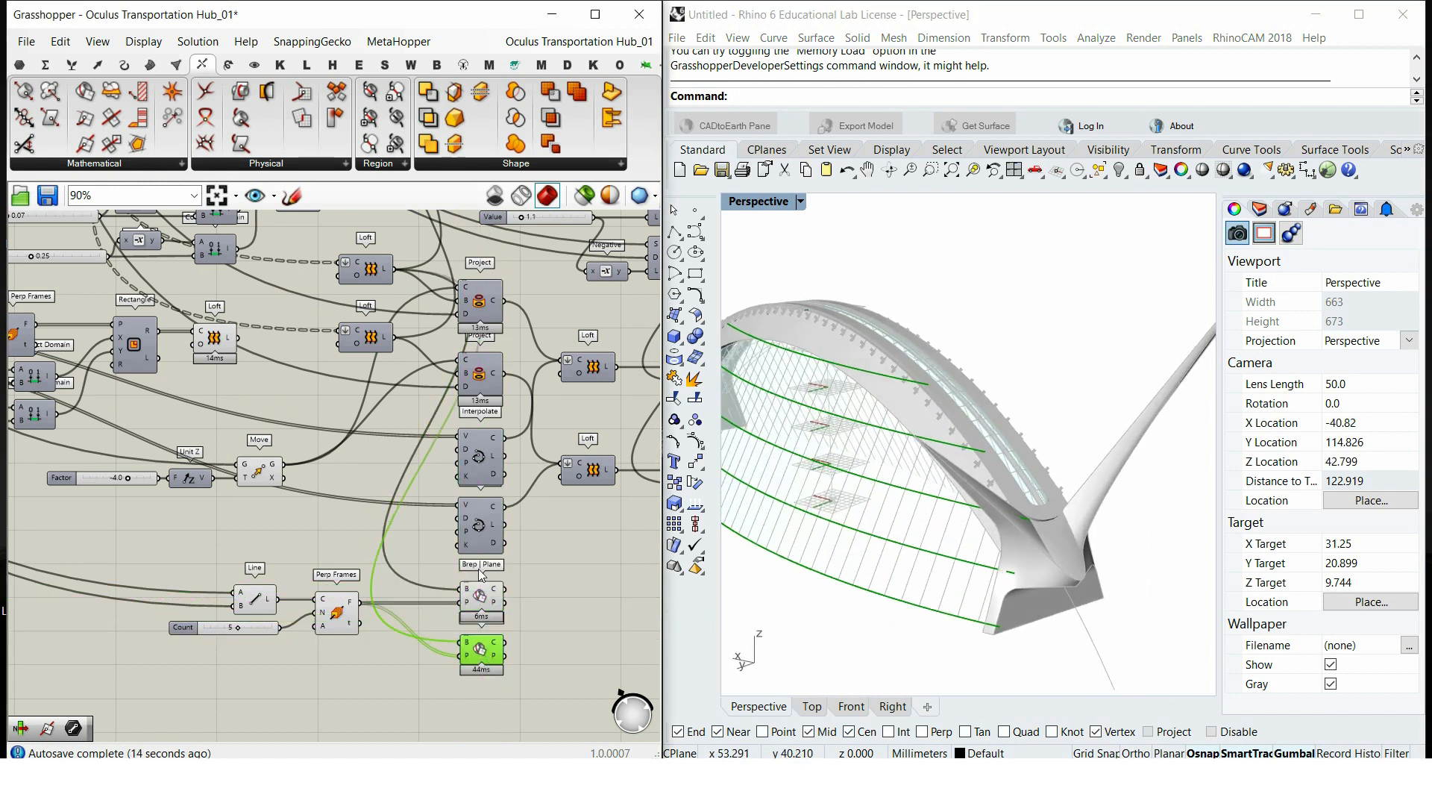
pyautogui.moveTo(396, 334); pyautogui.dragTo(455, 643)
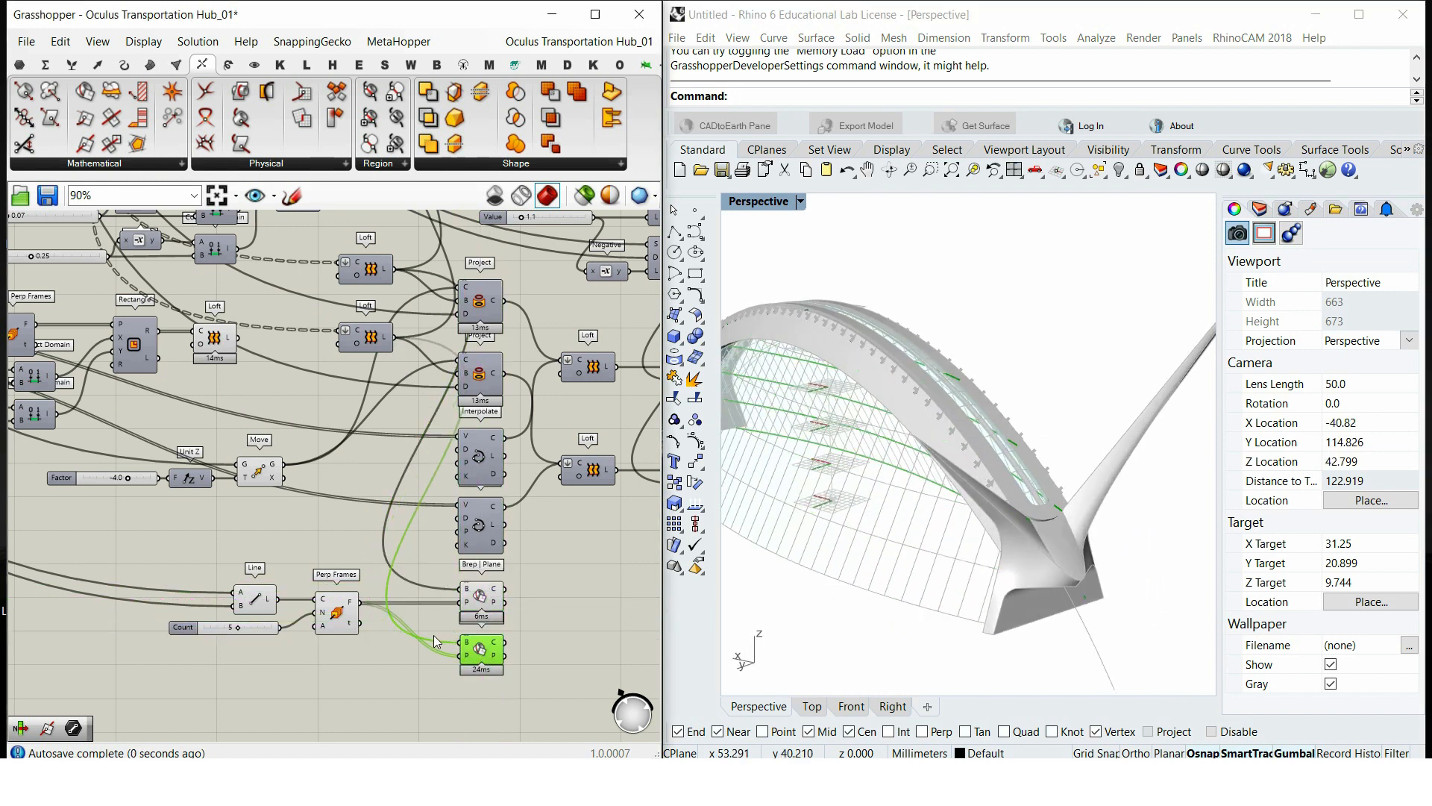
pyautogui.scroll(-3, 897, 498)
pyautogui.moveTo(897, 497)
pyautogui.mouseDown(button='right')
pyautogui.moveTo(820, 496)
pyautogui.moveTo(1194, 468)
pyautogui.moveTo(736, 486)
pyautogui.moveTo(918, 514)
pyautogui.mouseUp(button='right')
# Step: Add a Pipe component and connect the intersection curves of both Brep | Plane components, flattened, to its Curve input
pyautogui.scroll(5, 481, 626)
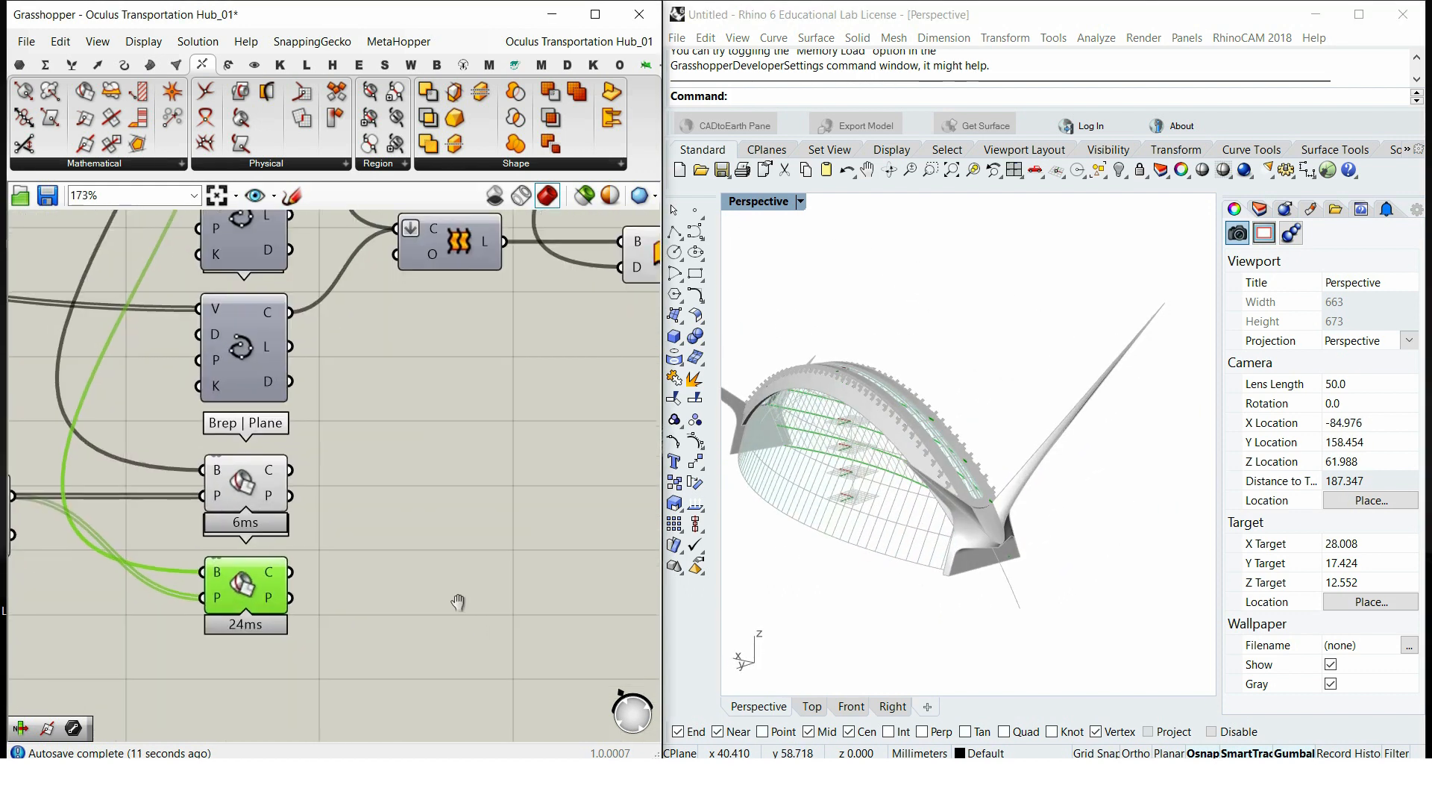
pyautogui.doubleClick(436, 552)
pyautogui.write('pip')
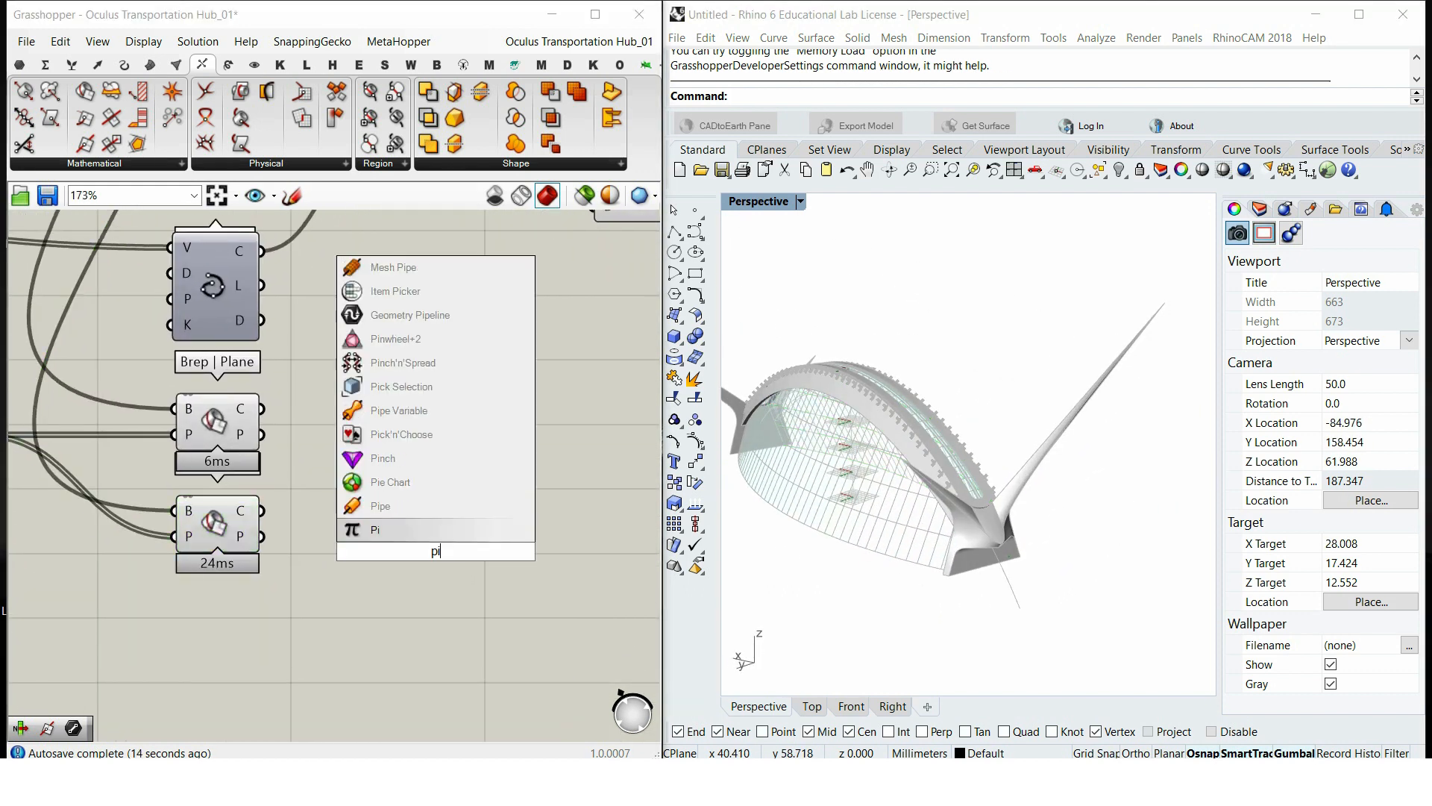
pyautogui.press('Return')
pyautogui.moveTo(261, 409); pyautogui.dragTo(392, 525)
pyautogui.moveTo(451, 574); pyautogui.dragTo(498, 504)
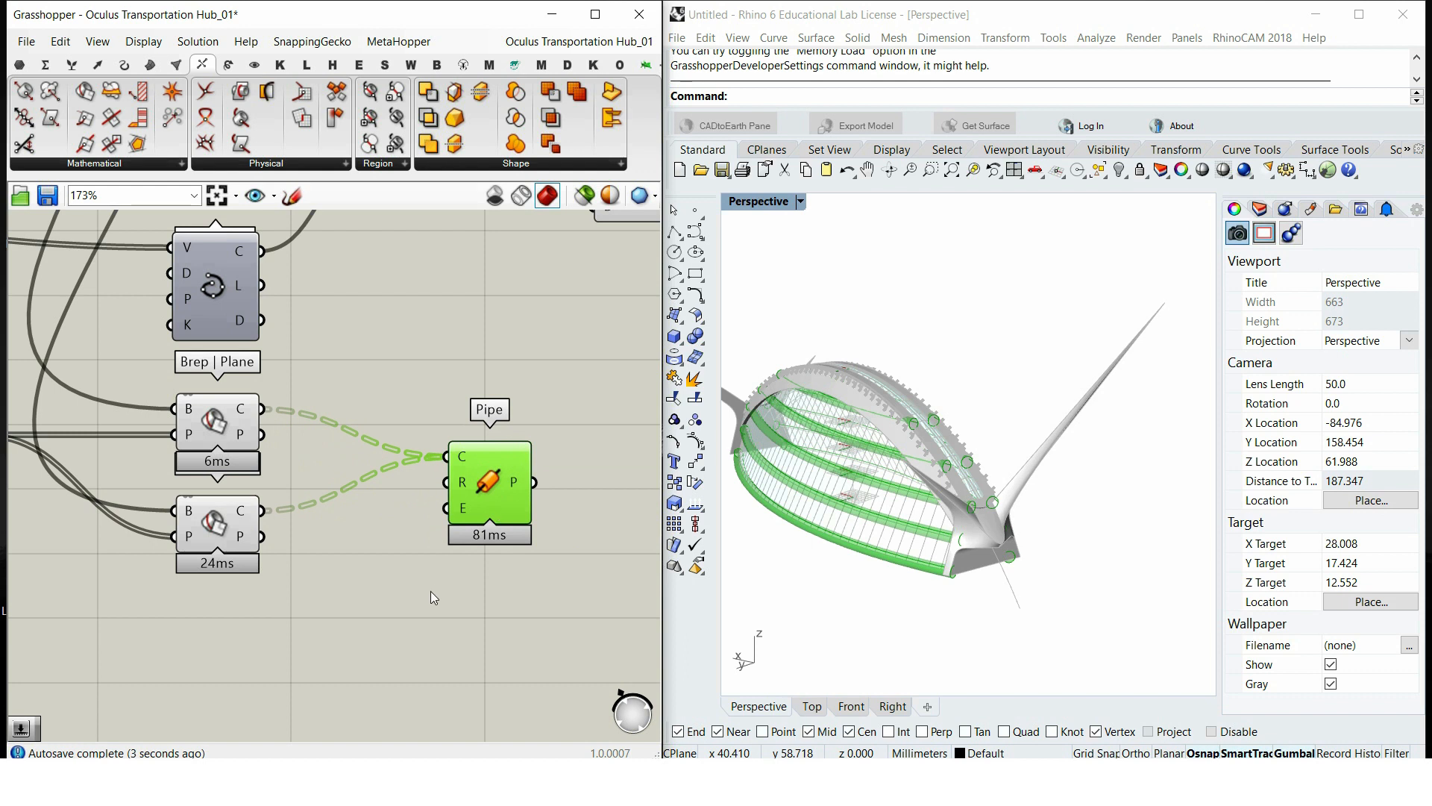
# Step: Add a 0.55 number slider and connect it to the Pipe's Radius
pyautogui.doubleClick(431, 591)
pyautogui.write('0.55')
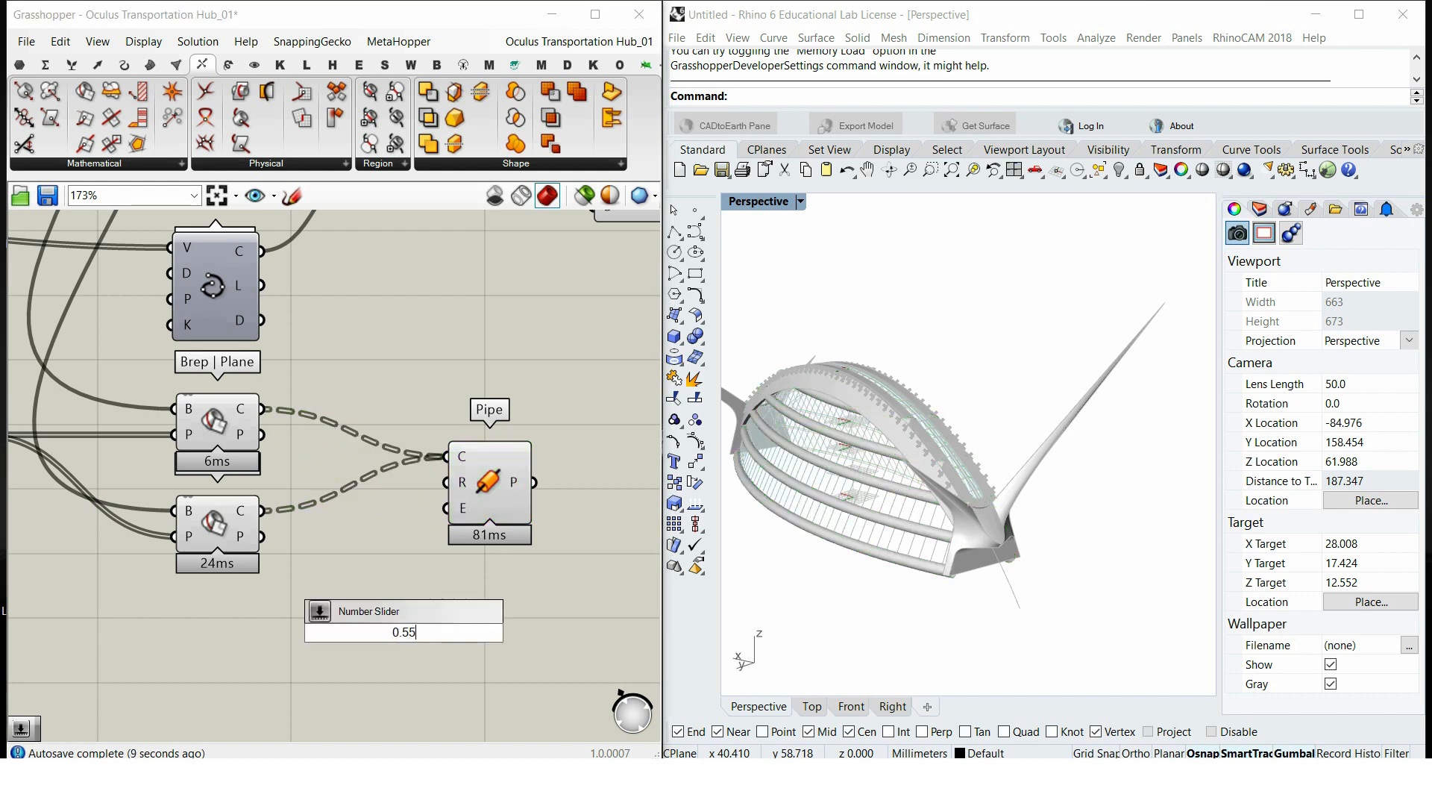
pyautogui.press('Return')
pyautogui.moveTo(510, 632); pyautogui.dragTo(445, 487)
pyautogui.scroll(10, 922, 490)
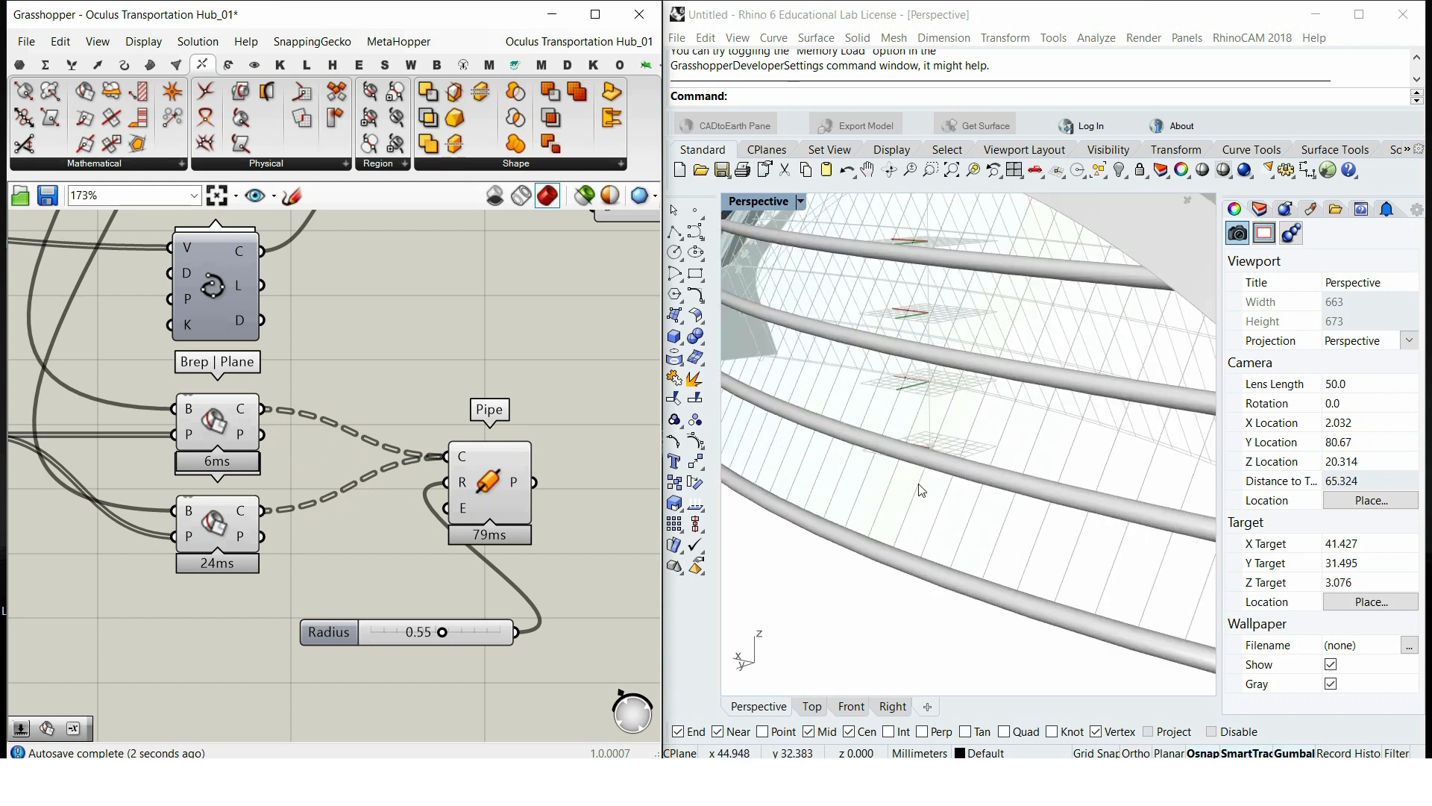
# Step: Set the Radius slider to 0.10 and rearrange the slider and the Pipe beside the Brep | Plane components
pyautogui.moveTo(439, 634); pyautogui.dragTo(335, 610)
pyautogui.moveTo(493, 469); pyautogui.dragTo(495, 441)
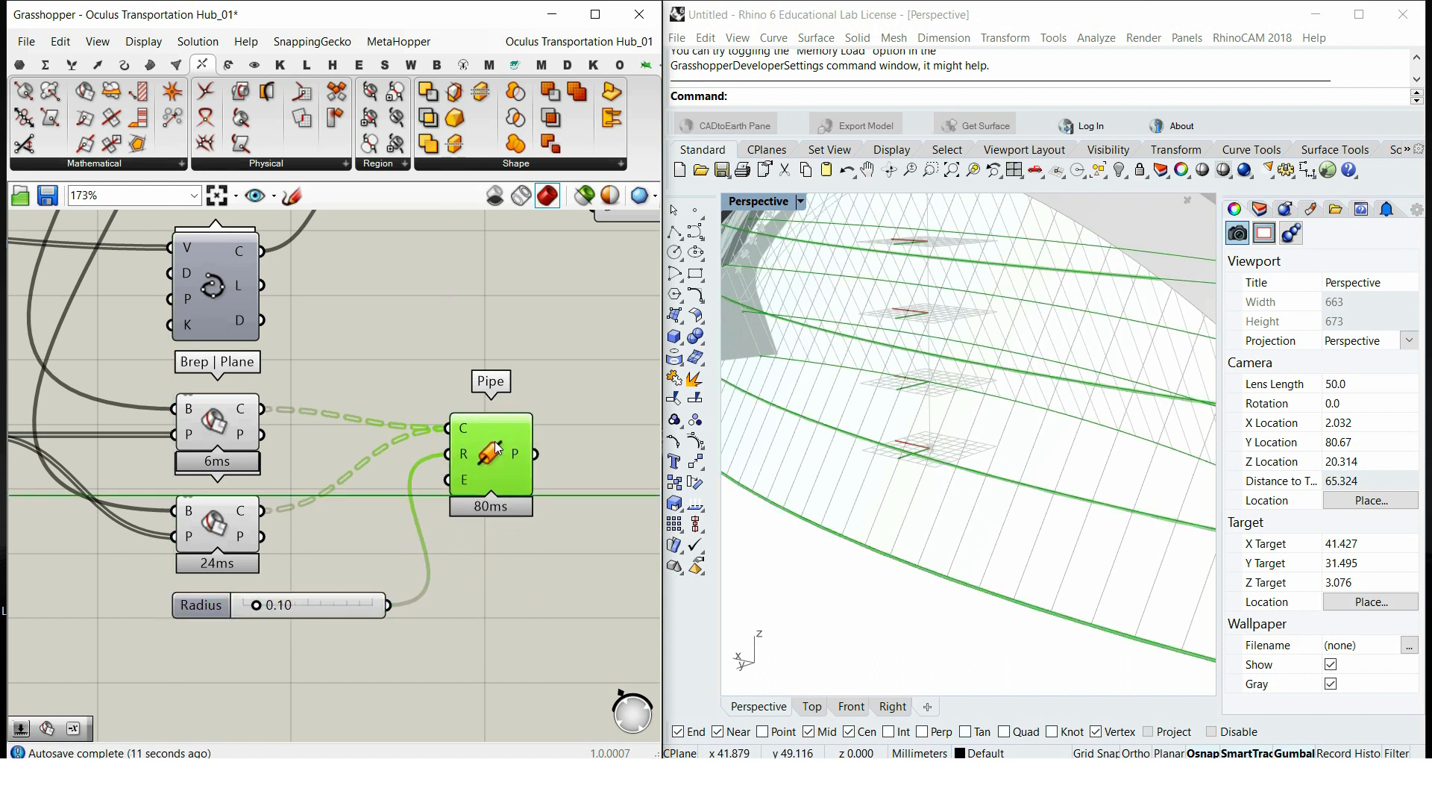
pyautogui.click(513, 522)
# Step: Turn on the preview of the two Cull Index components holding the extruded ribs and inspect the pipes between the ribs
pyautogui.scroll(-8, 436, 438)
pyautogui.moveTo(436, 437); pyautogui.dragTo(482, 361, button='right')
pyautogui.scroll(6, 482, 360)
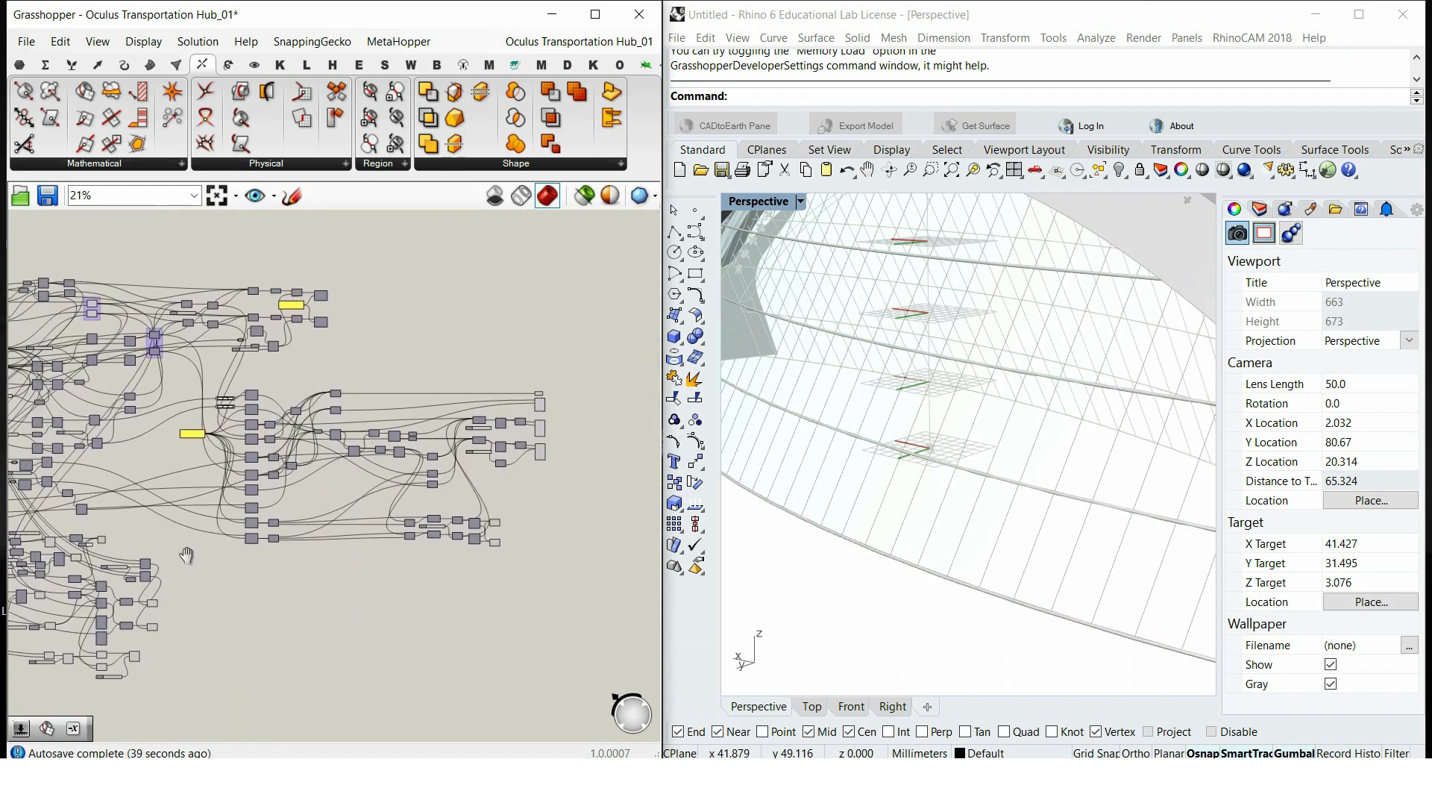
pyautogui.moveTo(309, 400); pyautogui.dragTo(328, 464, button='right')
pyautogui.moveTo(326, 491); pyautogui.dragTo(209, 295)
pyautogui.rightClick(320, 311)
pyautogui.click(349, 321)
pyautogui.click(406, 378)
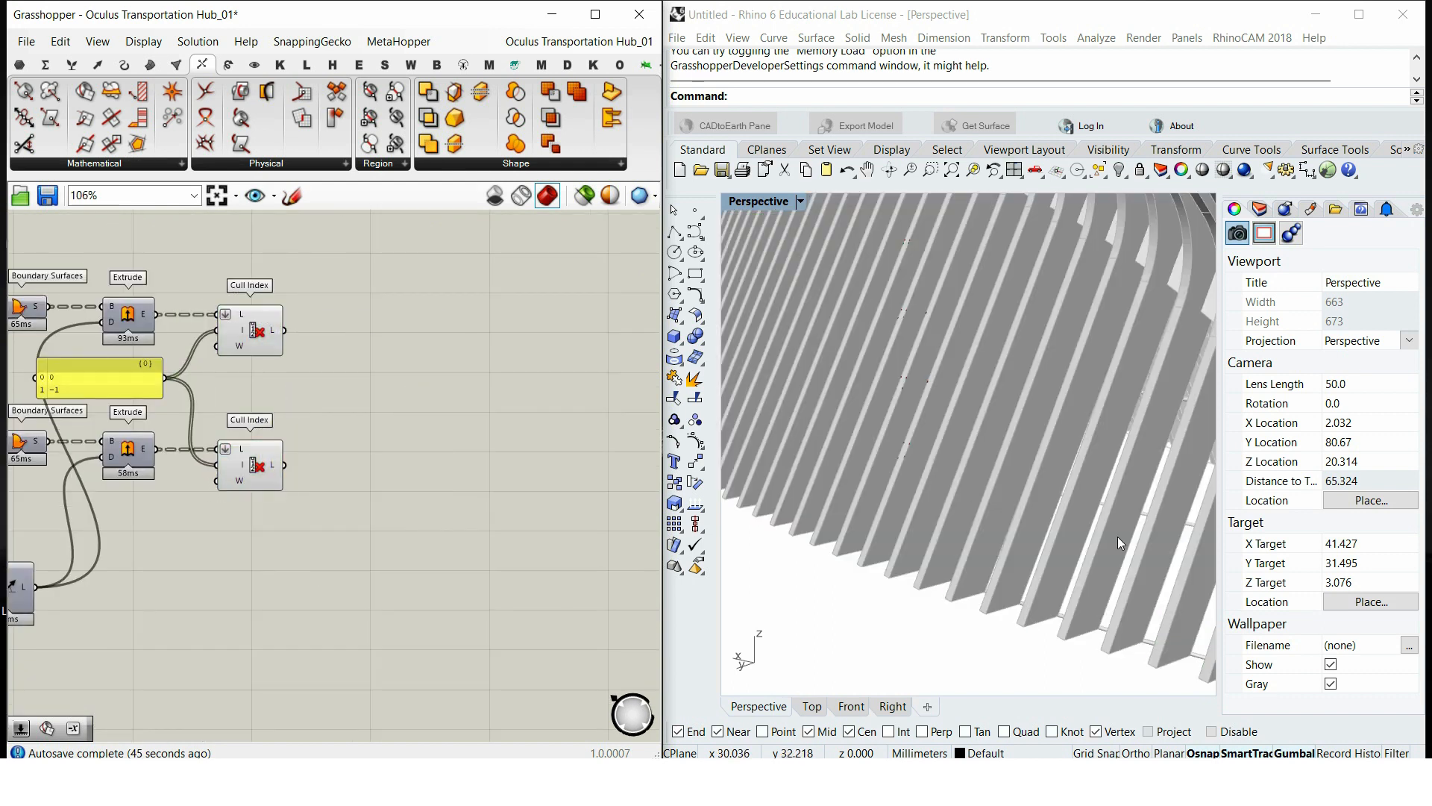
pyautogui.scroll(7, 1117, 536)
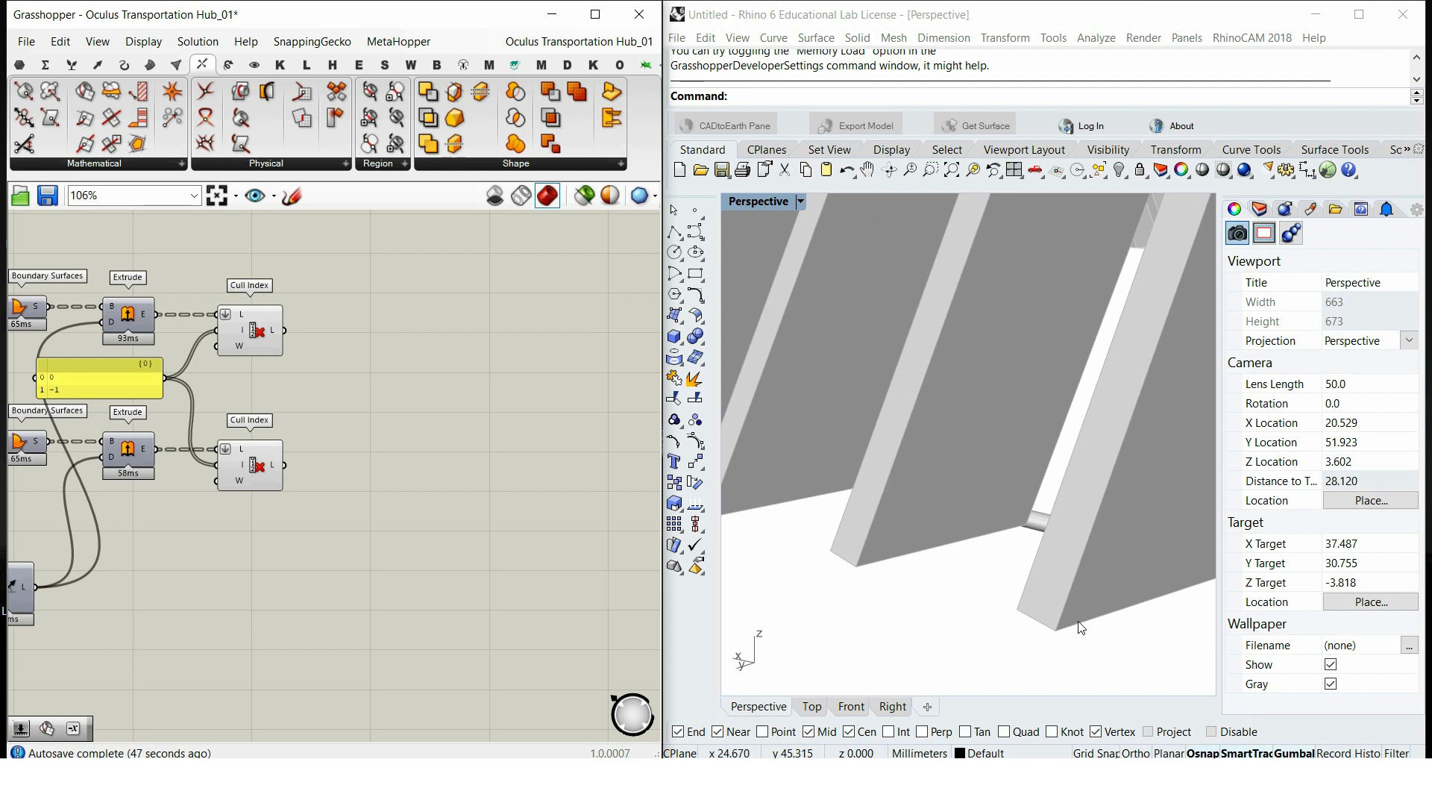
# Step: Add a Deconstruct Brep component and feed it the ribs from the upper Cull Index
pyautogui.scroll(1, 423, 458)
pyautogui.doubleClick(422, 459)
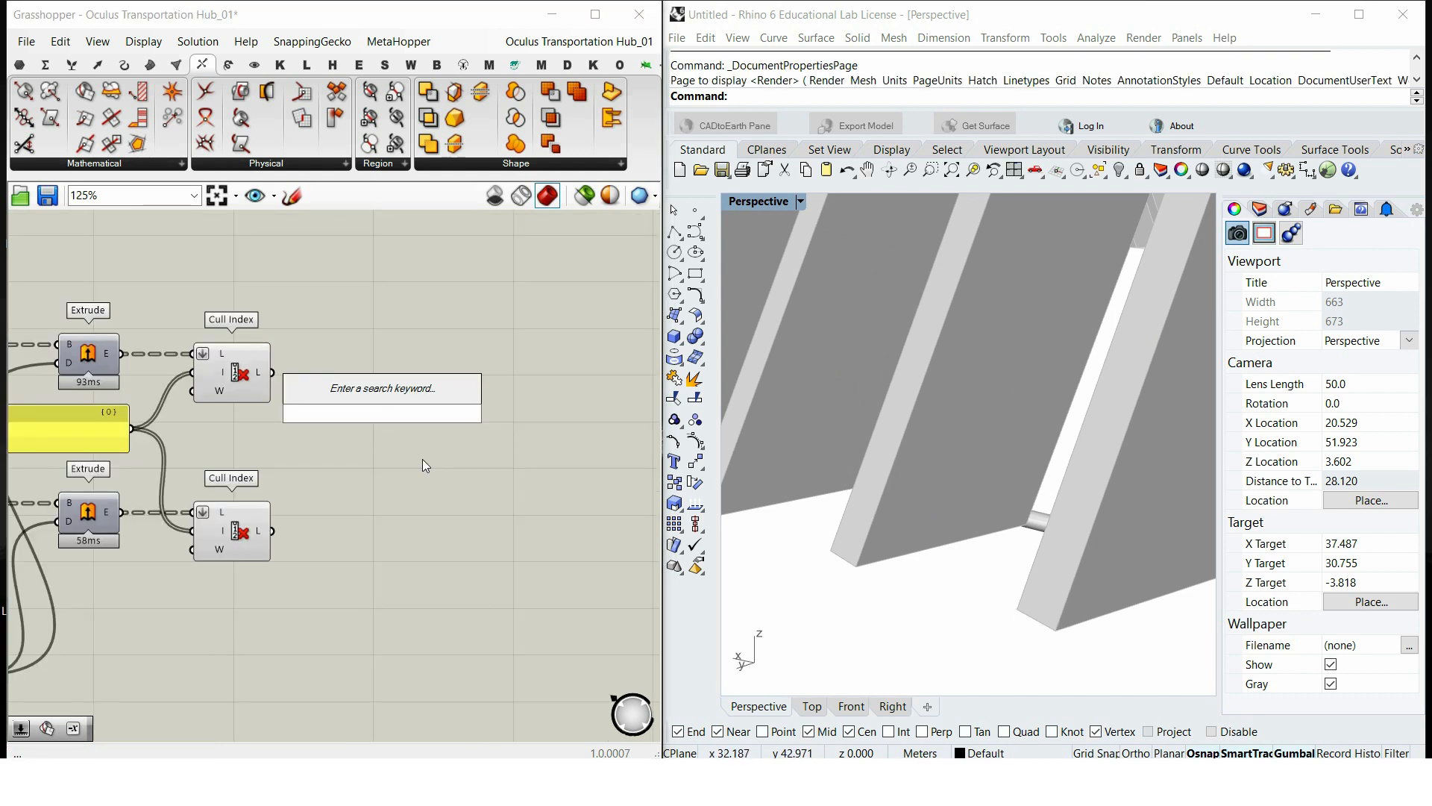
pyautogui.write('dec')
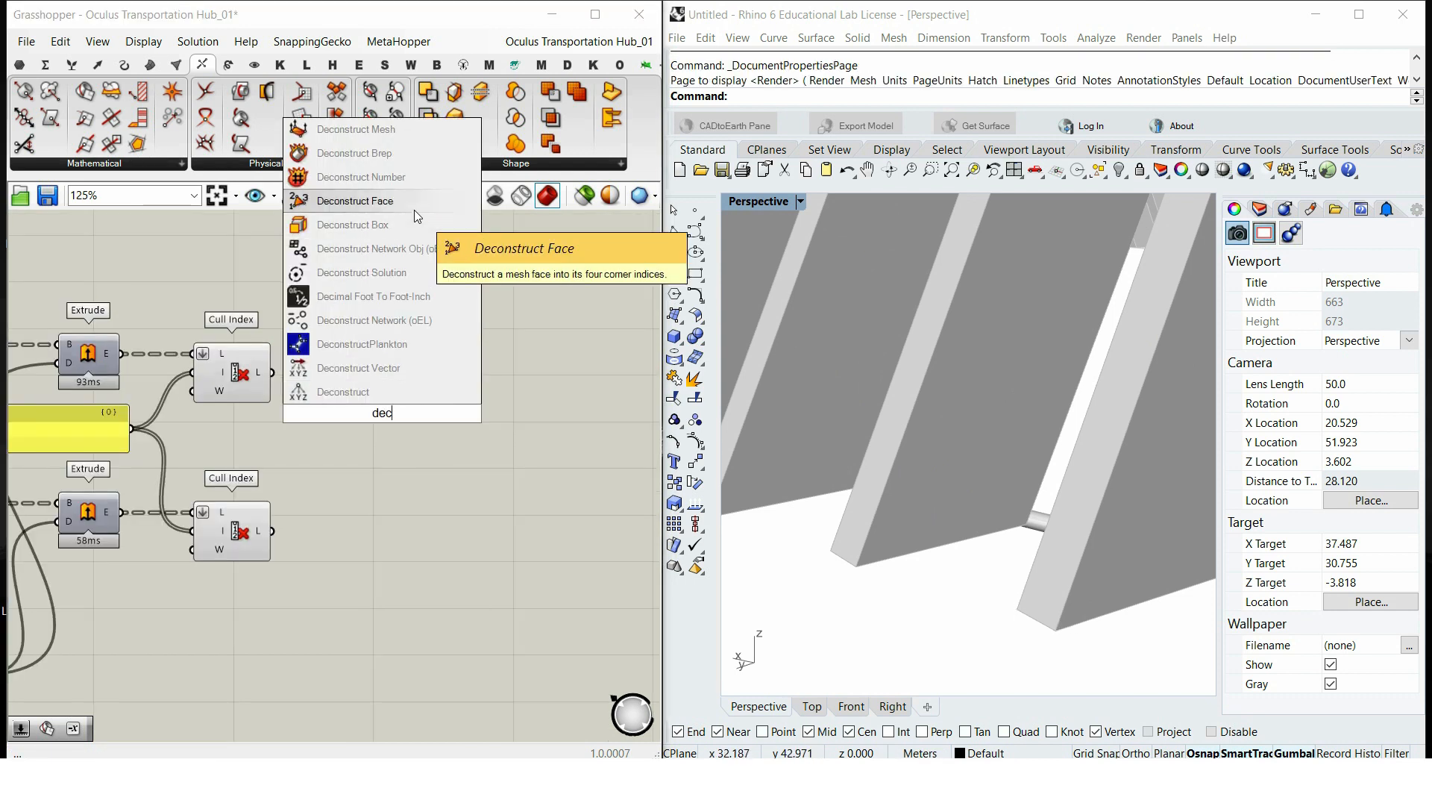
pyautogui.click(381, 153)
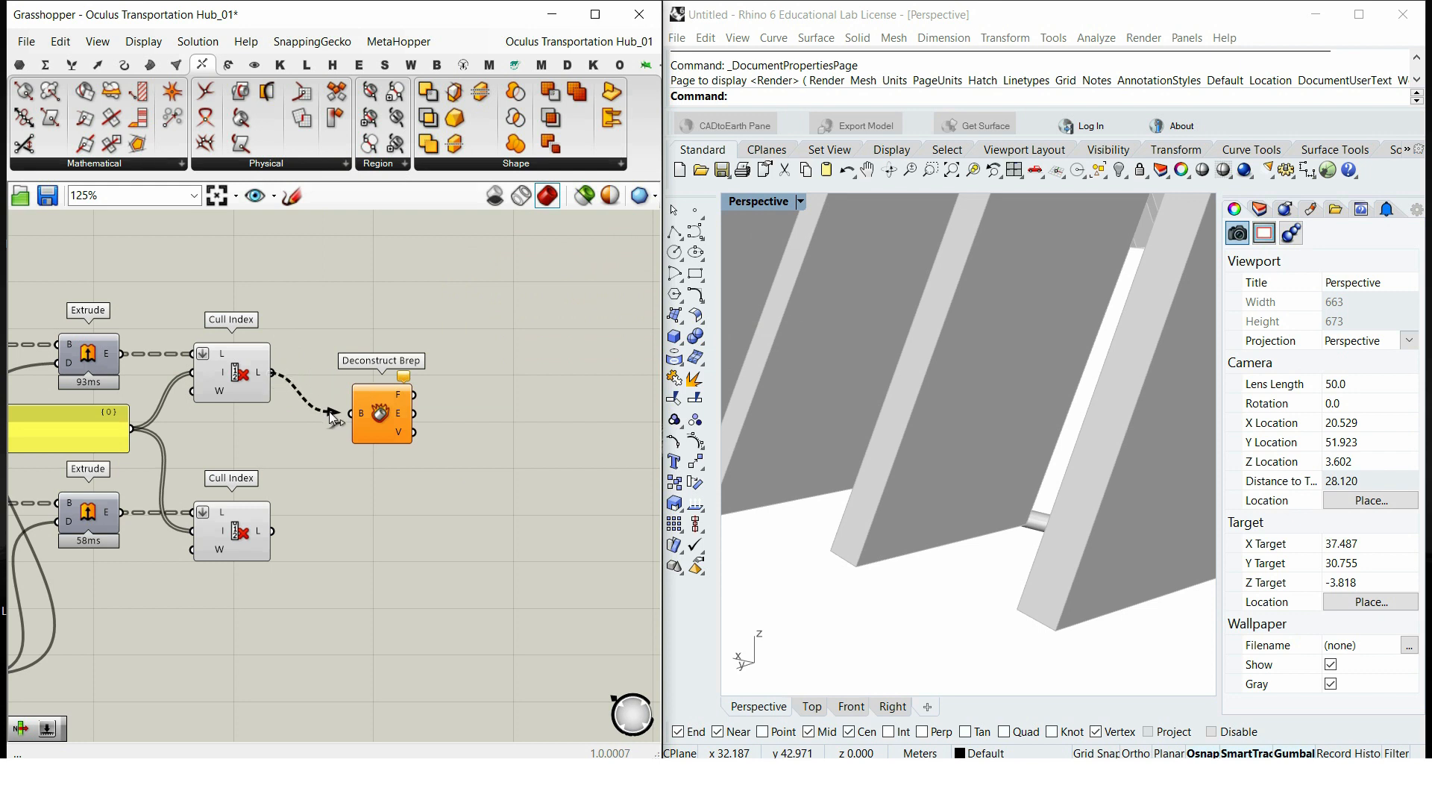
pyautogui.click(363, 417)
pyautogui.click(481, 438)
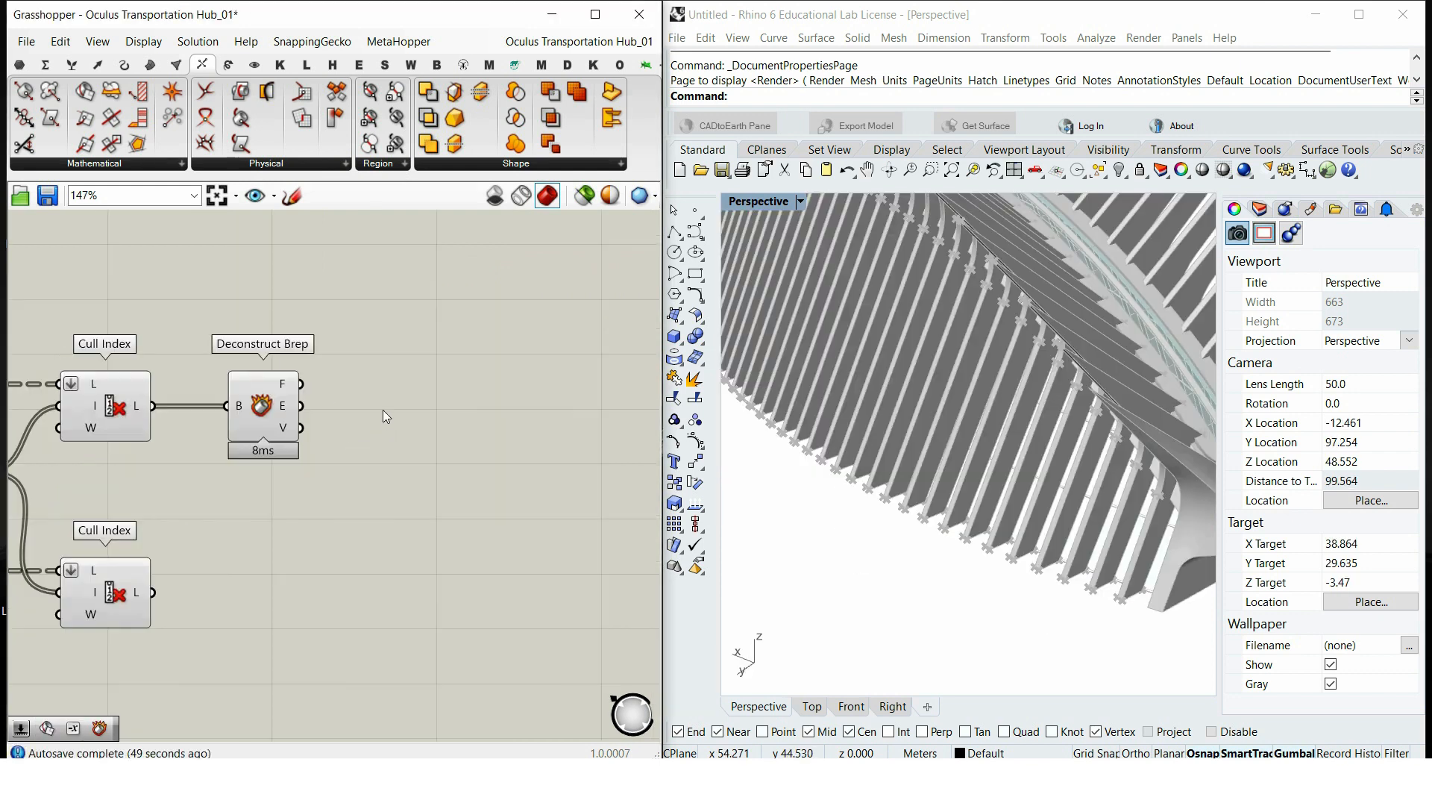
# Step: Connect the Deconstruct Brep's edges to a new Curve parameter and turn off the preview of the Deconstruct Brep and upper Cull Index
pyautogui.doubleClick(388, 440)
pyautogui.write('cur')
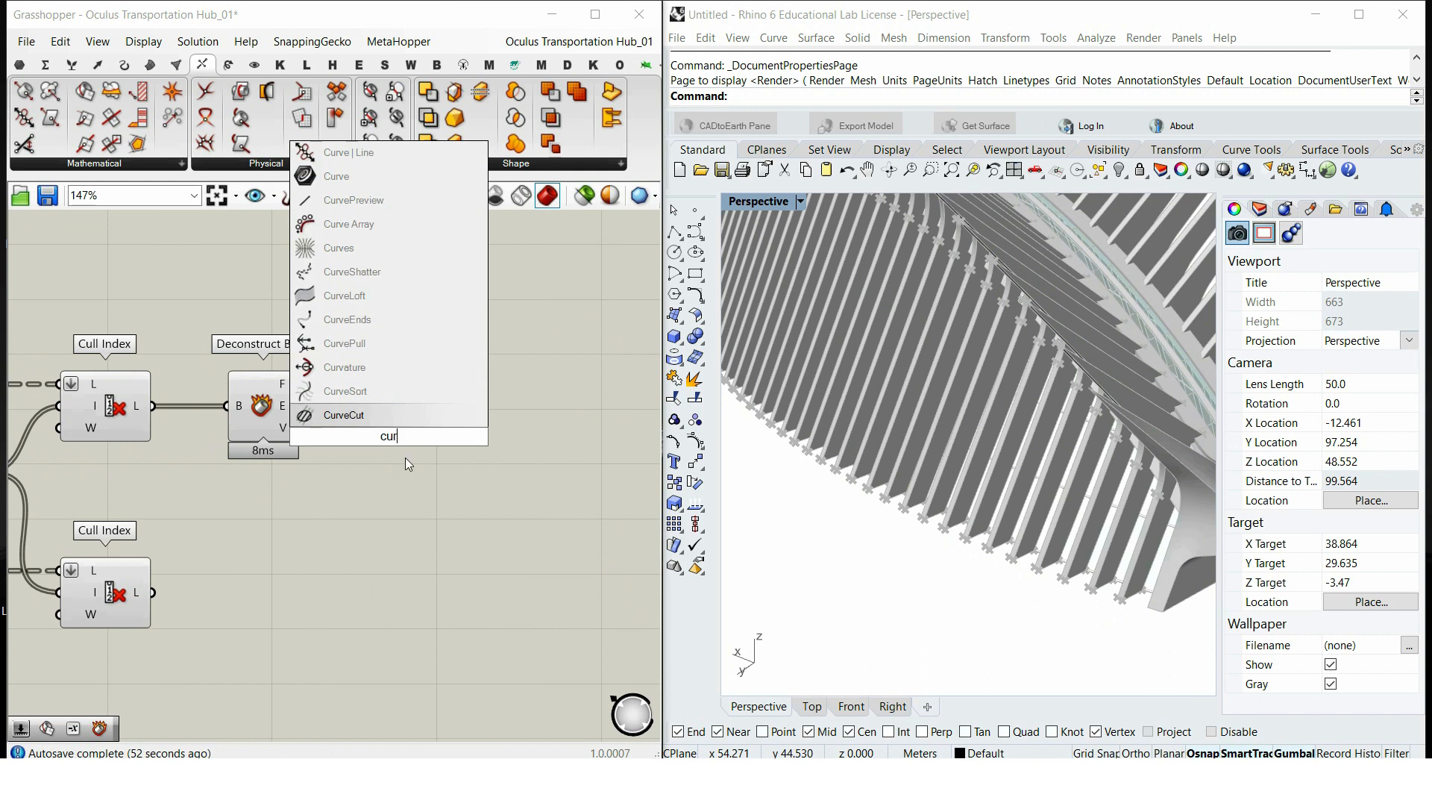
pyautogui.click(339, 176)
pyautogui.moveTo(362, 445); pyautogui.dragTo(375, 405)
pyautogui.moveTo(329, 477); pyautogui.dragTo(163, 363)
pyautogui.rightClick(191, 273)
pyautogui.click(231, 303)
# Step: Add a Point On Curve component at 0.500 and connect the Curve parameter to it
pyautogui.doubleClick(401, 507)
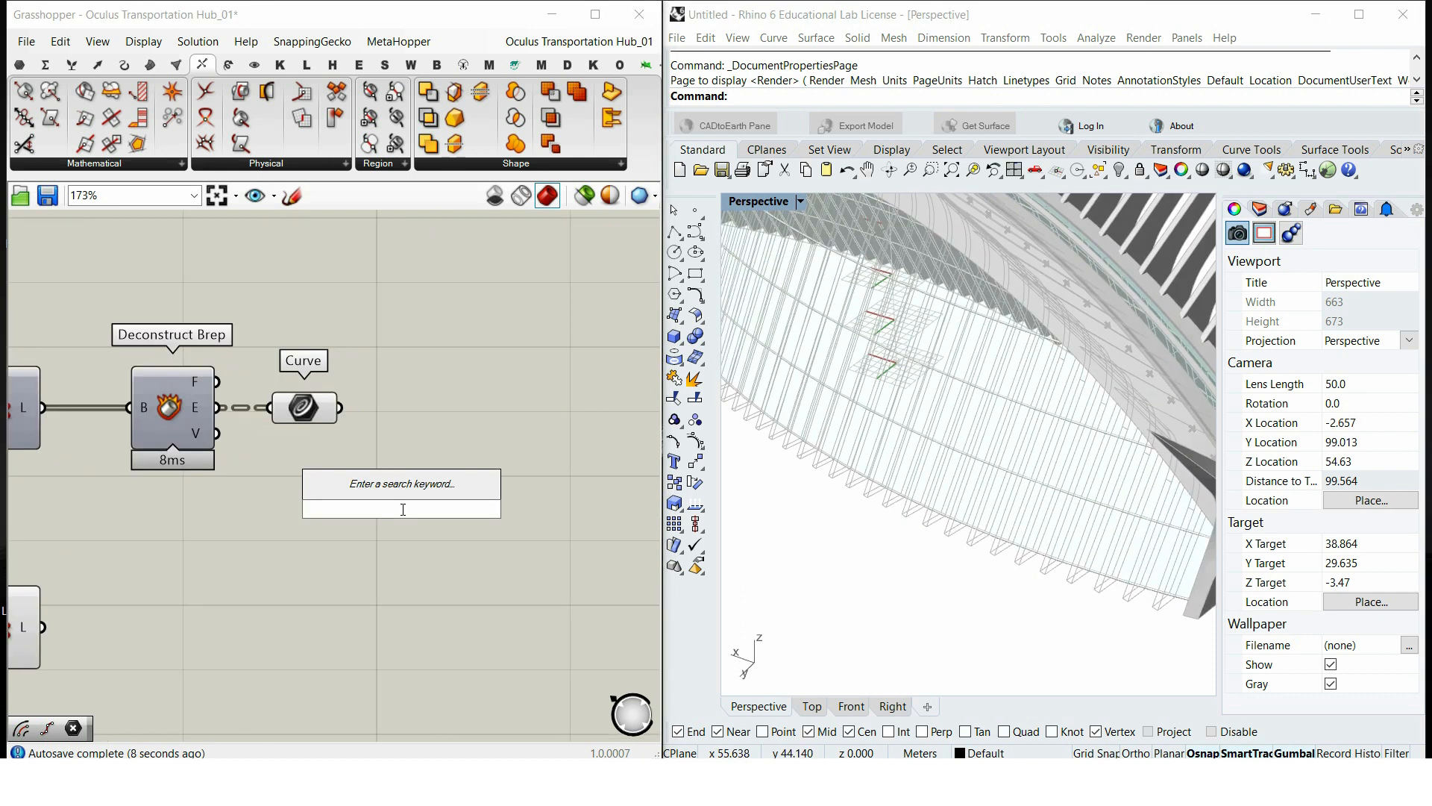
pyautogui.write('point on')
pyautogui.click(404, 419)
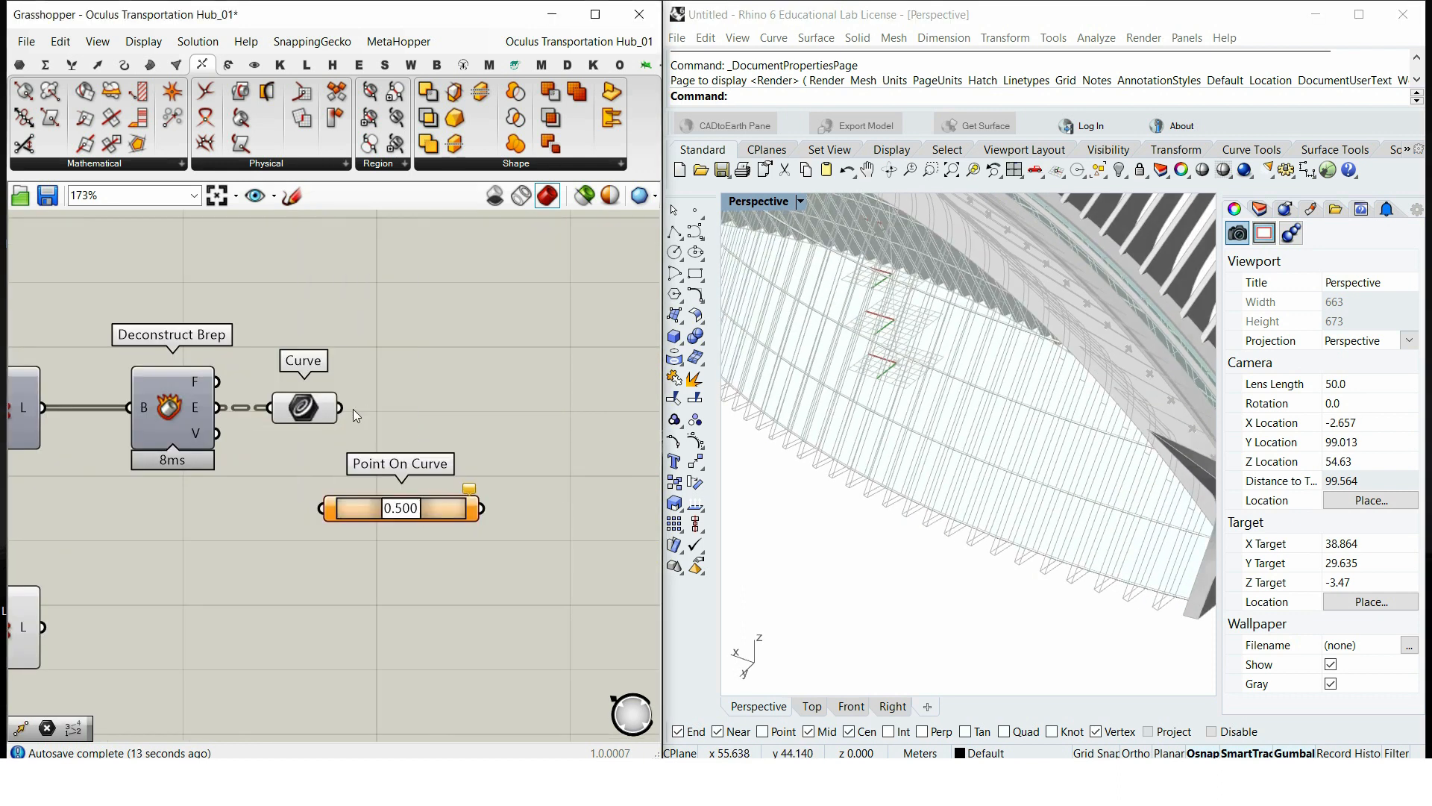
pyautogui.moveTo(328, 515); pyautogui.dragTo(324, 509)
pyautogui.moveTo(432, 414); pyautogui.dragTo(368, 400, button='right')
# Step: Add a Point List component after Point On Curve to number the midpoints of the rib edges
pyautogui.doubleClick(466, 478)
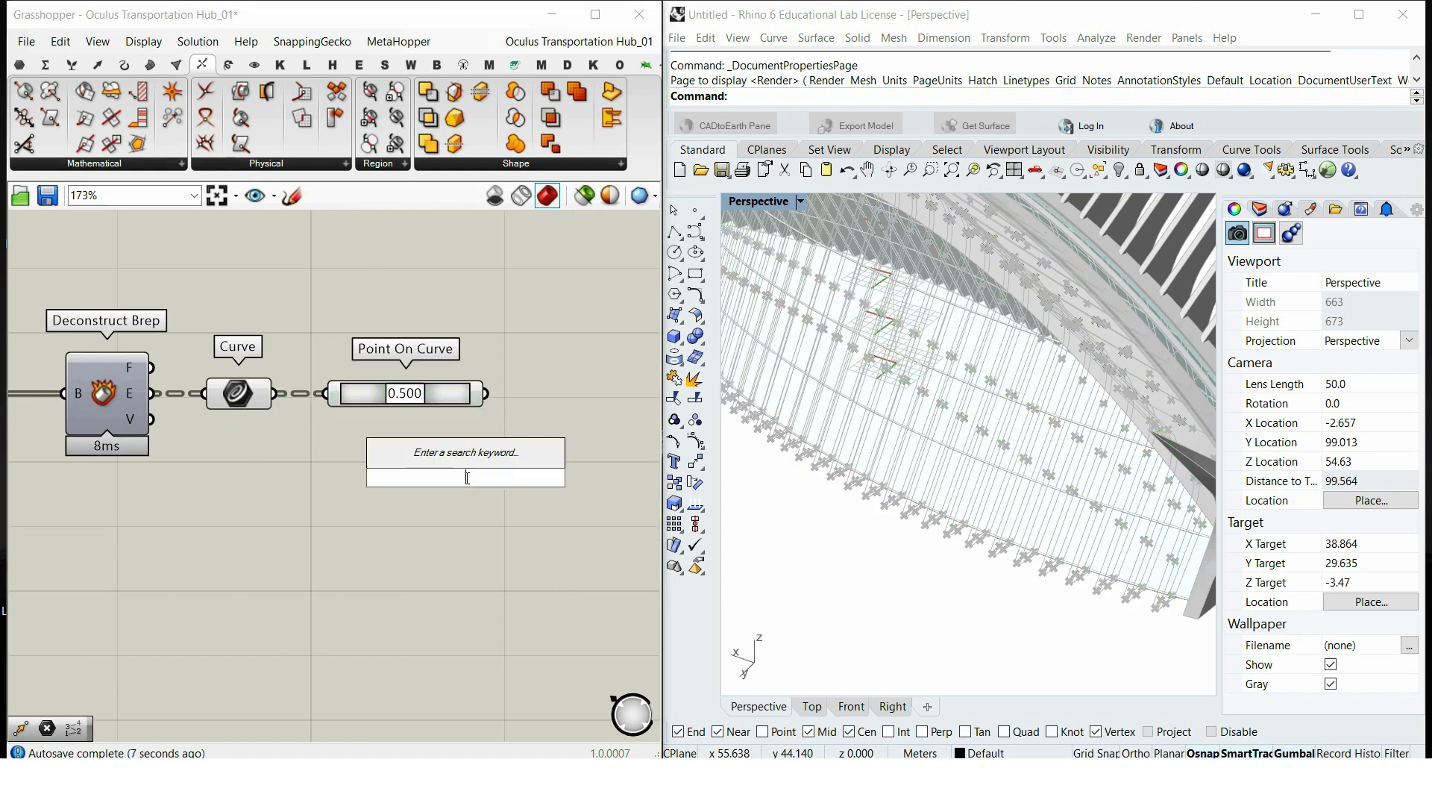
pyautogui.write('point')
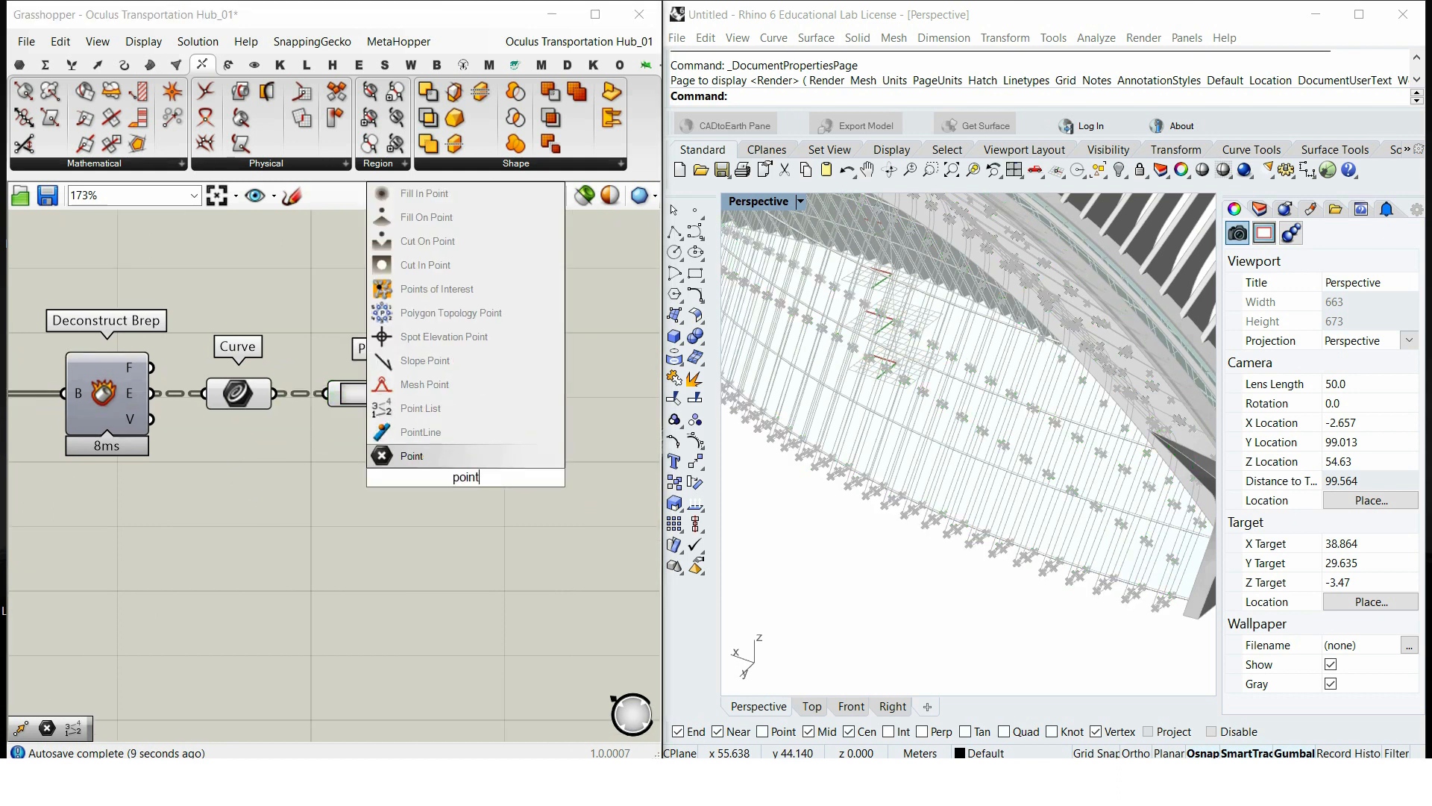
pyautogui.click(472, 420)
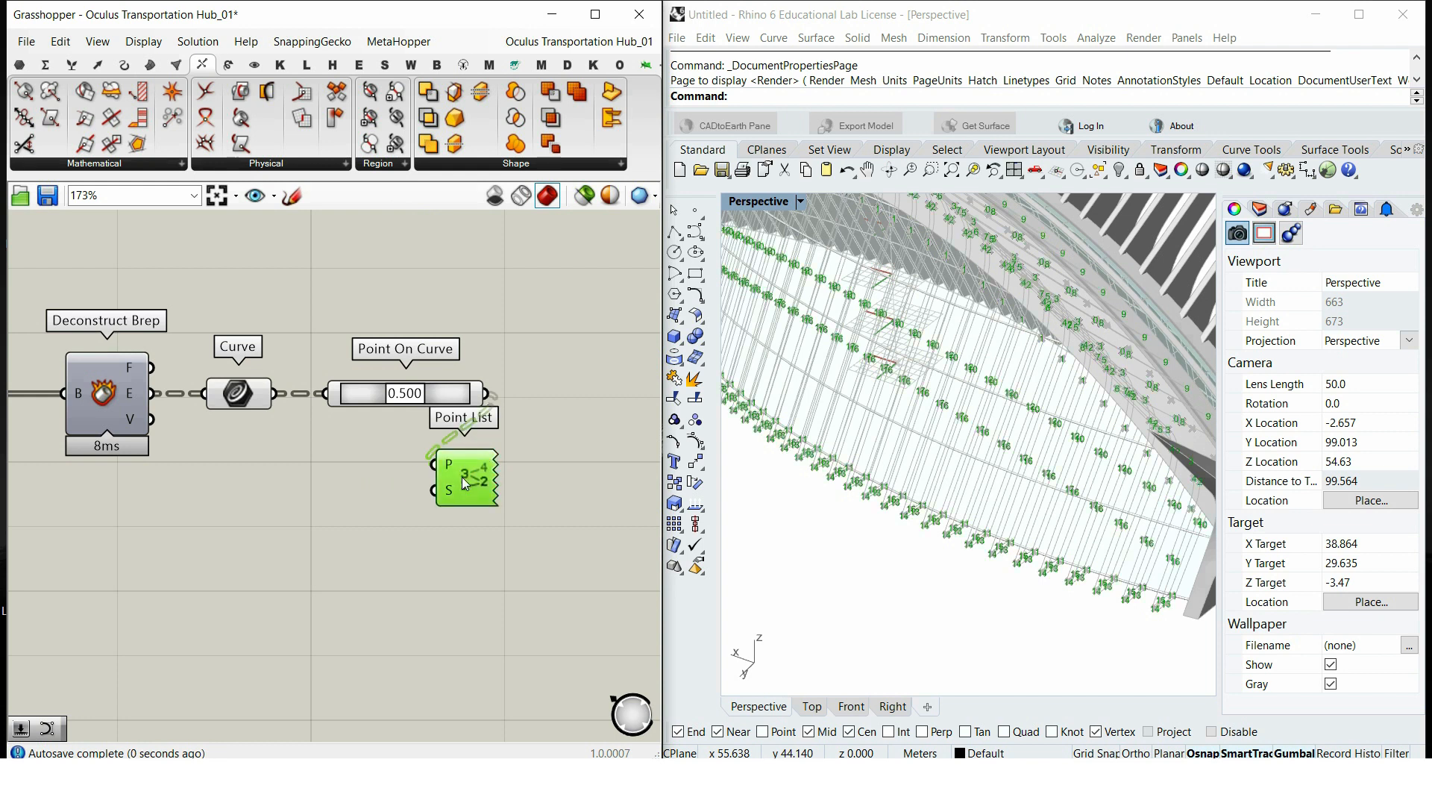
pyautogui.moveTo(457, 448); pyautogui.dragTo(538, 378)
pyautogui.scroll(5, 919, 483)
pyautogui.scroll(-3, 565, 447)
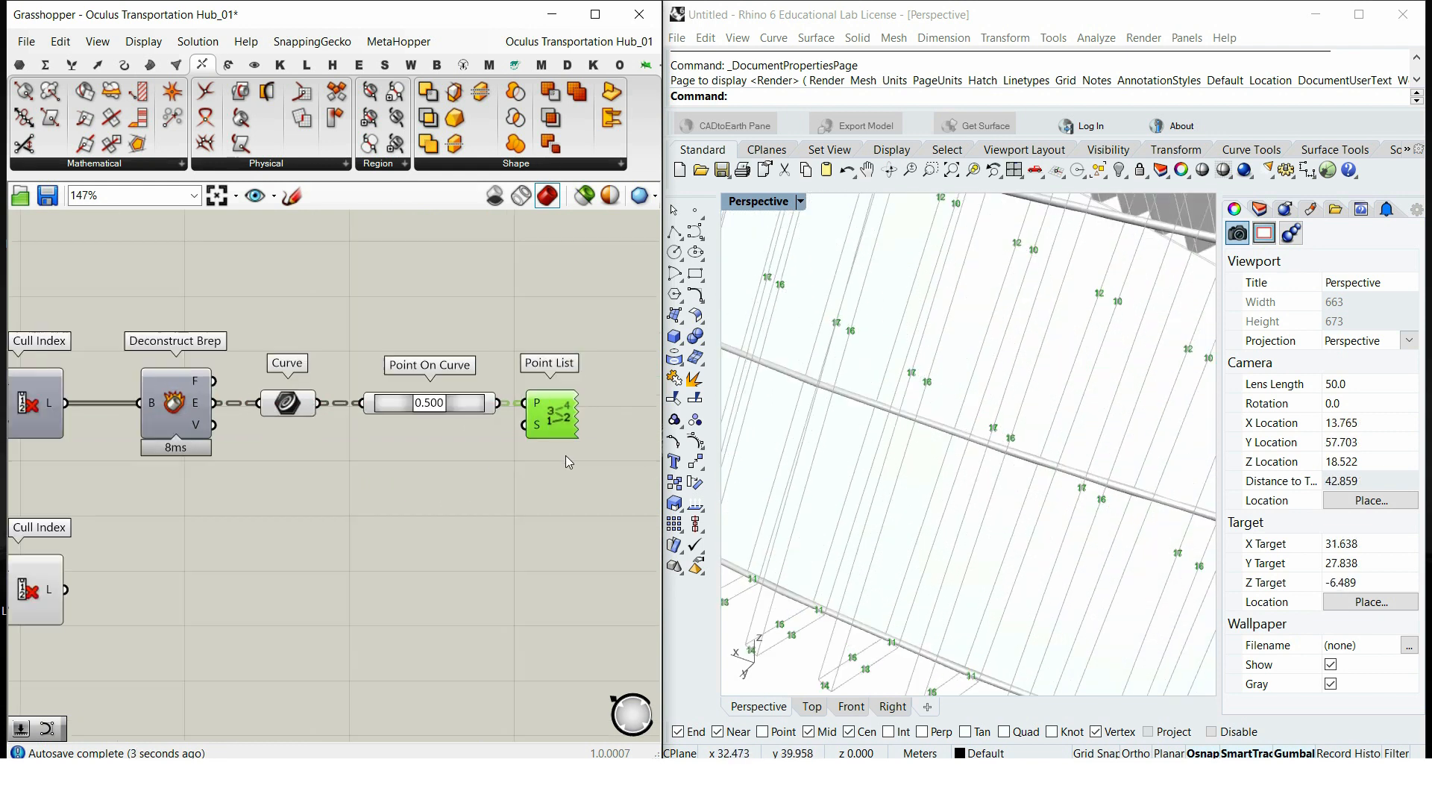
# Step: Add a 1.1 number slider, connect it to the Point List's Size input and set it to 0.3
pyautogui.doubleClick(468, 514)
pyautogui.write('1.1')
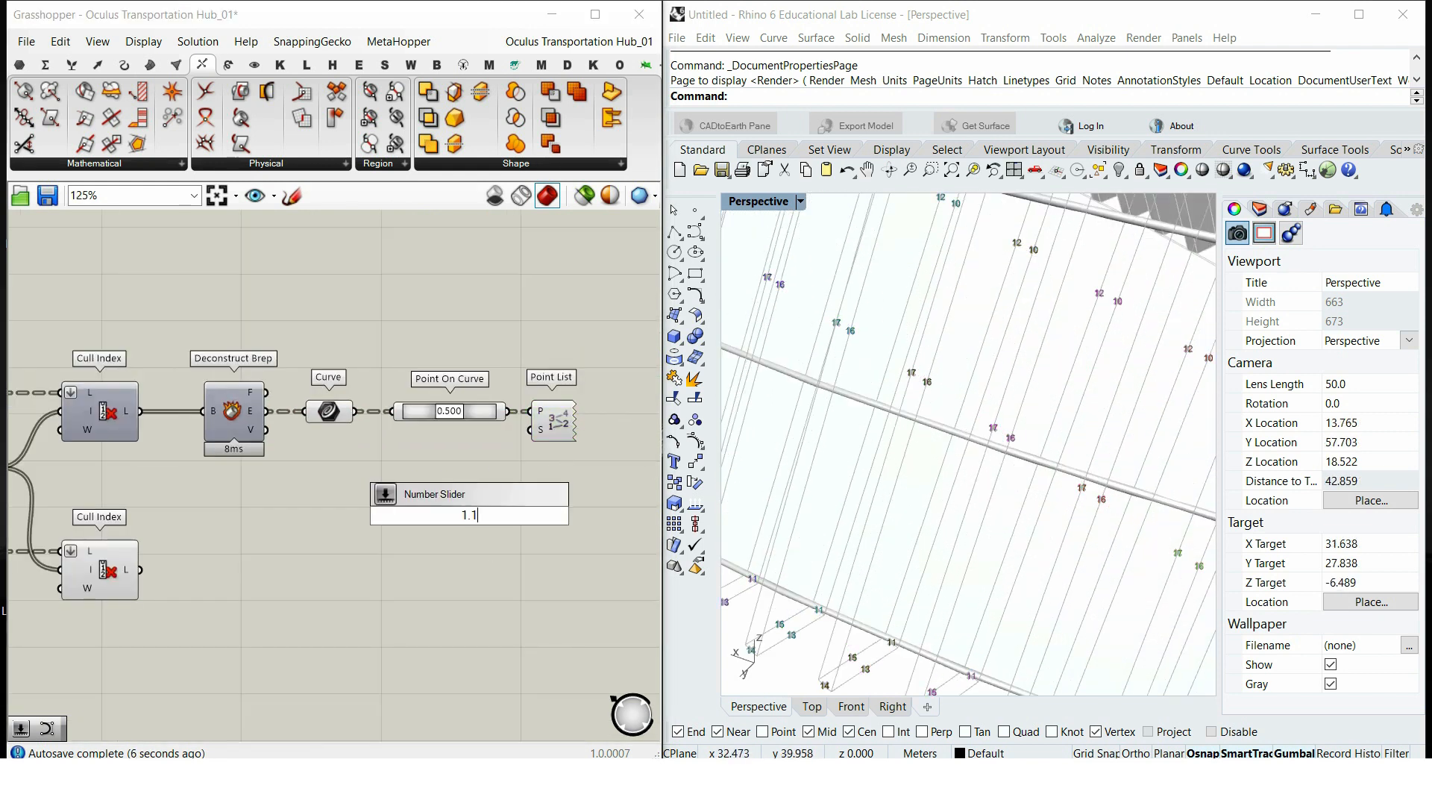
pyautogui.press('Return')
pyautogui.click(492, 515)
pyautogui.scroll(5, 462, 500)
pyautogui.scroll(3, 395, 442)
pyautogui.moveTo(394, 441); pyautogui.dragTo(357, 444)
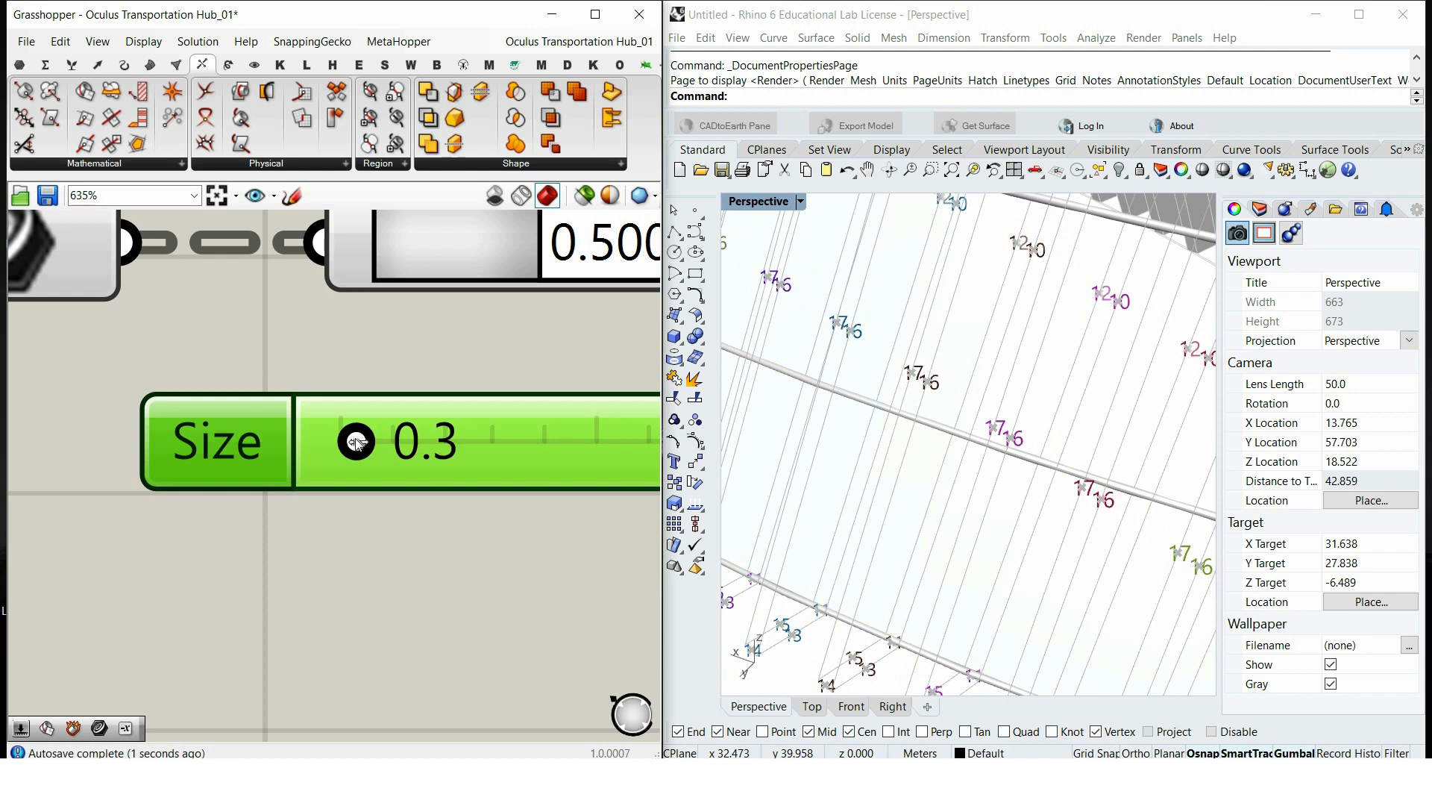
# Step: Examine the numbered rib edges from their lower ends up to the roof to identify the edges for filleting
pyautogui.moveTo(1097, 435); pyautogui.dragTo(895, 560, button='right')
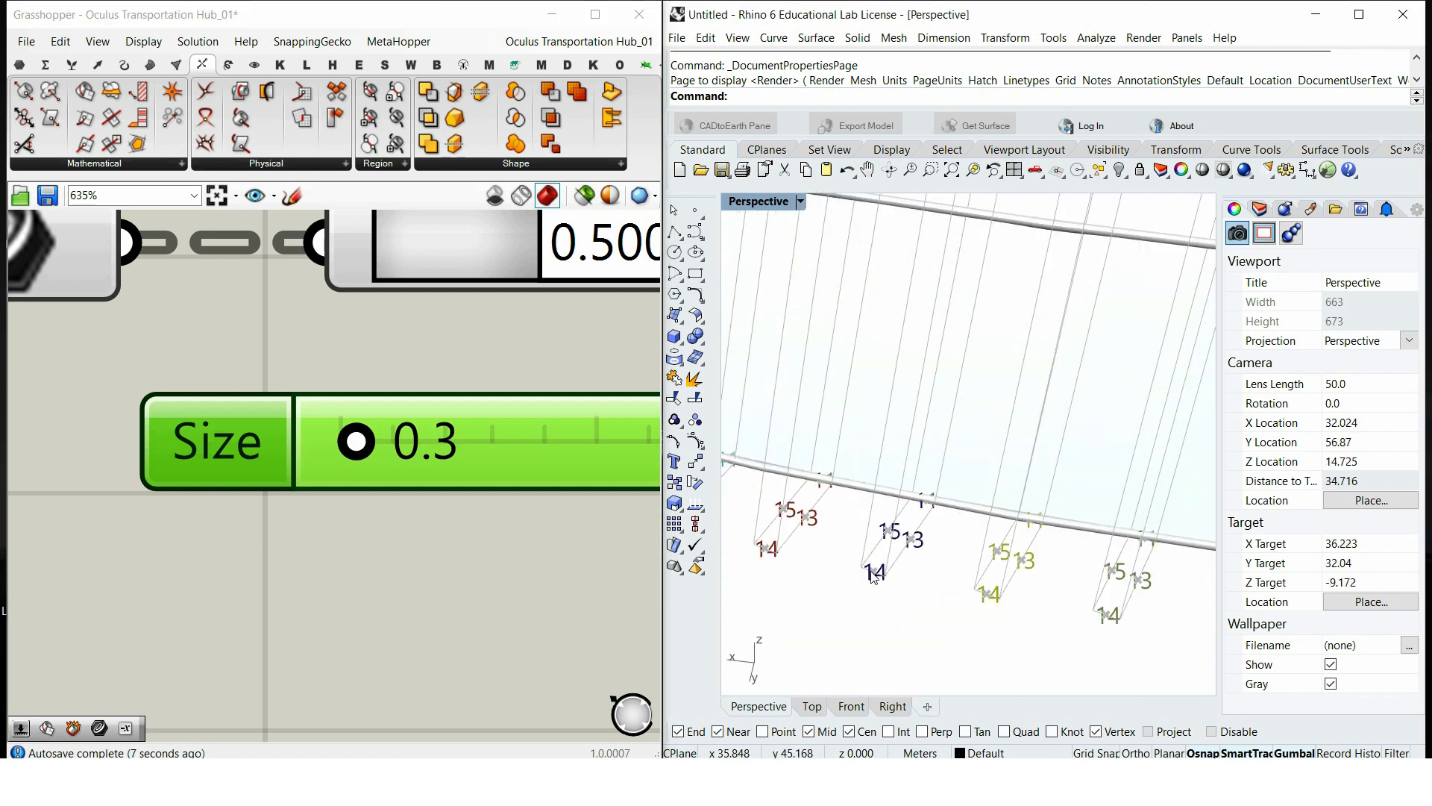
pyautogui.scroll(3, 882, 567)
pyautogui.scroll(-2, 883, 567)
pyautogui.scroll(1, 936, 291)
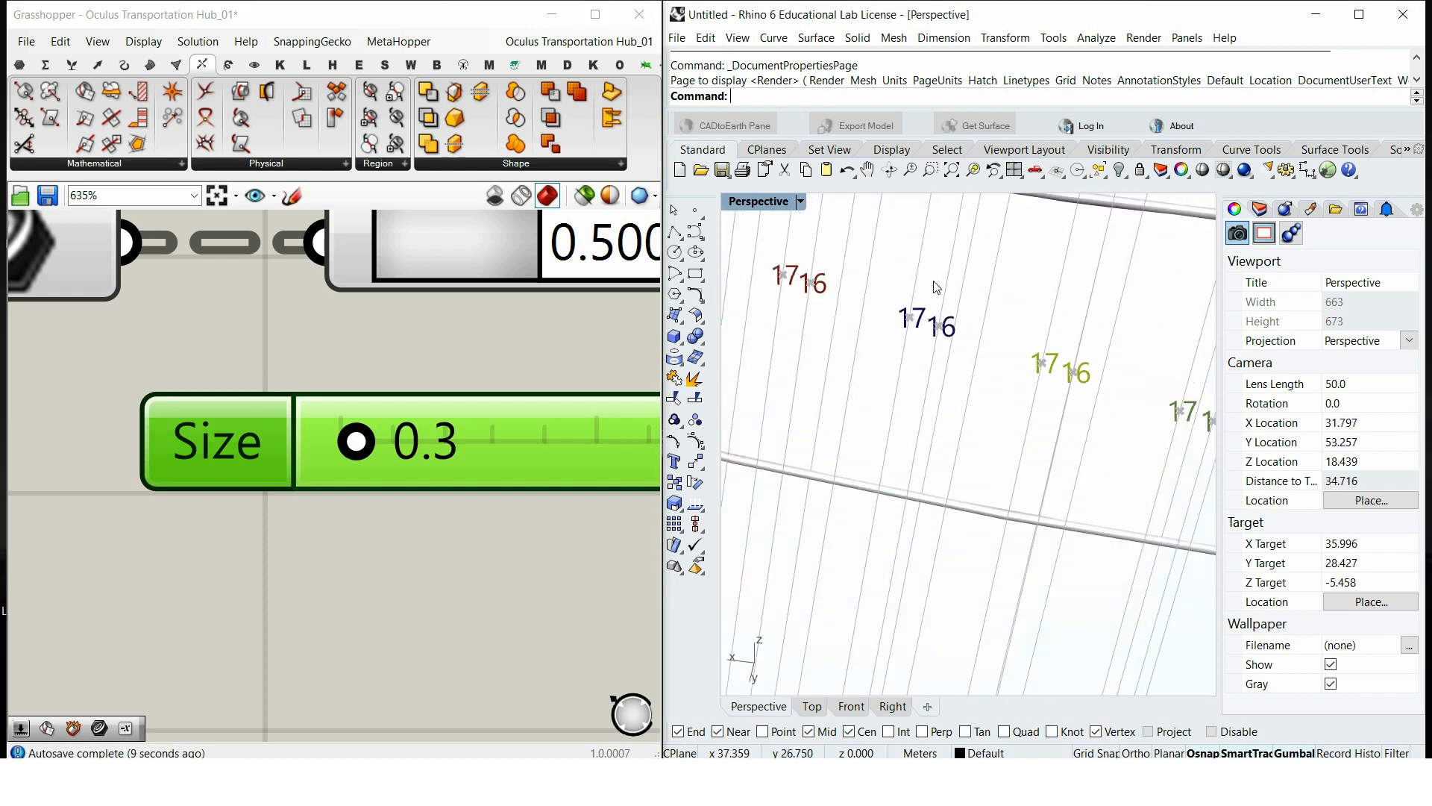
pyautogui.press('Home')
pyautogui.press('Home')
pyautogui.press('Home')
pyautogui.press('Home')
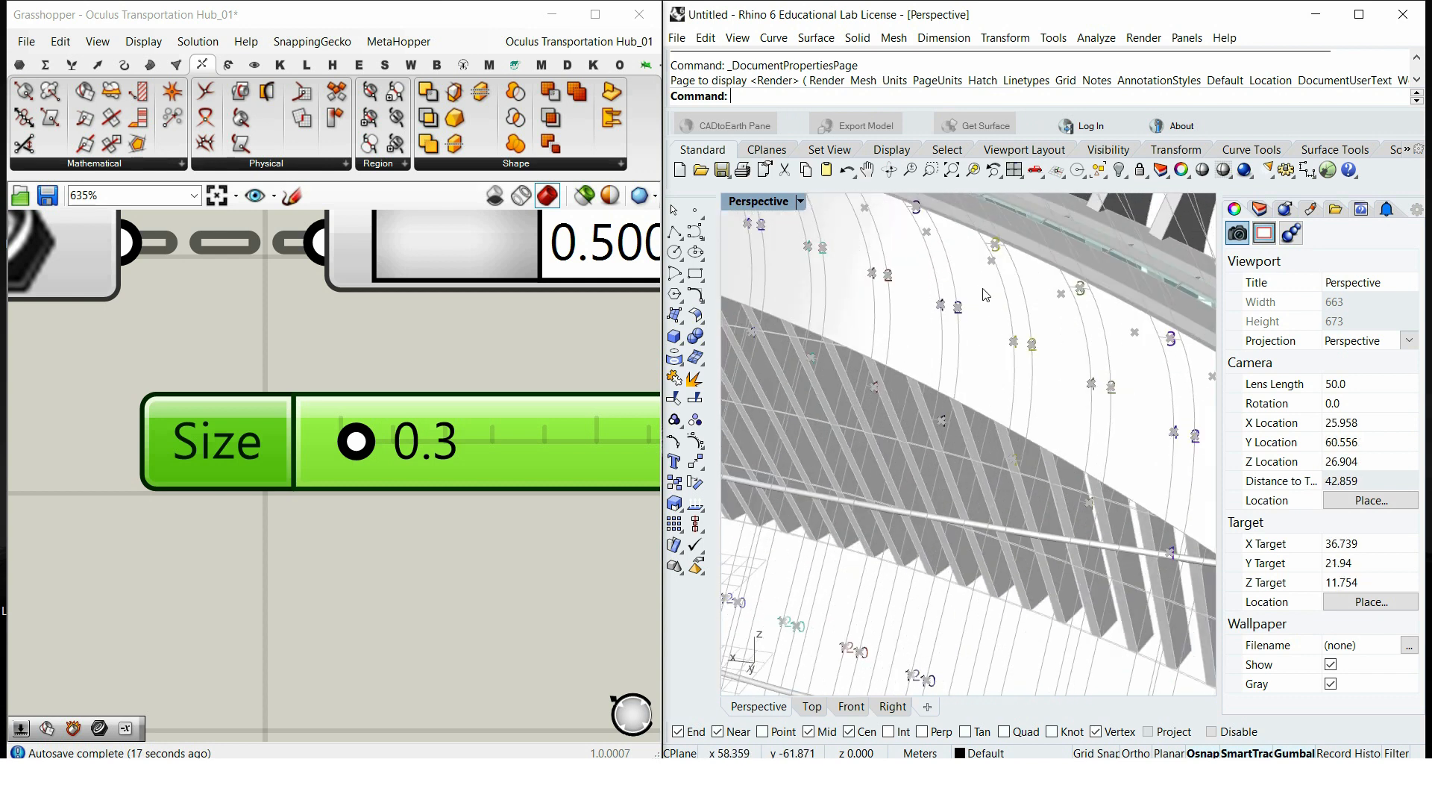
pyautogui.moveTo(1141, 382); pyautogui.dragTo(1155, 393, button='right')
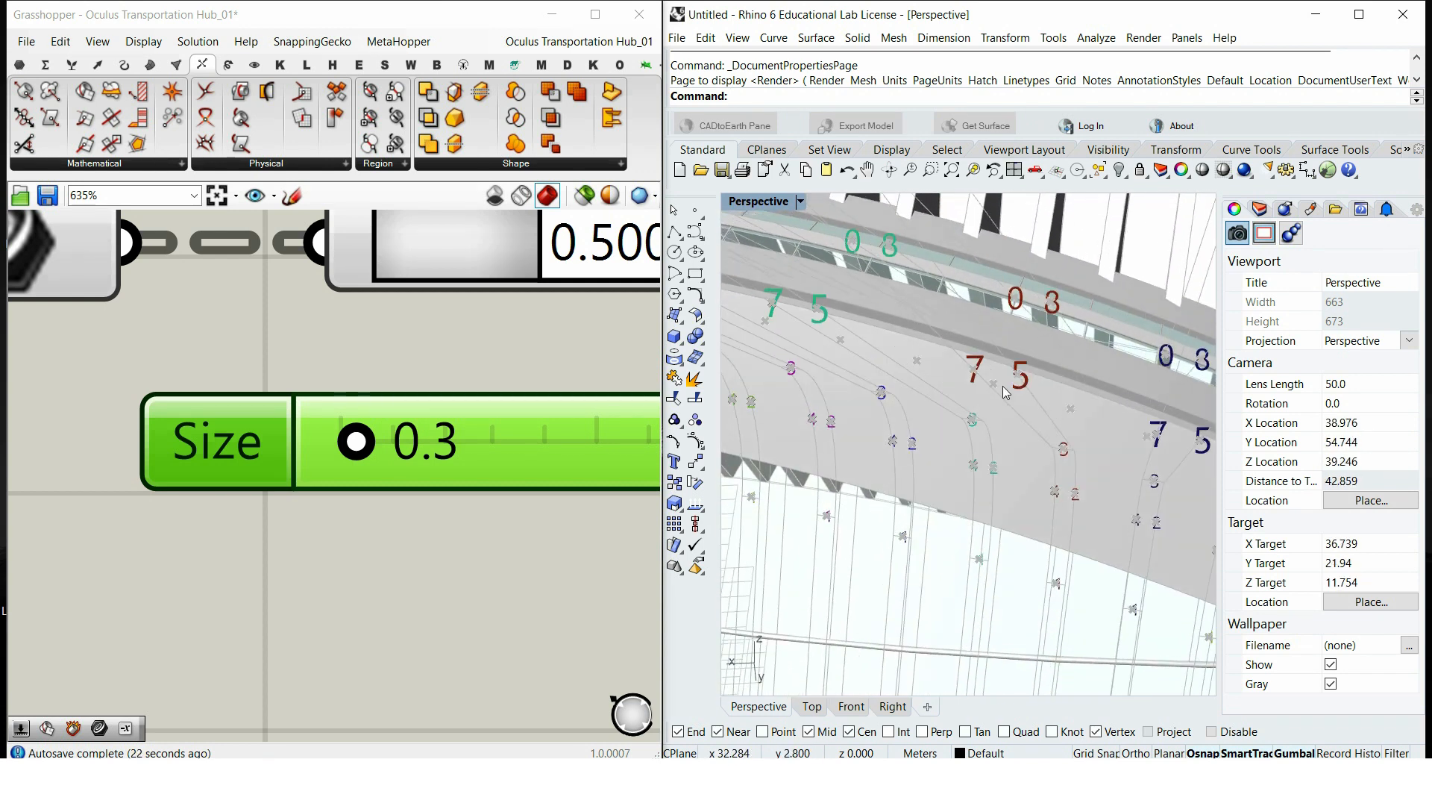
pyautogui.scroll(4, 1085, 514)
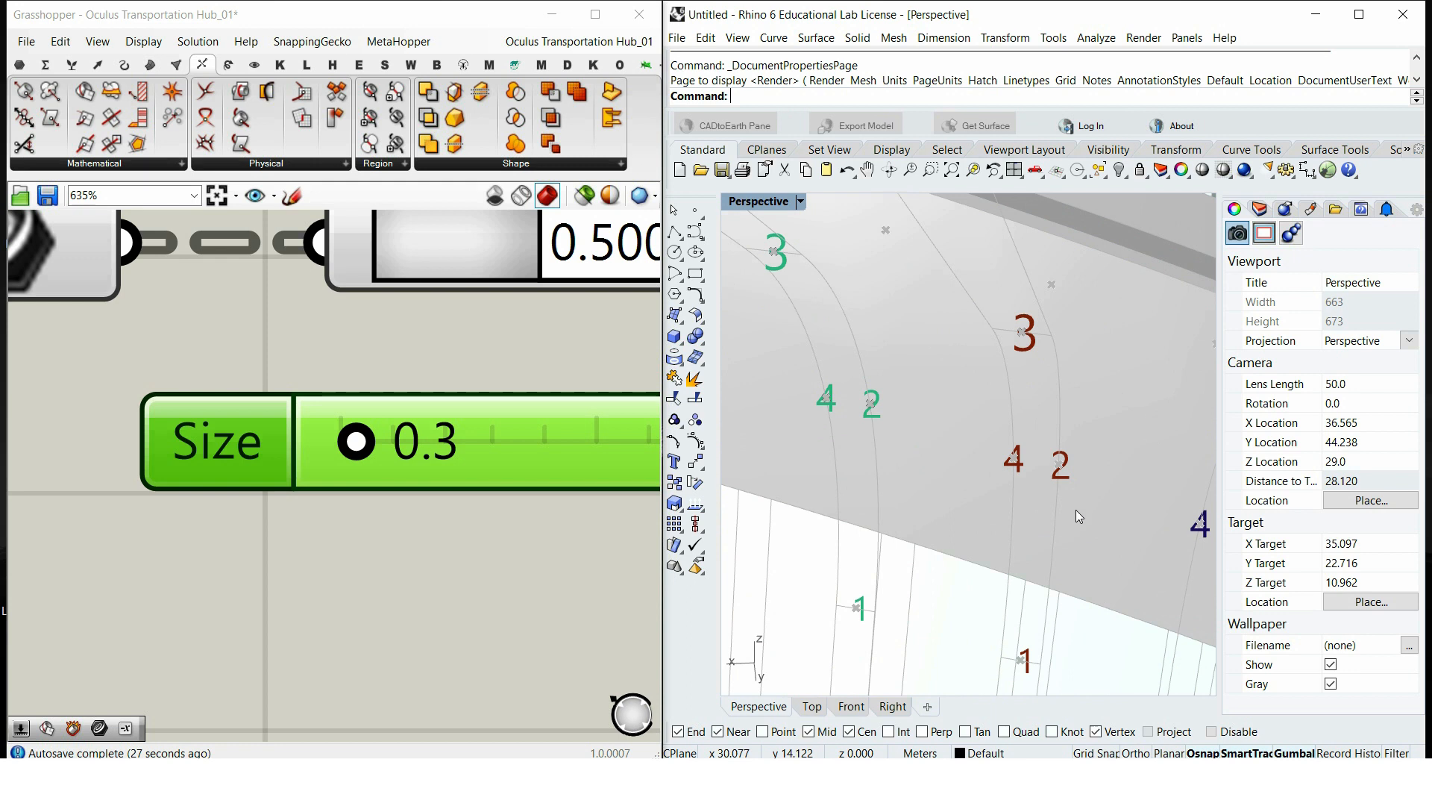
pyautogui.scroll(-6, 391, 477)
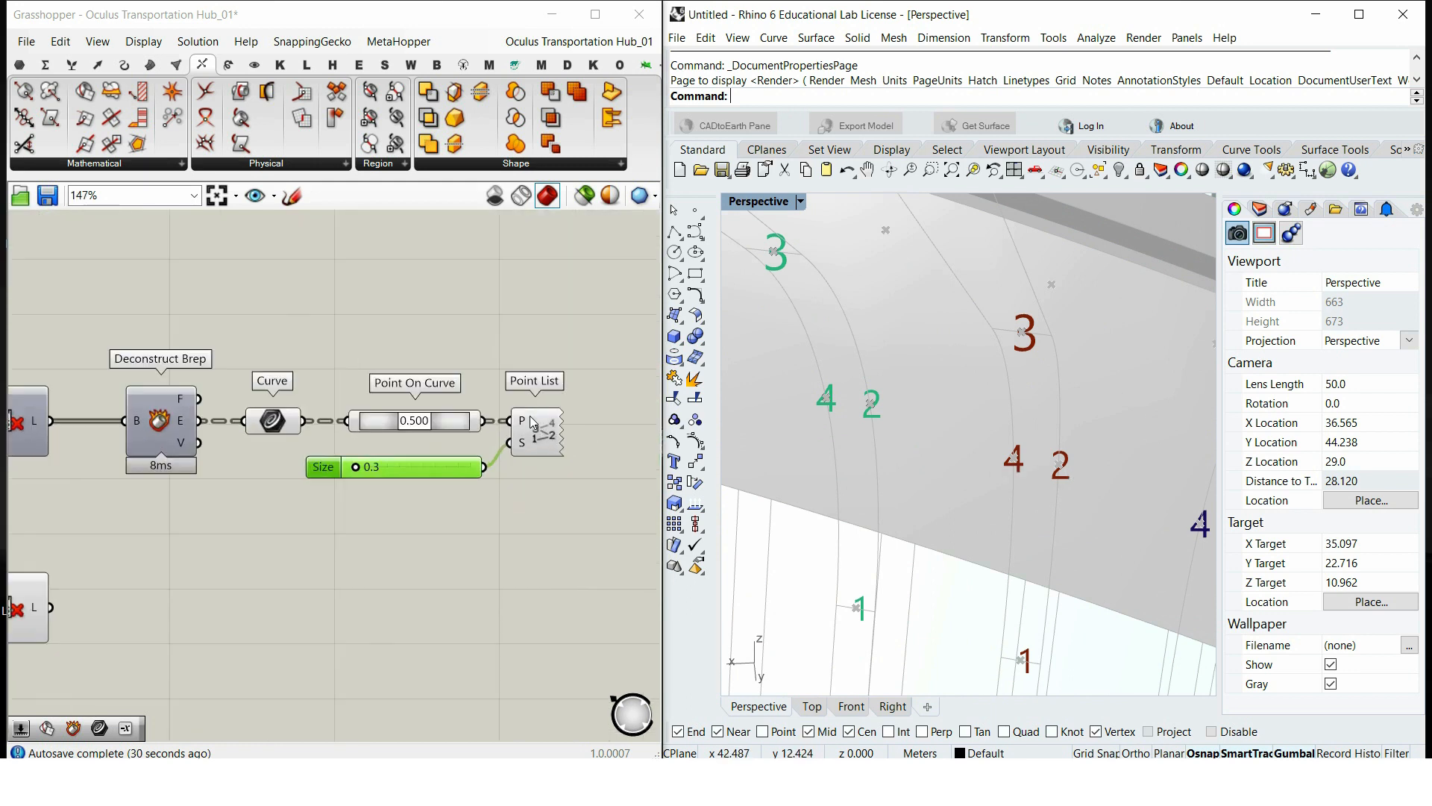
# Step: Add a Fillet Edge component and connect the lower Cull Index's ribs to its Shape input
pyautogui.doubleClick(454, 531)
pyautogui.write('fil')
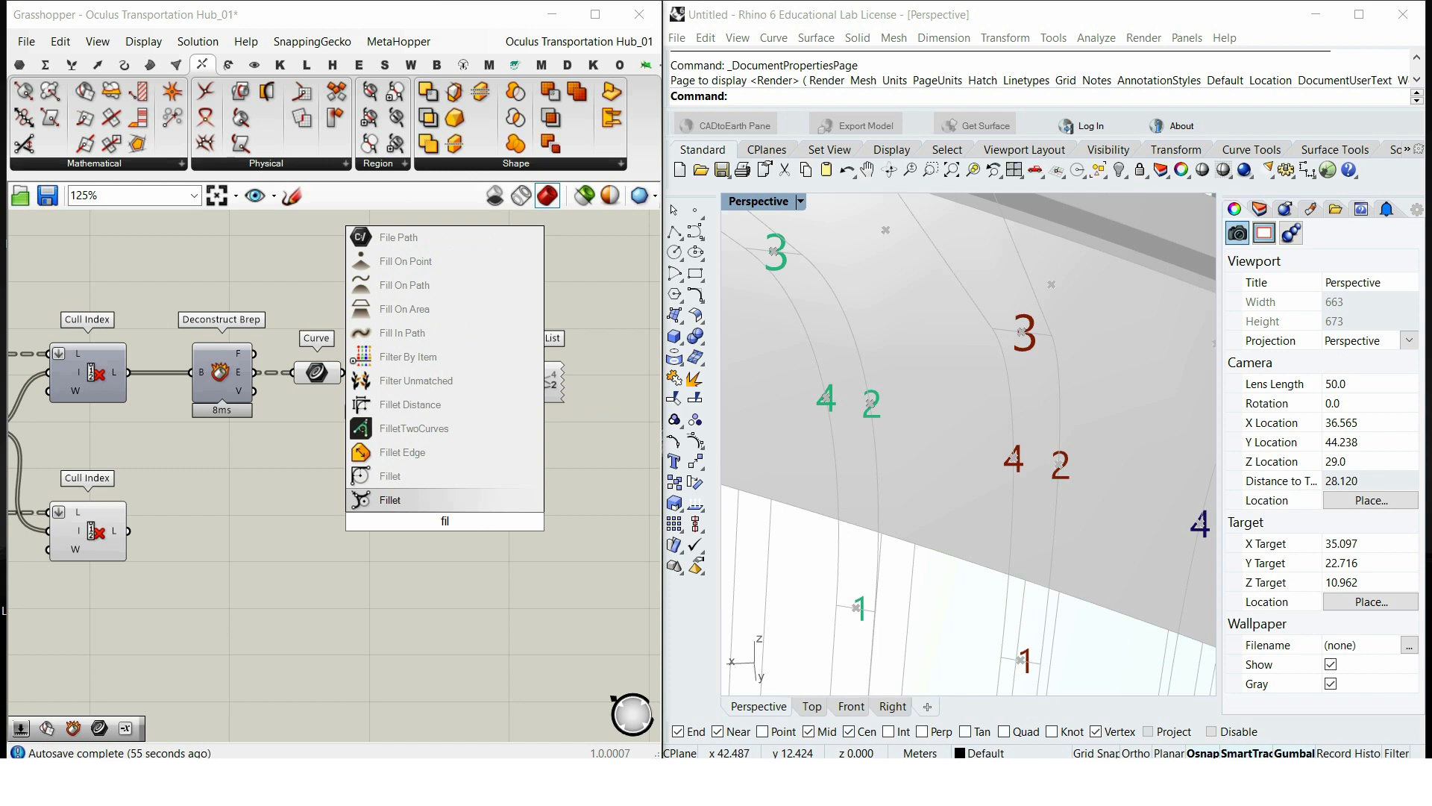
pyautogui.click(445, 454)
pyautogui.moveTo(428, 483); pyautogui.dragTo(461, 487)
pyautogui.moveTo(195, 556); pyautogui.dragTo(471, 544)
# Step: Turn off the preview of the lower Cull Index holding the unfilleted ribs
pyautogui.moveTo(933, 417); pyautogui.dragTo(723, 430, button='right')
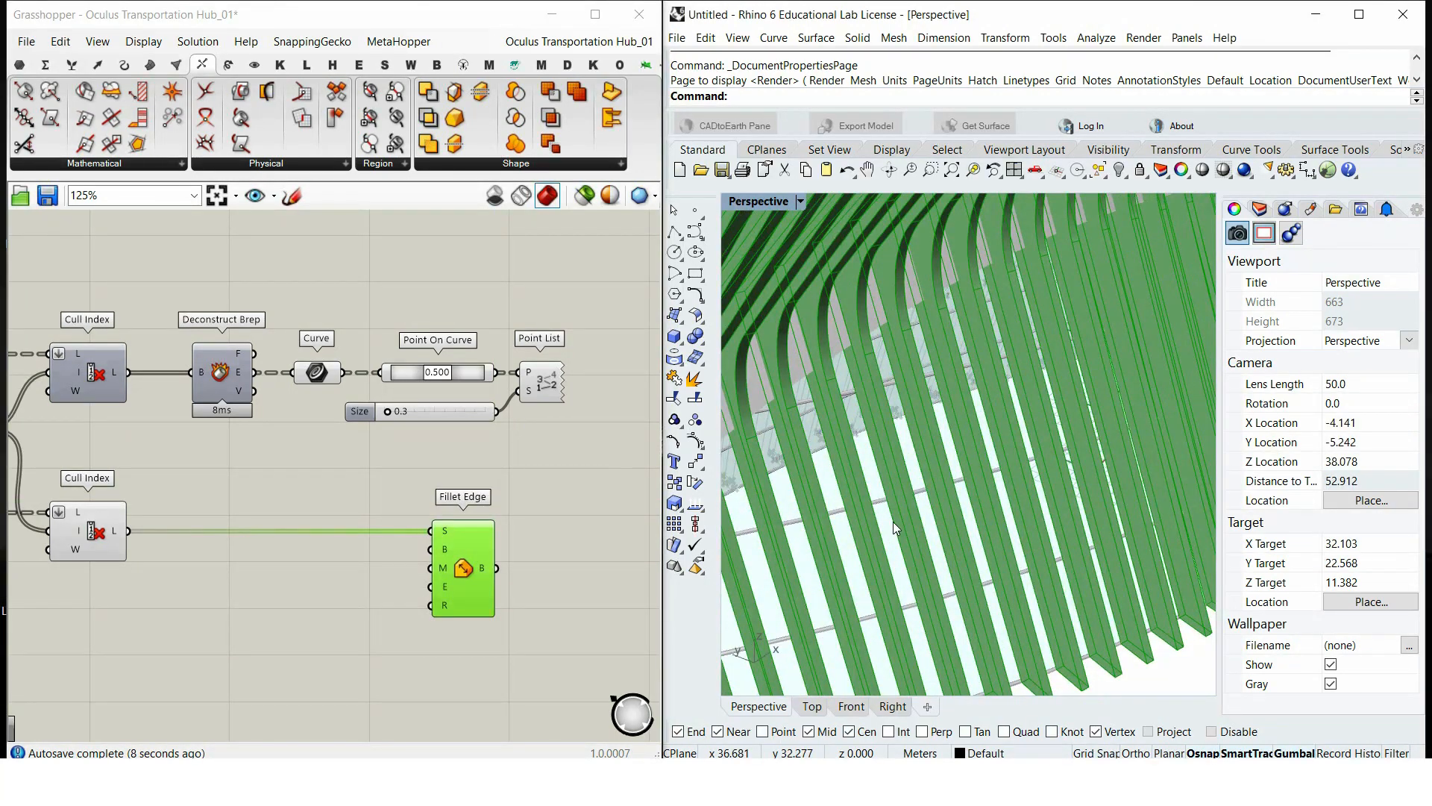
pyautogui.scroll(-2, 974, 541)
pyautogui.moveTo(212, 527); pyautogui.dragTo(256, 464, button='right')
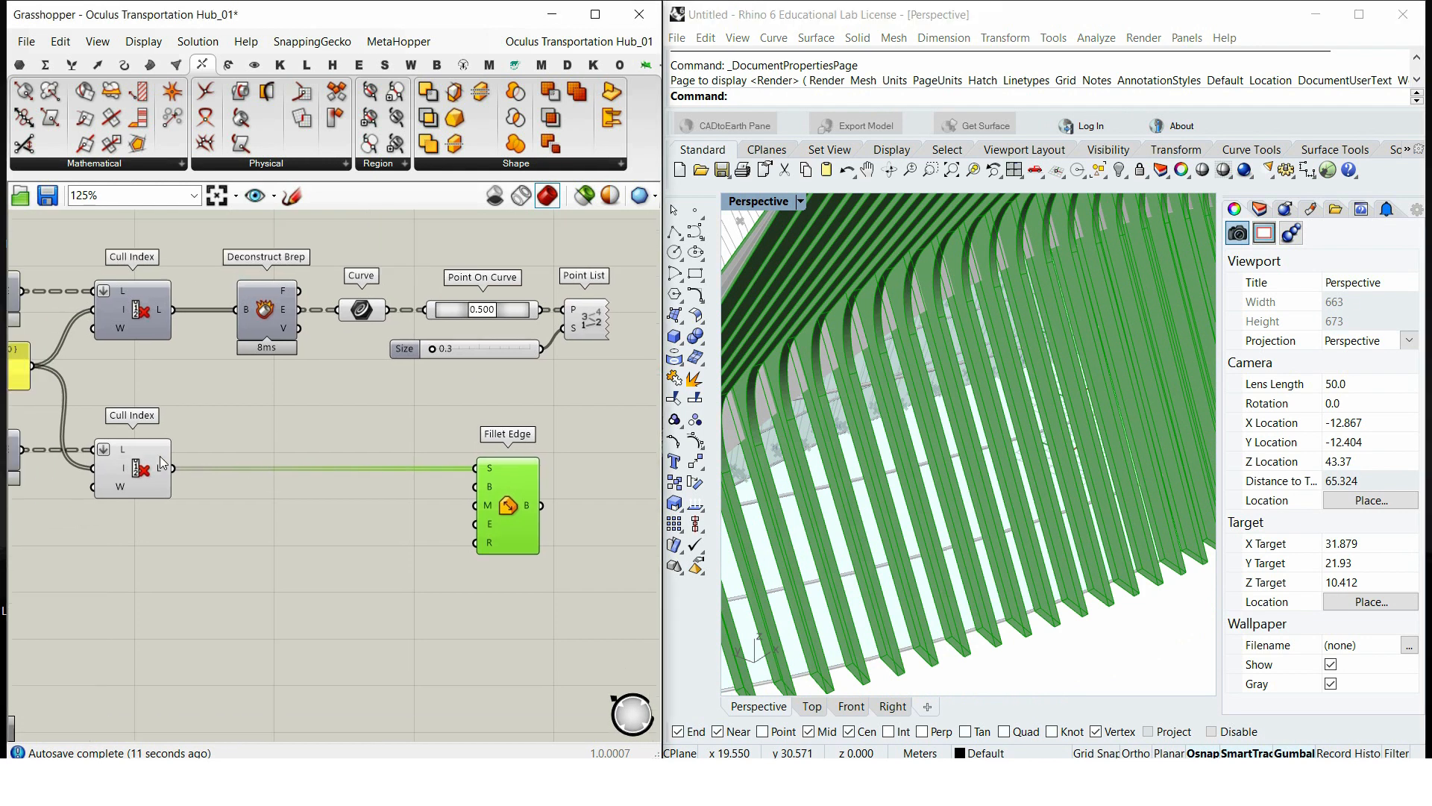
pyautogui.click(160, 457)
pyautogui.rightClick(190, 437)
pyautogui.moveTo(895, 552); pyautogui.dragTo(1134, 461, button='right')
# Step: Set multiple integers on the Fillet Edge's Edges input, including the edge indices 17, 16, 4, 2 and 7
pyautogui.scroll(4, 485, 545)
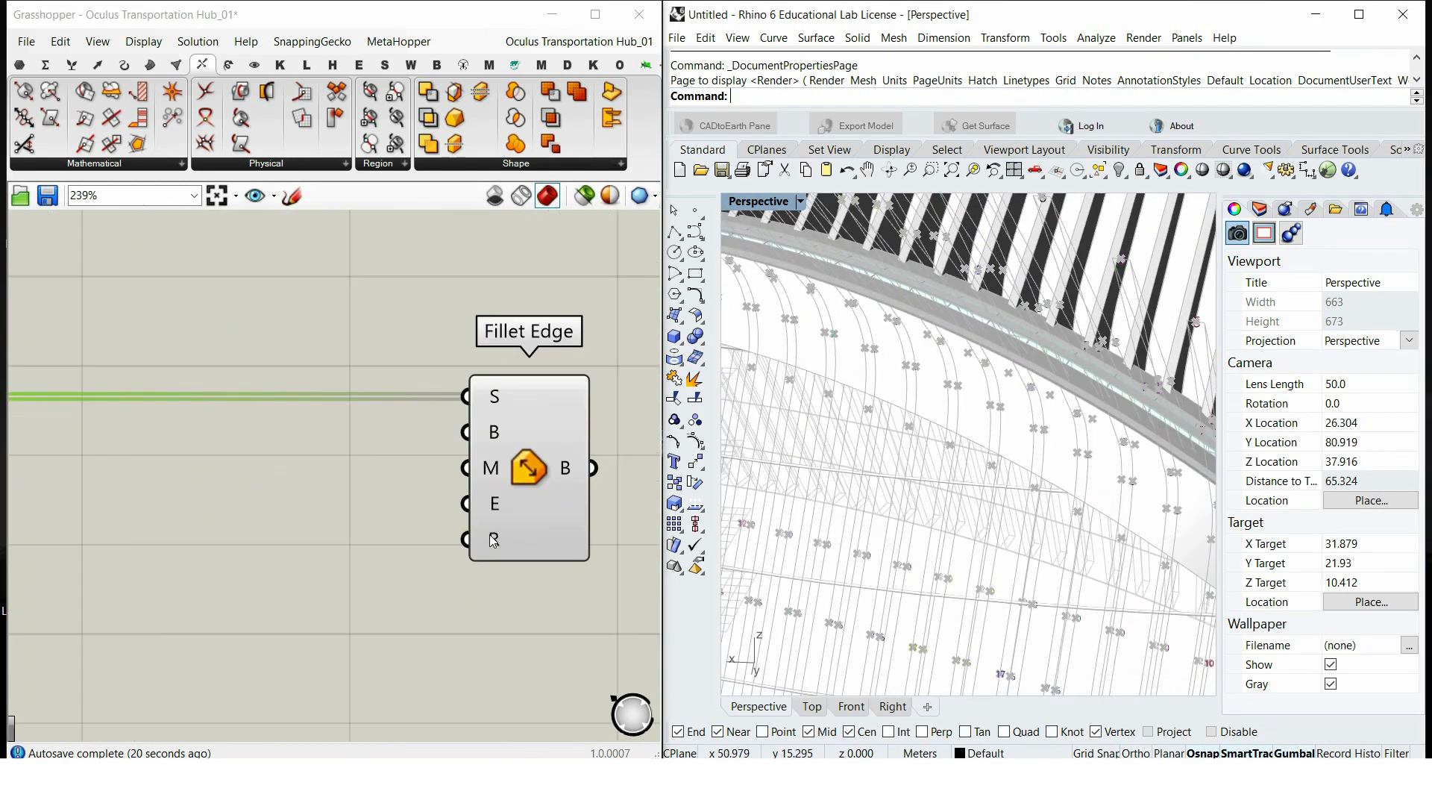
pyautogui.rightClick(493, 506)
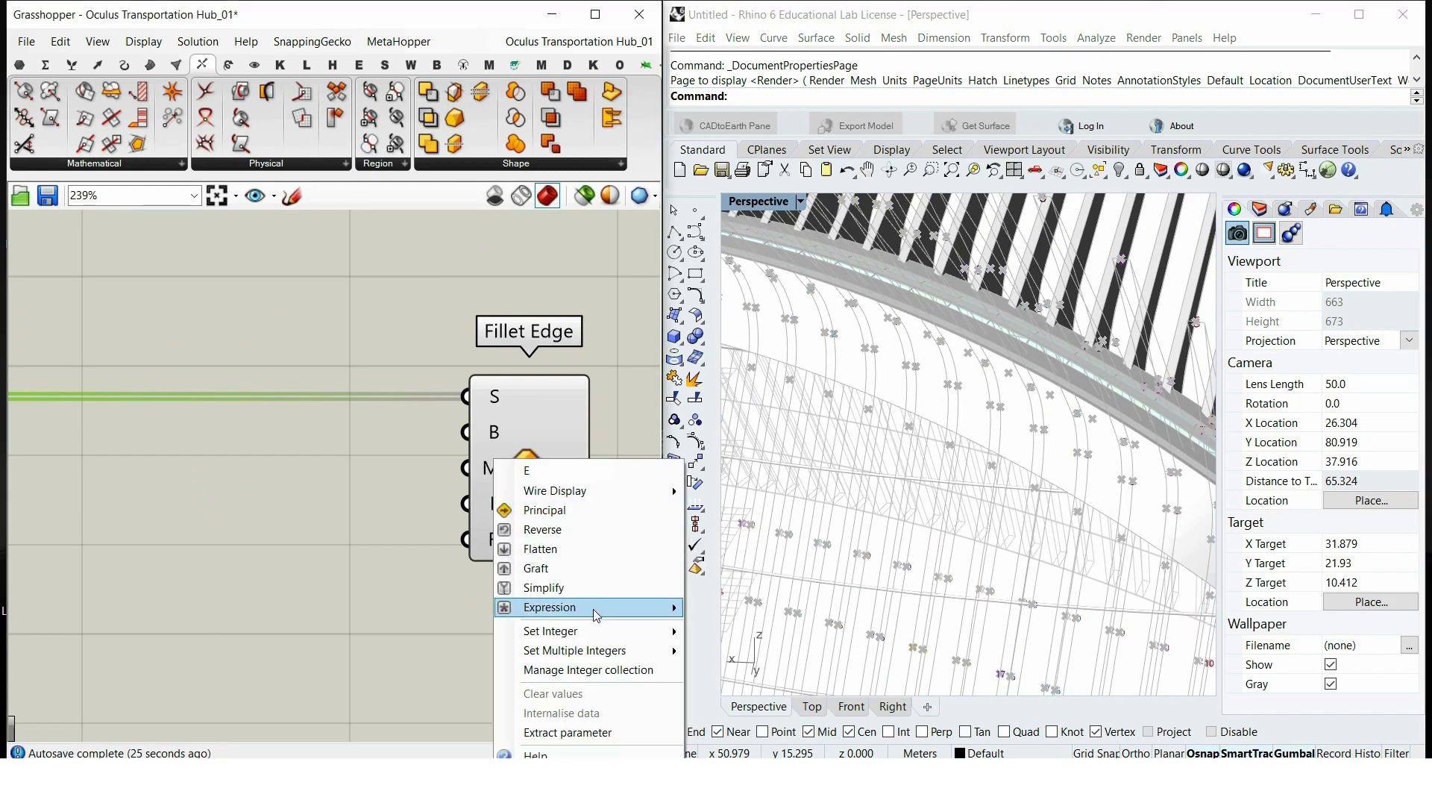
pyautogui.moveTo(596, 650)
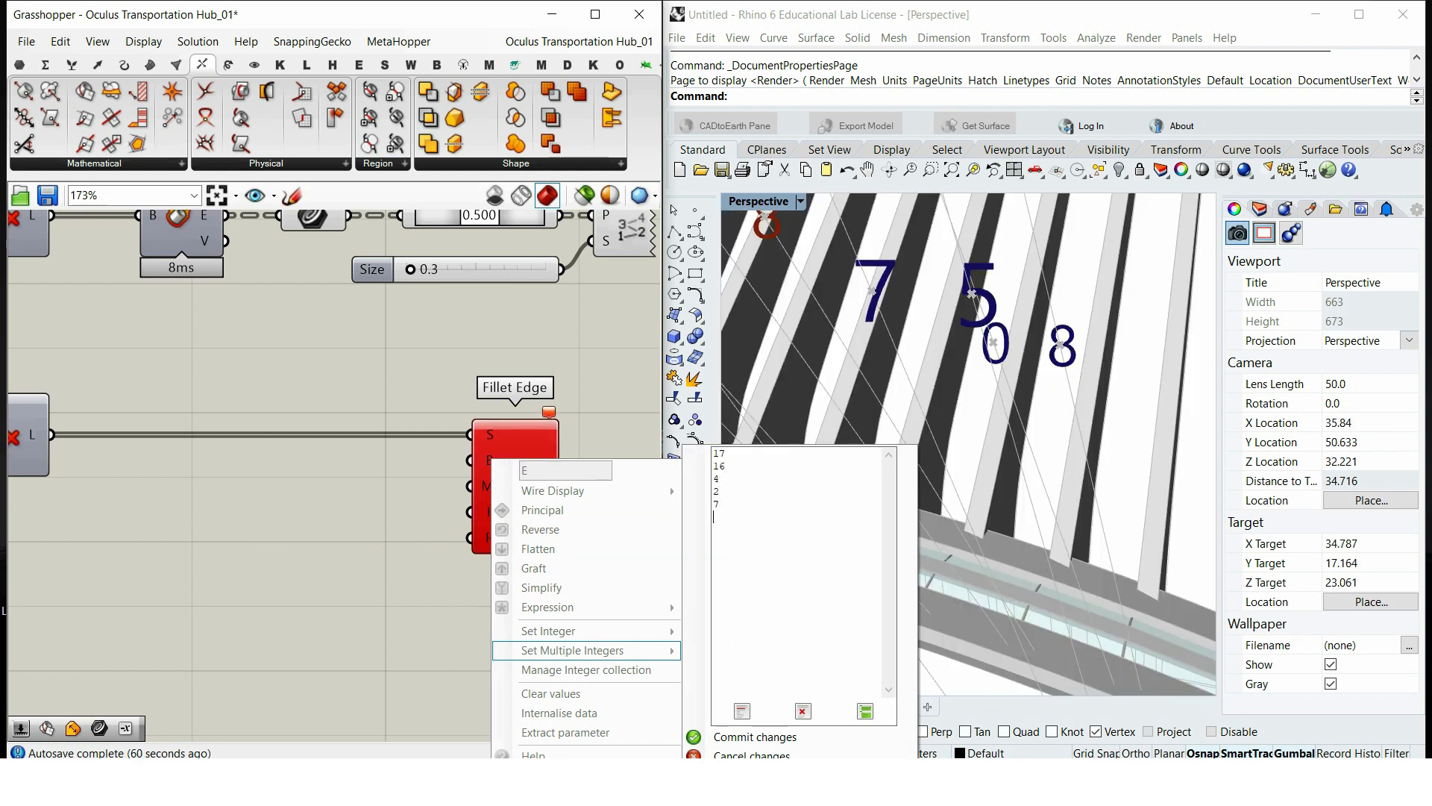
pyautogui.click(755, 736)
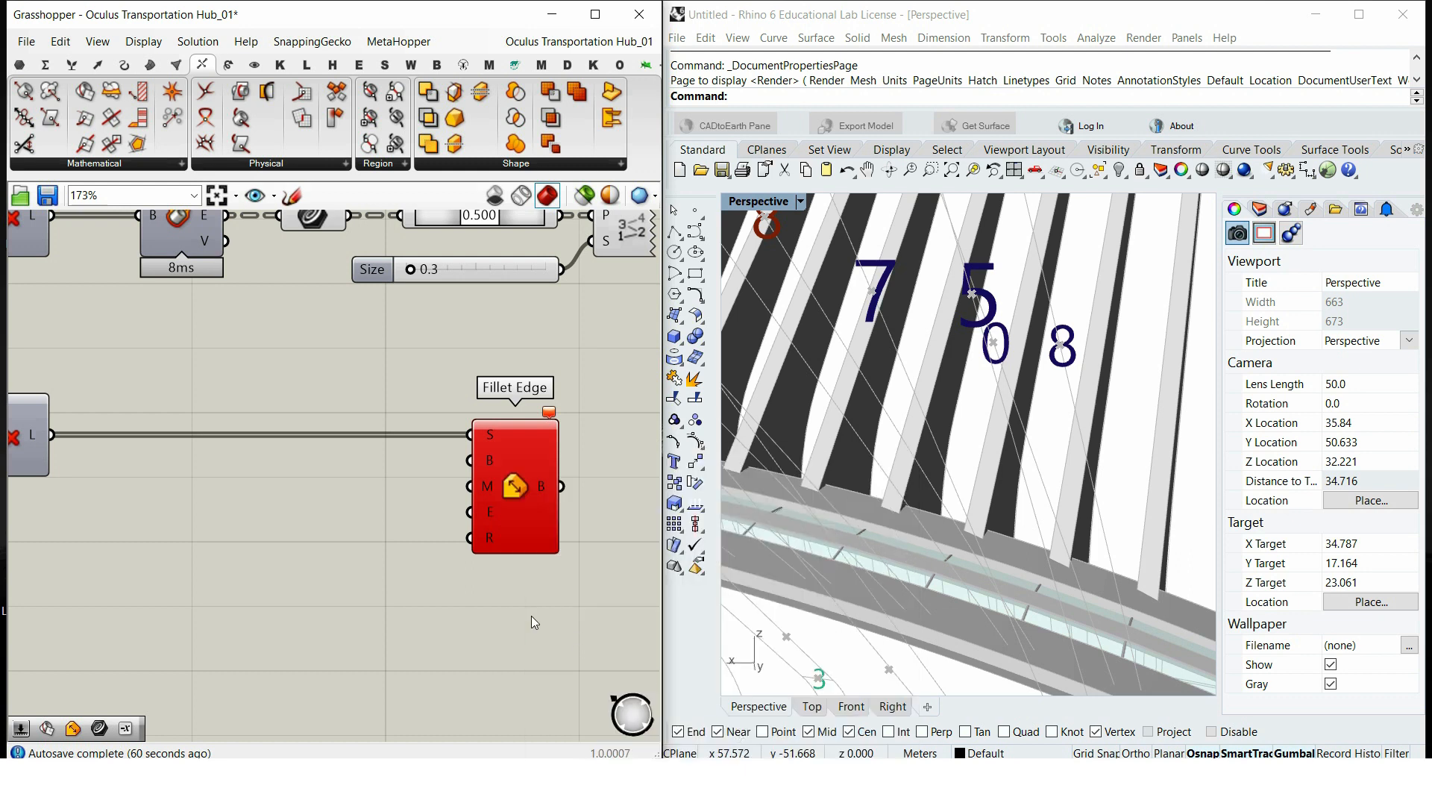
# Step: Add a 0.25 number slider and connect it to the Fillet Edge's Radii input
pyautogui.doubleClick(333, 585)
pyautogui.write('0.25')
pyautogui.press('Return')
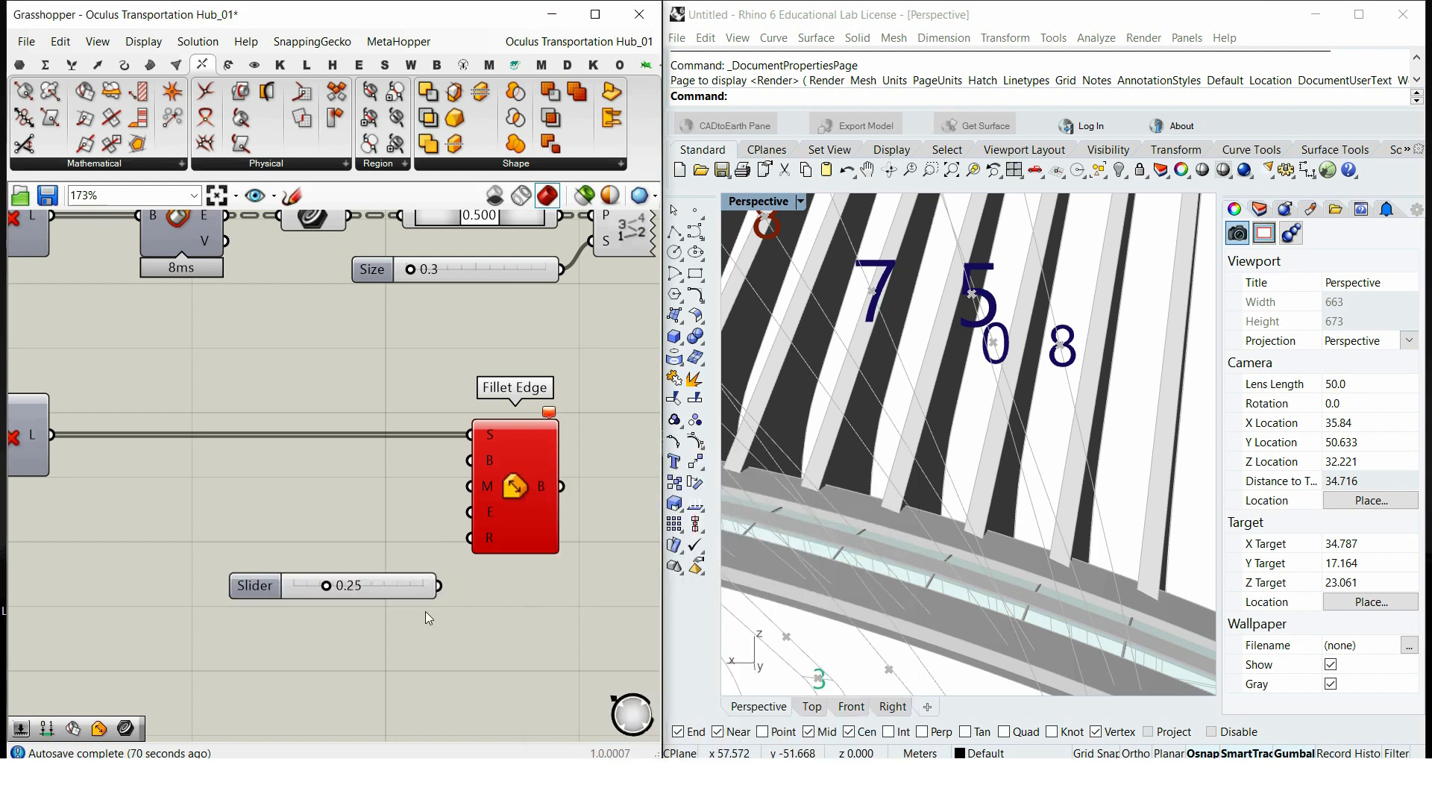
pyautogui.moveTo(413, 592); pyautogui.dragTo(461, 551)
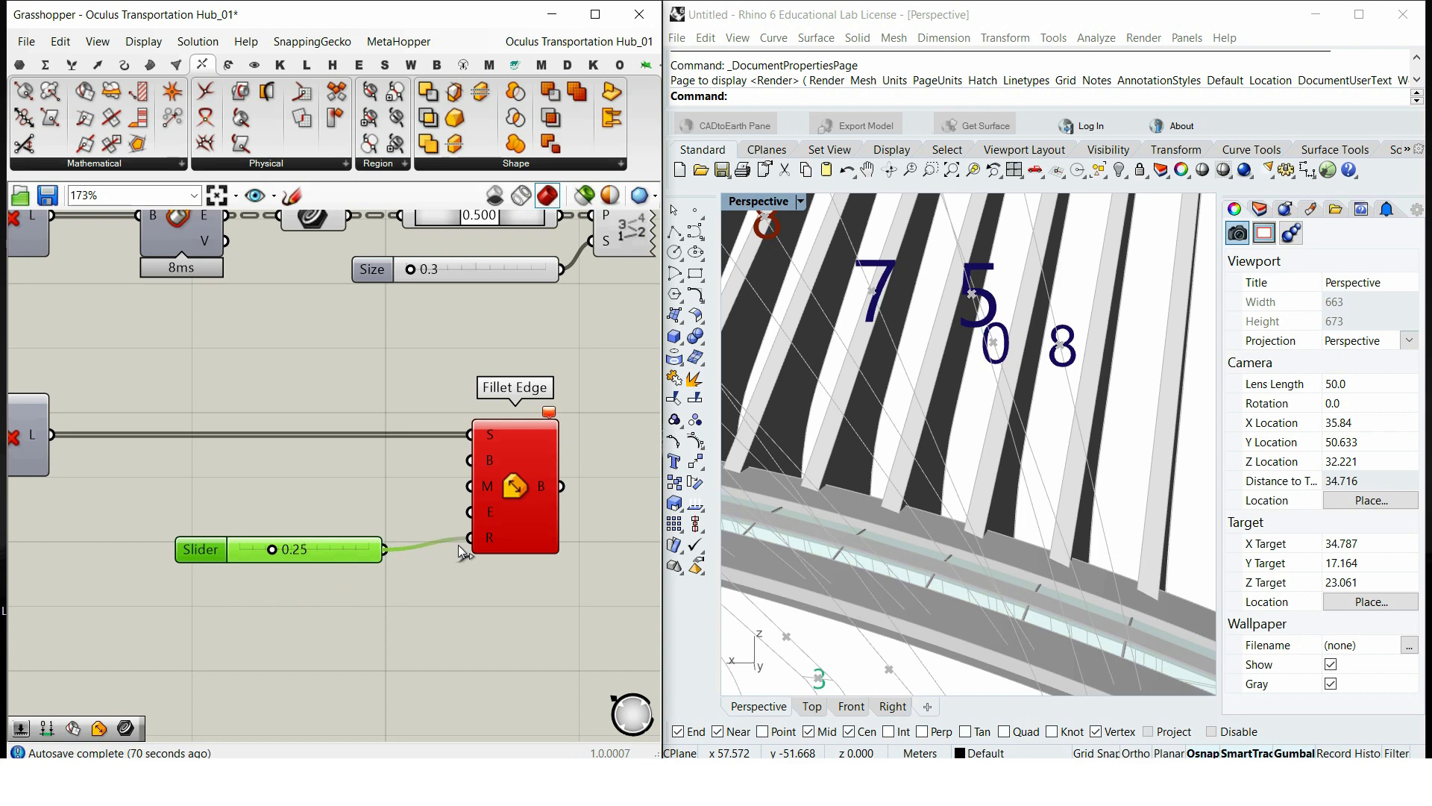
# Step: Inspect the rounded rib edges and set the Radii slider to 0.20
pyautogui.scroll(-8, 1156, 474)
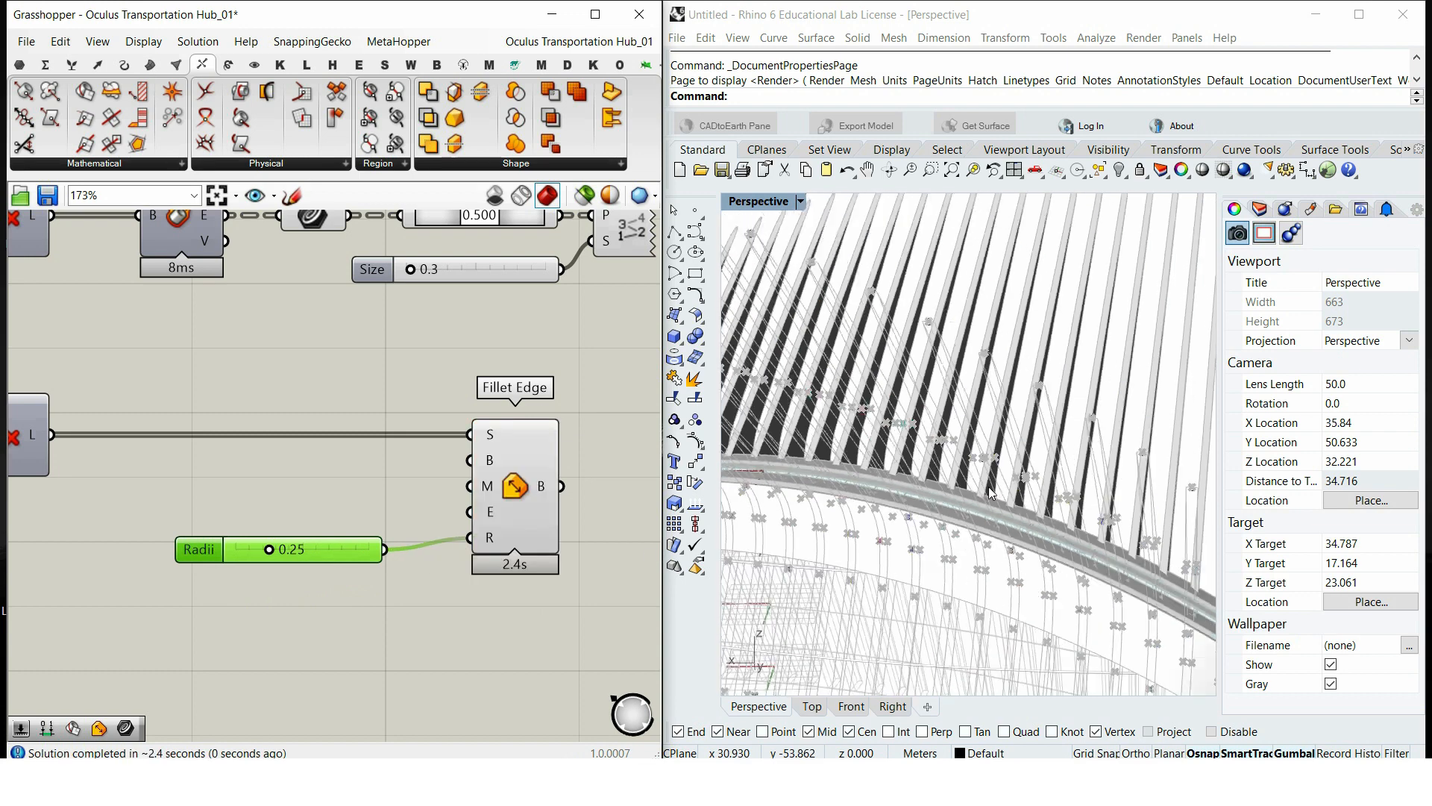
pyautogui.moveTo(1156, 474); pyautogui.dragTo(776, 478, button='right')
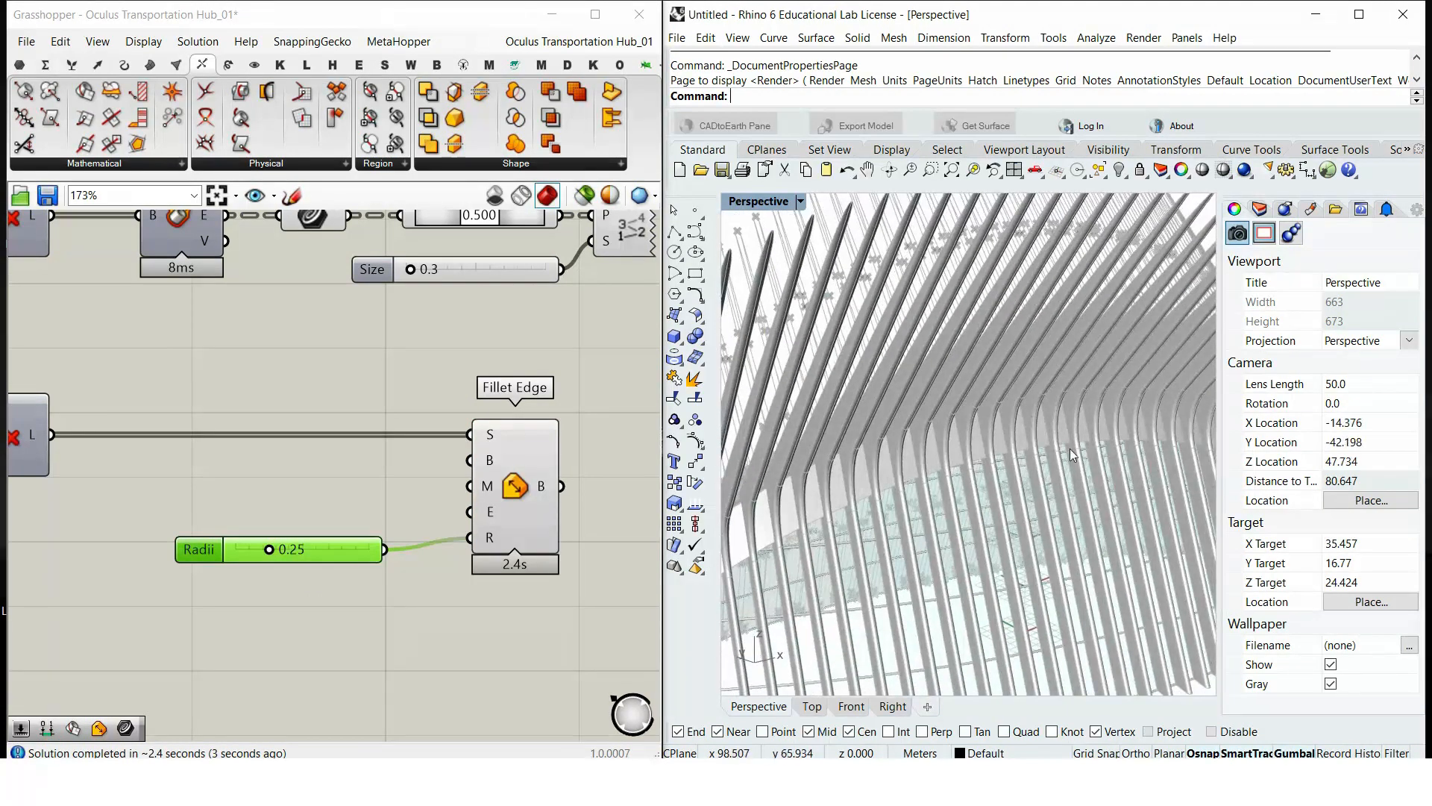
pyautogui.scroll(-6, 1068, 476)
pyautogui.scroll(10, 1034, 601)
pyautogui.scroll(12, 1034, 604)
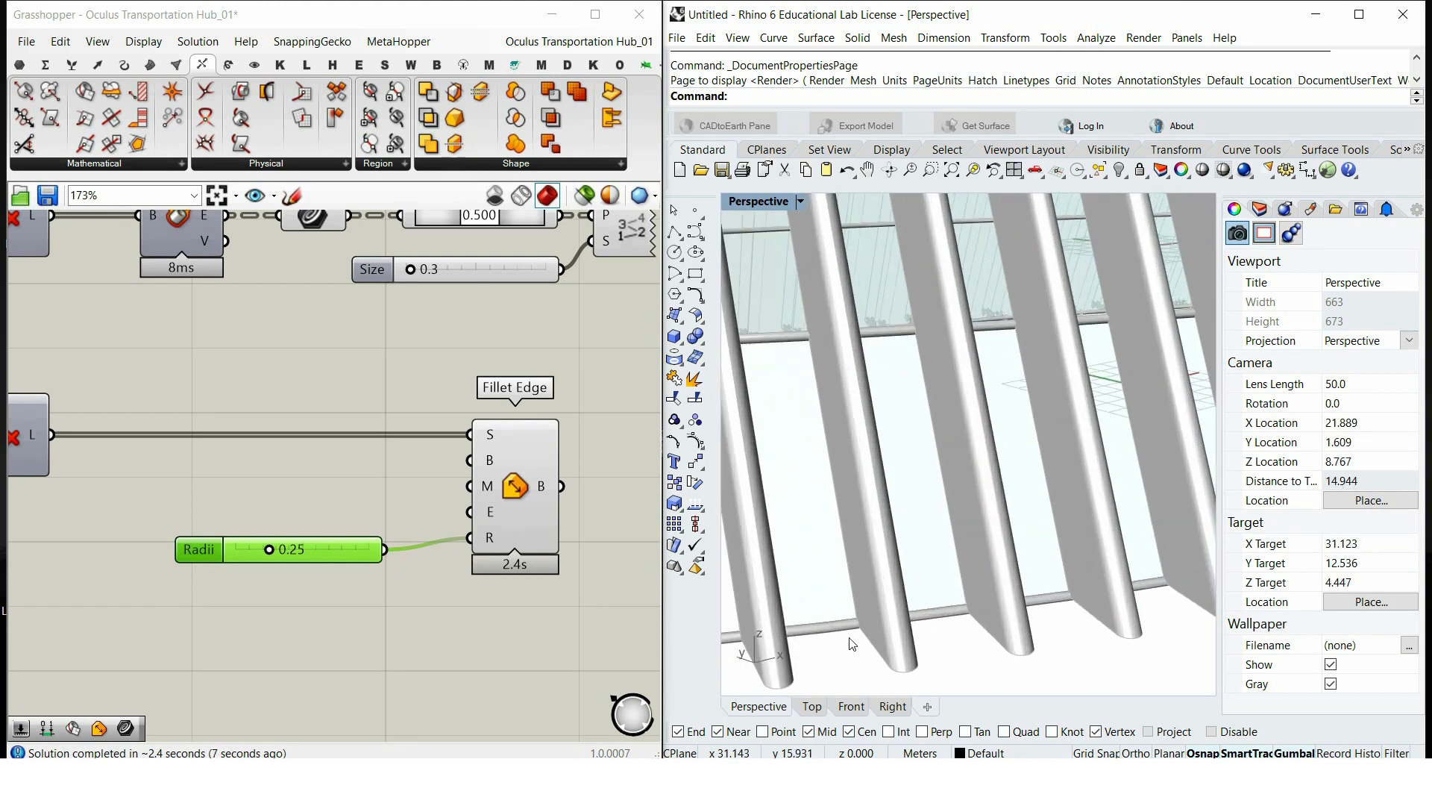
pyautogui.moveTo(848, 646); pyautogui.dragTo(850, 630, button='right')
pyautogui.doubleClick(299, 558)
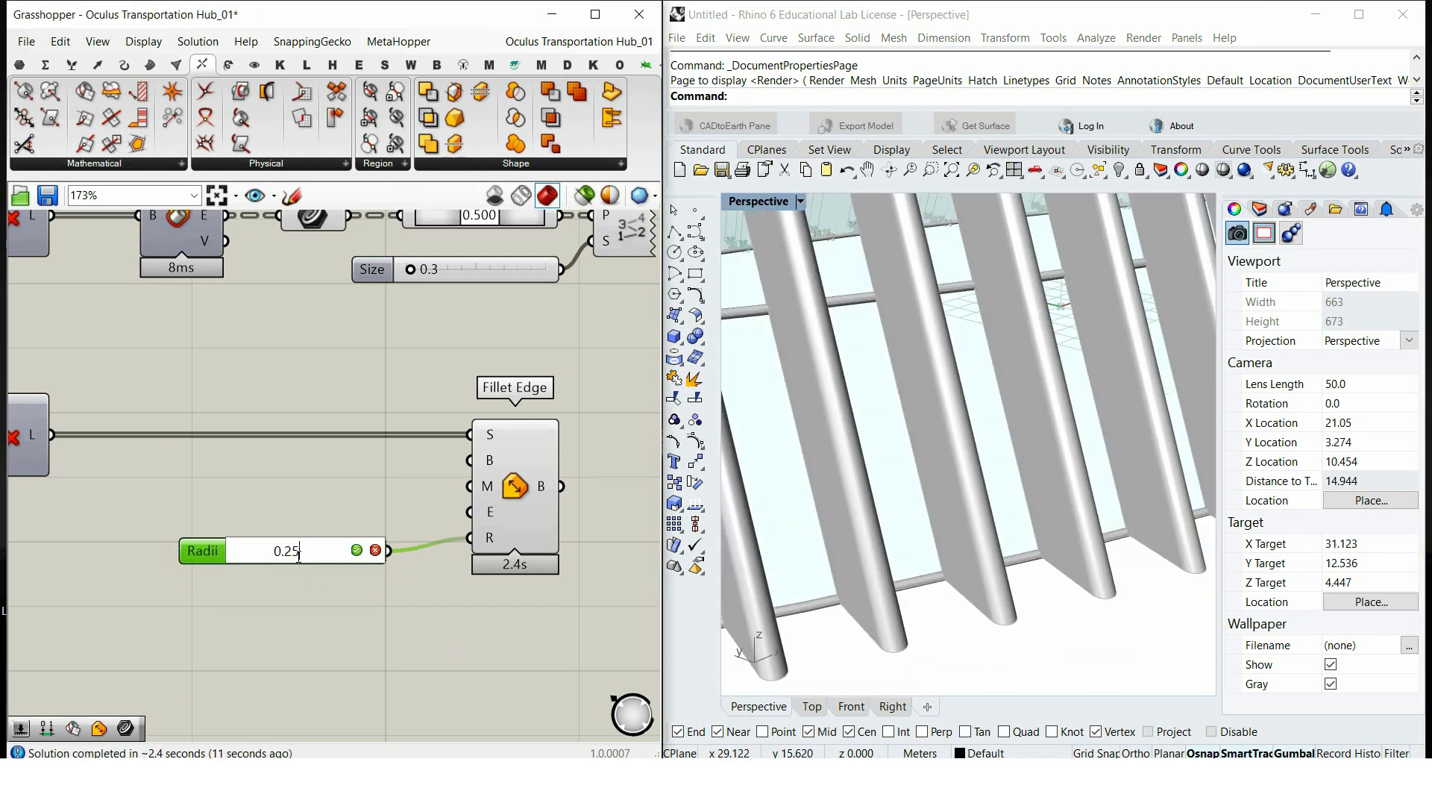
pyautogui.press('Return')
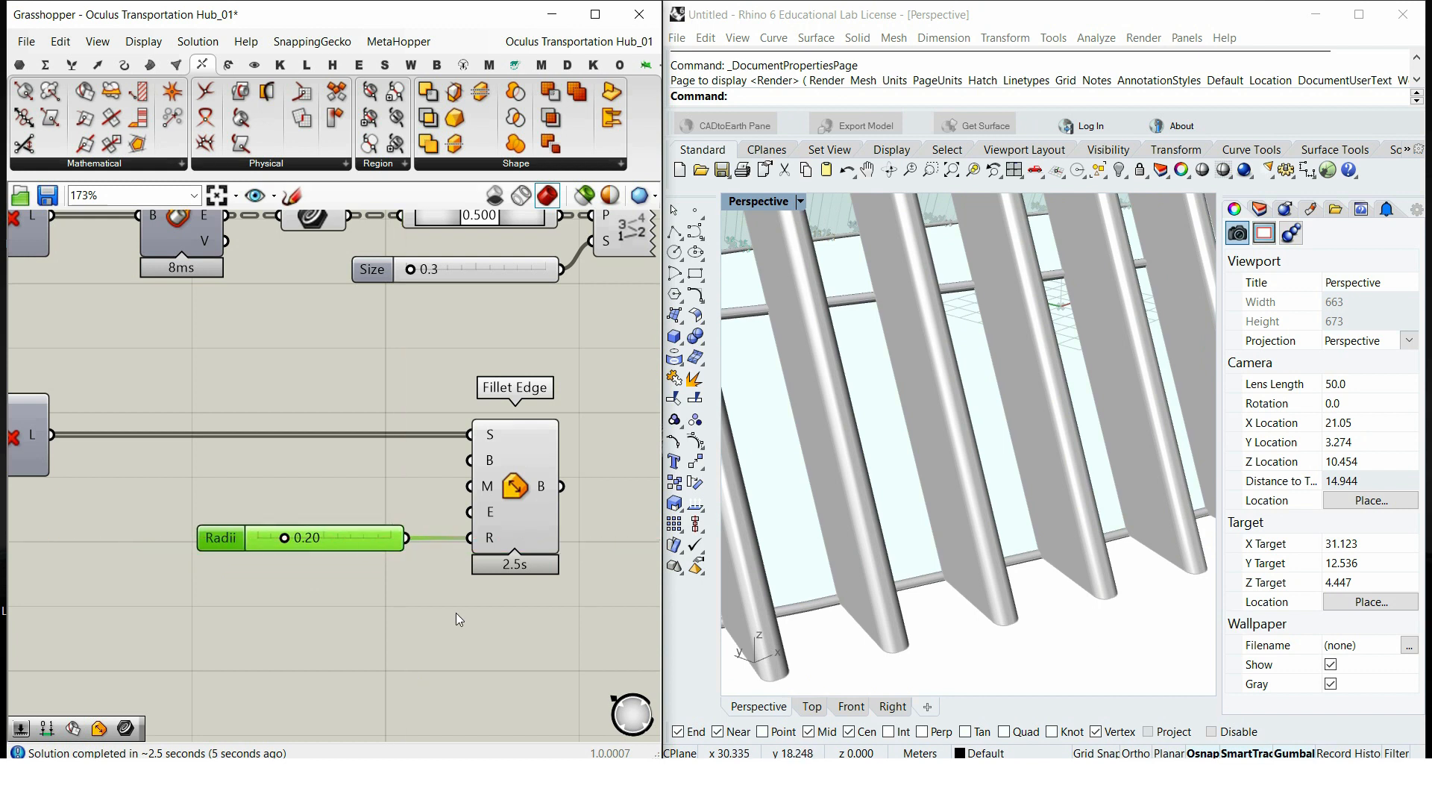
# Step: Move the edge-numbering components, from Deconstruct Brep to Point List, above the upper Cull Index to clear space beside it
pyautogui.scroll(-3, 455, 612)
pyautogui.scroll(1, 464, 476)
pyautogui.moveTo(578, 474); pyautogui.dragTo(224, 379)
pyautogui.moveTo(224, 379); pyautogui.dragTo(210, 297, button='right')
pyautogui.moveTo(210, 297); pyautogui.dragTo(210, 259)
# Step: Duplicate the Fillet Edge with its Radii slider, connect the upper Cull Index to the copy's Shape input and align the copy above the original
pyautogui.moveTo(489, 677); pyautogui.dragTo(337, 577)
pyautogui.keyDown('alt'); pyautogui.moveTo(467, 608); pyautogui.dragTo(441, 458); pyautogui.keyUp('alt')
pyautogui.moveTo(162, 389); pyautogui.dragTo(446, 376)
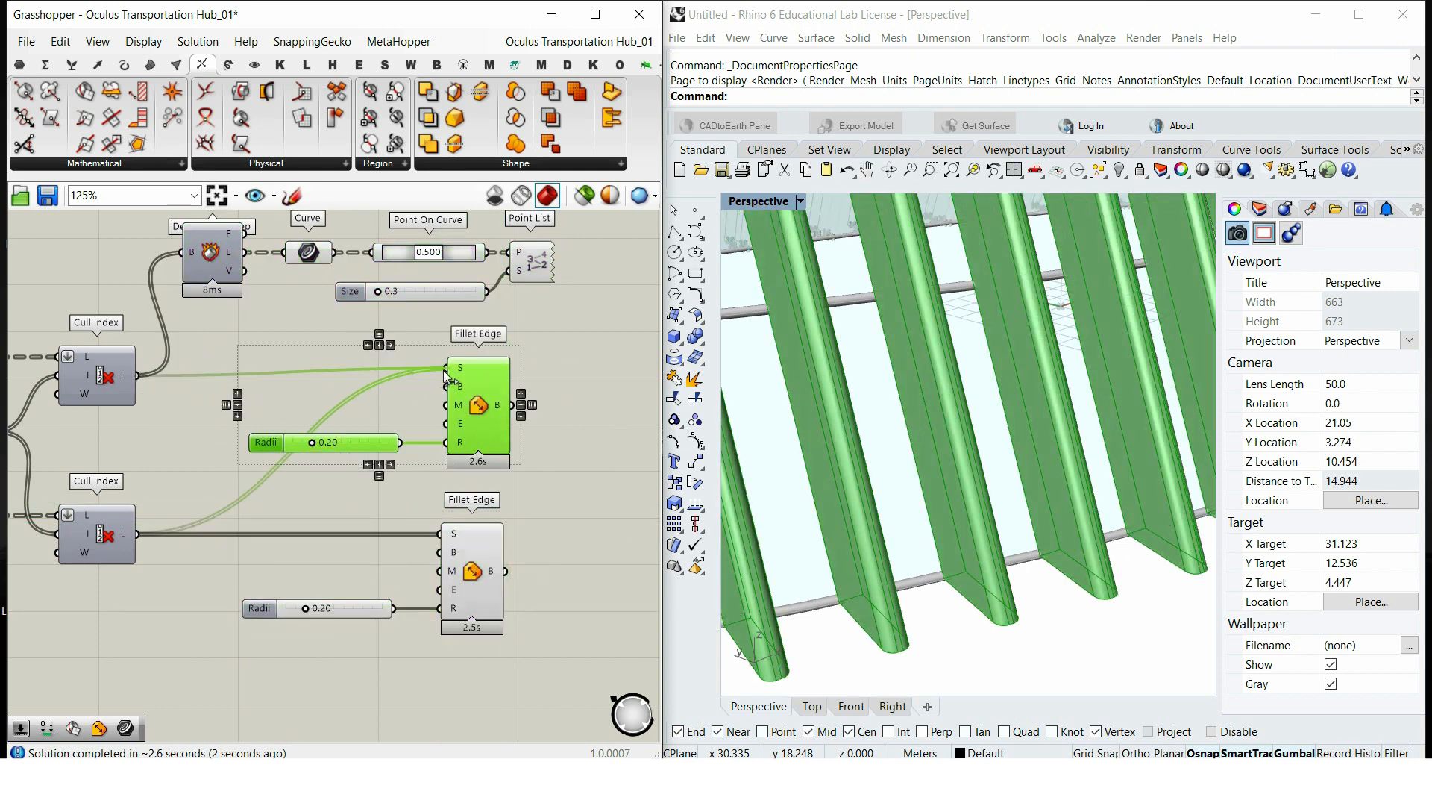
pyautogui.moveTo(542, 502); pyautogui.dragTo(319, 361)
pyautogui.moveTo(470, 419); pyautogui.dragTo(464, 426)
pyautogui.click(575, 490)
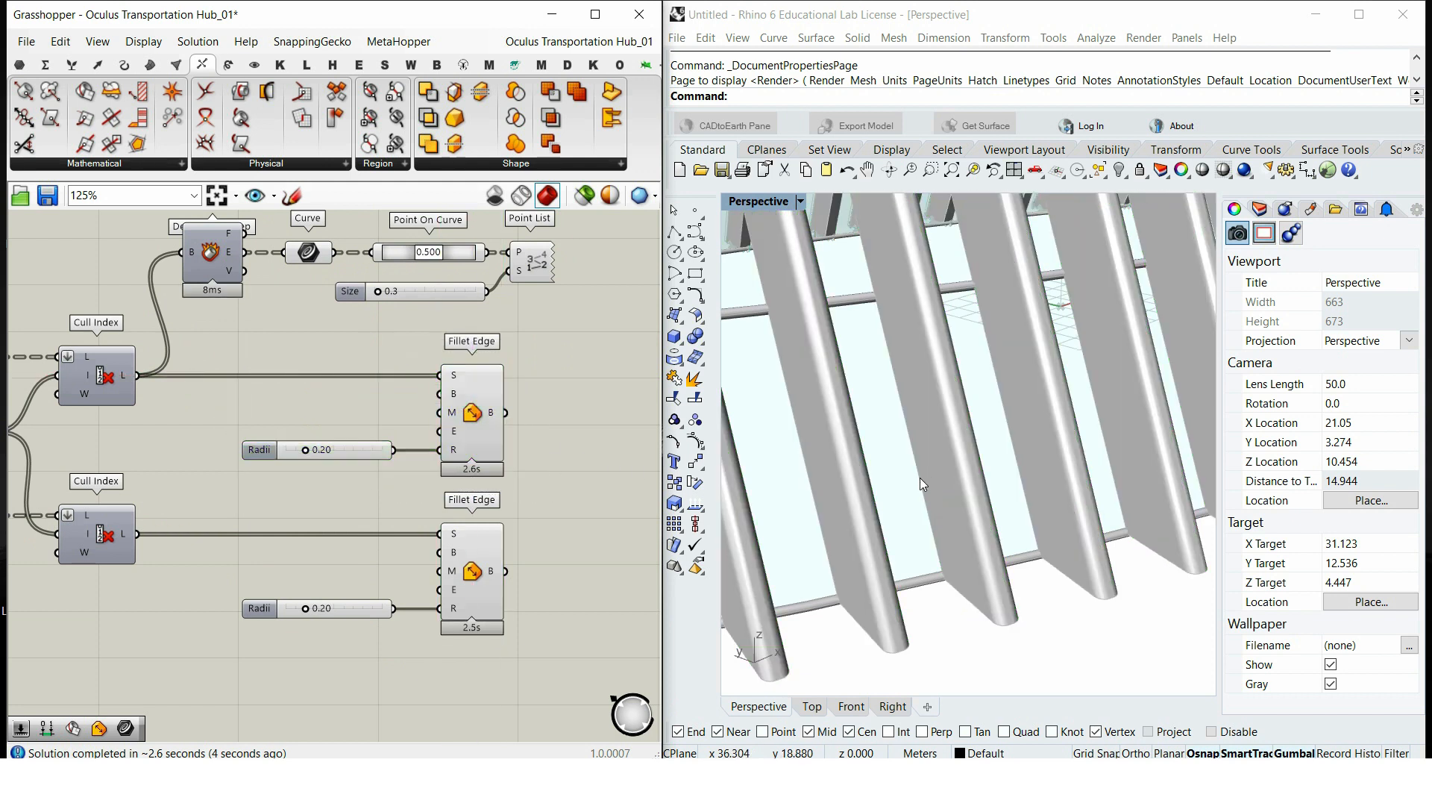
# Step: Turn off the preview of the Curve, Point On Curve, Size slider and Point List components used for numbering the edges
pyautogui.scroll(-8, 929, 499)
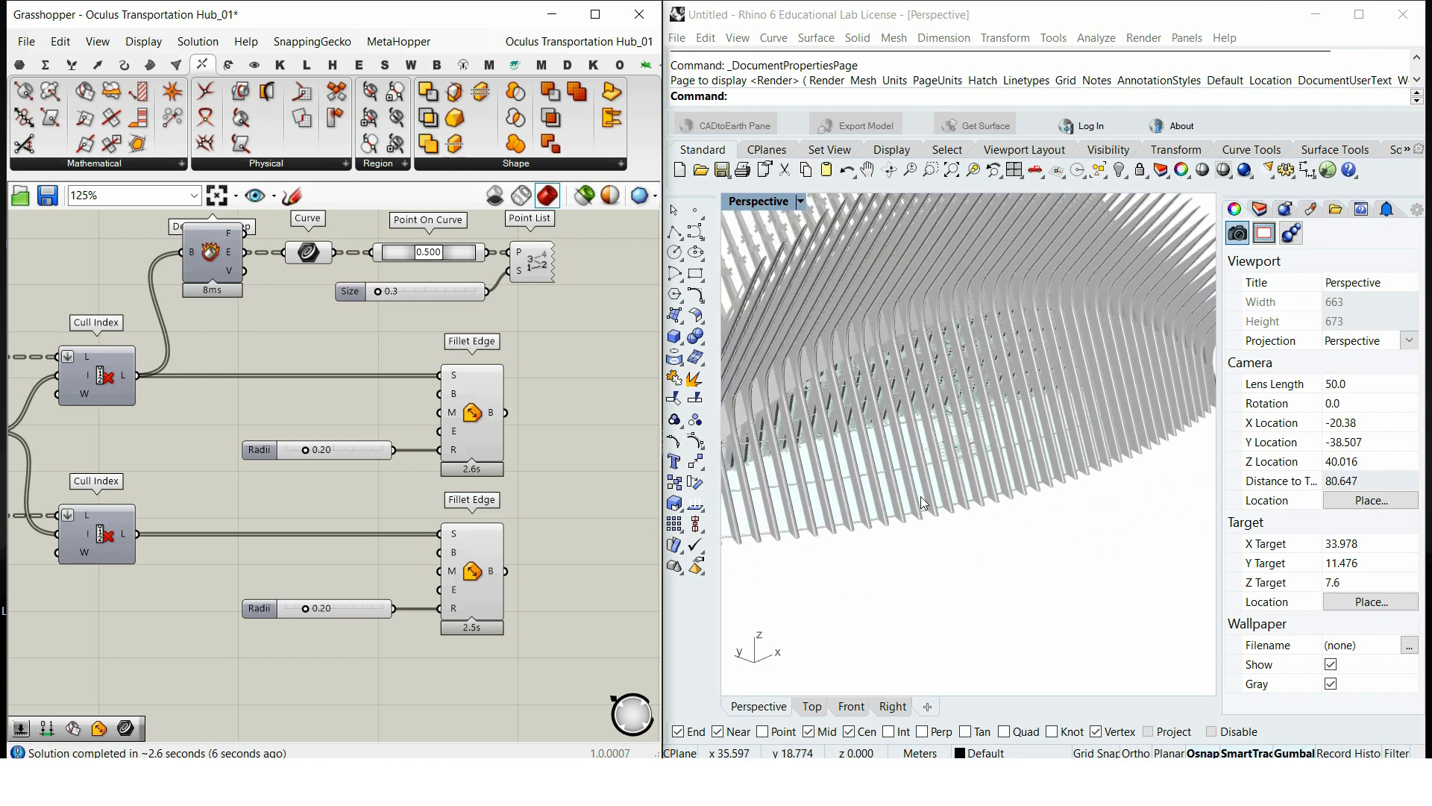
pyautogui.moveTo(865, 474); pyautogui.dragTo(968, 463, button='right')
pyautogui.moveTo(1072, 460); pyautogui.dragTo(625, 369, button='right')
pyautogui.moveTo(582, 332); pyautogui.dragTo(308, 231)
pyautogui.rightClick(602, 322)
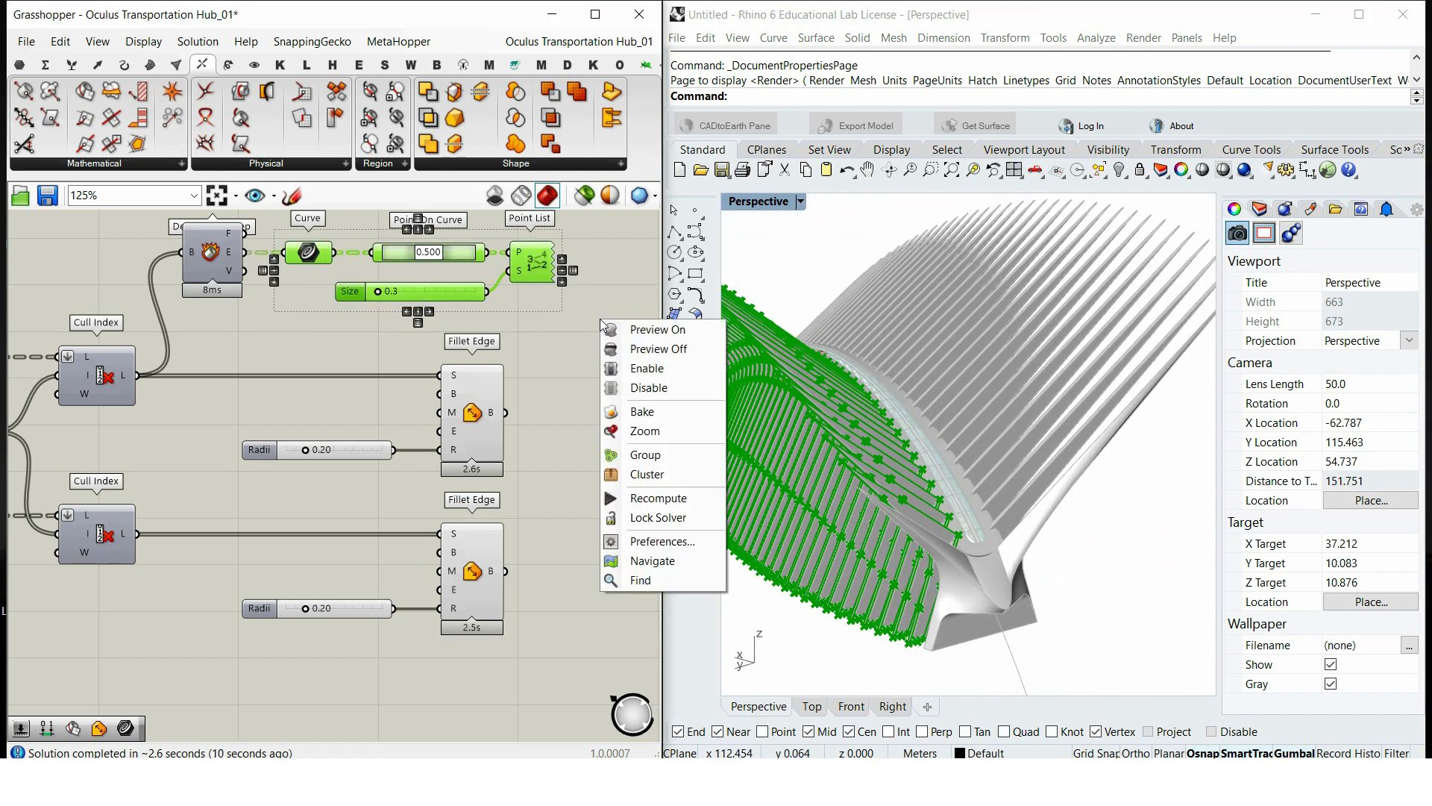
pyautogui.click(641, 349)
pyautogui.moveTo(746, 358); pyautogui.dragTo(1094, 294, button='right')
# Step: Collect both Fillet Edge outputs in a new Geometry parameter and move it beside the Surface component
pyautogui.doubleClick(498, 535)
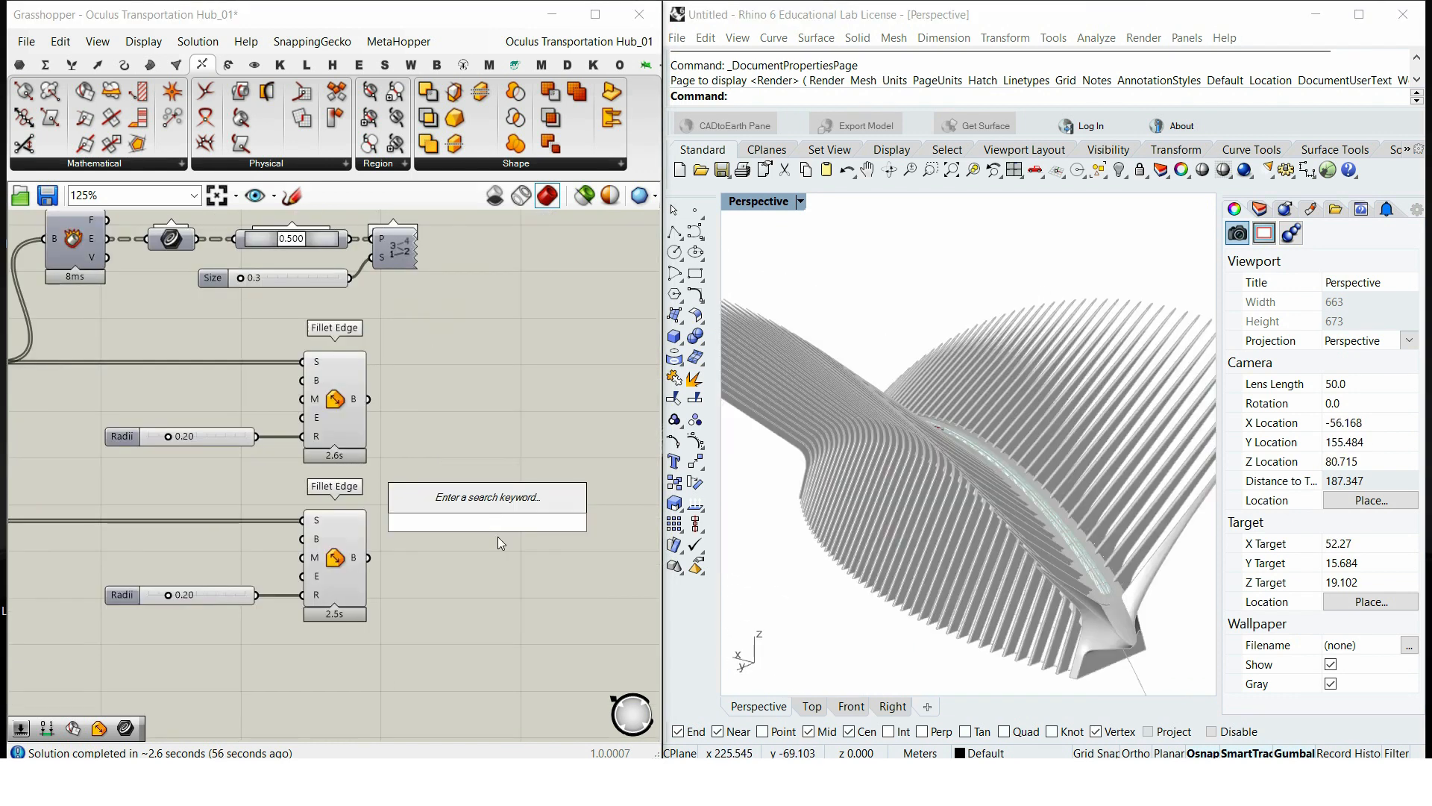
pyautogui.write('geo')
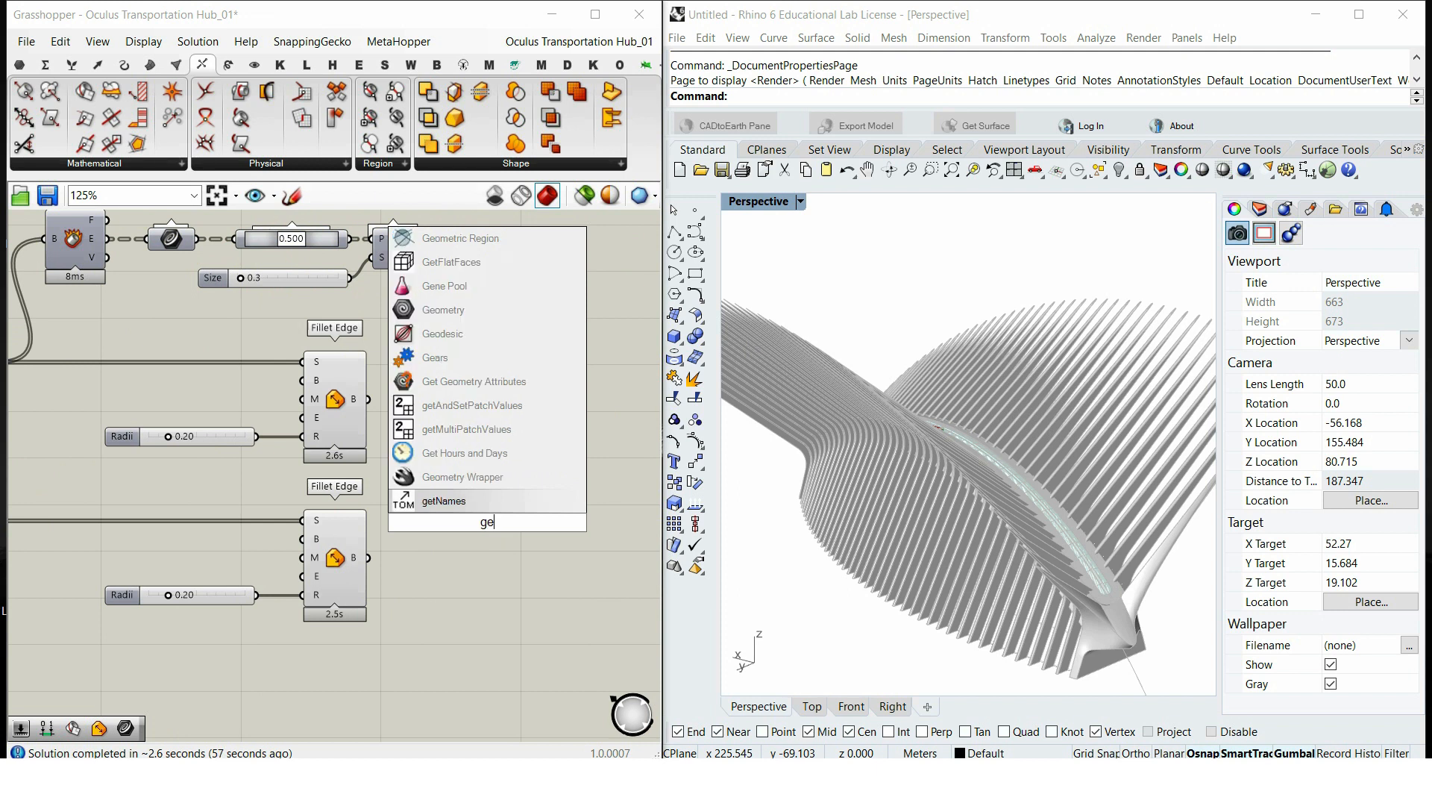
pyautogui.press('Return')
pyautogui.moveTo(368, 399); pyautogui.dragTo(461, 523)
pyautogui.moveTo(368, 558); pyautogui.dragTo(462, 524)
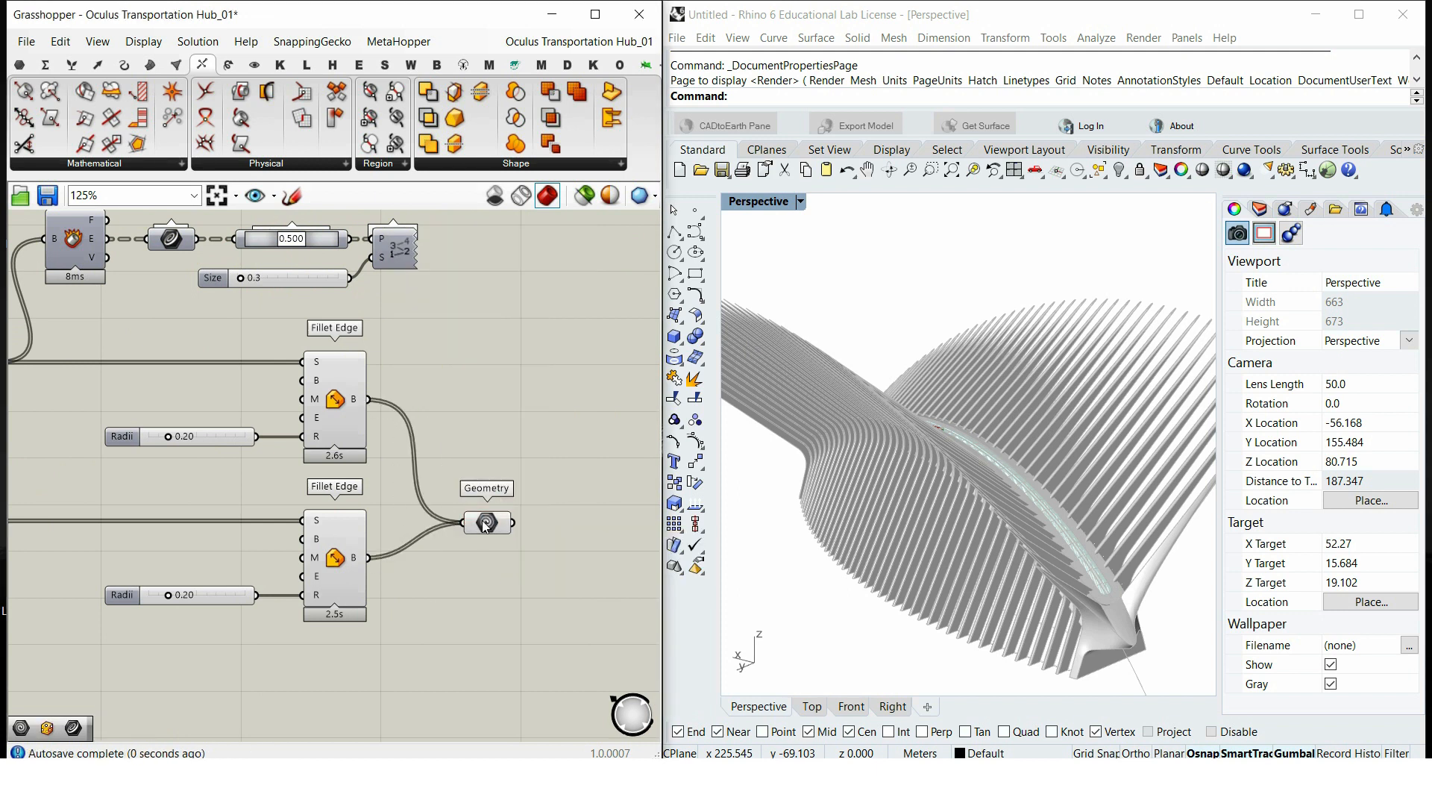
pyautogui.scroll(-5, 463, 526)
pyautogui.moveTo(462, 534); pyautogui.dragTo(249, 474, button='right')
pyautogui.moveTo(257, 432); pyautogui.dragTo(500, 481)
pyautogui.scroll(2, 500, 481)
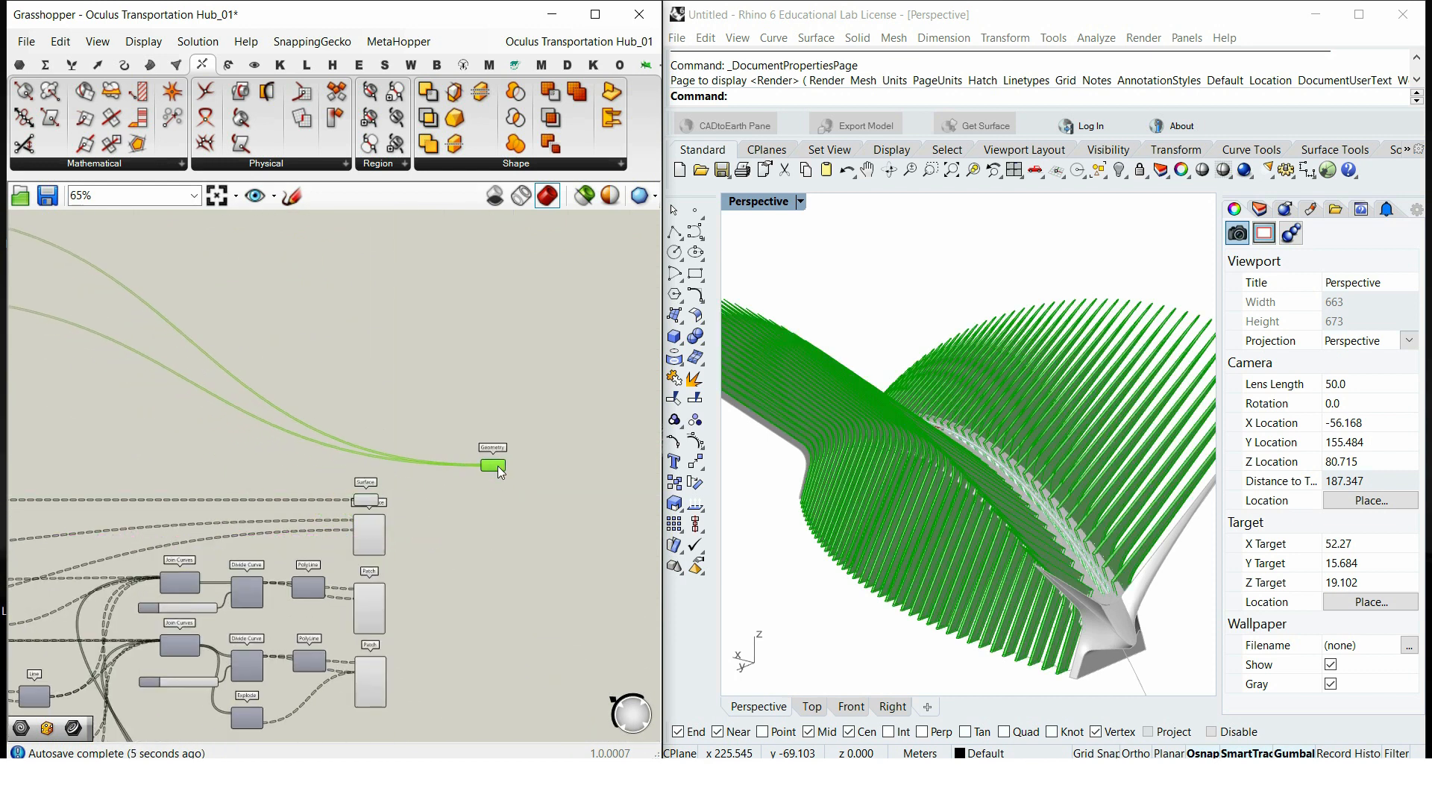
# Step: Collect the Surface, the four-input surface below it and both Patch outputs in a second Geometry parameter, and align it under the first one
pyautogui.scroll(2, 462, 601)
pyautogui.moveTo(463, 601); pyautogui.dragTo(382, 501, button='right')
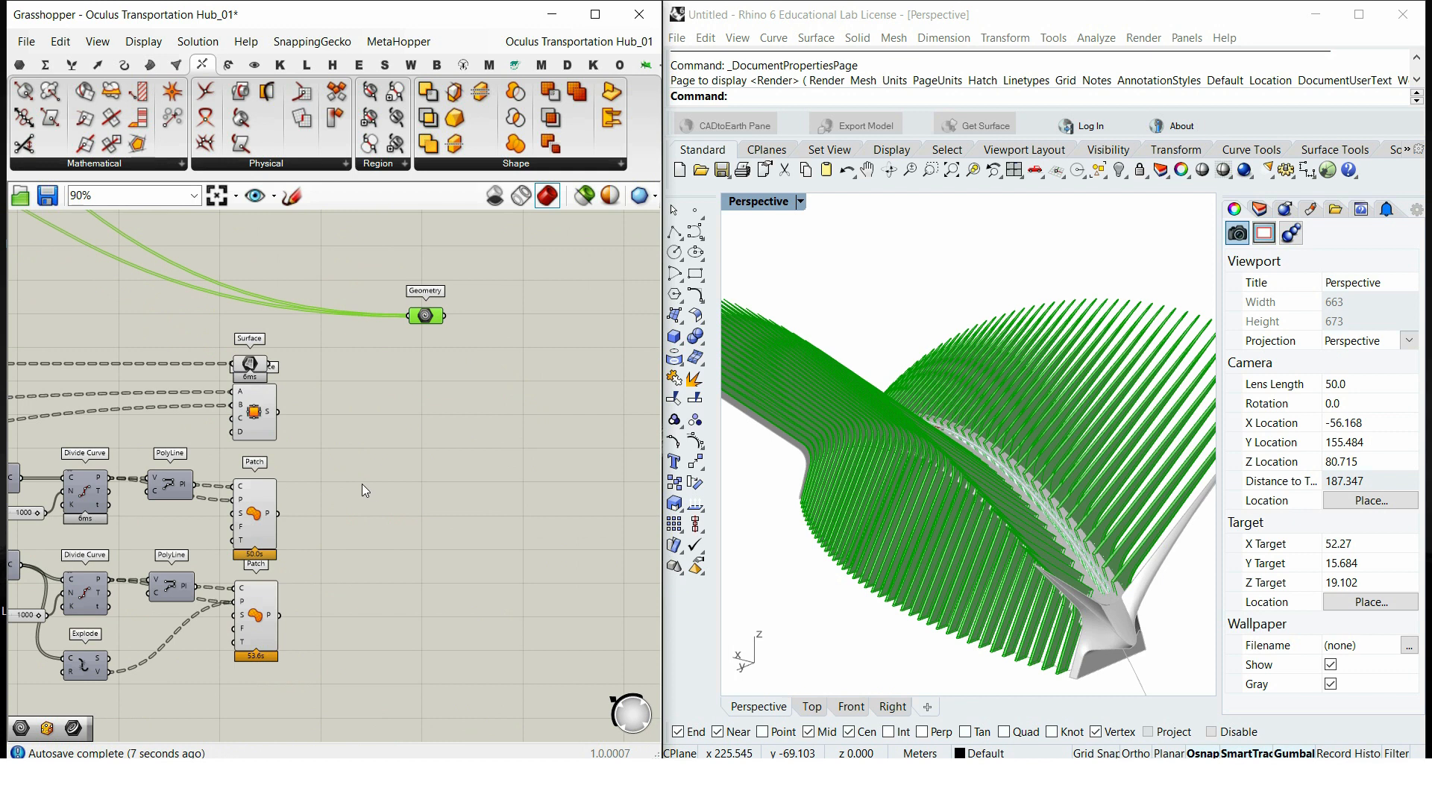
pyautogui.doubleClick(364, 489)
pyautogui.write('gr')
pyautogui.press('BackSpace')
pyautogui.write('e')
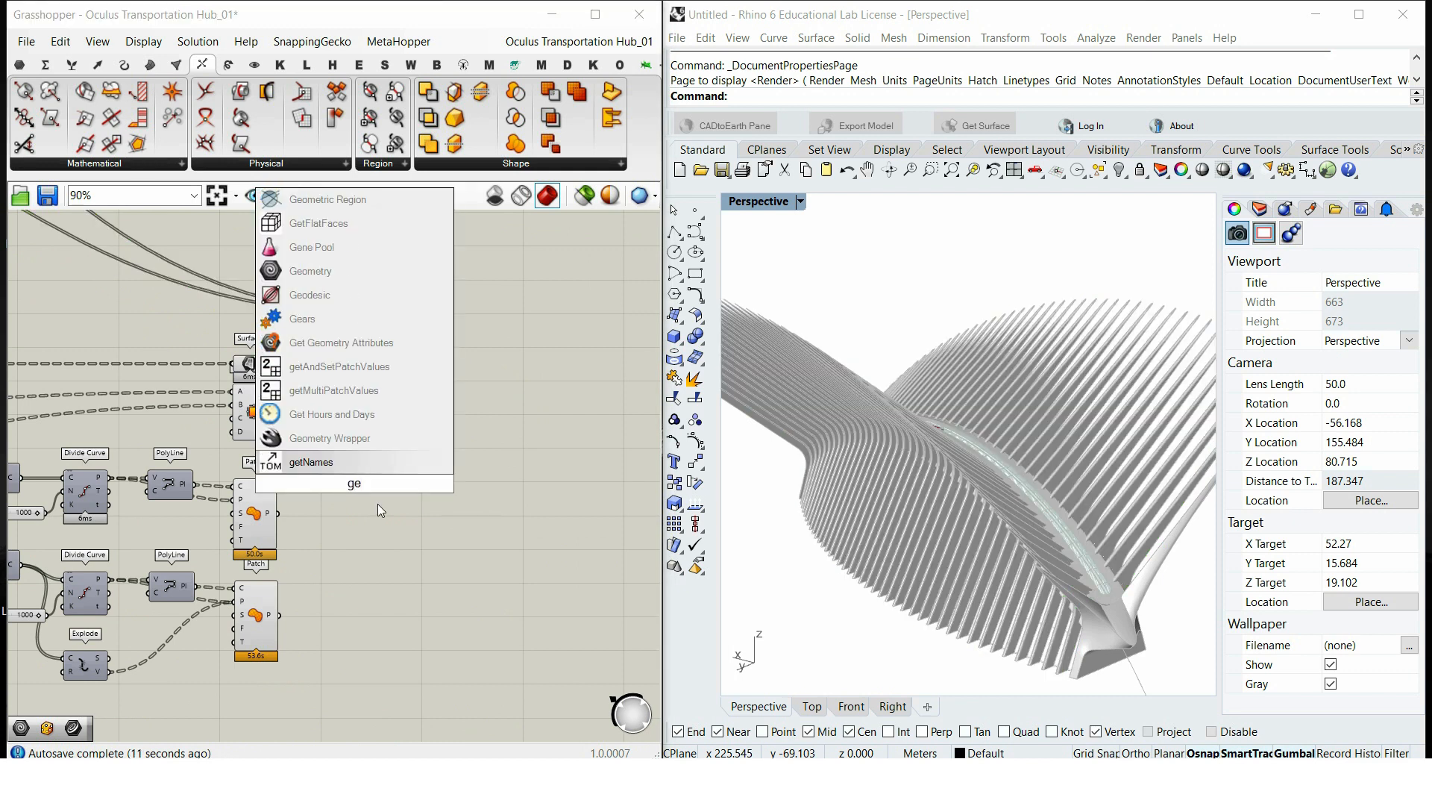
pyautogui.click(364, 276)
pyautogui.scroll(2, 330, 498)
pyautogui.moveTo(253, 313); pyautogui.dragTo(339, 477)
pyautogui.keyDown('shift'); pyautogui.moveTo(264, 373); pyautogui.dragTo(340, 477); pyautogui.keyUp('shift')
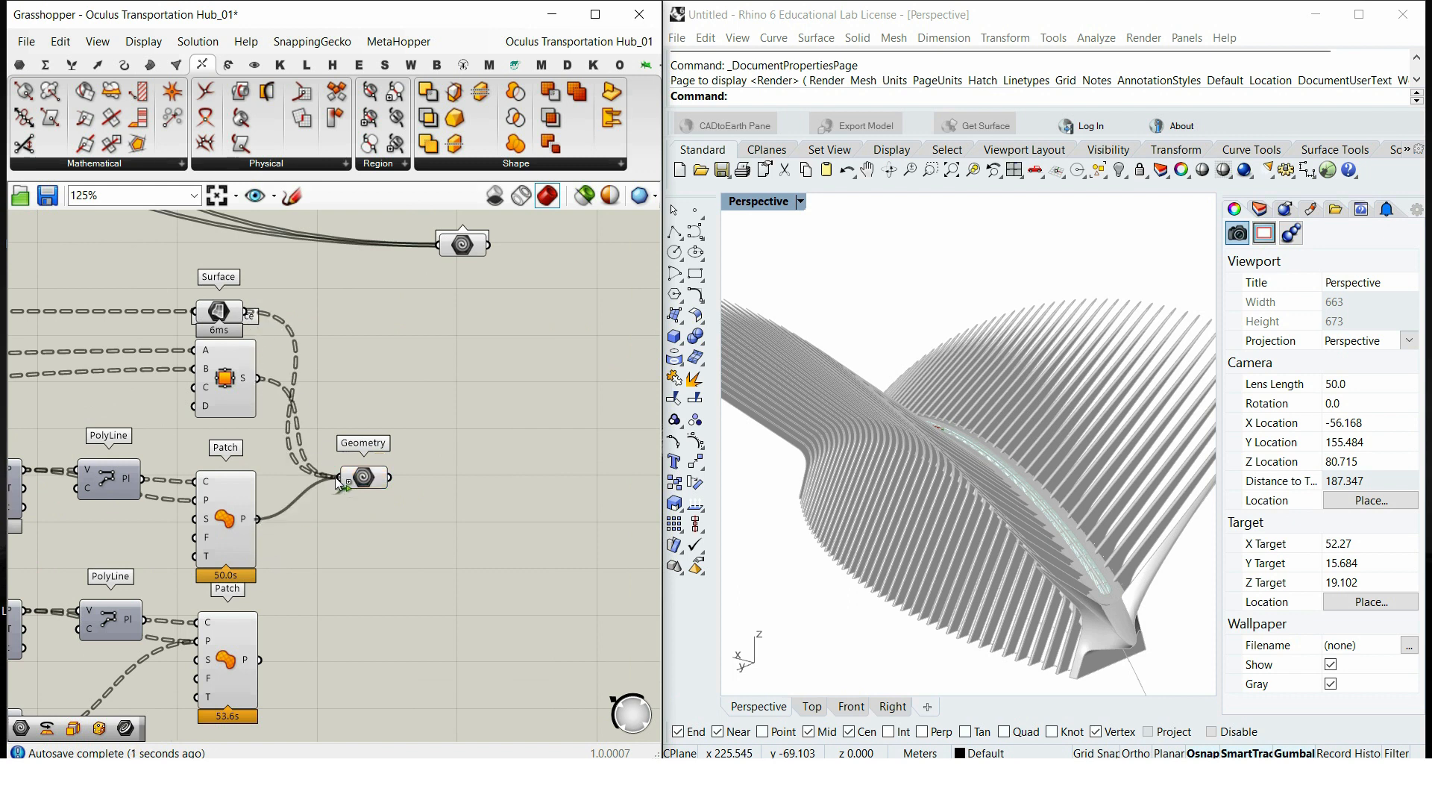
pyautogui.keyDown('shift'); pyautogui.moveTo(262, 661); pyautogui.dragTo(339, 477); pyautogui.keyUp('shift')
pyautogui.moveTo(363, 477); pyautogui.dragTo(461, 379)
# Step: Bake the combined Geometry parameter that gathers the upper three Geometry parameters
pyautogui.scroll(-2, 476, 242)
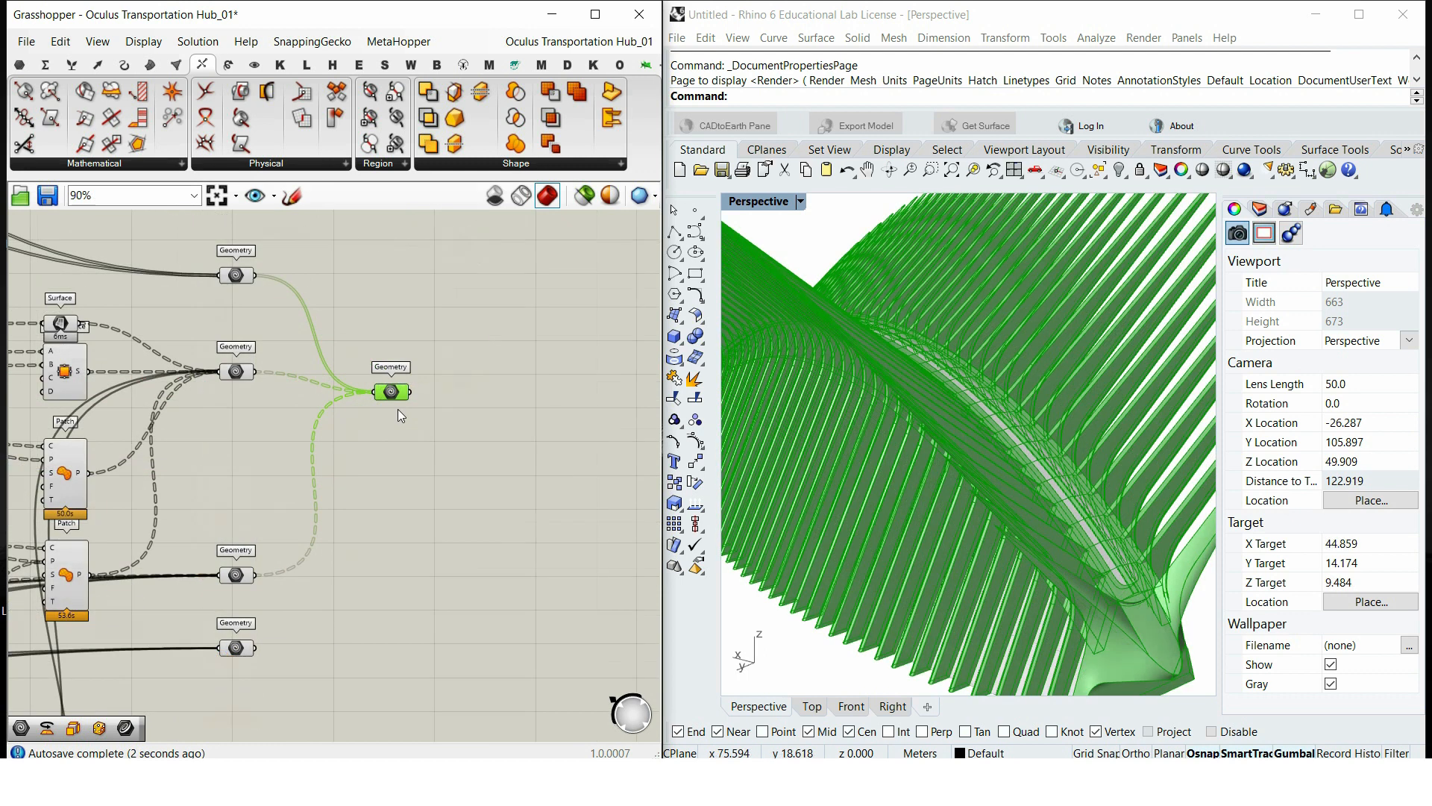
pyautogui.rightClick(391, 388)
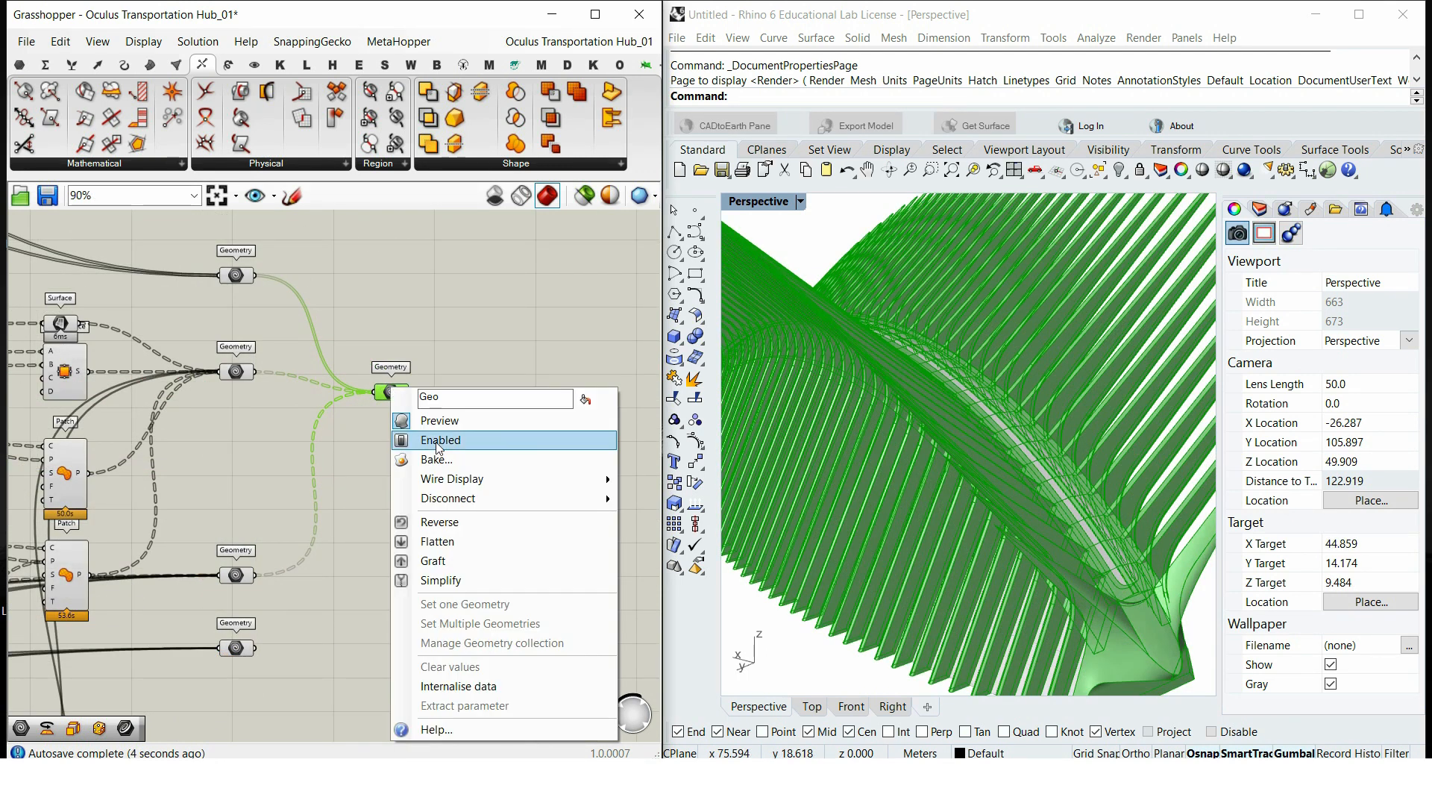
pyautogui.click(450, 459)
pyautogui.click(401, 569)
pyautogui.click(464, 631)
# Step: Bake the separate lowest Geometry parameter
pyautogui.rightClick(243, 647)
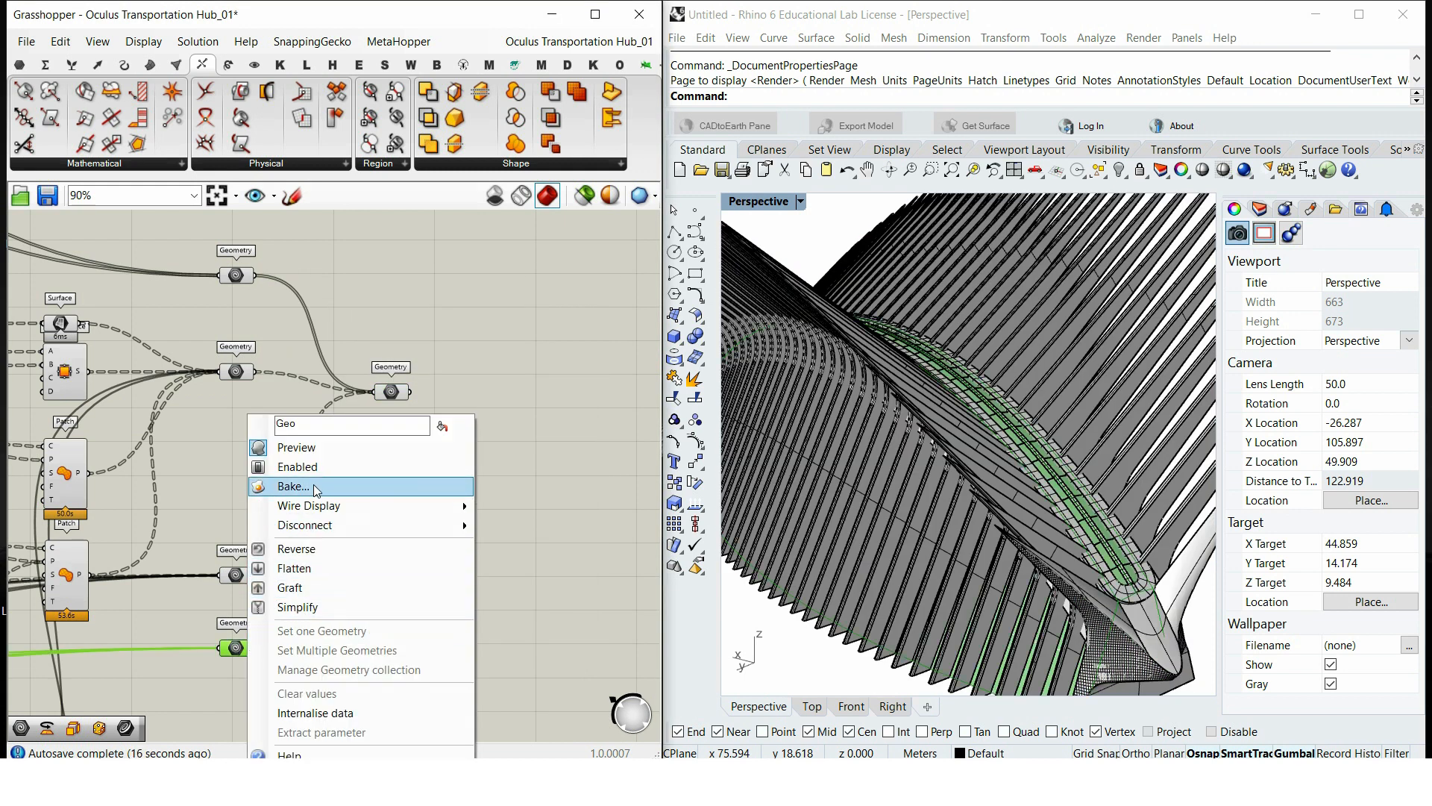
pyautogui.click(313, 485)
pyautogui.click(265, 595)
pyautogui.click(330, 658)
# Step: Turn off the preview of the Geometry parameters and move the lowest one under the combined Geometry parameter
pyautogui.scroll(-3, 429, 522)
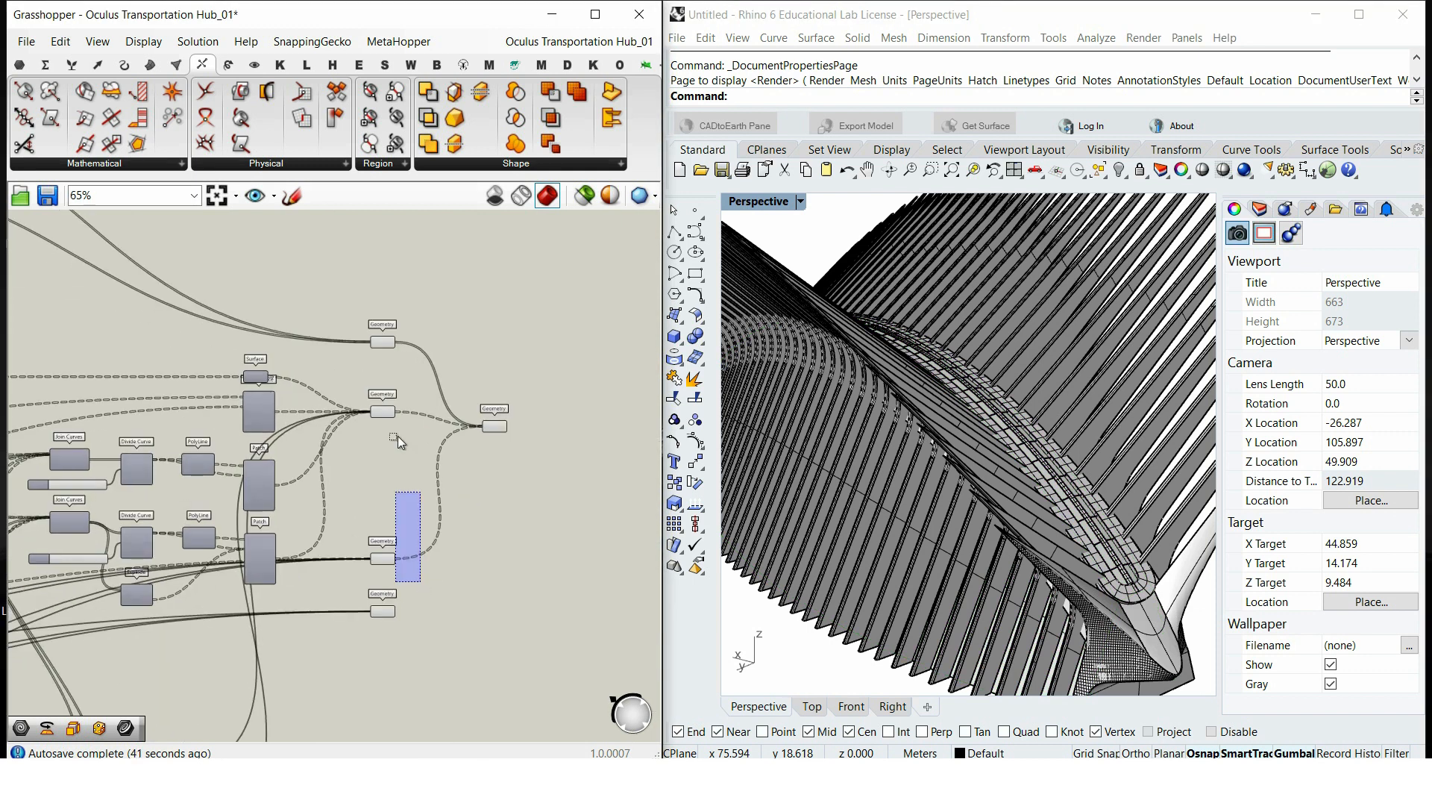
pyautogui.moveTo(397, 436); pyautogui.dragTo(385, 285)
pyautogui.rightClick(395, 288)
pyautogui.click(441, 314)
pyautogui.moveTo(388, 612); pyautogui.dragTo(499, 619)
pyautogui.click(586, 555)
# Step: Select the whole baked model in Rhino and export it in COLLADA (*.dae) format as oculus_03
pyautogui.moveTo(1059, 538); pyautogui.dragTo(949, 494, button='right')
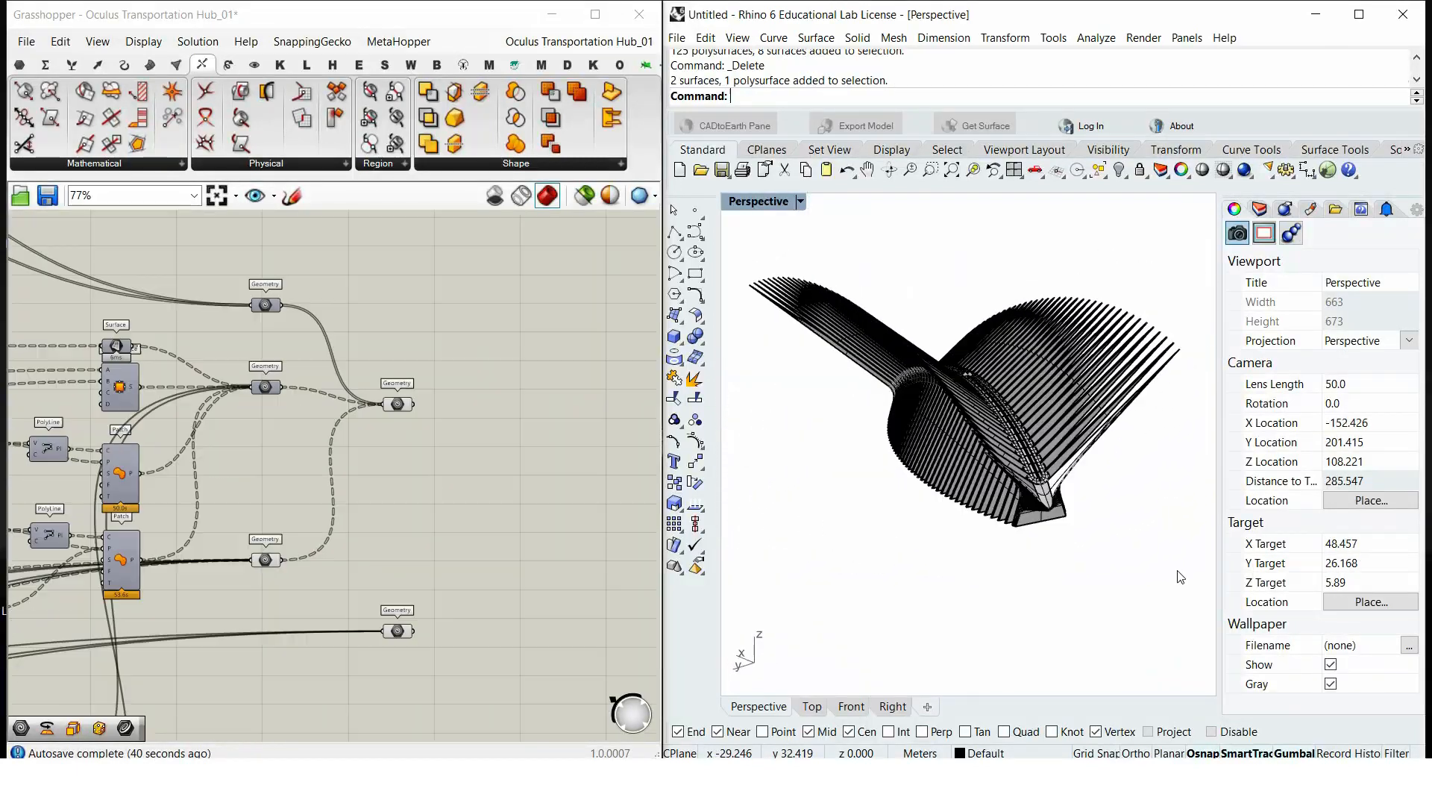
pyautogui.moveTo(745, 256); pyautogui.dragTo(1126, 608)
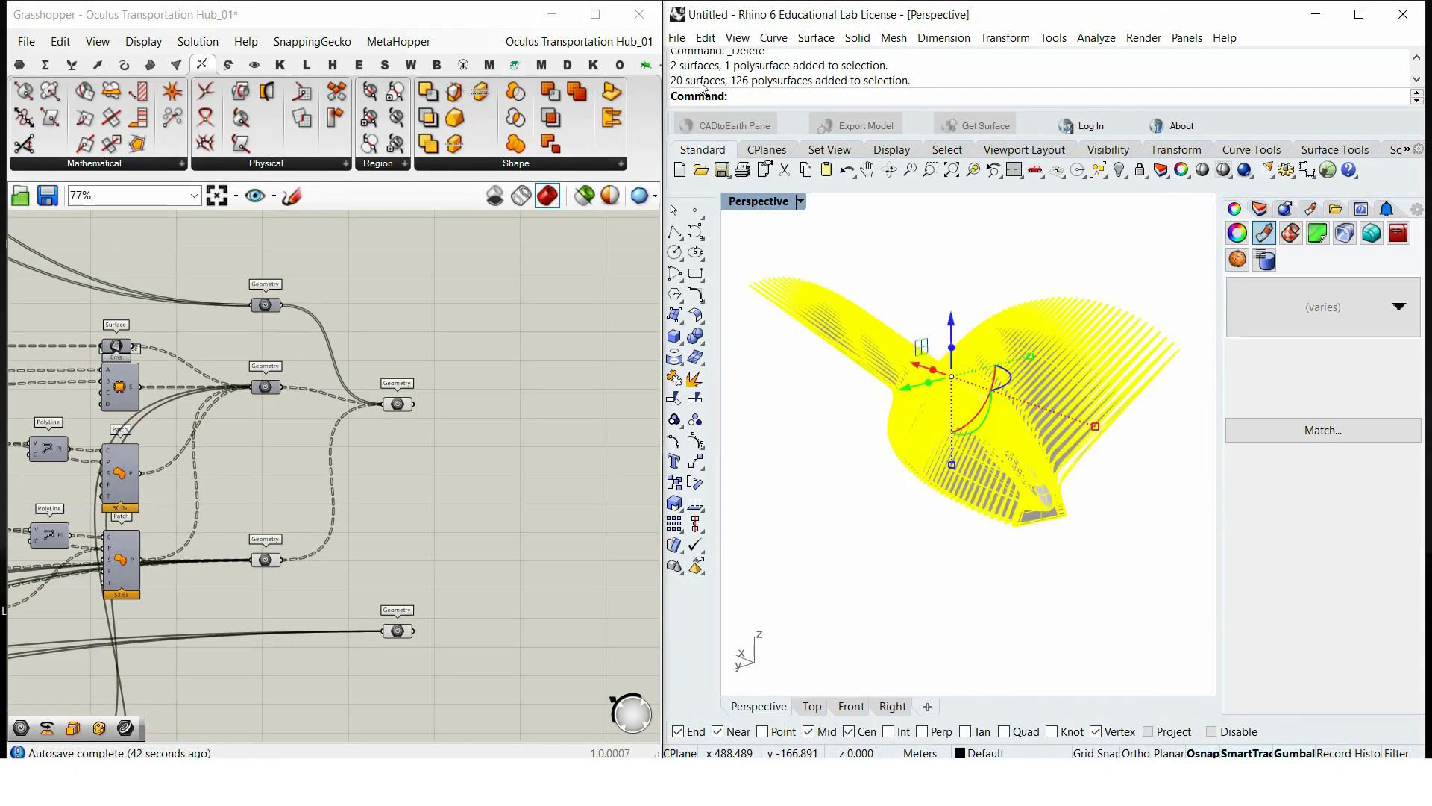
pyautogui.click(677, 37)
pyautogui.click(755, 267)
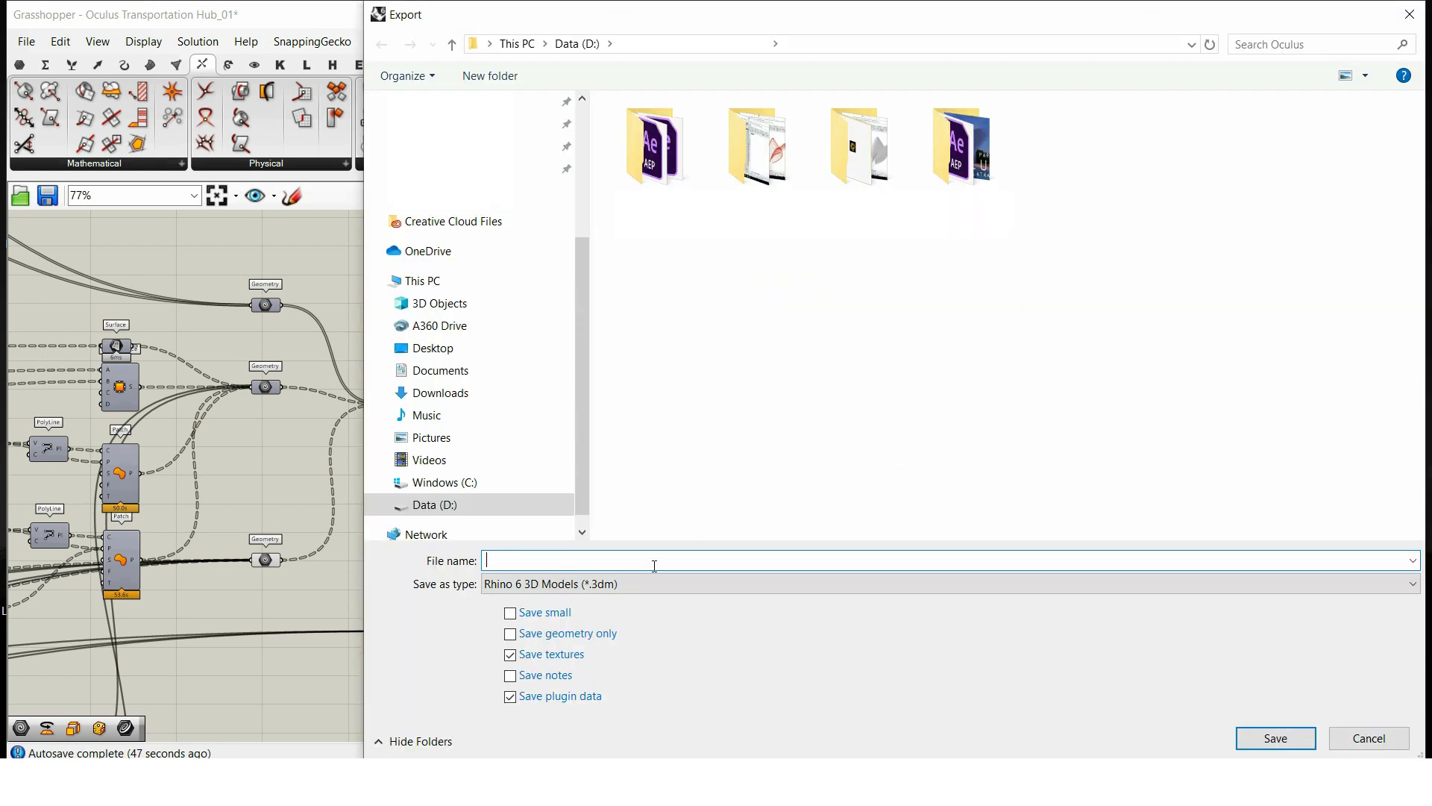
pyautogui.click(648, 584)
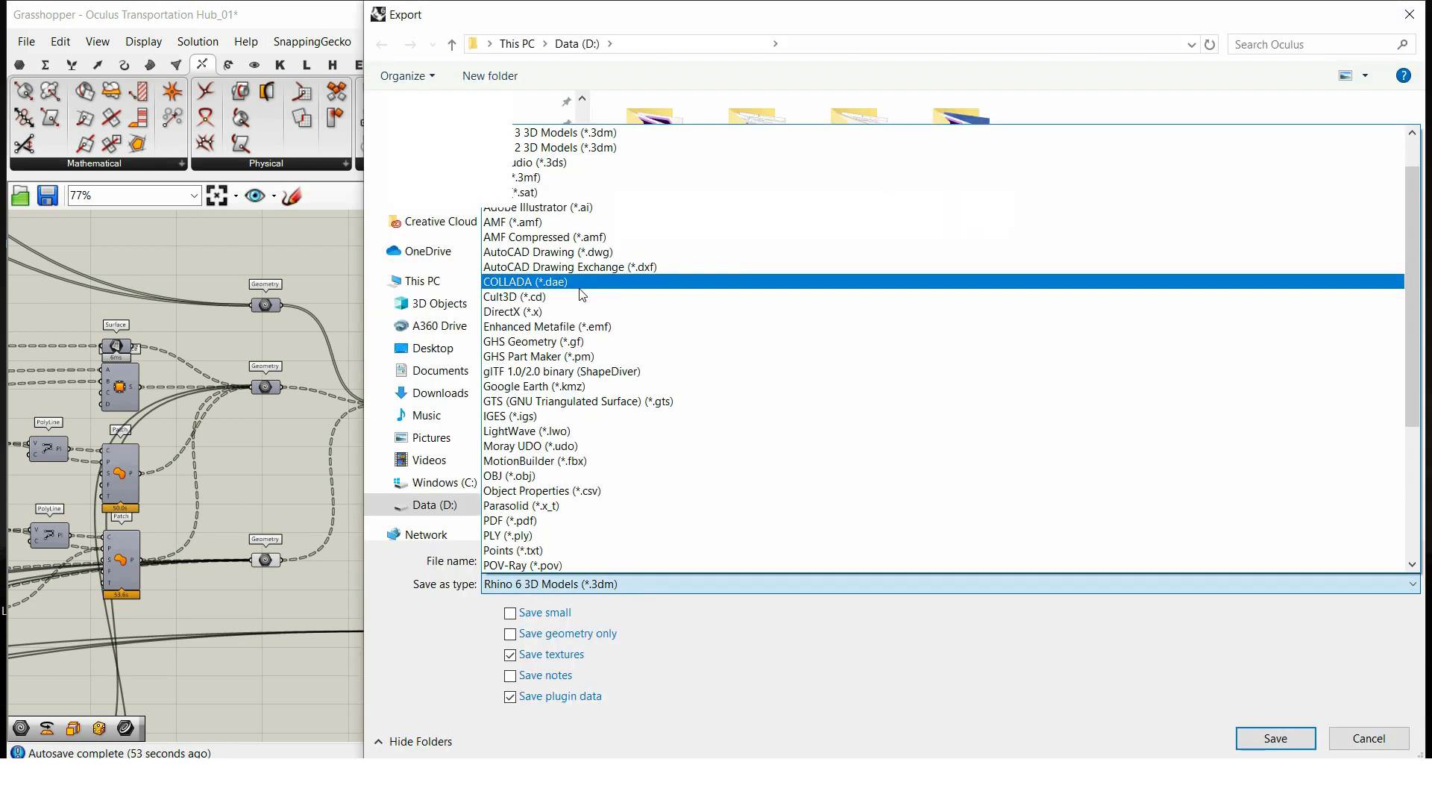
pyautogui.click(582, 284)
pyautogui.click(1167, 179)
pyautogui.click(586, 559)
pyautogui.click(531, 561)
pyautogui.write('3')
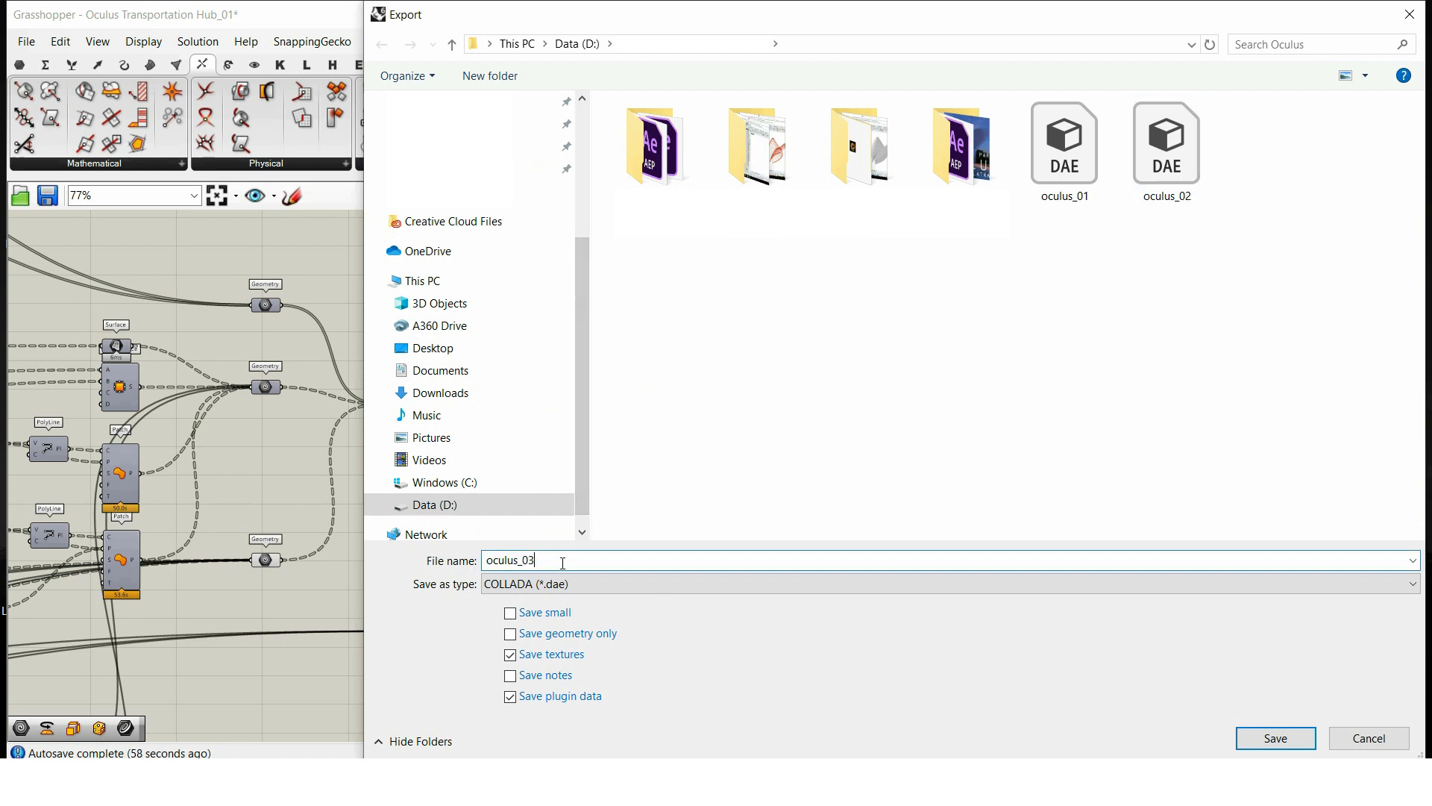
pyautogui.click(1261, 736)
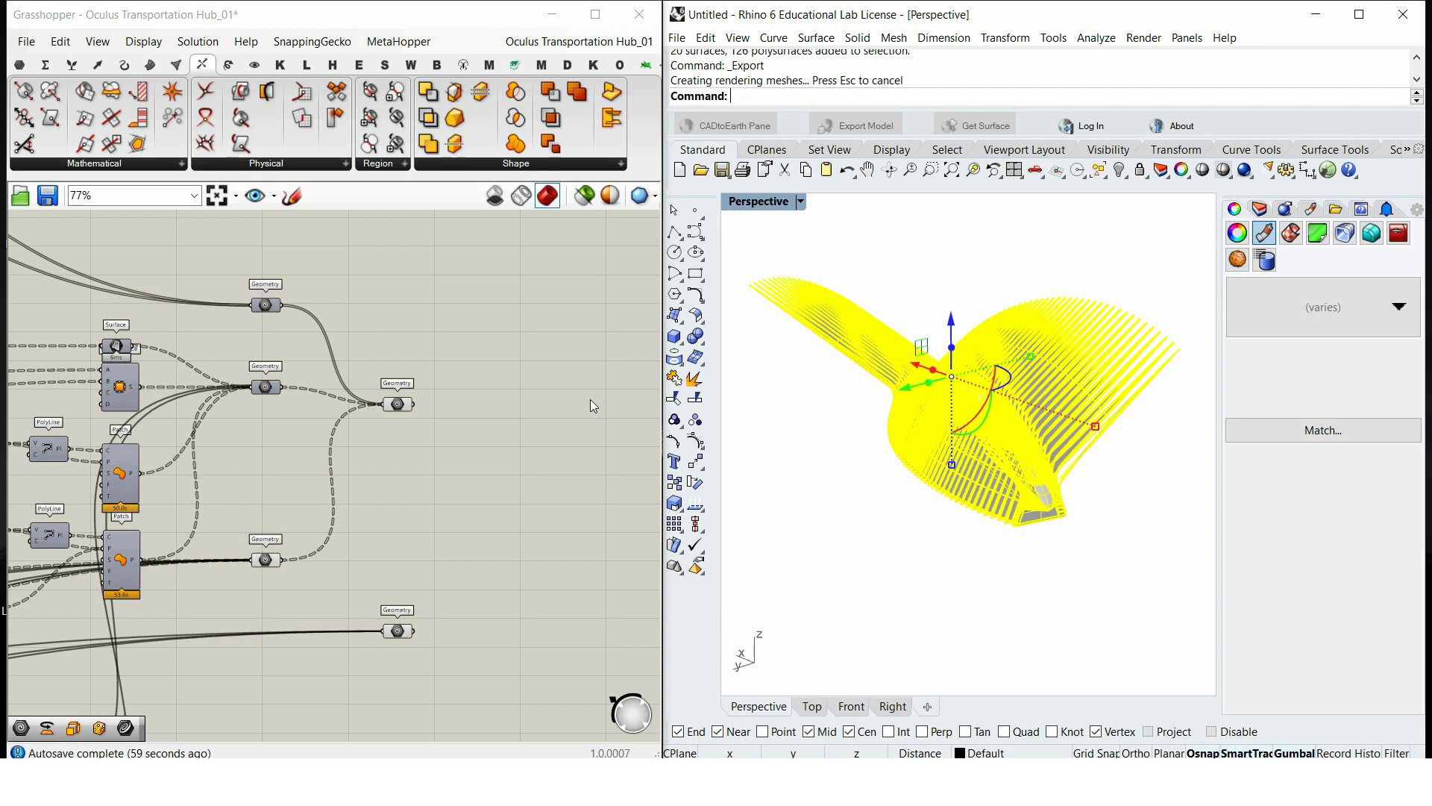
# Step: Review the baked model in the Top, Front and Right views, and save the Grasshopper definition
pyautogui.click(784, 656)
pyautogui.click(812, 705)
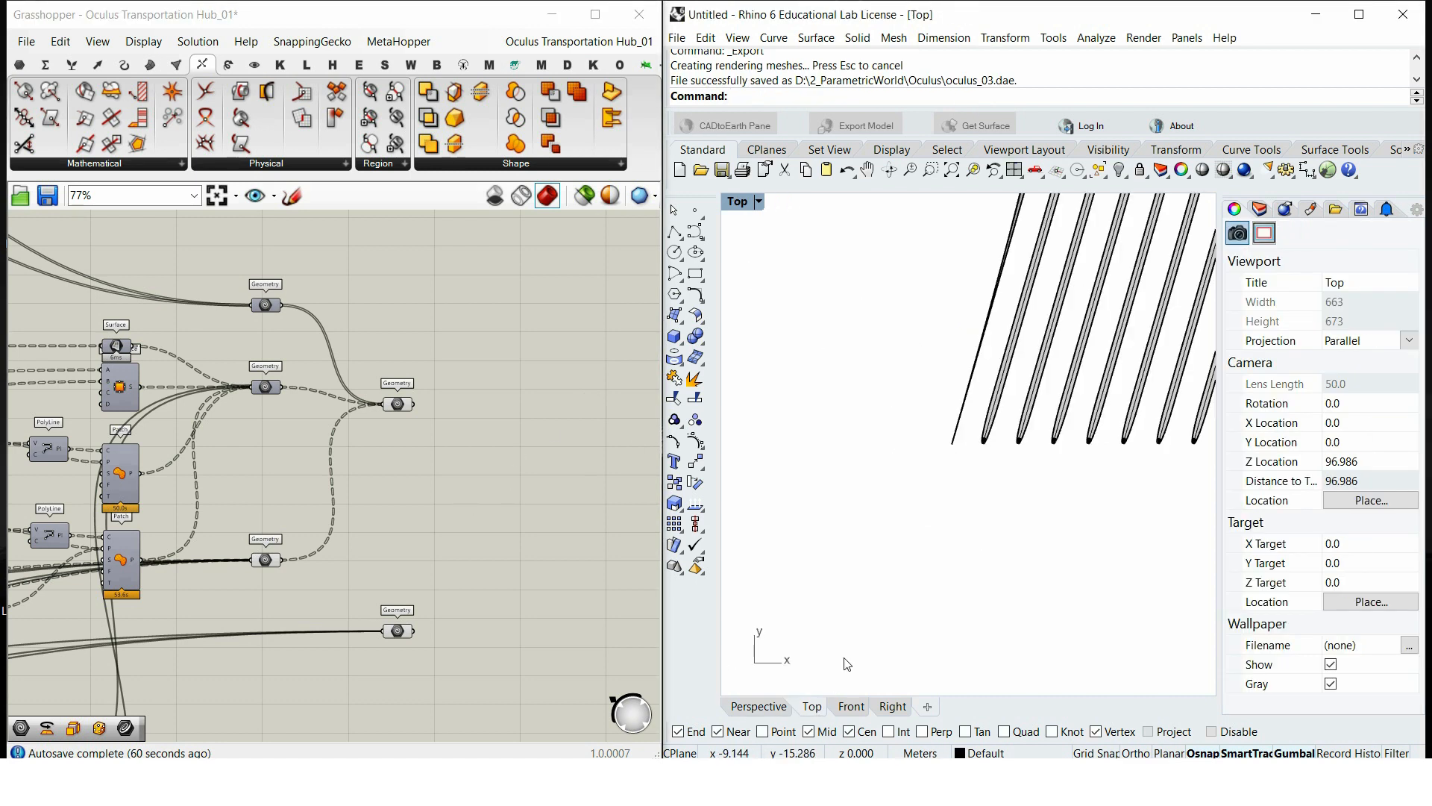
pyautogui.click(852, 705)
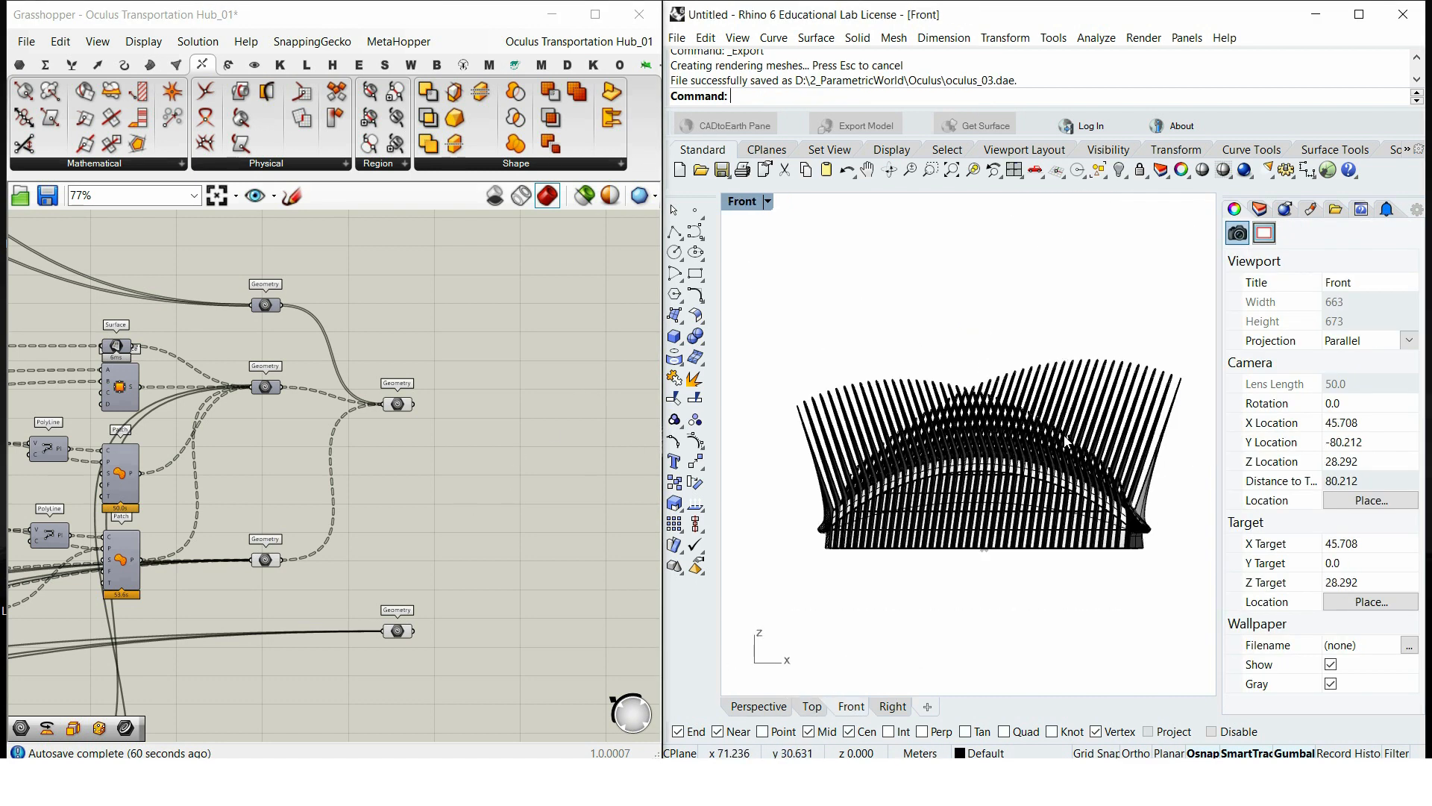
pyautogui.click(893, 706)
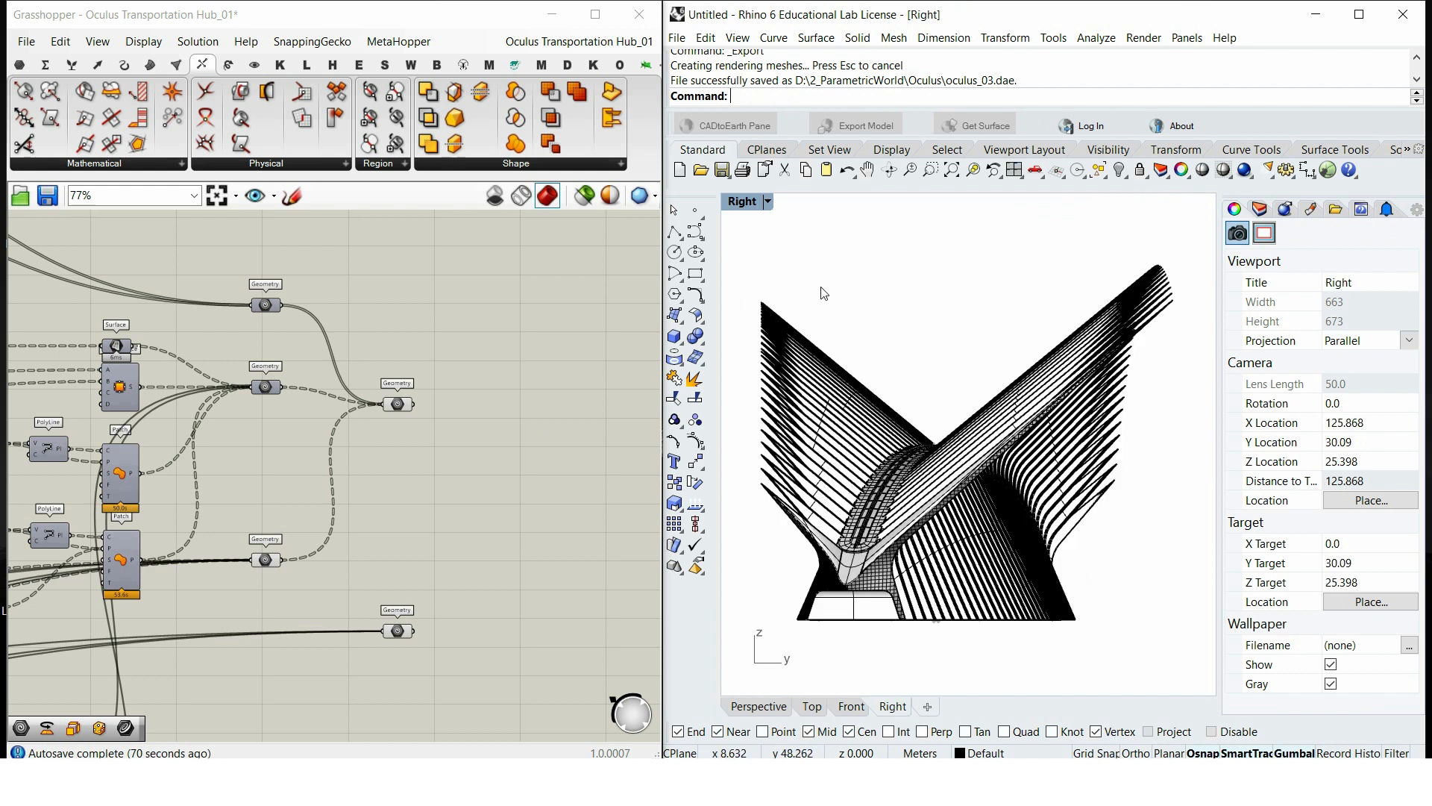
pyautogui.moveTo(829, 293); pyautogui.dragTo(844, 288, button='right')
pyautogui.click(456, 379)
pyautogui.hotkey('ctrl', 's')
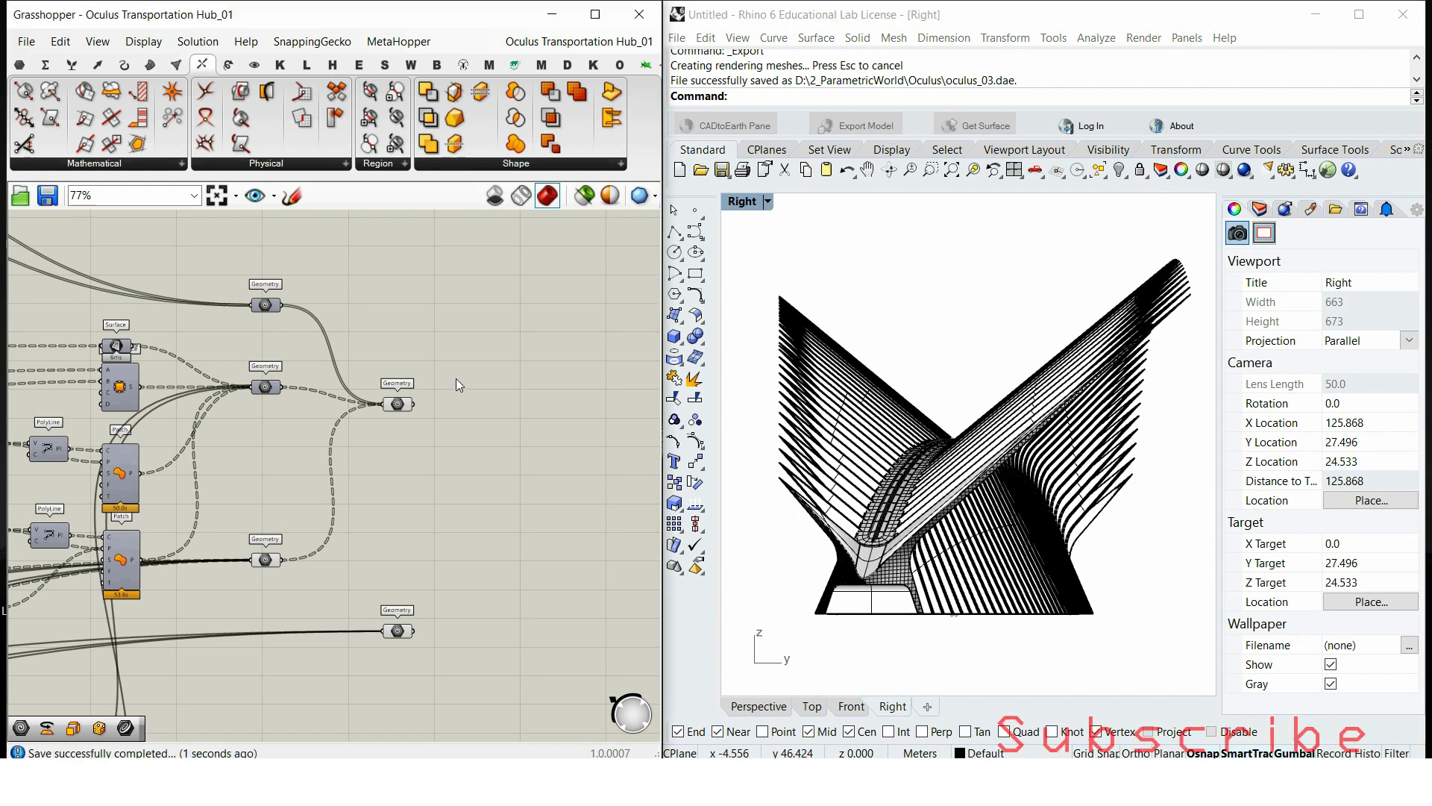